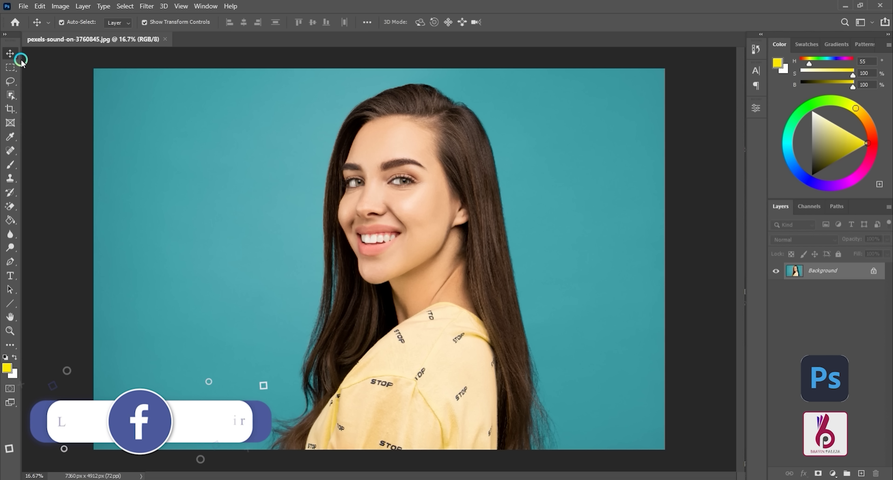
Compare the options of the selection, Crop and Frame tools, and return to the Move tool.
{"action": "left_click", "coordinate": [14, 69]}
{"action": "left_click", "coordinate": [10, 108]}
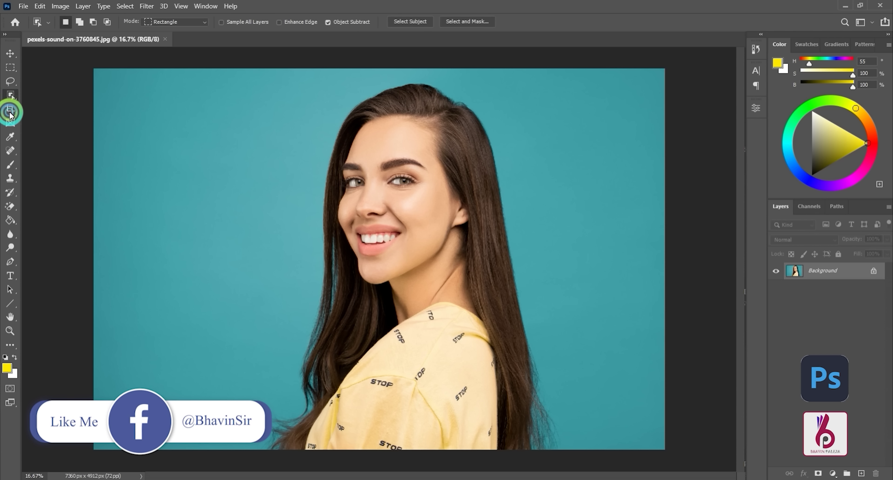
{"action": "left_click", "coordinate": [10, 123]}
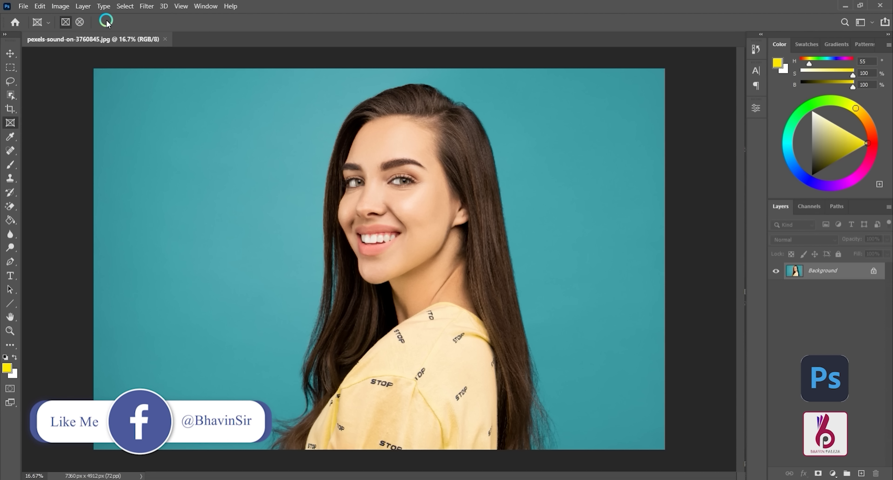
{"action": "left_click", "coordinate": [10, 53]}
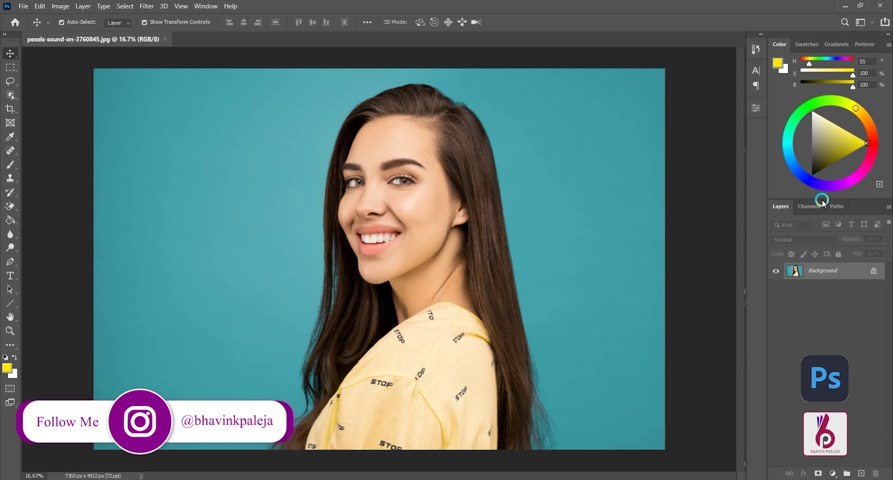
Set the foreground colour to a muted blue with hue 197, saturation 68% and brightness 68%.
{"action": "left_click", "coordinate": [863, 130]}
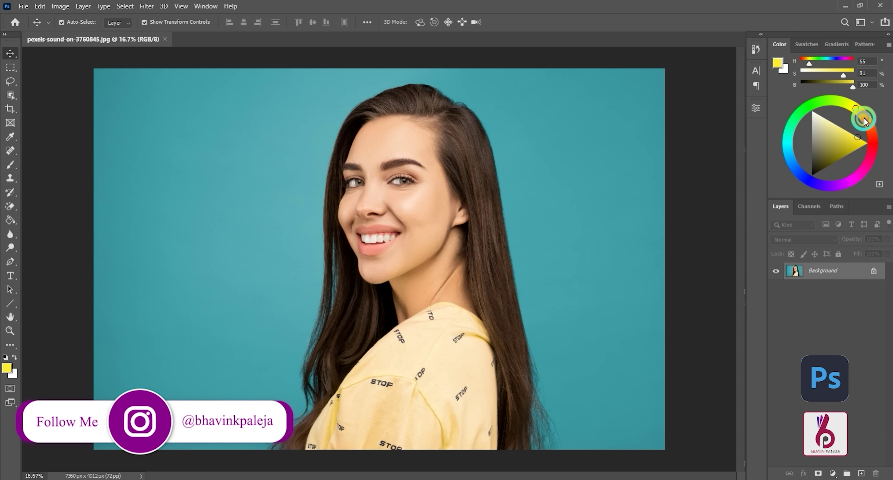
{"action": "left_click", "coordinate": [863, 118]}
{"action": "left_click", "coordinate": [873, 148]}
{"action": "left_click", "coordinate": [860, 164]}
{"action": "left_click", "coordinate": [786, 157]}
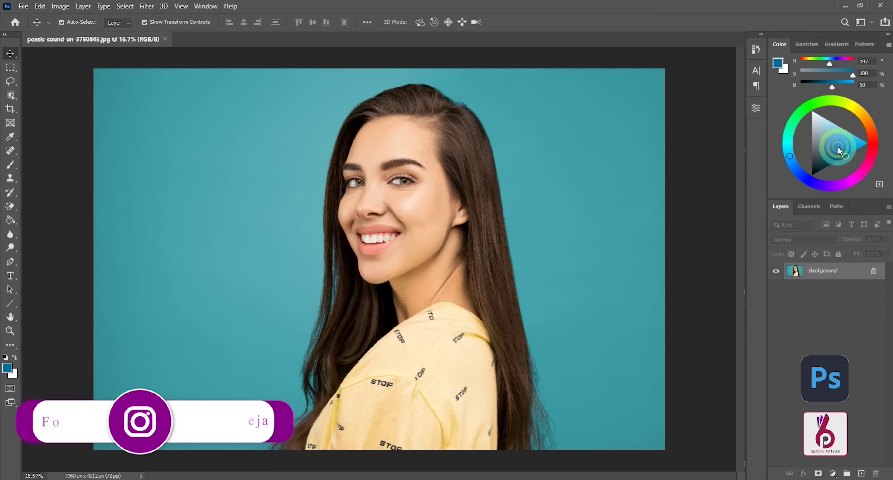
Examine the swatches, gradients and patterns, and the image's channels and paths, returning to the colour wheel and layer list.
{"action": "left_click", "coordinate": [808, 46]}
{"action": "left_click", "coordinate": [836, 45]}
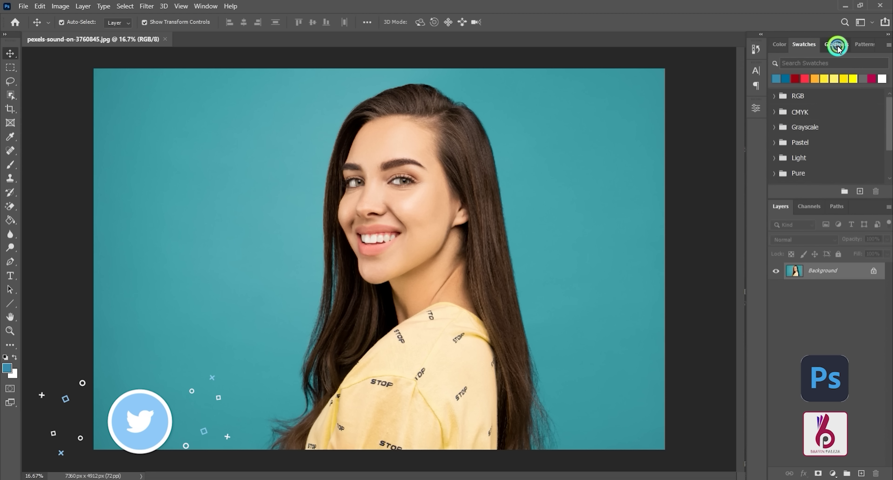
{"action": "left_click", "coordinate": [860, 44]}
{"action": "left_click", "coordinate": [784, 52]}
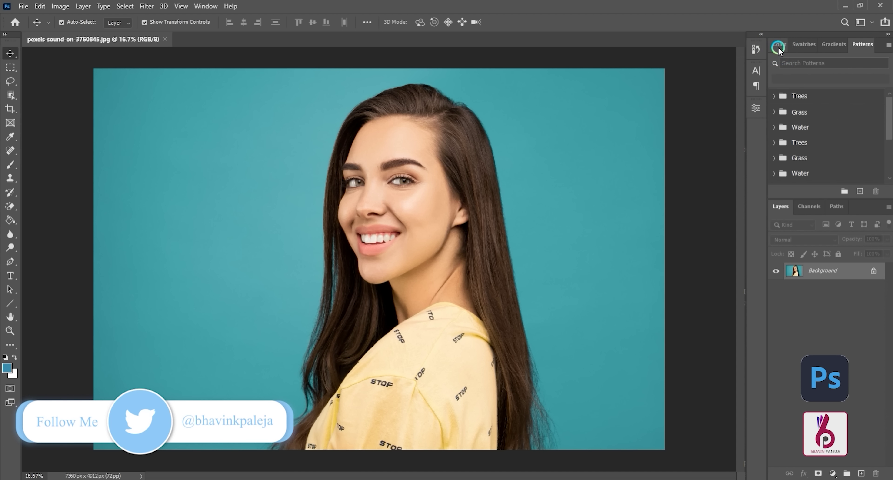
{"action": "left_click", "coordinate": [777, 46]}
{"action": "left_click", "coordinate": [818, 207]}
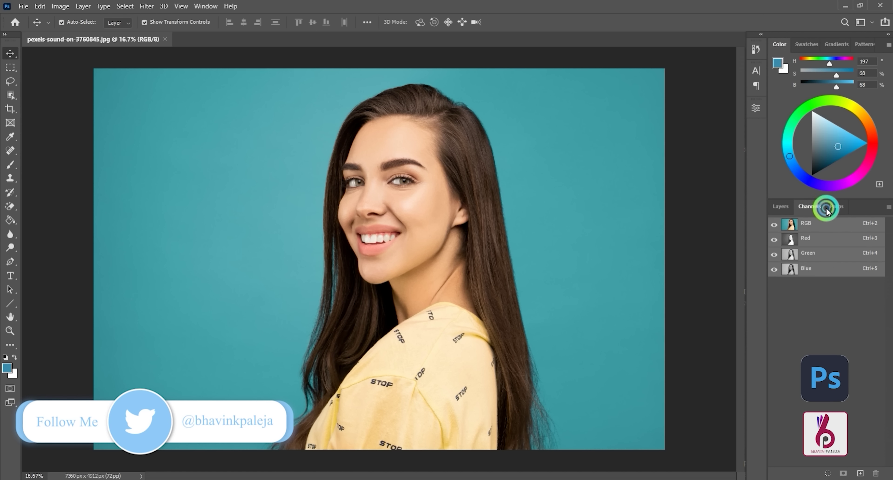
{"action": "left_click", "coordinate": [837, 206]}
{"action": "left_click", "coordinate": [781, 206]}
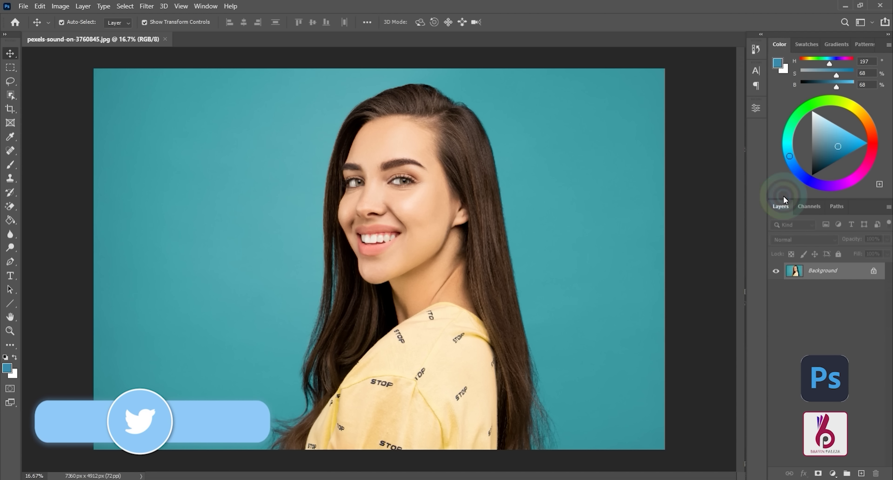
Switch to the Motion workspace and return to the Essentials workspace.
{"action": "left_click", "coordinate": [865, 32]}
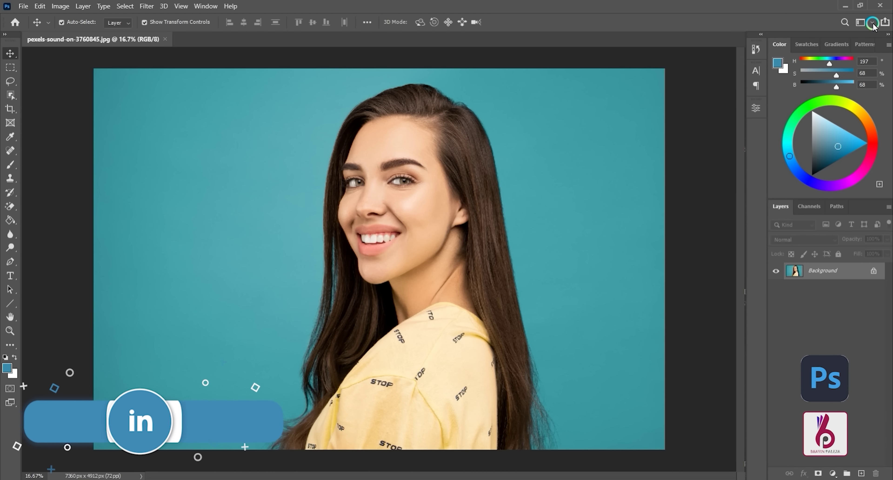
{"action": "left_click", "coordinate": [872, 21]}
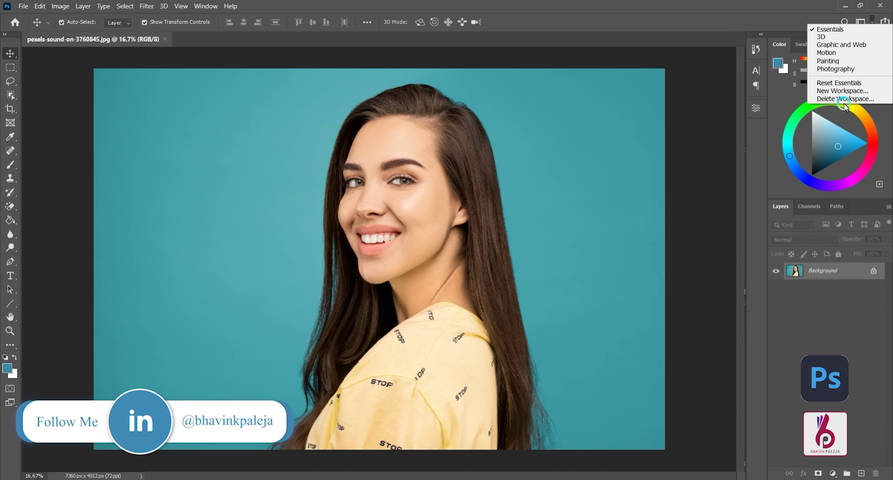
{"action": "left_click", "coordinate": [843, 52]}
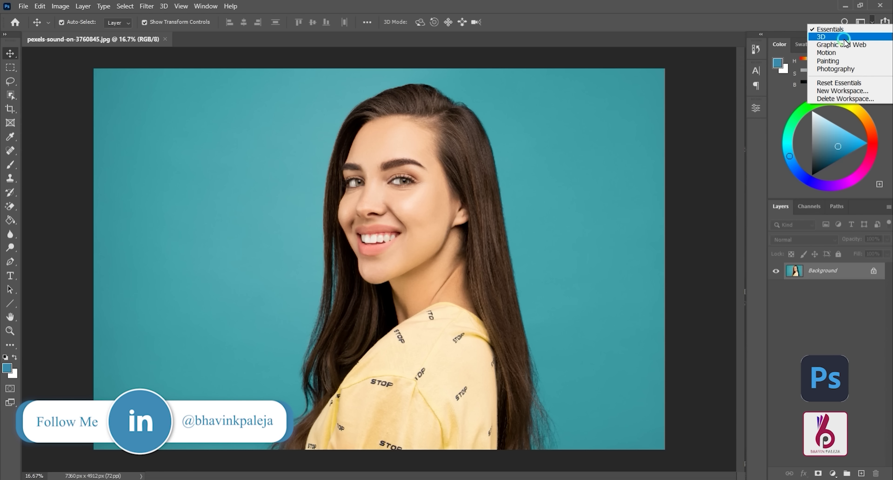
{"action": "left_click", "coordinate": [871, 22]}
{"action": "left_click", "coordinate": [861, 54]}
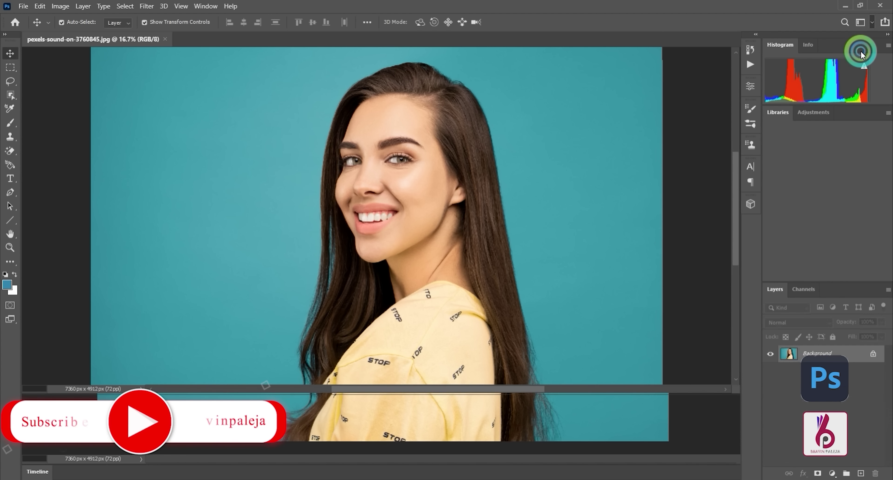
{"action": "left_click", "coordinate": [870, 22]}
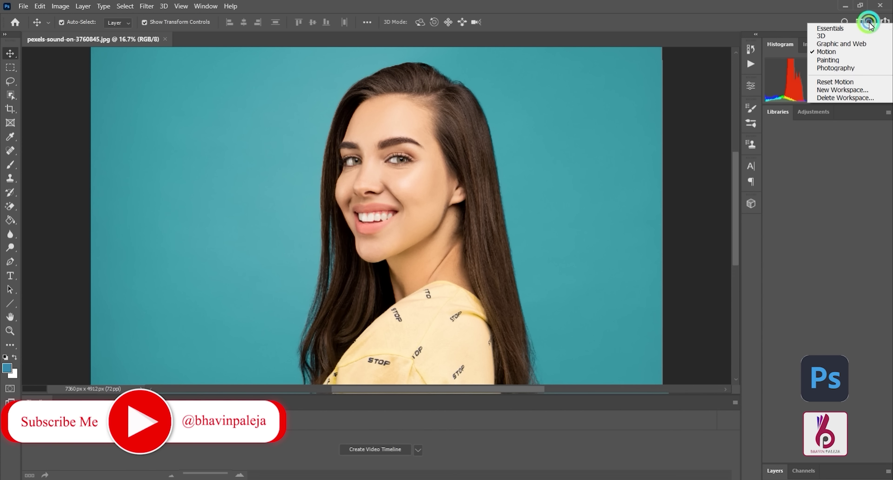
{"action": "left_click", "coordinate": [869, 34]}
{"action": "left_click", "coordinate": [871, 21]}
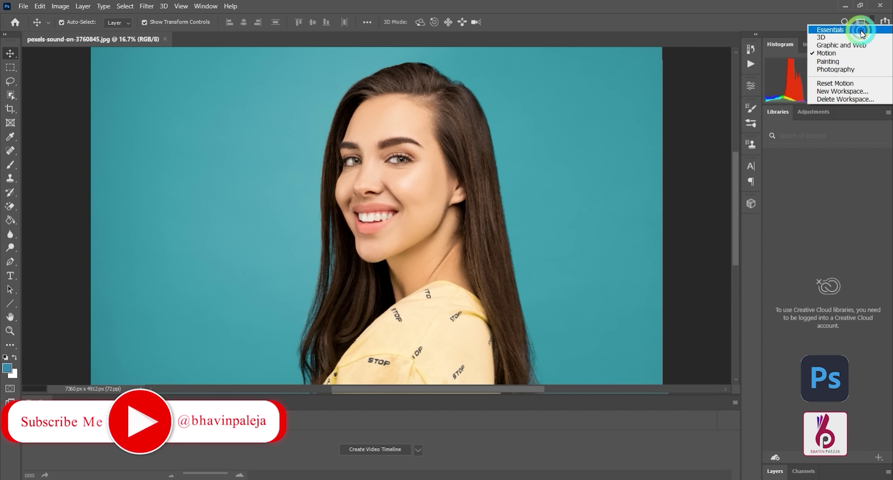
{"action": "left_click", "coordinate": [842, 28]}
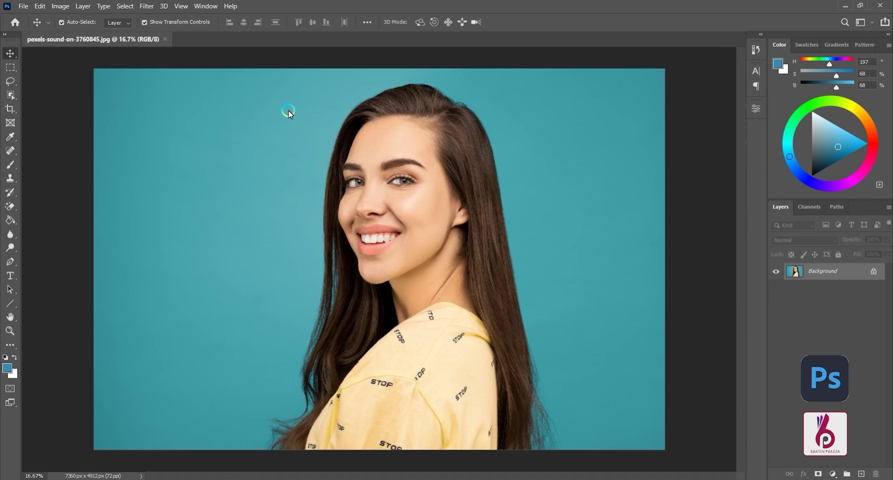
{"action": "left_click", "coordinate": [24, 7]}
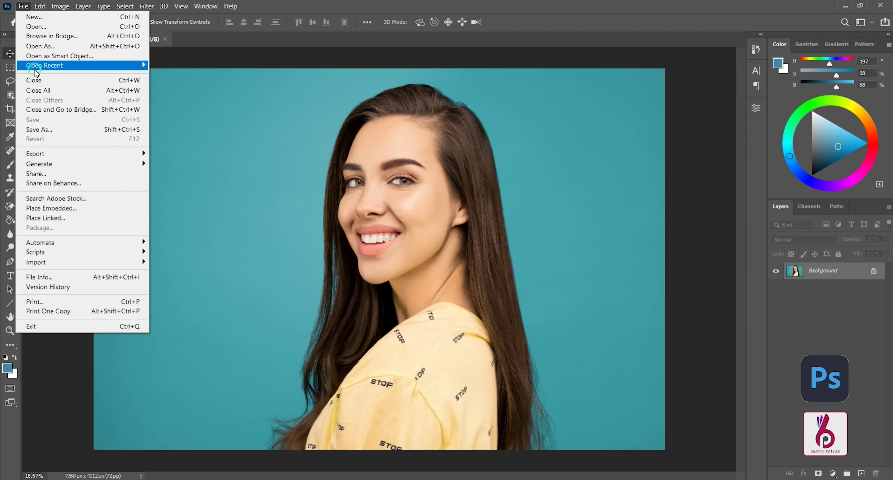
{"action": "left_click", "coordinate": [40, 83]}
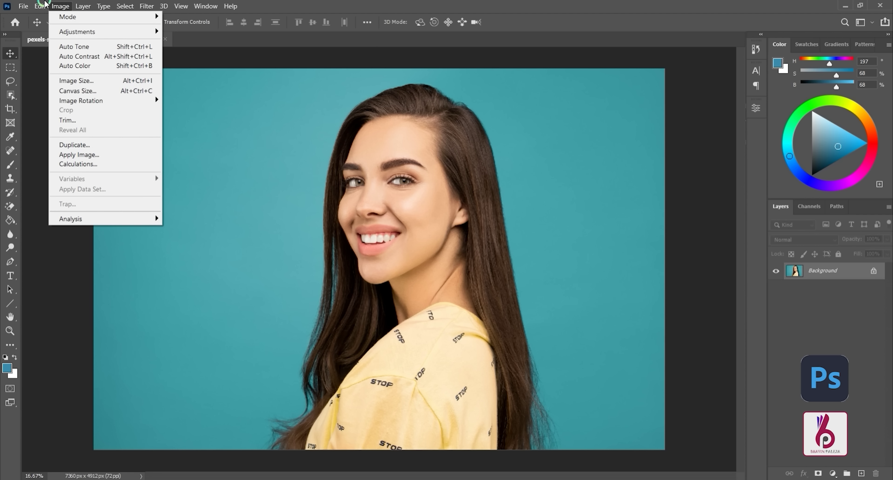
Review the keyboard shortcuts assigned to the File commands without changing any of them.
{"action": "left_click", "coordinate": [40, 6]}
{"action": "left_click", "coordinate": [40, 6]}
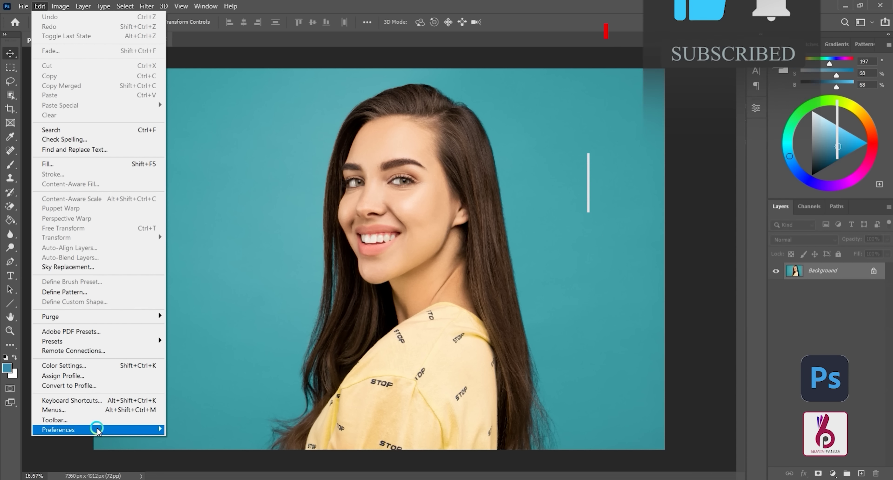
{"action": "mouse_move", "coordinate": [100, 430]}
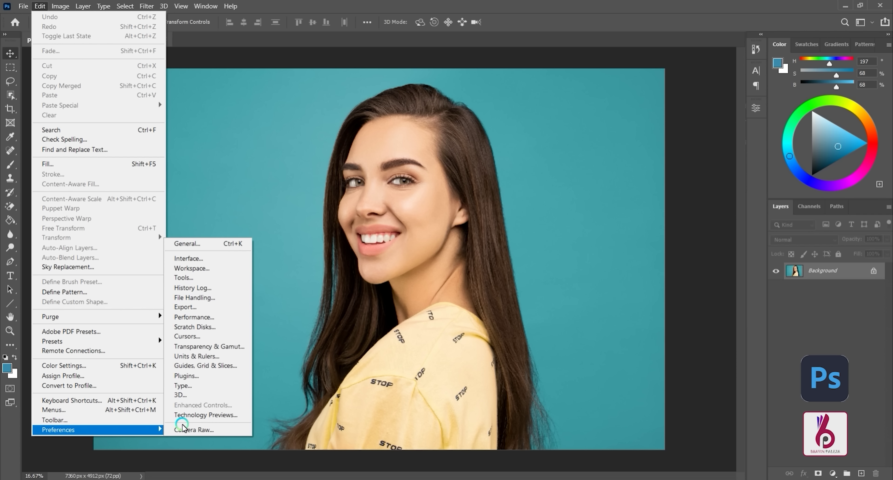
{"action": "left_click", "coordinate": [125, 401]}
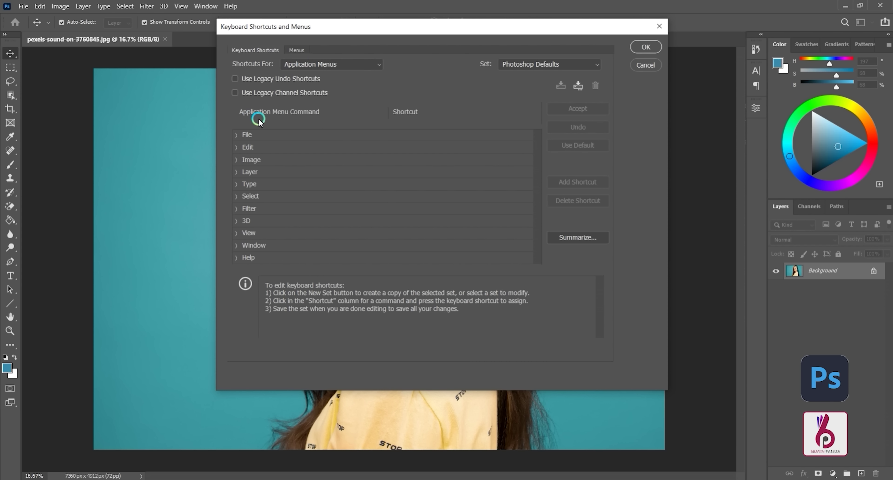
{"action": "left_click", "coordinate": [244, 134]}
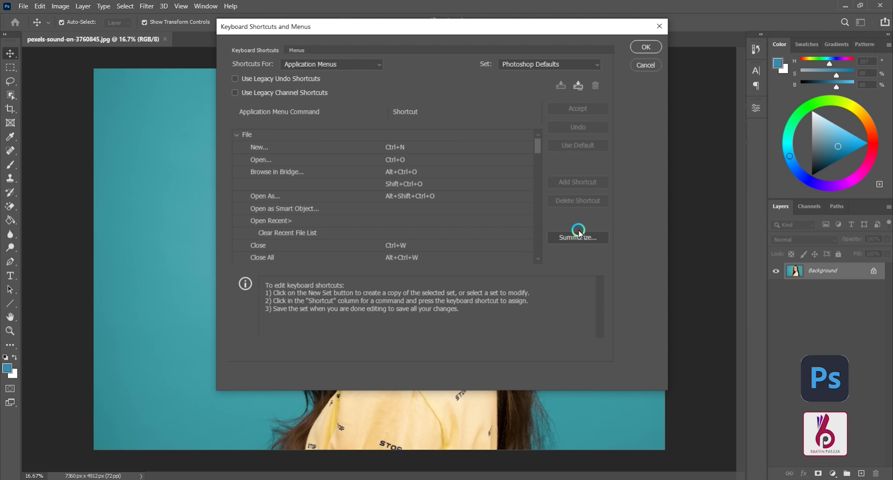
{"action": "left_click", "coordinate": [643, 65]}
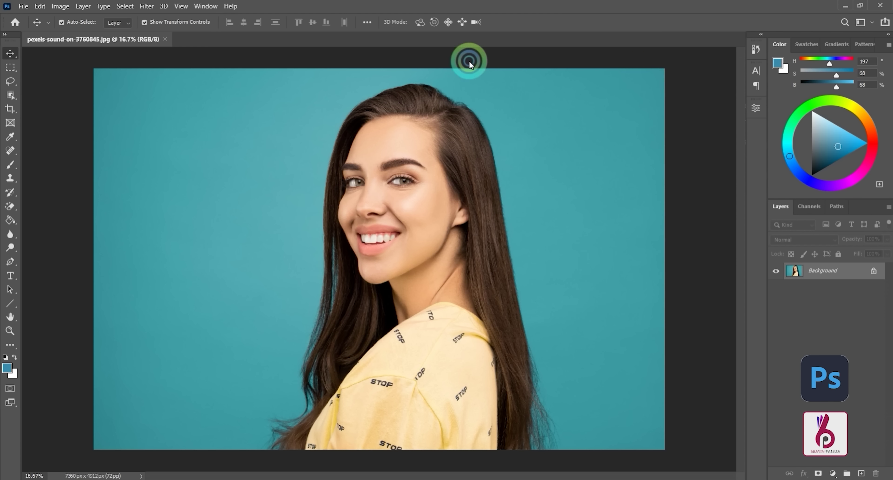
{"action": "left_click", "coordinate": [64, 4]}
{"action": "mouse_move", "coordinate": [76, 17]}
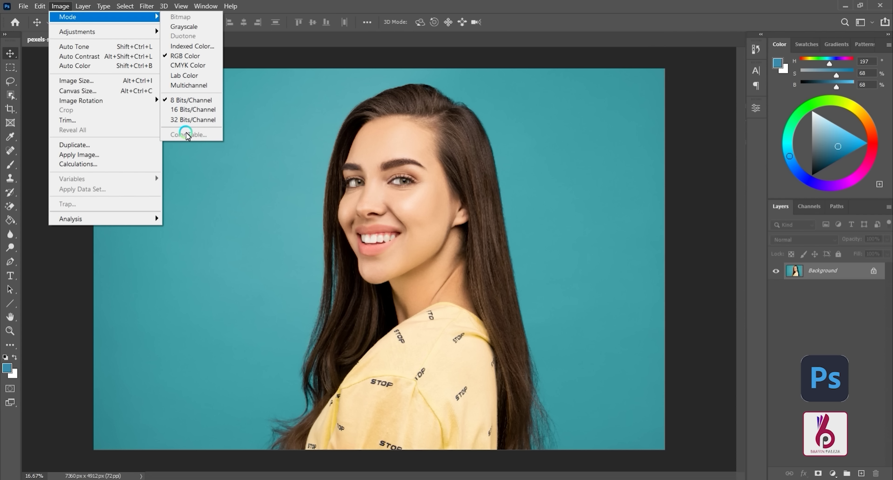
{"action": "mouse_move", "coordinate": [142, 31]}
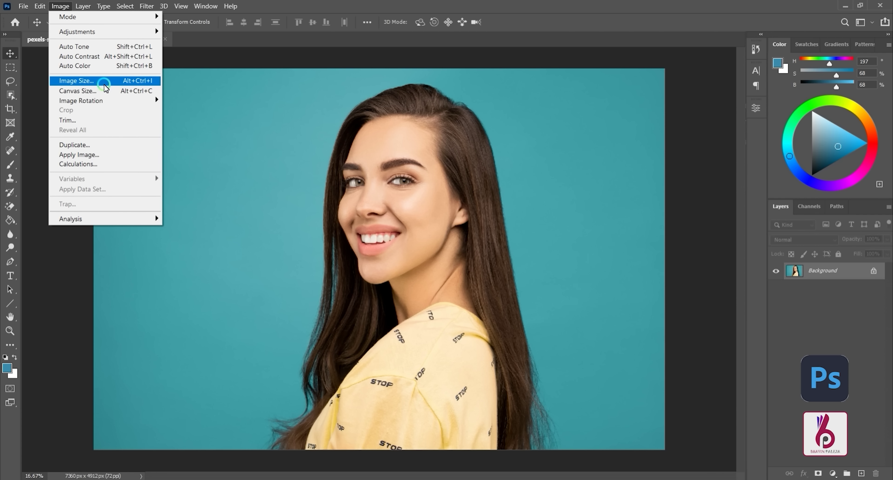
{"action": "mouse_move", "coordinate": [106, 100]}
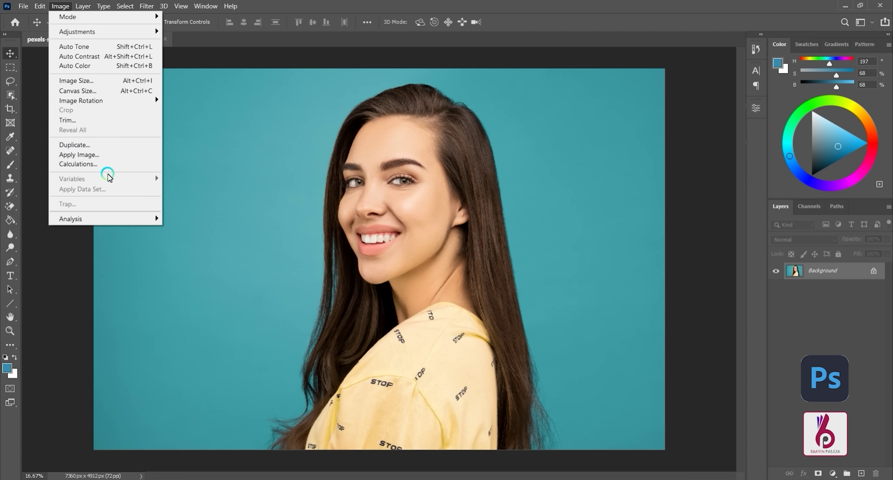
{"action": "mouse_move", "coordinate": [117, 219]}
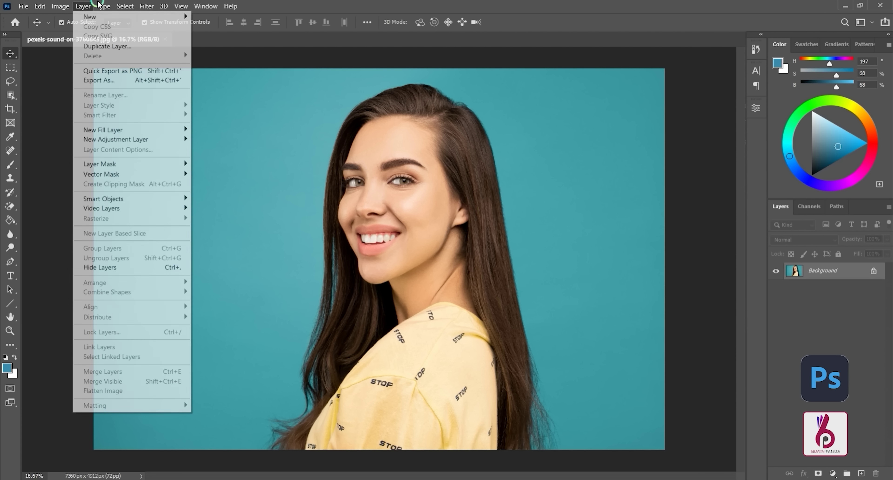
{"action": "left_click", "coordinate": [100, 5]}
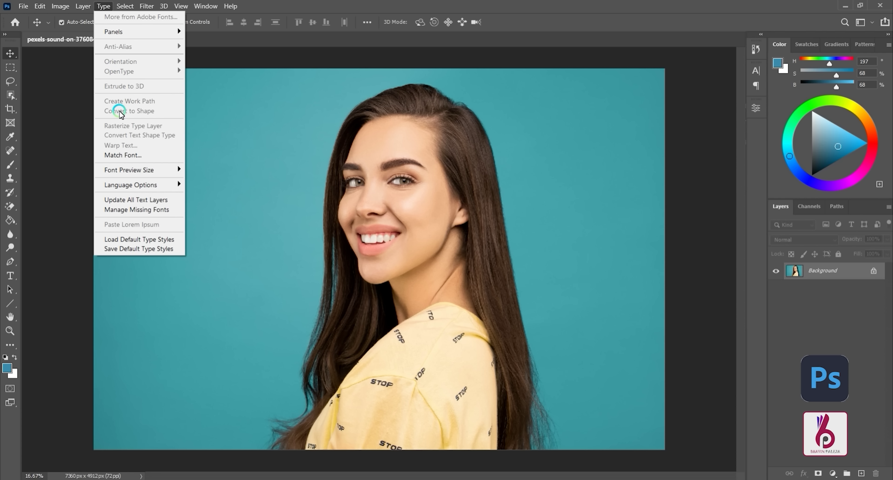
Activate the Type tool.
{"action": "left_click", "coordinate": [14, 279]}
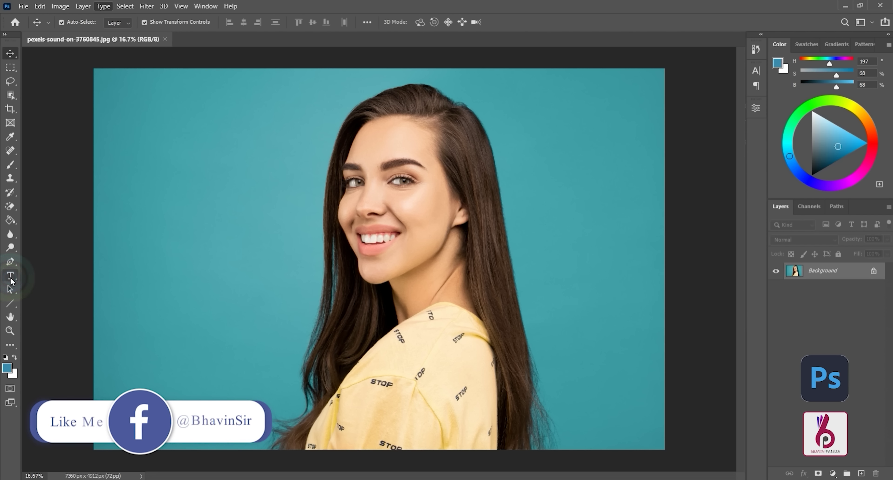
{"action": "left_click", "coordinate": [12, 280]}
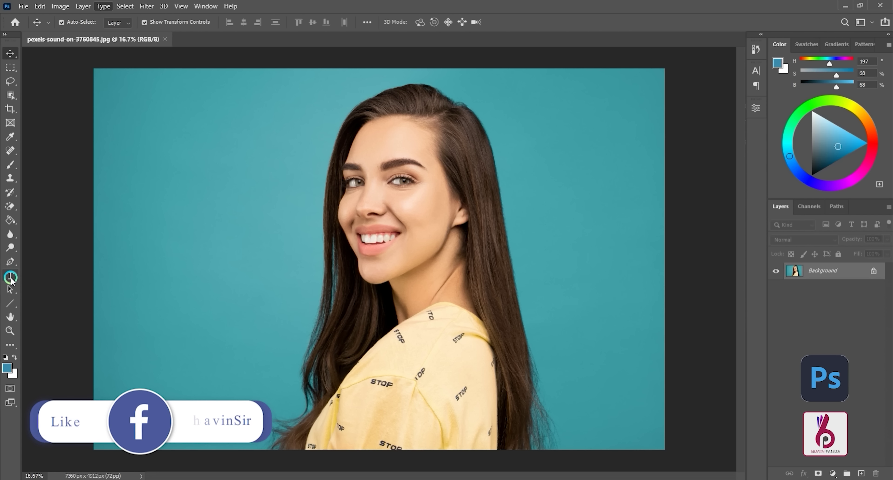
{"action": "left_click", "coordinate": [69, 252]}
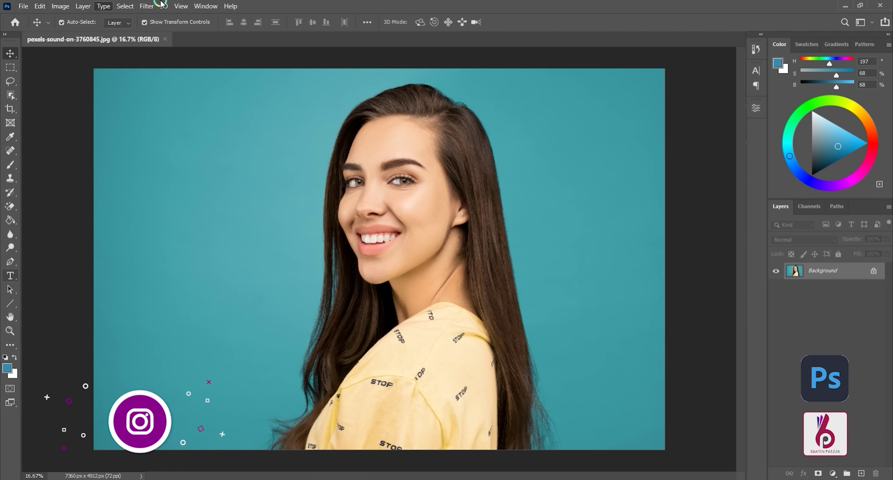
Try the Rectangular Marquee tool and activate the Object Selection tool.
{"action": "left_click", "coordinate": [128, 3]}
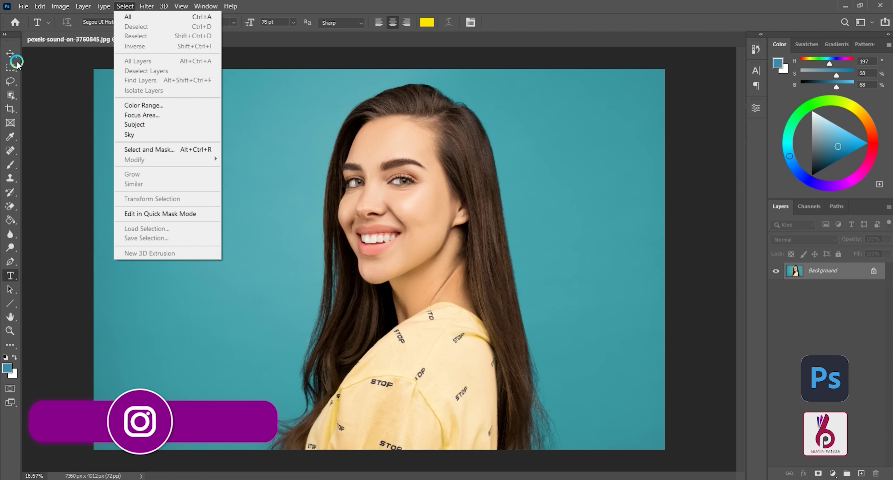
{"action": "left_click", "coordinate": [11, 69]}
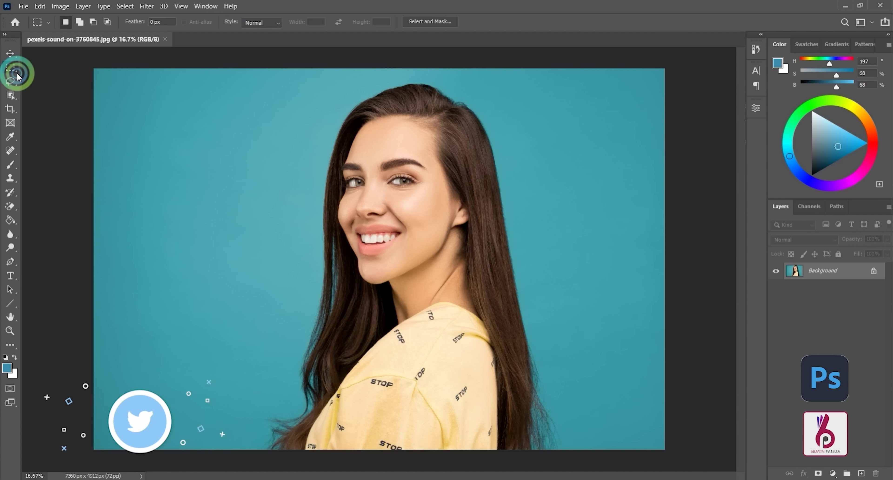
{"action": "left_click", "coordinate": [11, 95]}
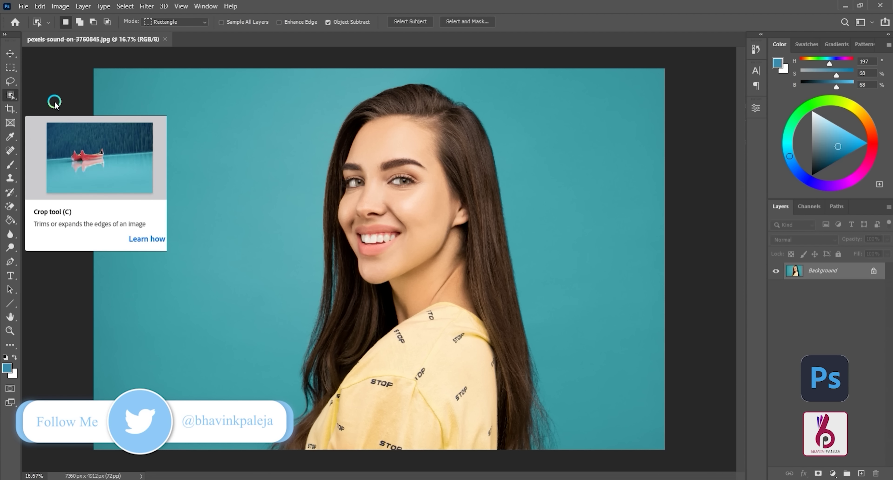
Open the Filter Gallery for the portrait and zoom its preview out to 12.5%.
{"action": "left_click", "coordinate": [153, 7]}
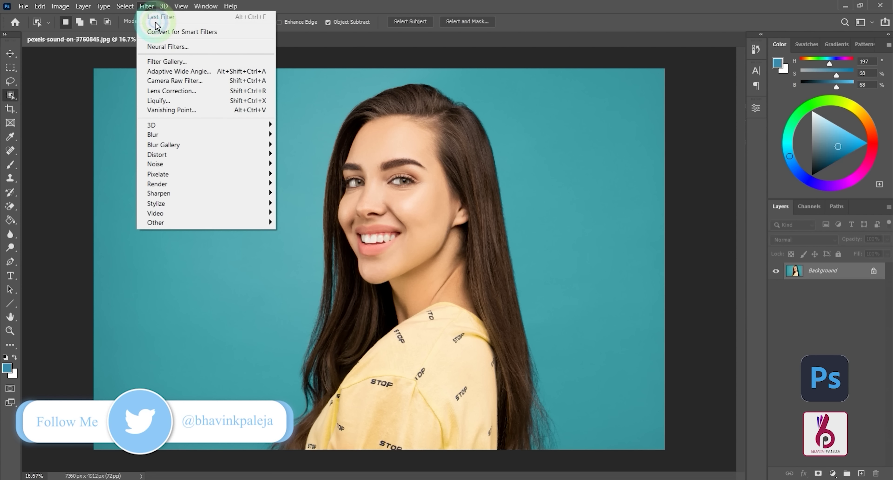
{"action": "left_click", "coordinate": [220, 61]}
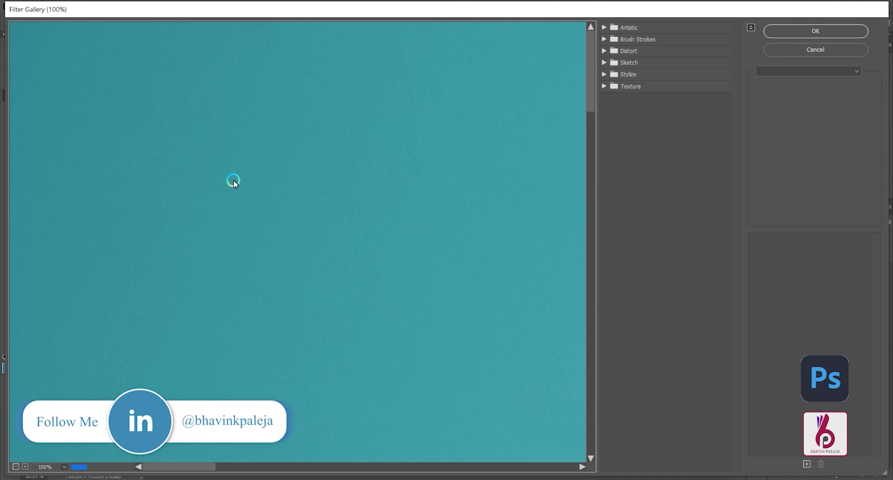
{"action": "left_click", "coordinate": [16, 467]}
{"action": "left_click", "coordinate": [16, 466]}
{"action": "left_click", "coordinate": [17, 467]}
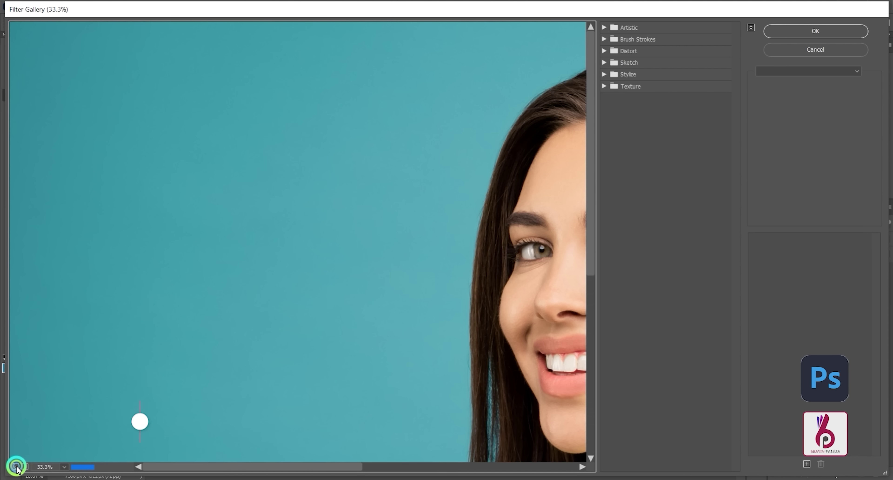
{"action": "left_click", "coordinate": [16, 467]}
{"action": "left_click", "coordinate": [16, 466]}
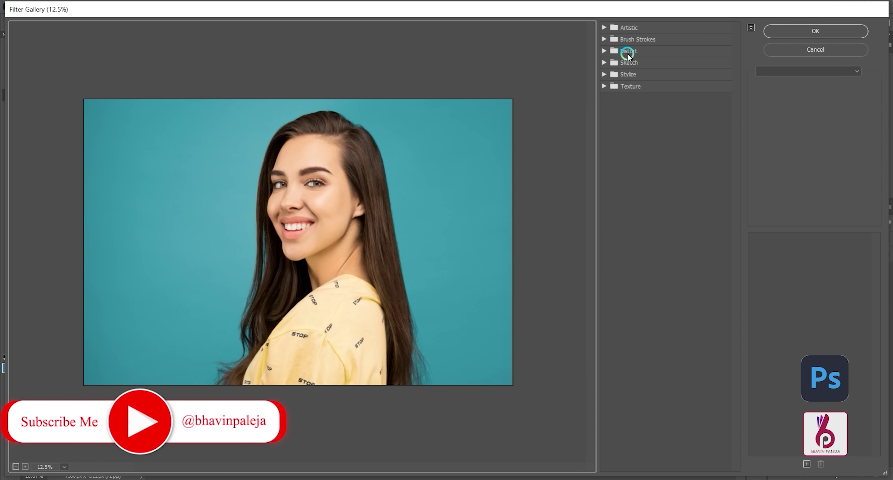
Preview the Artistic filters Colored Pencil and Cutout on the portrait.
{"action": "left_click", "coordinate": [603, 28]}
{"action": "left_click", "coordinate": [620, 43]}
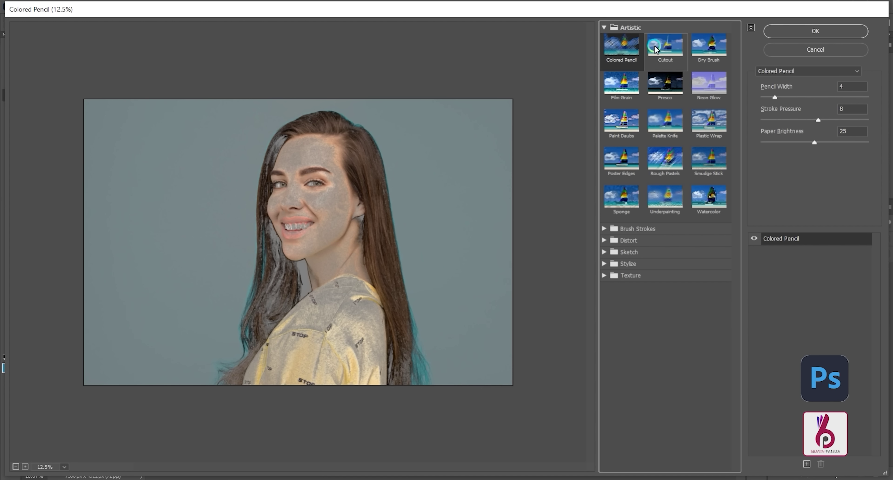
{"action": "left_click", "coordinate": [657, 49]}
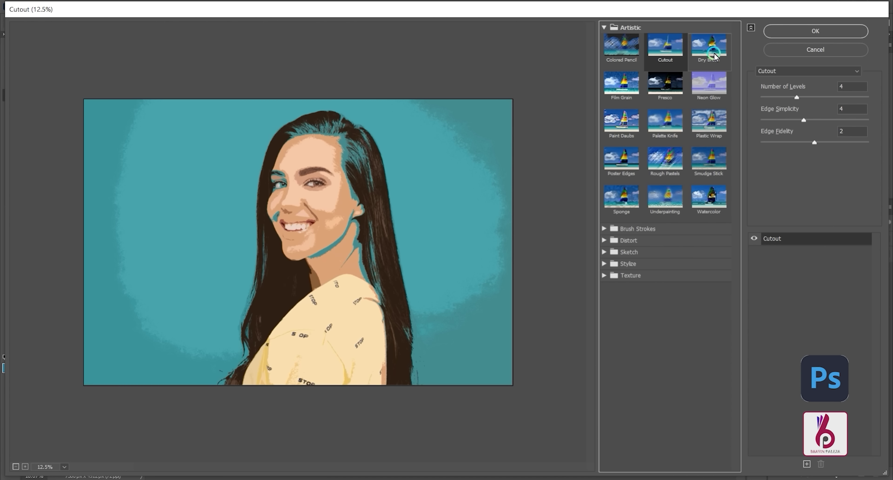
Preview the Brush Strokes filter Accented Edges and the Distort filter Diffuse Glow on the portrait.
{"action": "left_click", "coordinate": [605, 228]}
{"action": "left_click", "coordinate": [607, 323]}
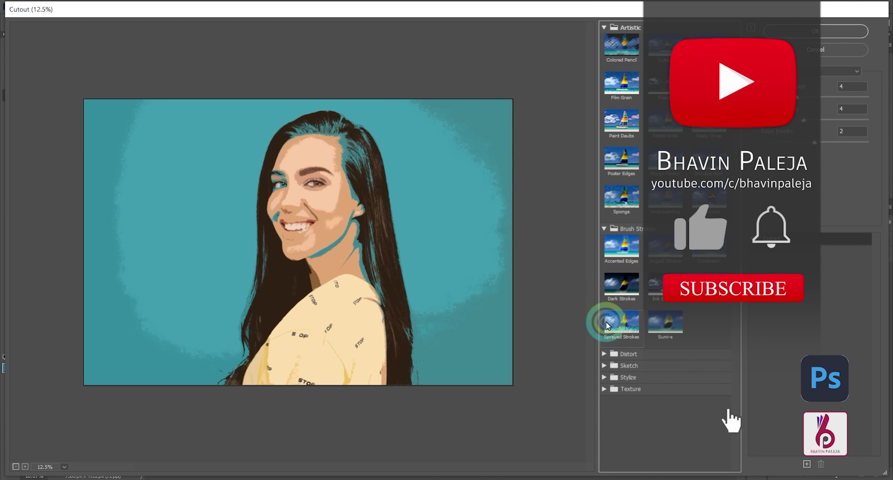
{"action": "left_click", "coordinate": [634, 249]}
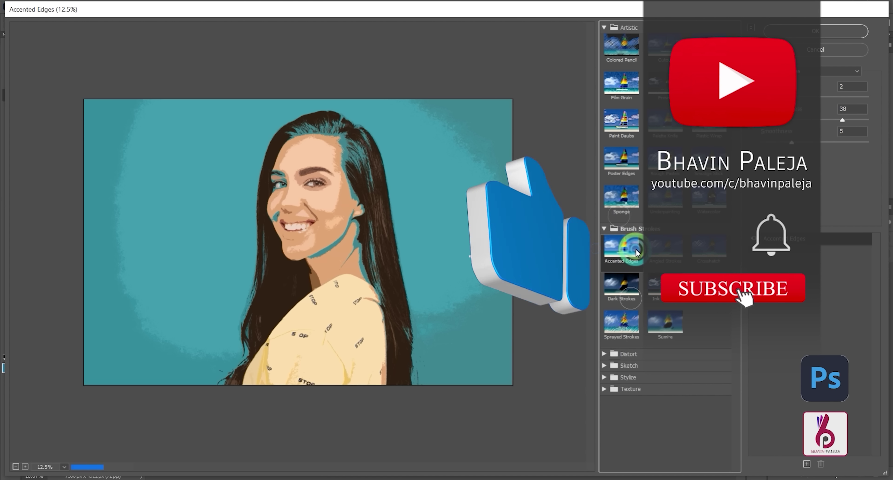
{"action": "left_click", "coordinate": [604, 354]}
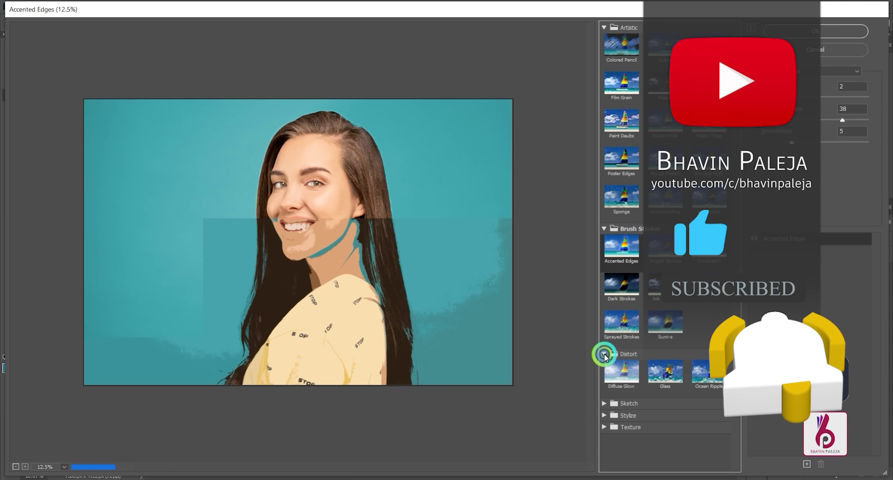
{"action": "left_click", "coordinate": [618, 374]}
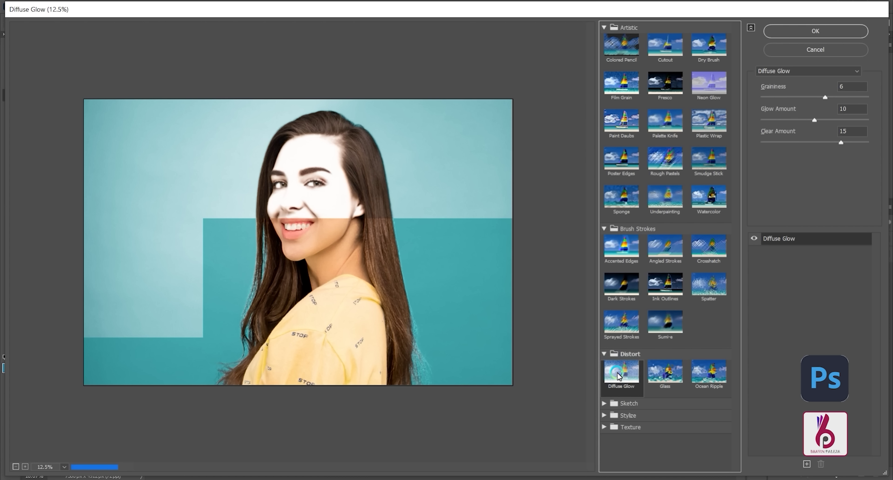
Preview the Sketch filter Bas Relief and the Stylize filter Glowing Edges on the portrait.
{"action": "left_click", "coordinate": [605, 403]}
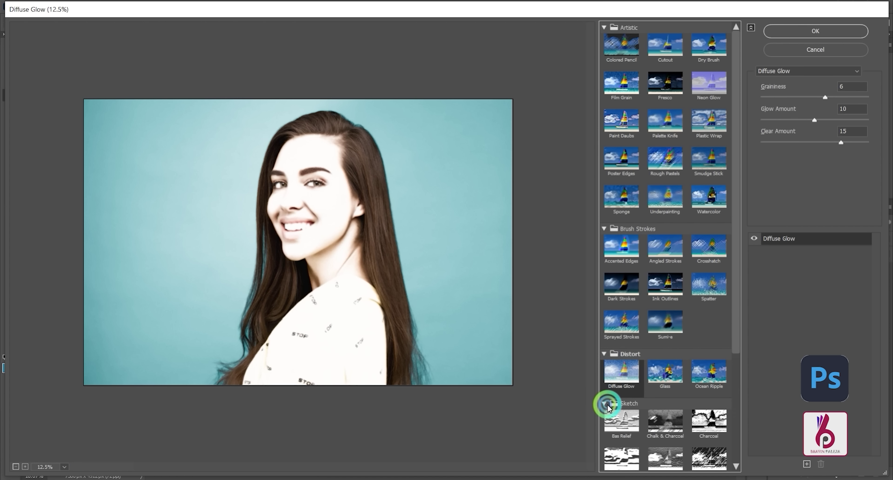
{"action": "scroll", "coordinate": [608, 395], "scroll_direction": "down", "scroll_amount": 4}
{"action": "left_click", "coordinate": [618, 339]}
{"action": "left_click", "coordinate": [621, 275]}
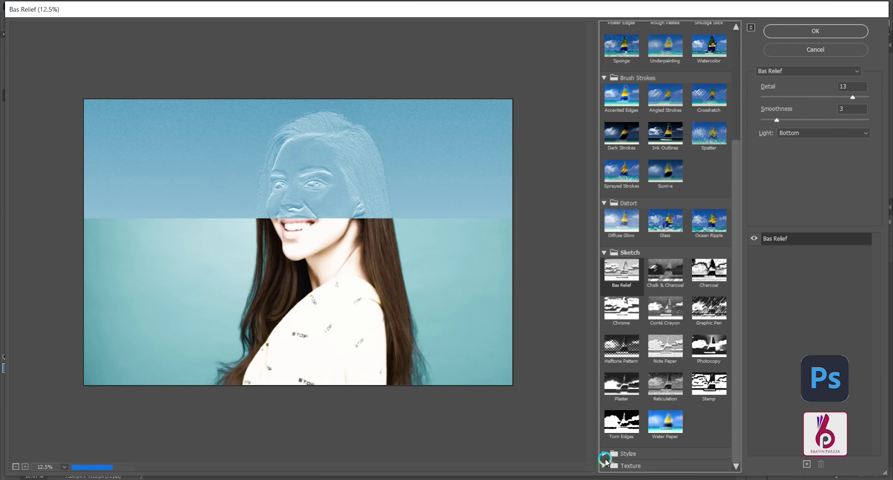
{"action": "left_click", "coordinate": [604, 454]}
{"action": "left_click", "coordinate": [639, 361]}
{"action": "scroll", "coordinate": [624, 398], "scroll_direction": "down", "scroll_amount": 1}
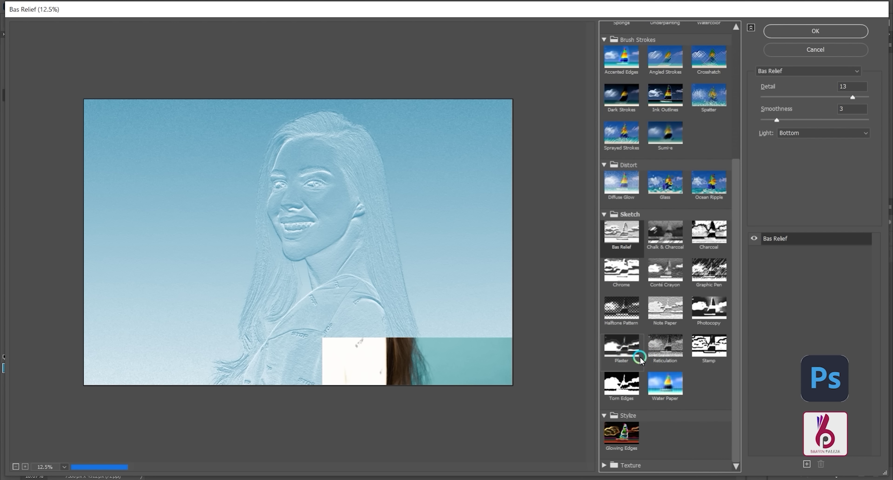
{"action": "left_click", "coordinate": [619, 440]}
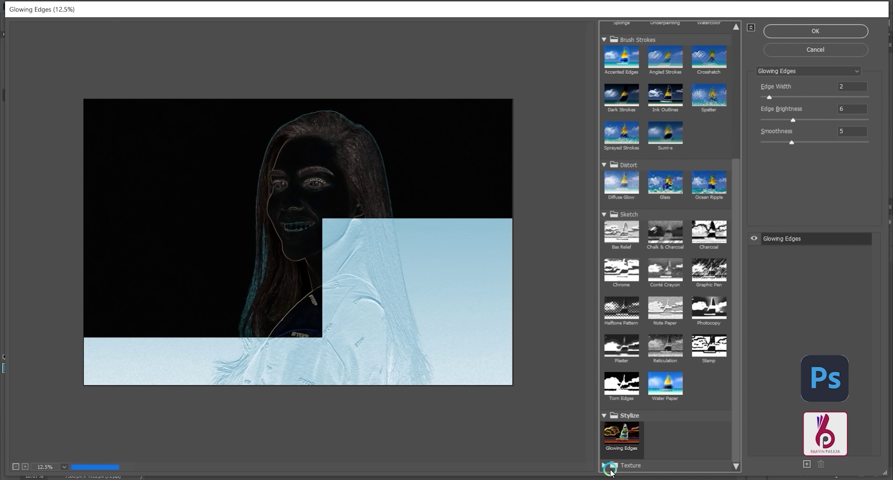
Preview the Texture filter Craquelure and leave the Filter Gallery without applying any filter.
{"action": "left_click", "coordinate": [603, 467]}
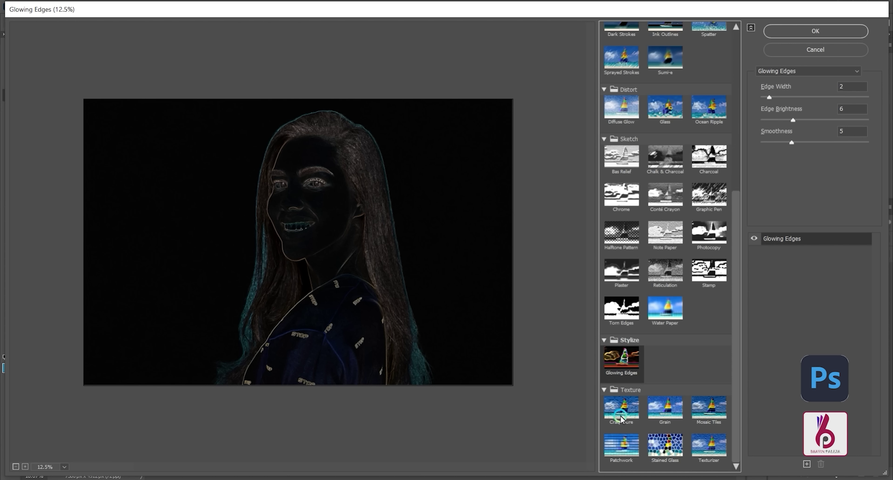
{"action": "left_click", "coordinate": [620, 416]}
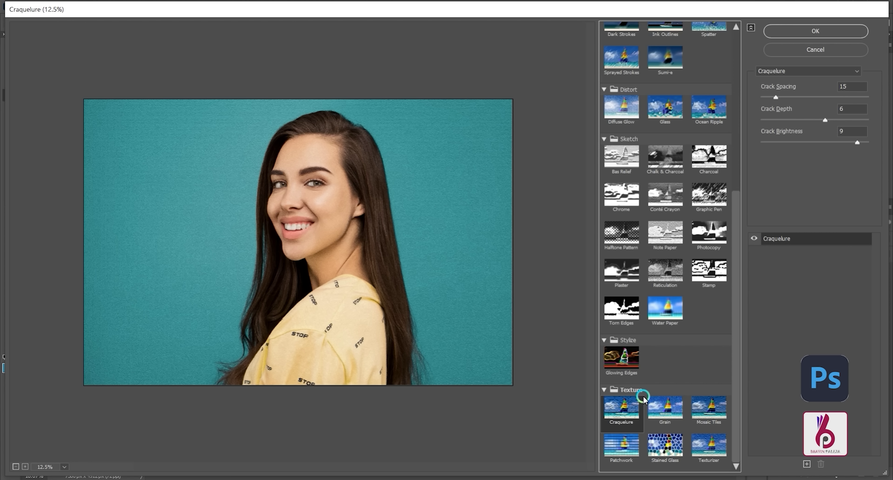
{"action": "left_click", "coordinate": [774, 50]}
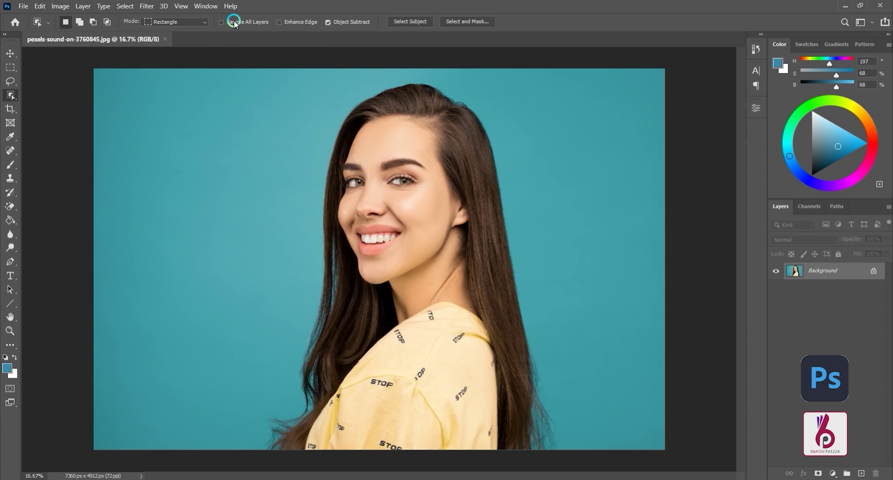
Start the Camera Raw Filter and set the photo's temperature to -7 and tint to +1.
{"action": "left_click", "coordinate": [146, 5]}
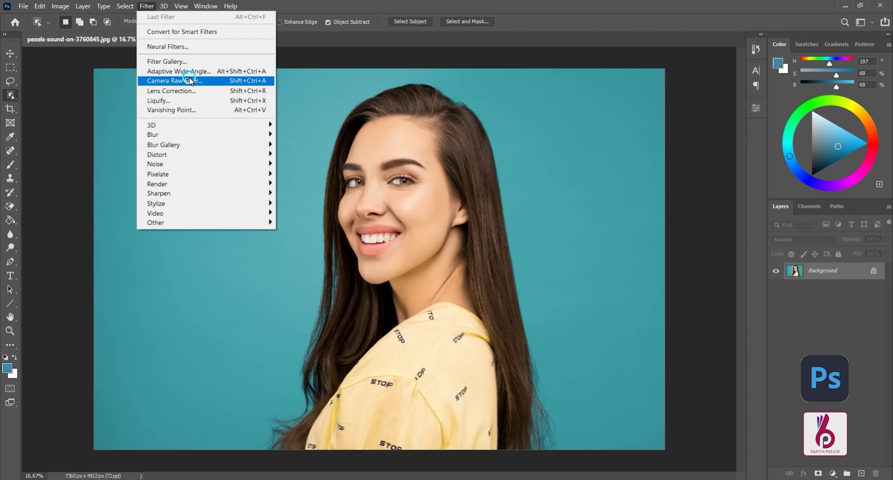
{"action": "left_click", "coordinate": [196, 80]}
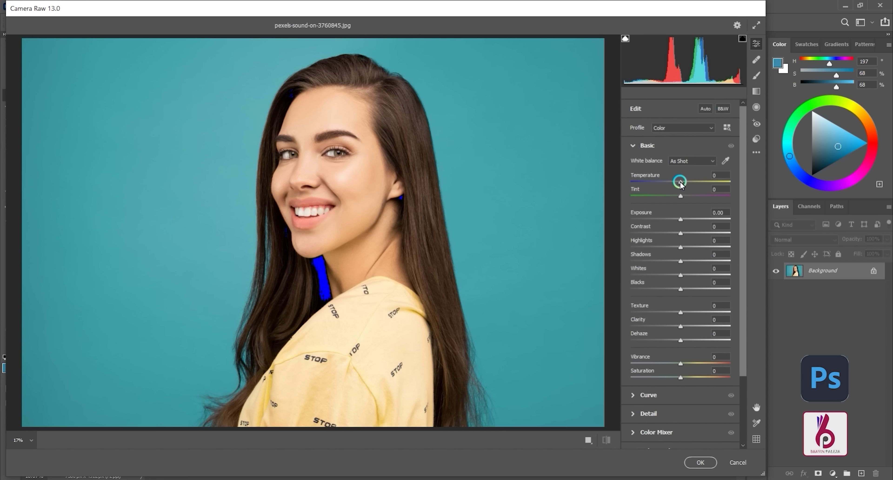
{"action": "left_click_drag", "start_coordinate": [681, 185], "coordinate": [676, 184]}
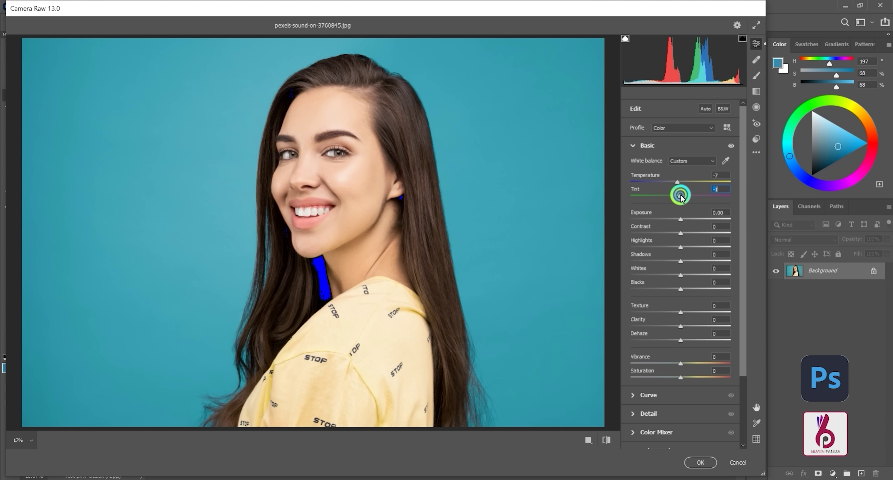
{"action": "left_click_drag", "start_coordinate": [680, 197], "coordinate": [683, 198]}
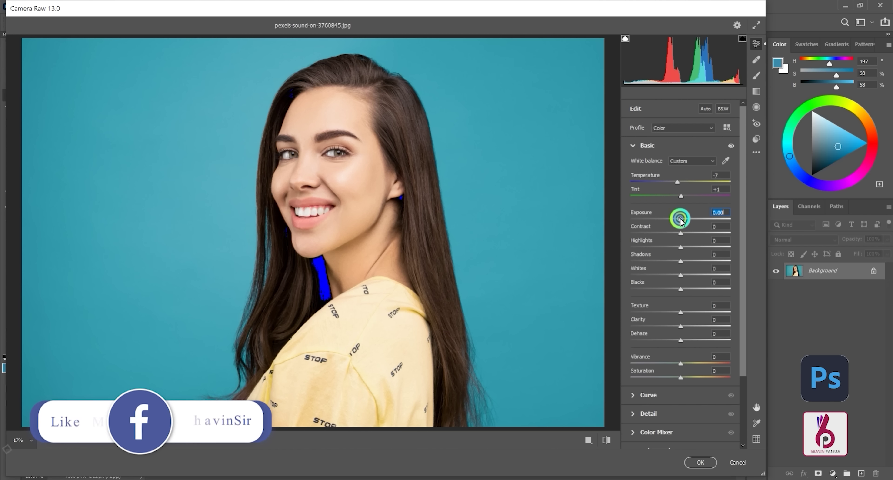
Set exposure to +0.10, contrast +30, highlights -18, shadows -5, whites +17 and blacks -8, and toggle the shadow clipping warning off and on.
{"action": "left_click", "coordinate": [680, 221]}
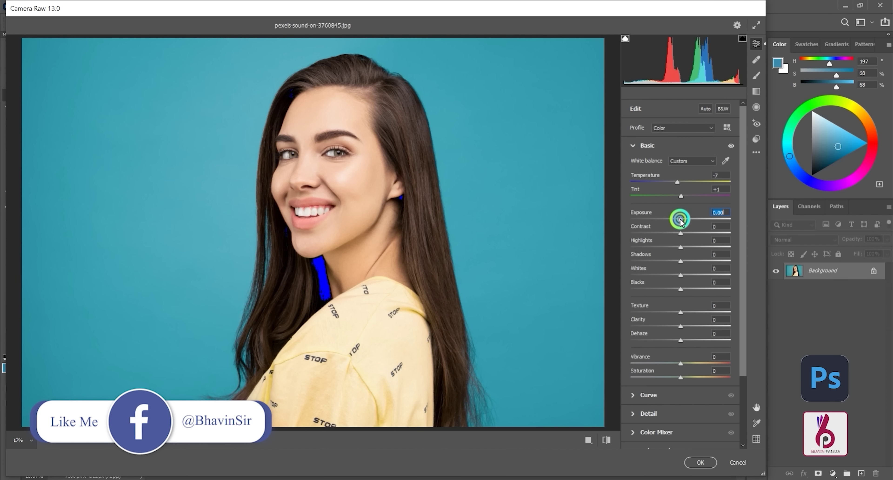
{"action": "left_click_drag", "start_coordinate": [680, 220], "coordinate": [681, 221]}
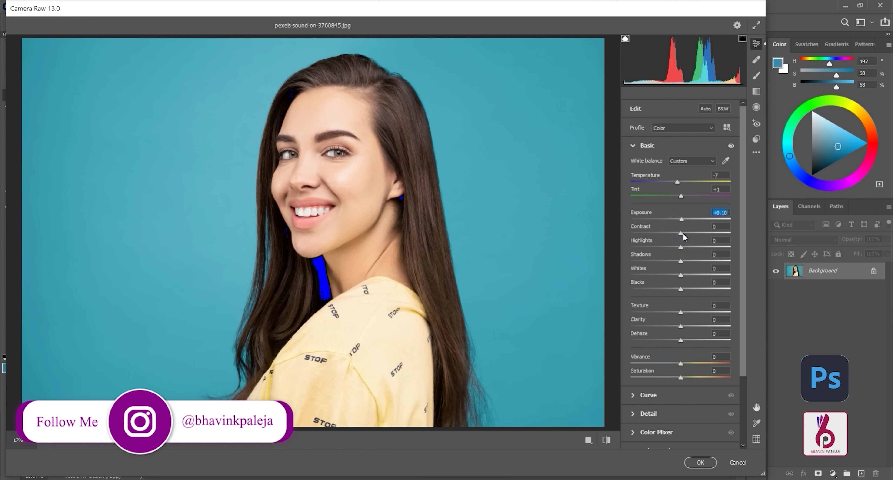
{"action": "left_click", "coordinate": [693, 233]}
{"action": "left_click_drag", "start_coordinate": [696, 233], "coordinate": [685, 314]}
{"action": "double_click", "coordinate": [684, 312]}
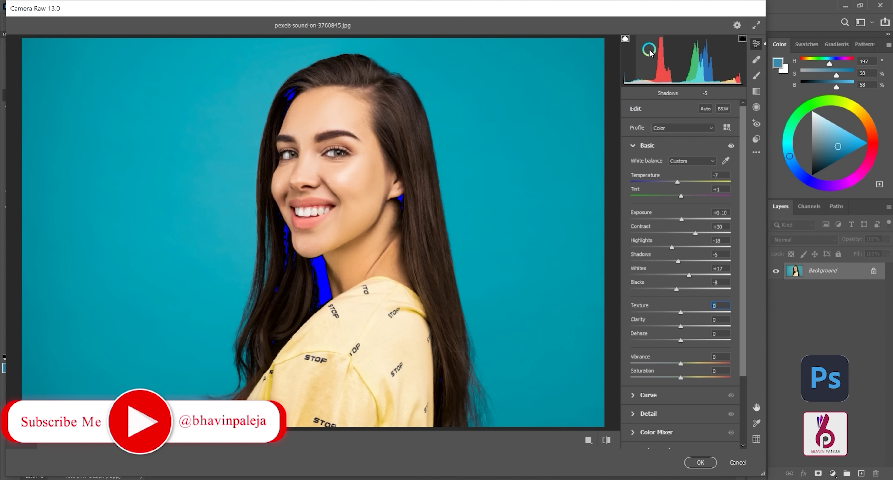
{"action": "left_click", "coordinate": [625, 40]}
{"action": "left_click", "coordinate": [625, 39]}
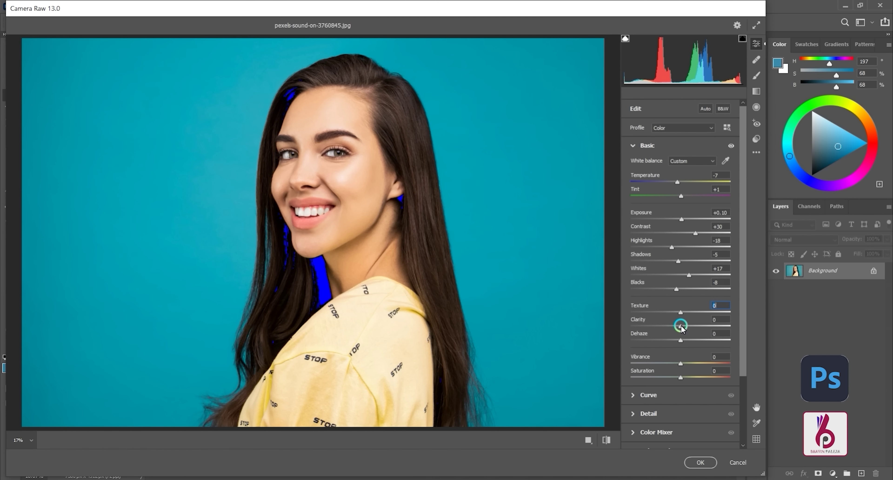
Set clarity to +18, dehaze to -8, vibrance to +13 and saturation to +6.
{"action": "left_click_drag", "start_coordinate": [683, 327], "coordinate": [689, 329]}
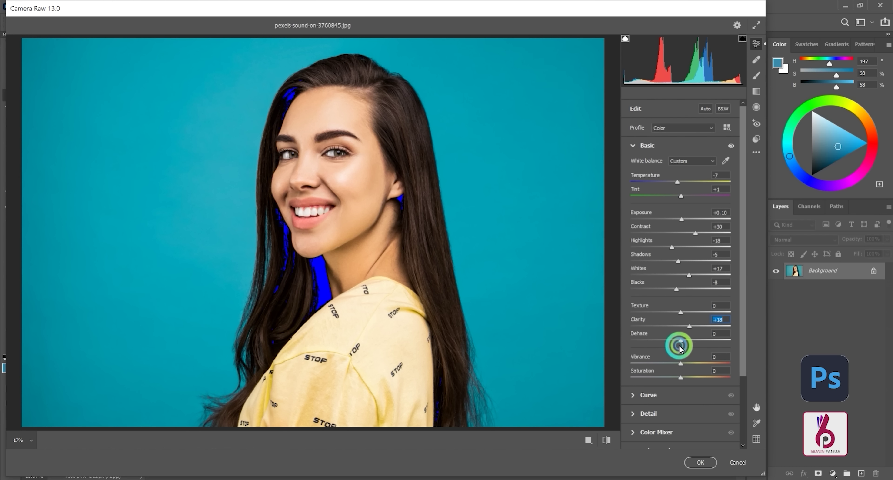
{"action": "left_click_drag", "start_coordinate": [681, 342], "coordinate": [685, 382]}
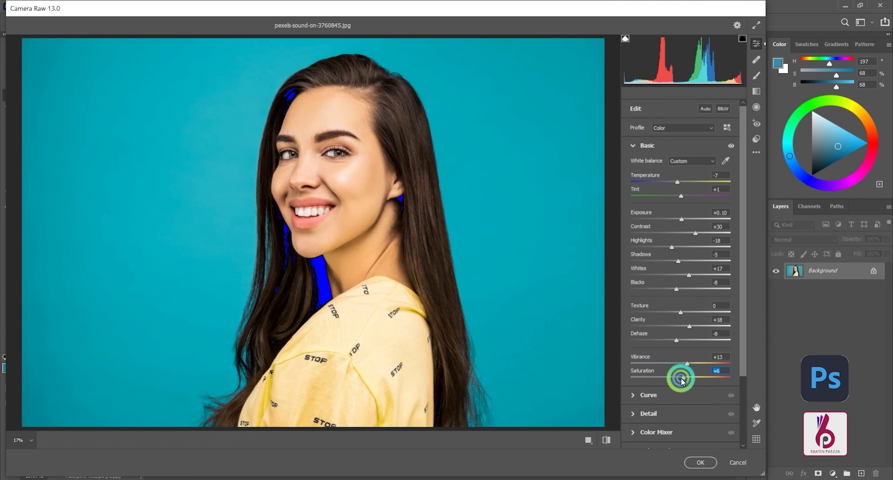
Examine the point curve and the red, green and blue channel curves, and return to the parametric curve.
{"action": "left_click", "coordinate": [633, 401]}
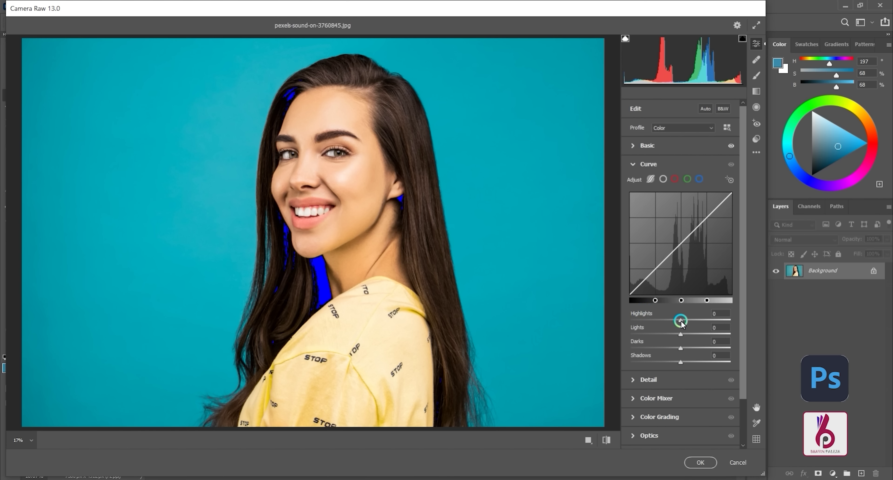
{"action": "left_click", "coordinate": [663, 179]}
{"action": "left_click", "coordinate": [673, 180]}
{"action": "left_click", "coordinate": [687, 179]}
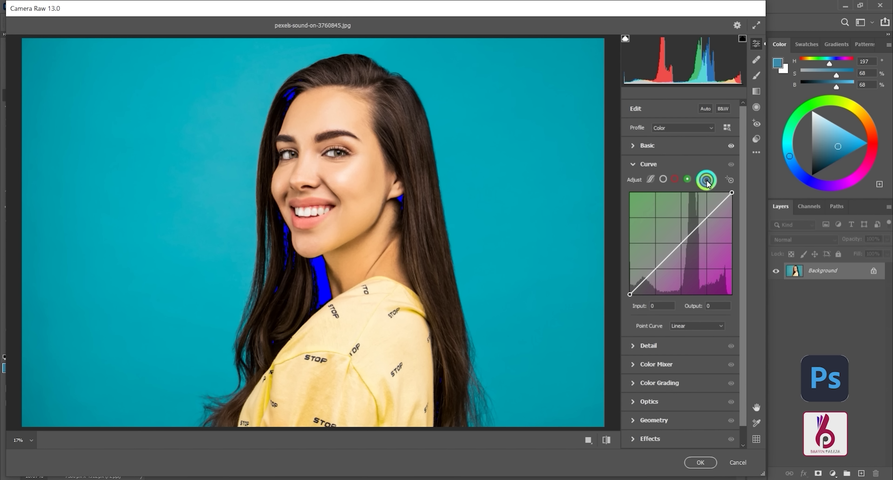
{"action": "left_click", "coordinate": [699, 180]}
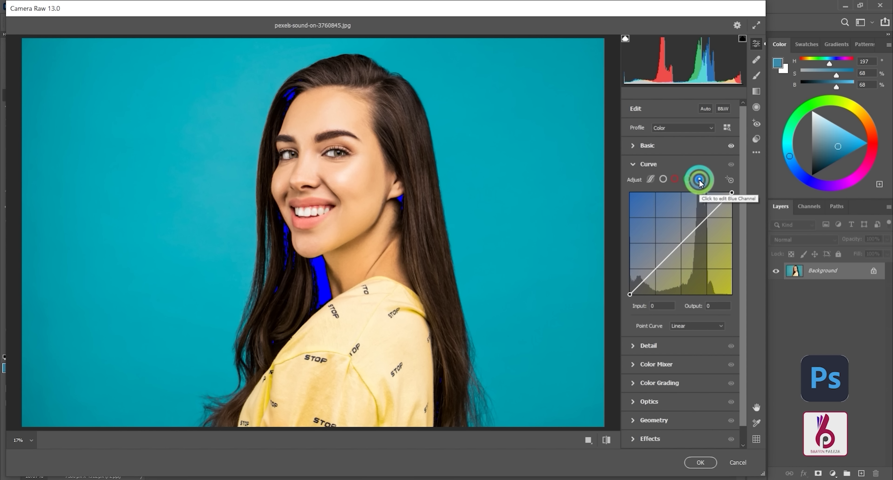
{"action": "left_click", "coordinate": [652, 179]}
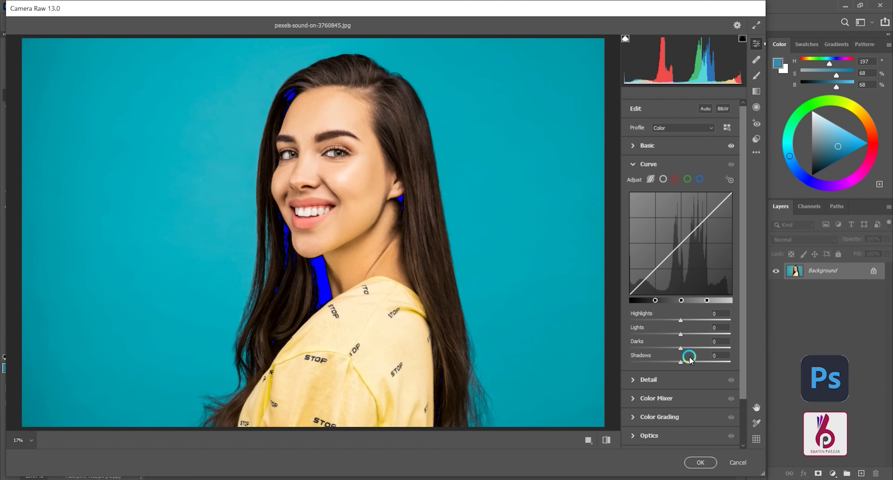
In the Color Mixer, set the saturation of oranges to -15 and yellows to +12, and the luminance of yellows to -10.
{"action": "left_click", "coordinate": [634, 380]}
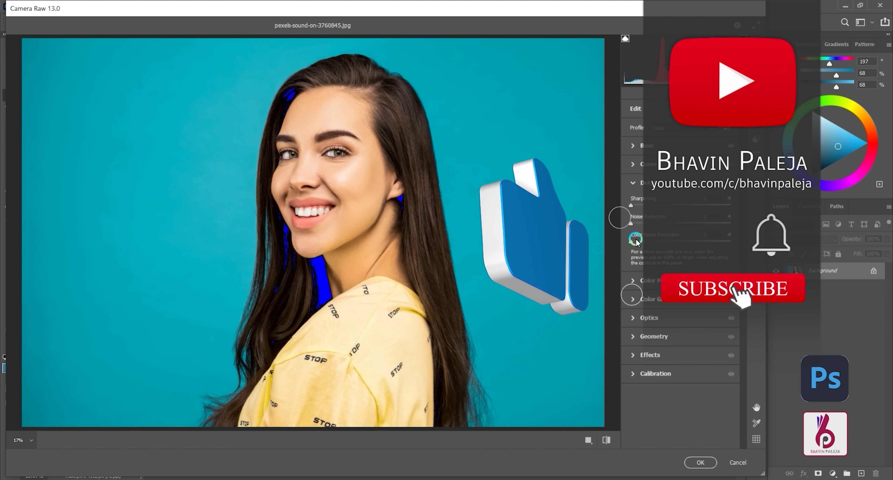
{"action": "left_click", "coordinate": [640, 287]}
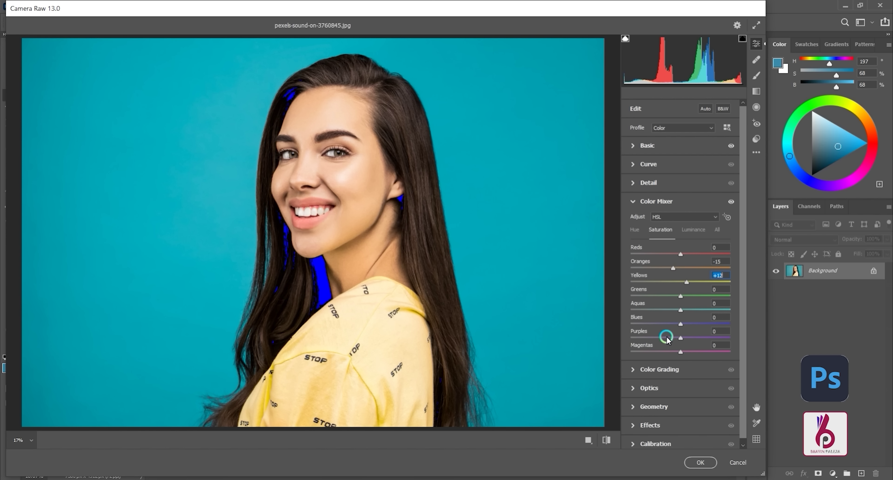
{"action": "left_click", "coordinate": [688, 231]}
{"action": "left_click", "coordinate": [681, 283]}
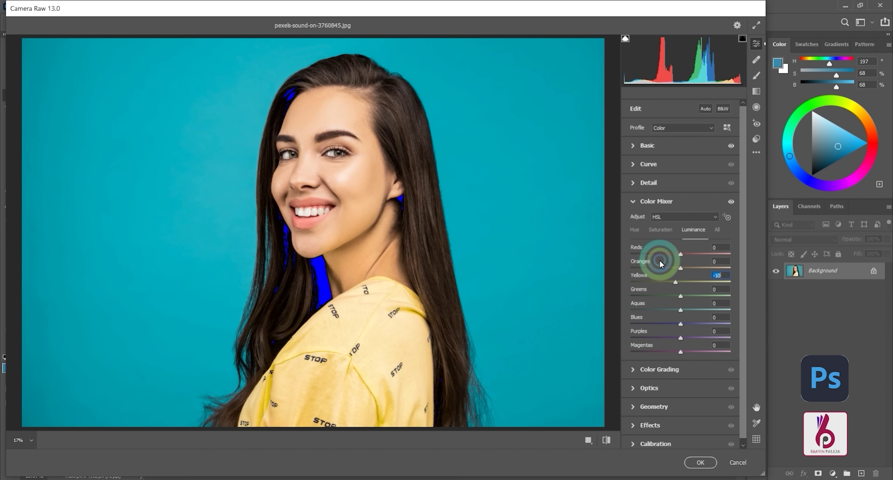
In the Color Mixer, set the hue of oranges to +11 and yellows to -8.
{"action": "left_click", "coordinate": [635, 232]}
{"action": "left_click", "coordinate": [680, 274]}
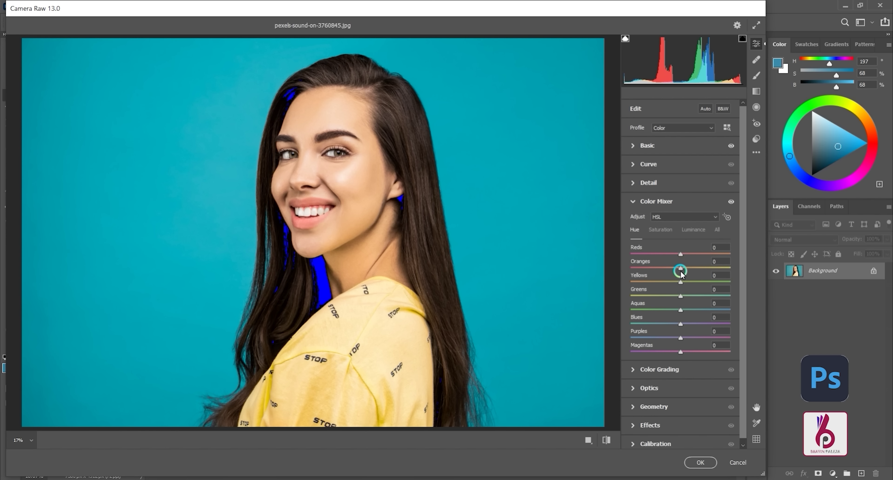
{"action": "left_click_drag", "start_coordinate": [680, 271], "coordinate": [682, 271]}
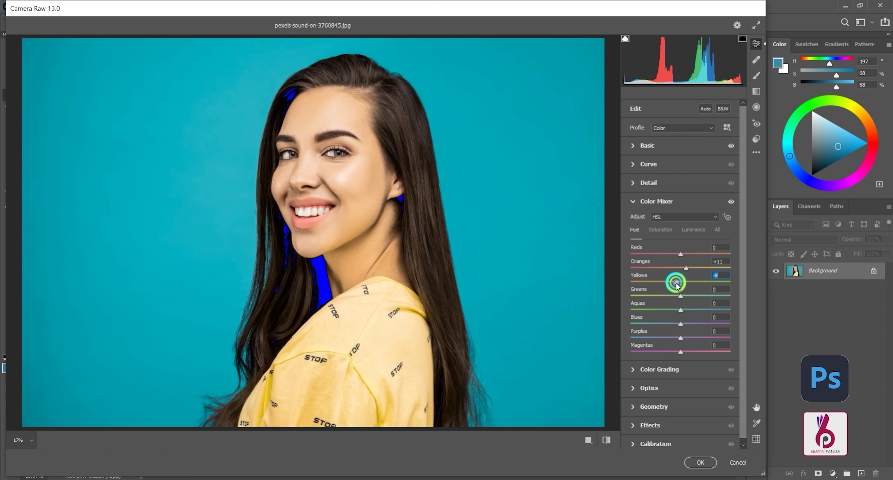
{"action": "left_click", "coordinate": [678, 303]}
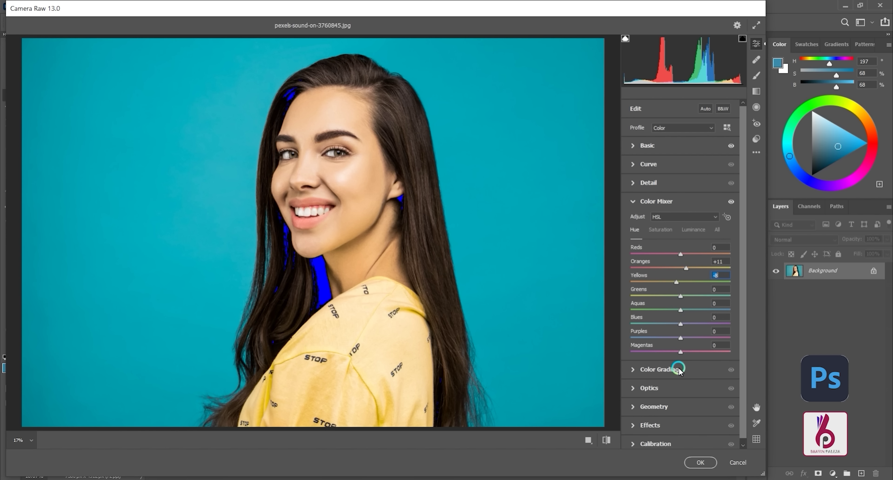
Examine the Color Grading wheels and set the Optics vignette to -1.
{"action": "left_click", "coordinate": [637, 376]}
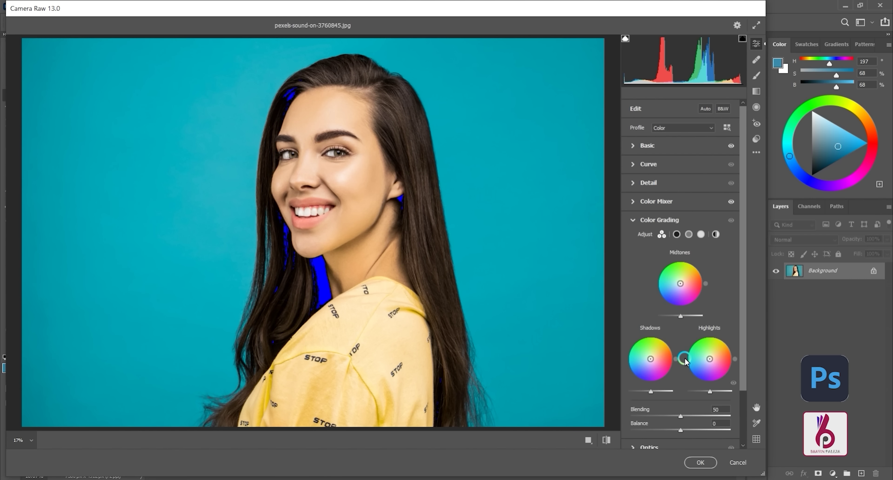
{"action": "scroll", "coordinate": [688, 317], "scroll_direction": "down", "scroll_amount": 3}
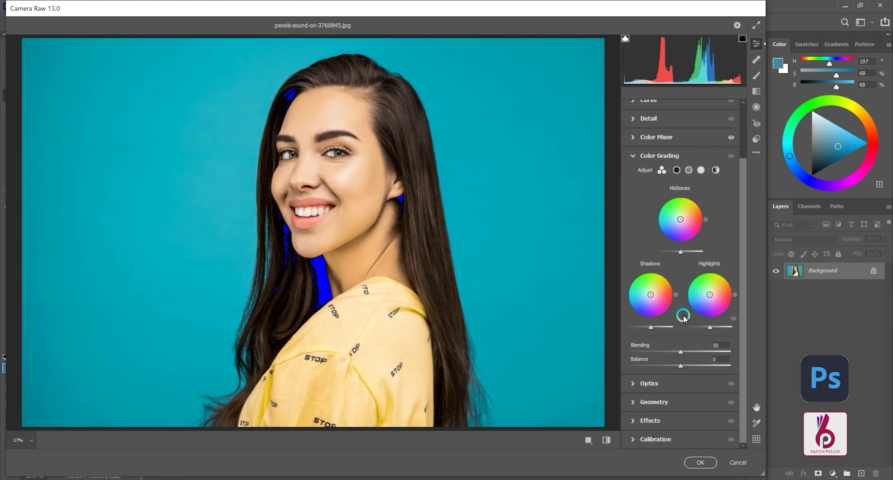
{"action": "left_click", "coordinate": [638, 386]}
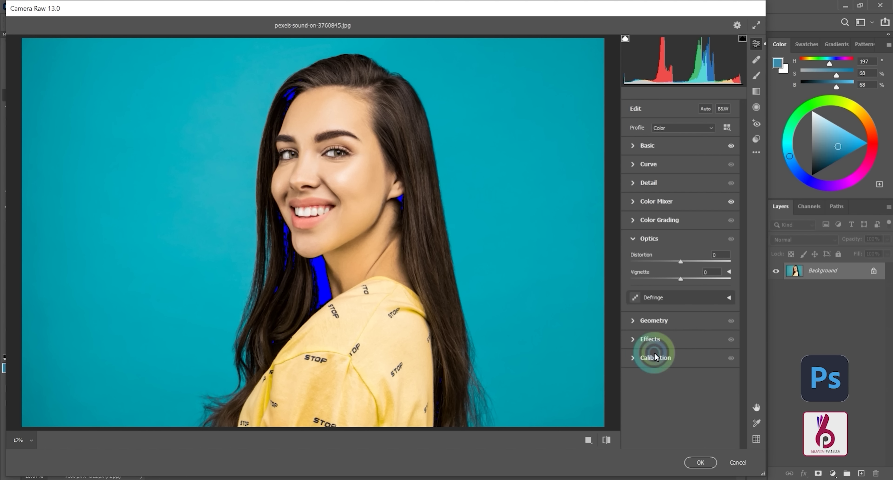
{"action": "mouse_move", "coordinate": [682, 281]}
{"action": "left_mouse_down"}
{"action": "mouse_move", "coordinate": [701, 275]}
{"action": "mouse_move", "coordinate": [638, 287]}
{"action": "mouse_move", "coordinate": [713, 286]}
{"action": "mouse_move", "coordinate": [675, 288]}
{"action": "mouse_move", "coordinate": [685, 288]}
{"action": "left_mouse_up"}
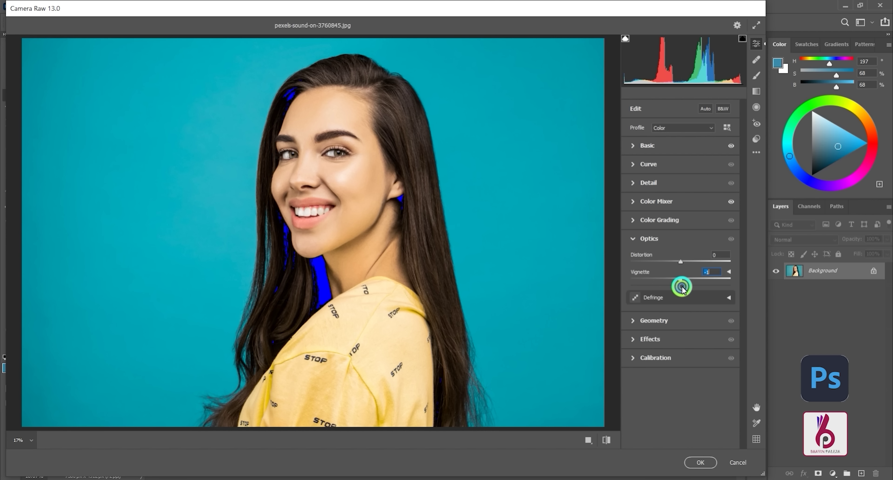
Examine the Geometry, Effects and Calibration settings, and close the Camera Raw Filter without applying its adjustments.
{"action": "left_click", "coordinate": [638, 320]}
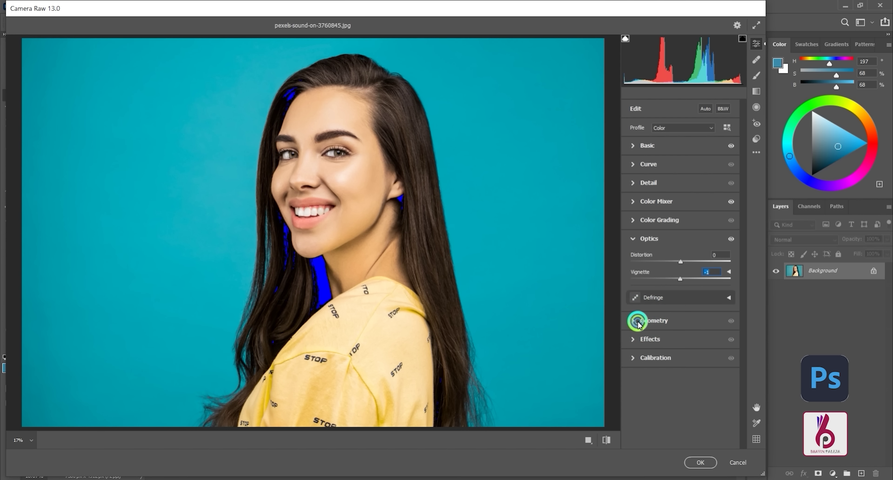
{"action": "left_click", "coordinate": [635, 332]}
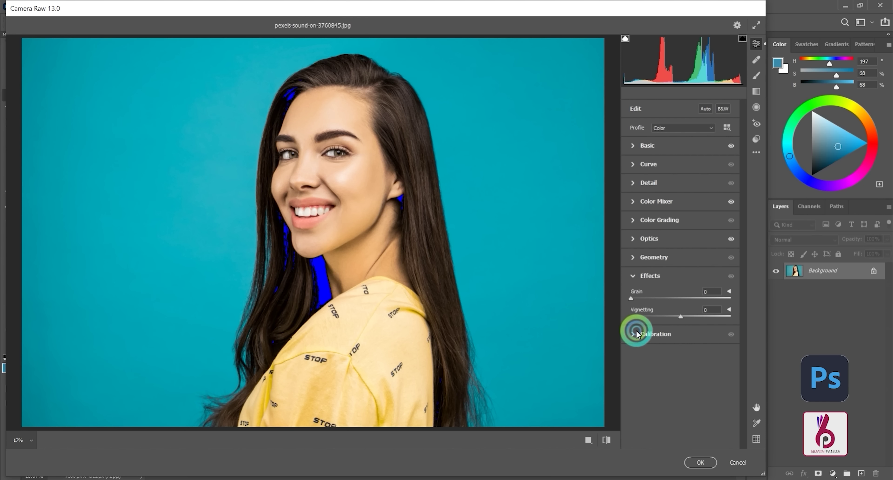
{"action": "left_click", "coordinate": [630, 336]}
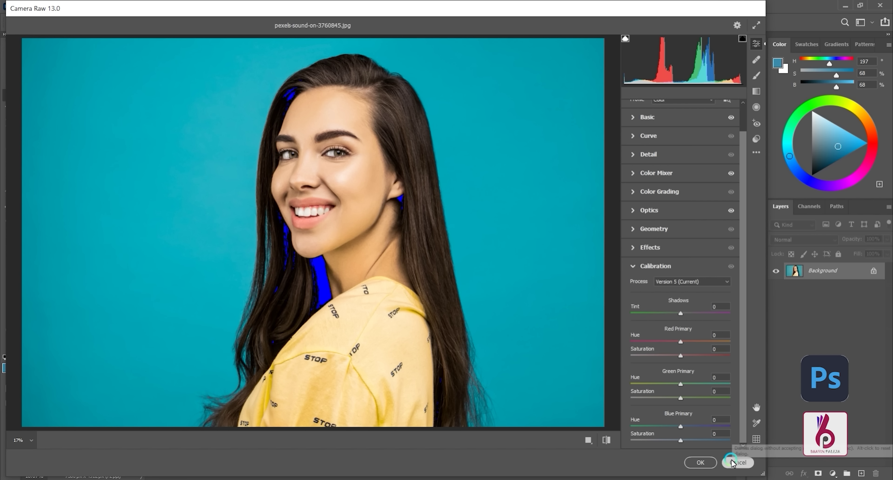
{"action": "left_click", "coordinate": [706, 463]}
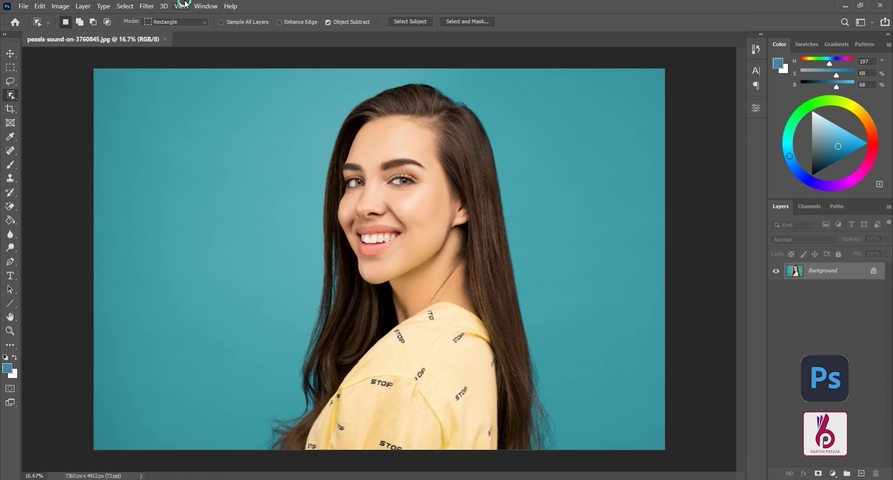
Open the Liquify filter and set the Forward Warp tool's brush size to 2778.
{"action": "left_click", "coordinate": [144, 6]}
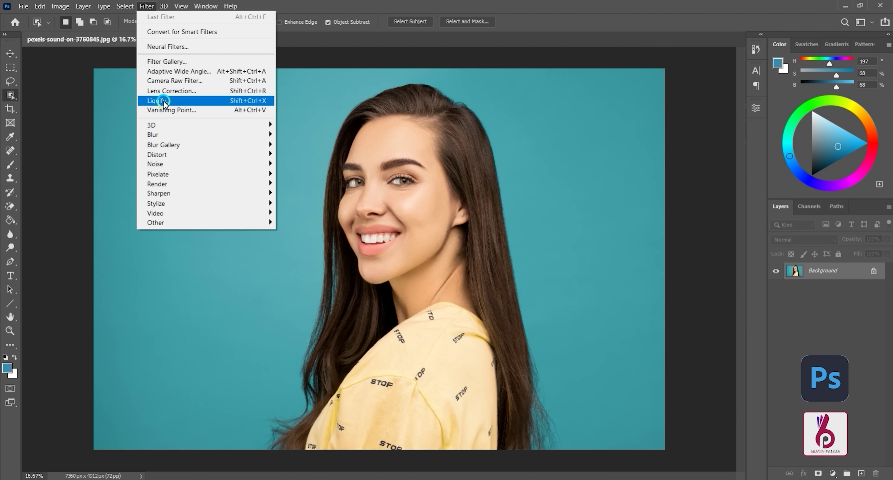
{"action": "left_click", "coordinate": [189, 101]}
{"action": "left_click", "coordinate": [527, 208]}
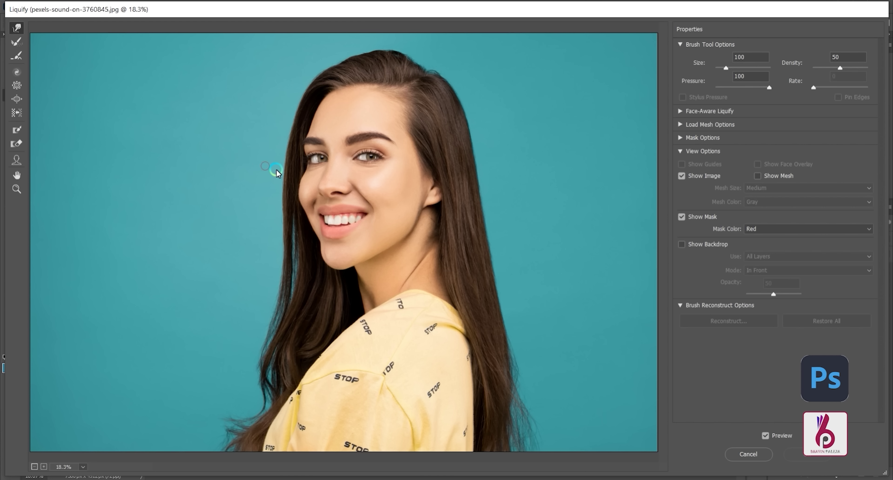
{"action": "left_click", "coordinate": [738, 66]}
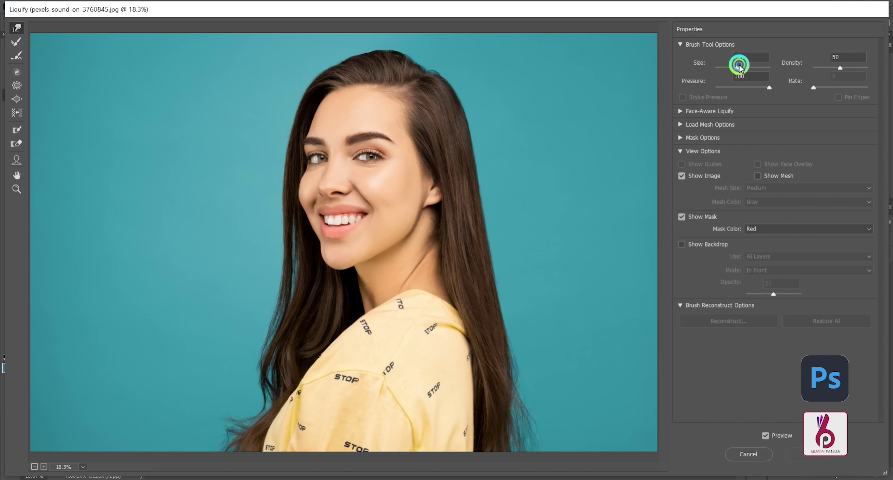
{"action": "left_click_drag", "start_coordinate": [739, 66], "coordinate": [759, 66]}
{"action": "left_click", "coordinate": [448, 165]}
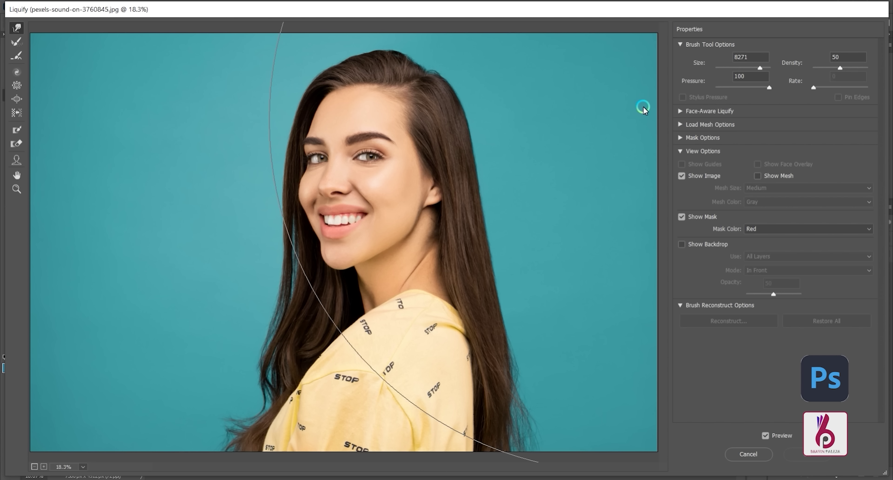
{"action": "left_click", "coordinate": [746, 67]}
{"action": "left_click", "coordinate": [519, 161]}
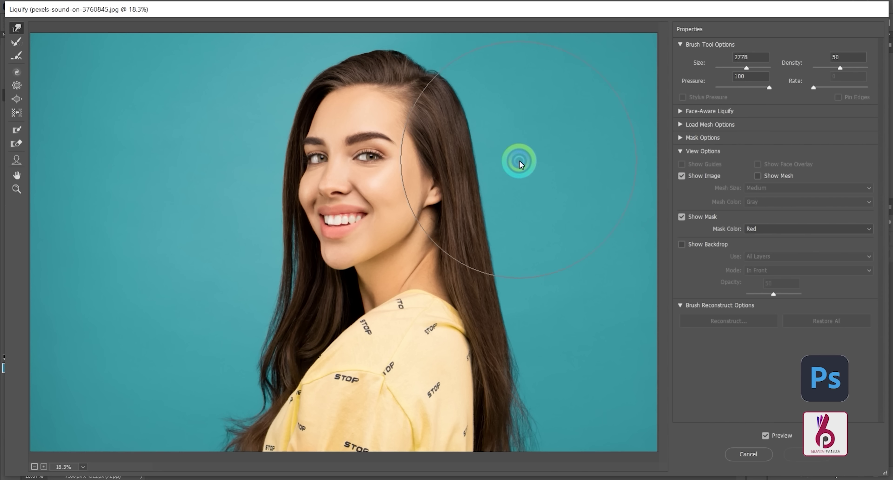
Warp the woman's face and hair sideways with two large brush strokes, and restore all brushed distortions.
{"action": "left_click_drag", "start_coordinate": [399, 176], "coordinate": [511, 159]}
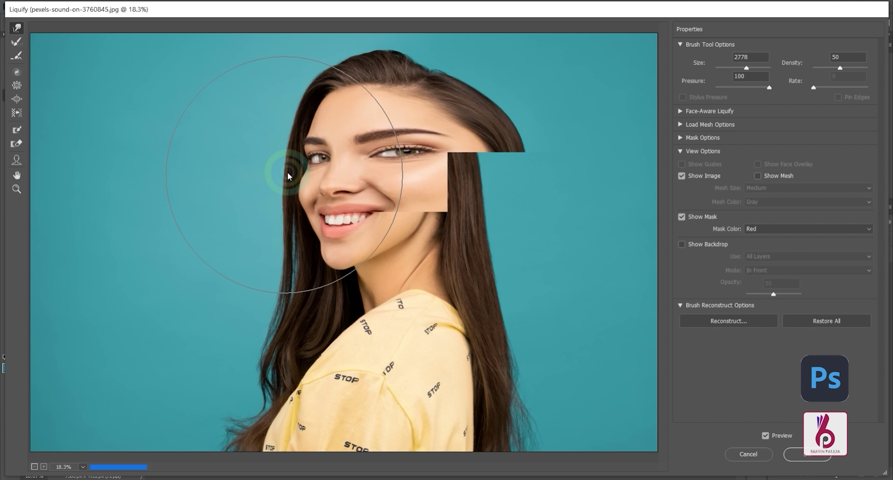
{"action": "left_click_drag", "start_coordinate": [287, 176], "coordinate": [379, 176]}
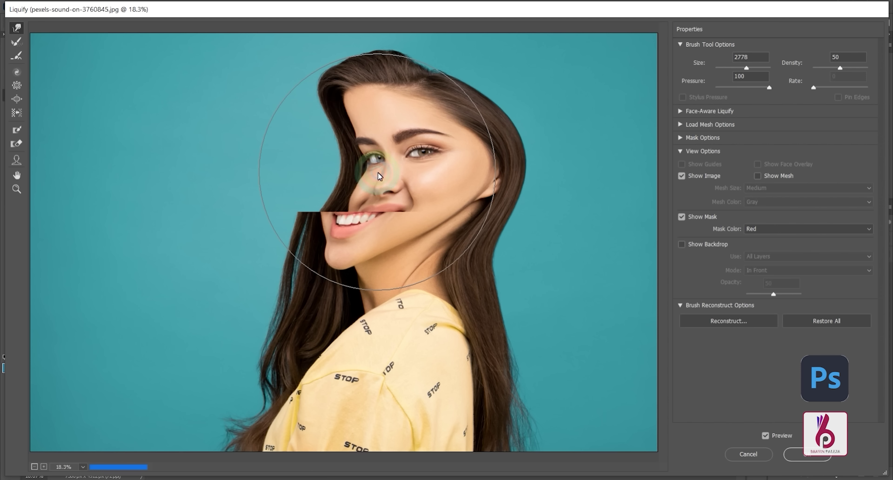
{"action": "left_click", "coordinate": [793, 320]}
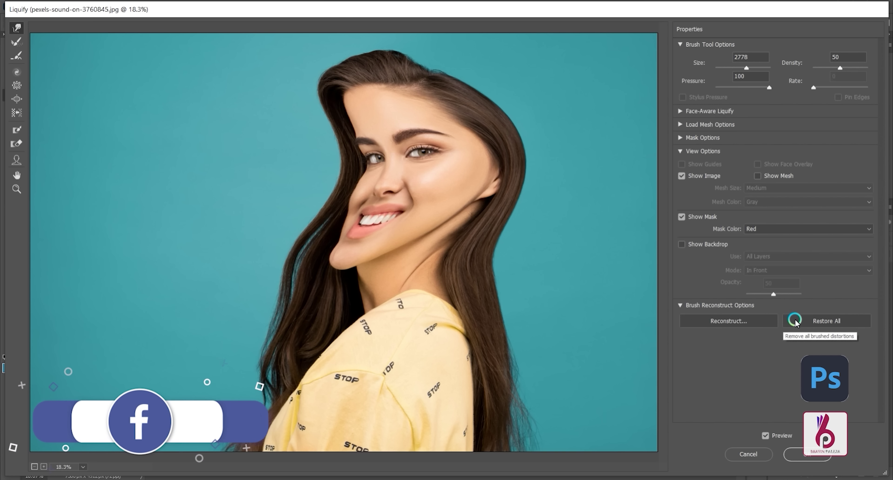
{"action": "left_click", "coordinate": [794, 320]}
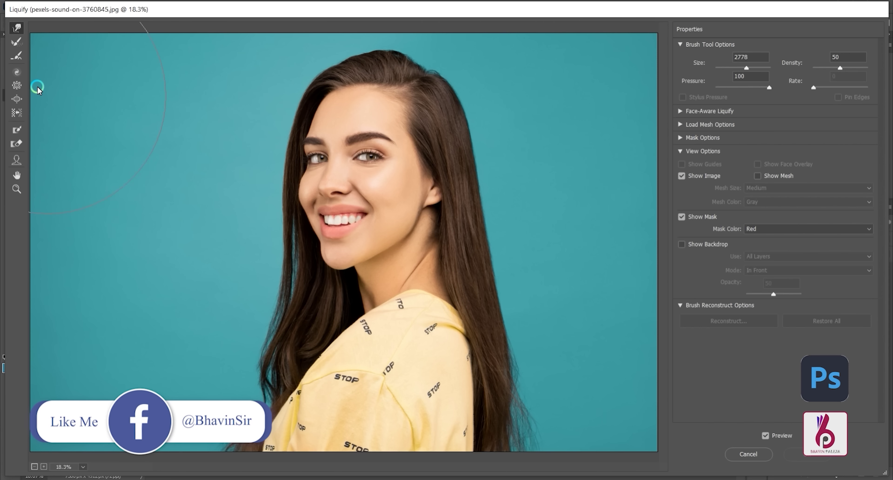
Look at the Reconstruct tool's options, and push the front of the face inward with the Forward Warp tool.
{"action": "left_click", "coordinate": [17, 45]}
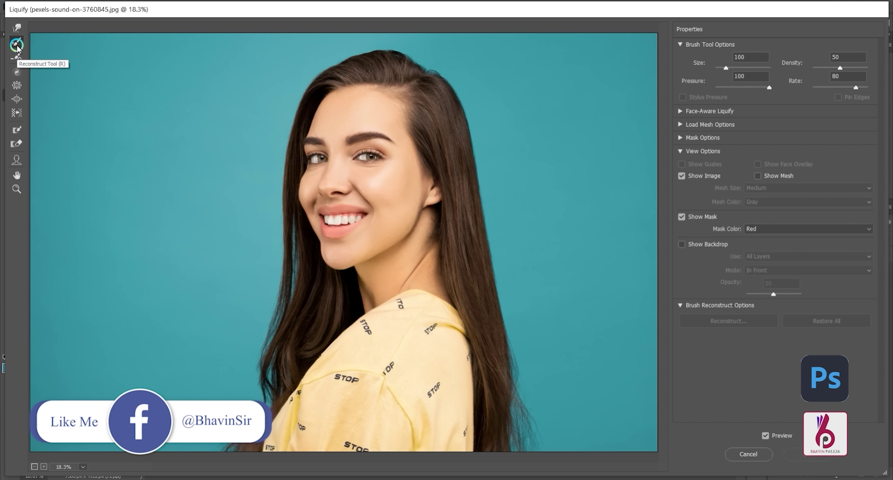
{"action": "left_click", "coordinate": [17, 28]}
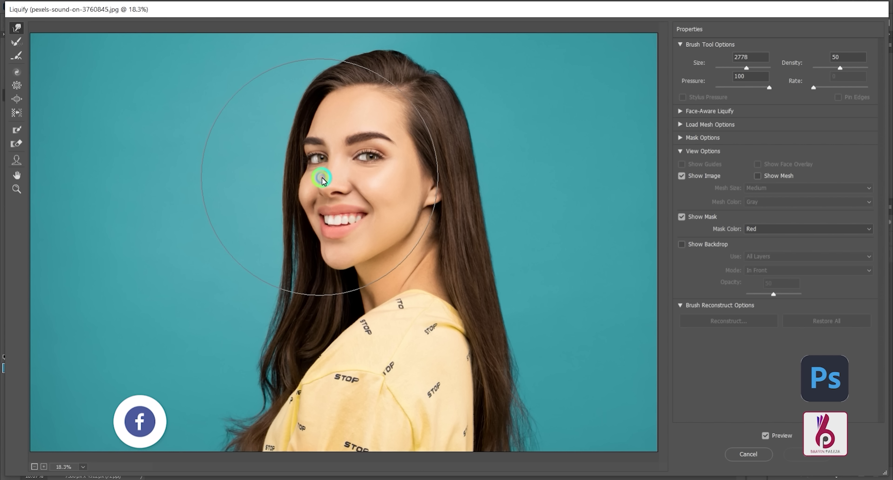
{"action": "mouse_move", "coordinate": [321, 179]}
{"action": "left_mouse_down"}
{"action": "mouse_move", "coordinate": [231, 197]}
{"action": "mouse_move", "coordinate": [50, 153]}
{"action": "mouse_move", "coordinate": [32, 93]}
{"action": "left_mouse_up"}
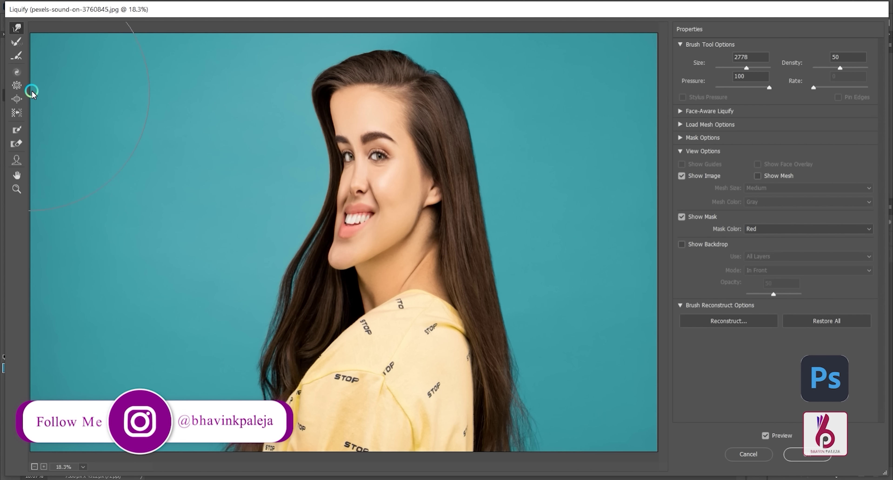
Try to reconstruct the warped face with the Reconstruct tool at size 1660, and restore all distortions.
{"action": "left_click", "coordinate": [16, 41]}
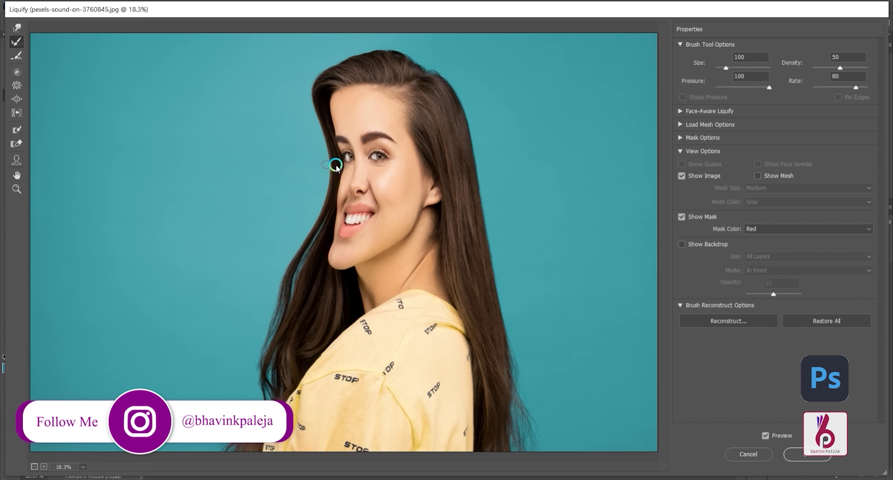
{"action": "left_click_drag", "start_coordinate": [725, 68], "coordinate": [741, 68]}
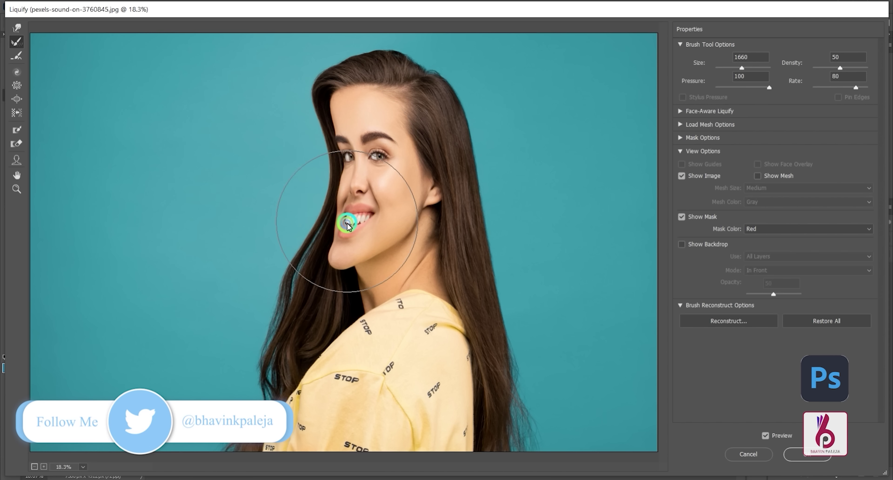
{"action": "mouse_move", "coordinate": [347, 225]}
{"action": "left_mouse_down"}
{"action": "mouse_move", "coordinate": [340, 180]}
{"action": "mouse_move", "coordinate": [357, 134]}
{"action": "mouse_move", "coordinate": [343, 176]}
{"action": "left_mouse_up"}
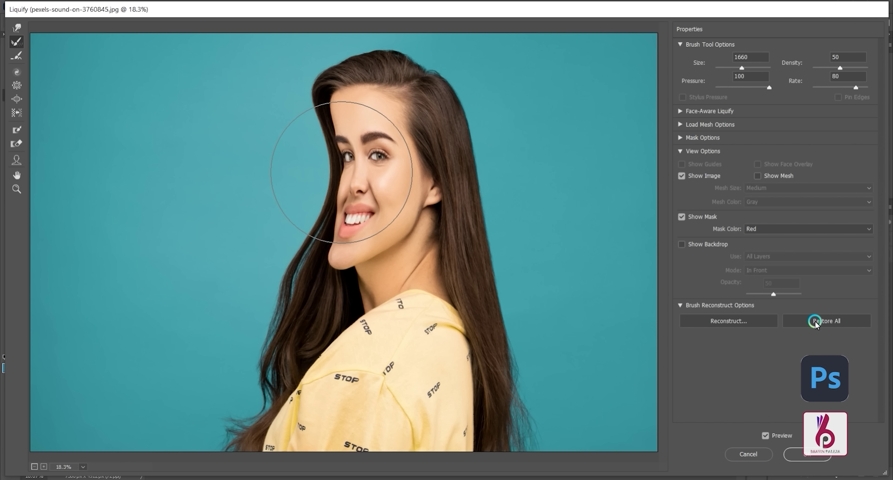
{"action": "left_click", "coordinate": [828, 325]}
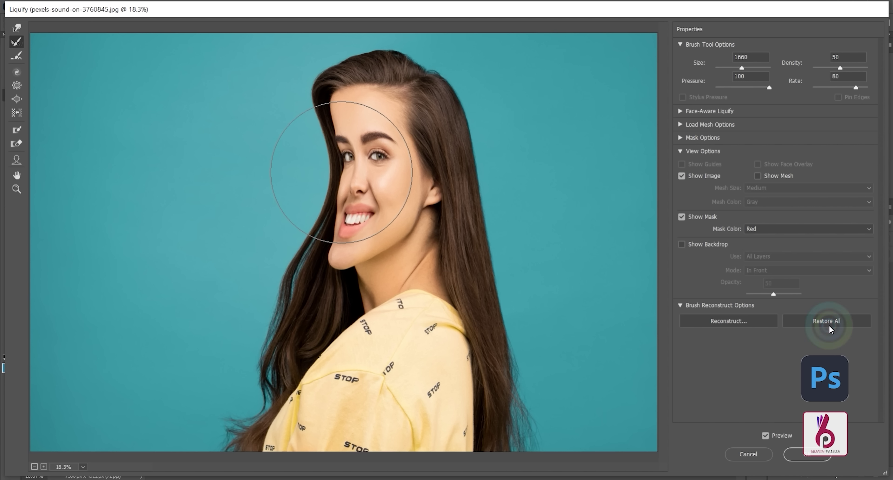
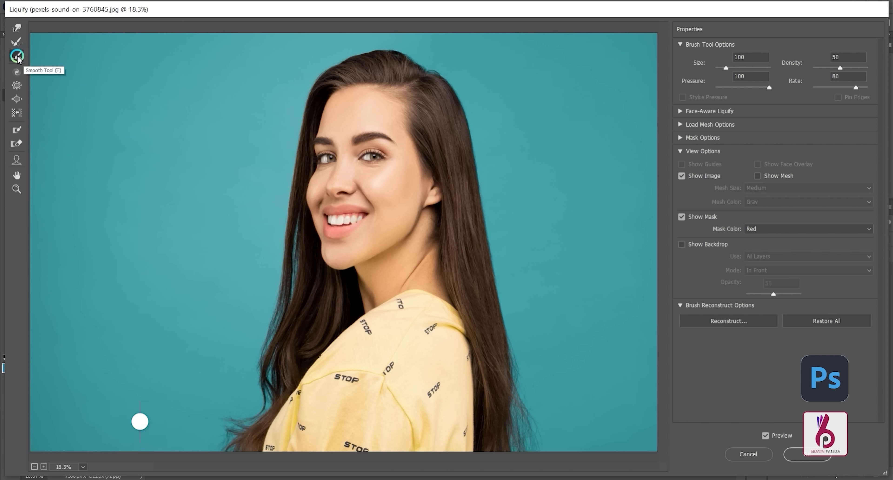
Try the Smooth tool at size 1279, dismiss the Revert Reconstruction options, and close Liquify without applying it.
{"action": "left_click", "coordinate": [17, 57]}
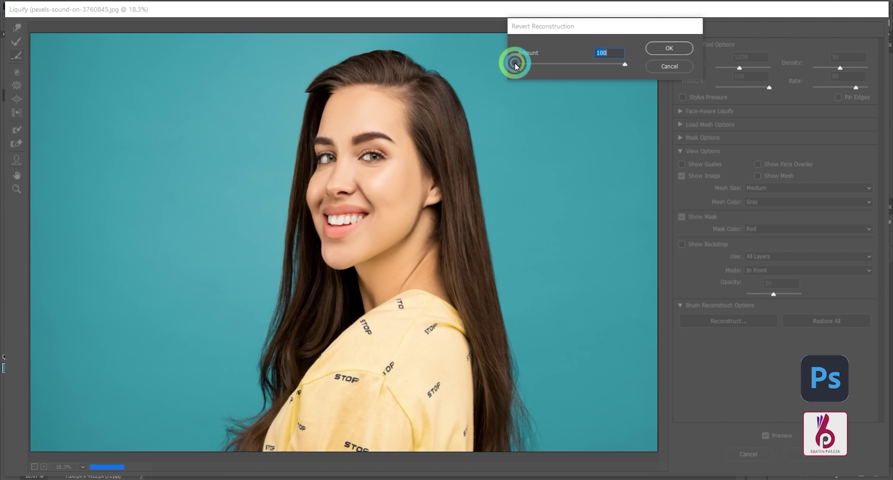
{"action": "left_click", "coordinate": [677, 71]}
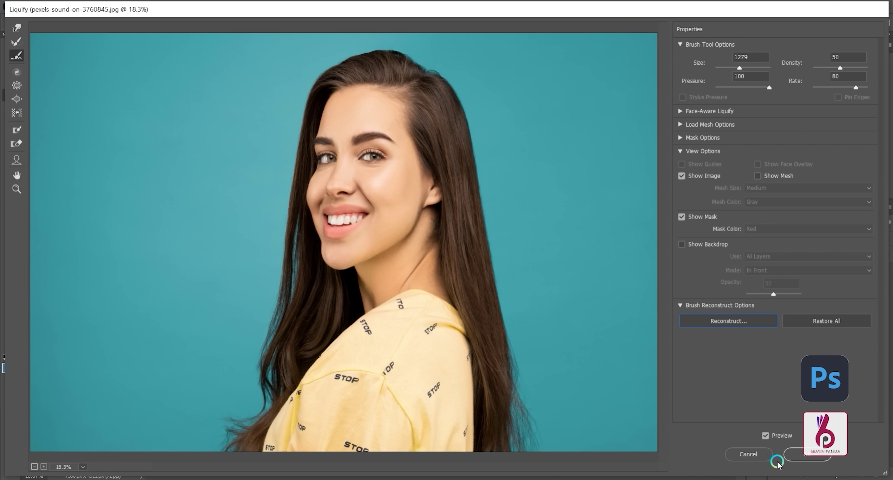
{"action": "left_click", "coordinate": [749, 454]}
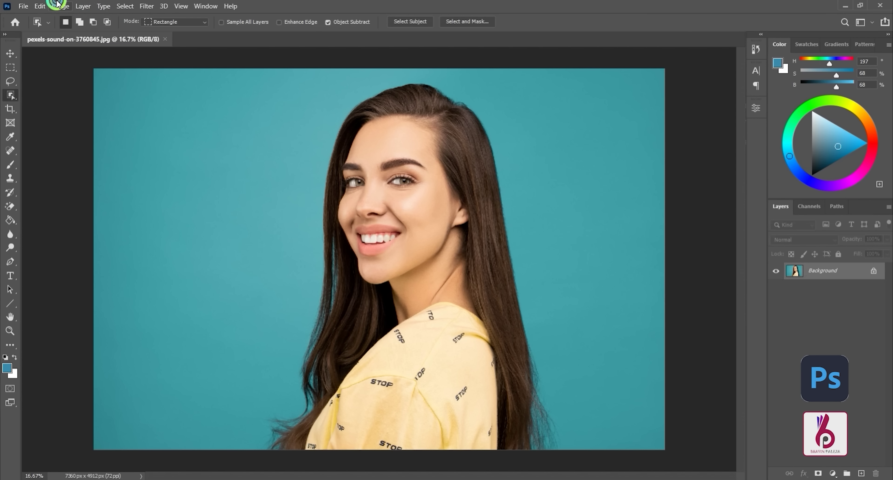
Open the Image Size settings and change the width and height units to inches.
{"action": "left_click", "coordinate": [57, 5]}
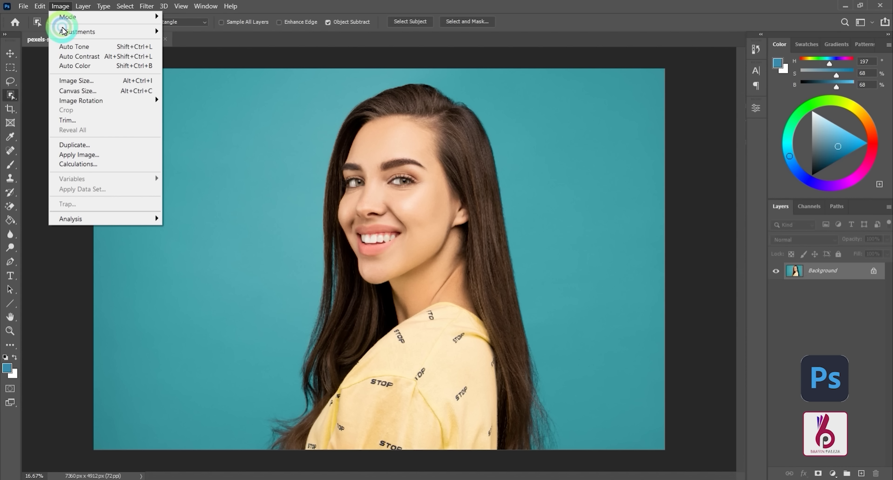
{"action": "left_click", "coordinate": [97, 83]}
{"action": "left_click", "coordinate": [458, 209]}
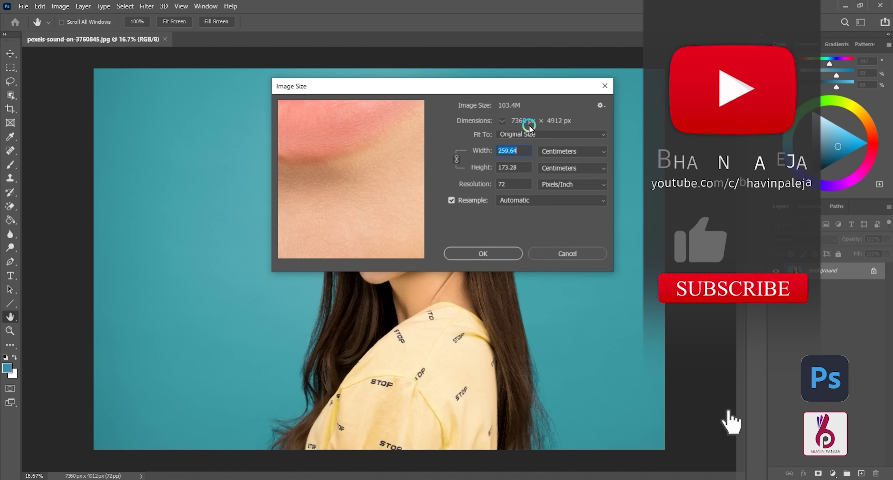
{"action": "left_click", "coordinate": [564, 152]}
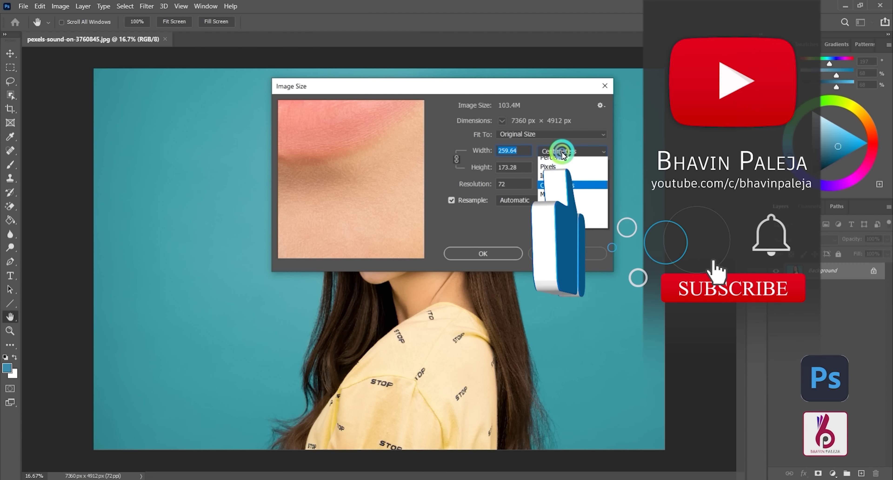
{"action": "left_click", "coordinate": [555, 179]}
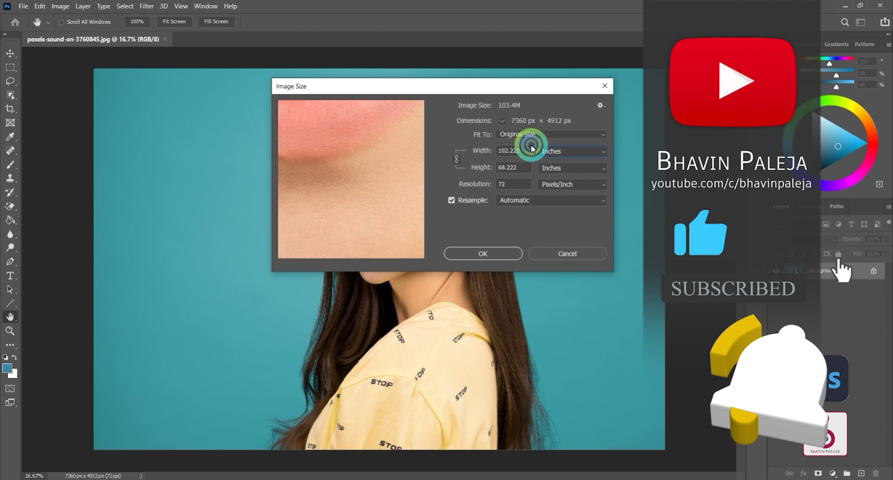
Resize the image to a width of 10 inches at 72 pixels/inch and inspect the result.
{"action": "left_click", "coordinate": [521, 151]}
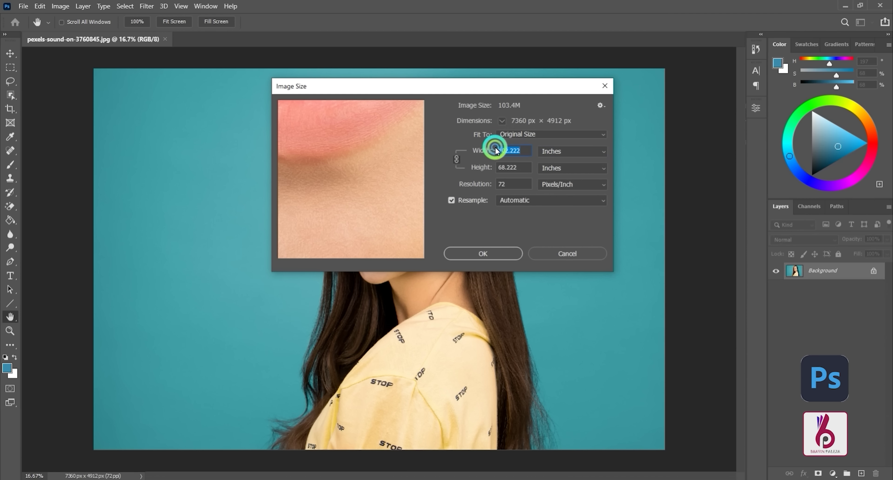
{"action": "type", "text": "10"}
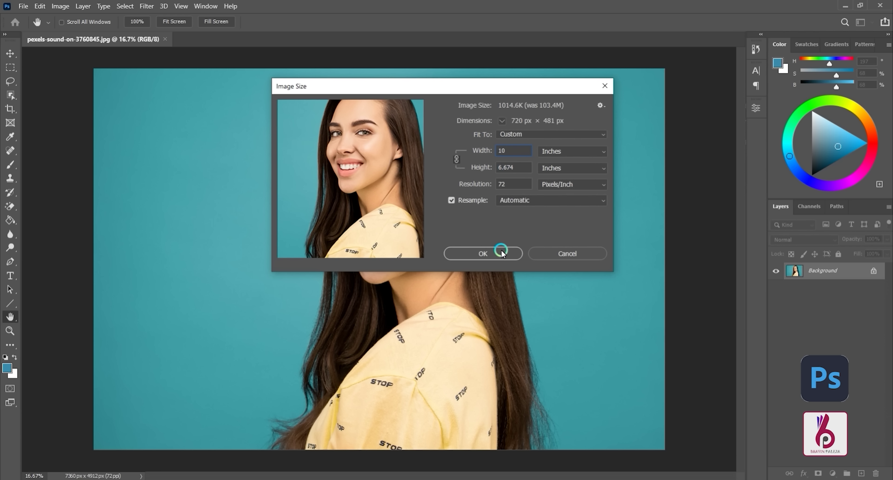
{"action": "left_click", "coordinate": [502, 252]}
{"action": "left_click", "coordinate": [372, 242]}
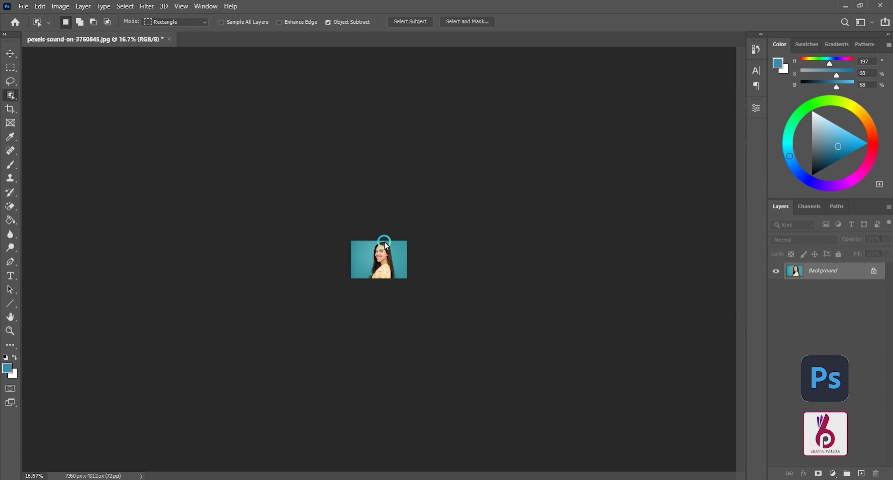
{"action": "key", "text": "ctrl+1"}
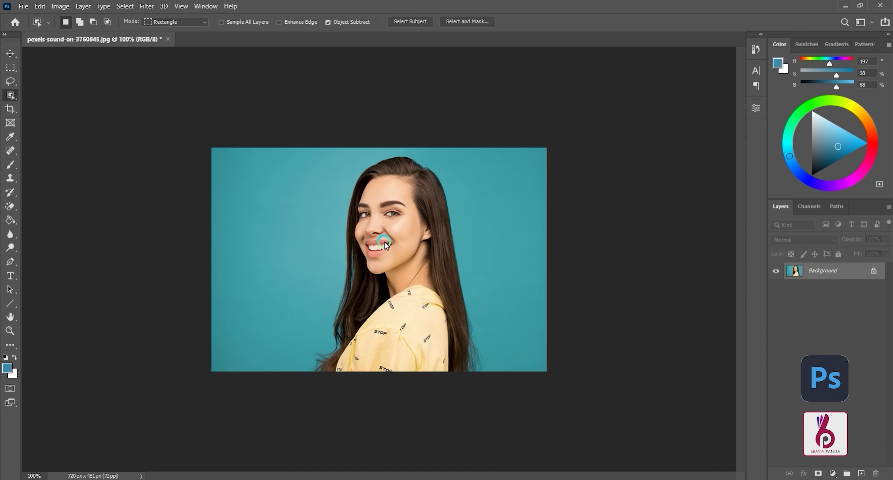
{"action": "key", "text": "ctrl+plus"}
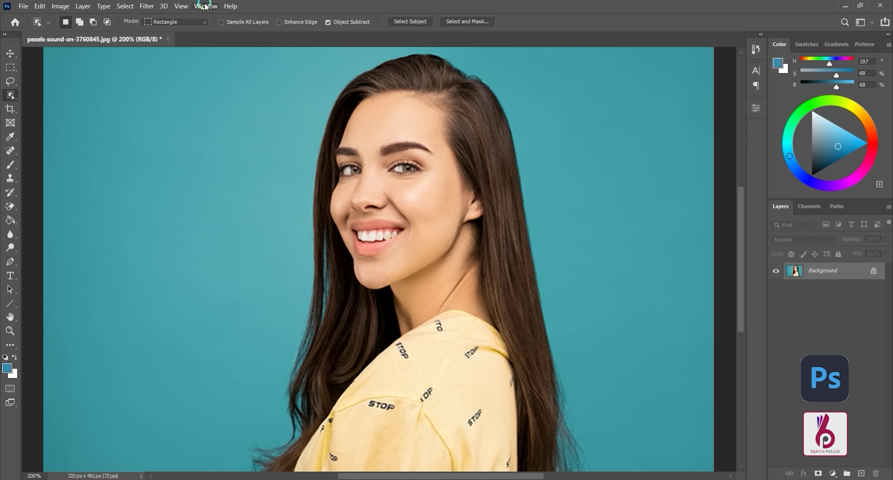
Open the resized portrait in Liquify and push the front of the face inward with the Forward Warp tool at size 208.
{"action": "left_click", "coordinate": [152, 5]}
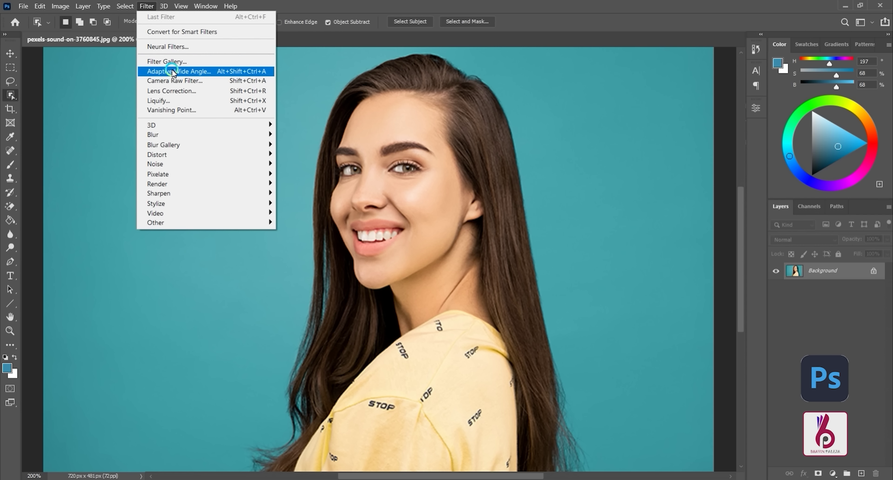
{"action": "left_click", "coordinate": [173, 61]}
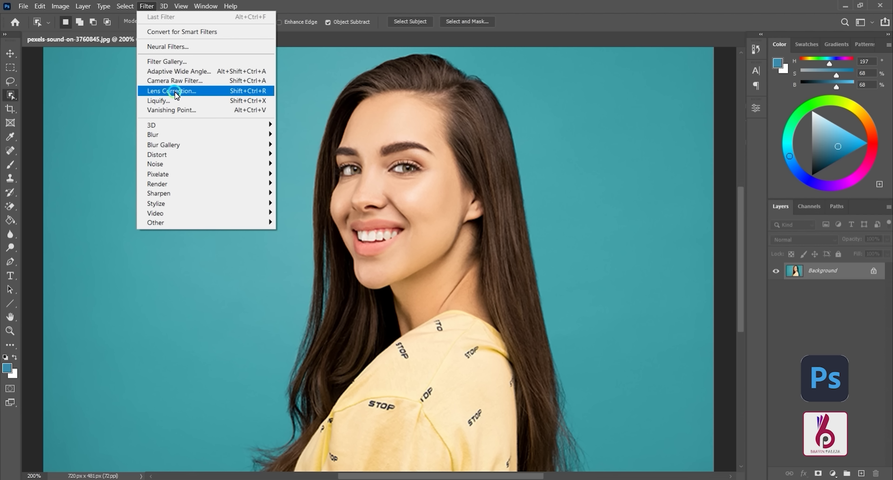
{"action": "left_click", "coordinate": [175, 101]}
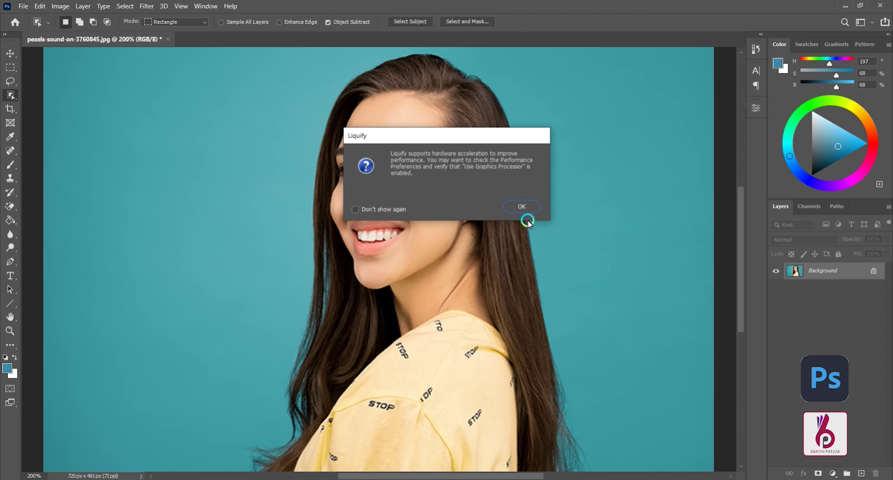
{"action": "left_click", "coordinate": [521, 208]}
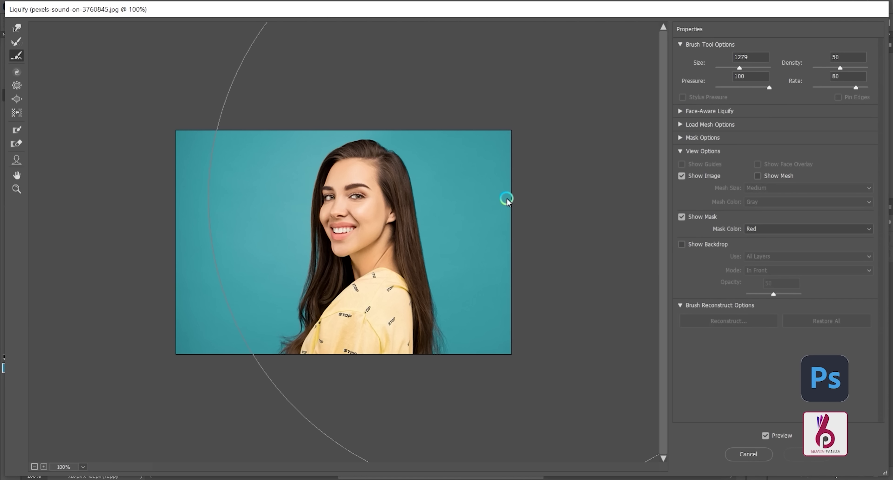
{"action": "scroll", "coordinate": [298, 201], "scroll_direction": "up", "scroll_amount": 1}
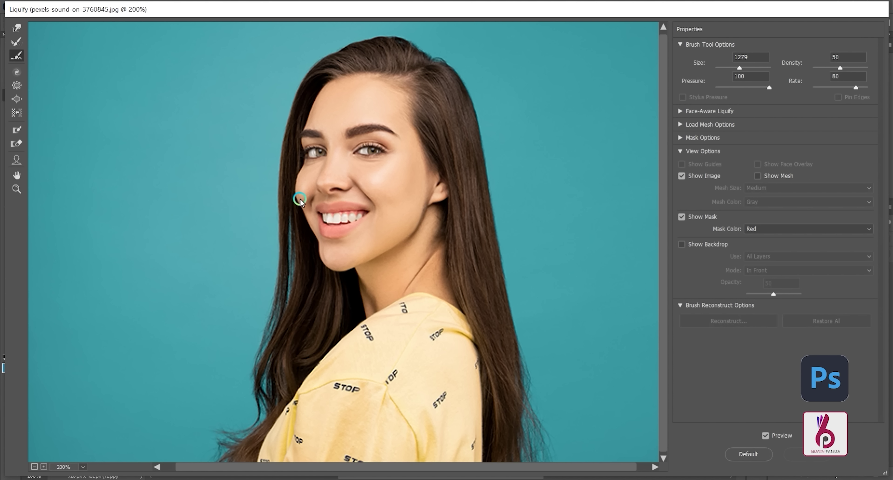
{"action": "left_click", "coordinate": [17, 28]}
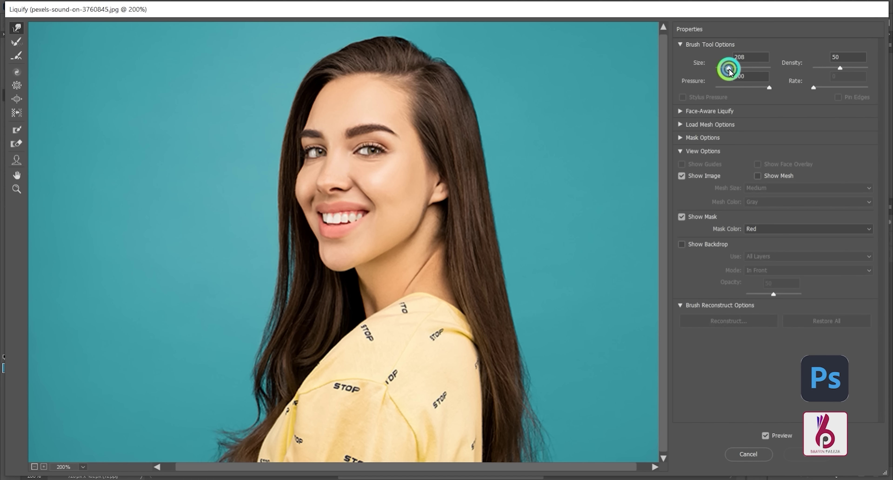
{"action": "left_click_drag", "start_coordinate": [283, 164], "coordinate": [333, 167]}
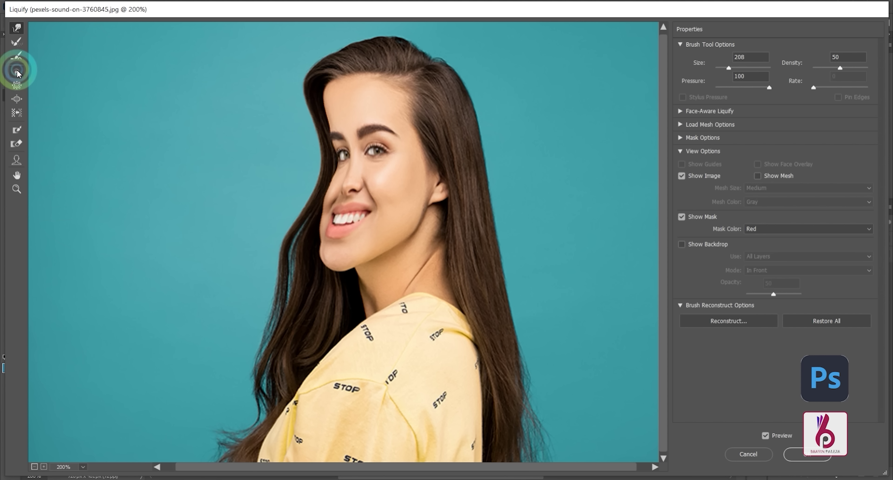
Try the Smooth tool at size 296 on the warped face, and restore the face with the Reconstruct tool at size 1660.
{"action": "left_click", "coordinate": [17, 55]}
{"action": "left_click_drag", "start_coordinate": [333, 219], "coordinate": [341, 175]}
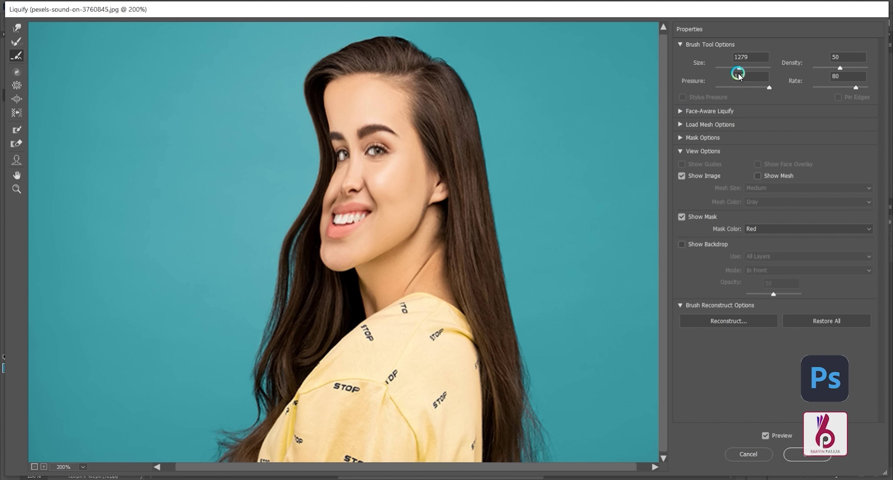
{"action": "left_click_drag", "start_coordinate": [738, 69], "coordinate": [748, 70]}
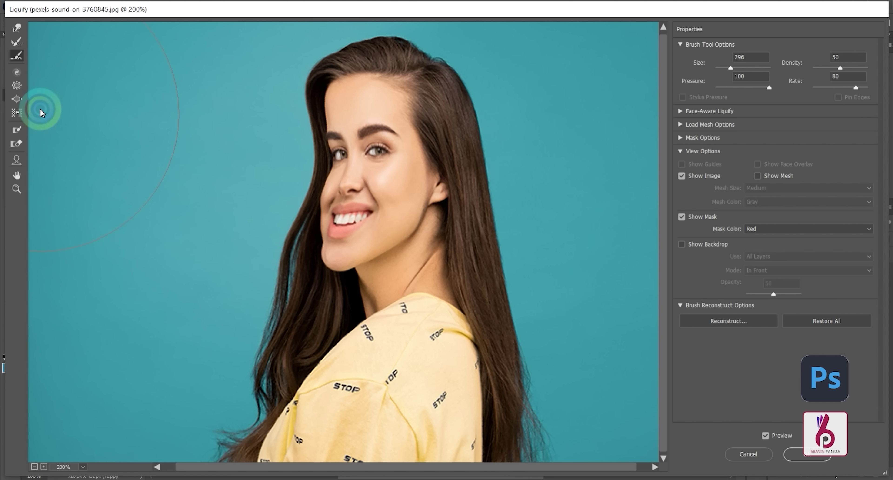
{"action": "left_click", "coordinate": [17, 42]}
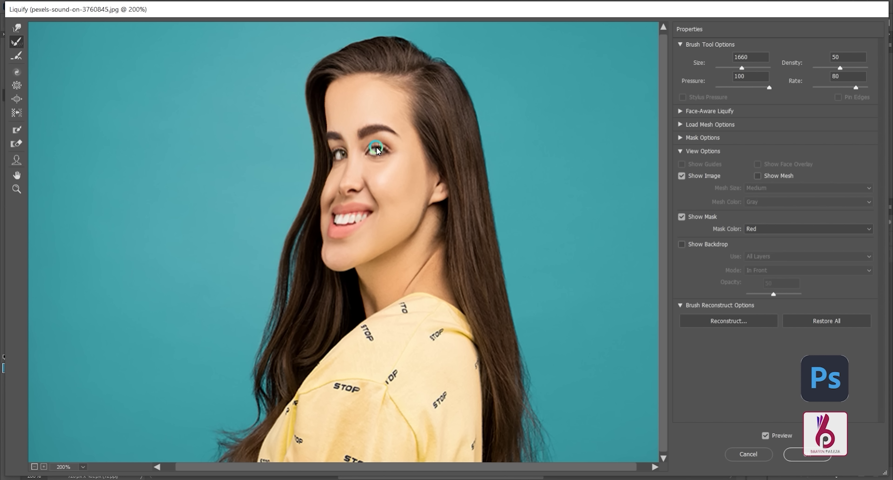
{"action": "mouse_move", "coordinate": [358, 172]}
{"action": "left_mouse_down"}
{"action": "mouse_move", "coordinate": [304, 148]}
{"action": "mouse_move", "coordinate": [339, 222]}
{"action": "mouse_move", "coordinate": [330, 138]}
{"action": "mouse_move", "coordinate": [324, 241]}
{"action": "left_mouse_up"}
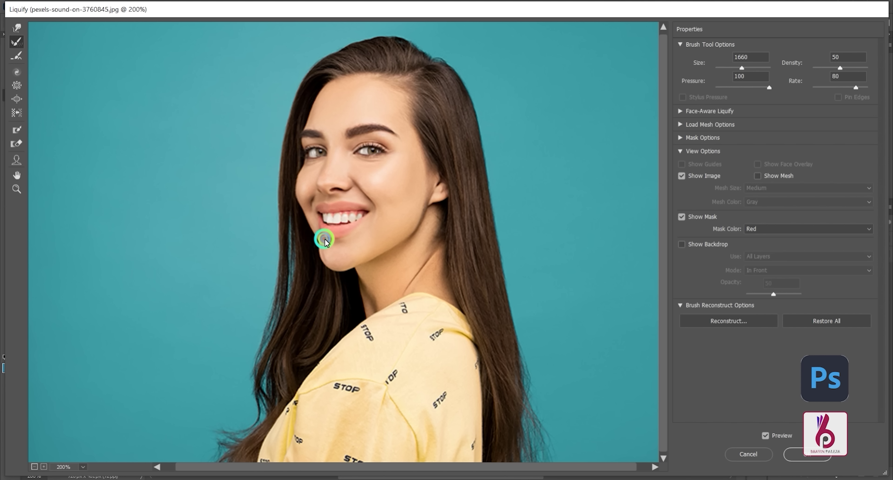
Twirl the nose and mouth area with the Twirl Clockwise tool at size 100, and restore all distortions.
{"action": "left_click", "coordinate": [22, 76]}
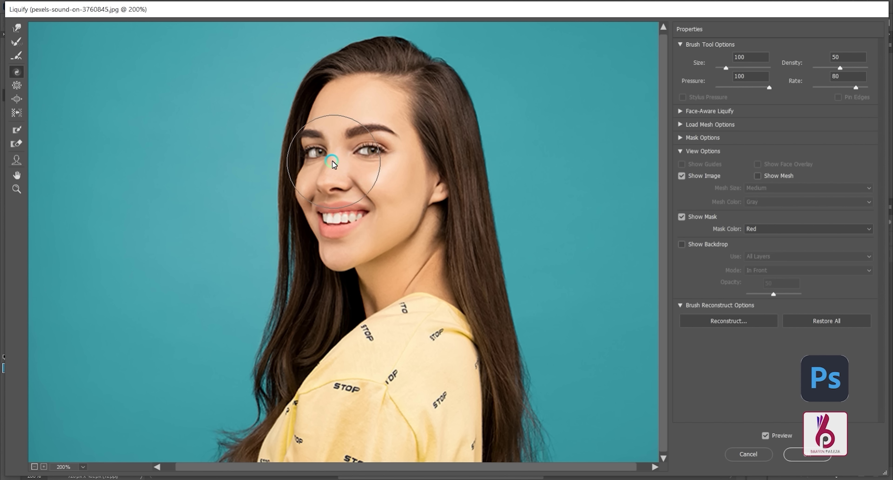
{"action": "left_click", "coordinate": [338, 200]}
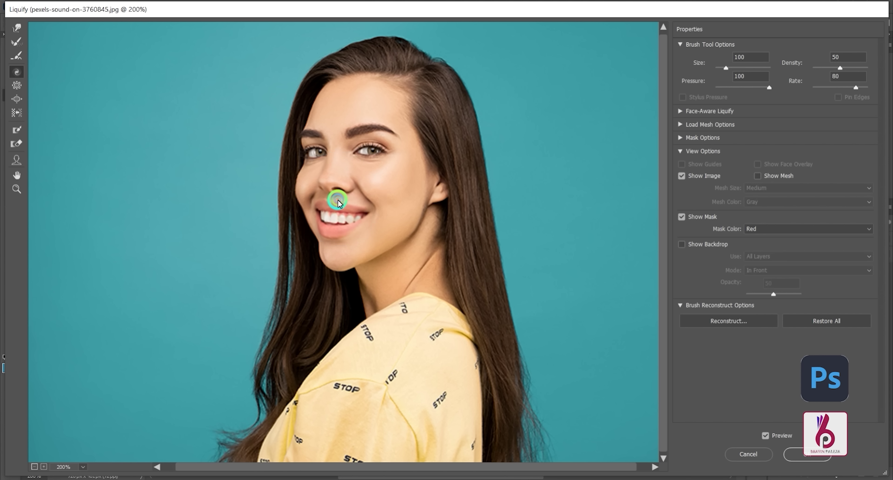
{"action": "left_click_drag", "start_coordinate": [337, 199], "coordinate": [351, 179]}
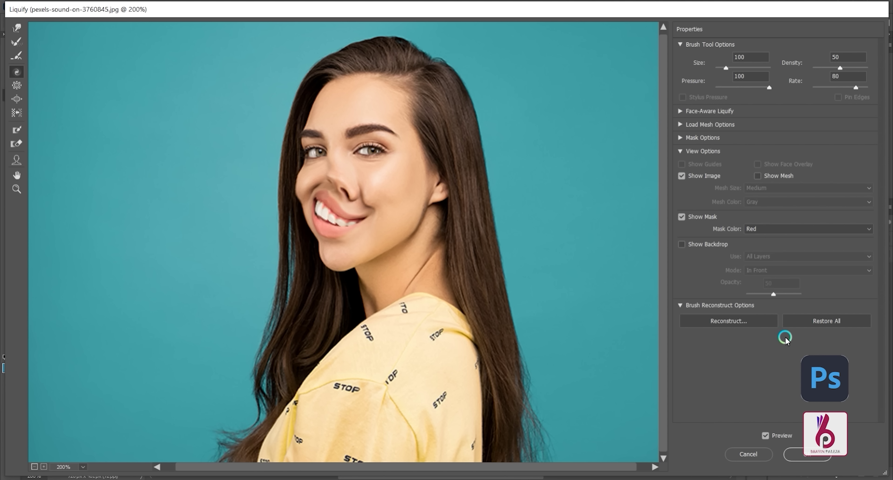
{"action": "left_click", "coordinate": [800, 320]}
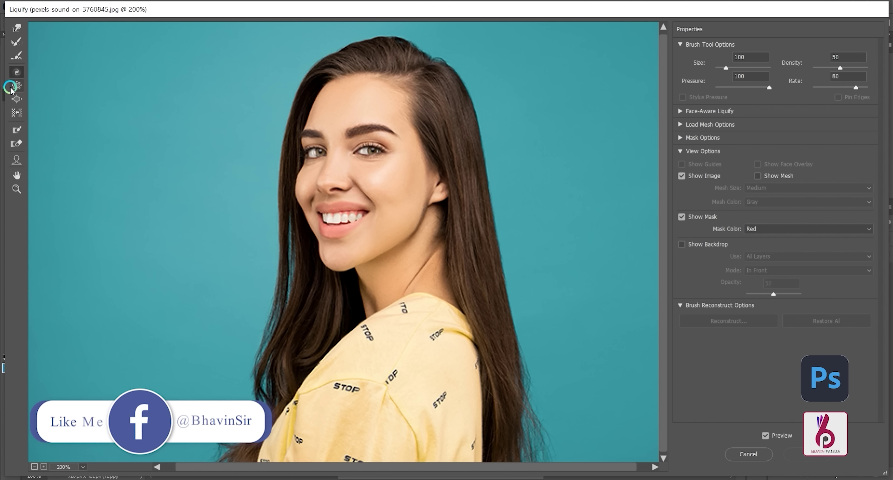
Shrink the eye at the front of the face with the Pucker tool at size 100, and revert it through Revert Reconstruction.
{"action": "left_click", "coordinate": [19, 84]}
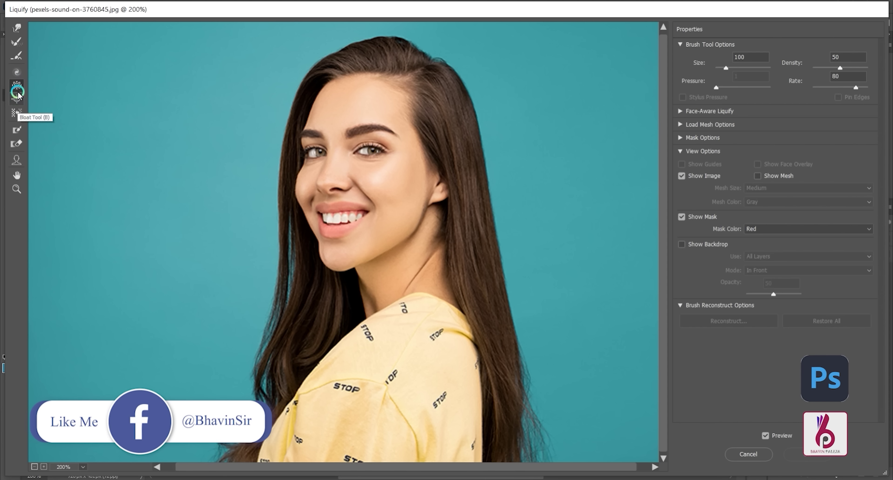
{"action": "left_click_drag", "start_coordinate": [318, 154], "coordinate": [315, 150]}
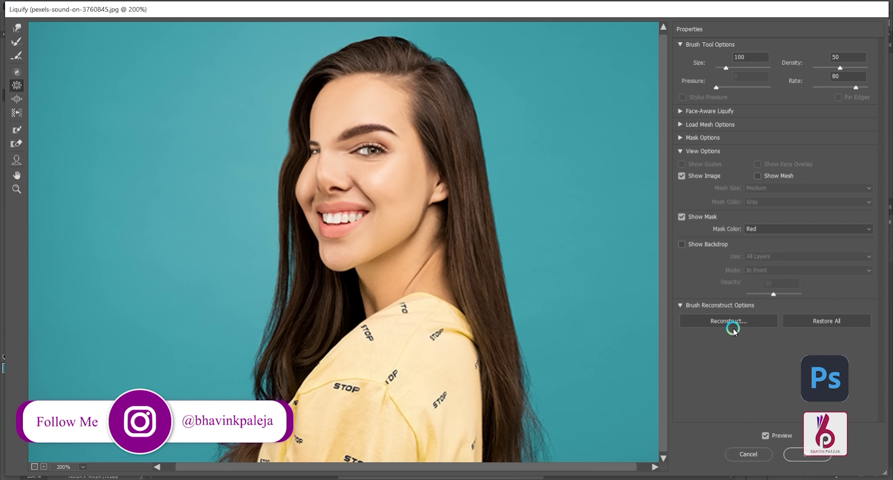
{"action": "left_click", "coordinate": [731, 321]}
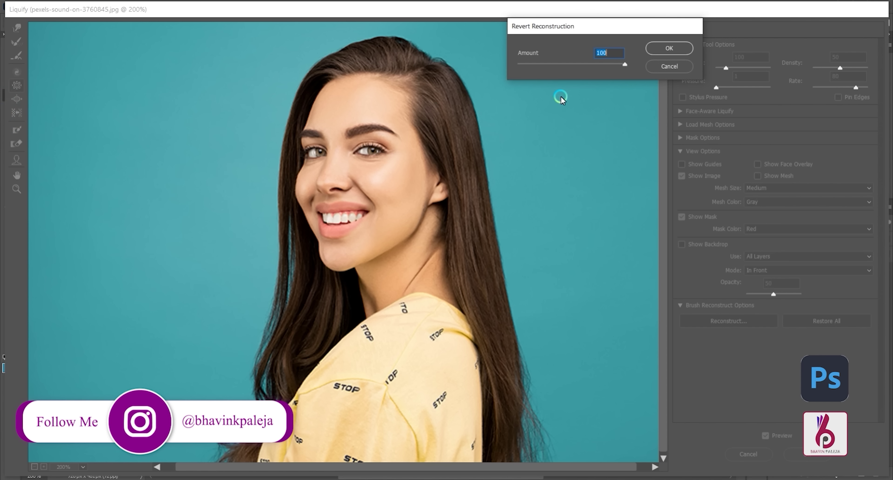
{"action": "left_click", "coordinate": [666, 53]}
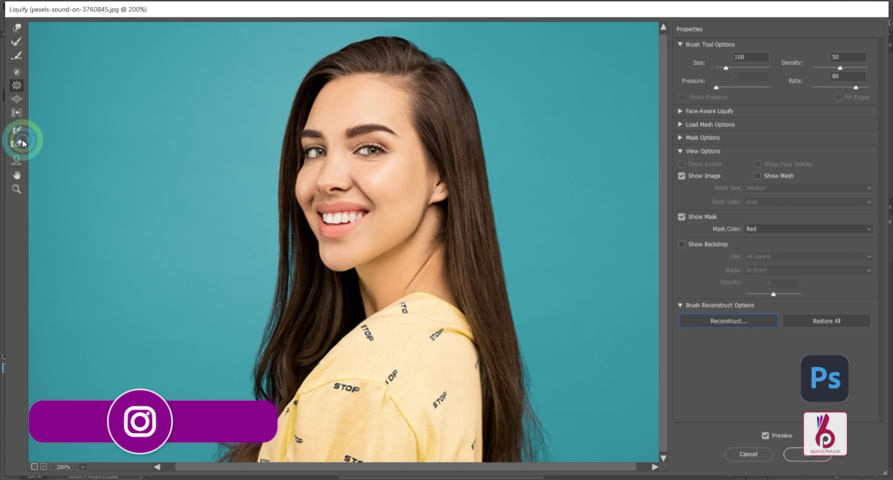
Enlarge both eyes with the Bloat tool at size 100, and restore all distortions.
{"action": "left_click", "coordinate": [15, 101]}
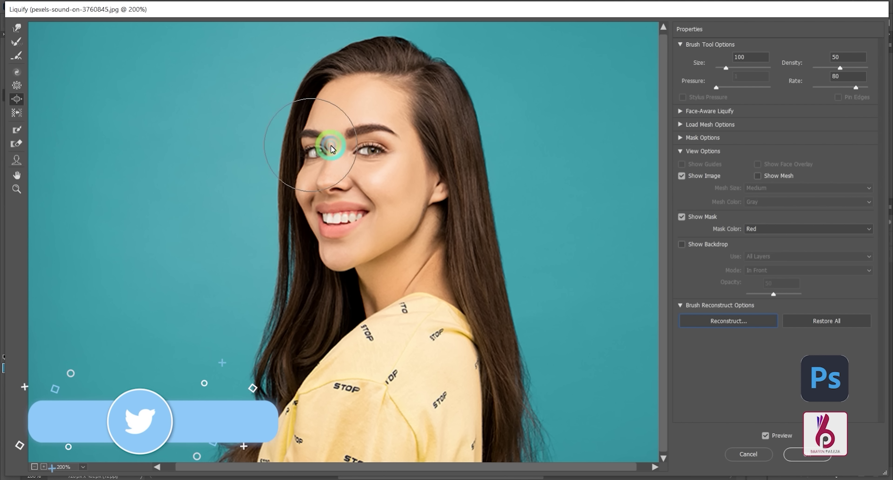
{"action": "left_click", "coordinate": [316, 154]}
{"action": "left_click_drag", "start_coordinate": [316, 154], "coordinate": [326, 158]}
{"action": "mouse_move", "coordinate": [379, 144]}
{"action": "left_mouse_down"}
{"action": "mouse_move", "coordinate": [369, 145]}
{"action": "mouse_move", "coordinate": [373, 153]}
{"action": "left_mouse_up"}
{"action": "left_click", "coordinate": [342, 219]}
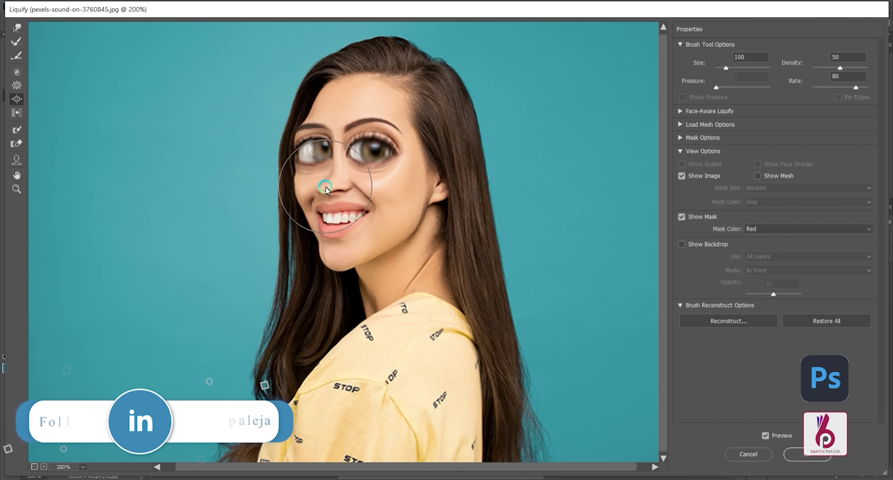
{"action": "left_click", "coordinate": [796, 324]}
Distort the eye area with the Push Left tool at size 100, and restore all distortions.
{"action": "left_click", "coordinate": [14, 116]}
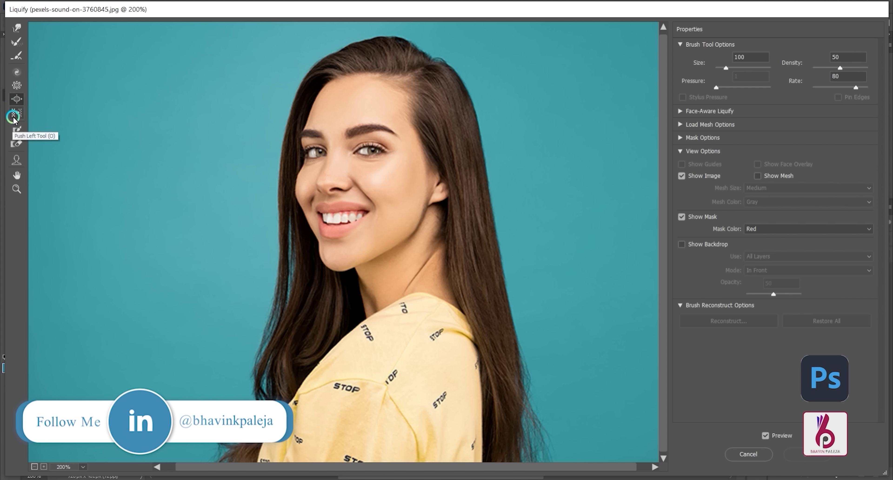
{"action": "mouse_move", "coordinate": [302, 160]}
{"action": "left_mouse_down"}
{"action": "mouse_move", "coordinate": [429, 160]}
{"action": "mouse_move", "coordinate": [285, 146]}
{"action": "left_mouse_up"}
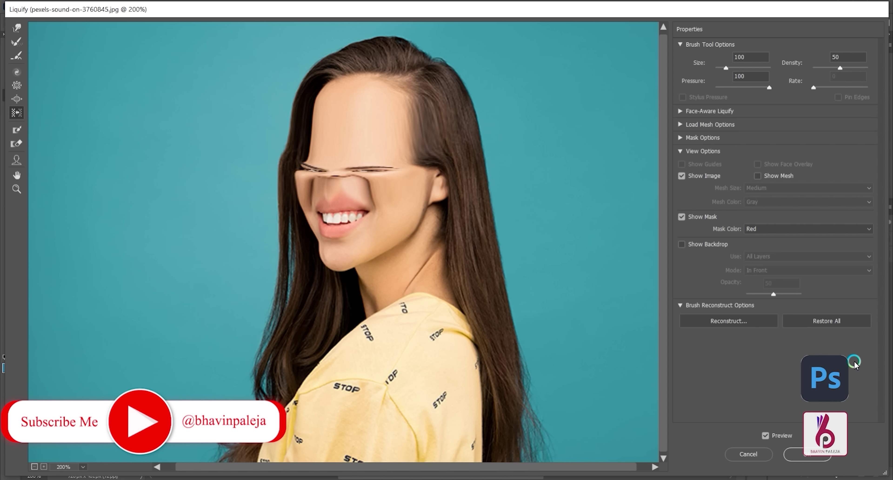
{"action": "left_click", "coordinate": [820, 323]}
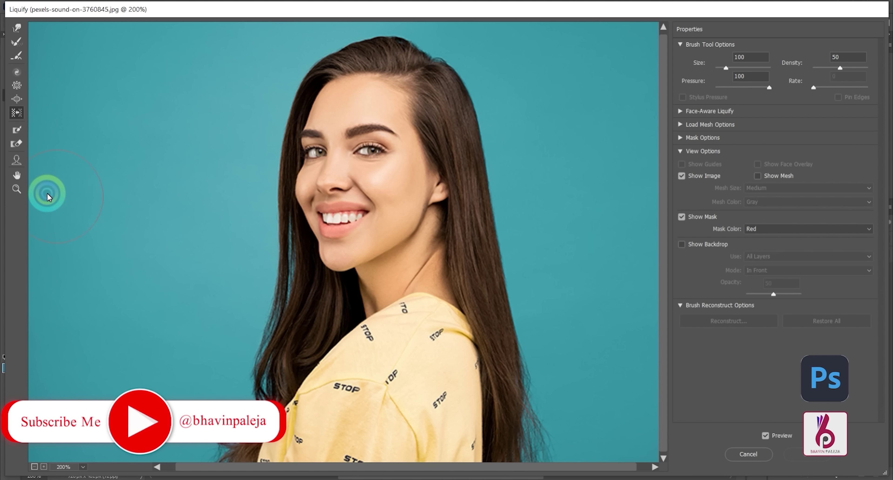
Freeze the hair behind the ear with a size 100 mask brush, and warp the face toward it with Forward Warp at size 208.
{"action": "left_click", "coordinate": [12, 132]}
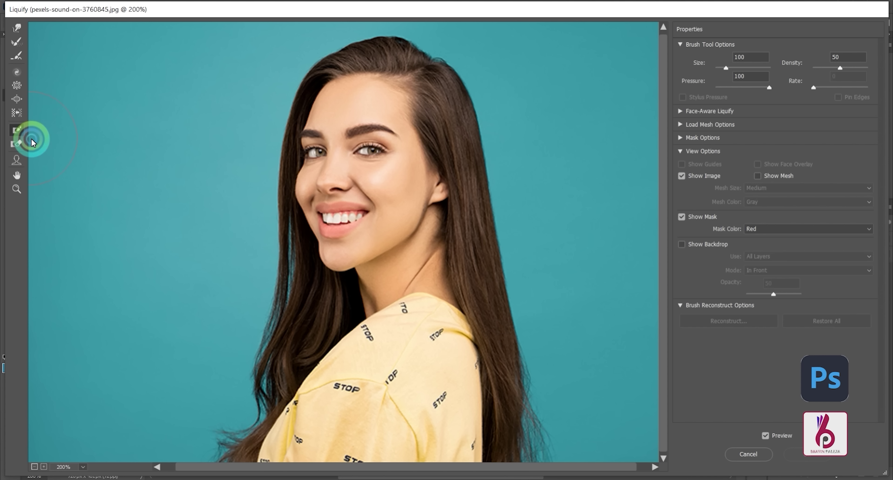
{"action": "mouse_move", "coordinate": [461, 91]}
{"action": "left_mouse_down"}
{"action": "mouse_move", "coordinate": [503, 184]}
{"action": "mouse_move", "coordinate": [500, 206]}
{"action": "mouse_move", "coordinate": [457, 120]}
{"action": "mouse_move", "coordinate": [491, 172]}
{"action": "mouse_move", "coordinate": [495, 287]}
{"action": "mouse_move", "coordinate": [531, 419]}
{"action": "left_mouse_up"}
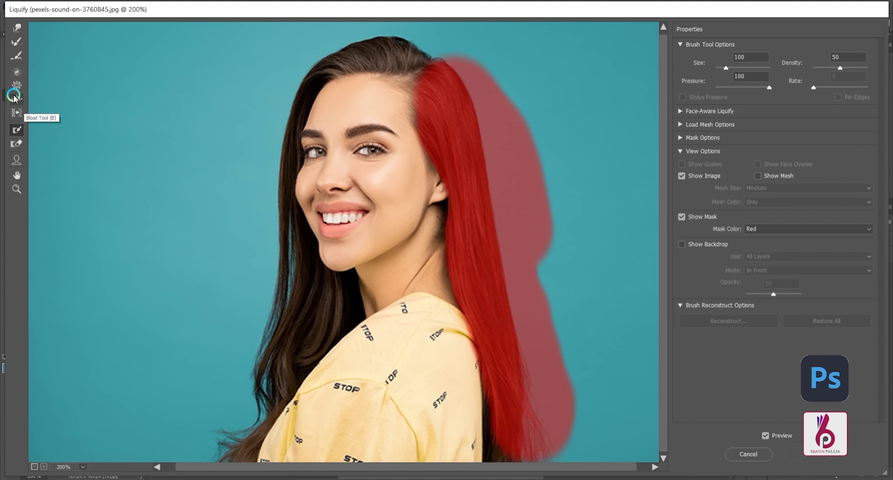
{"action": "left_click", "coordinate": [18, 31]}
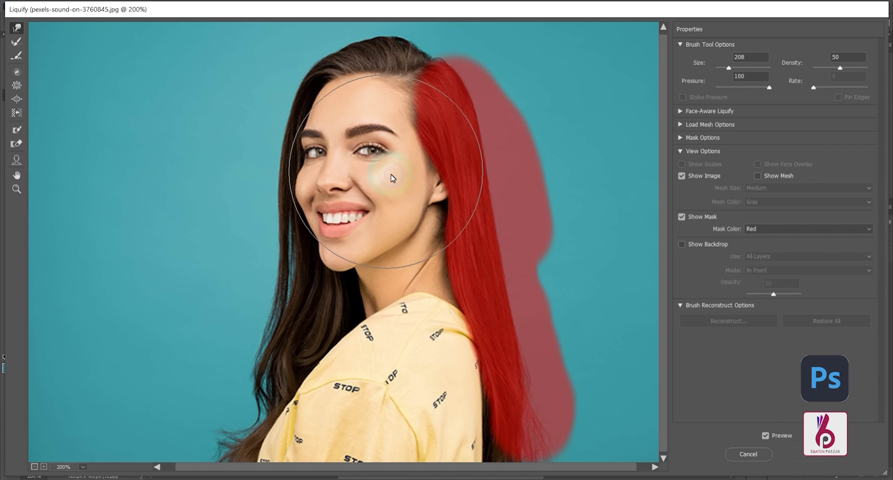
{"action": "mouse_move", "coordinate": [367, 152]}
{"action": "left_mouse_down"}
{"action": "mouse_move", "coordinate": [355, 167]}
{"action": "mouse_move", "coordinate": [364, 169]}
{"action": "mouse_move", "coordinate": [360, 196]}
{"action": "mouse_move", "coordinate": [371, 197]}
{"action": "mouse_move", "coordinate": [359, 217]}
{"action": "mouse_move", "coordinate": [374, 219]}
{"action": "mouse_move", "coordinate": [421, 179]}
{"action": "mouse_move", "coordinate": [465, 188]}
{"action": "mouse_move", "coordinate": [443, 193]}
{"action": "mouse_move", "coordinate": [470, 190]}
{"action": "mouse_move", "coordinate": [435, 193]}
{"action": "mouse_move", "coordinate": [475, 180]}
{"action": "mouse_move", "coordinate": [426, 171]}
{"action": "mouse_move", "coordinate": [472, 161]}
{"action": "mouse_move", "coordinate": [406, 156]}
{"action": "mouse_move", "coordinate": [460, 150]}
{"action": "left_mouse_up"}
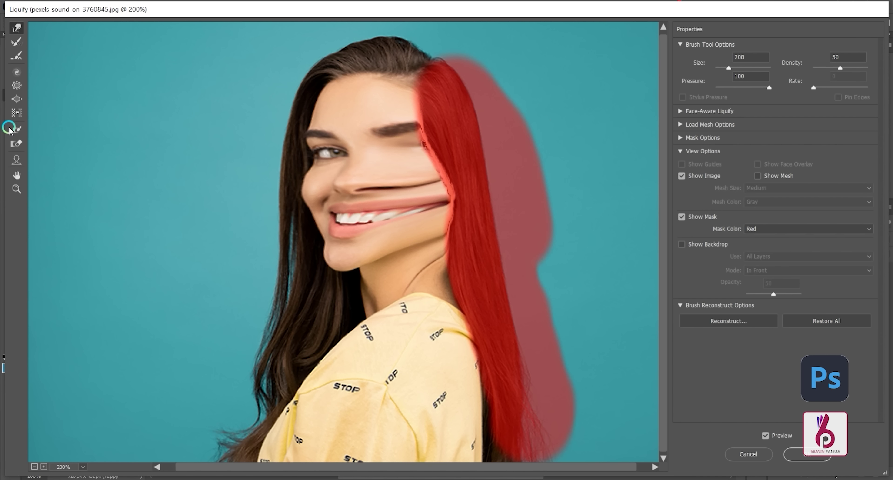
Erase the whole frozen area over the hair with the Thaw Mask tool at size 100.
{"action": "left_click", "coordinate": [17, 143]}
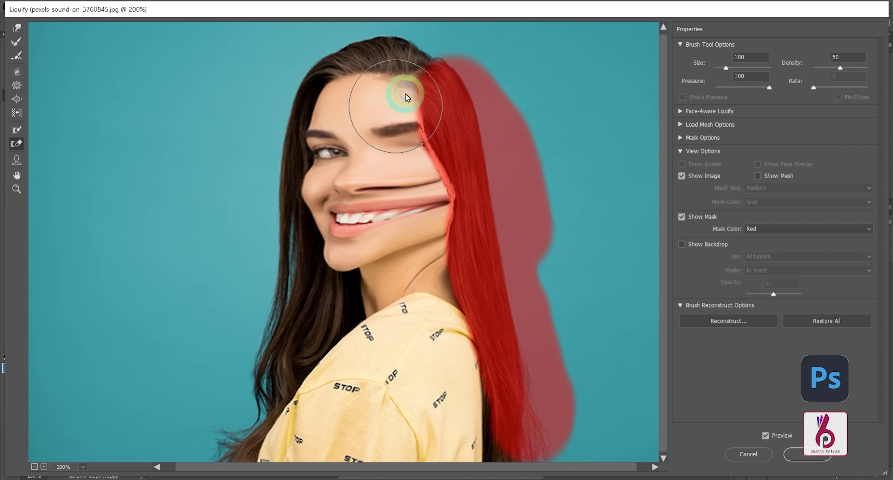
{"action": "mouse_move", "coordinate": [398, 90]}
{"action": "left_mouse_down"}
{"action": "mouse_move", "coordinate": [433, 156]}
{"action": "mouse_move", "coordinate": [475, 173]}
{"action": "mouse_move", "coordinate": [508, 169]}
{"action": "mouse_move", "coordinate": [595, 308]}
{"action": "mouse_move", "coordinate": [497, 279]}
{"action": "mouse_move", "coordinate": [535, 436]}
{"action": "mouse_move", "coordinate": [492, 412]}
{"action": "mouse_move", "coordinate": [389, 289]}
{"action": "left_mouse_up"}
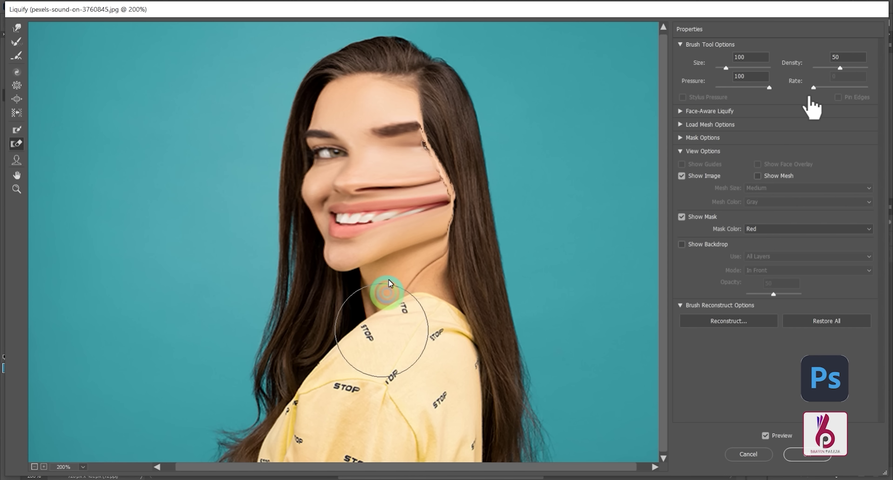
Restore all distortions in Liquify, and try to activate the Face tool.
{"action": "left_click", "coordinate": [826, 320]}
{"action": "left_click", "coordinate": [14, 167]}
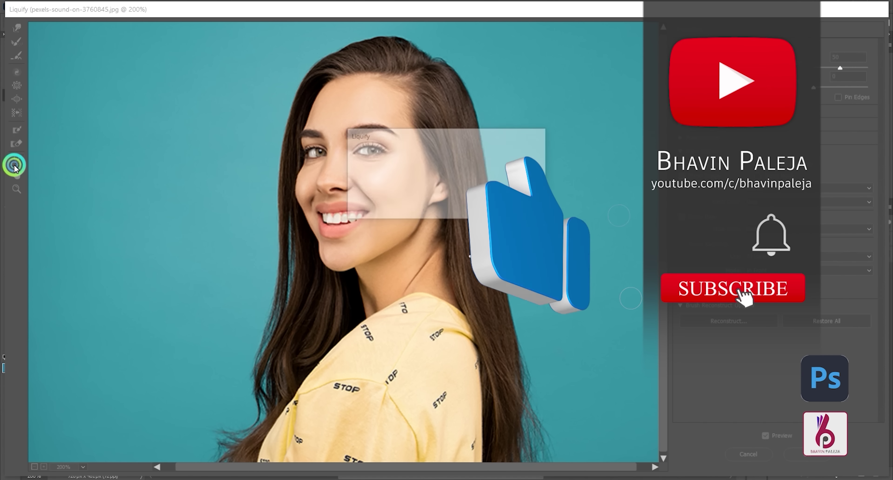
{"action": "left_click", "coordinate": [446, 208]}
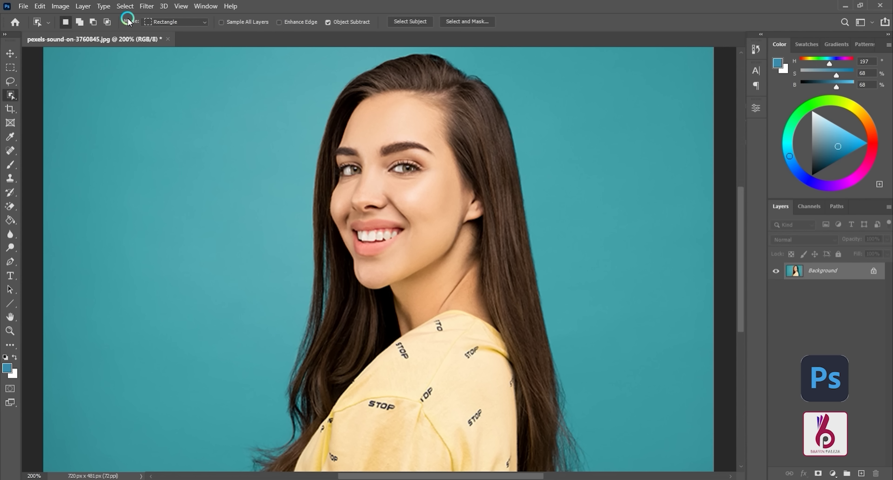
Preview a Gaussian Blur on the portrait with a radius of 4.2 pixels, and cancel it.
{"action": "left_click", "coordinate": [147, 6]}
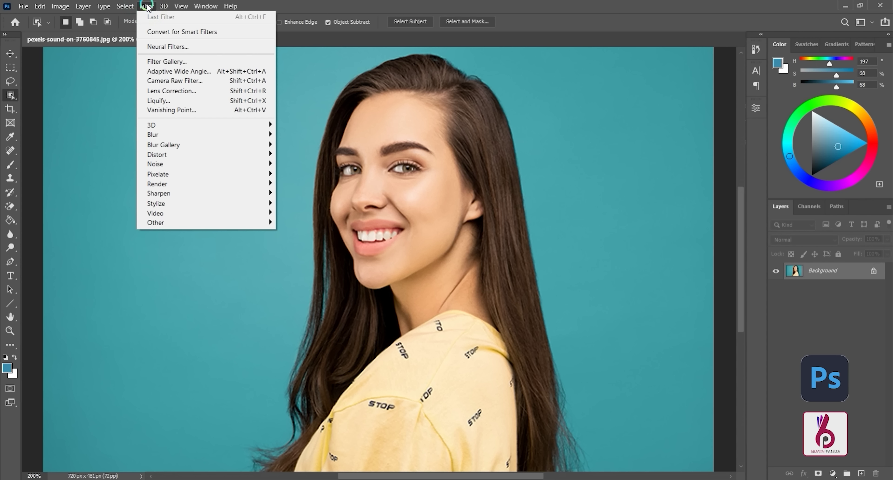
{"action": "left_click", "coordinate": [172, 134]}
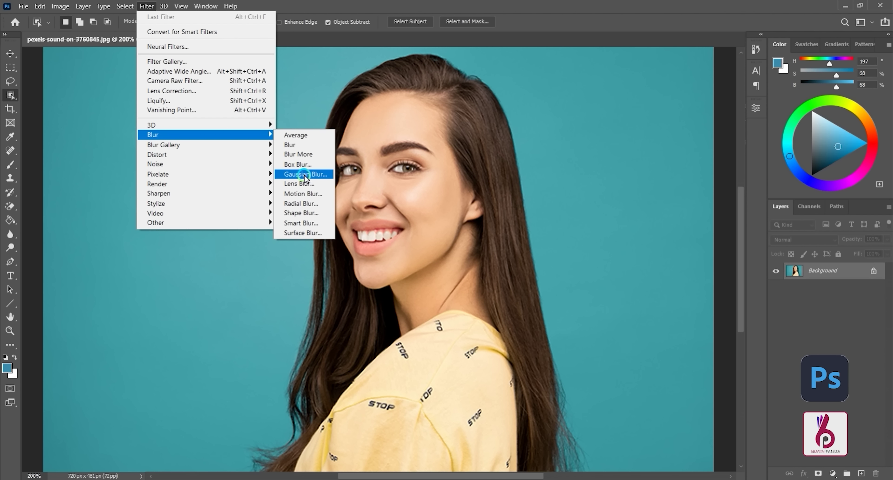
{"action": "left_click", "coordinate": [304, 177]}
{"action": "left_click", "coordinate": [394, 242]}
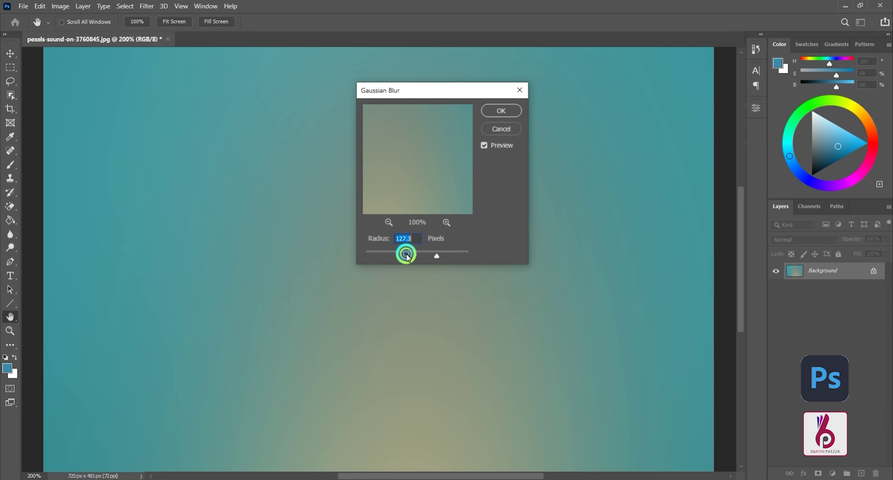
{"action": "left_click_drag", "start_coordinate": [406, 256], "coordinate": [390, 258]}
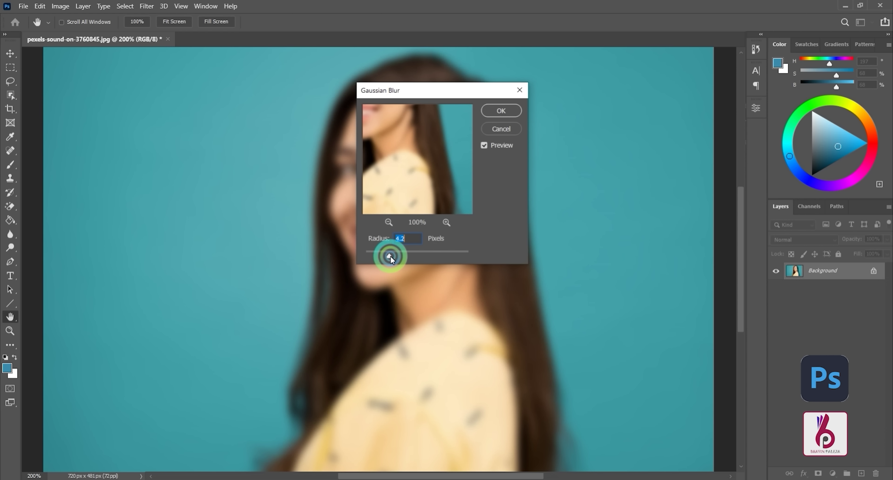
{"action": "left_click", "coordinate": [499, 130]}
{"action": "key", "text": "w"}
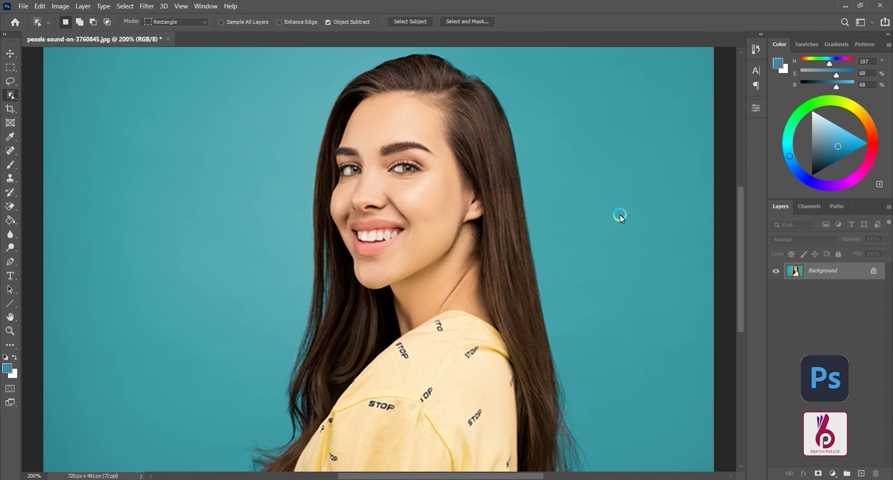
Preview a Spin Blur centred over the face with a blur angle of 108°, and disable it.
{"action": "left_click", "coordinate": [146, 6]}
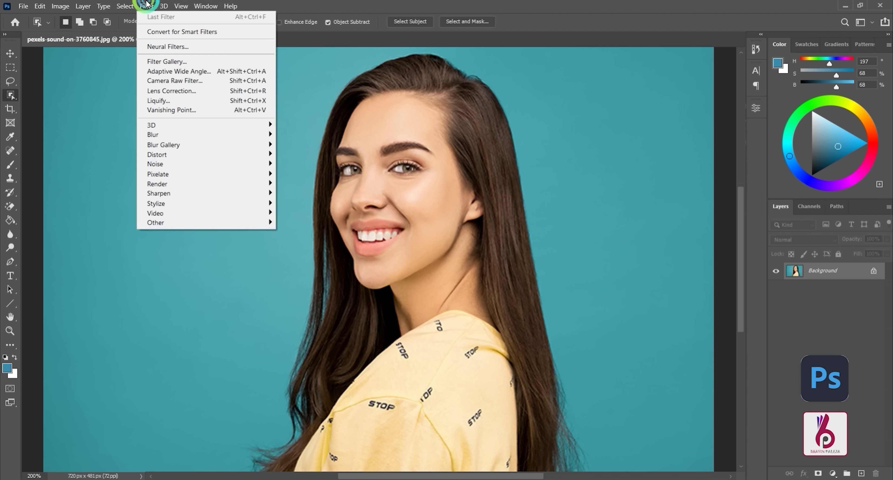
{"action": "mouse_move", "coordinate": [178, 144]}
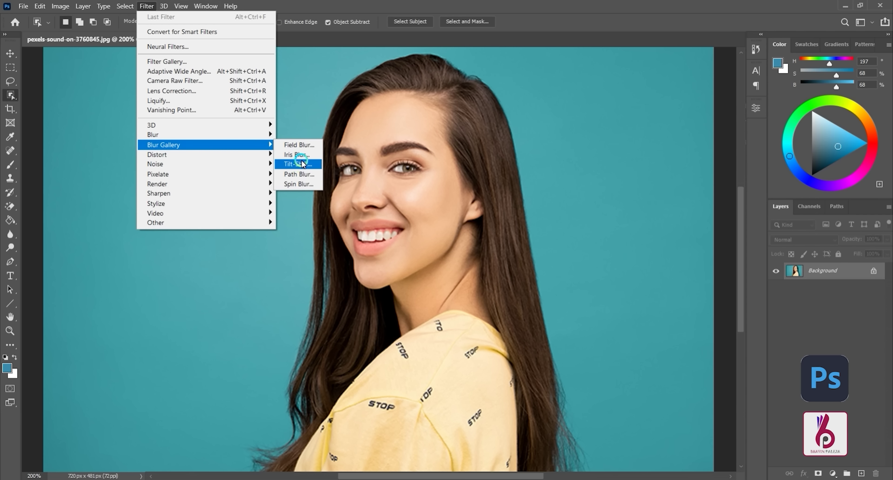
{"action": "left_click", "coordinate": [300, 184]}
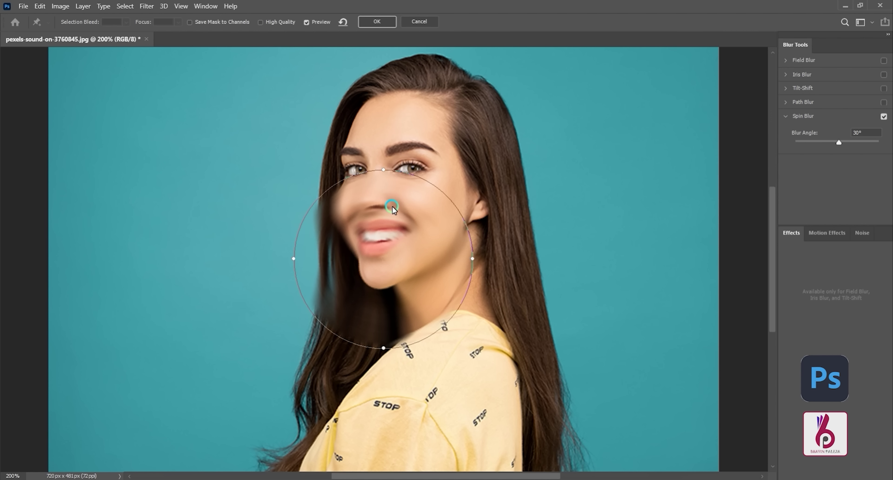
{"action": "left_click_drag", "start_coordinate": [391, 228], "coordinate": [394, 167]}
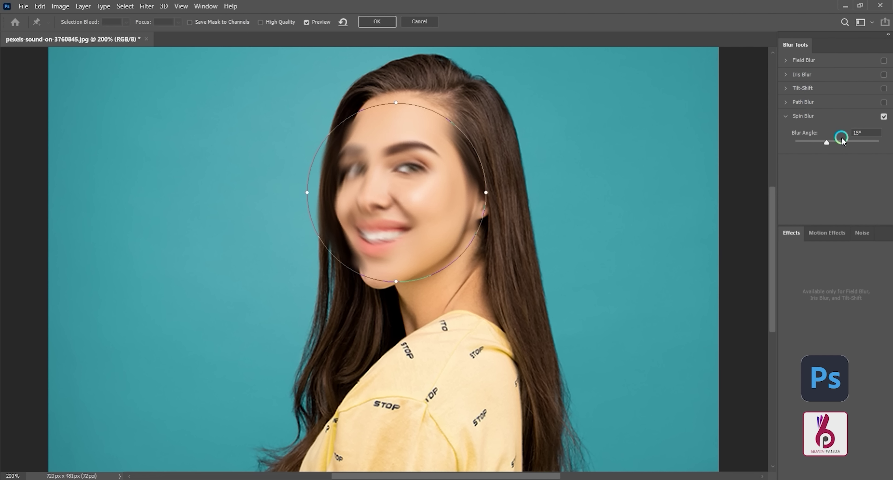
{"action": "left_click_drag", "start_coordinate": [842, 140], "coordinate": [855, 142]}
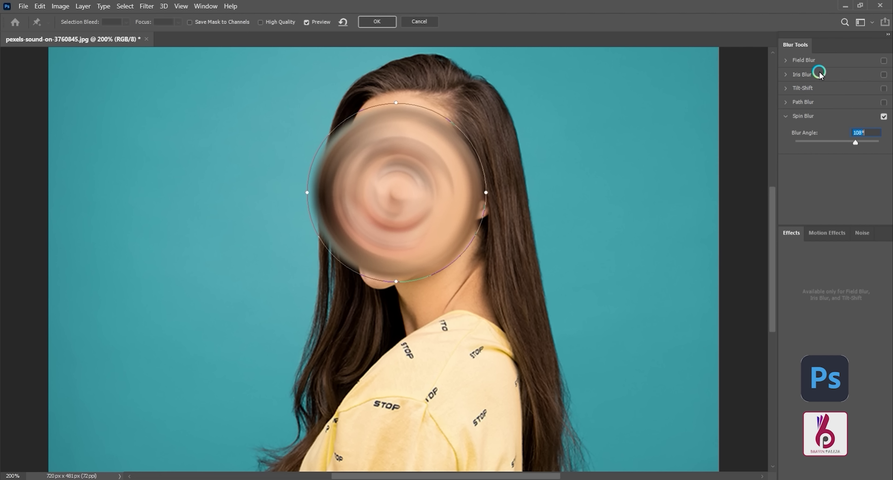
{"action": "left_click", "coordinate": [884, 117]}
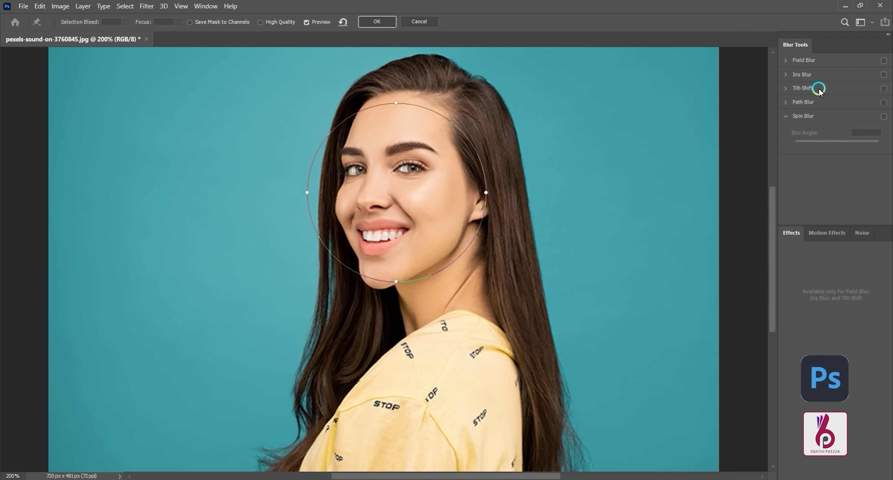
Preview a 15 px Tilt-Shift blur with a second pin on the cheek, tilt and widen its focus band, and cancel the blur.
{"action": "left_click", "coordinate": [797, 87]}
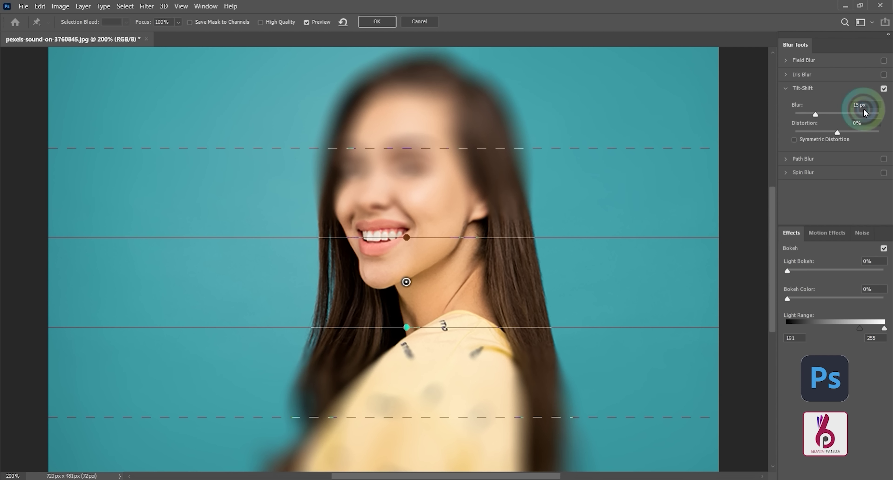
{"action": "left_click", "coordinate": [442, 174]}
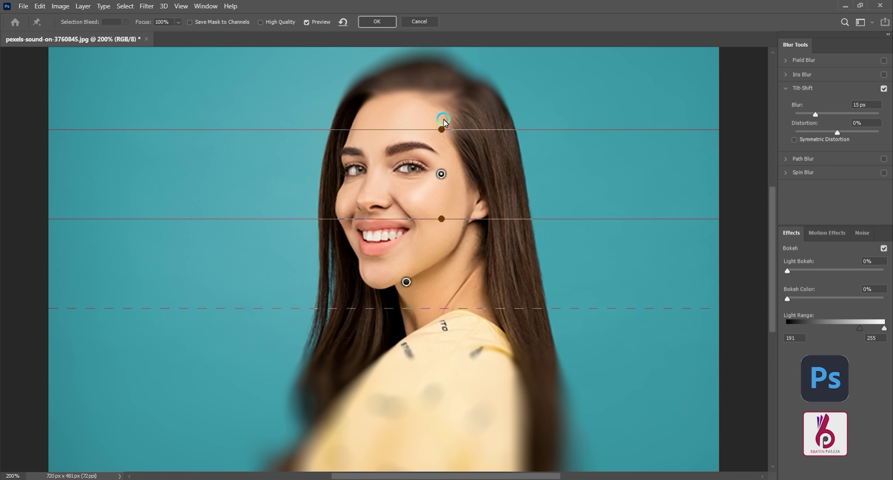
{"action": "left_click_drag", "start_coordinate": [443, 121], "coordinate": [554, 134]}
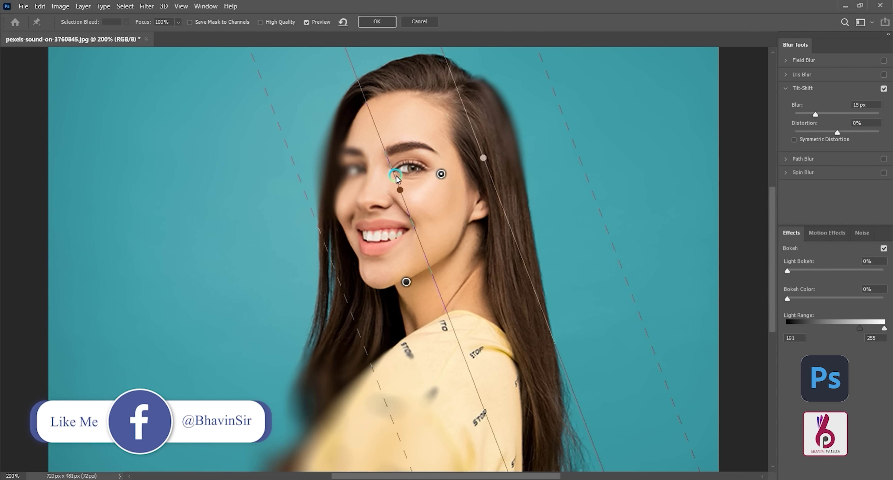
{"action": "left_click_drag", "start_coordinate": [397, 179], "coordinate": [343, 201]}
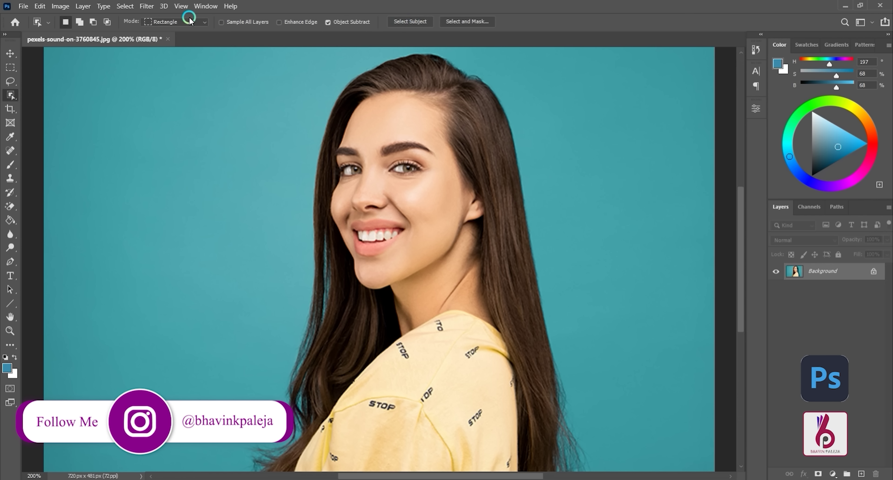
Apply the Ripple distortion filter at medium size to the portrait, and undo it.
{"action": "left_click", "coordinate": [142, 7]}
{"action": "mouse_move", "coordinate": [186, 155]}
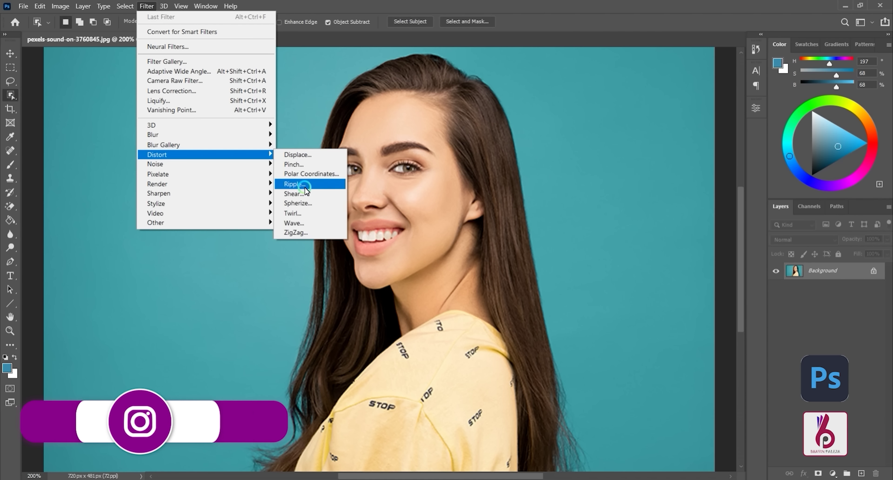
{"action": "left_click", "coordinate": [299, 184]}
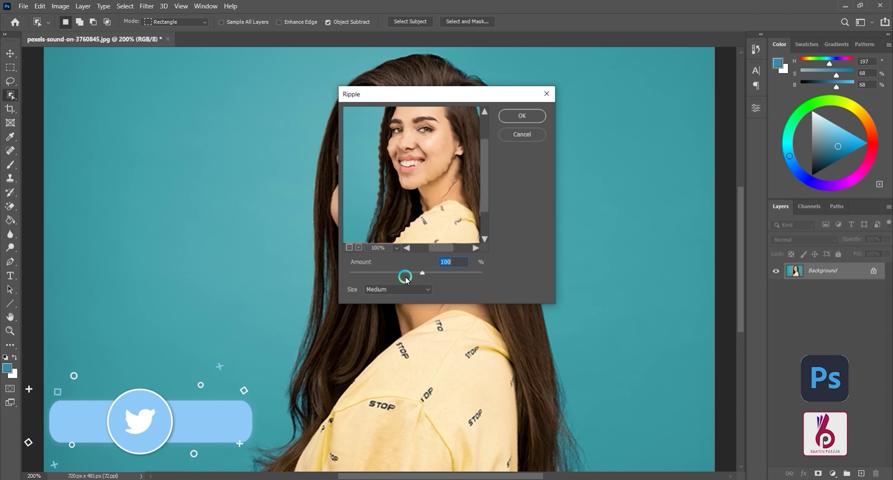
{"action": "left_click", "coordinate": [523, 116]}
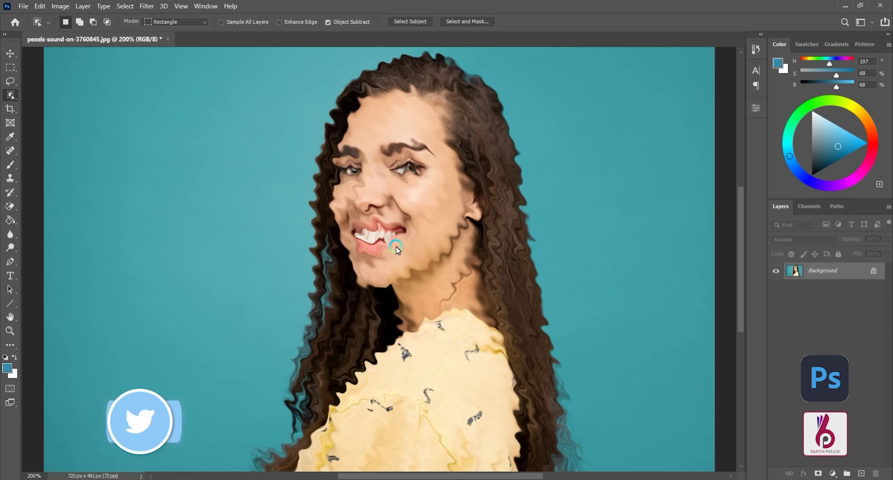
{"action": "key", "text": "ctrl+z"}
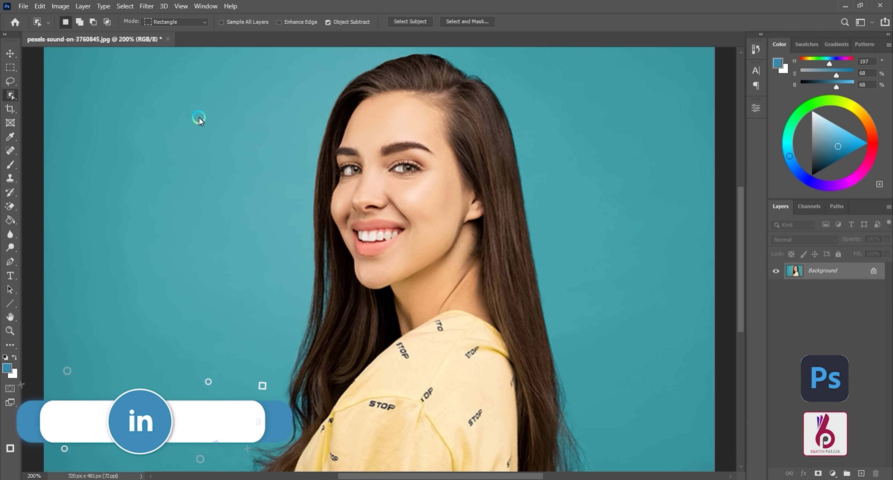
Preview Dust & Scratches on the portrait with a radius of 47 pixels and a threshold of 15 levels, and cancel it.
{"action": "left_click", "coordinate": [146, 6]}
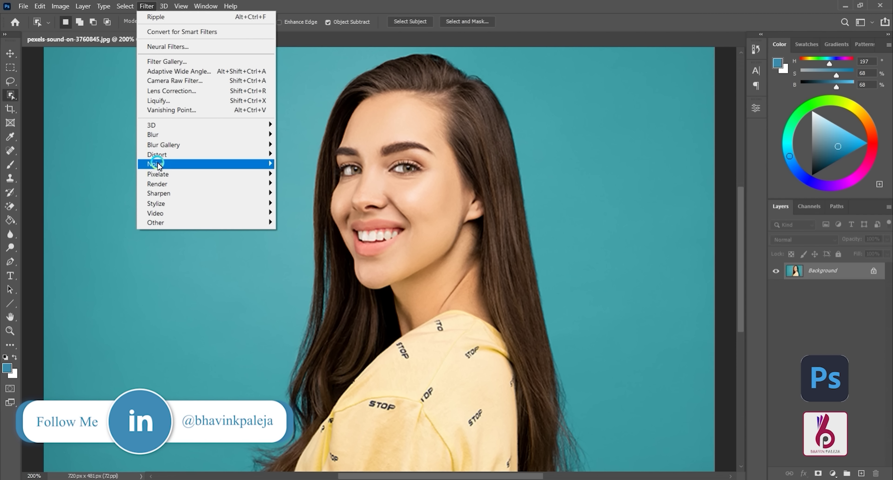
{"action": "mouse_move", "coordinate": [157, 163]}
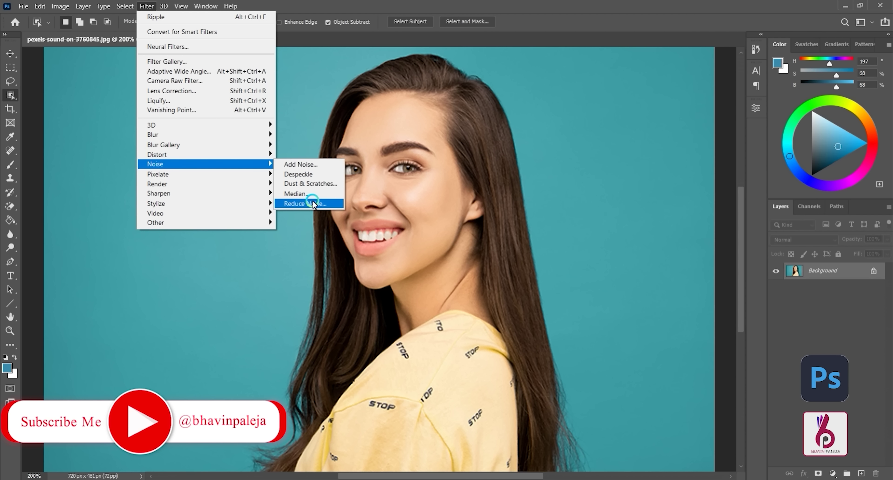
{"action": "left_click", "coordinate": [319, 184]}
{"action": "left_click", "coordinate": [405, 244]}
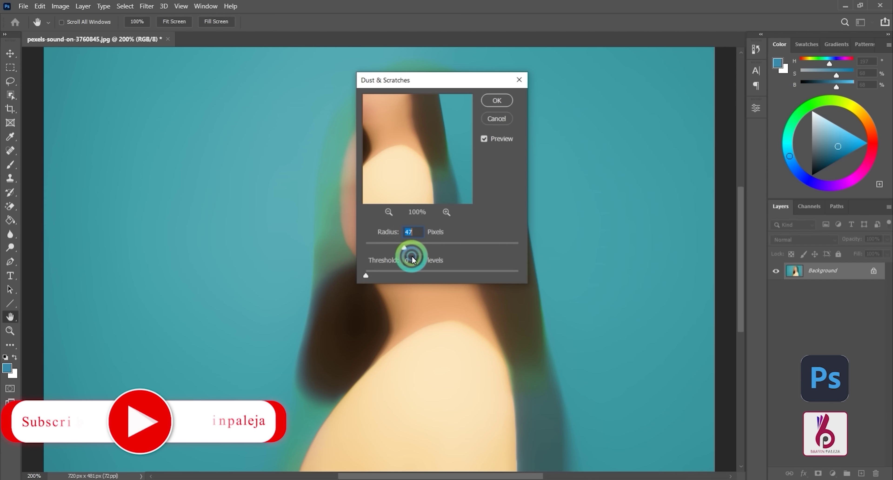
{"action": "left_click", "coordinate": [379, 274]}
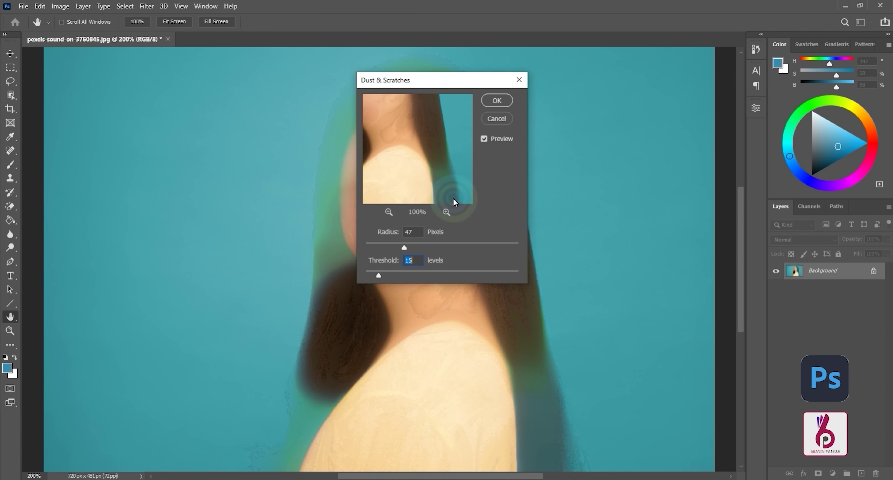
{"action": "left_click", "coordinate": [493, 120]}
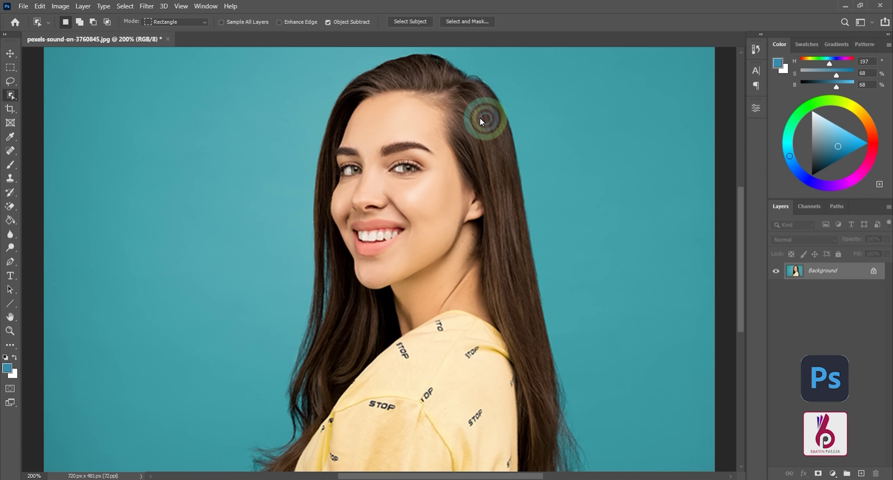
Apply the Crystallize filter to the portrait with a cell size of 14, and undo it.
{"action": "left_click", "coordinate": [153, 5]}
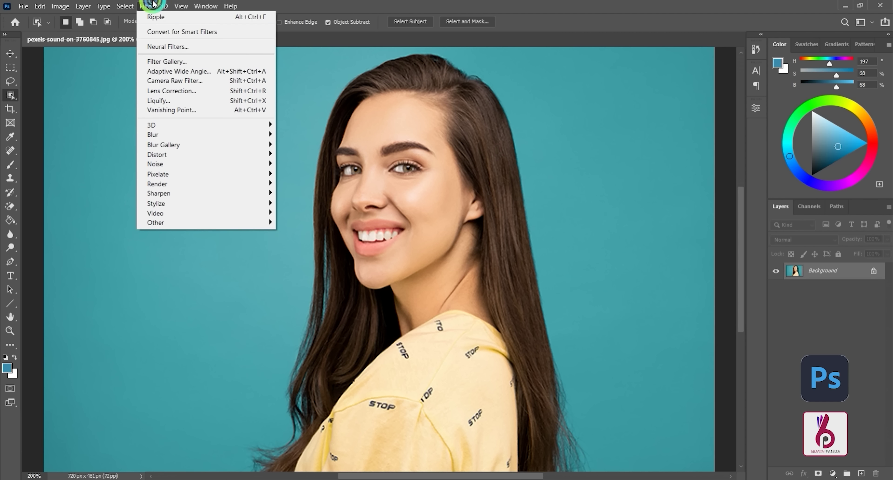
{"action": "left_click", "coordinate": [198, 167]}
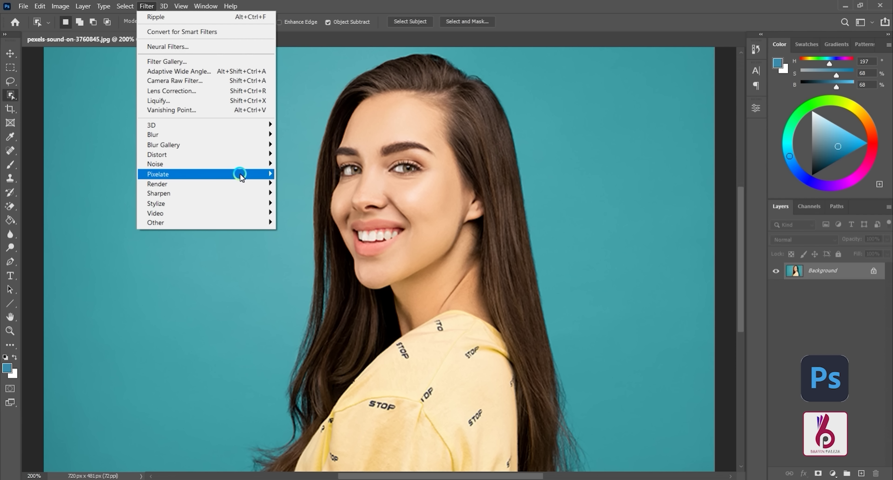
{"action": "left_click", "coordinate": [270, 175]}
{"action": "left_click", "coordinate": [291, 184]}
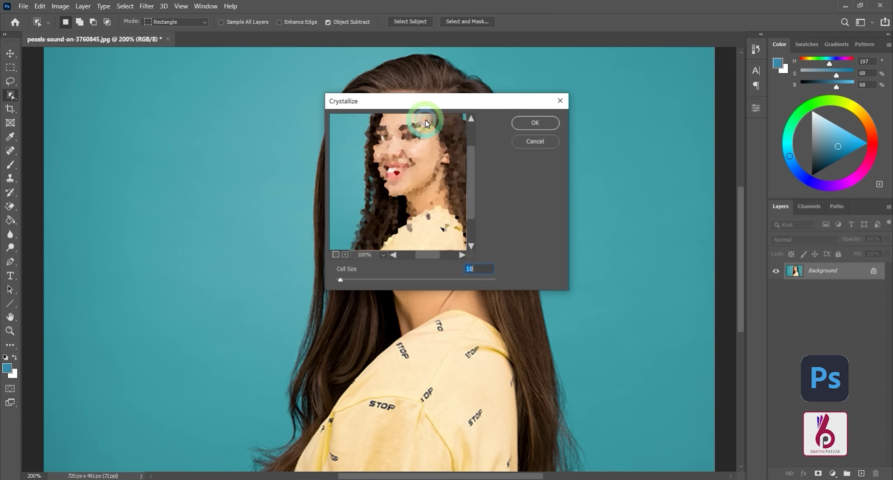
{"action": "left_click_drag", "start_coordinate": [427, 104], "coordinate": [633, 107]}
{"action": "left_click_drag", "start_coordinate": [590, 277], "coordinate": [549, 279]}
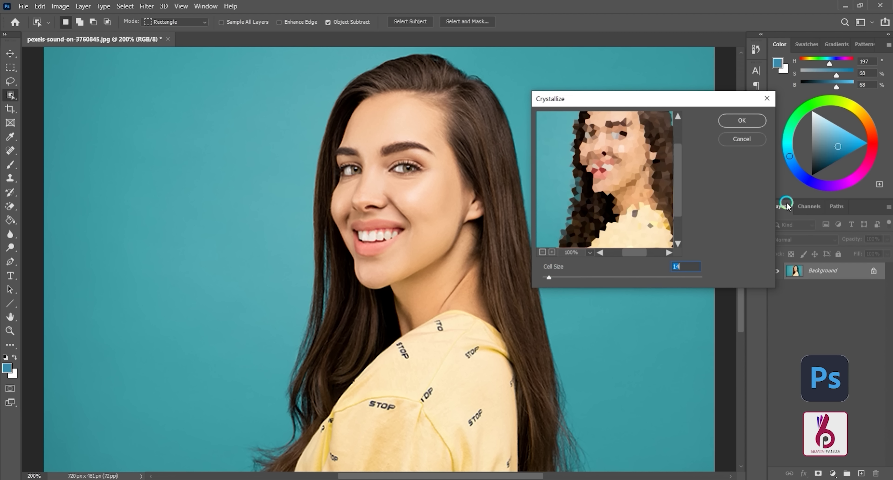
{"action": "left_click", "coordinate": [750, 121]}
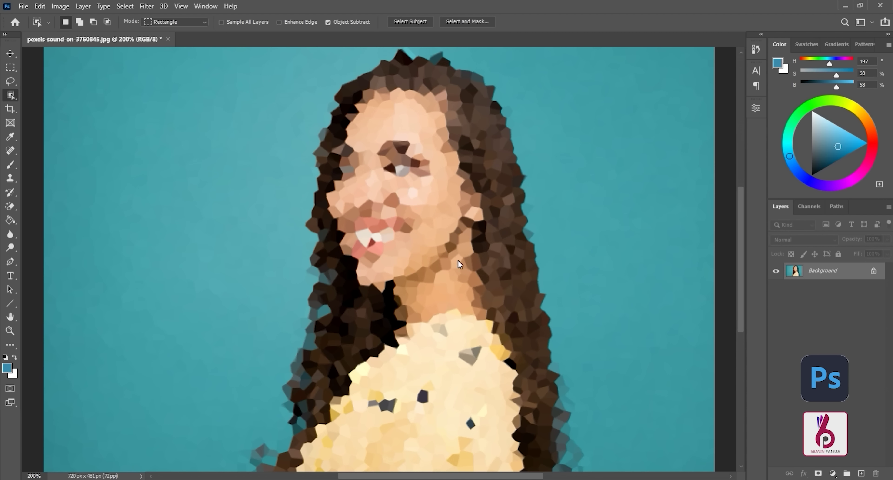
{"action": "key", "text": "ctrl+z"}
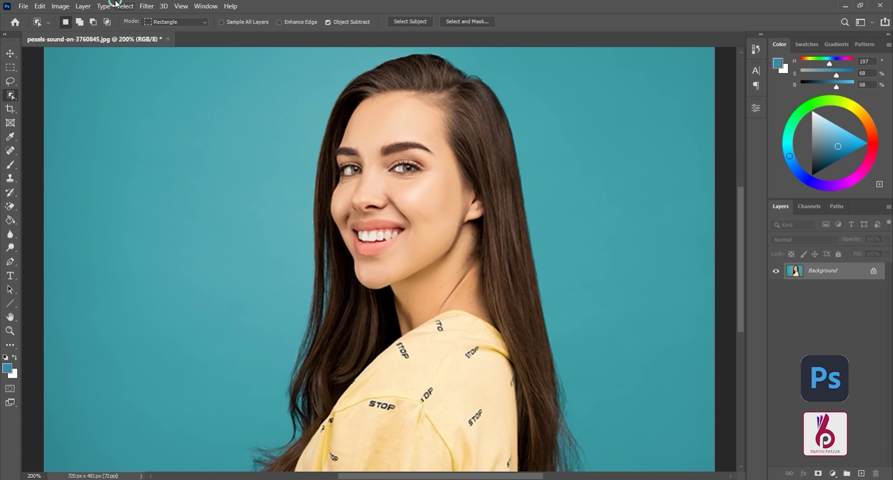
Preview the Mosaic filter on the portrait with a cell size of 8 square, and cancel it.
{"action": "left_click", "coordinate": [144, 6]}
{"action": "left_click", "coordinate": [178, 175]}
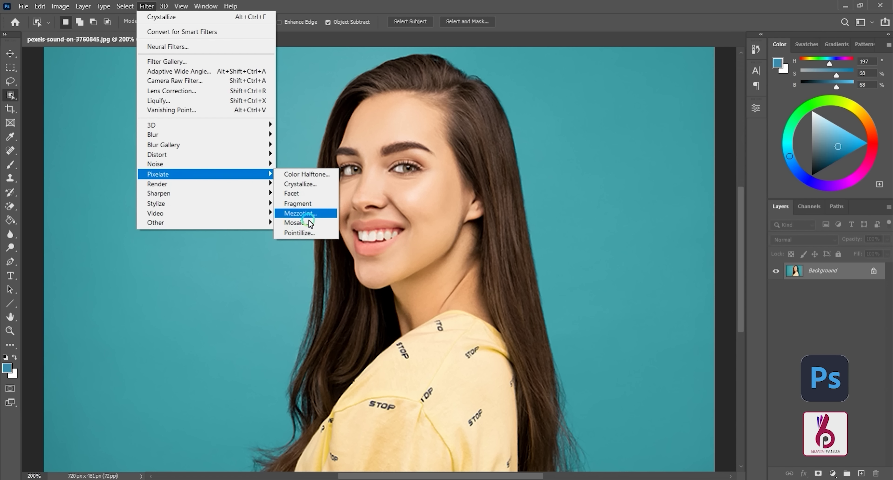
{"action": "left_click", "coordinate": [307, 223]}
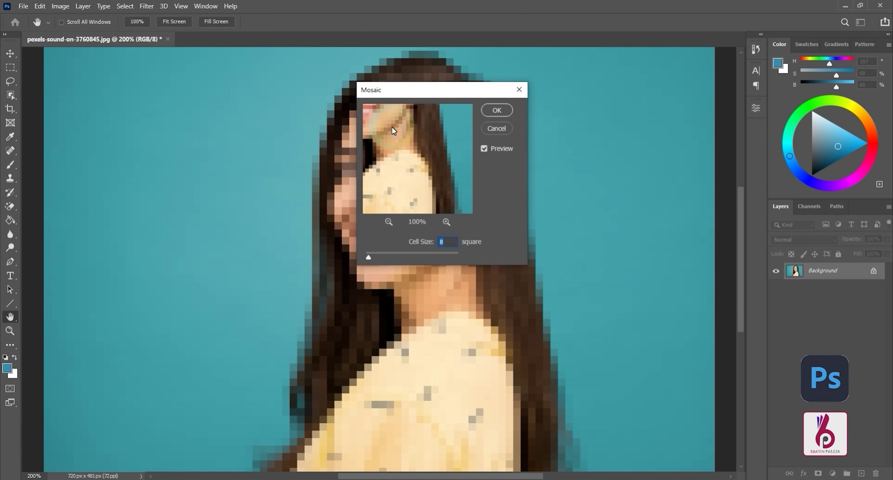
{"action": "left_click_drag", "start_coordinate": [451, 87], "coordinate": [608, 91]}
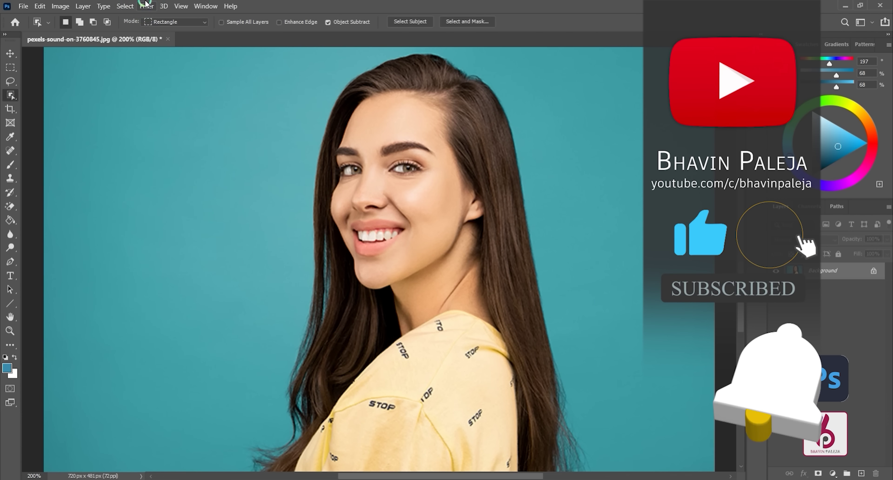
Set up a Lens Flare on the portrait with its centre in the photo's upper-right area and a brightness of 119%.
{"action": "left_click", "coordinate": [146, 6]}
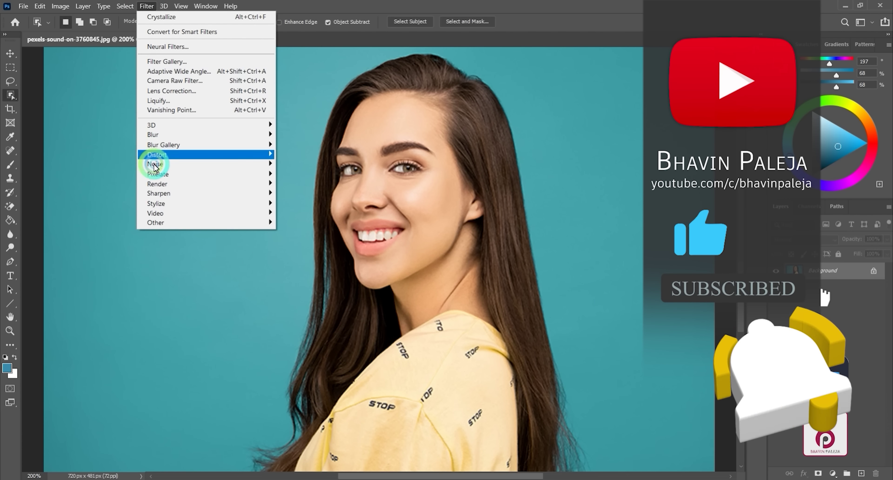
{"action": "left_click", "coordinate": [158, 182]}
{"action": "mouse_move", "coordinate": [259, 187]}
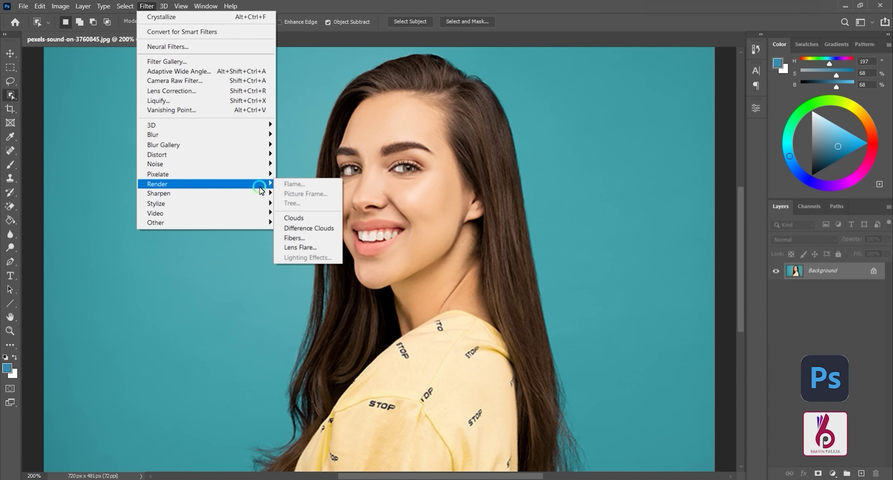
{"action": "left_click", "coordinate": [323, 246]}
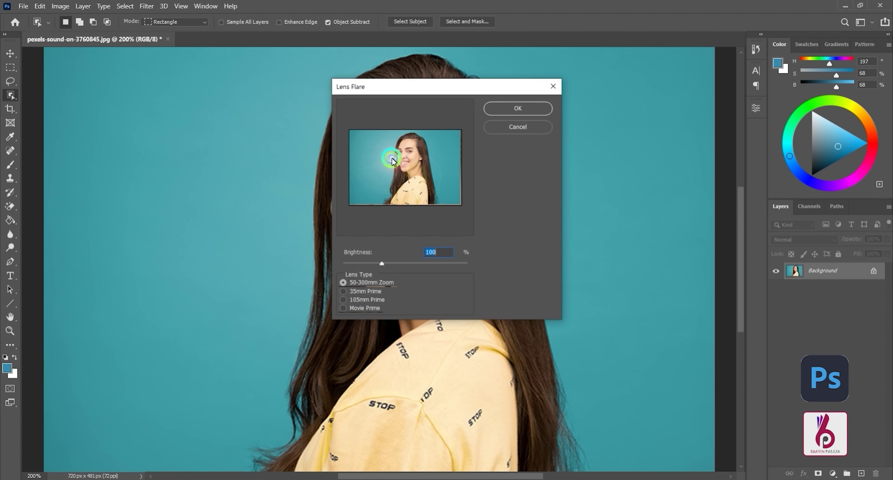
{"action": "left_click_drag", "start_coordinate": [393, 160], "coordinate": [445, 143]}
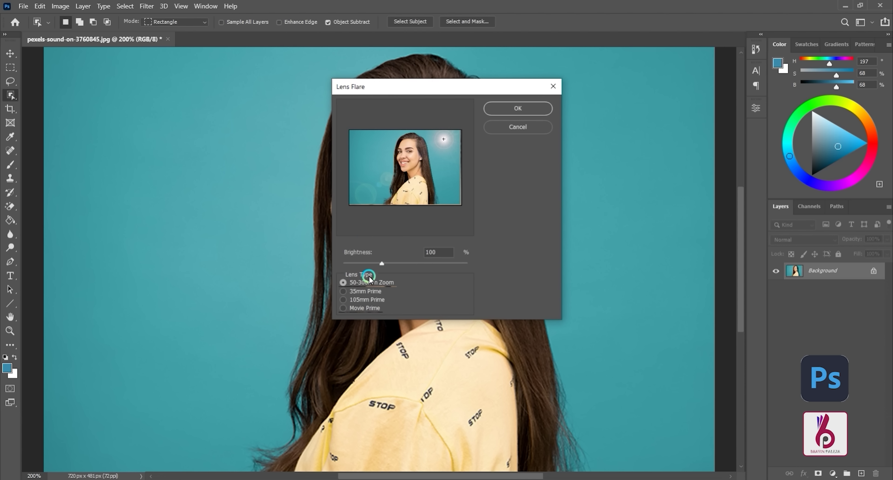
{"action": "left_click_drag", "start_coordinate": [381, 266], "coordinate": [381, 270]}
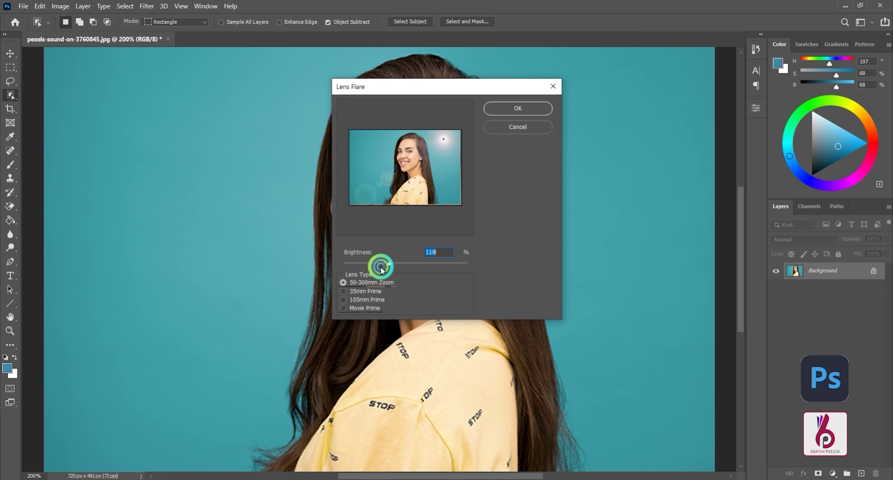
Try the 35mm, 105mm and Movie Prime lens types, apply the Movie Prime flare at the photo's upper left, and undo it.
{"action": "left_click", "coordinate": [360, 292]}
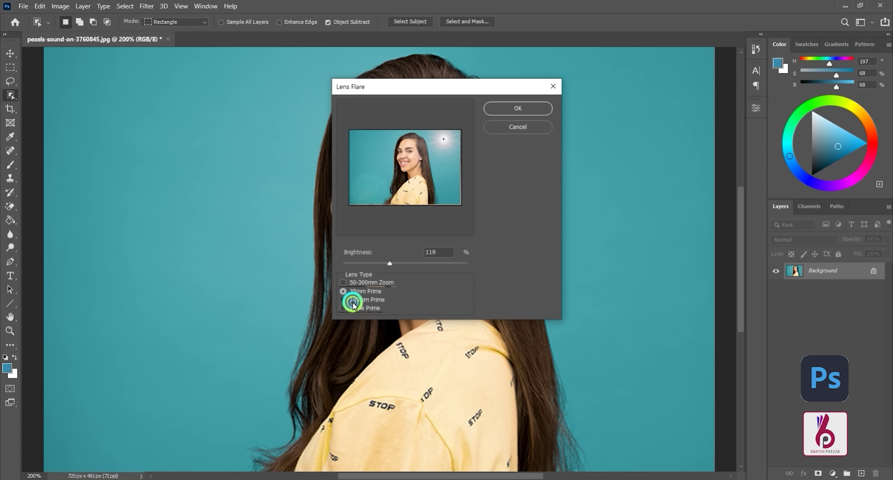
{"action": "left_click", "coordinate": [353, 301]}
{"action": "left_click", "coordinate": [353, 308]}
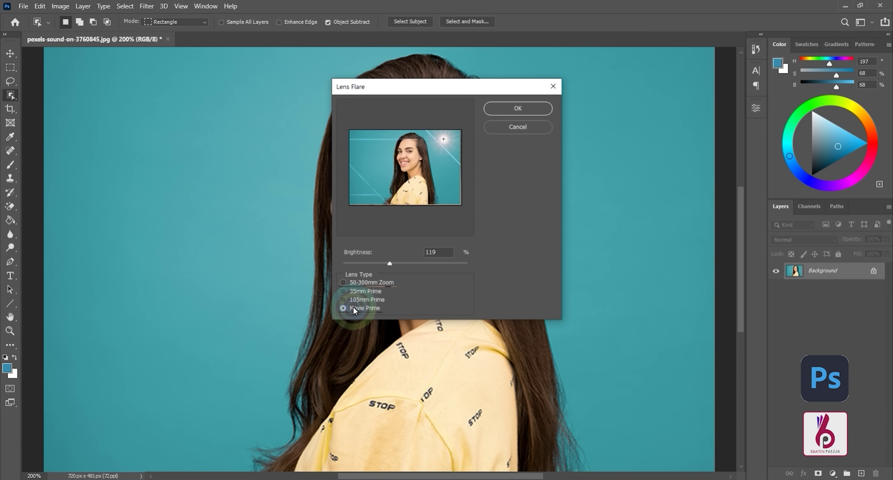
{"action": "mouse_move", "coordinate": [444, 143]}
{"action": "left_mouse_down"}
{"action": "mouse_move", "coordinate": [441, 167]}
{"action": "mouse_move", "coordinate": [442, 146]}
{"action": "mouse_move", "coordinate": [369, 144]}
{"action": "mouse_move", "coordinate": [384, 138]}
{"action": "mouse_move", "coordinate": [360, 149]}
{"action": "mouse_move", "coordinate": [372, 148]}
{"action": "left_mouse_up"}
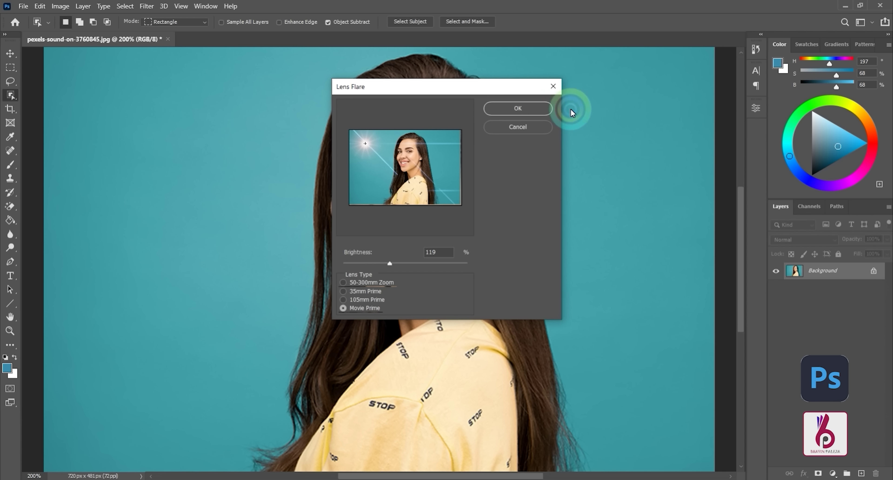
{"action": "left_click", "coordinate": [514, 108]}
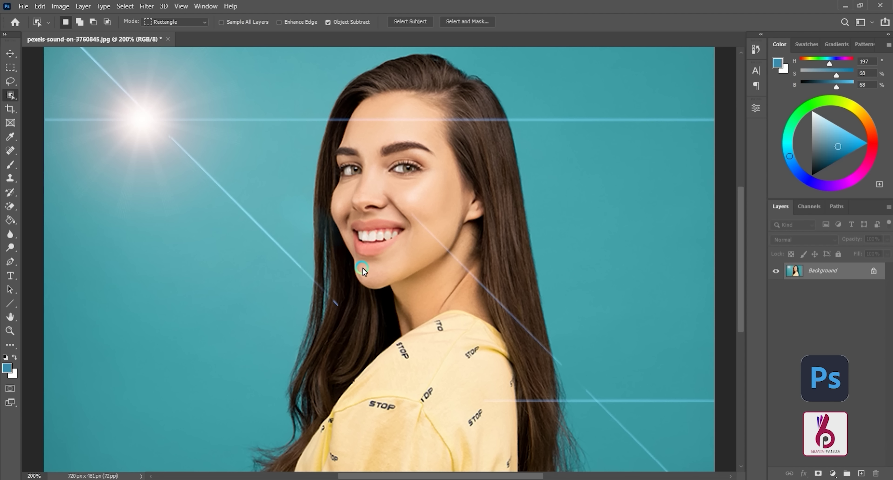
{"action": "key", "text": "ctrl+z"}
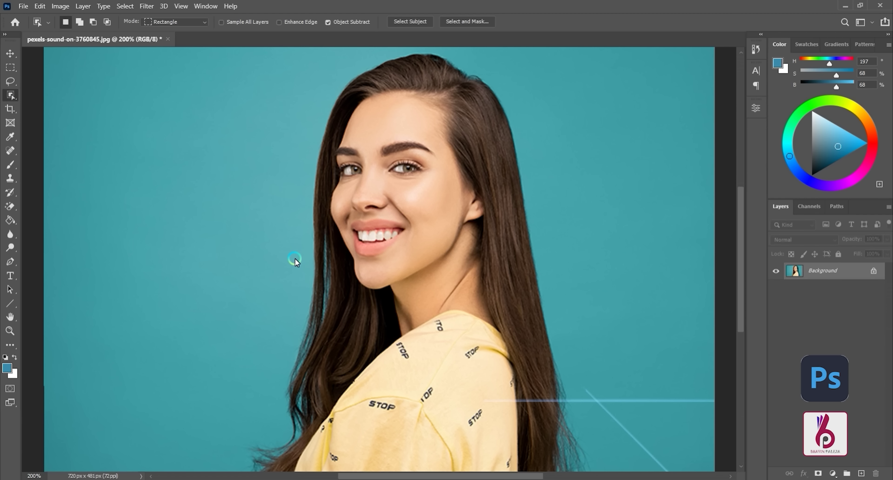
Apply the Sharpen More filter to the portrait.
{"action": "left_click", "coordinate": [147, 6]}
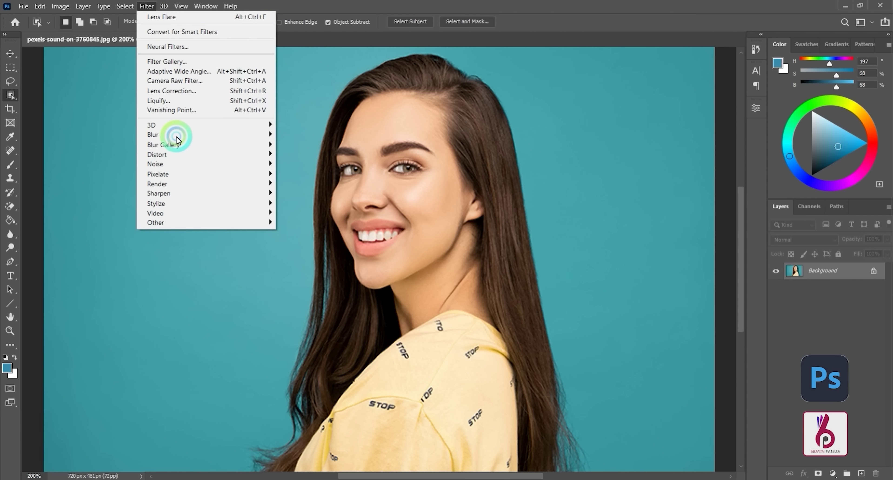
{"action": "left_click", "coordinate": [188, 203]}
{"action": "mouse_move", "coordinate": [193, 195]}
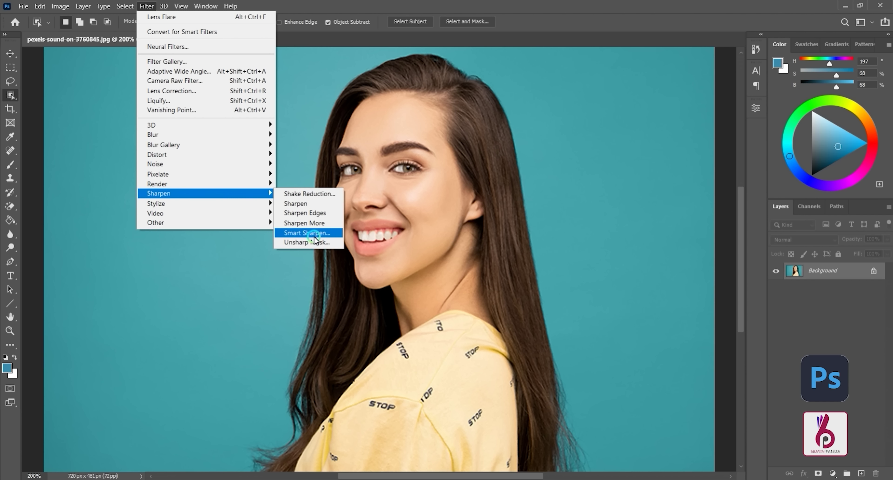
{"action": "left_click", "coordinate": [319, 223]}
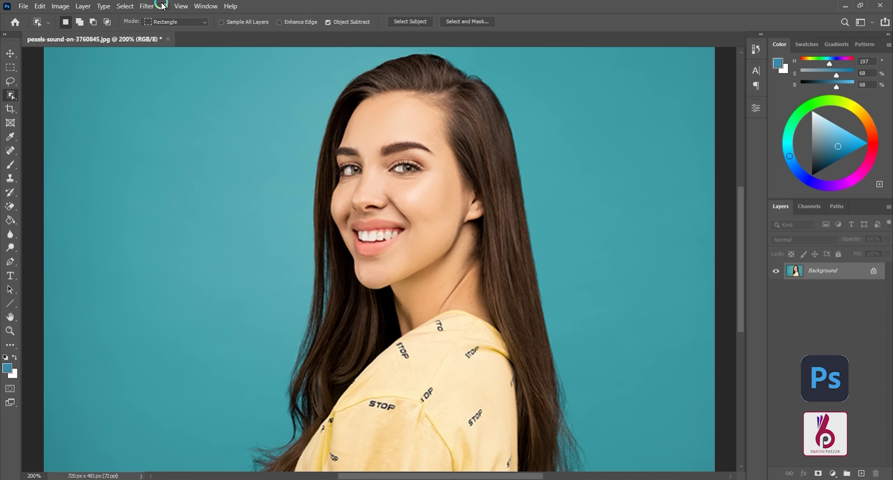
Preview the High Pass filter on the portrait at radii of 179.1, 677.6 and 164.7 pixels, and cancel it.
{"action": "left_click", "coordinate": [151, 6]}
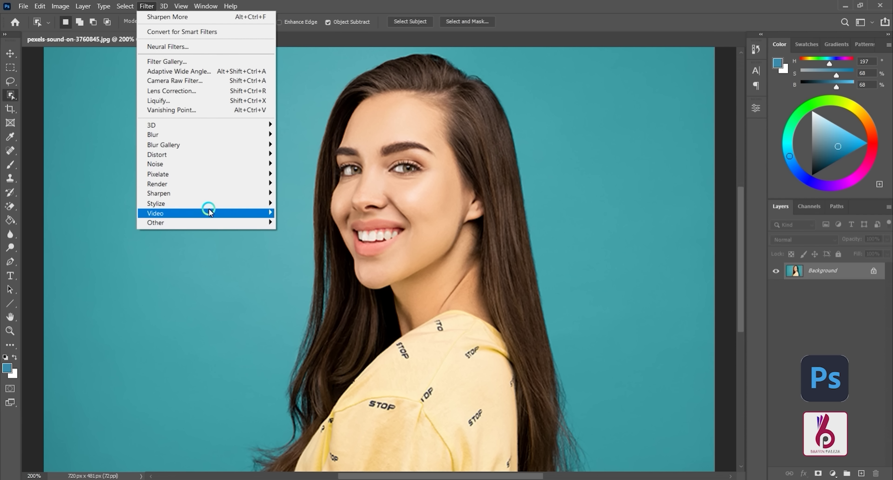
{"action": "mouse_move", "coordinate": [209, 210]}
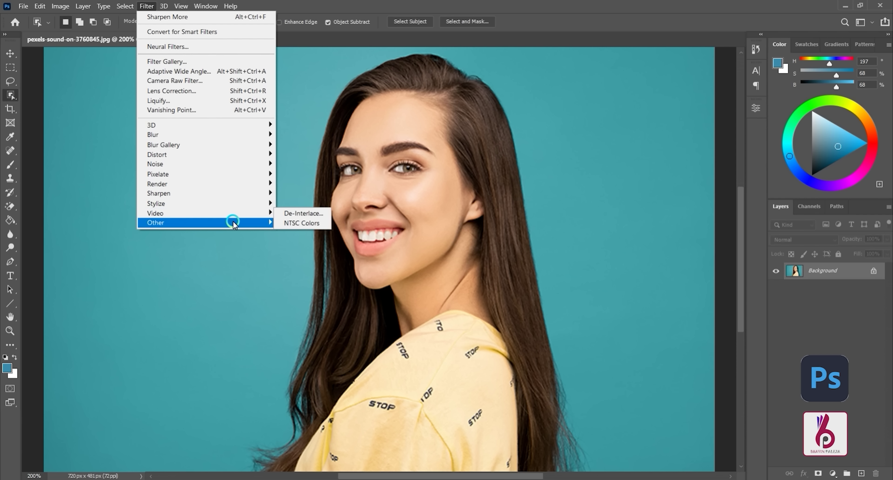
{"action": "mouse_move", "coordinate": [232, 222]}
{"action": "left_click", "coordinate": [310, 233]}
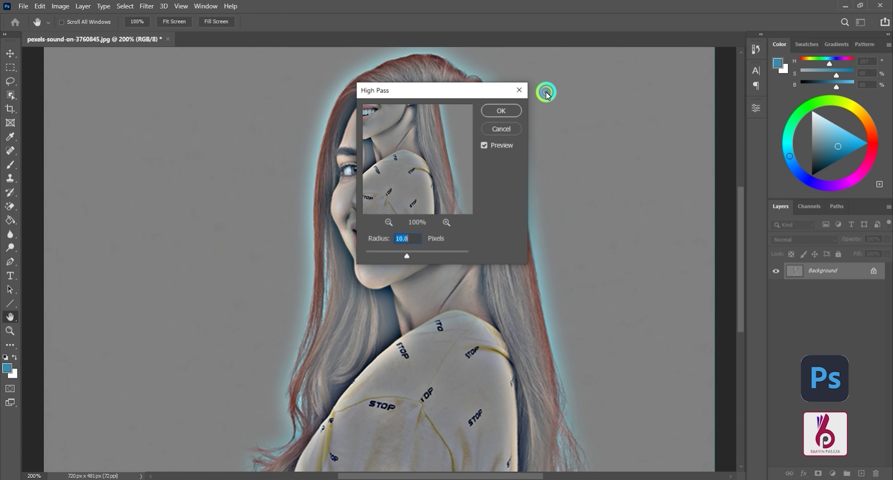
{"action": "left_click_drag", "start_coordinate": [420, 90], "coordinate": [546, 92]}
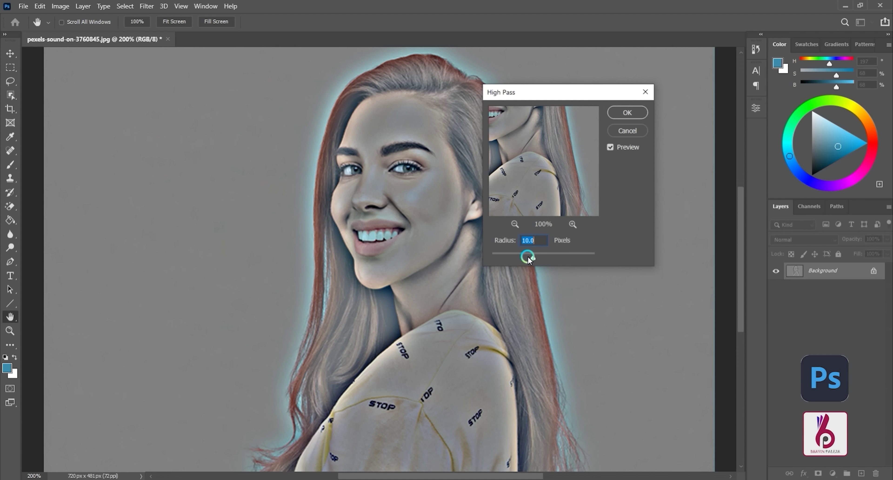
{"action": "left_click_drag", "start_coordinate": [528, 258], "coordinate": [579, 254]}
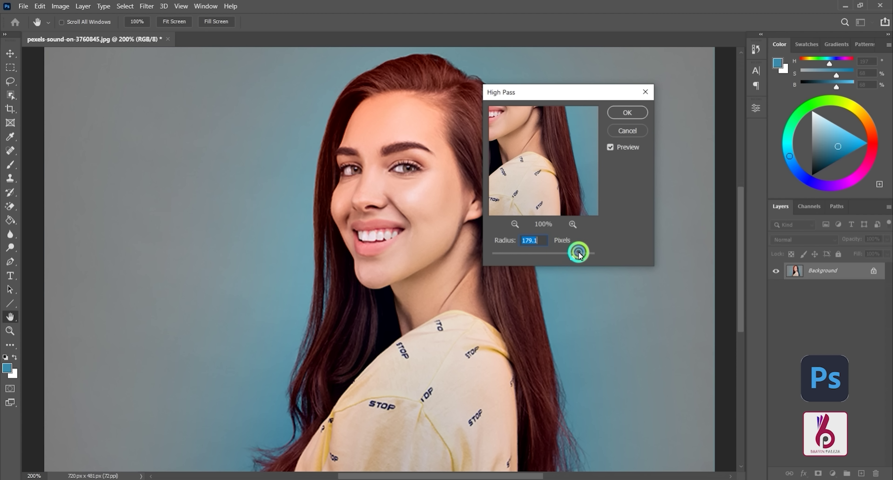
{"action": "left_click", "coordinate": [588, 256]}
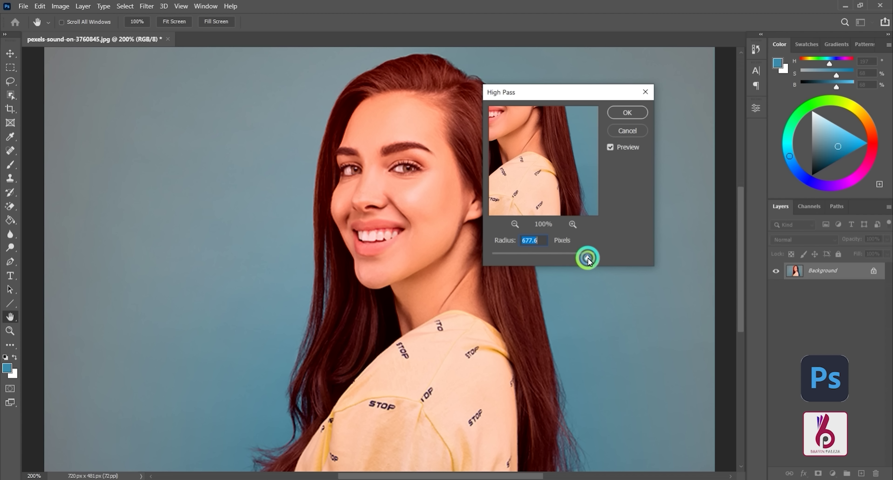
{"action": "mouse_move", "coordinate": [587, 257]}
{"action": "left_mouse_down"}
{"action": "mouse_move", "coordinate": [598, 256]}
{"action": "mouse_move", "coordinate": [571, 259]}
{"action": "left_mouse_up"}
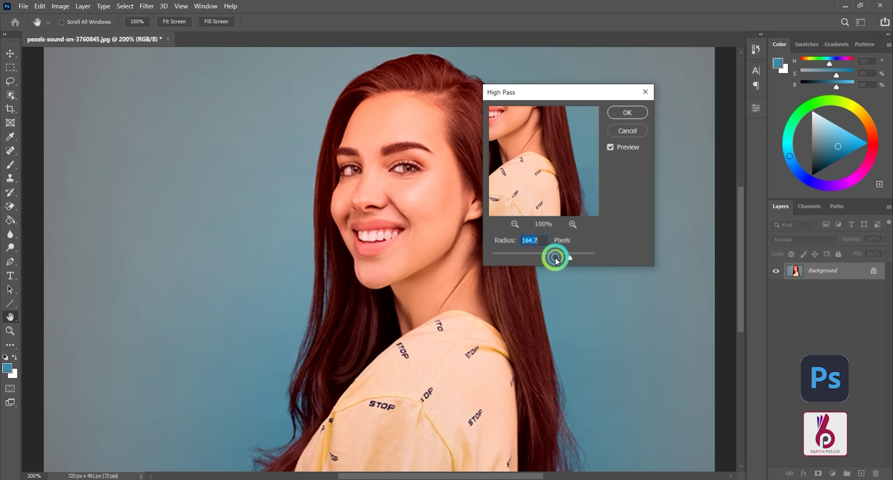
{"action": "left_click", "coordinate": [624, 132]}
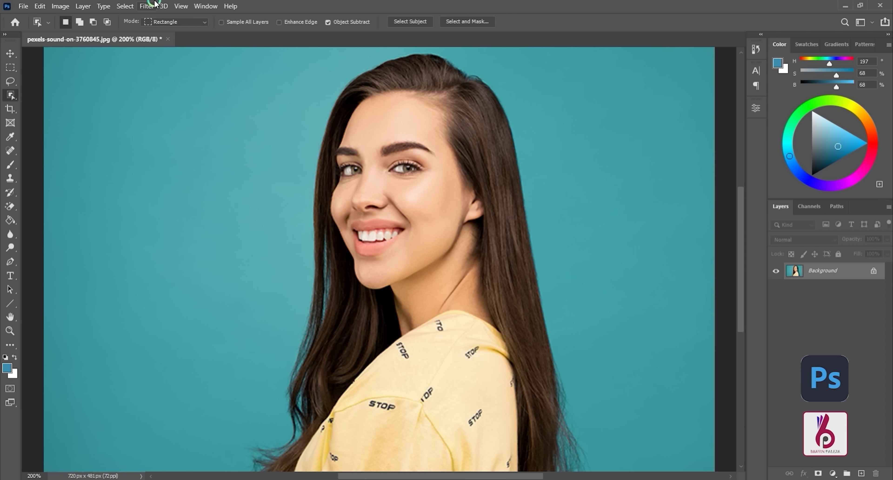
Show the rulers along the edges of the portrait document.
{"action": "left_click", "coordinate": [164, 6]}
{"action": "left_click", "coordinate": [165, 7]}
{"action": "left_click", "coordinate": [180, 6]}
{"action": "left_click", "coordinate": [197, 90]}
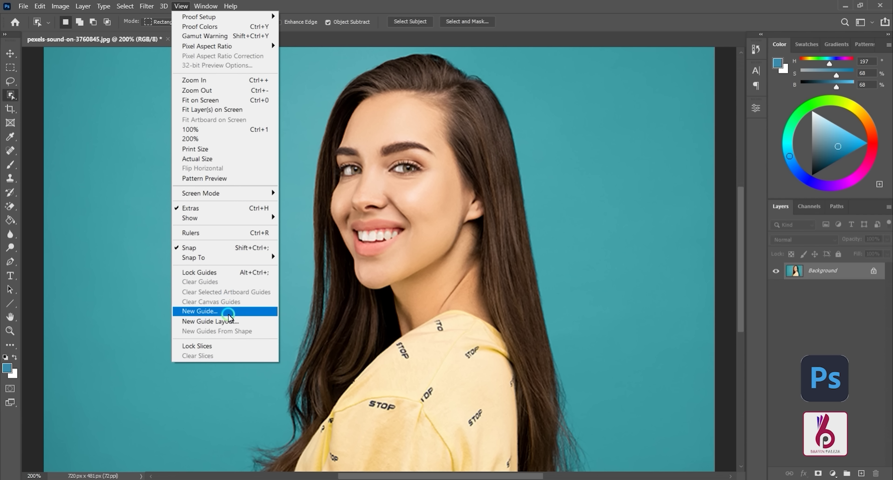
{"action": "left_click", "coordinate": [226, 233]}
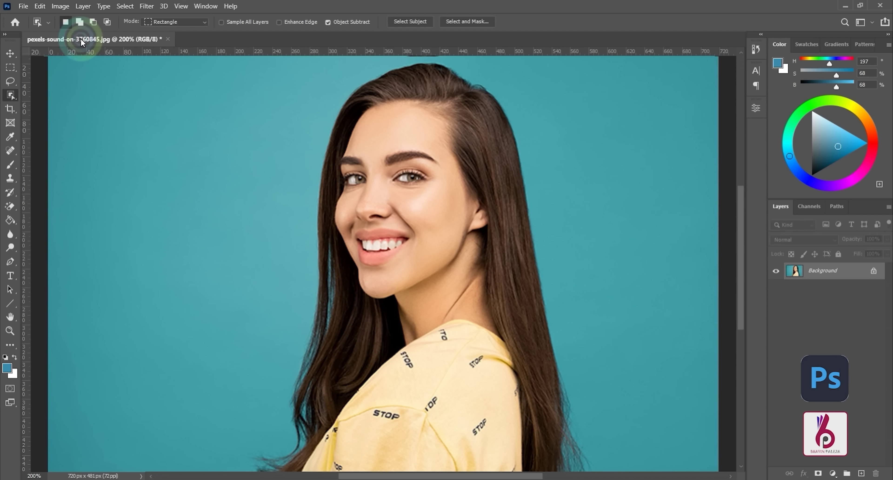
Bring up the Brushes panel with its brush preset groups, and collapse it.
{"action": "left_click", "coordinate": [194, 7]}
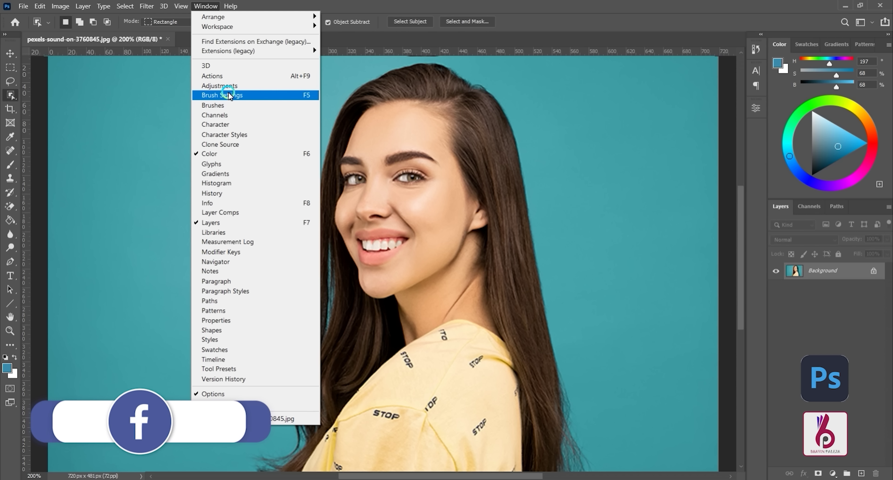
{"action": "left_click", "coordinate": [240, 106]}
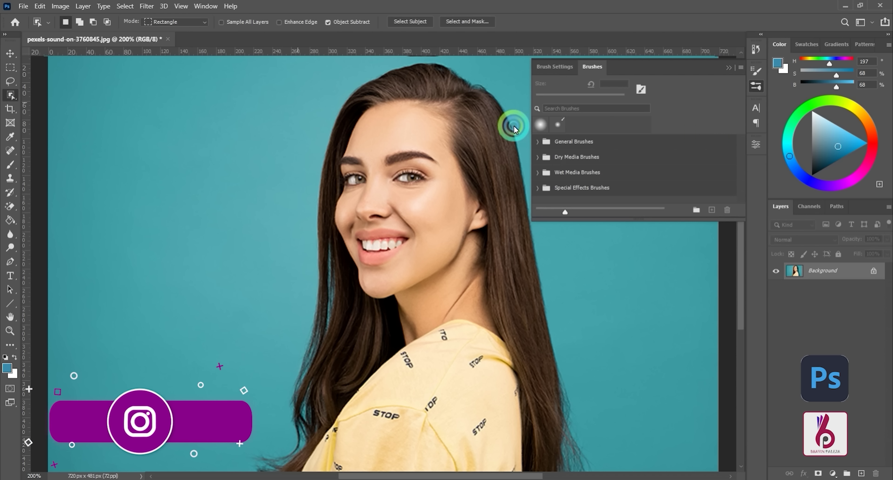
{"action": "left_click", "coordinate": [727, 66]}
{"action": "left_click", "coordinate": [392, 133]}
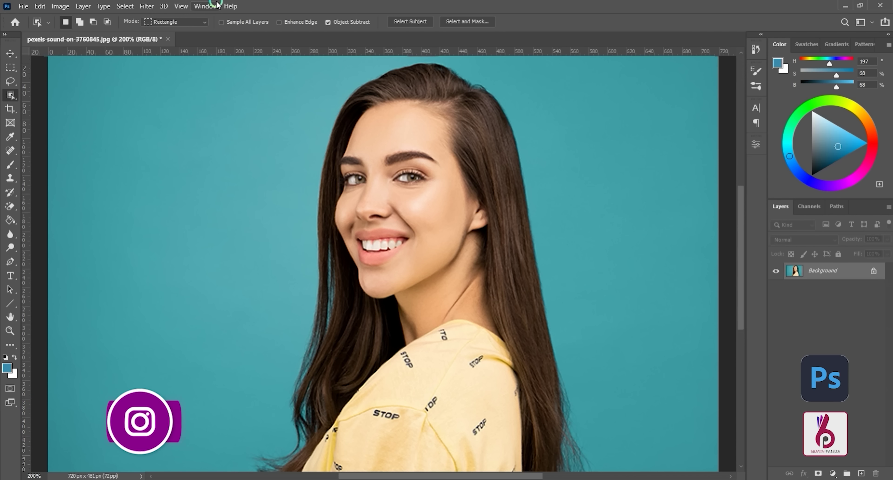
{"action": "left_click", "coordinate": [232, 6]}
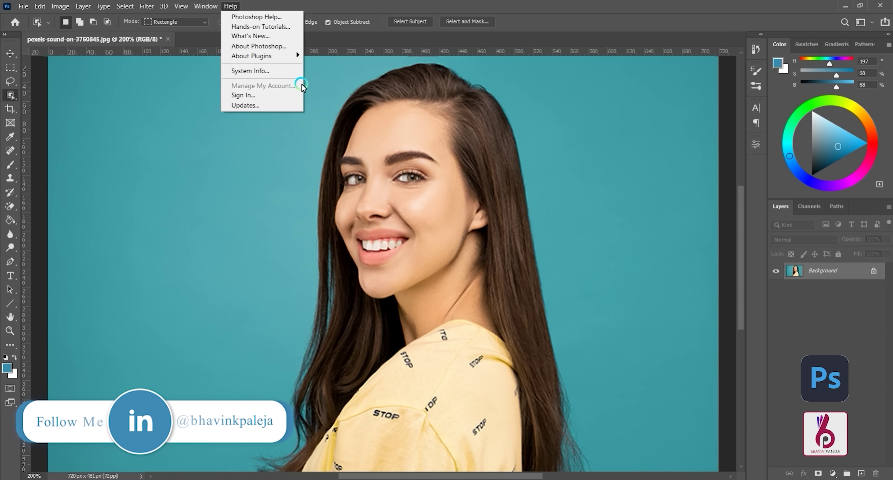
{"action": "left_click", "coordinate": [417, 3]}
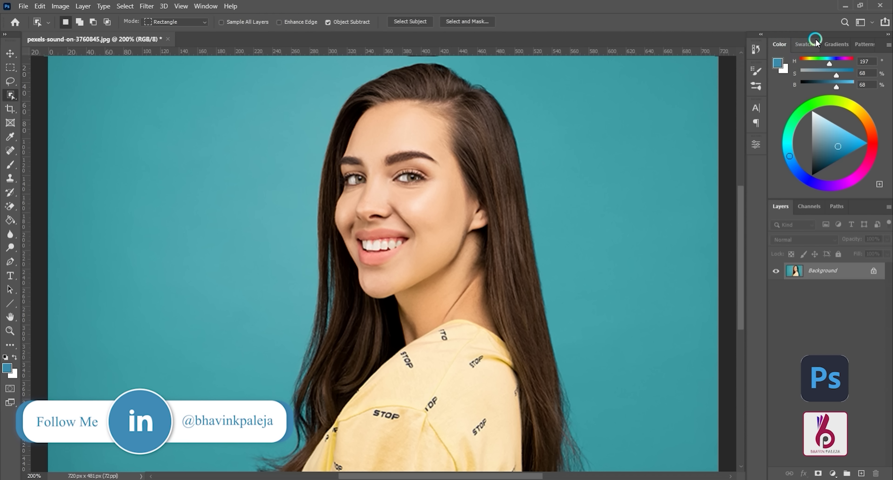
Find the "Make colors pop in a photo" hands-on tutorial in Discover and start it.
{"action": "left_click", "coordinate": [845, 21]}
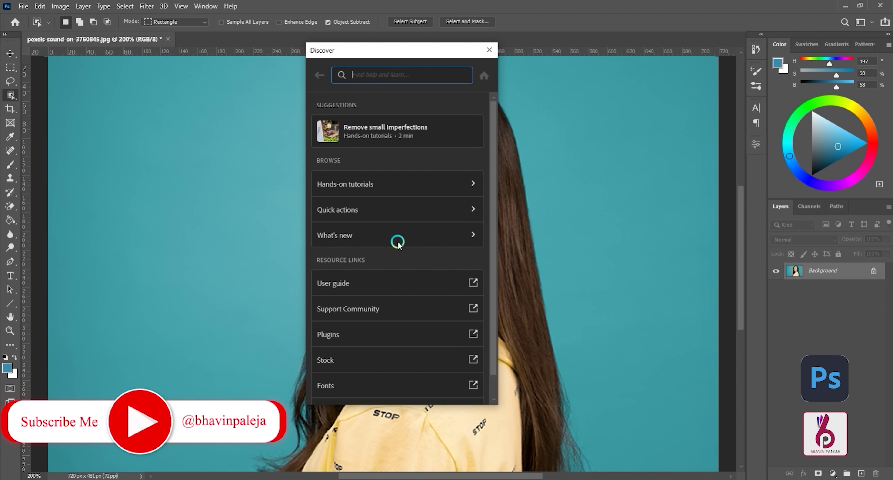
{"action": "left_click", "coordinate": [398, 182]}
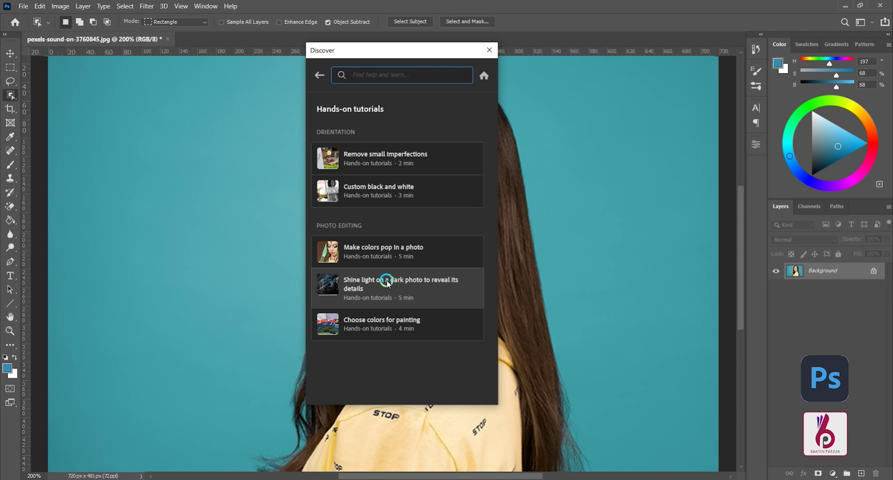
{"action": "left_click", "coordinate": [388, 260]}
{"action": "left_click", "coordinate": [396, 298]}
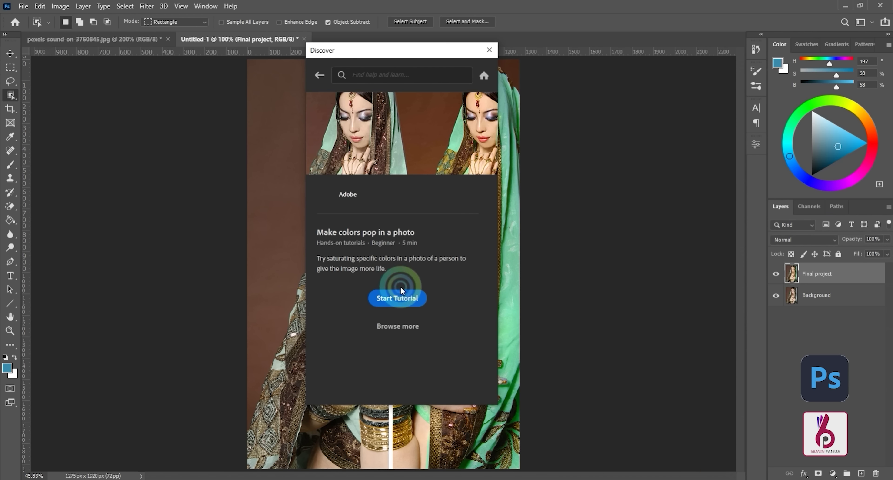
Add a Hue/Saturation adjustment layer above the tutorial photo's Background layer, keeping the Discover window clear of the adjustment settings.
{"action": "left_click_drag", "start_coordinate": [389, 56], "coordinate": [639, 43]}
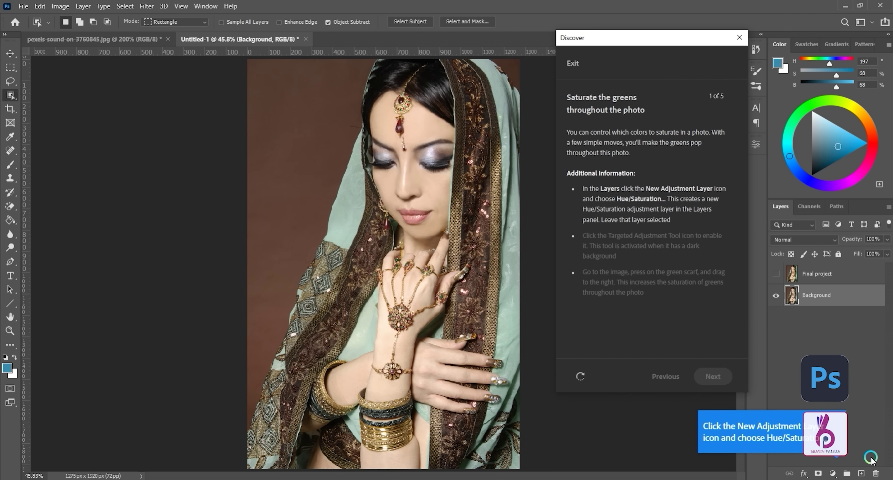
{"action": "left_click", "coordinate": [830, 472]}
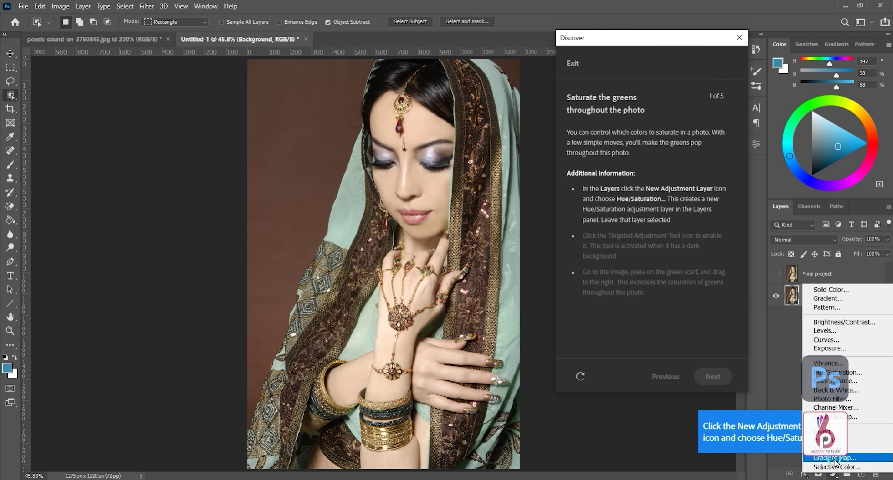
{"action": "left_click", "coordinate": [830, 372]}
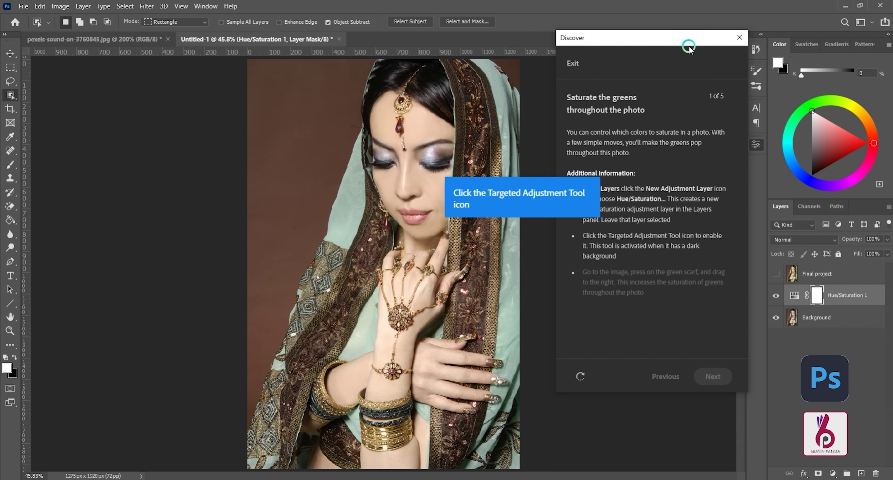
{"action": "left_click_drag", "start_coordinate": [689, 47], "coordinate": [412, 77]}
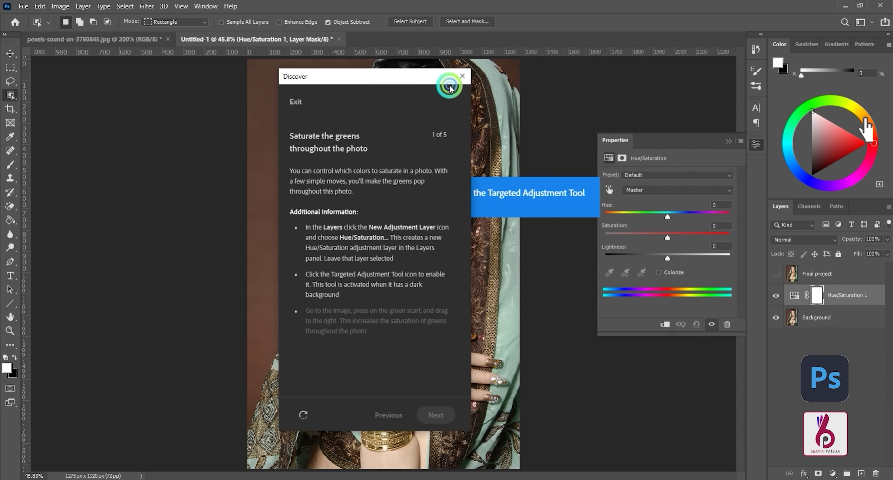
Exit the tutorial by closing Discover, and close the Untitled-1 and pexels-sound-on-3760845.jpg documents without saving changes.
{"action": "left_click", "coordinate": [462, 76]}
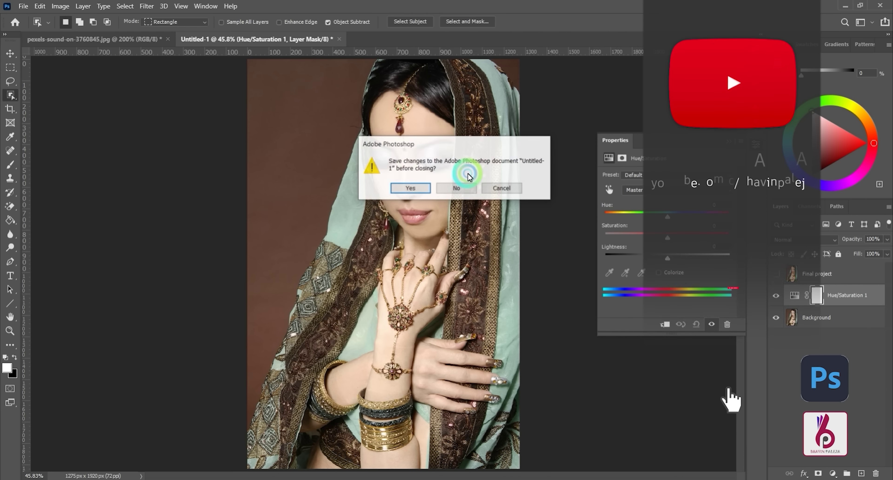
{"action": "left_click", "coordinate": [439, 190]}
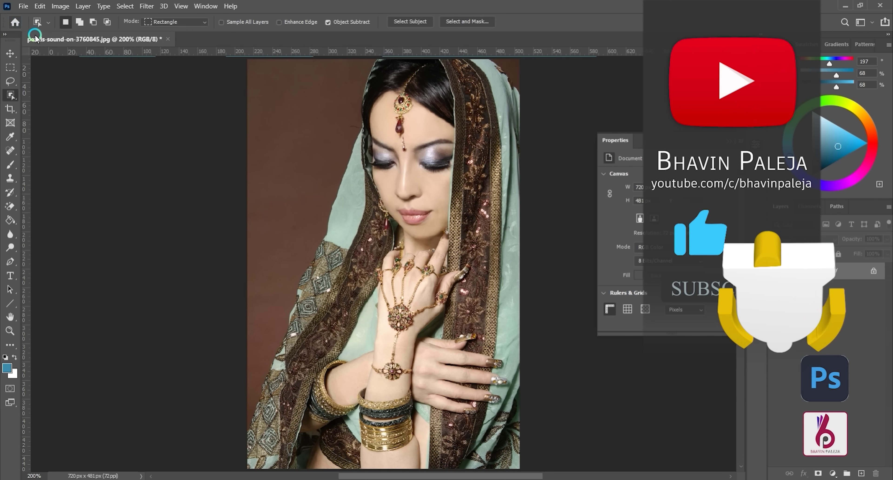
{"action": "left_click", "coordinate": [168, 40]}
{"action": "left_click", "coordinate": [457, 188]}
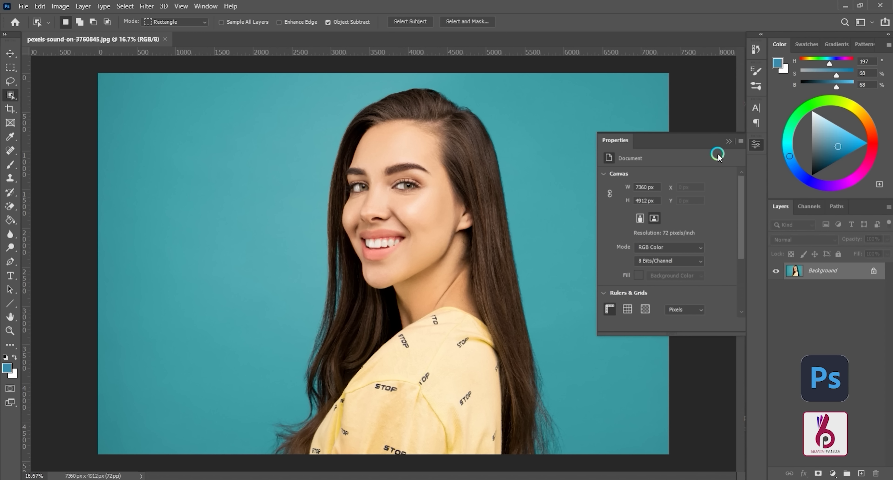
Collapse the Properties panel, and unlock the portrait's Background layer for editing with the Move tool.
{"action": "left_click", "coordinate": [727, 147]}
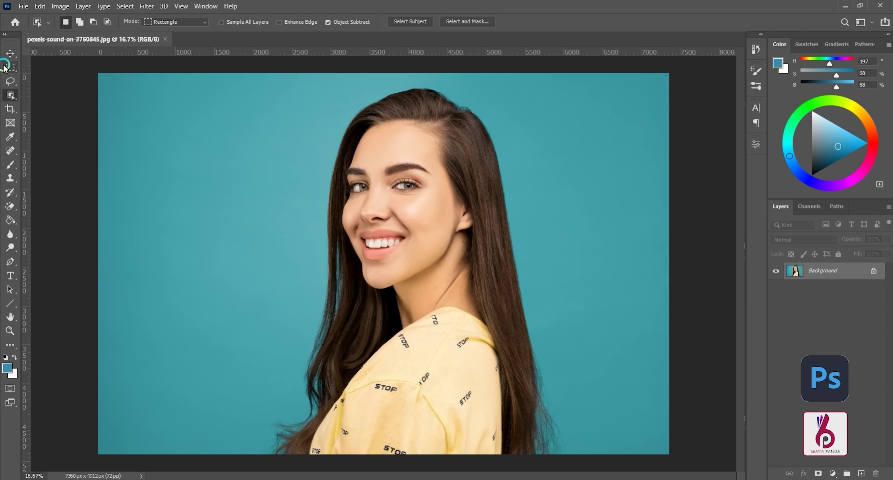
{"action": "left_click", "coordinate": [7, 55]}
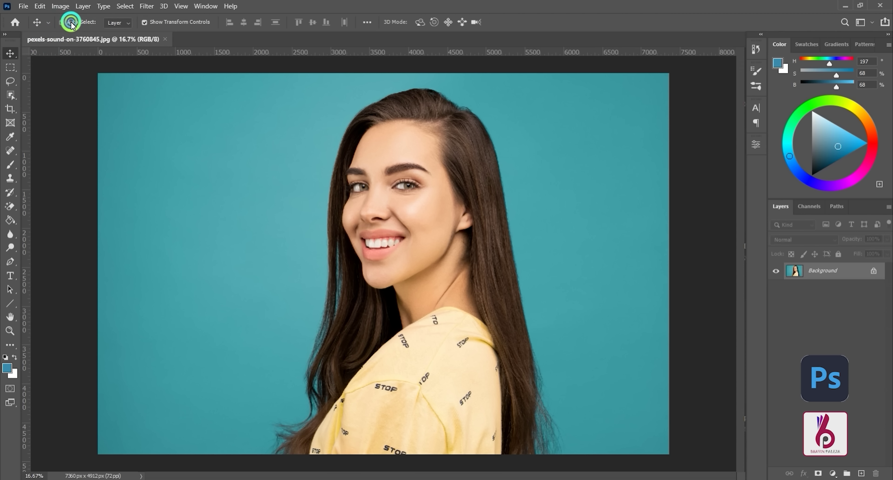
{"action": "left_click", "coordinate": [144, 22]}
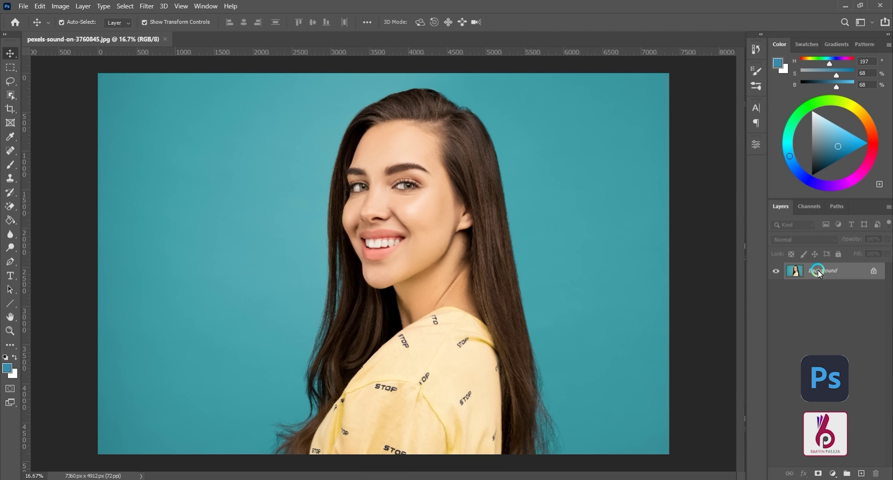
{"action": "left_click_drag", "start_coordinate": [427, 256], "coordinate": [334, 152]}
{"action": "left_click", "coordinate": [573, 214]}
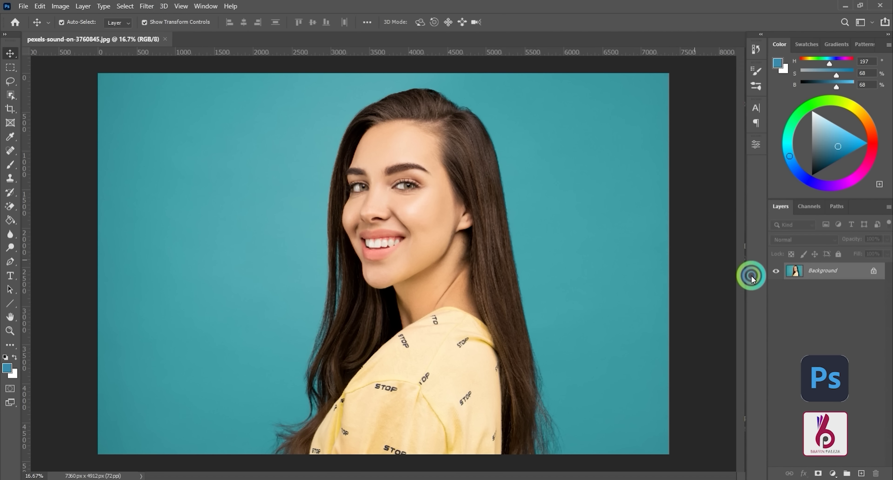
{"action": "left_click", "coordinate": [871, 273]}
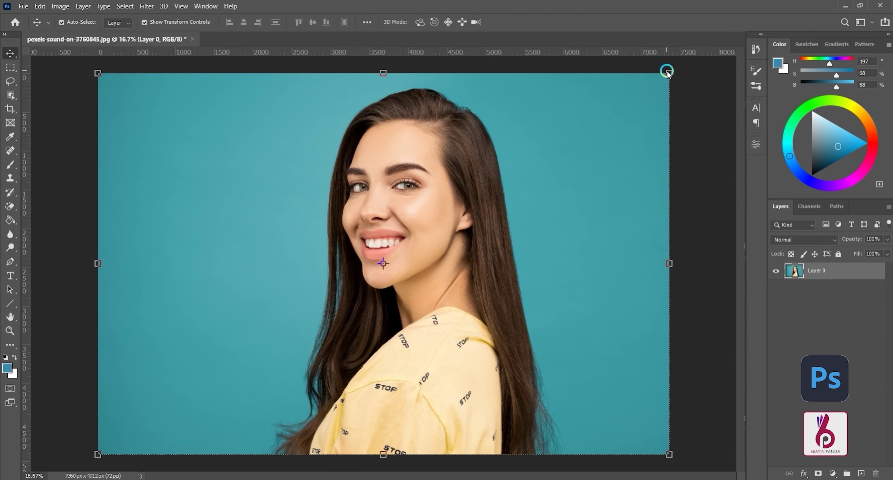
Try scaling the portrait layer down to about 73% around its centre, and cancel the transform.
{"action": "left_click_drag", "start_coordinate": [669, 72], "coordinate": [519, 178]}
{"action": "left_click_drag", "start_coordinate": [368, 293], "coordinate": [474, 184]}
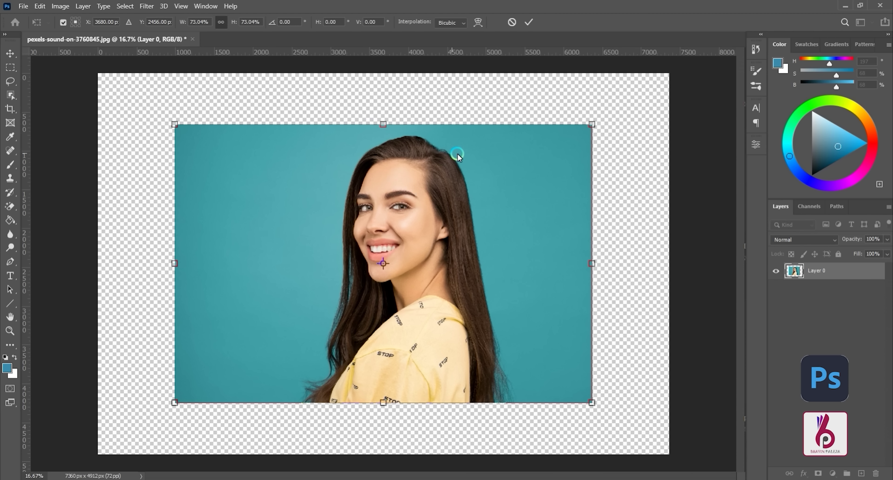
{"action": "left_click", "coordinate": [508, 22]}
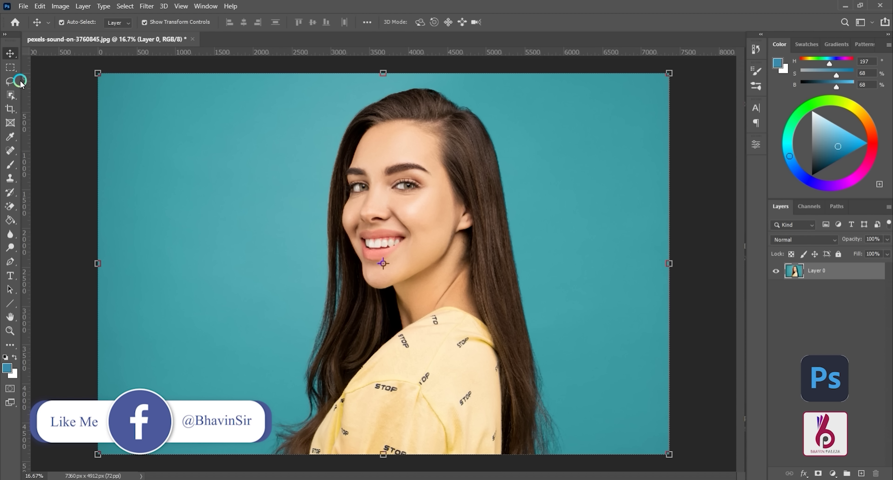
Draw a custom artboard about 1175 × 1907 px over the teal background beside the woman's hair with the Artboard tool.
{"action": "right_click", "coordinate": [10, 53]}
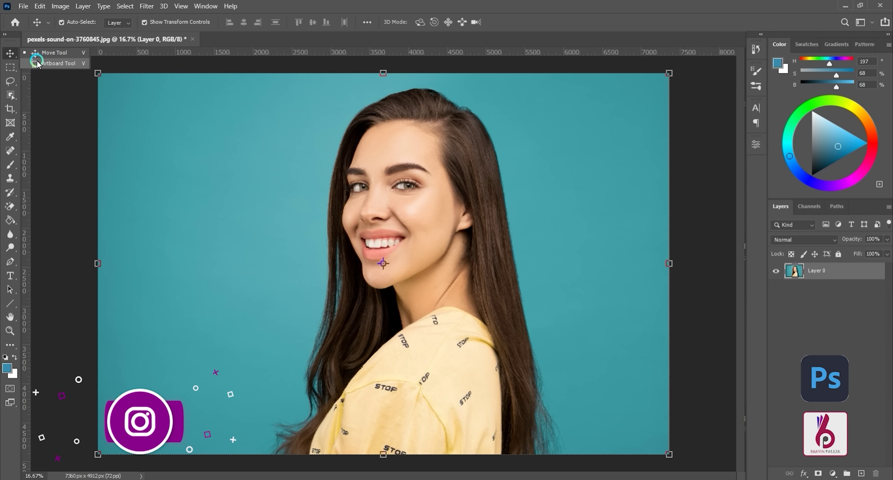
{"action": "left_click", "coordinate": [44, 63]}
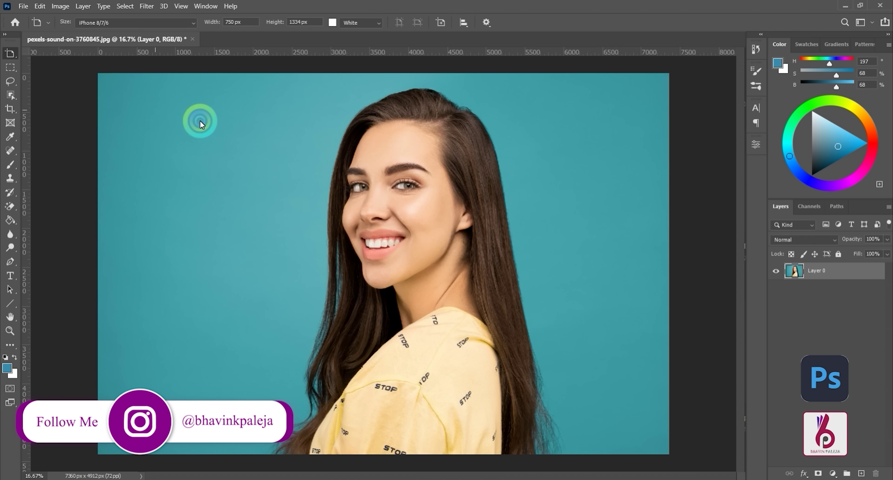
{"action": "left_click_drag", "start_coordinate": [497, 112], "coordinate": [588, 260]}
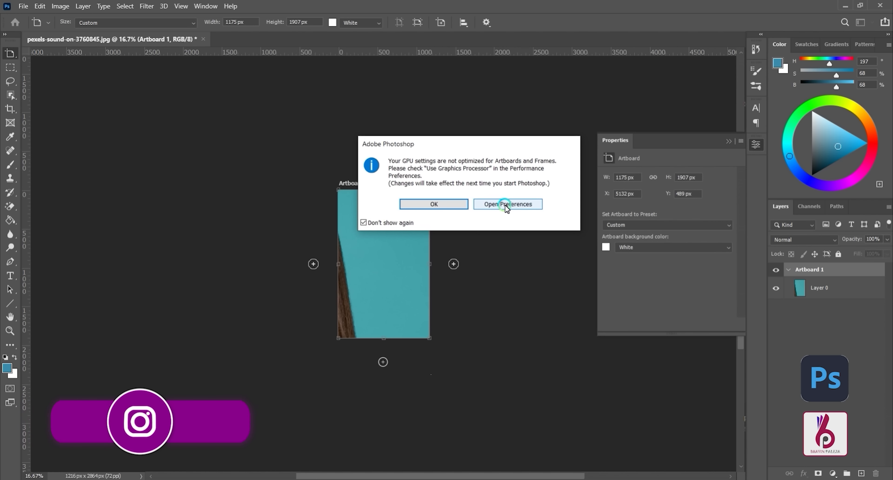
{"action": "left_click", "coordinate": [454, 205]}
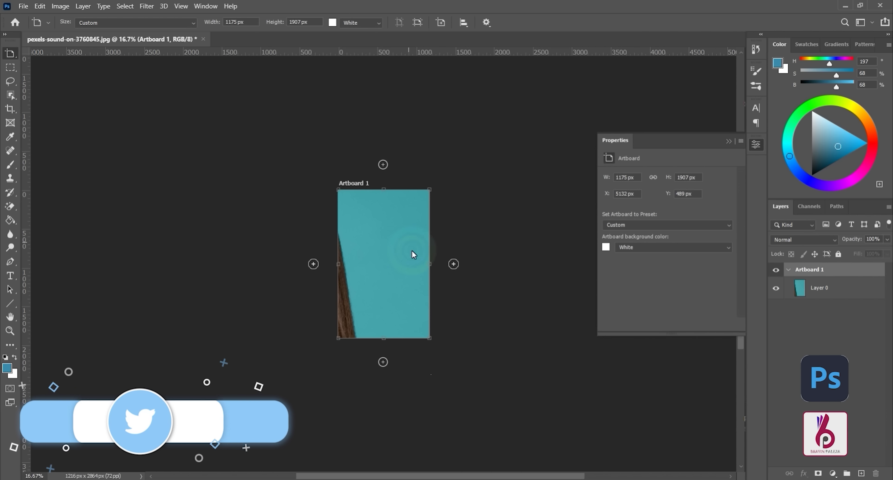
Add a second artboard to the right of the first, and undo the creation of both artboards.
{"action": "left_click", "coordinate": [452, 264]}
{"action": "left_click", "coordinate": [407, 237]}
{"action": "left_click", "coordinate": [375, 235]}
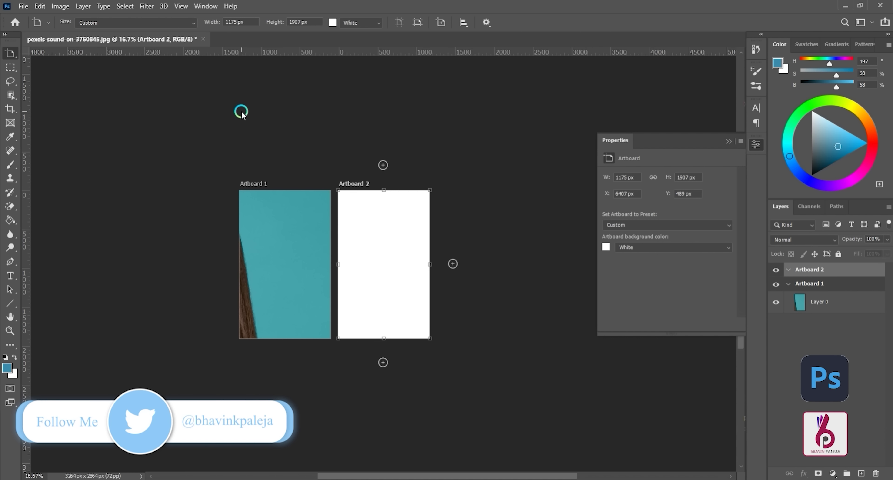
{"action": "key", "text": "ctrl+z"}
{"action": "key", "text": "ctrl+z"}
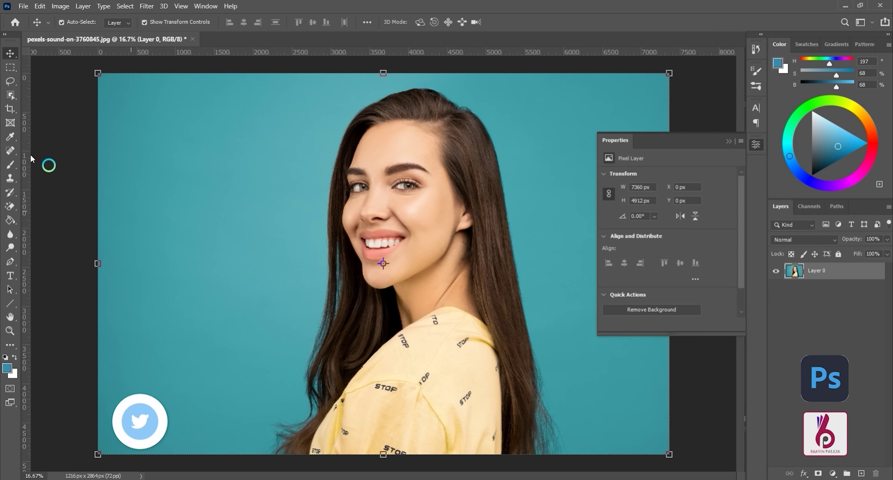
Select a rectangle about 2298 × 2826 px around the woman's face, and copy and paste it as a new layer.
{"action": "left_click", "coordinate": [8, 70]}
{"action": "left_click", "coordinate": [327, 136]}
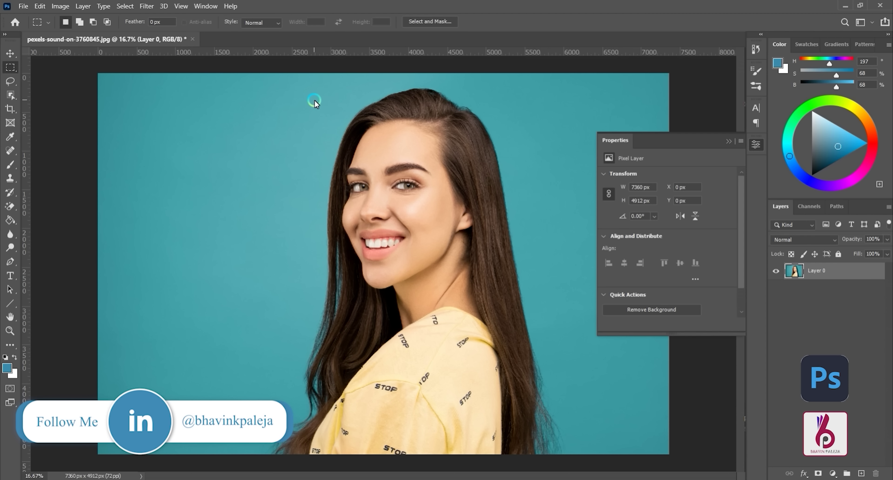
{"action": "left_click_drag", "start_coordinate": [315, 103], "coordinate": [492, 318]}
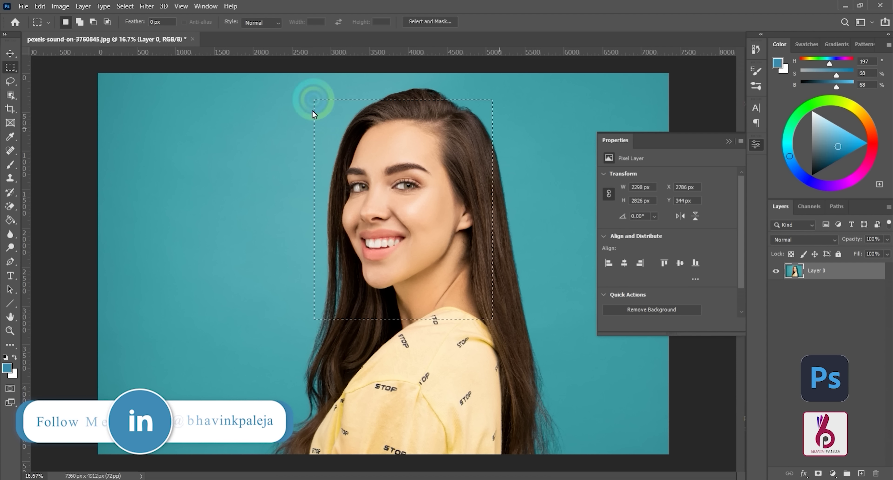
{"action": "left_click", "coordinate": [45, 7]}
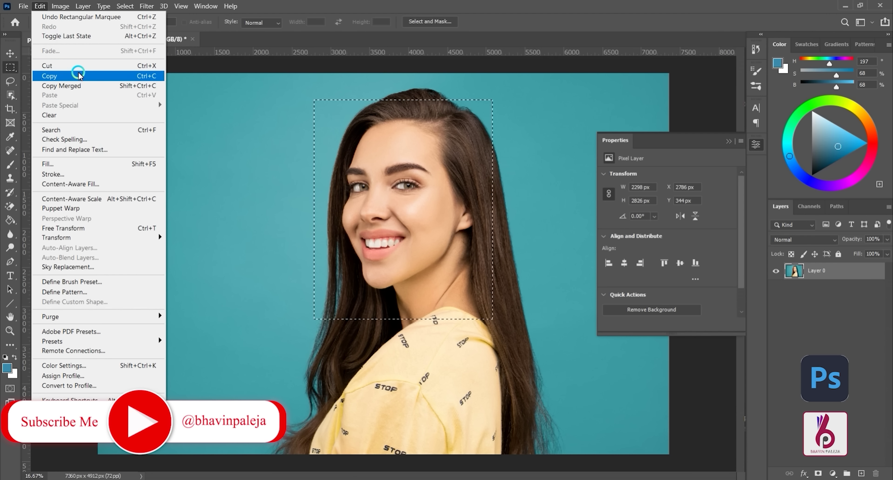
{"action": "left_click", "coordinate": [74, 76]}
{"action": "left_click", "coordinate": [40, 6]}
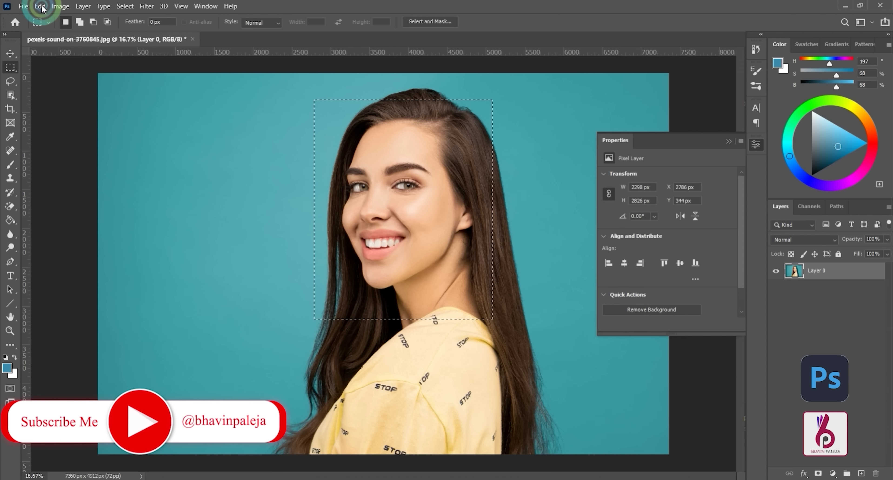
{"action": "left_click", "coordinate": [57, 99]}
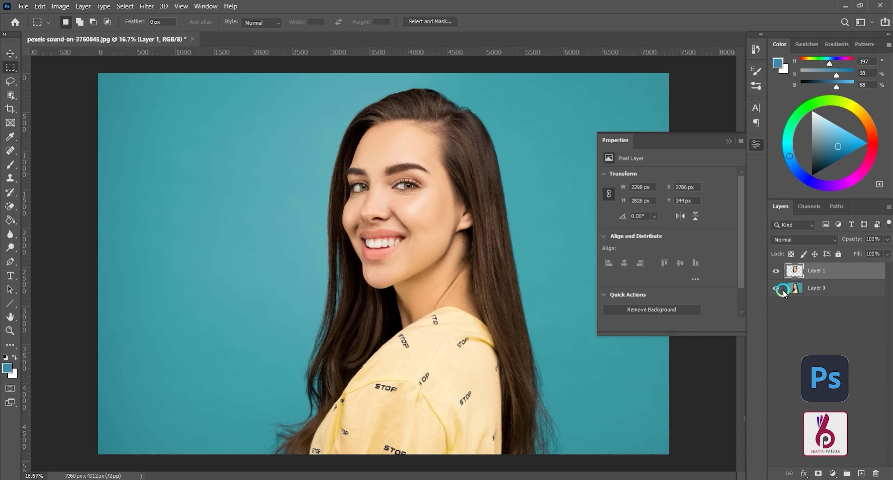
Check the pasted rectangular piece by briefly hiding Layer 0, and delete the pasted layer.
{"action": "left_click", "coordinate": [776, 288]}
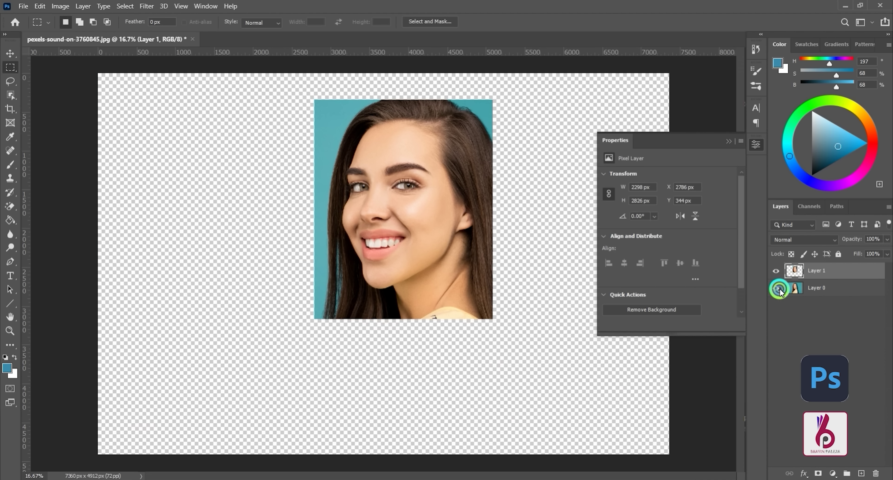
{"action": "left_click", "coordinate": [776, 288]}
{"action": "left_click_drag", "start_coordinate": [842, 277], "coordinate": [883, 473]}
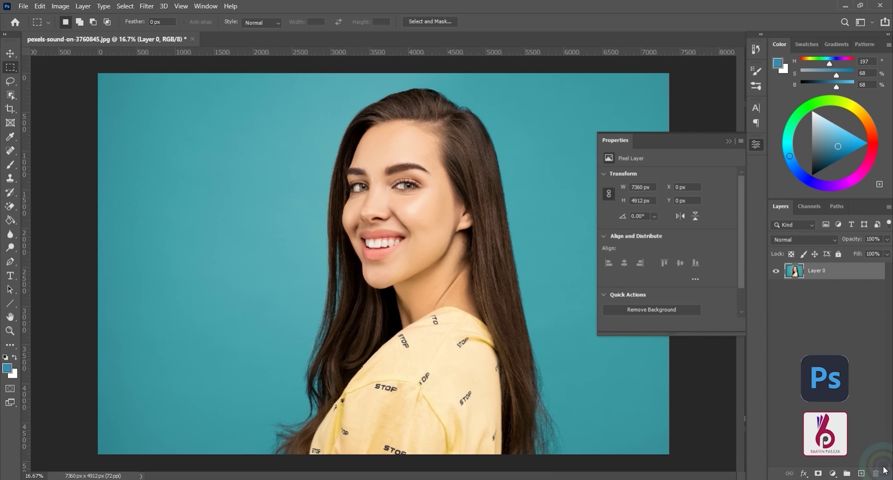
{"action": "left_click", "coordinate": [555, 255]}
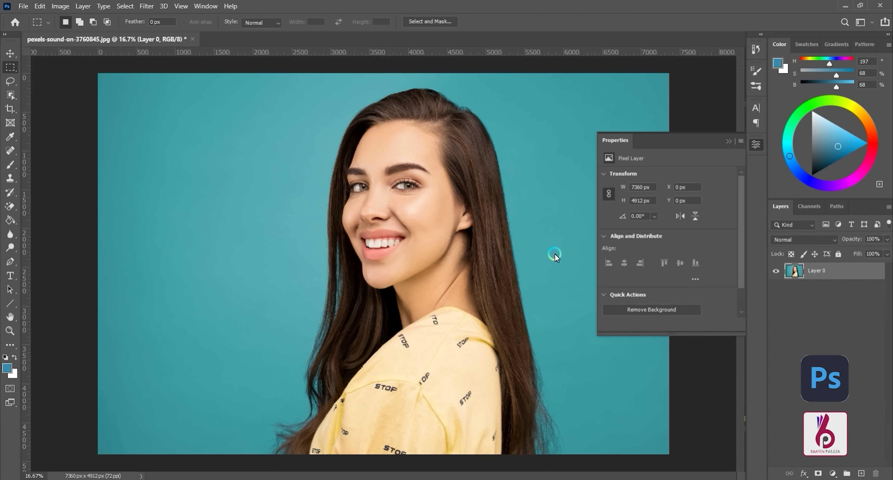
Select an ellipse about 2856 × 2790 px around the woman's face, and copy and paste it as a new layer.
{"action": "left_click", "coordinate": [9, 68]}
{"action": "left_click", "coordinate": [42, 78]}
{"action": "left_click", "coordinate": [290, 111]}
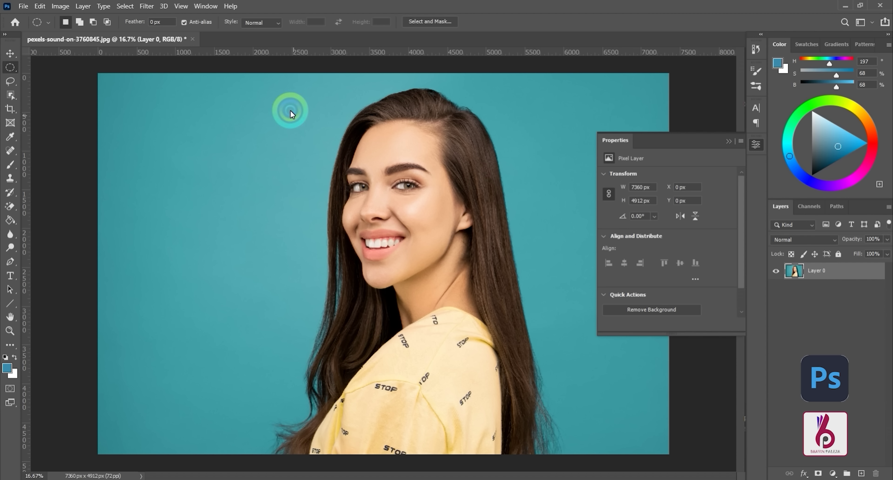
{"action": "left_click_drag", "start_coordinate": [290, 111], "coordinate": [508, 316]}
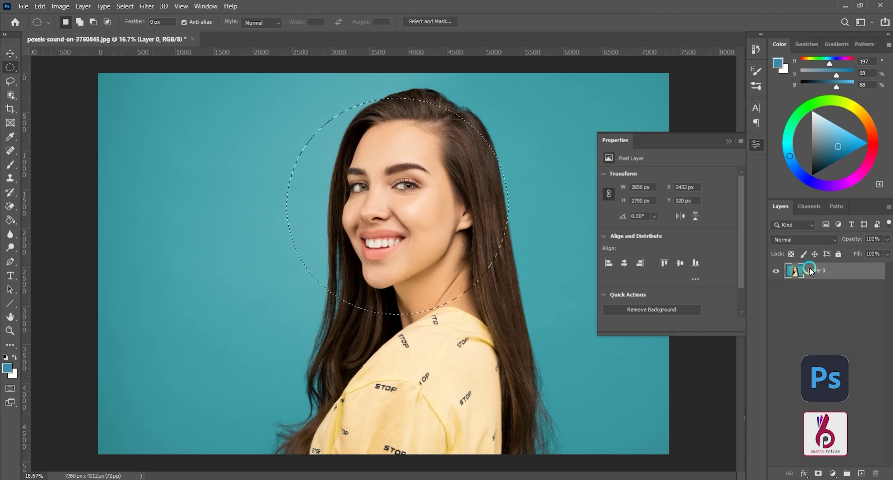
{"action": "left_click", "coordinate": [41, 6]}
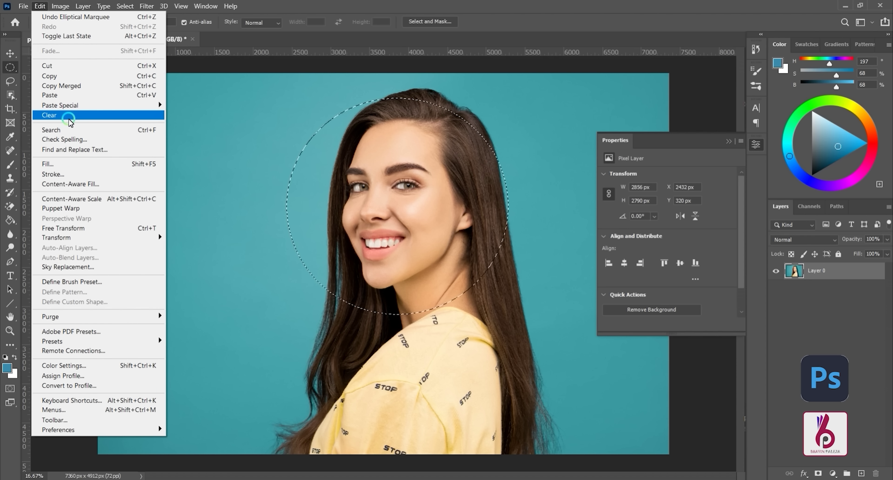
{"action": "left_click", "coordinate": [77, 87]}
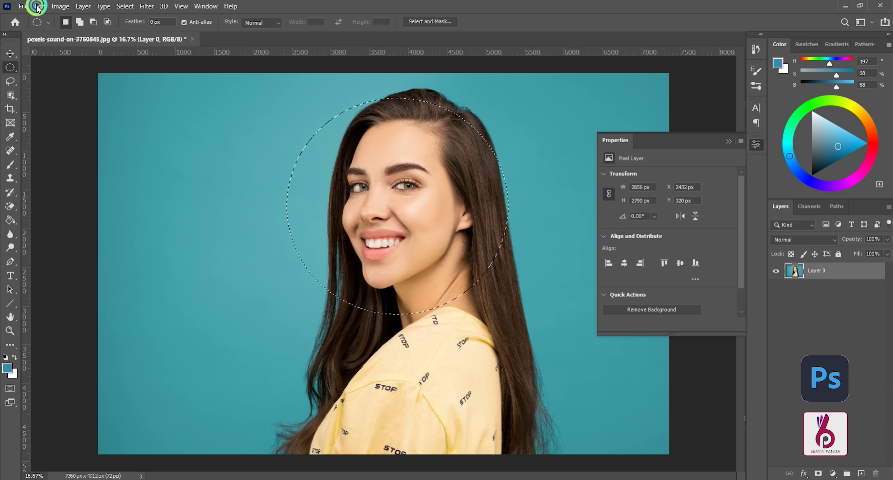
{"action": "left_click", "coordinate": [37, 7]}
{"action": "left_click", "coordinate": [59, 105]}
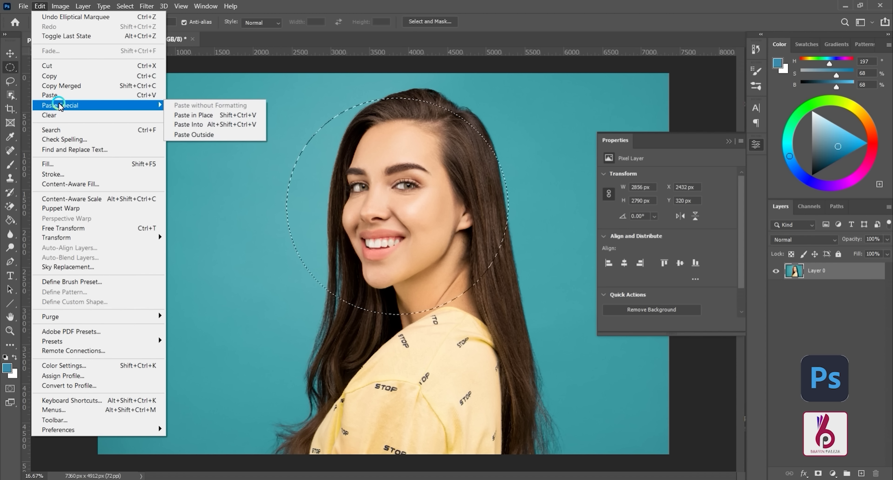
{"action": "left_click", "coordinate": [59, 94]}
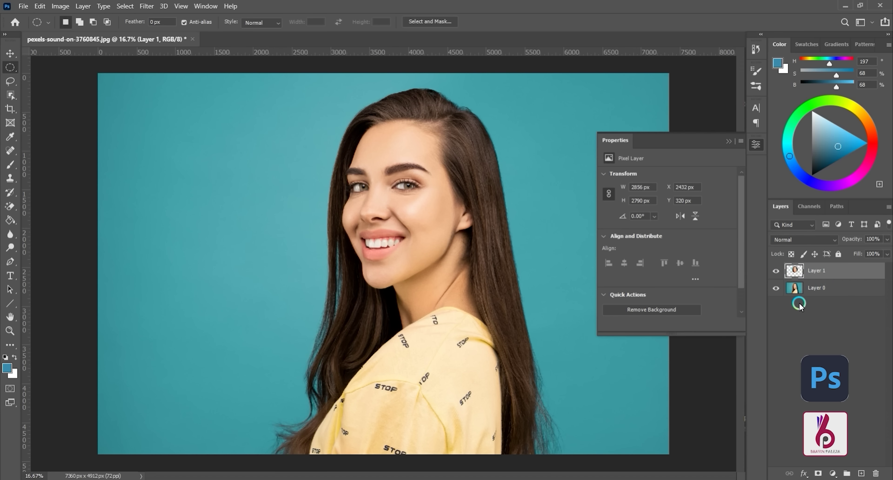
Check the pasted elliptical piece by toggling Layer 0's visibility, and delete the pasted layer.
{"action": "left_click", "coordinate": [776, 288]}
{"action": "left_click", "coordinate": [776, 288]}
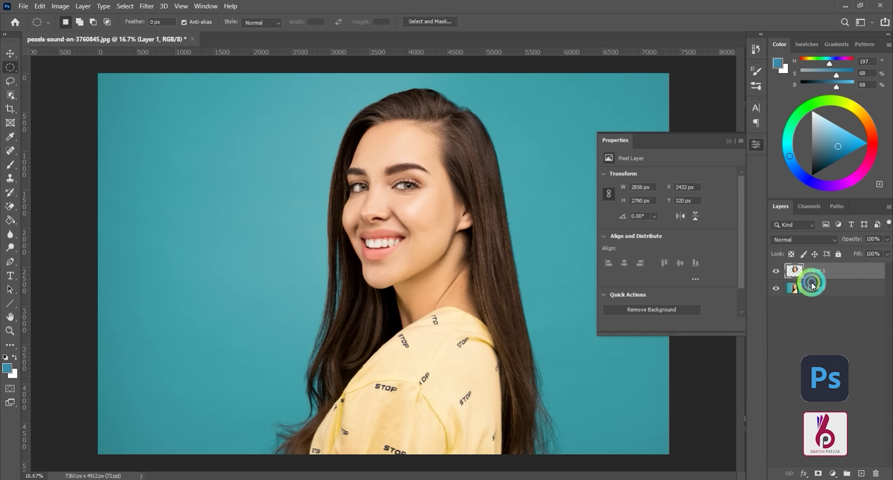
{"action": "left_click_drag", "start_coordinate": [827, 273], "coordinate": [873, 472]}
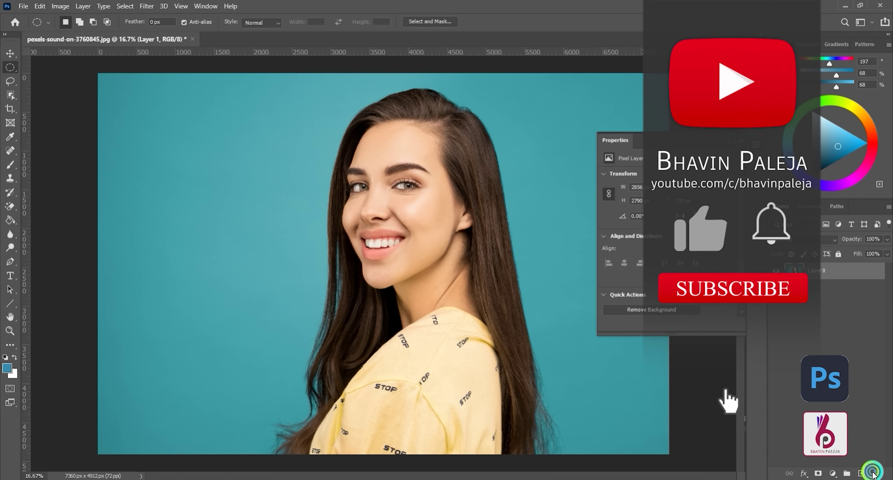
Copy a freehand lasso selection about 3018 × 4211 px around the woman to a new layer, and hide Layer 0.
{"action": "left_click", "coordinate": [9, 80]}
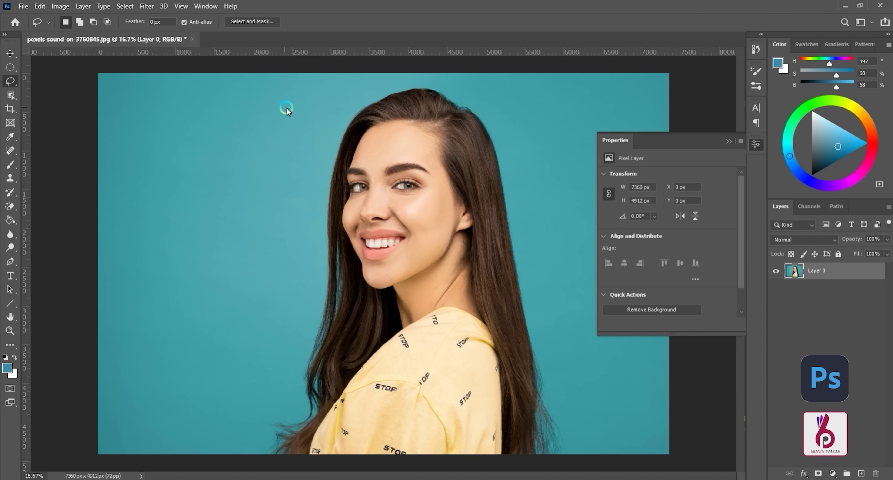
{"action": "mouse_move", "coordinate": [340, 110]}
{"action": "left_mouse_down"}
{"action": "mouse_move", "coordinate": [297, 289]}
{"action": "mouse_move", "coordinate": [295, 360]}
{"action": "mouse_move", "coordinate": [326, 398]}
{"action": "mouse_move", "coordinate": [434, 385]}
{"action": "mouse_move", "coordinate": [508, 361]}
{"action": "mouse_move", "coordinate": [528, 310]}
{"action": "mouse_move", "coordinate": [519, 160]}
{"action": "mouse_move", "coordinate": [484, 93]}
{"action": "mouse_move", "coordinate": [409, 79]}
{"action": "mouse_move", "coordinate": [349, 99]}
{"action": "left_mouse_up"}
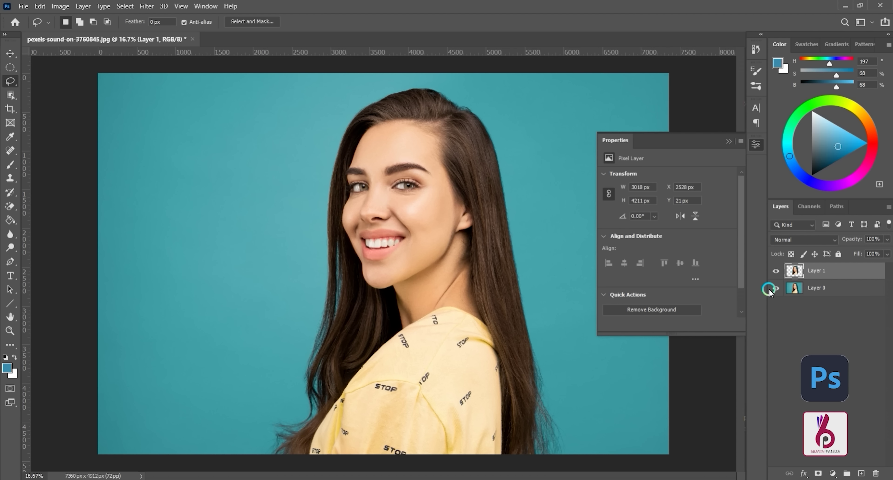
{"action": "left_click", "coordinate": [768, 290]}
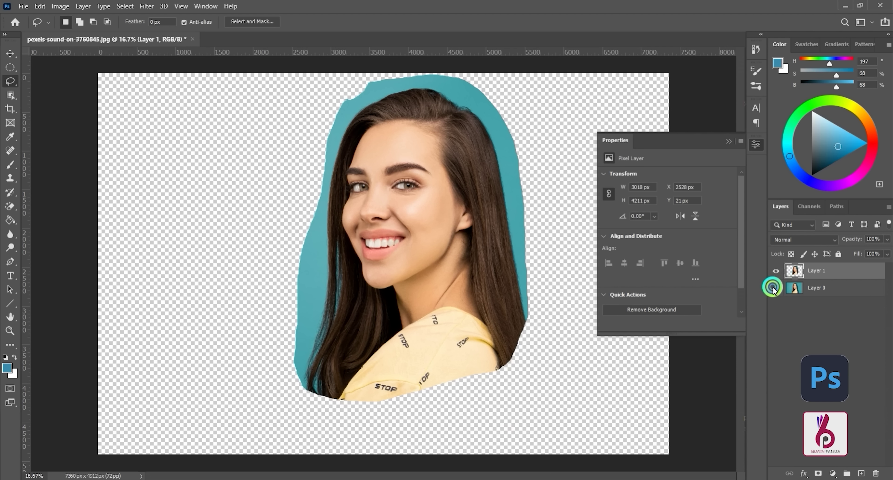
Show Layer 0 again and delete the layer holding the freehand lasso cutout.
{"action": "left_click", "coordinate": [773, 289]}
{"action": "left_click_drag", "start_coordinate": [847, 273], "coordinate": [879, 472]}
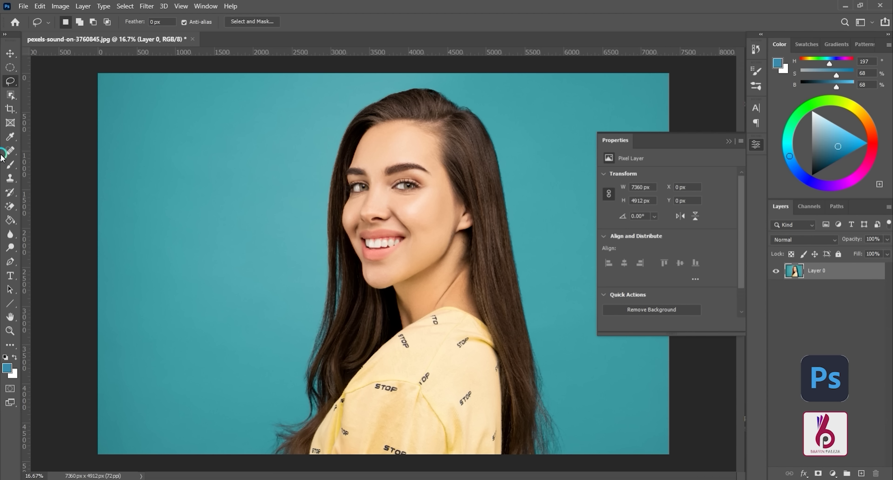
Outline the woman with the Polygonal Lasso as a closed selection about 3342 × 4900 px, and copy it to a new layer.
{"action": "right_click", "coordinate": [10, 81]}
{"action": "left_click", "coordinate": [45, 90]}
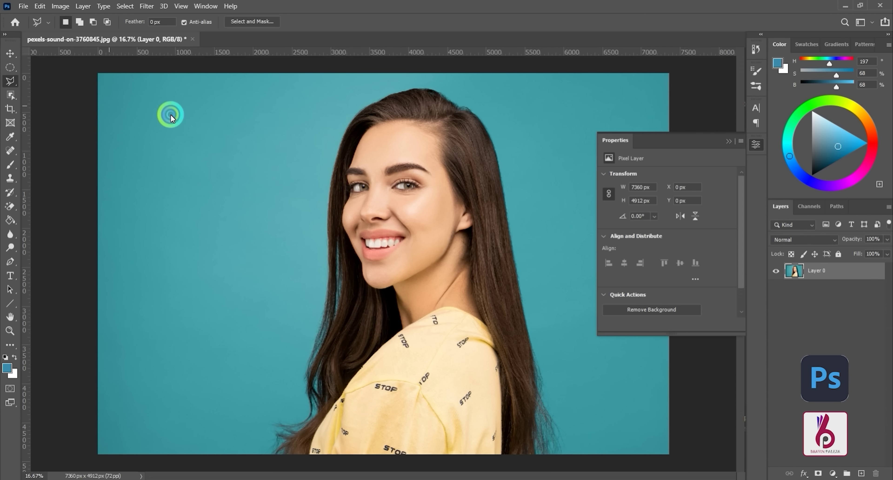
{"action": "left_click", "coordinate": [277, 455]}
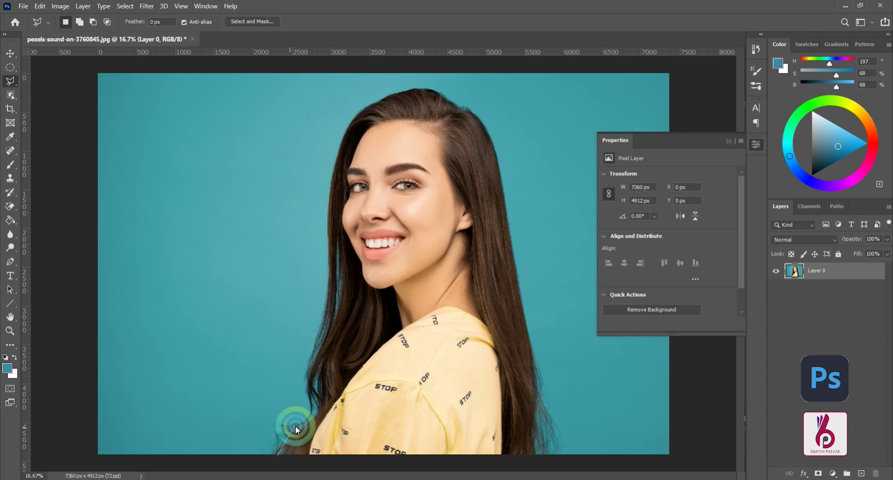
{"action": "left_click", "coordinate": [312, 416]}
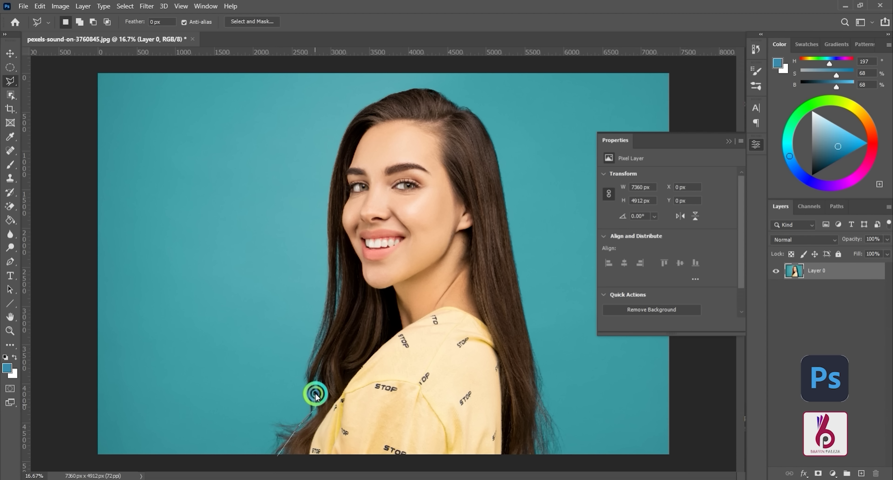
{"action": "left_click", "coordinate": [302, 383]}
{"action": "left_click", "coordinate": [314, 340]}
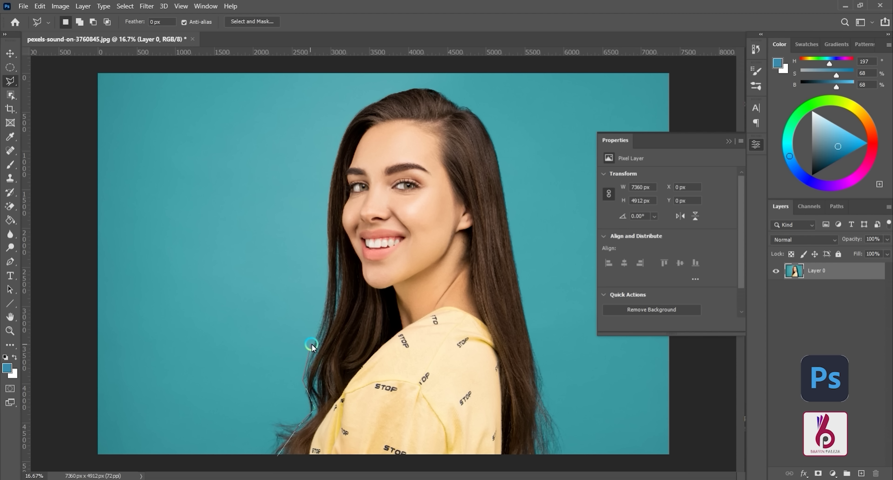
{"action": "left_click", "coordinate": [324, 329]}
{"action": "left_click", "coordinate": [326, 313]}
{"action": "left_click", "coordinate": [329, 281]}
{"action": "left_click", "coordinate": [330, 269]}
{"action": "left_click", "coordinate": [329, 229]}
{"action": "left_click", "coordinate": [328, 192]}
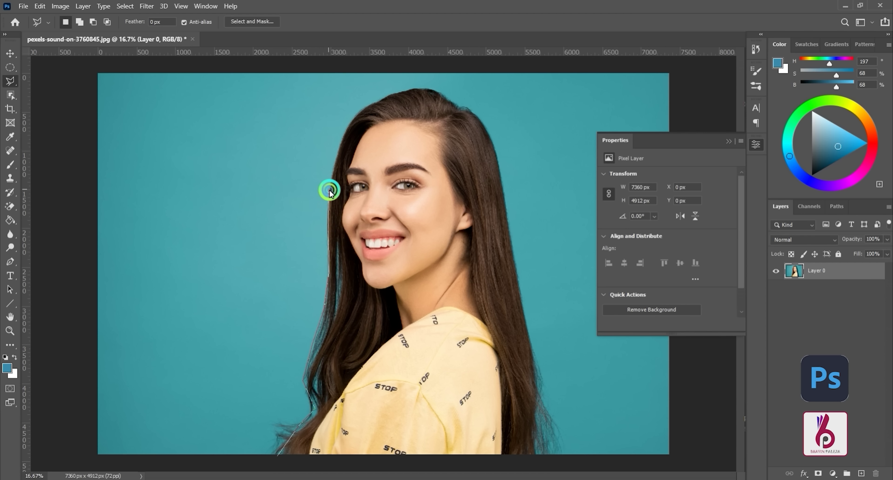
{"action": "left_click", "coordinate": [336, 163]}
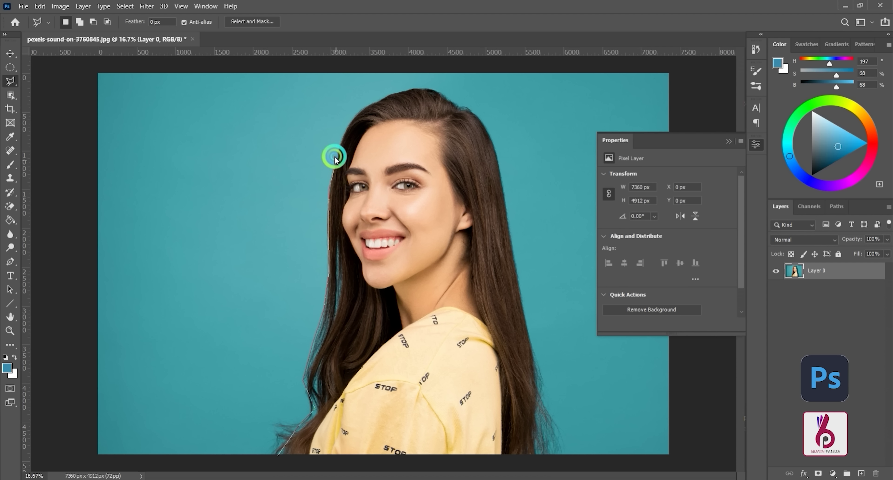
{"action": "left_click", "coordinate": [343, 135]}
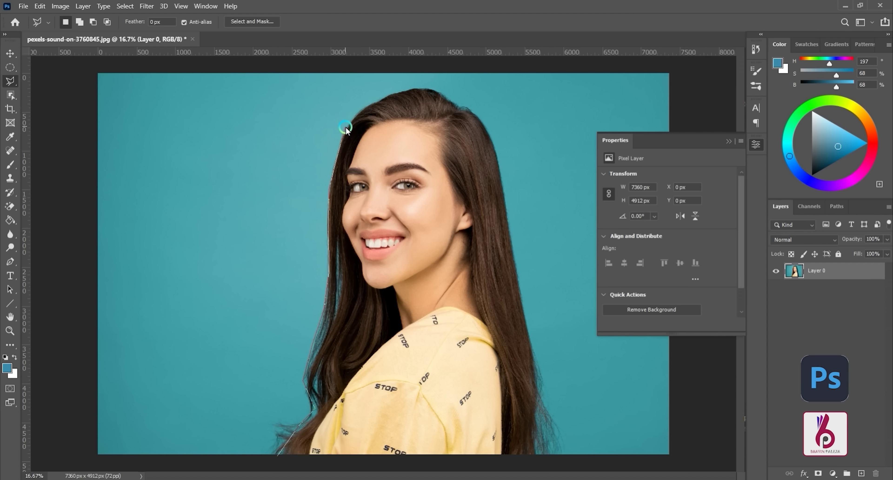
{"action": "left_click", "coordinate": [357, 111]}
{"action": "left_click", "coordinate": [374, 102]}
{"action": "left_click", "coordinate": [378, 99]}
{"action": "left_click", "coordinate": [394, 93]}
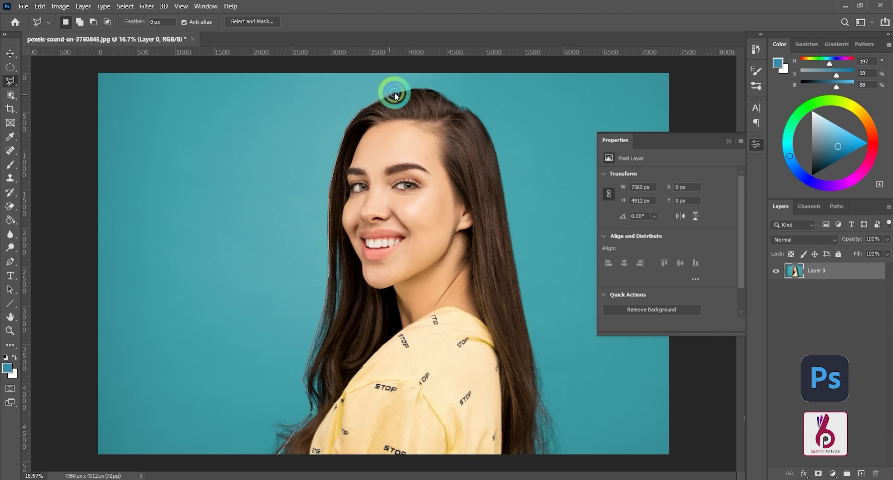
{"action": "left_click", "coordinate": [412, 87]}
{"action": "left_click", "coordinate": [427, 89]}
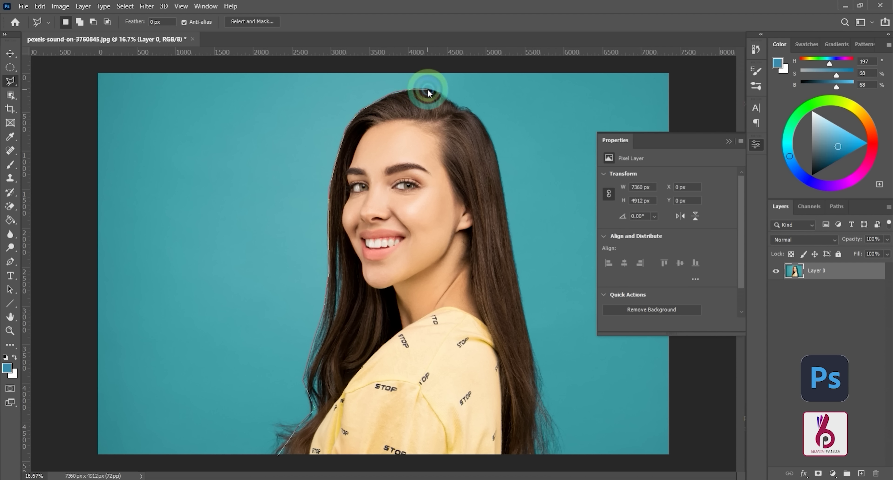
{"action": "left_click", "coordinate": [441, 95]}
{"action": "left_click", "coordinate": [457, 105]}
{"action": "left_click", "coordinate": [464, 106]}
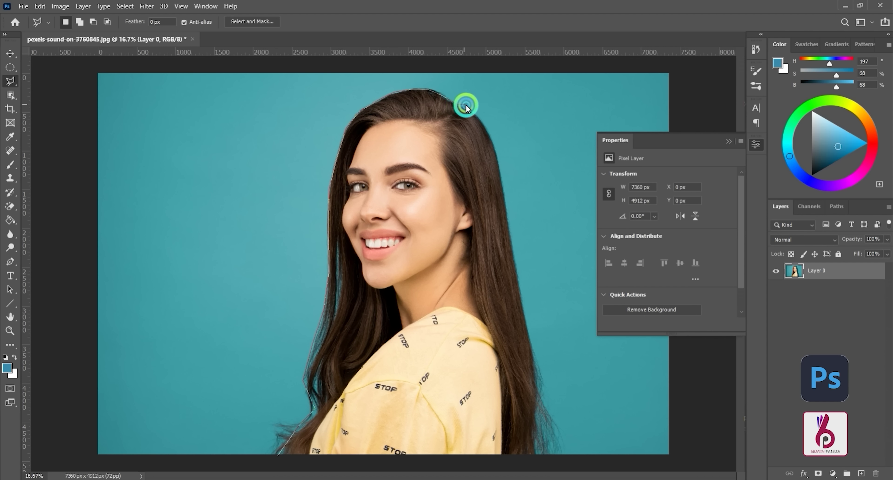
{"action": "left_click", "coordinate": [474, 112]}
{"action": "left_click", "coordinate": [489, 141]}
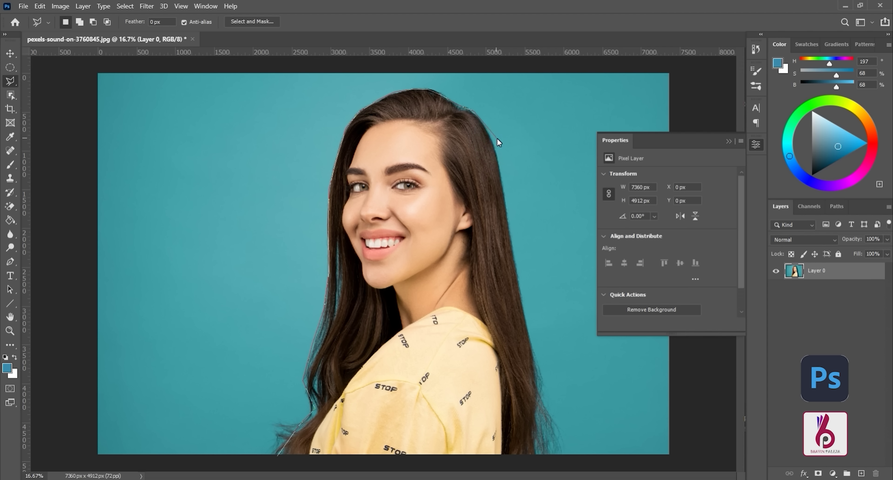
{"action": "left_click", "coordinate": [492, 144]}
{"action": "left_click", "coordinate": [497, 157]}
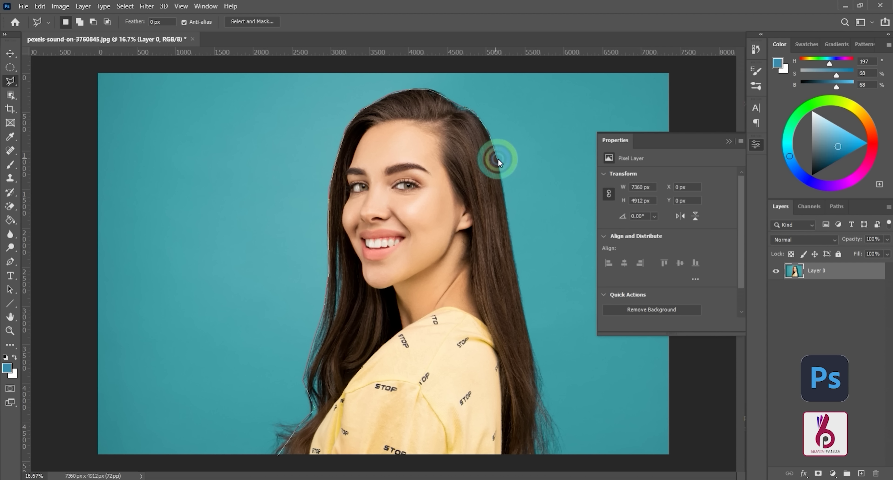
{"action": "left_click", "coordinate": [507, 217]}
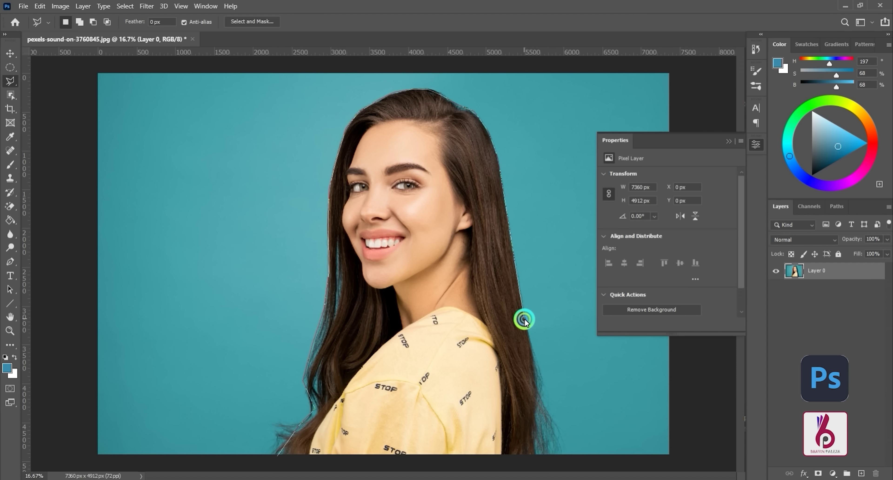
{"action": "left_click", "coordinate": [535, 365]}
{"action": "left_click", "coordinate": [536, 365]}
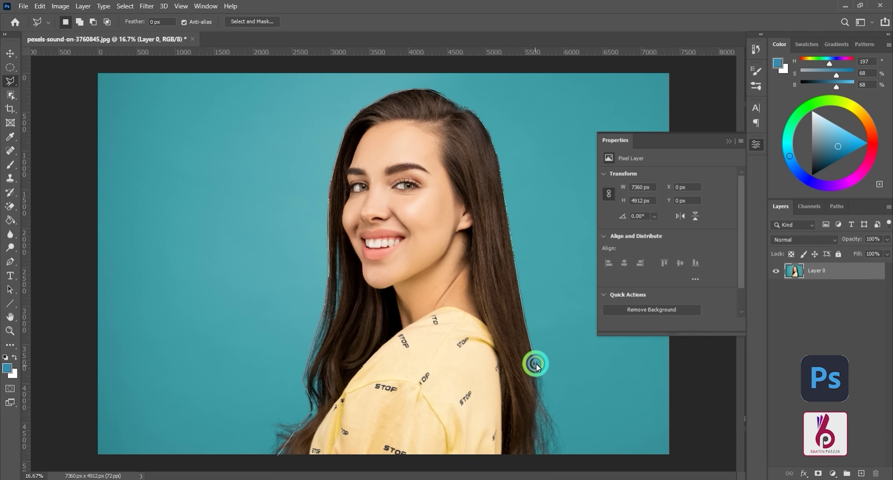
{"action": "left_click", "coordinate": [538, 413]}
{"action": "left_click", "coordinate": [540, 449]}
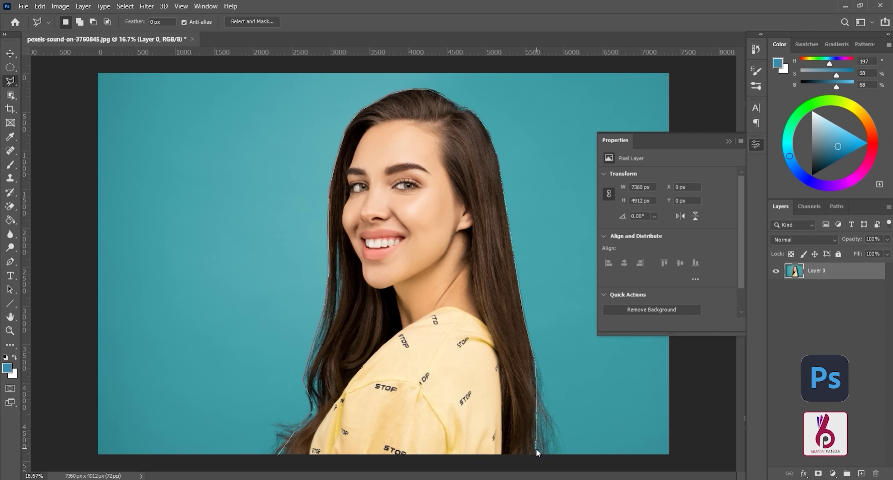
{"action": "left_click", "coordinate": [534, 466]}
{"action": "left_click", "coordinate": [455, 479]}
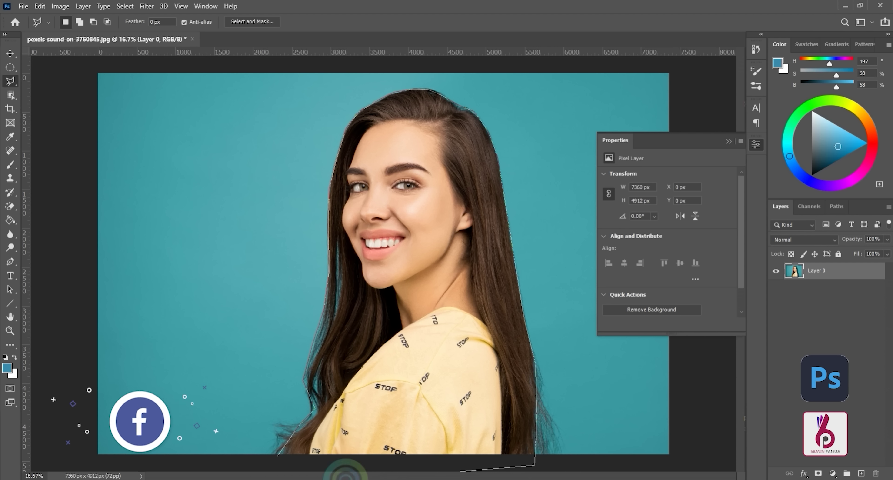
{"action": "left_click", "coordinate": [288, 469]}
{"action": "left_click", "coordinate": [275, 462]}
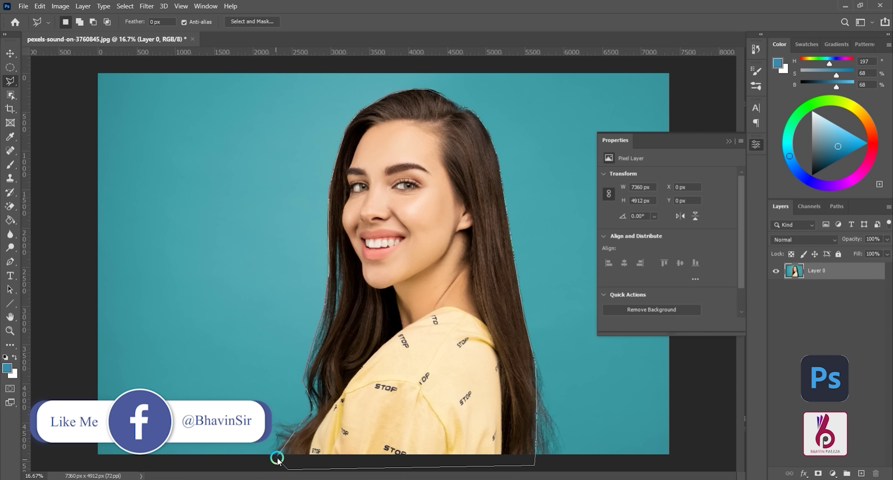
{"action": "left_click", "coordinate": [277, 458]}
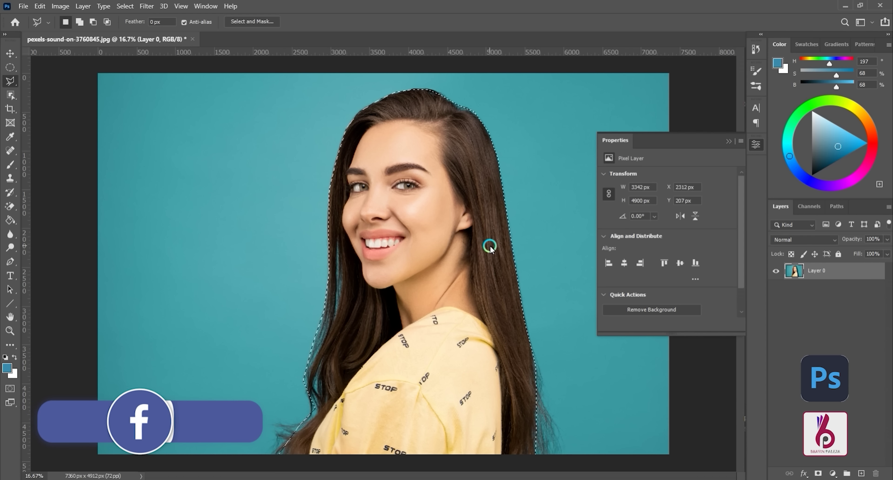
{"action": "key", "text": "ctrl+j"}
Check the polygonal cutout by toggling Layer 0's visibility, and delete the copied layer.
{"action": "left_click", "coordinate": [776, 288]}
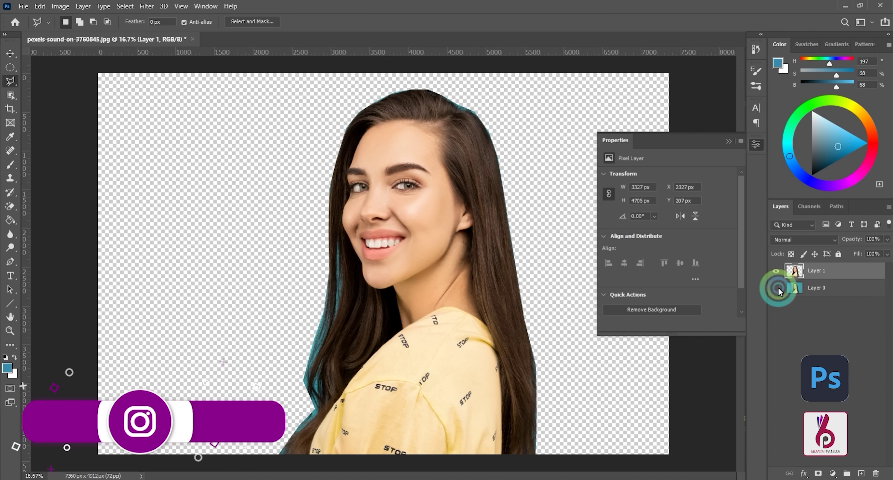
{"action": "left_click", "coordinate": [776, 288]}
{"action": "left_click_drag", "start_coordinate": [813, 270], "coordinate": [889, 477]}
{"action": "left_click", "coordinate": [876, 473]}
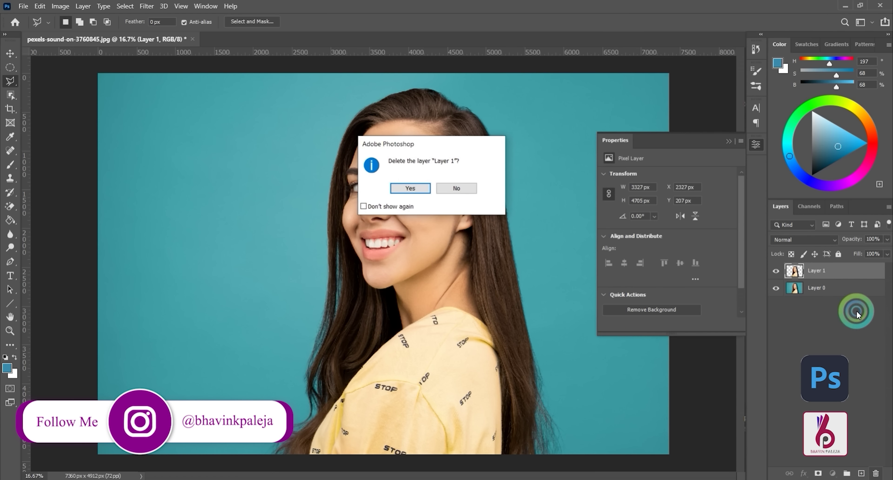
{"action": "left_click", "coordinate": [412, 190]}
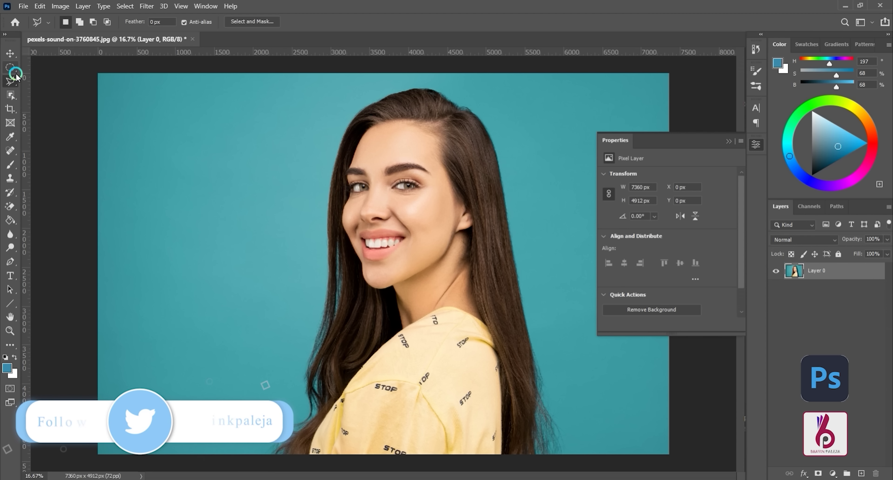
Trace the woman's outline with the Magnetic Lasso and copy the selection, about 3404 × 4715 px, to a new layer.
{"action": "right_click", "coordinate": [11, 80]}
{"action": "left_click", "coordinate": [51, 102]}
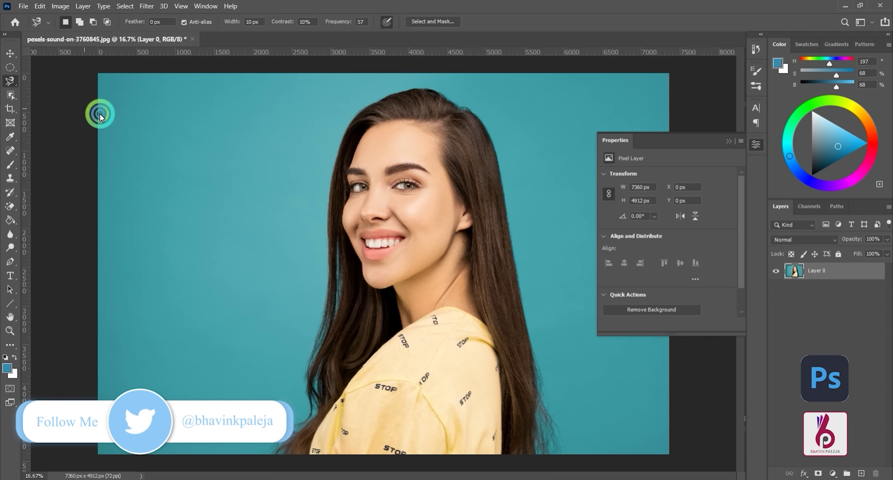
{"action": "left_click", "coordinate": [276, 449]}
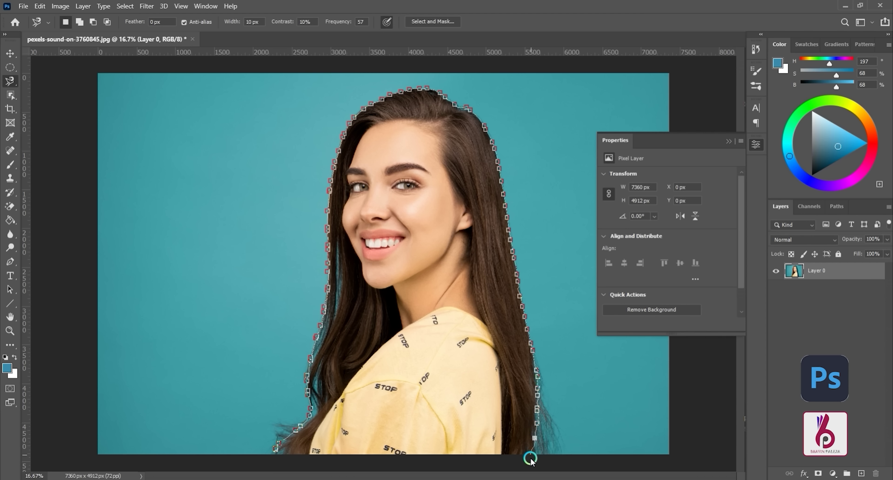
{"action": "left_click", "coordinate": [534, 472]}
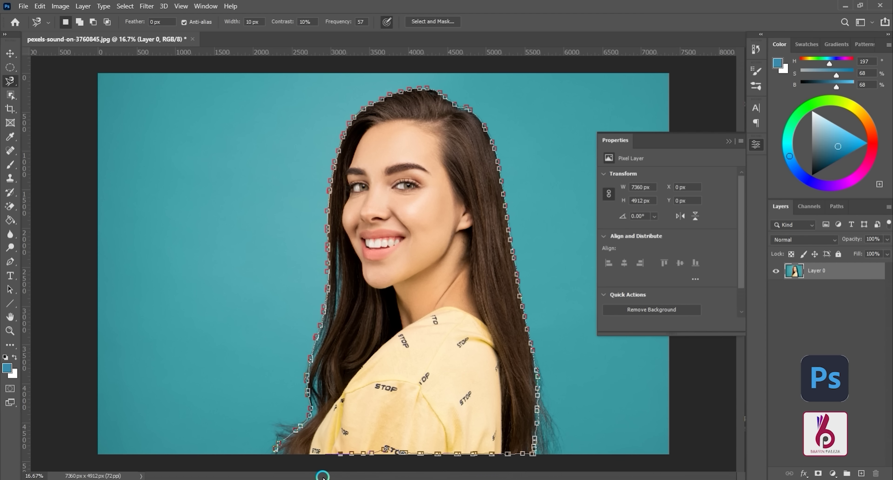
{"action": "left_click", "coordinate": [275, 451]}
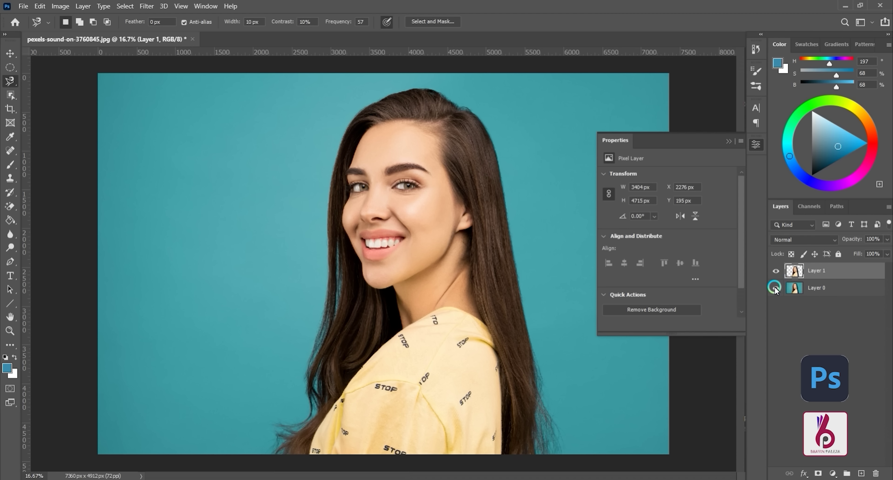
Check the magnetic lasso cutout by briefly hiding Layer 0, and delete the copied layer.
{"action": "left_click", "coordinate": [773, 288]}
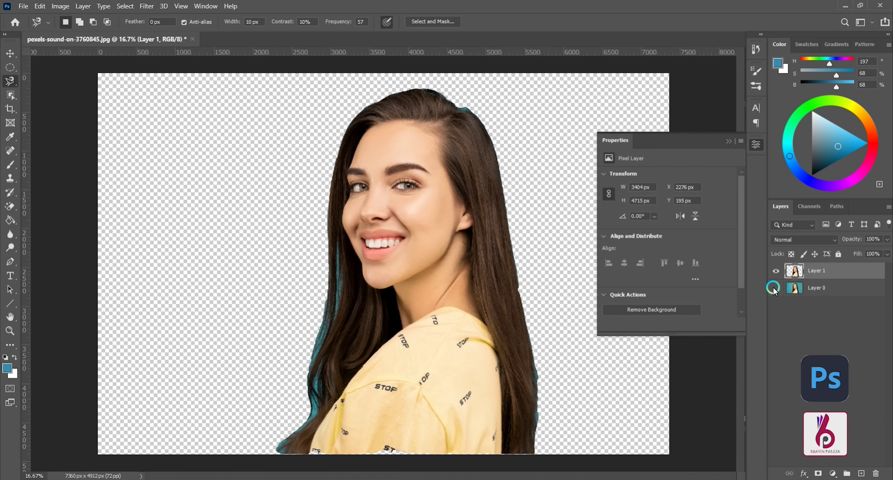
{"action": "left_click", "coordinate": [774, 287]}
{"action": "left_click_drag", "start_coordinate": [816, 278], "coordinate": [875, 473]}
Select the woman with the Object Selection tool using a rectangle about 3900 × 5350 px around her, and copy her to a new layer.
{"action": "left_click", "coordinate": [11, 75]}
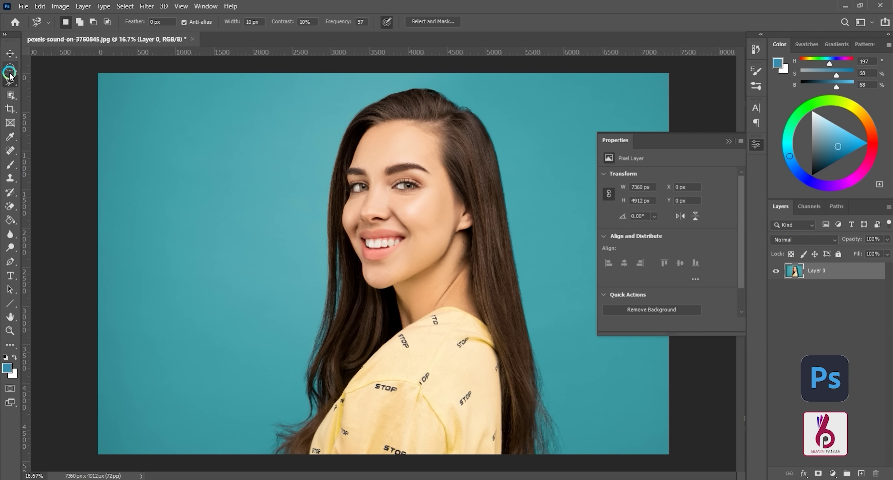
{"action": "left_click", "coordinate": [10, 92]}
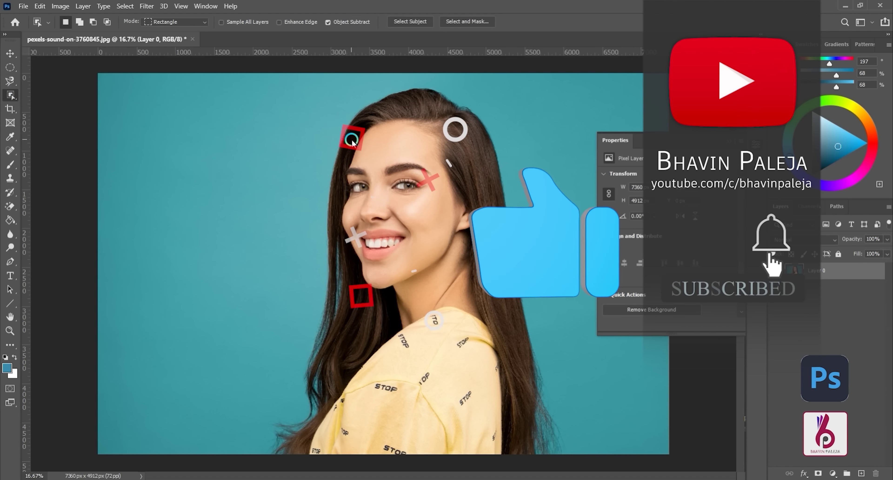
{"action": "left_click_drag", "start_coordinate": [265, 87], "coordinate": [567, 463]}
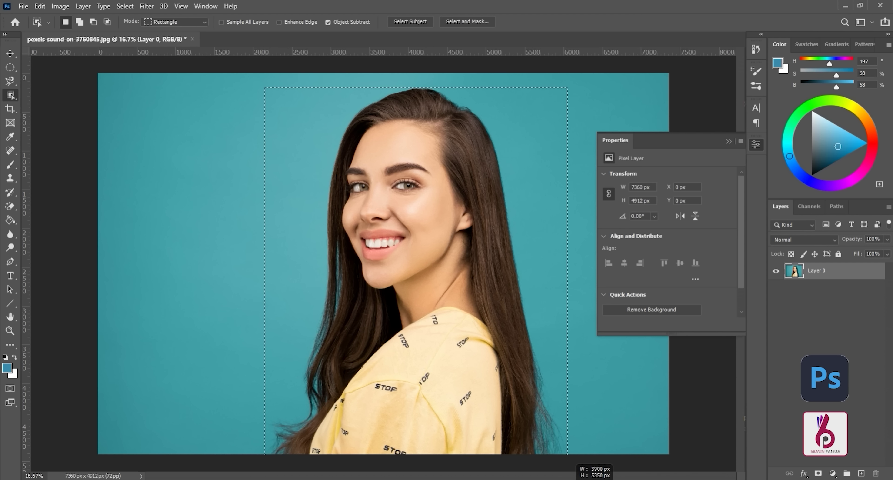
{"action": "left_click_drag", "start_coordinate": [567, 463], "coordinate": [566, 472]}
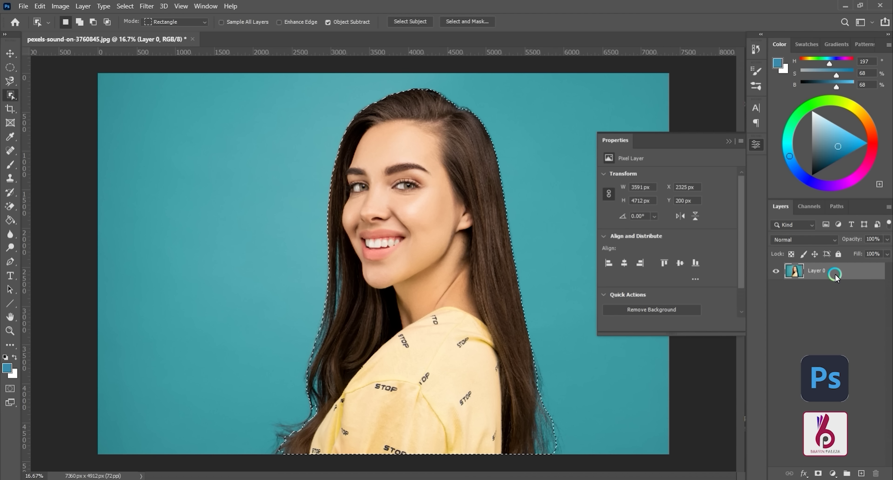
{"action": "key", "text": "ctrl+j"}
Check the object selection cutout by toggling Layer 0's visibility, and delete the copied layer.
{"action": "left_click", "coordinate": [773, 289]}
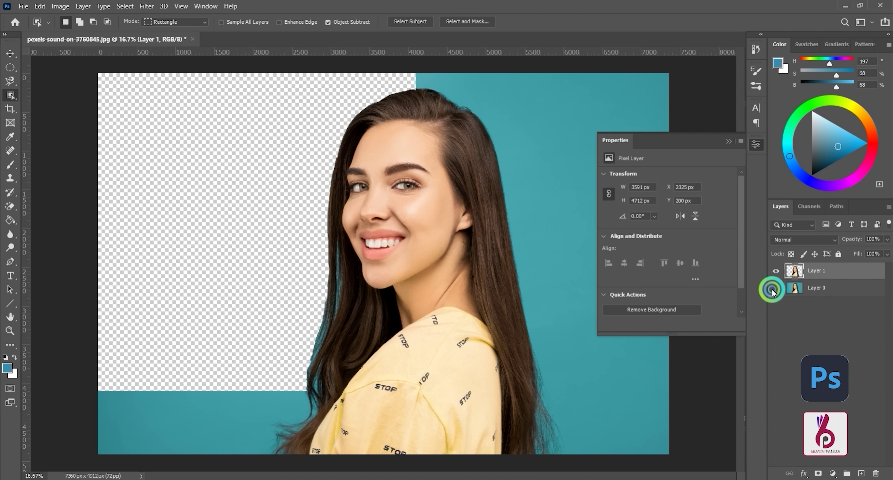
{"action": "left_click", "coordinate": [773, 289]}
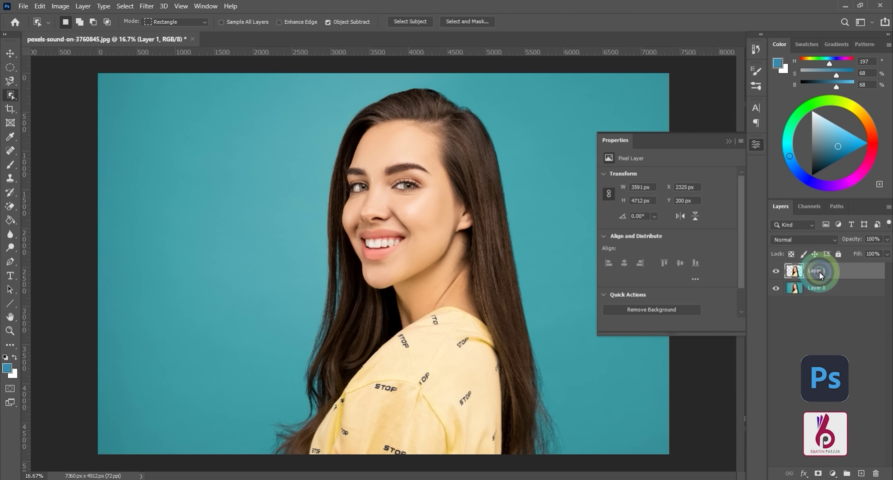
{"action": "mouse_move", "coordinate": [814, 272]}
{"action": "left_mouse_down"}
{"action": "mouse_move", "coordinate": [866, 362]}
{"action": "mouse_move", "coordinate": [875, 473]}
{"action": "left_mouse_up"}
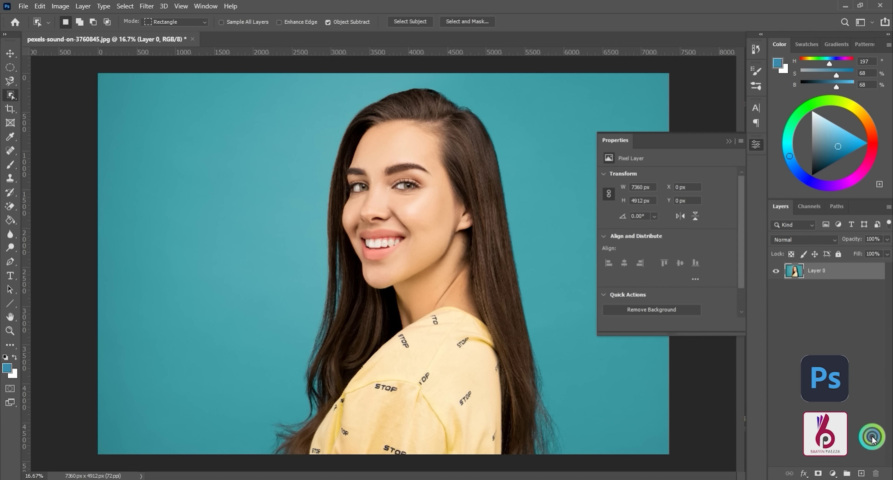
Select the whole woman with the Quick Selection tool, using a brush enlarged to 600 px.
{"action": "left_click", "coordinate": [9, 95]}
{"action": "left_click", "coordinate": [37, 101]}
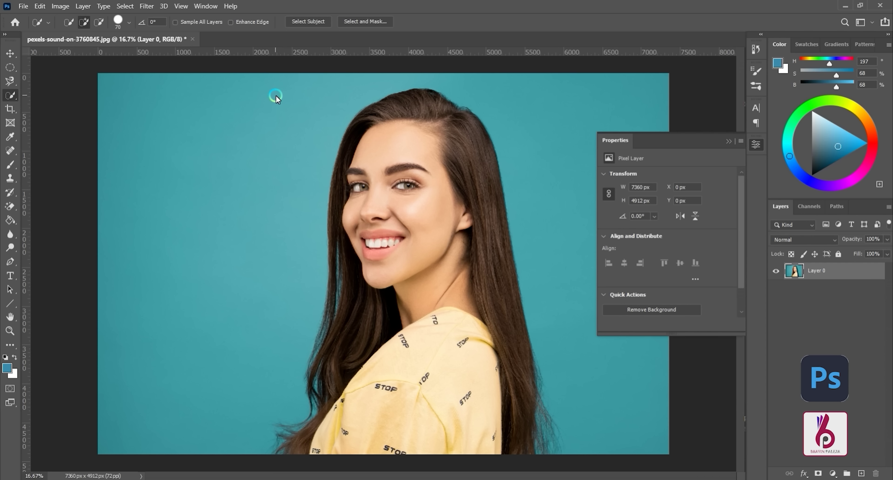
{"action": "key", "text": "bracketright"}
{"action": "key", "text": "bracketright"}
{"action": "key", "text": "bracketright"}
{"action": "key", "text": "bracketright"}
{"action": "key", "text": "bracketright"}
{"action": "mouse_move", "coordinate": [414, 126]}
{"action": "left_mouse_down"}
{"action": "mouse_move", "coordinate": [451, 164]}
{"action": "mouse_move", "coordinate": [485, 402]}
{"action": "mouse_move", "coordinate": [326, 446]}
{"action": "mouse_move", "coordinate": [355, 357]}
{"action": "left_mouse_up"}
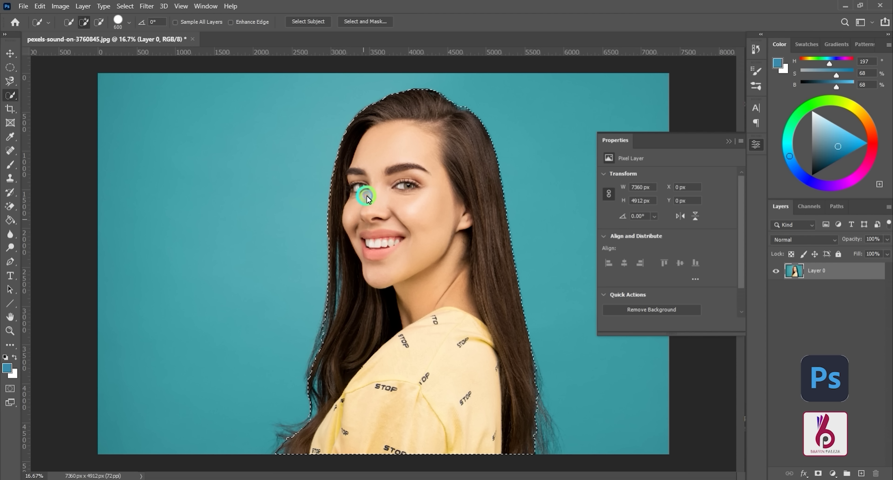
Copy the selected woman to a new layer to preview the cutout without its background, and delete that layer.
{"action": "mouse_move", "coordinate": [381, 158]}
{"action": "left_mouse_down"}
{"action": "mouse_move", "coordinate": [462, 191]}
{"action": "mouse_move", "coordinate": [483, 300]}
{"action": "mouse_move", "coordinate": [476, 301]}
{"action": "left_mouse_up"}
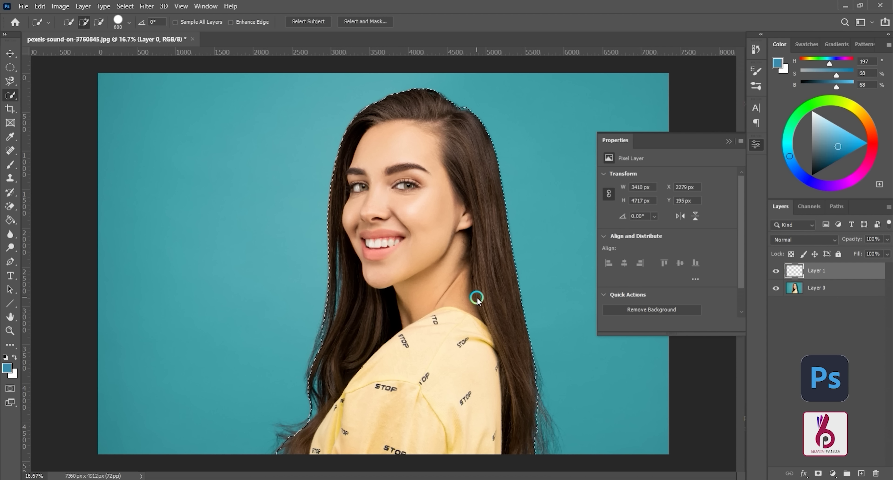
{"action": "left_click", "coordinate": [774, 287]}
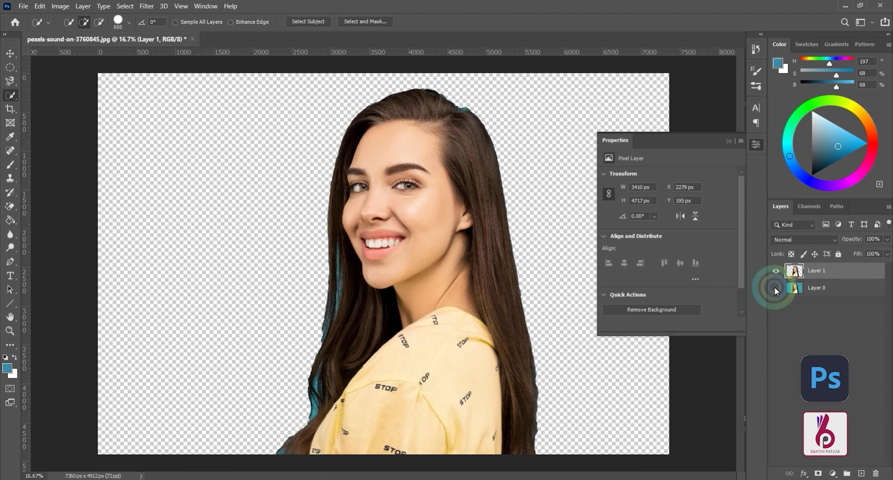
{"action": "left_click", "coordinate": [774, 288]}
{"action": "left_click", "coordinate": [833, 275]}
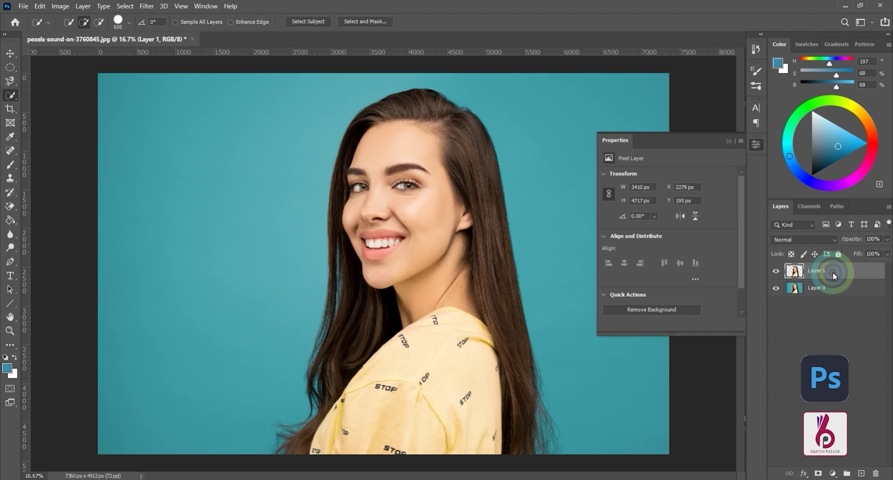
{"action": "left_click", "coordinate": [876, 473]}
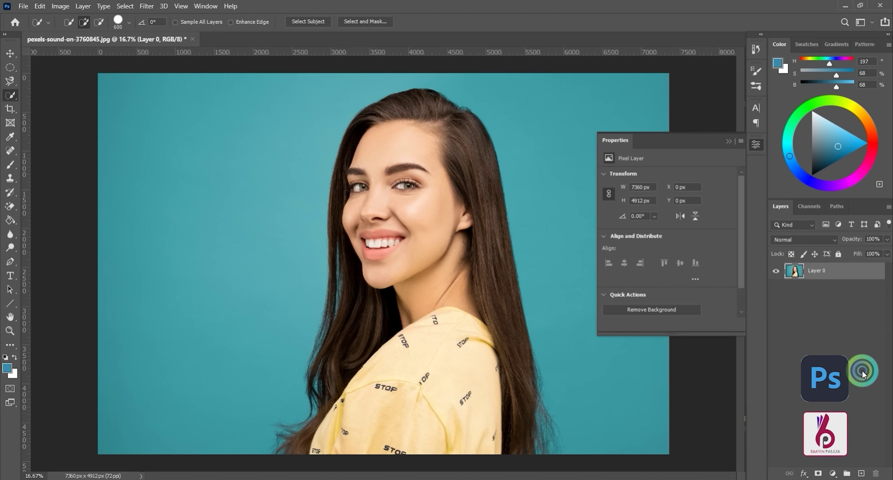
Select the teal background with the Magic Wand tool and copy it to a new layer.
{"action": "right_click", "coordinate": [8, 98]}
{"action": "left_click", "coordinate": [39, 115]}
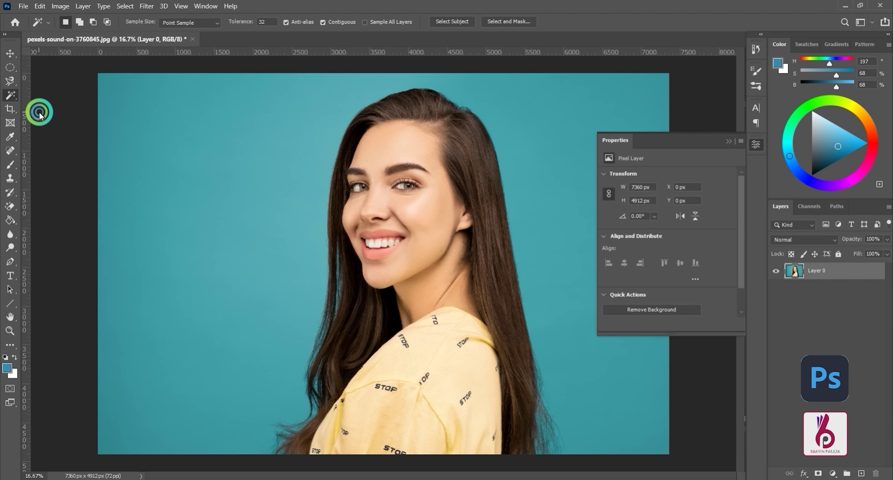
{"action": "left_click", "coordinate": [188, 160]}
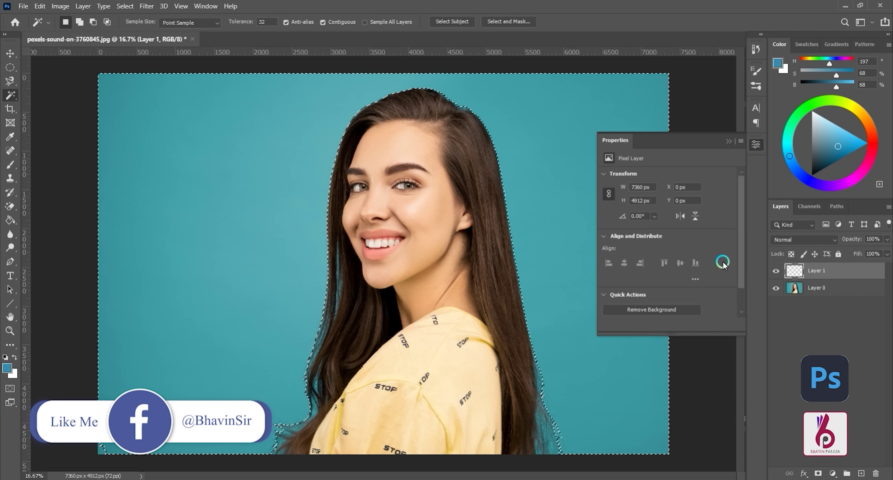
Preview the copied background with Layer 0 hidden, and delete the copied layer.
{"action": "left_click", "coordinate": [774, 288]}
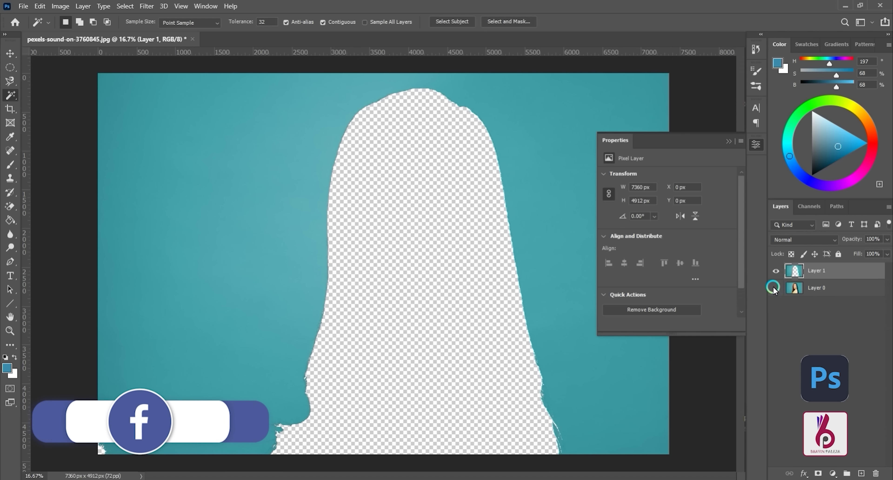
{"action": "left_click", "coordinate": [774, 286]}
{"action": "left_click_drag", "start_coordinate": [832, 273], "coordinate": [875, 473]}
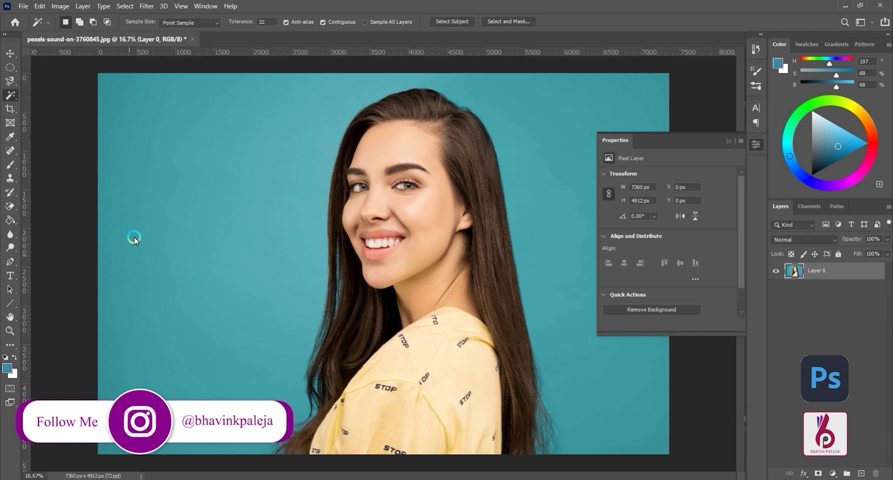
Select the whole teal background with the Magic Wand in Add to selection mode, including the darker outer areas.
{"action": "left_click", "coordinate": [156, 160]}
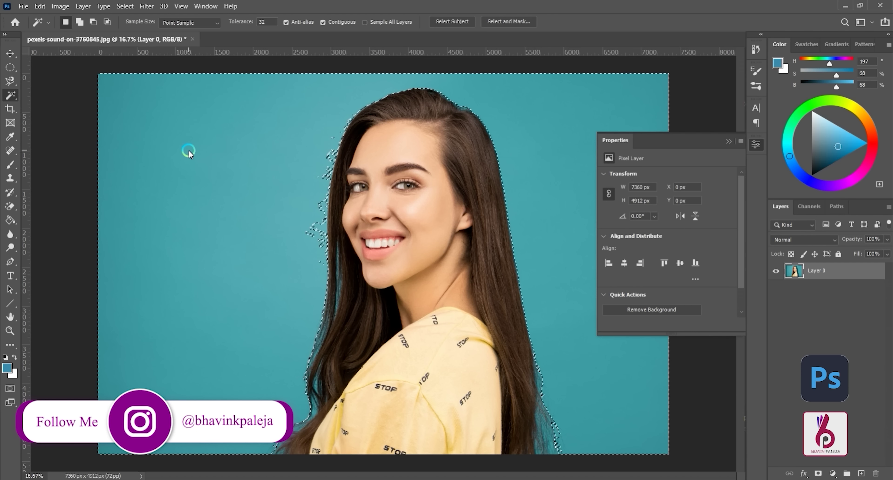
{"action": "left_click", "coordinate": [319, 226]}
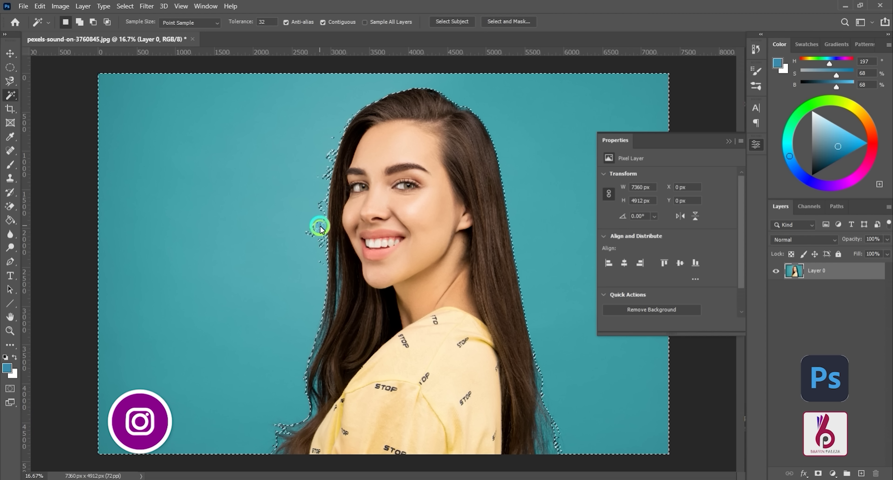
{"action": "left_click", "coordinate": [239, 210]}
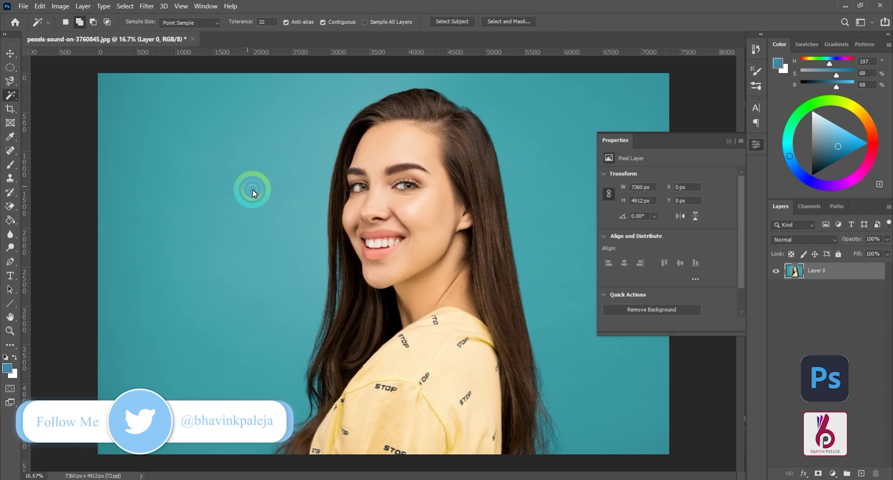
{"action": "left_click", "coordinate": [283, 199]}
{"action": "left_click", "coordinate": [129, 247]}
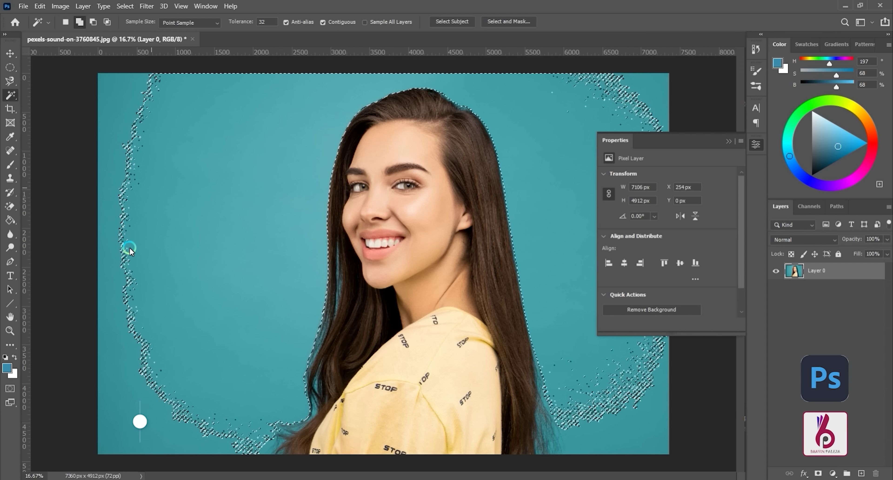
{"action": "left_click", "coordinate": [116, 397]}
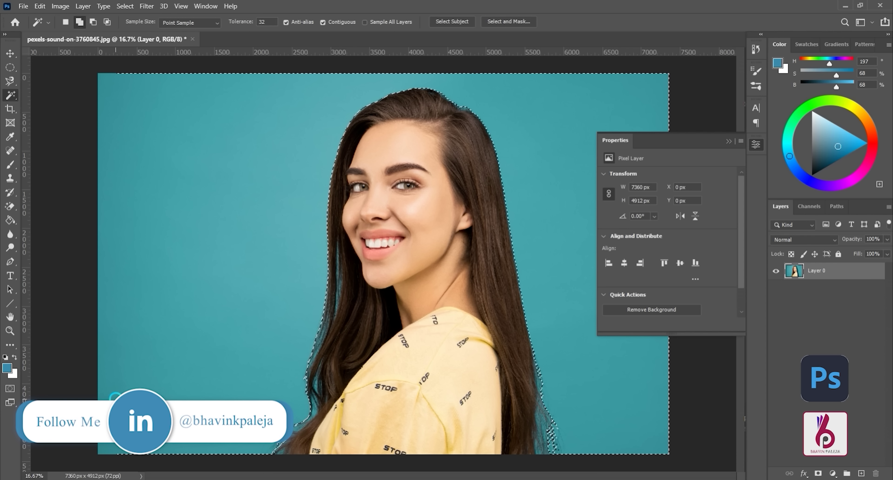
Add the remaining background patches along the edges of the woman's hair to the selection.
{"action": "left_click", "coordinate": [487, 369]}
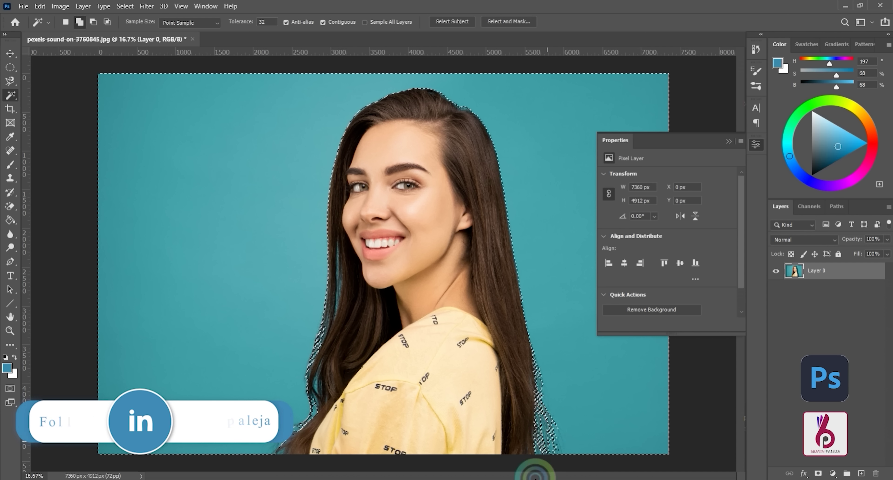
{"action": "left_click", "coordinate": [536, 274]}
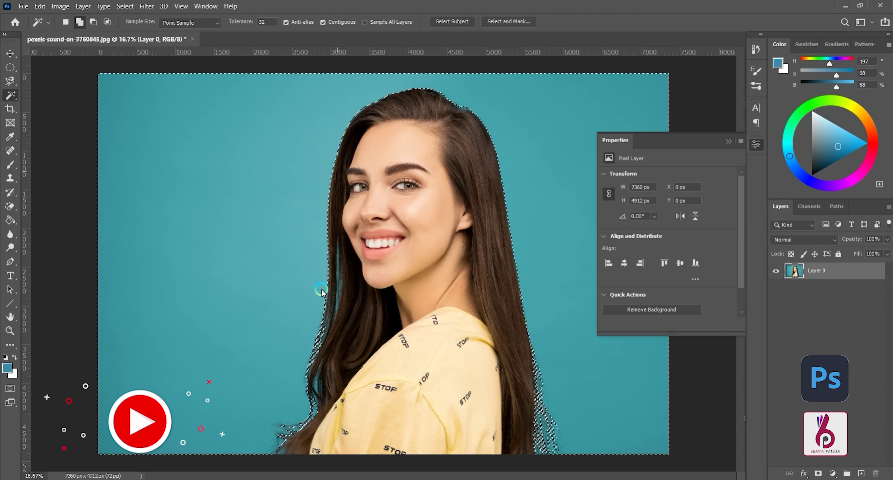
{"action": "left_click", "coordinate": [339, 260]}
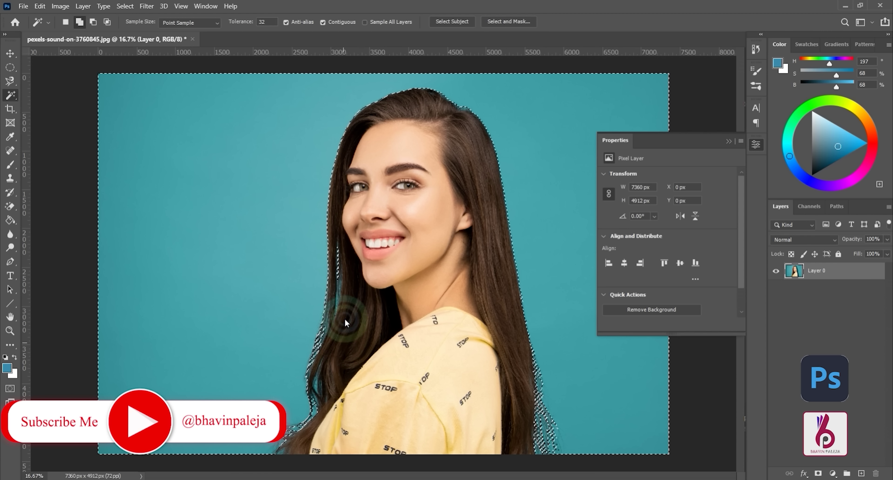
{"action": "left_click", "coordinate": [339, 288]}
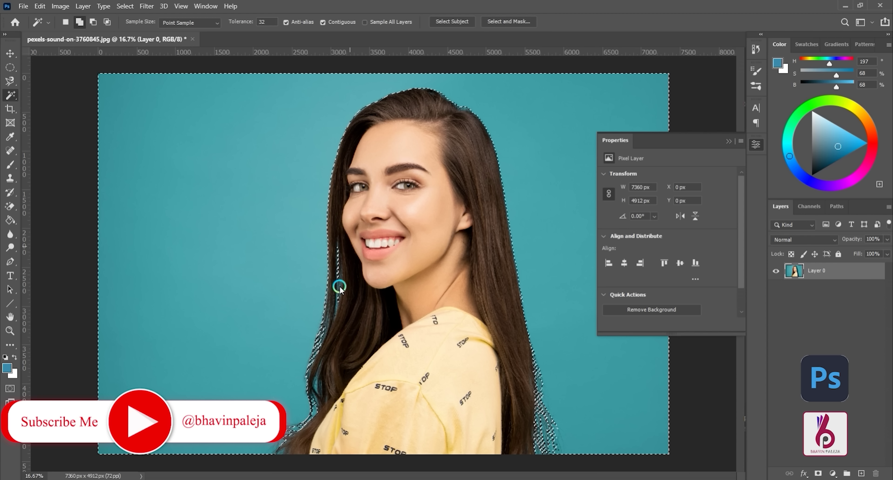
Invert the selection and copy the woman to a new layer.
{"action": "left_click", "coordinate": [123, 5]}
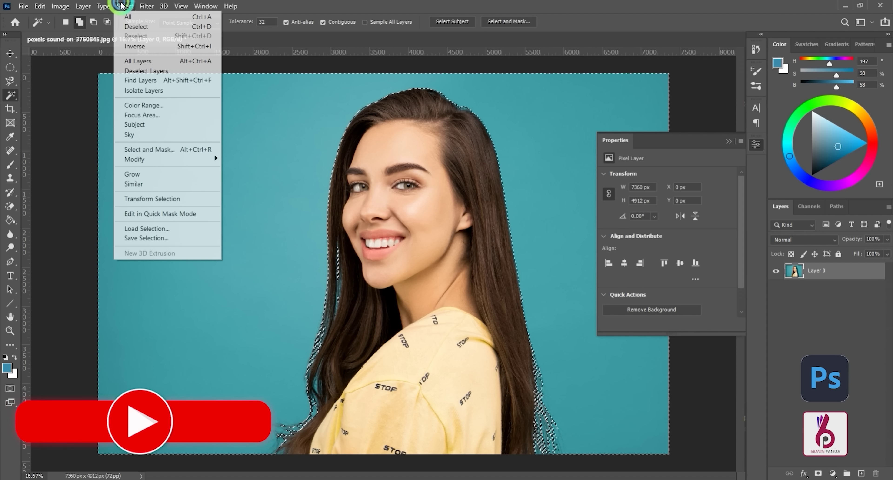
{"action": "left_click", "coordinate": [150, 47]}
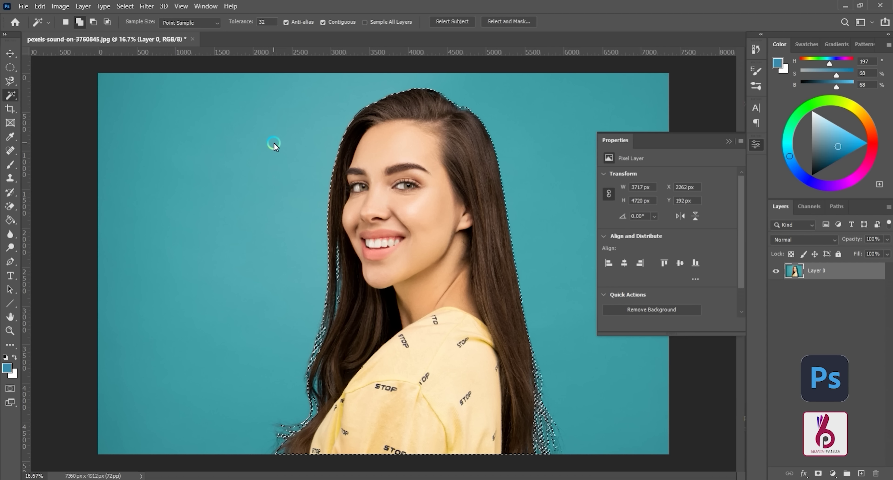
{"action": "key", "text": "ctrl+j"}
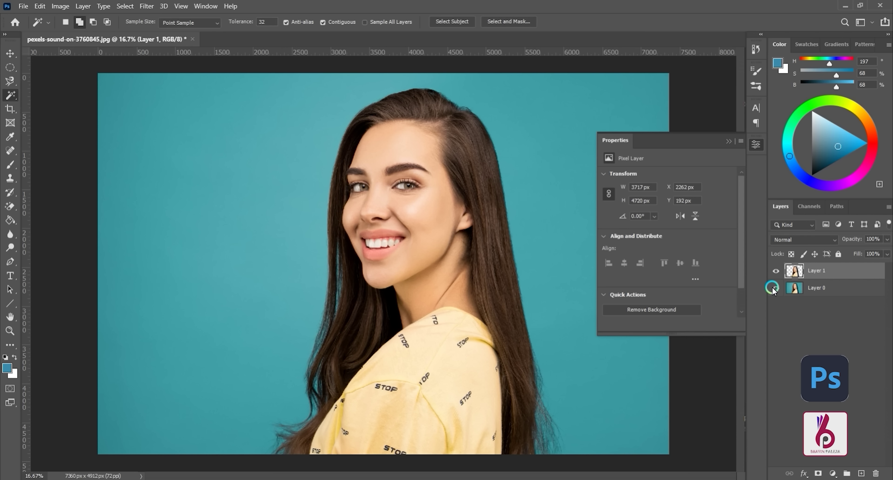
Preview the woman's cutout with Layer 0 hidden, and delete the cutout layer so only the visible Layer 0 remains.
{"action": "left_click", "coordinate": [773, 288]}
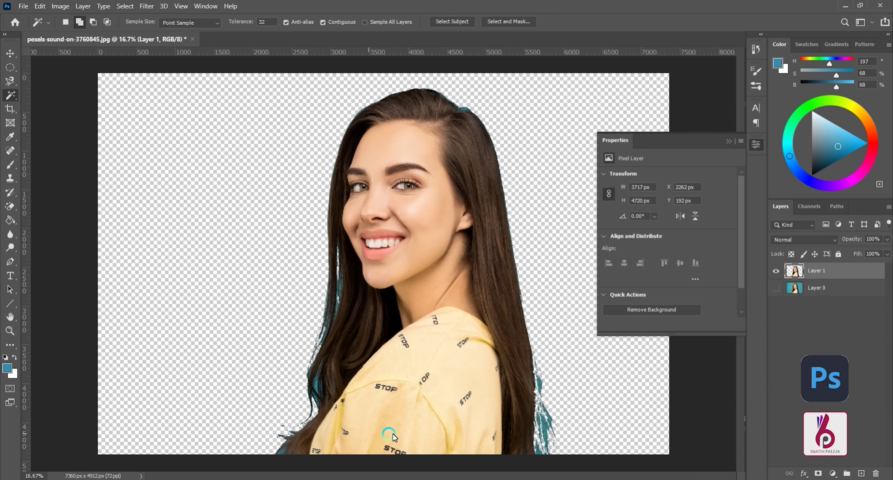
{"action": "left_click_drag", "start_coordinate": [816, 280], "coordinate": [880, 473]}
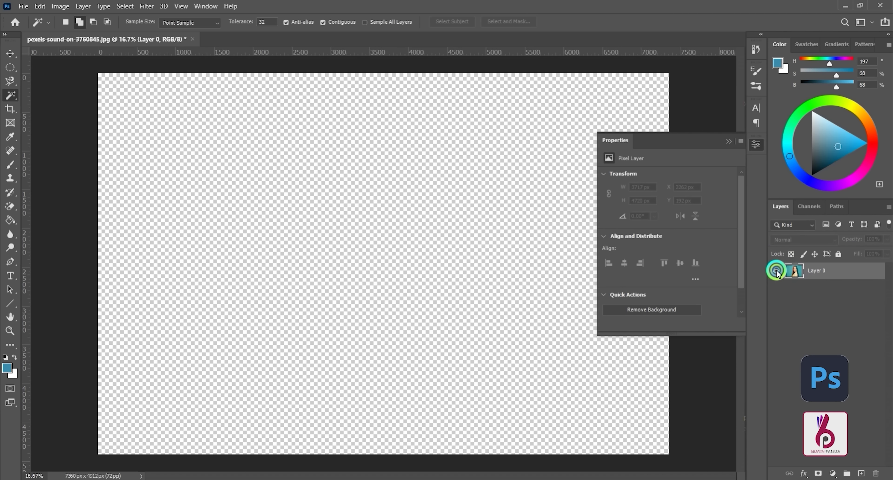
{"action": "left_click", "coordinate": [776, 271]}
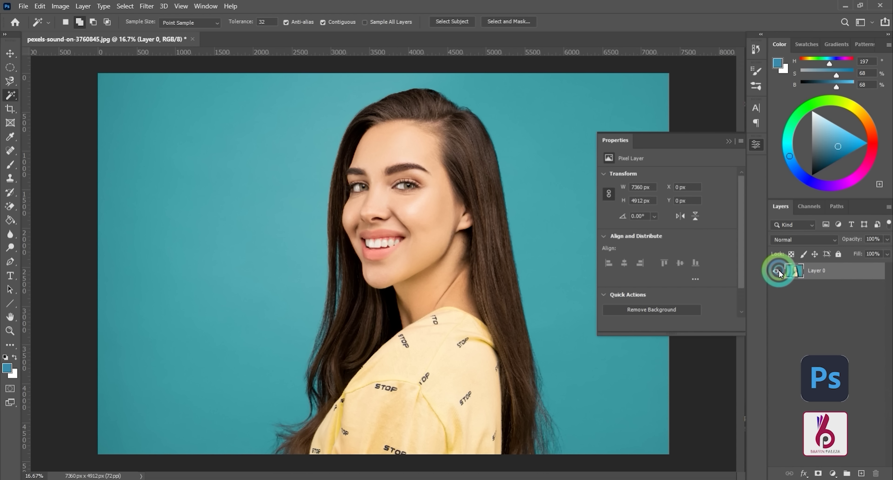
Start the Crop tool with the 1 : 1 (Square) ratio and shrink the crop frame around the woman.
{"action": "right_click", "coordinate": [7, 99]}
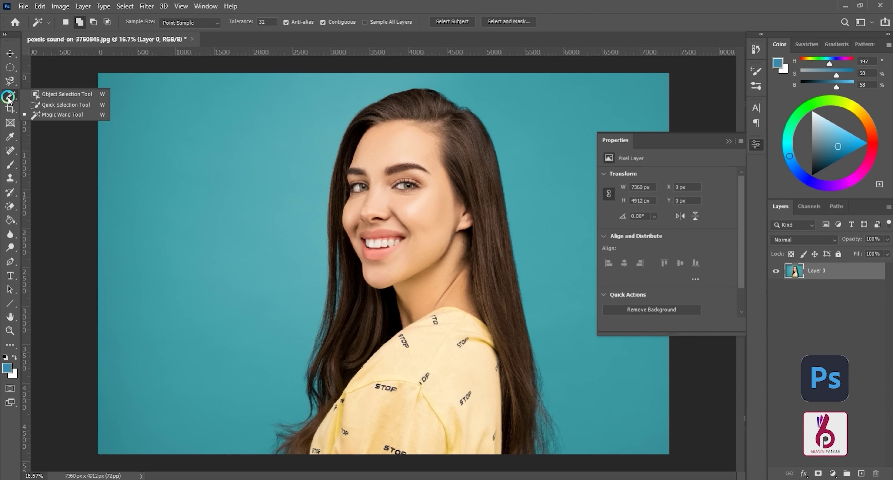
{"action": "left_click", "coordinate": [13, 110]}
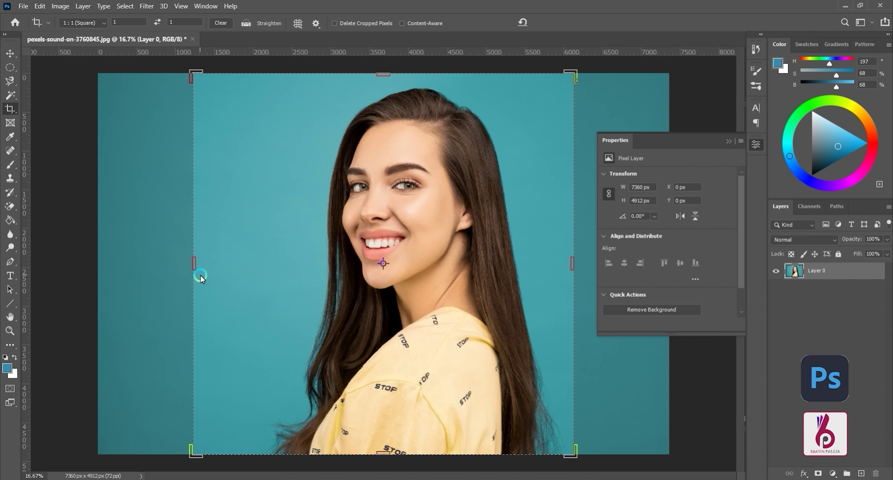
{"action": "left_click_drag", "start_coordinate": [194, 264], "coordinate": [210, 389]}
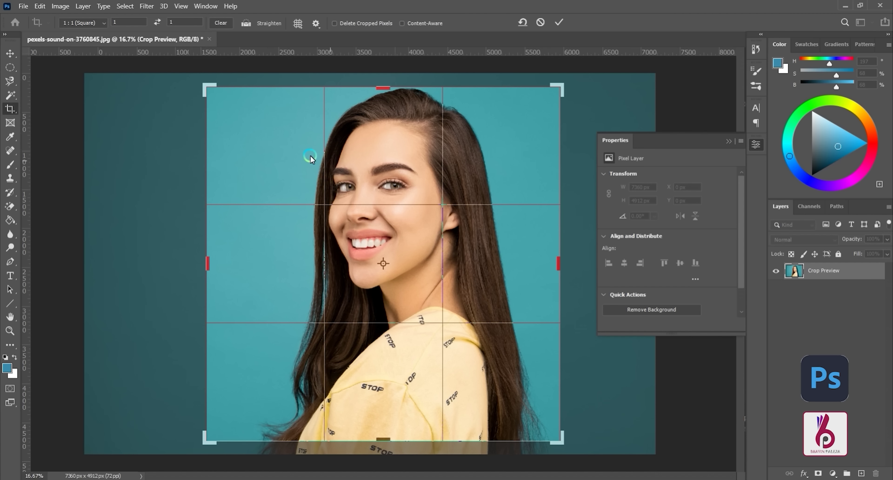
Try the Original Ratio and Ratio crop presets, and set the crop preset to W x H x Resolution.
{"action": "left_click", "coordinate": [91, 26]}
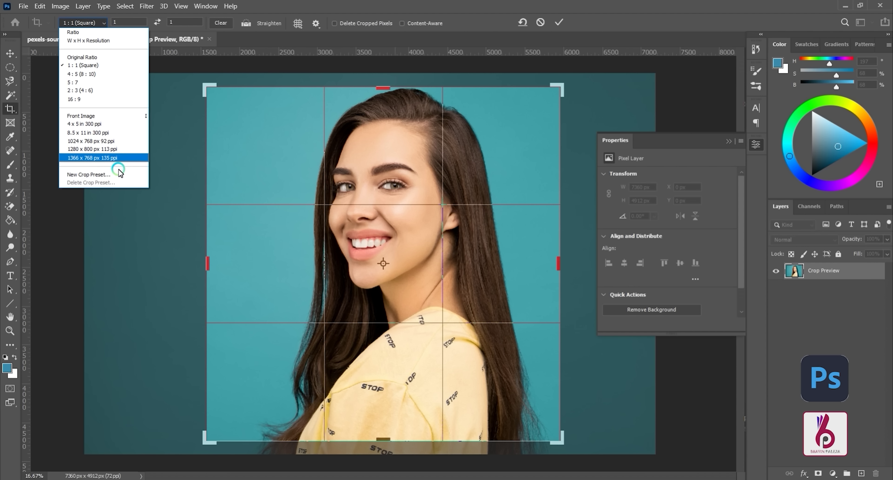
{"action": "left_click", "coordinate": [104, 57]}
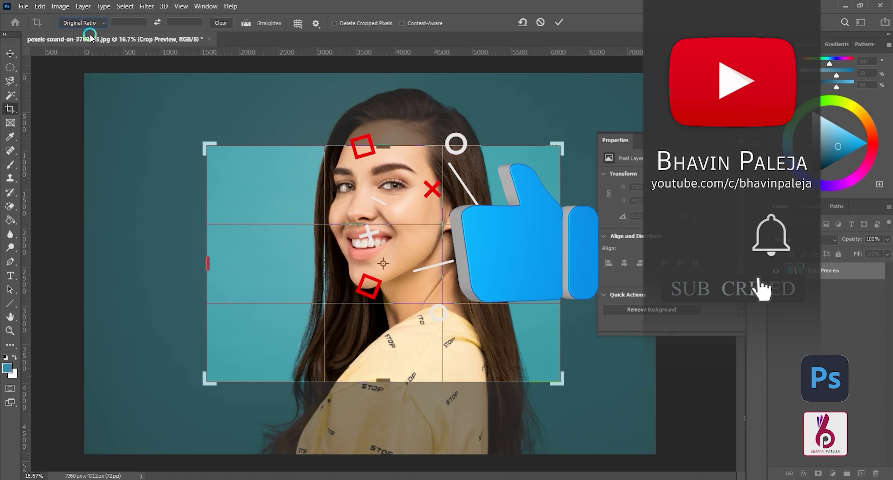
{"action": "left_click", "coordinate": [83, 26]}
{"action": "left_click", "coordinate": [82, 27]}
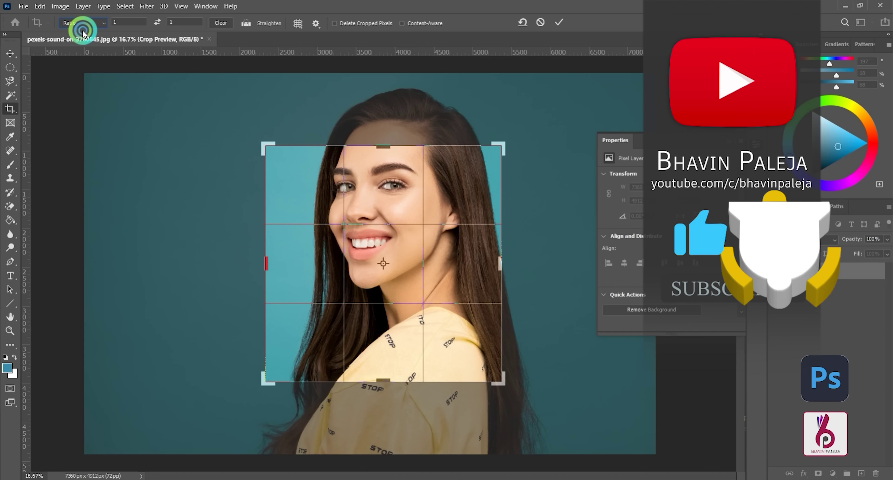
{"action": "left_click", "coordinate": [86, 28]}
{"action": "left_click", "coordinate": [95, 39]}
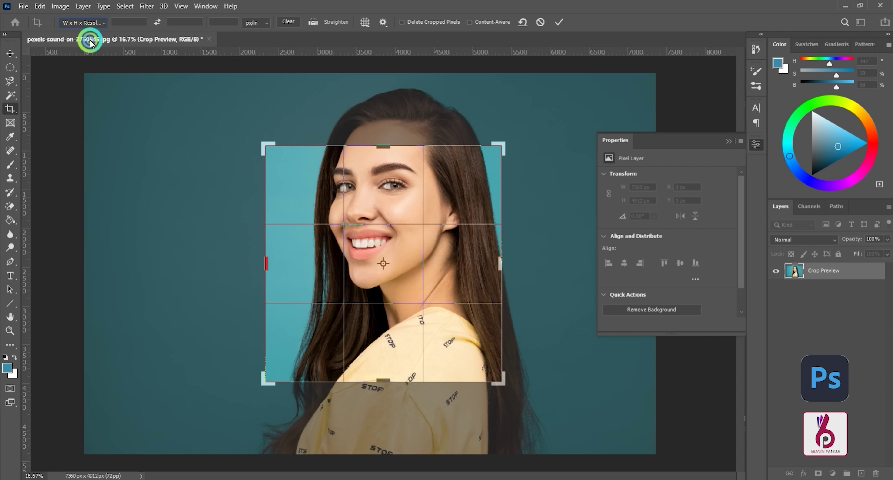
Crop the photo to a portrait frame of about 3400 × 4760 px around the woman, and undo the crop.
{"action": "left_click", "coordinate": [359, 155]}
{"action": "left_click_drag", "start_coordinate": [381, 149], "coordinate": [378, 118]}
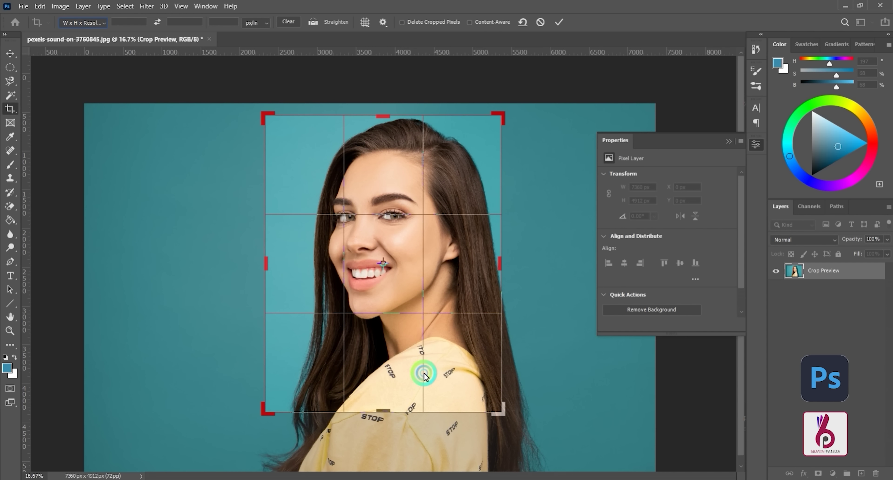
{"action": "left_click_drag", "start_coordinate": [382, 415], "coordinate": [391, 447]}
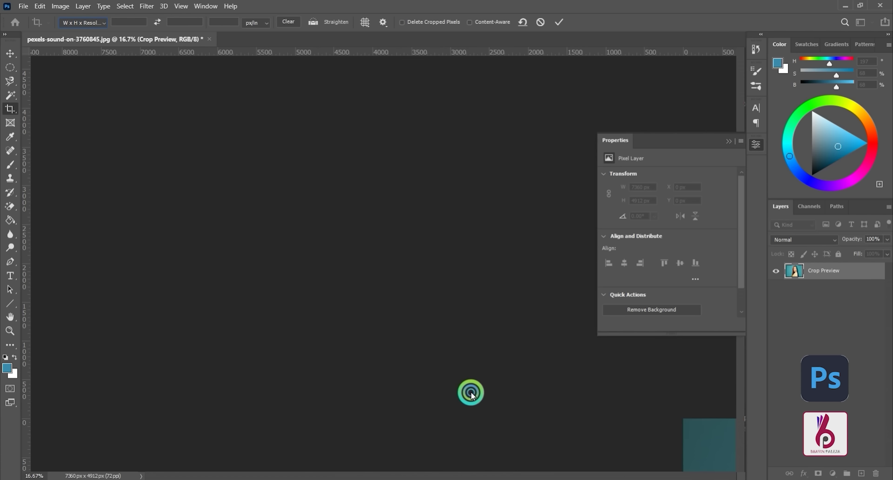
{"action": "mouse_move", "coordinate": [497, 263]}
{"action": "left_mouse_down"}
{"action": "mouse_move", "coordinate": [521, 262]}
{"action": "mouse_move", "coordinate": [512, 262]}
{"action": "left_mouse_up"}
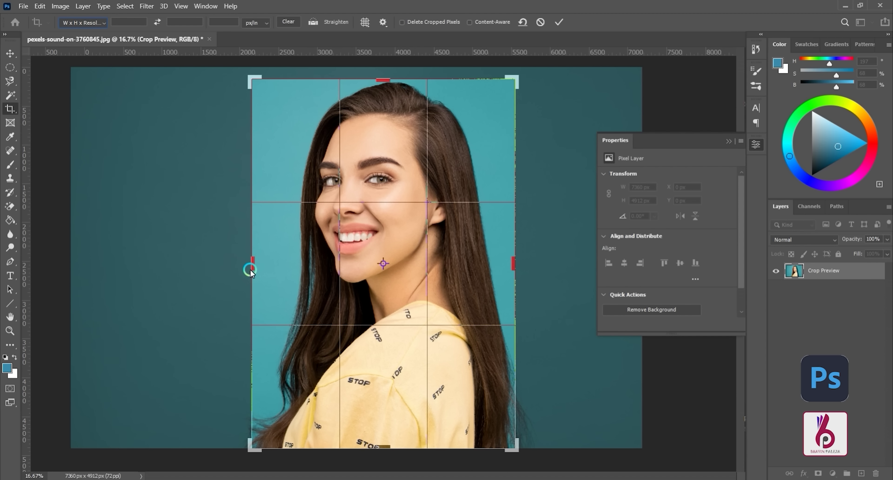
{"action": "left_click", "coordinate": [249, 269]}
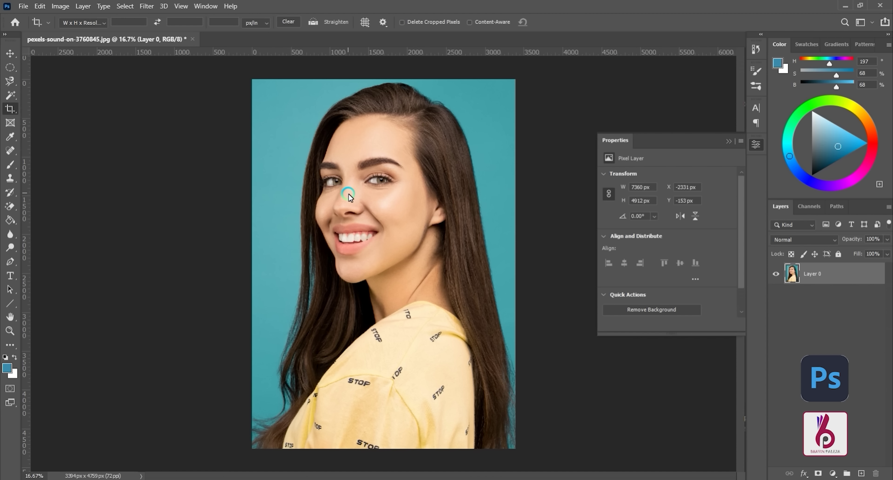
{"action": "key", "text": "ctrl+z"}
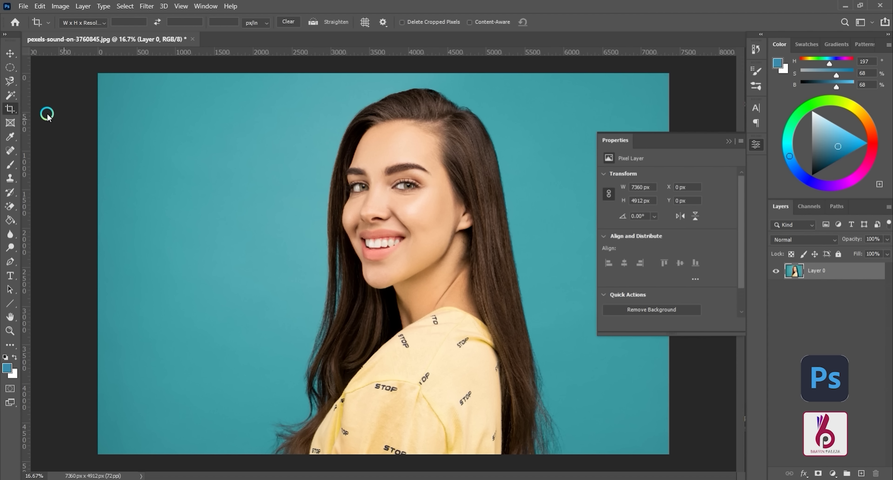
Crop the photo with the Perspective Crop tool to a slanted four-sided area of about 4400 × 5290 px around the woman, and undo the crop.
{"action": "left_click", "coordinate": [12, 110]}
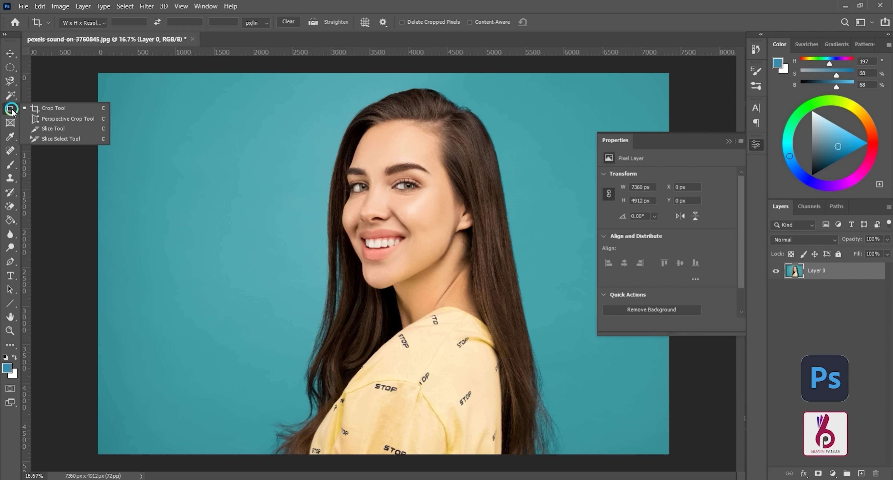
{"action": "left_click", "coordinate": [39, 120]}
{"action": "left_click", "coordinate": [189, 96]}
{"action": "left_click", "coordinate": [351, 86]}
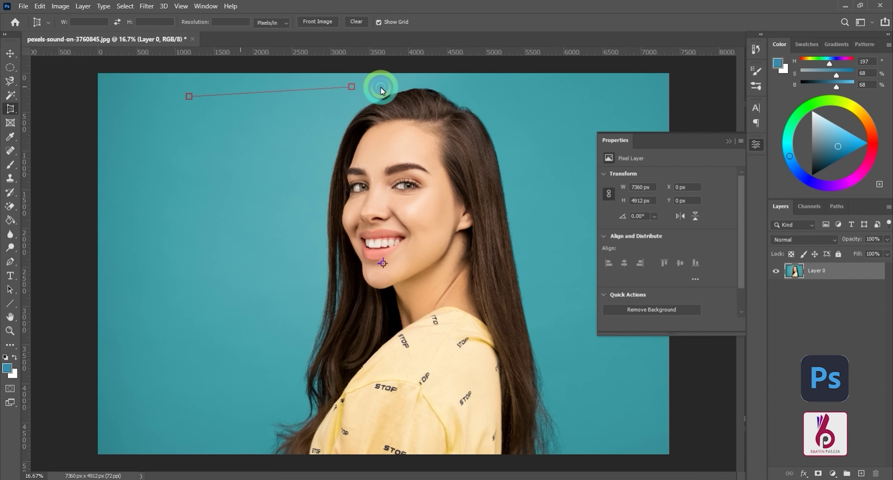
{"action": "left_click_drag", "start_coordinate": [505, 79], "coordinate": [508, 80]}
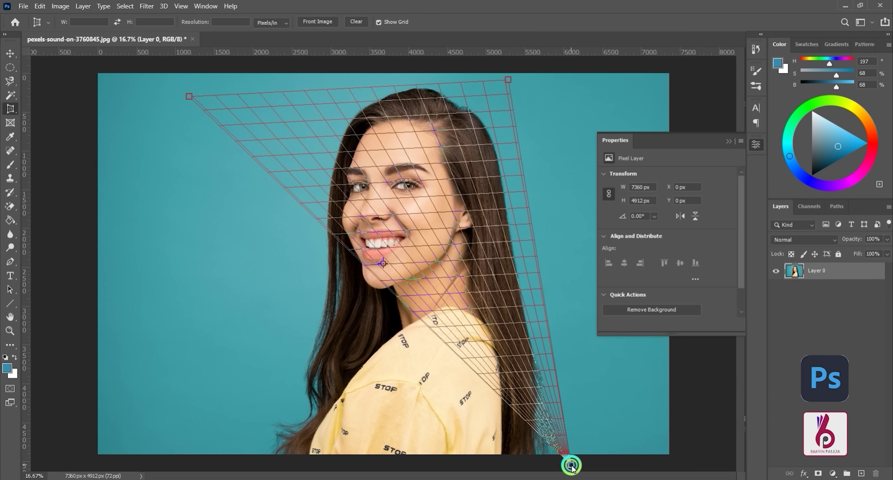
{"action": "left_click", "coordinate": [571, 465]}
{"action": "left_click", "coordinate": [266, 463]}
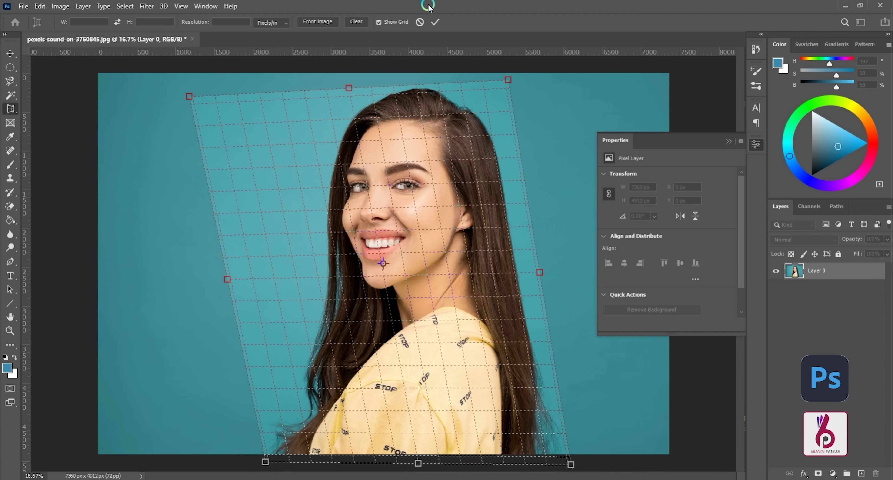
{"action": "left_click", "coordinate": [434, 23]}
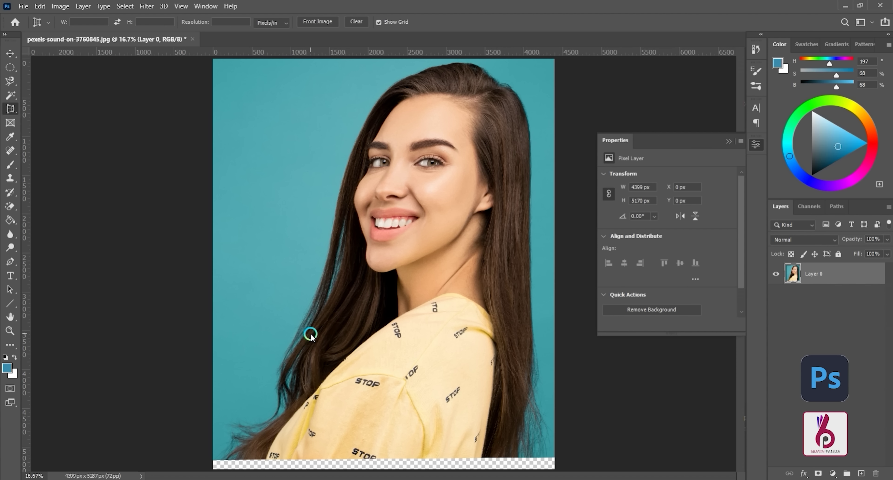
{"action": "key", "text": "ctrl+z"}
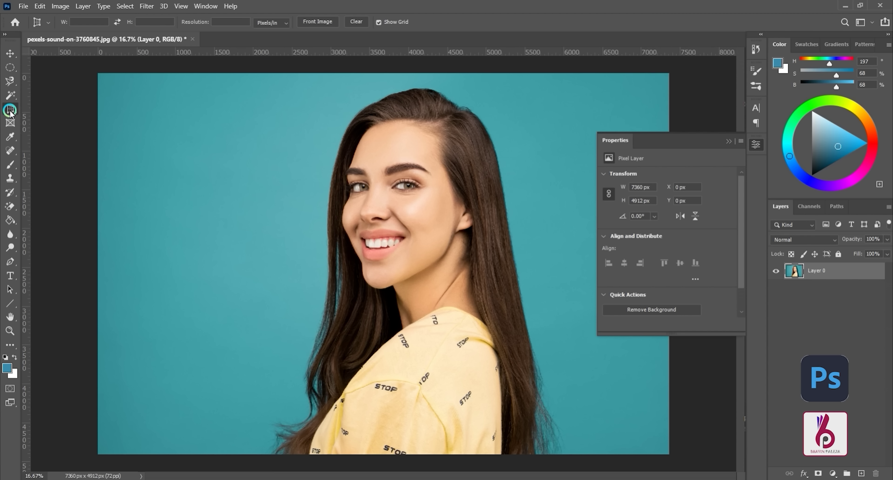
Draw two rectangular slices with the Slice tool, one over the upper face and one over the hair and shoulder, and undo both.
{"action": "left_click", "coordinate": [10, 110]}
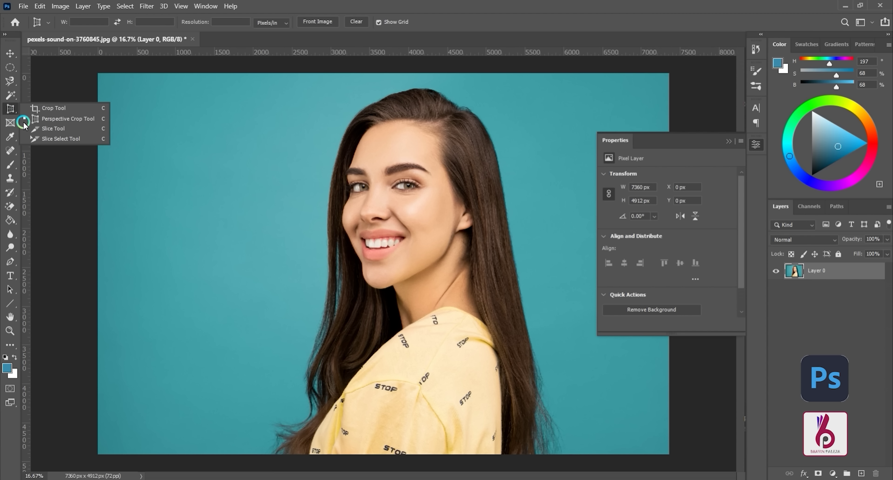
{"action": "left_click", "coordinate": [32, 128]}
{"action": "left_click_drag", "start_coordinate": [334, 119], "coordinate": [508, 230]}
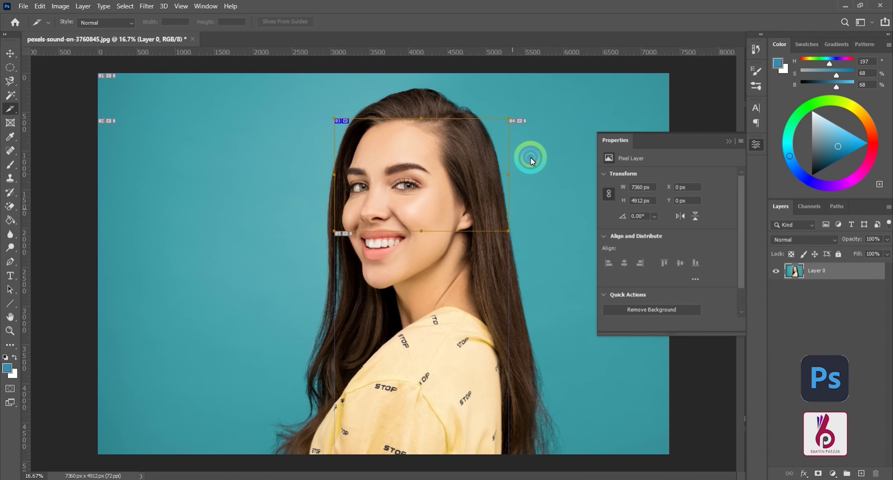
{"action": "left_click_drag", "start_coordinate": [295, 264], "coordinate": [470, 381]}
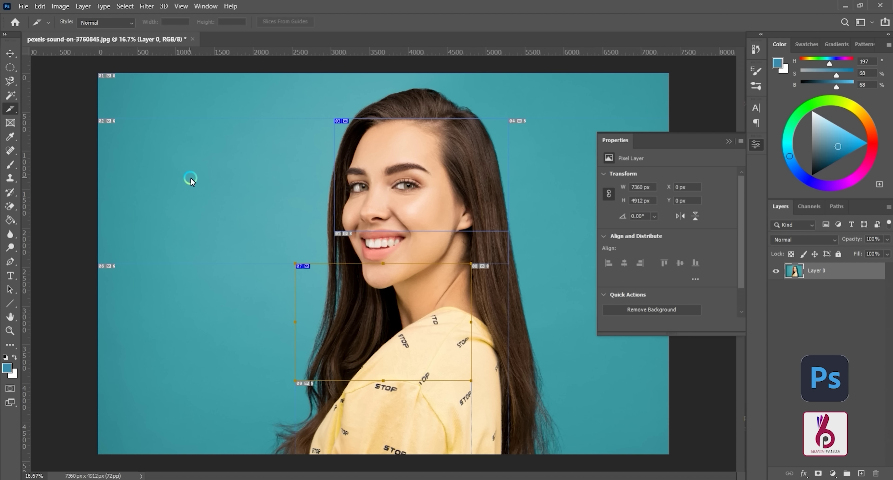
{"action": "key", "text": "ctrl+z"}
{"action": "key", "text": "ctrl+z"}
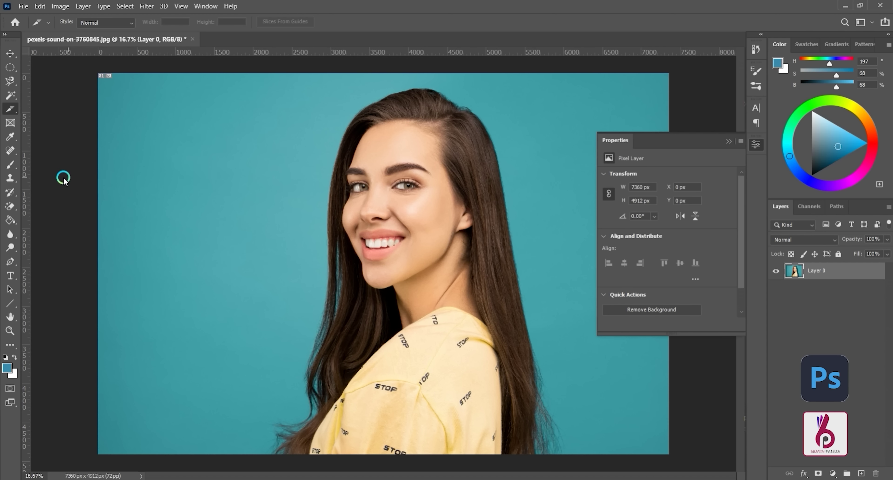
Draw a rectangular frame of about 2200 × 1940 px on the teal background beside the woman with the Frame tool.
{"action": "left_click", "coordinate": [12, 124]}
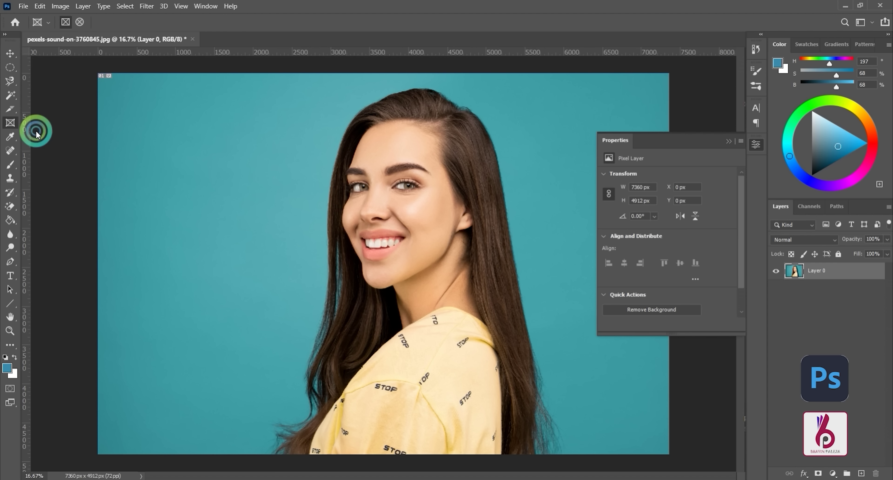
{"action": "left_click_drag", "start_coordinate": [121, 119], "coordinate": [292, 269]}
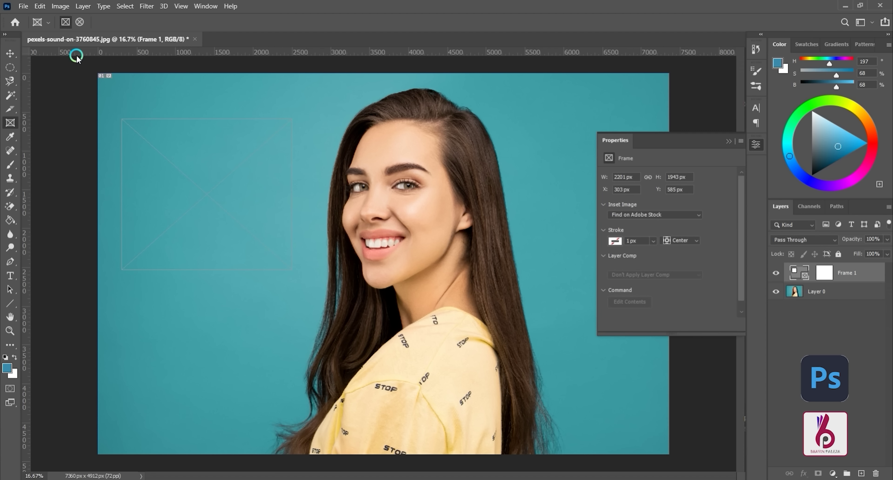
Open the recent lake photo pexels-eberhard-grossgasteiger-2086267.jpg and place it inside the rectangular frame in the woman's photo.
{"action": "left_click", "coordinate": [21, 22]}
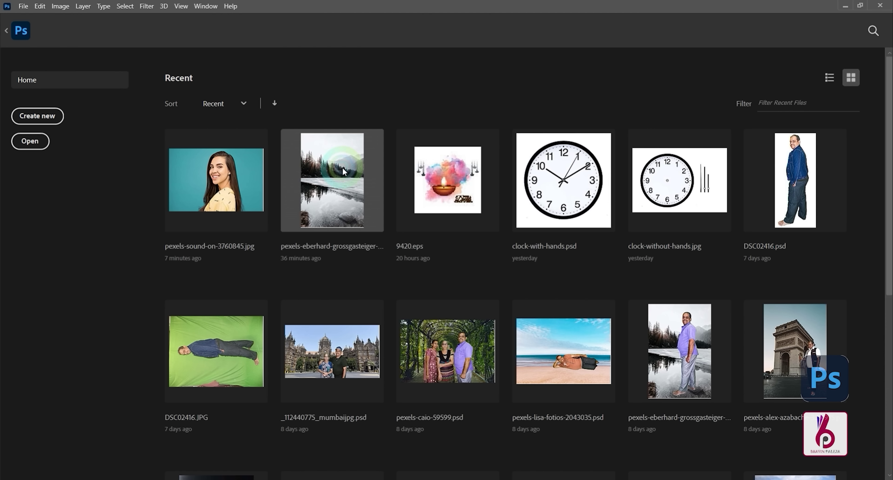
{"action": "left_click", "coordinate": [303, 172]}
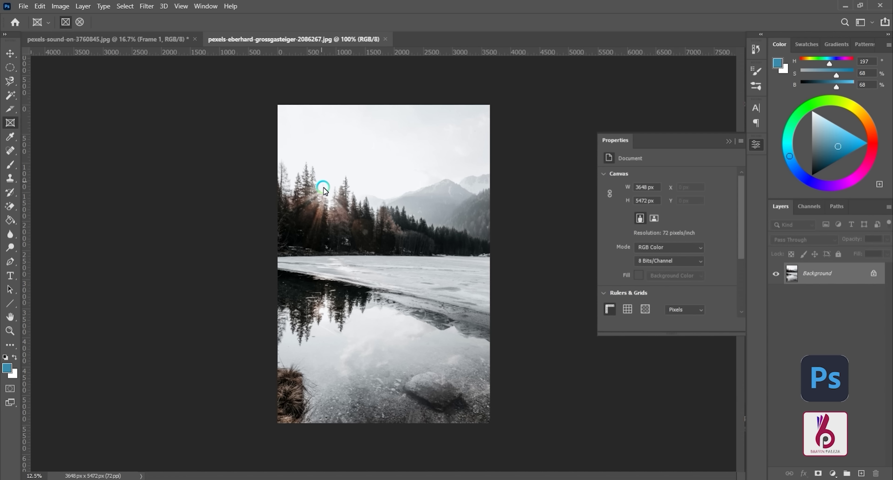
{"action": "left_click", "coordinate": [5, 52]}
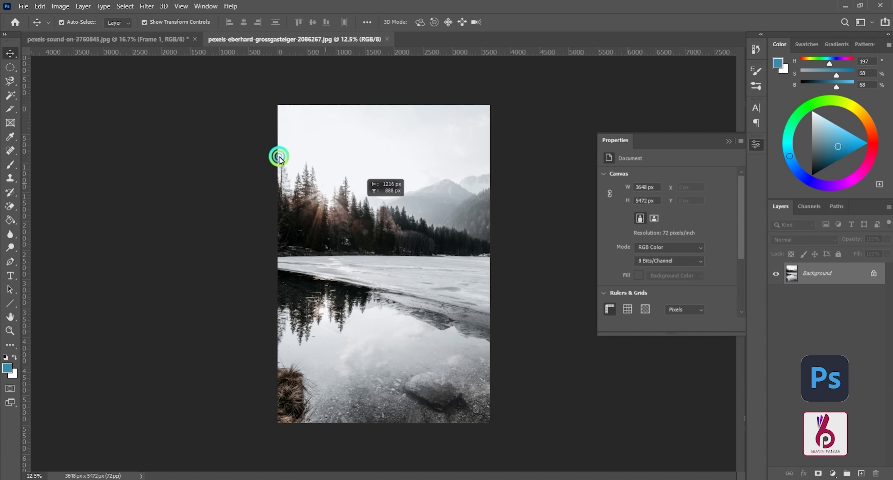
{"action": "left_click", "coordinate": [128, 40]}
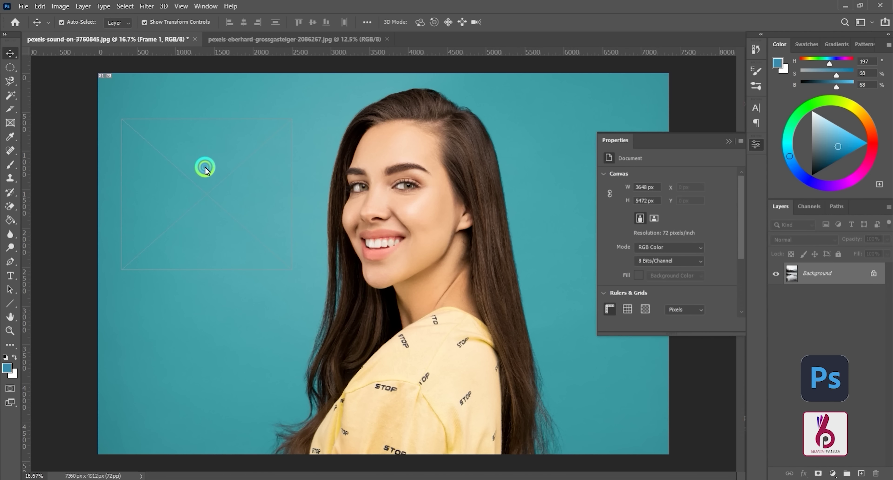
{"action": "left_click_drag", "start_coordinate": [205, 168], "coordinate": [205, 176]}
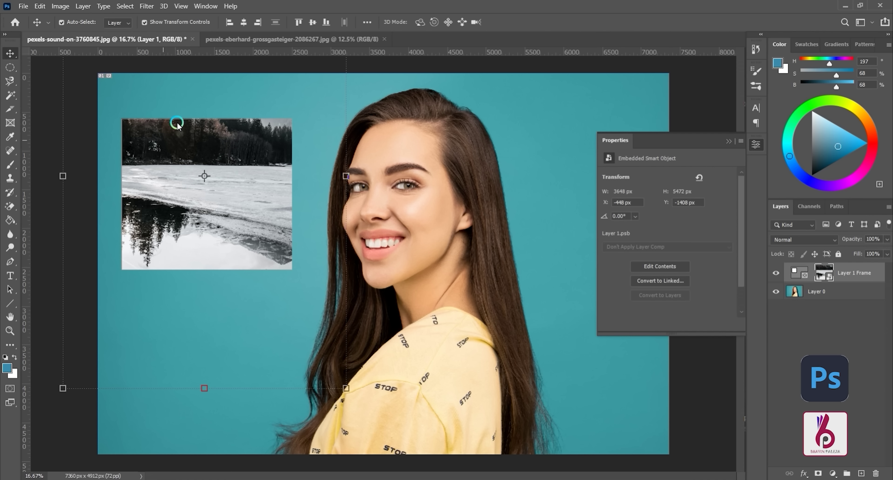
Shift the lake photo inside its frame to show the trees and sky, and delete the frame layer with its content.
{"action": "left_click_drag", "start_coordinate": [253, 207], "coordinate": [266, 273]}
{"action": "left_click_drag", "start_coordinate": [231, 177], "coordinate": [260, 168]}
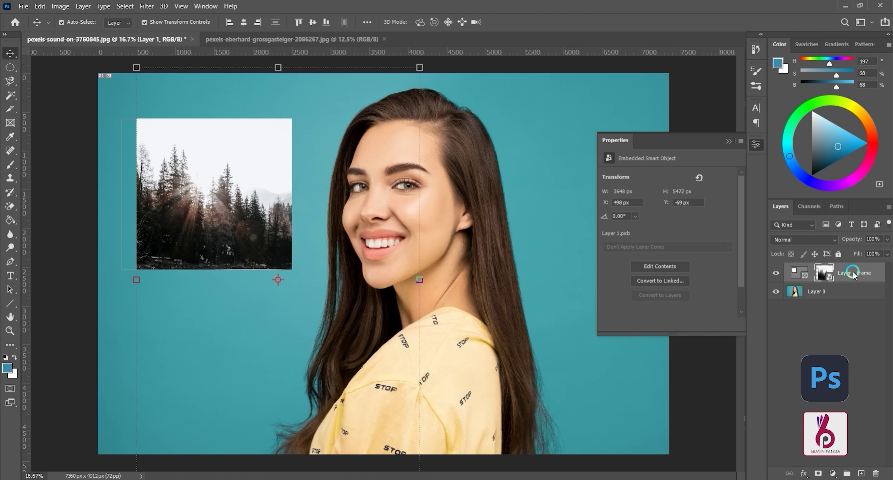
{"action": "left_click_drag", "start_coordinate": [852, 274], "coordinate": [874, 476]}
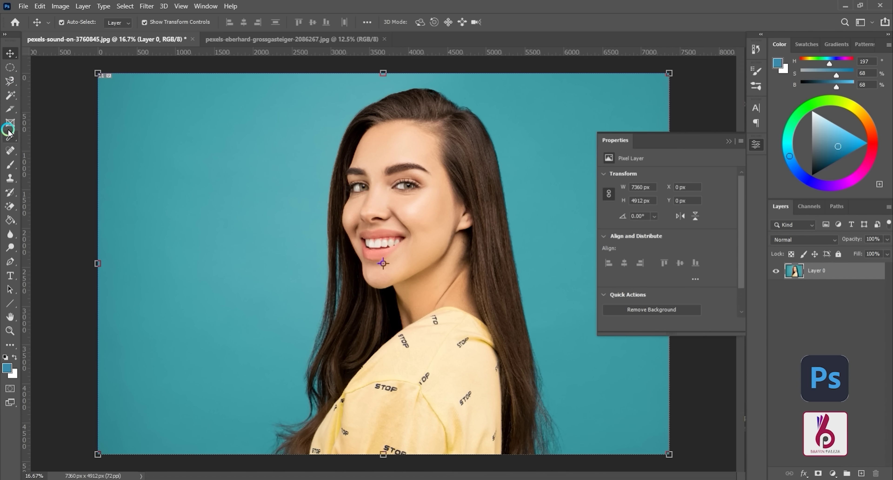
Sample the woman's forehead skin tone with the Eyedropper, and replace the foreground color with the teal background beside her hair.
{"action": "left_click", "coordinate": [13, 140]}
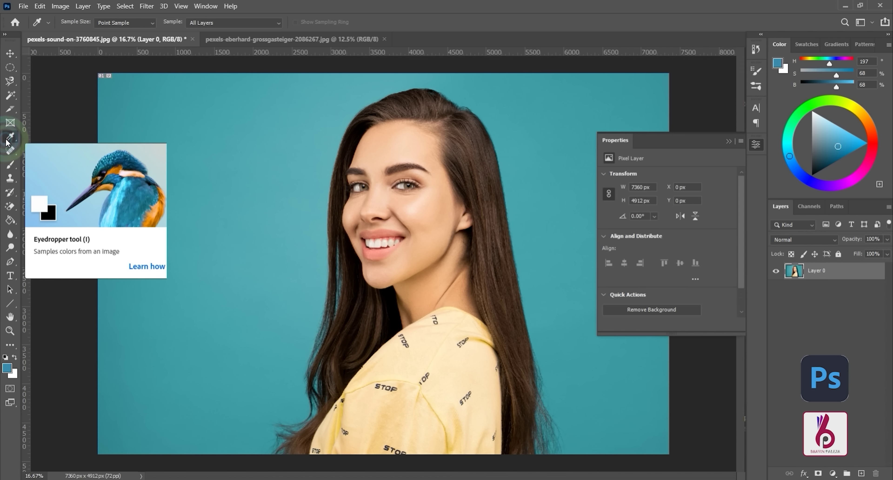
{"action": "left_click", "coordinate": [385, 133]}
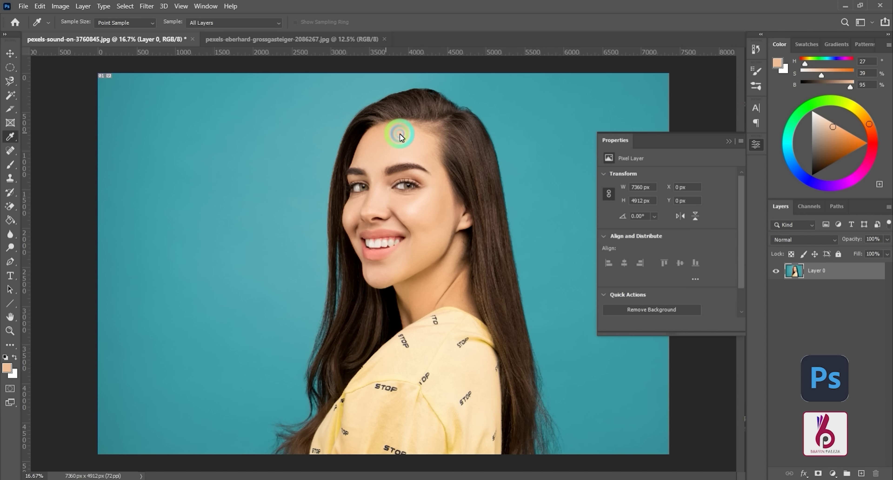
{"action": "left_click", "coordinate": [327, 121]}
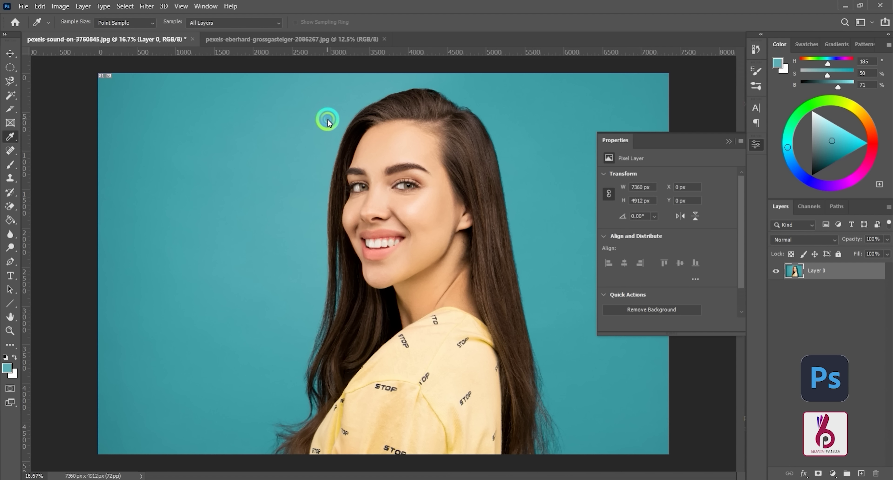
Try sampling foreground colors from the background, hair, shirt and neck with the Color Picker open, and cancel the color change.
{"action": "left_click", "coordinate": [778, 63]}
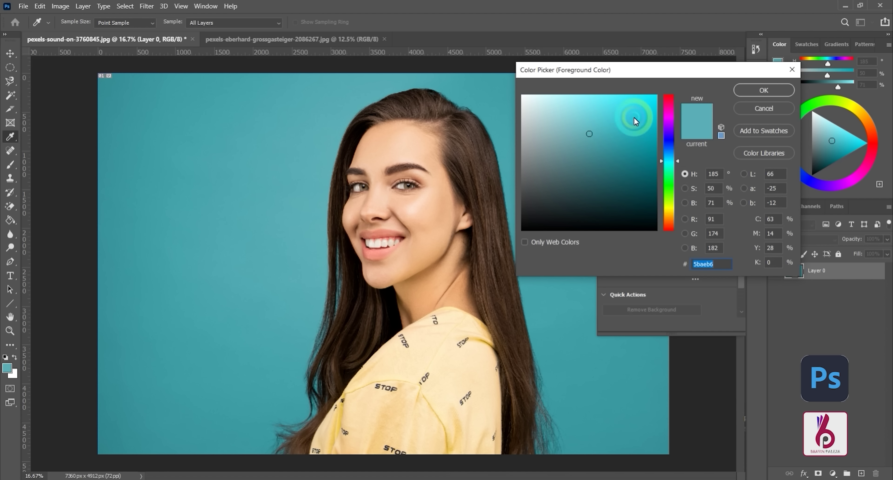
{"action": "left_click", "coordinate": [218, 168]}
{"action": "left_click", "coordinate": [366, 324]}
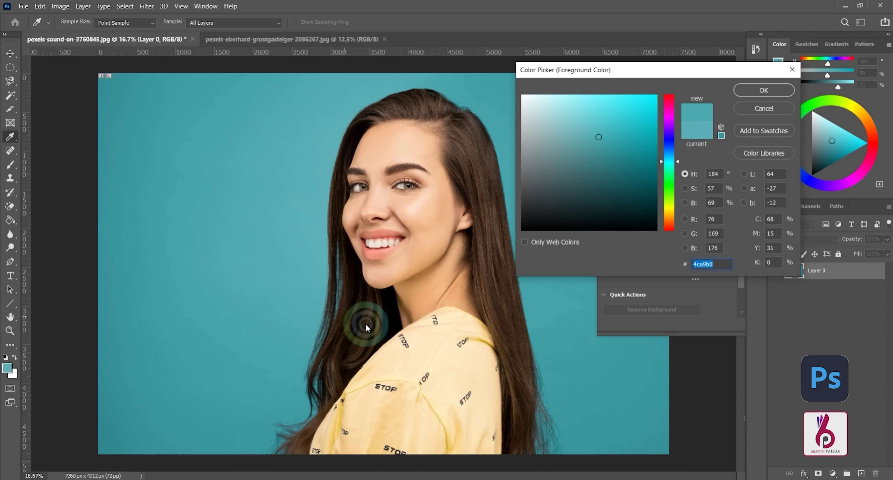
{"action": "left_click", "coordinate": [445, 353]}
{"action": "left_click", "coordinate": [454, 289]}
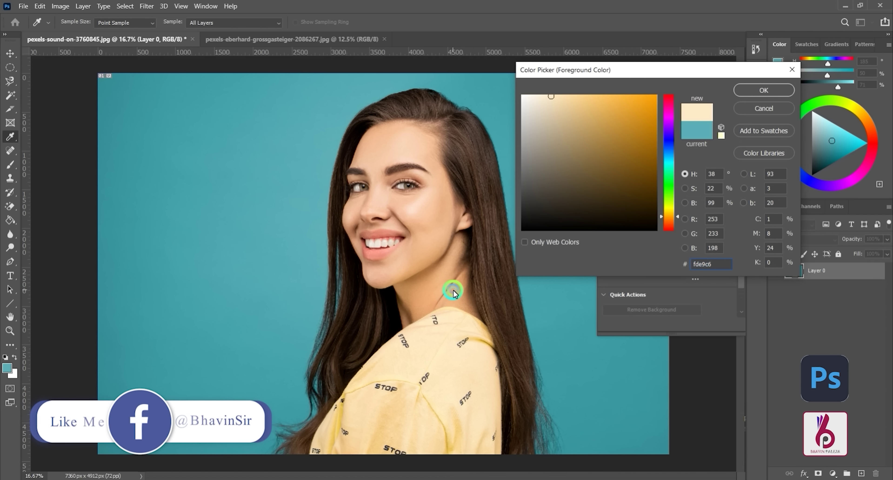
{"action": "left_click", "coordinate": [465, 231]}
{"action": "left_click", "coordinate": [481, 233]}
{"action": "left_click", "coordinate": [614, 190]}
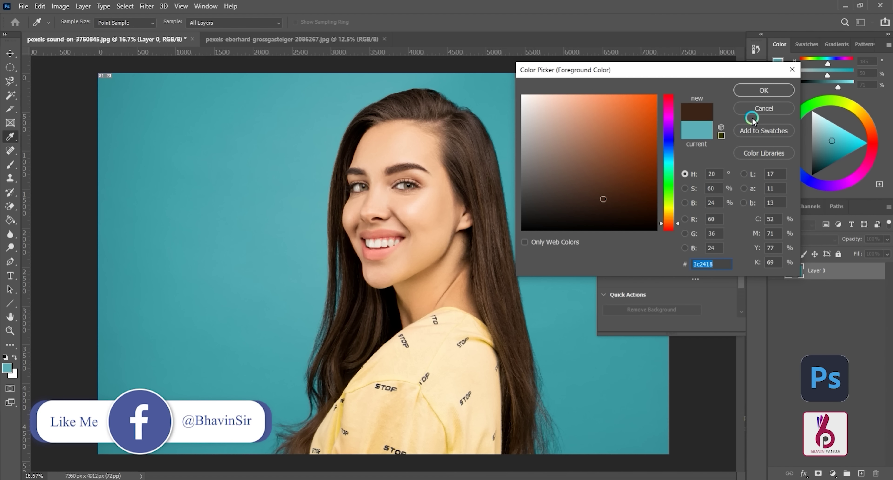
{"action": "left_click", "coordinate": [755, 108]}
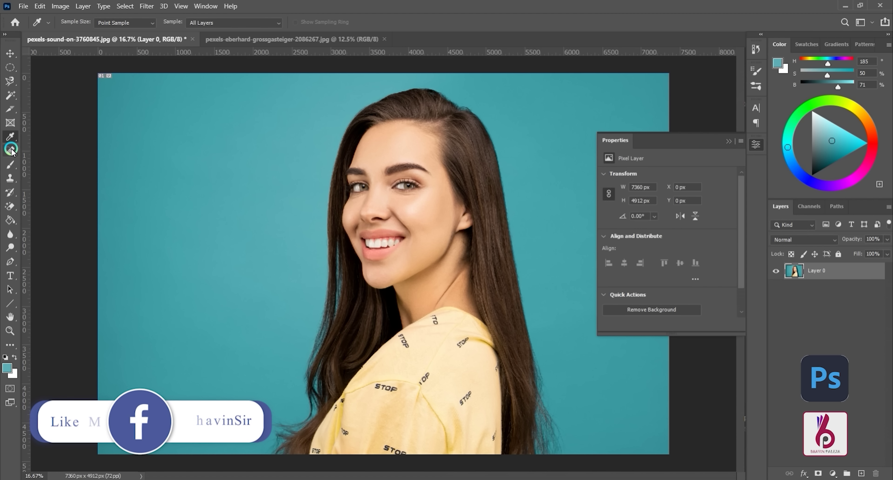
Retouch the fine hairs along the woman's forehead hairline with the Spot Healing Brush at a size of 150.
{"action": "left_click", "coordinate": [727, 142]}
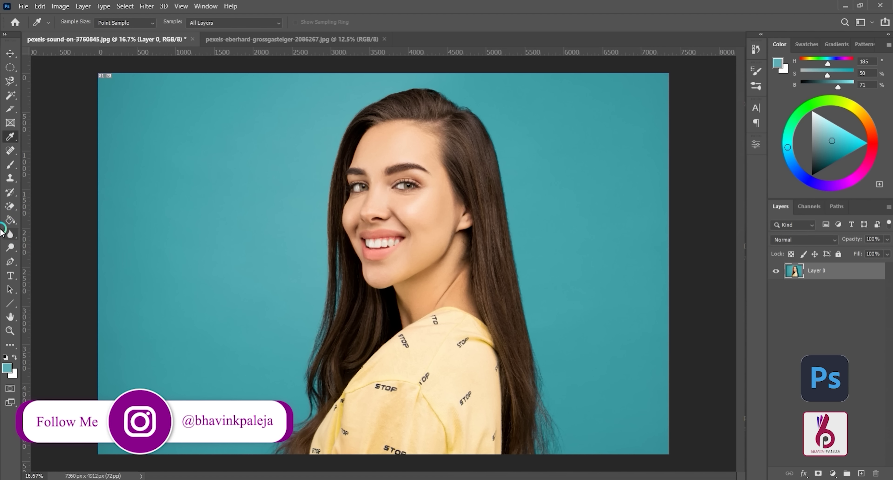
{"action": "left_click", "coordinate": [12, 152]}
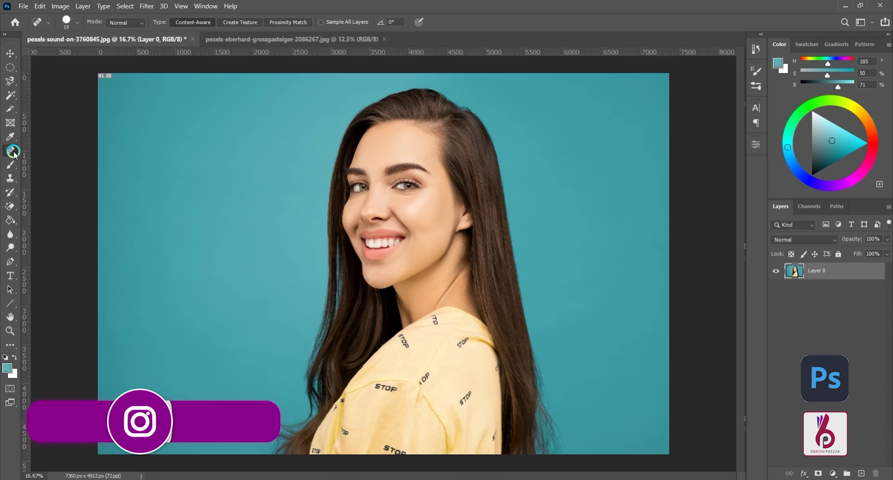
{"action": "right_click", "coordinate": [11, 153]}
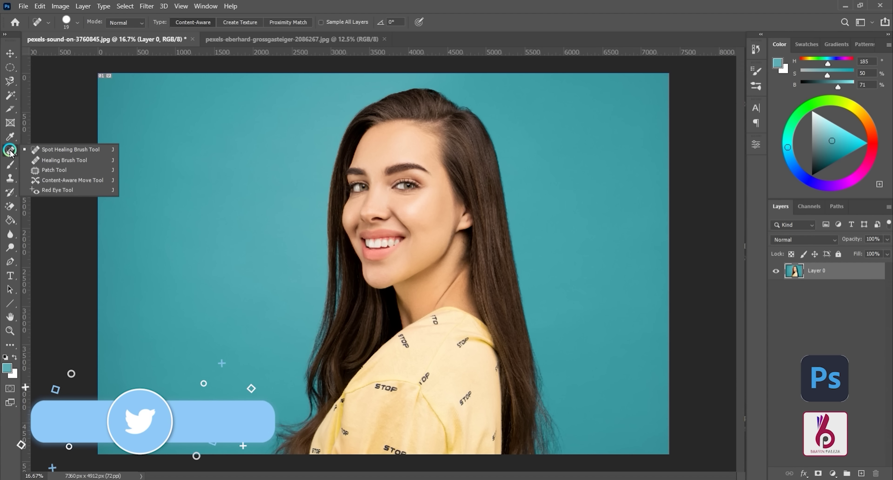
{"action": "left_click", "coordinate": [49, 153]}
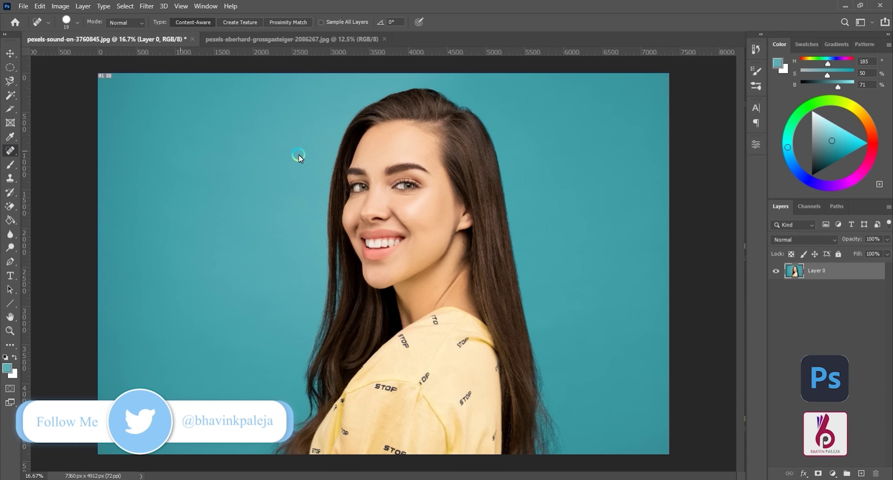
{"action": "key", "text": "ctrl+plus"}
{"action": "key", "text": "ctrl+plus"}
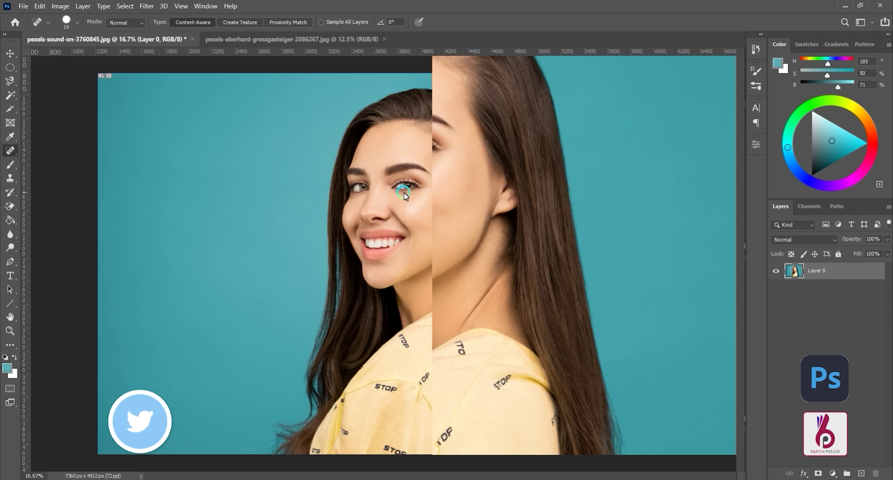
{"action": "key", "text": "ctrl+plus"}
{"action": "scroll", "coordinate": [505, 206], "scroll_direction": "up", "scroll_amount": 3}
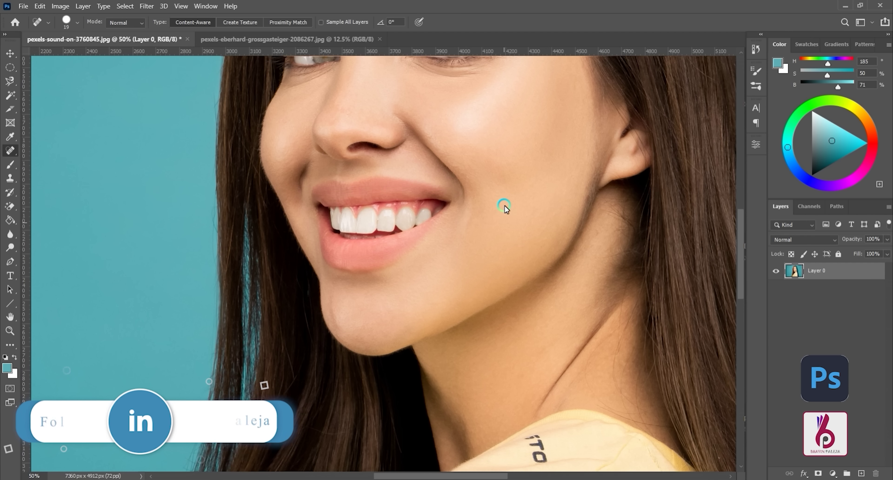
{"action": "scroll", "coordinate": [505, 205], "scroll_direction": "up", "scroll_amount": 5}
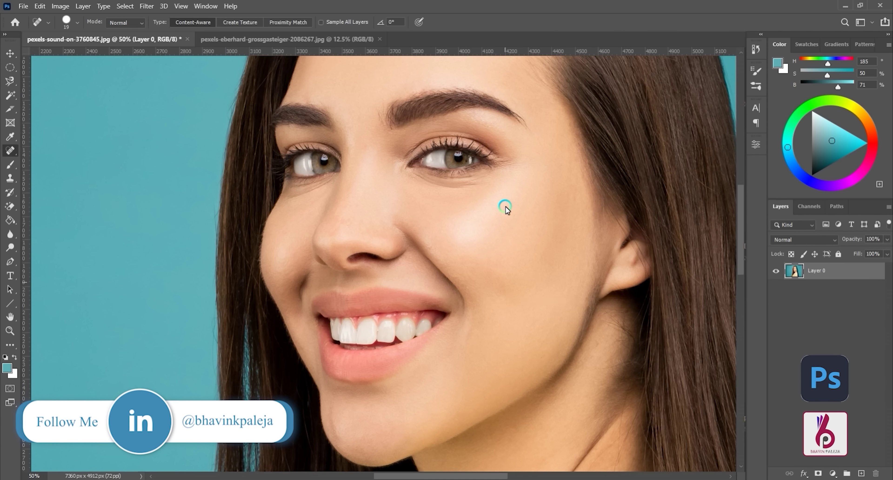
{"action": "scroll", "coordinate": [505, 207], "scroll_direction": "up", "scroll_amount": 5}
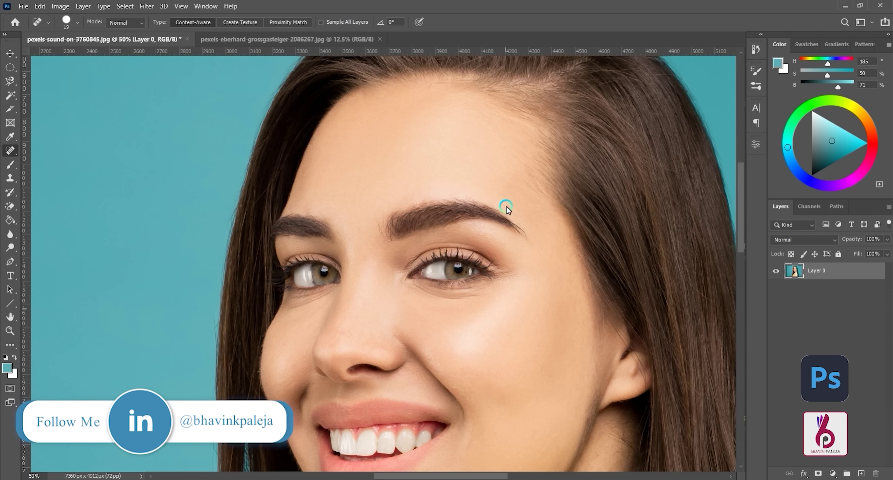
{"action": "scroll", "coordinate": [506, 207], "scroll_direction": "up", "scroll_amount": 4}
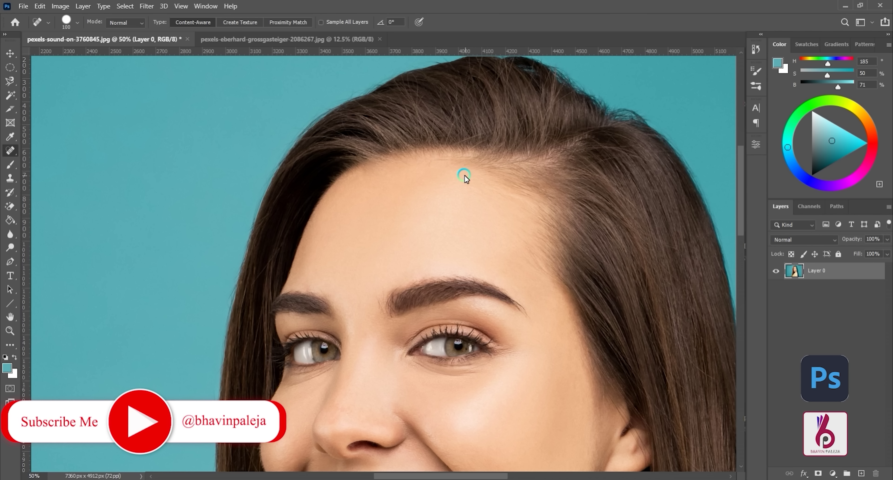
{"action": "key", "text": "bracketright"}
{"action": "key", "text": "bracketright"}
{"action": "left_click_drag", "start_coordinate": [456, 173], "coordinate": [521, 192]}
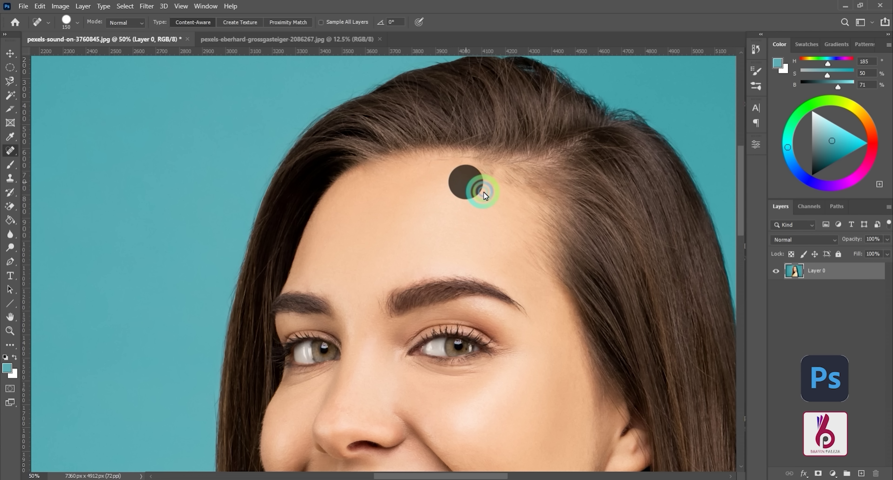
{"action": "left_click", "coordinate": [450, 183]}
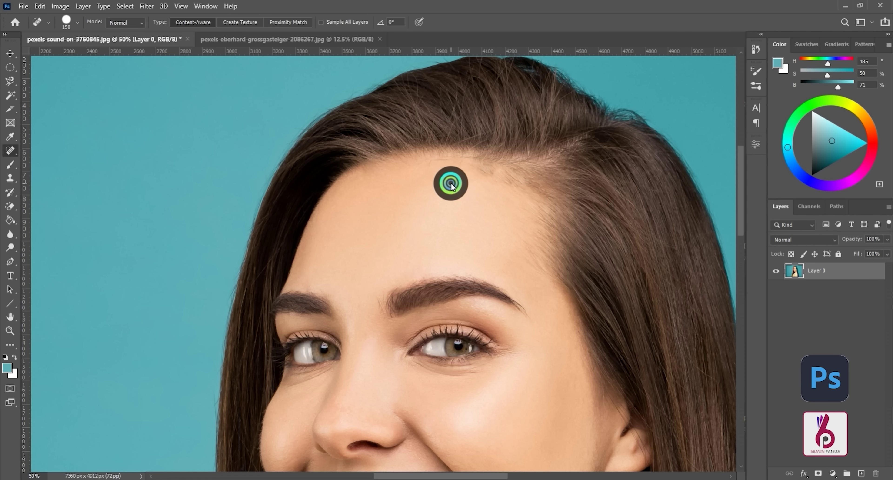
{"action": "left_click", "coordinate": [487, 185]}
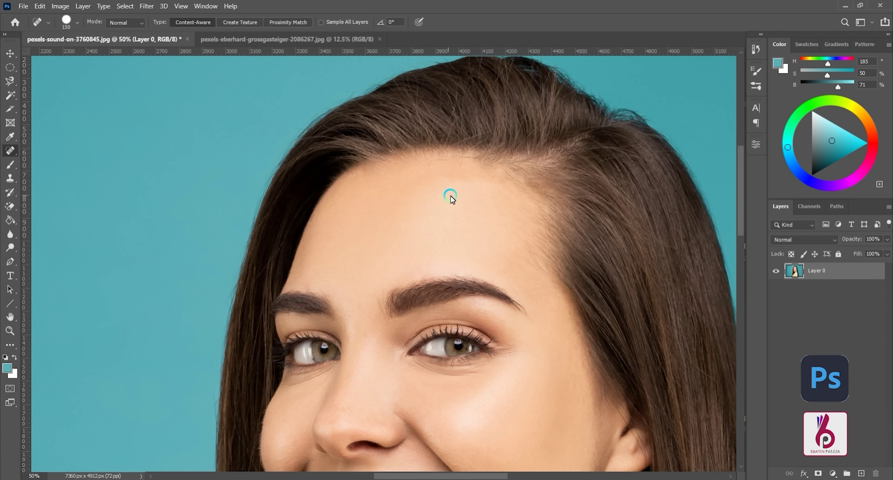
{"action": "left_click", "coordinate": [451, 196]}
Retouch the skin between the eyebrows and around the inner corner of her right eye with the Spot Healing Brush.
{"action": "left_click", "coordinate": [364, 291]}
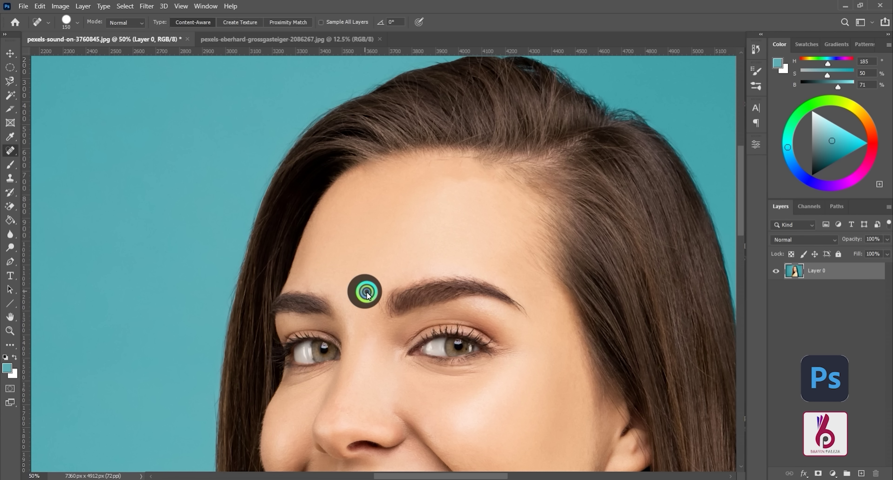
{"action": "left_click", "coordinate": [305, 314]}
{"action": "left_click", "coordinate": [341, 331]}
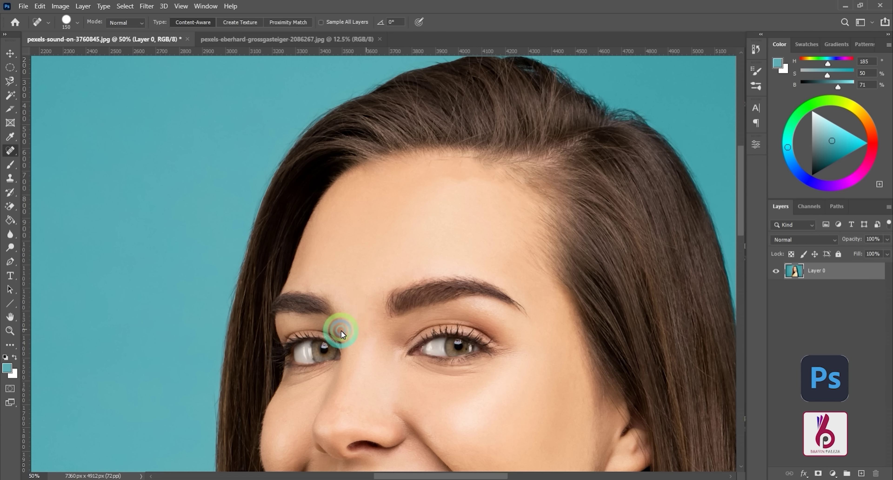
{"action": "left_click", "coordinate": [309, 327]}
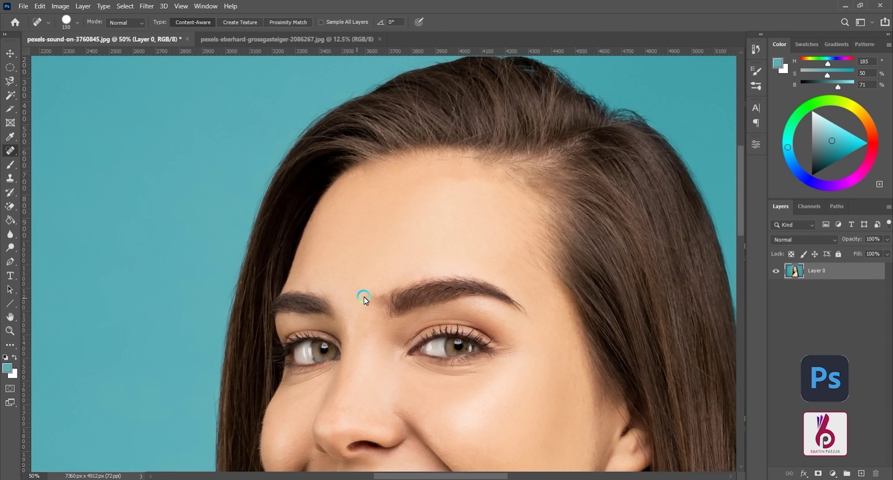
{"action": "left_click", "coordinate": [371, 287]}
{"action": "left_click", "coordinate": [337, 224]}
{"action": "mouse_move", "coordinate": [371, 312]}
{"action": "left_mouse_down"}
{"action": "mouse_move", "coordinate": [378, 284]}
{"action": "mouse_move", "coordinate": [368, 302]}
{"action": "left_mouse_up"}
Sample clean forehead skin with the Healing Brush at a size of 90 and paint it over the woman's left eyebrow.
{"action": "right_click", "coordinate": [10, 150]}
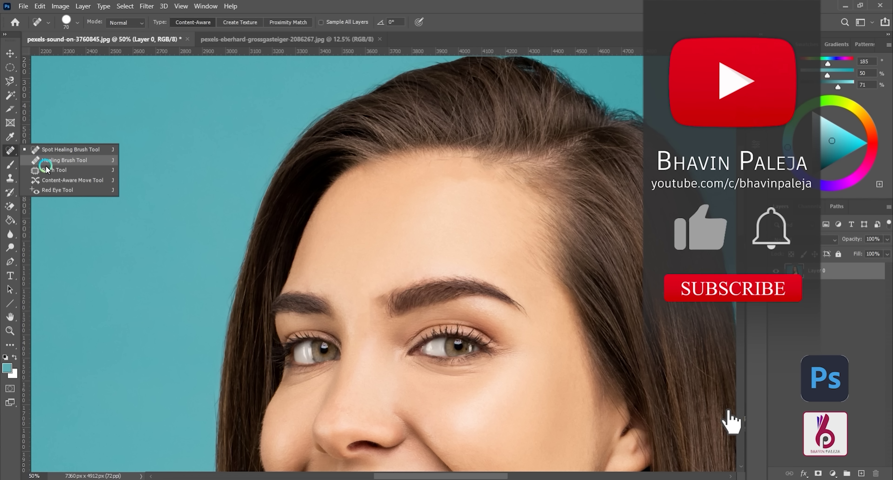
{"action": "left_click", "coordinate": [46, 160]}
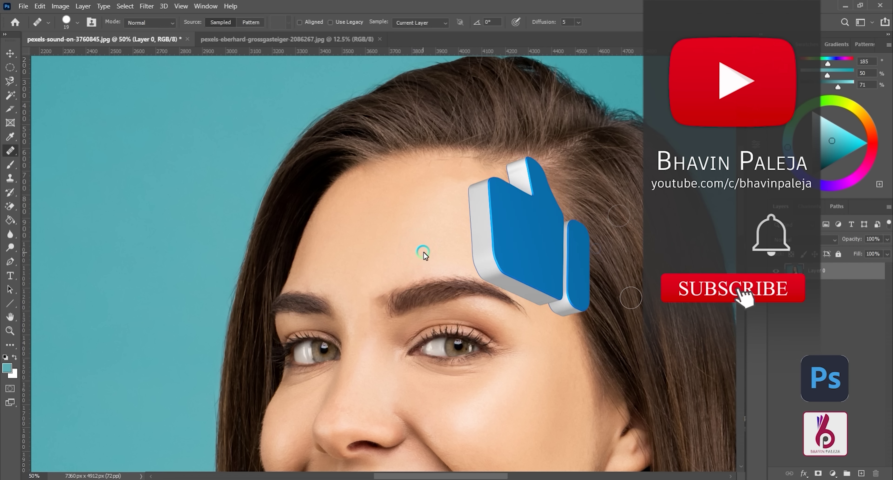
{"action": "key", "text": "bracketright"}
{"action": "key", "text": "bracketright"}
{"action": "key", "text": "bracketright"}
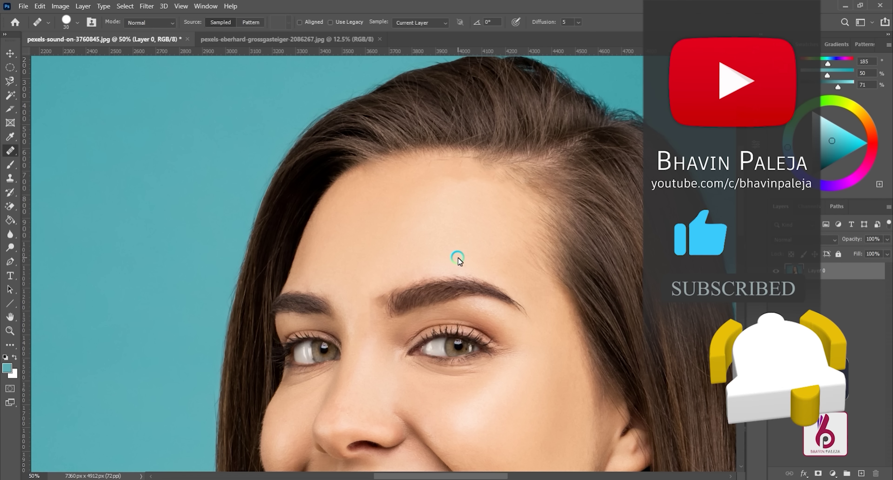
{"action": "key", "text": "bracketright"}
{"action": "key", "text": "bracketright"}
{"action": "key", "text": "bracketright"}
{"action": "key", "text": "bracketright"}
{"action": "key", "text": "bracketright"}
{"action": "key", "text": "bracketright"}
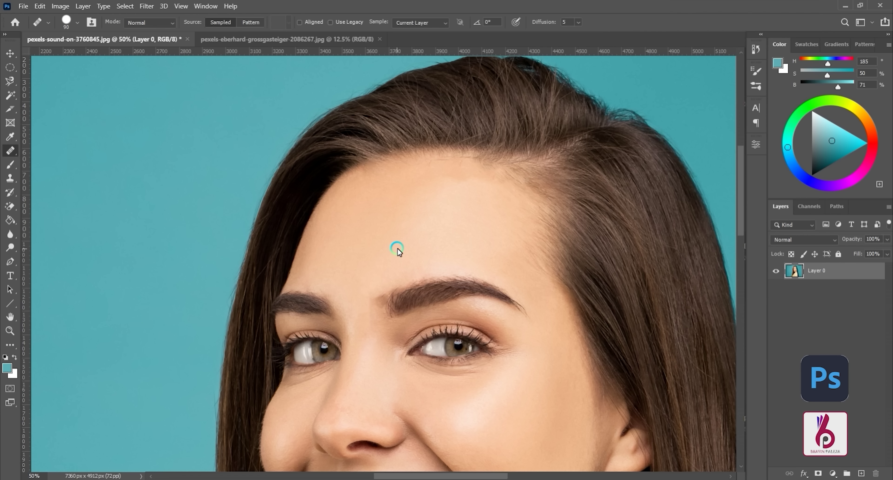
{"action": "left_click", "coordinate": [391, 253], "text": "alt"}
{"action": "mouse_move", "coordinate": [381, 299]}
{"action": "left_mouse_down"}
{"action": "mouse_move", "coordinate": [406, 292]}
{"action": "mouse_move", "coordinate": [391, 310]}
{"action": "mouse_move", "coordinate": [409, 307]}
{"action": "mouse_move", "coordinate": [401, 316]}
{"action": "mouse_move", "coordinate": [391, 314]}
{"action": "mouse_move", "coordinate": [414, 308]}
{"action": "mouse_move", "coordinate": [406, 303]}
{"action": "mouse_move", "coordinate": [416, 305]}
{"action": "mouse_move", "coordinate": [411, 295]}
{"action": "mouse_move", "coordinate": [421, 287]}
{"action": "mouse_move", "coordinate": [480, 288]}
{"action": "mouse_move", "coordinate": [526, 313]}
{"action": "mouse_move", "coordinate": [498, 291]}
{"action": "mouse_move", "coordinate": [460, 285]}
{"action": "mouse_move", "coordinate": [412, 296]}
{"action": "mouse_move", "coordinate": [432, 282]}
{"action": "mouse_move", "coordinate": [435, 302]}
{"action": "mouse_move", "coordinate": [482, 294]}
{"action": "mouse_move", "coordinate": [523, 310]}
{"action": "mouse_move", "coordinate": [488, 295]}
{"action": "left_mouse_up"}
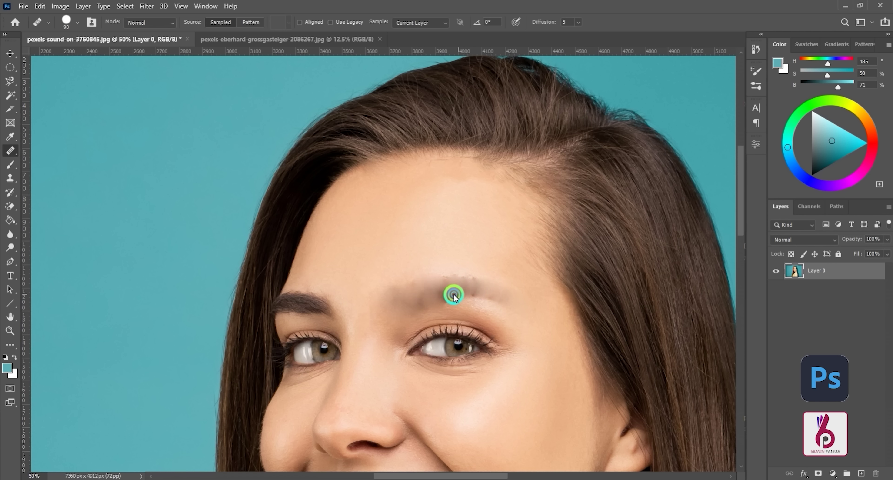
{"action": "mouse_move", "coordinate": [453, 295]}
{"action": "left_mouse_down"}
{"action": "mouse_move", "coordinate": [451, 278]}
{"action": "mouse_move", "coordinate": [465, 302]}
{"action": "left_mouse_up"}
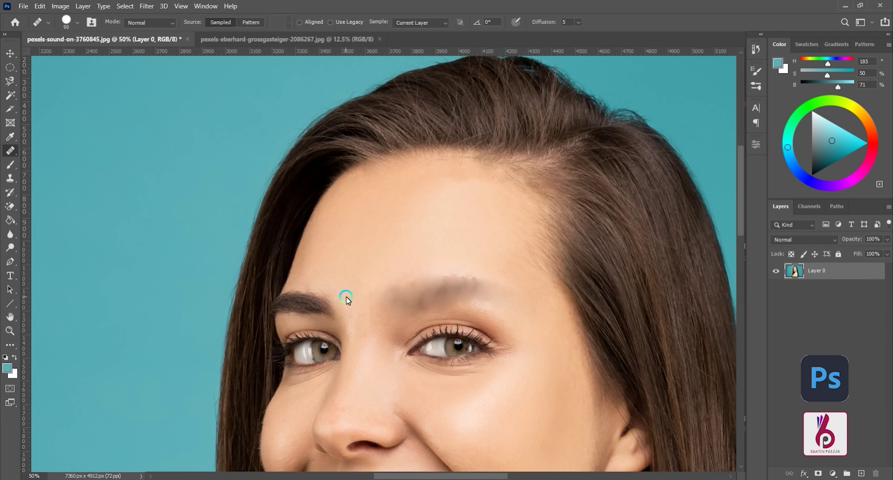
Revert the woman's photo to its original opened state, pexels-sound-on-3760845.jpg, in the edit history.
{"action": "left_click", "coordinate": [756, 51]}
{"action": "left_click", "coordinate": [740, 90]}
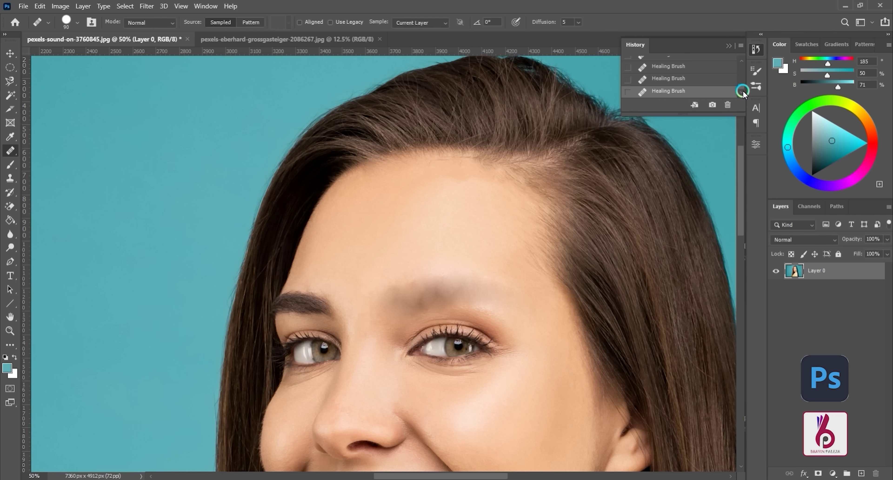
{"action": "left_click", "coordinate": [741, 66]}
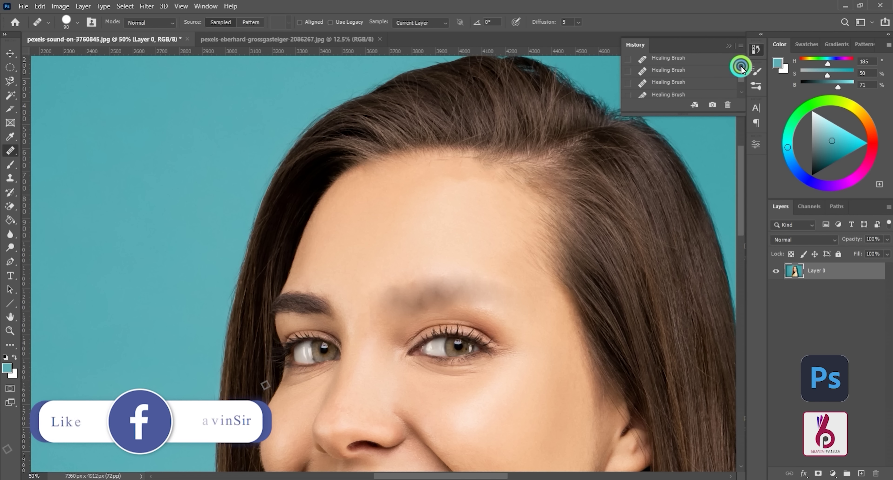
{"action": "left_click", "coordinate": [739, 67]}
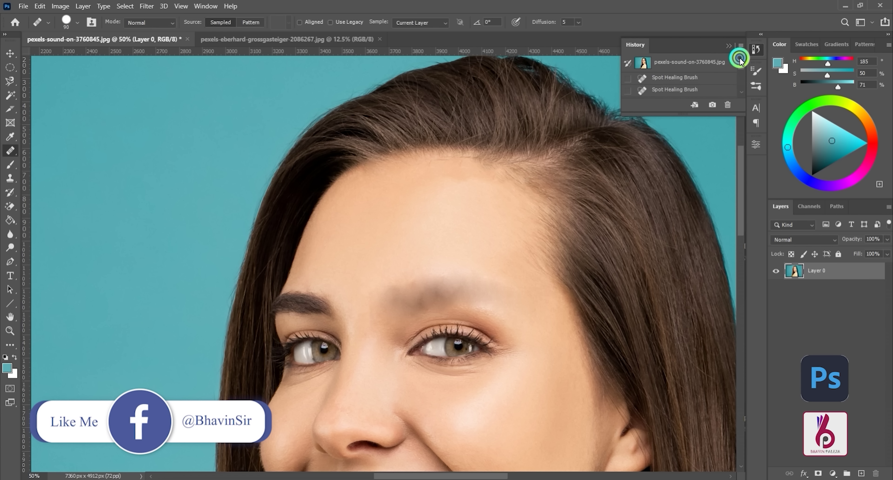
{"action": "left_click", "coordinate": [694, 63]}
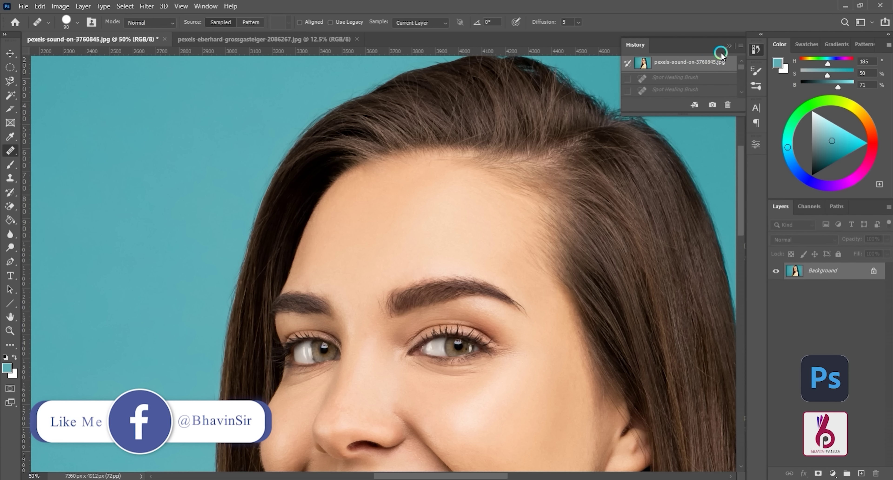
{"action": "left_click", "coordinate": [727, 46]}
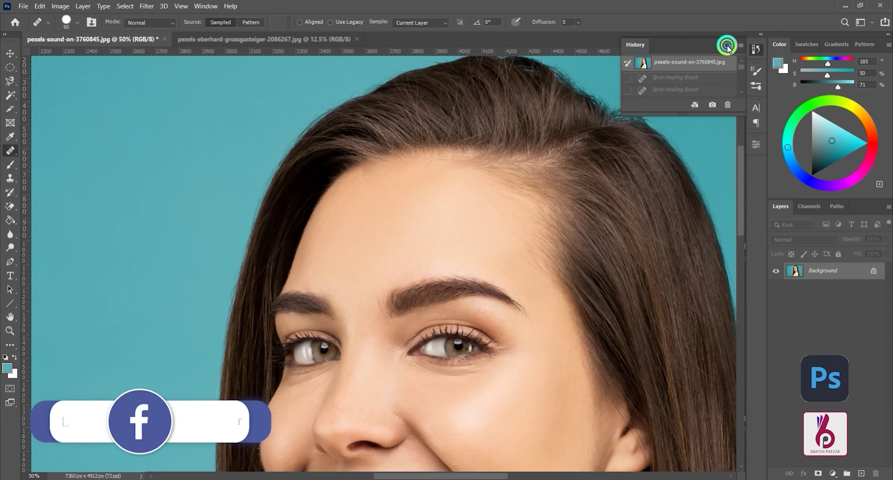
Try replacing the woman's left eyebrow with forehead skin using the Patch Tool, and revert the photo to its opened state.
{"action": "right_click", "coordinate": [10, 150]}
{"action": "left_click", "coordinate": [57, 170]}
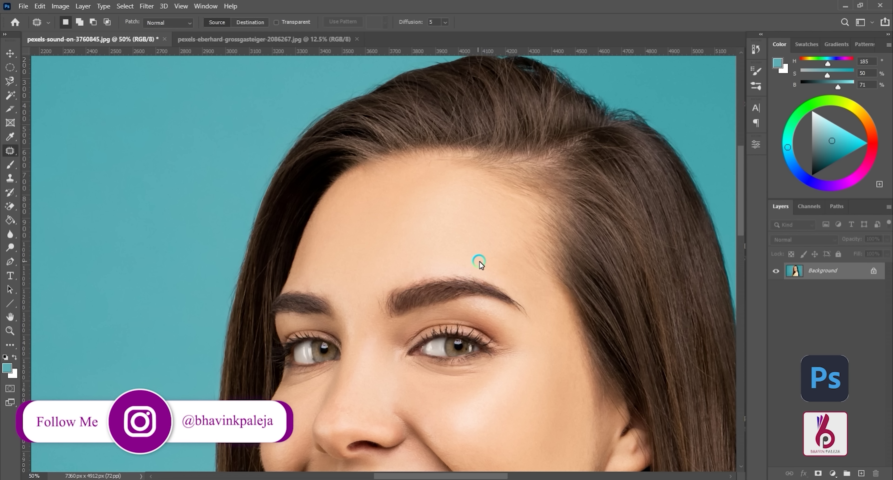
{"action": "mouse_move", "coordinate": [481, 262]}
{"action": "left_mouse_down"}
{"action": "mouse_move", "coordinate": [528, 312]}
{"action": "mouse_move", "coordinate": [512, 321]}
{"action": "mouse_move", "coordinate": [442, 309]}
{"action": "mouse_move", "coordinate": [383, 325]}
{"action": "mouse_move", "coordinate": [373, 303]}
{"action": "mouse_move", "coordinate": [401, 268]}
{"action": "mouse_move", "coordinate": [494, 275]}
{"action": "left_mouse_up"}
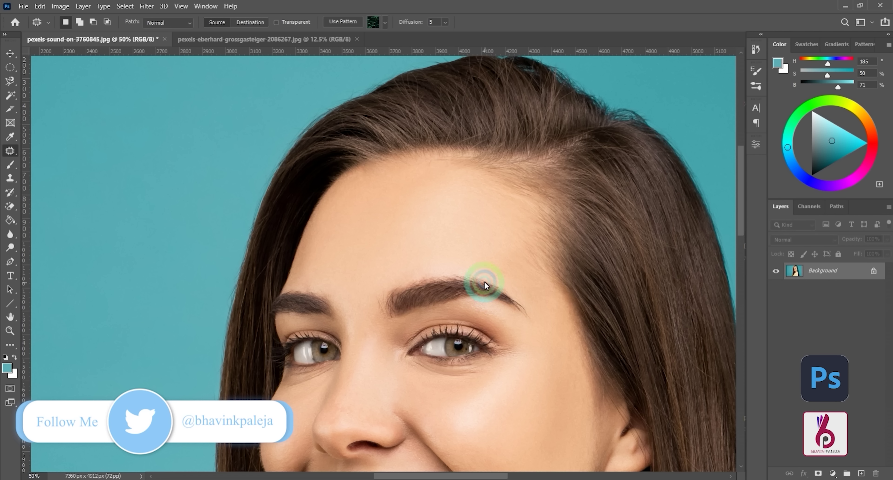
{"action": "left_click", "coordinate": [477, 280]}
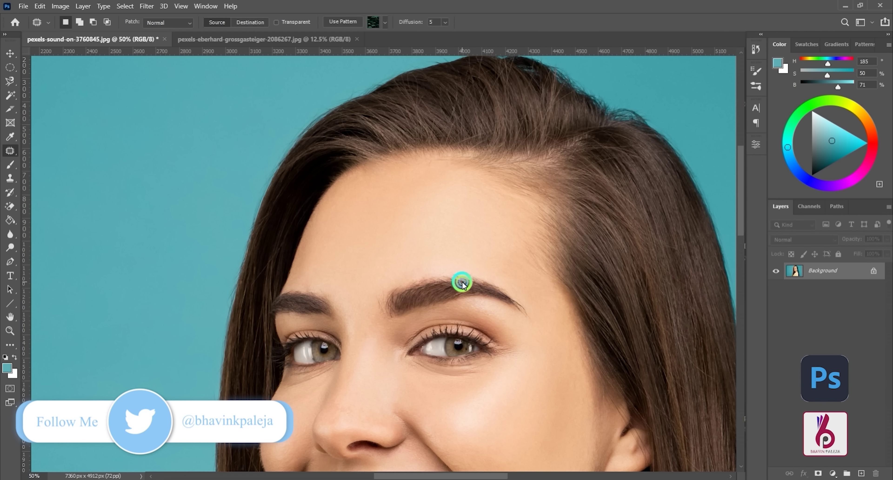
{"action": "left_click_drag", "start_coordinate": [463, 284], "coordinate": [449, 216]}
{"action": "left_click", "coordinate": [540, 331]}
{"action": "left_click", "coordinate": [448, 295]}
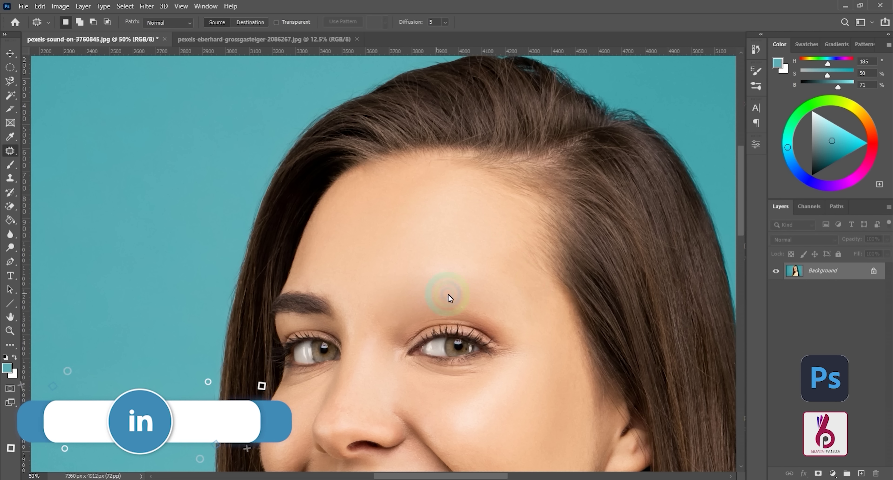
{"action": "left_click", "coordinate": [454, 225]}
{"action": "left_click", "coordinate": [552, 205]}
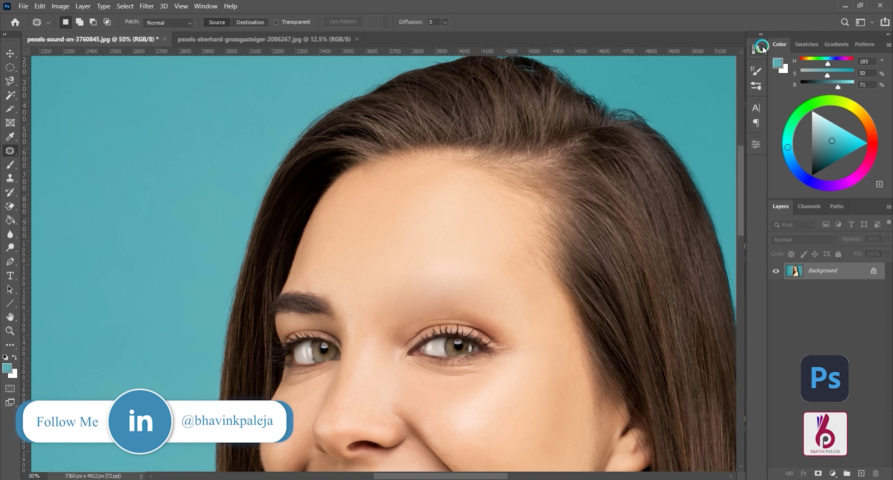
{"action": "left_click", "coordinate": [756, 49]}
{"action": "left_click", "coordinate": [694, 65]}
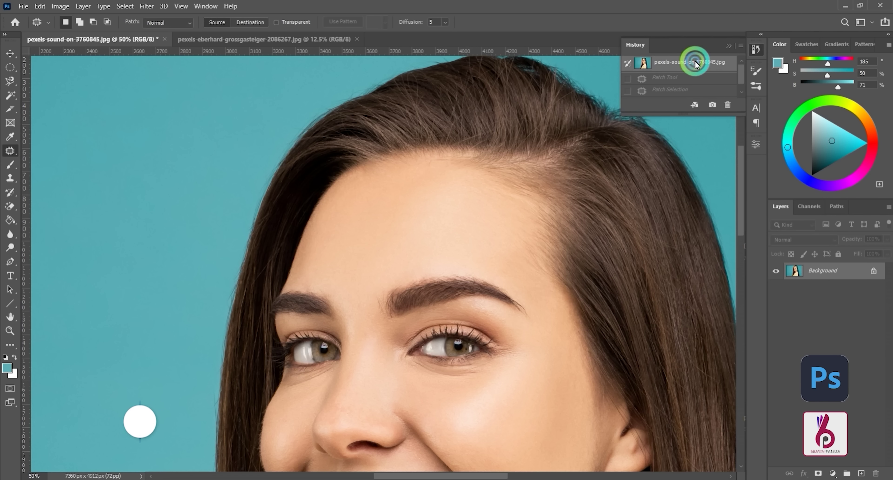
Outline the woman's left eyebrow with the Content-Aware Move Tool in Move mode and shift it higher onto the forehead.
{"action": "left_click", "coordinate": [7, 152]}
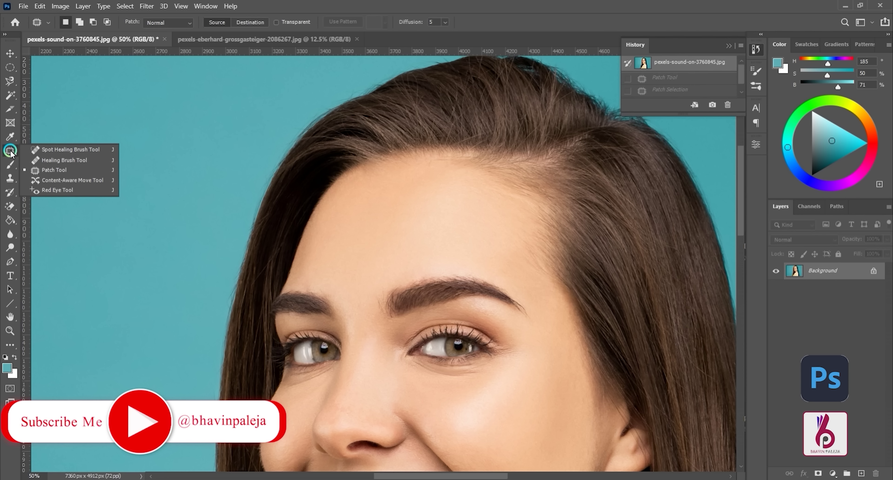
{"action": "left_click", "coordinate": [63, 181]}
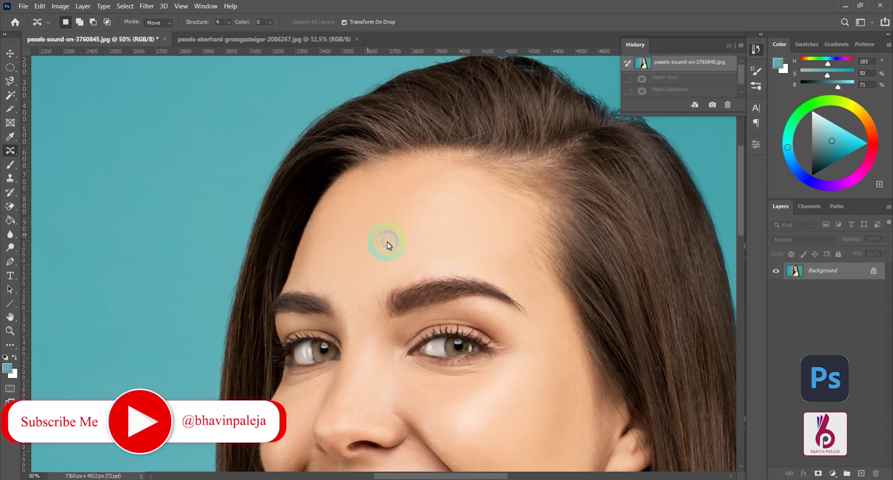
{"action": "mouse_move", "coordinate": [505, 282]}
{"action": "left_mouse_down"}
{"action": "mouse_move", "coordinate": [537, 310]}
{"action": "mouse_move", "coordinate": [537, 325]}
{"action": "mouse_move", "coordinate": [464, 305]}
{"action": "mouse_move", "coordinate": [383, 323]}
{"action": "mouse_move", "coordinate": [371, 304]}
{"action": "mouse_move", "coordinate": [376, 286]}
{"action": "mouse_move", "coordinate": [411, 272]}
{"action": "mouse_move", "coordinate": [484, 273]}
{"action": "mouse_move", "coordinate": [441, 246]}
{"action": "left_mouse_up"}
{"action": "left_click", "coordinate": [435, 22]}
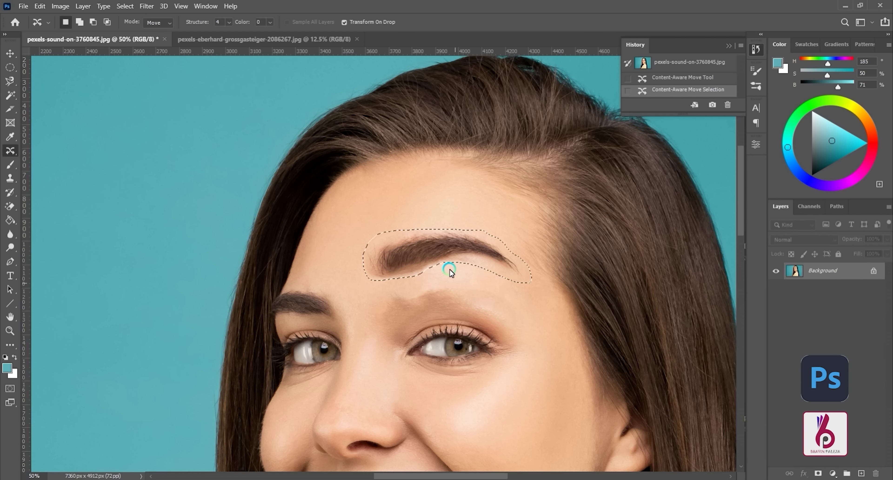
Revert the photo to its opened state and apply the Red Eye Tool to the woman's left eye with 50% pupil size and darken amount.
{"action": "left_click", "coordinate": [661, 70]}
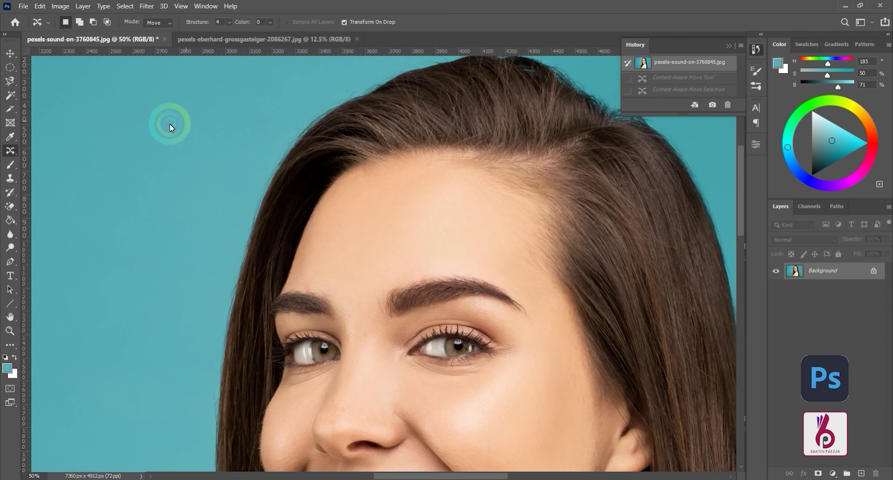
{"action": "left_click", "coordinate": [6, 155]}
{"action": "left_click", "coordinate": [62, 191]}
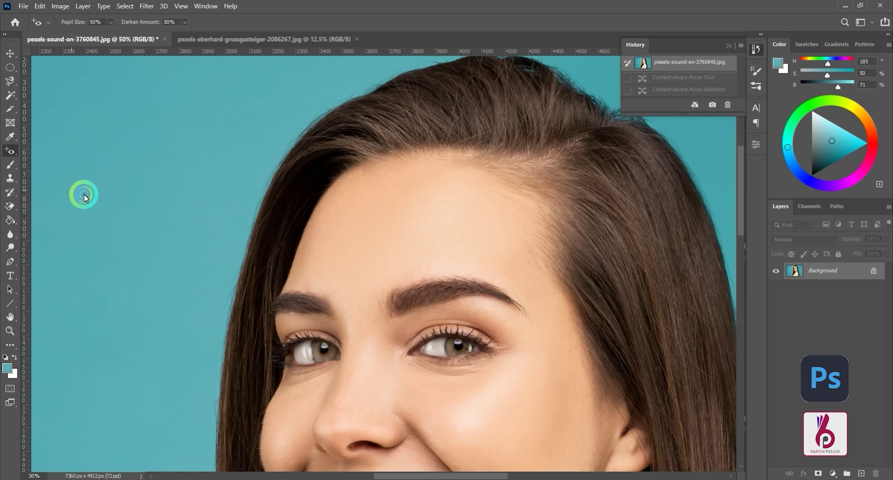
{"action": "left_click", "coordinate": [450, 350]}
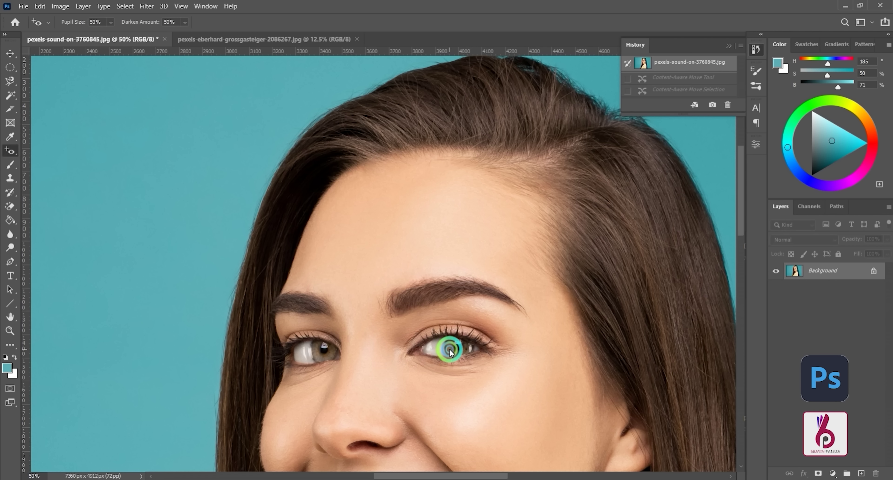
{"action": "left_click", "coordinate": [461, 344]}
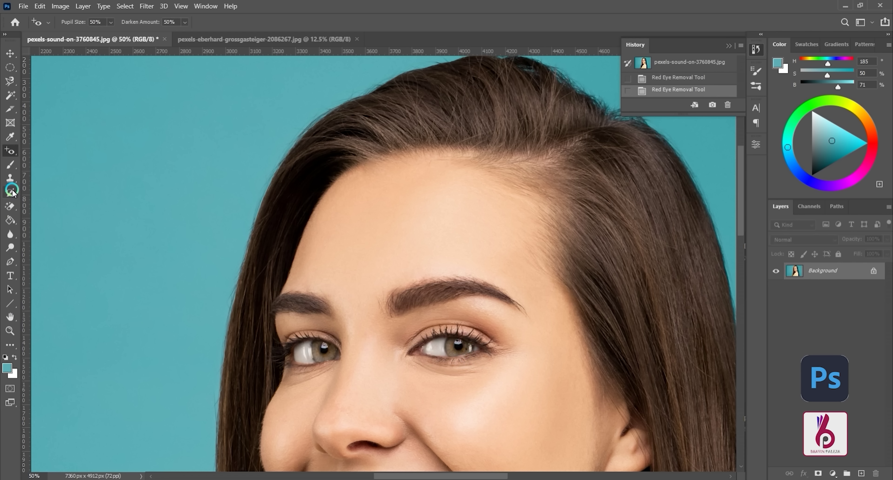
Paint a pink-red dot (H 340, S 100, B 96) on the woman's left pupil with the Brush Tool at size 40.
{"action": "left_click_drag", "start_coordinate": [10, 169], "coordinate": [88, 162]}
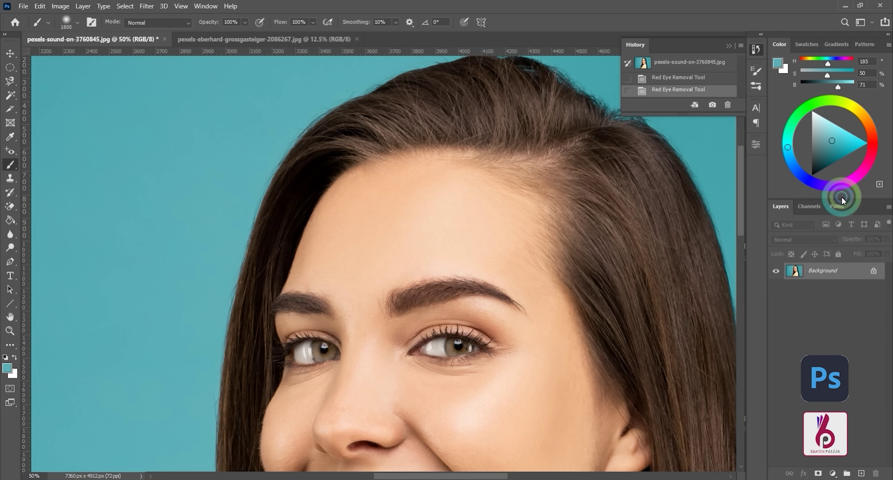
{"action": "left_click", "coordinate": [870, 158]}
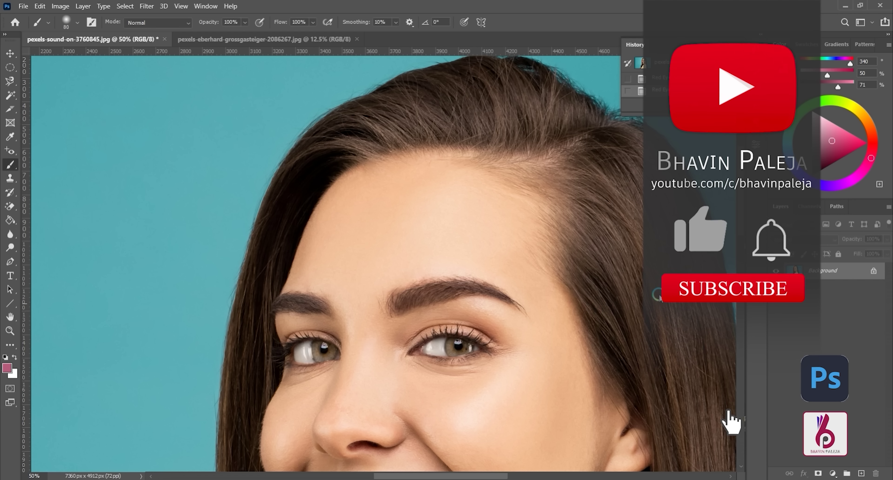
{"action": "left_click", "coordinate": [865, 145]}
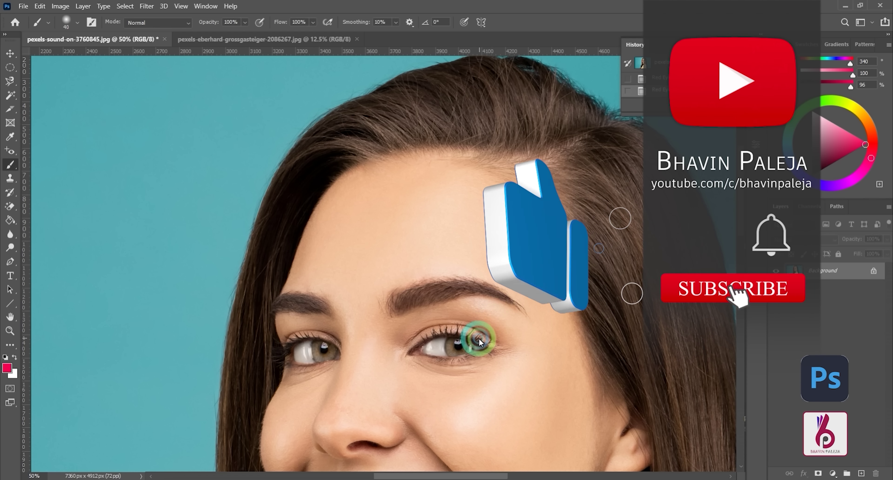
{"action": "key", "text": "bracketleft"}
{"action": "key", "text": "bracketleft"}
{"action": "key", "text": "bracketleft"}
{"action": "key", "text": "bracketright"}
{"action": "left_click", "coordinate": [456, 344]}
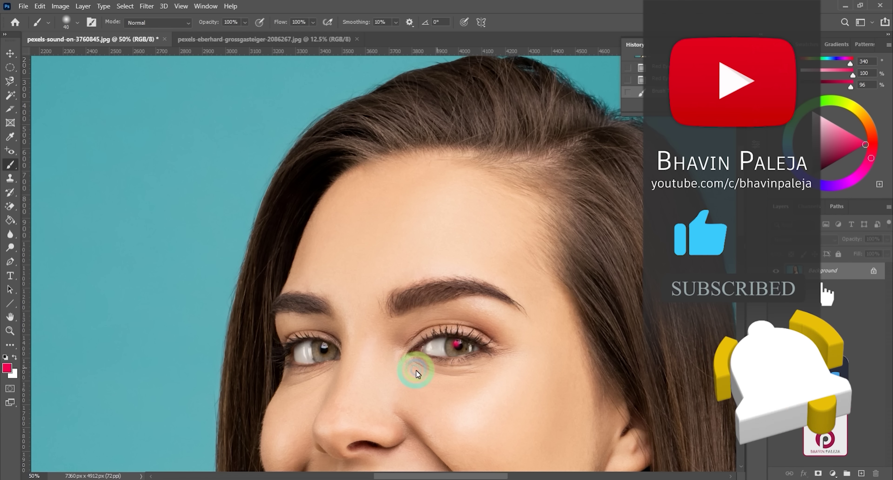
Remove the red dot from the left pupil with the Red Eye Tool, and revert the photo to its opened state in the edit history.
{"action": "left_click", "coordinate": [10, 150]}
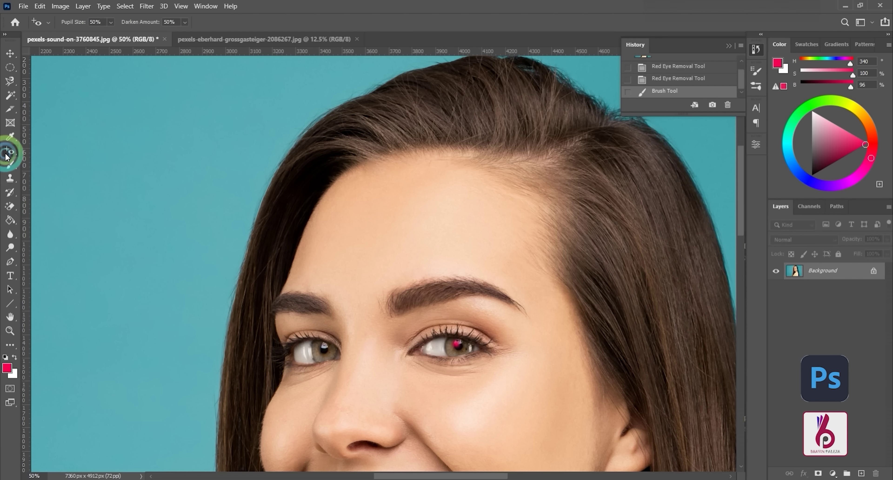
{"action": "left_click", "coordinate": [455, 346]}
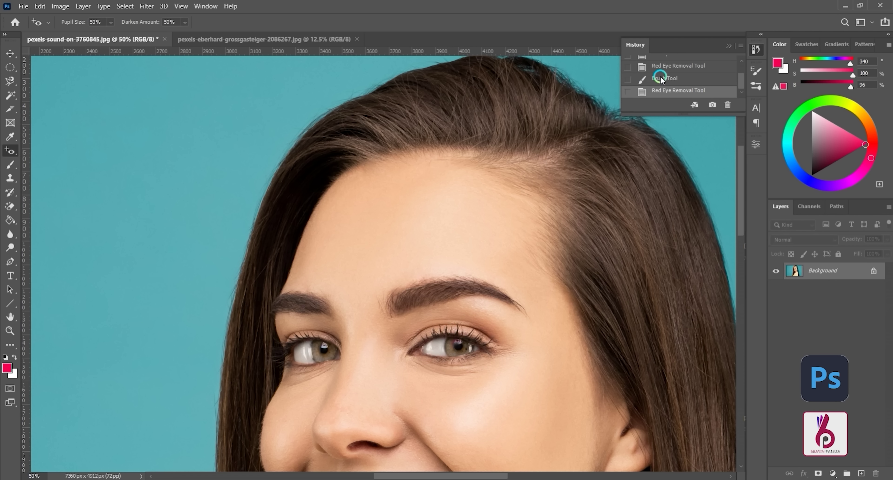
{"action": "scroll", "coordinate": [660, 79], "scroll_direction": "up", "scroll_amount": 3}
{"action": "left_click", "coordinate": [672, 62]}
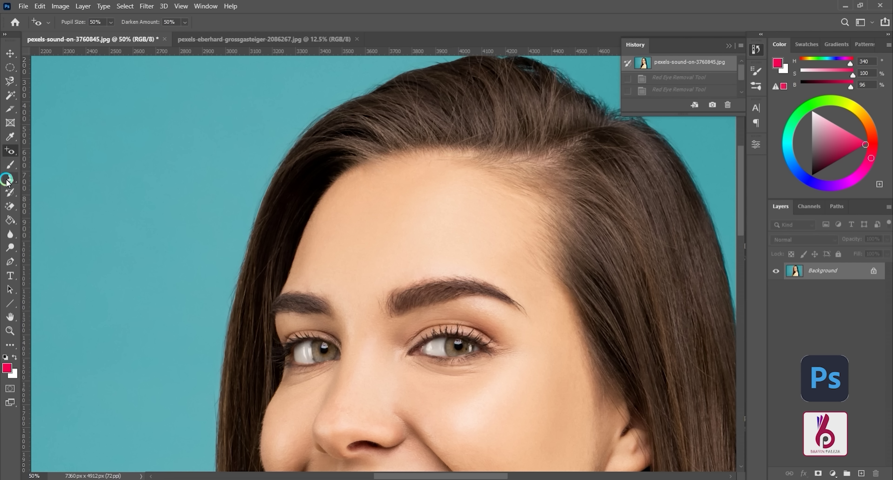
Paint lime green (H 82, S 100, B 96) over the woman's forehead with the soft Brush at size 300, and undo the stroke.
{"action": "left_click", "coordinate": [9, 164]}
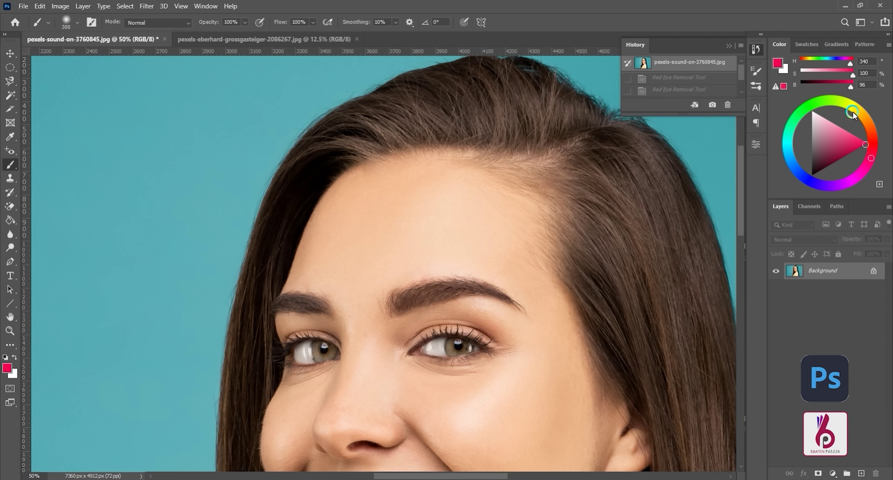
{"action": "mouse_move", "coordinate": [853, 111]}
{"action": "left_mouse_down"}
{"action": "mouse_move", "coordinate": [855, 103]}
{"action": "mouse_move", "coordinate": [836, 101]}
{"action": "left_mouse_up"}
{"action": "mouse_move", "coordinate": [466, 218]}
{"action": "left_mouse_down"}
{"action": "mouse_move", "coordinate": [437, 205]}
{"action": "mouse_move", "coordinate": [392, 212]}
{"action": "mouse_move", "coordinate": [393, 237]}
{"action": "mouse_move", "coordinate": [370, 252]}
{"action": "mouse_move", "coordinate": [358, 248]}
{"action": "mouse_move", "coordinate": [348, 212]}
{"action": "mouse_move", "coordinate": [361, 199]}
{"action": "mouse_move", "coordinate": [419, 188]}
{"action": "left_mouse_up"}
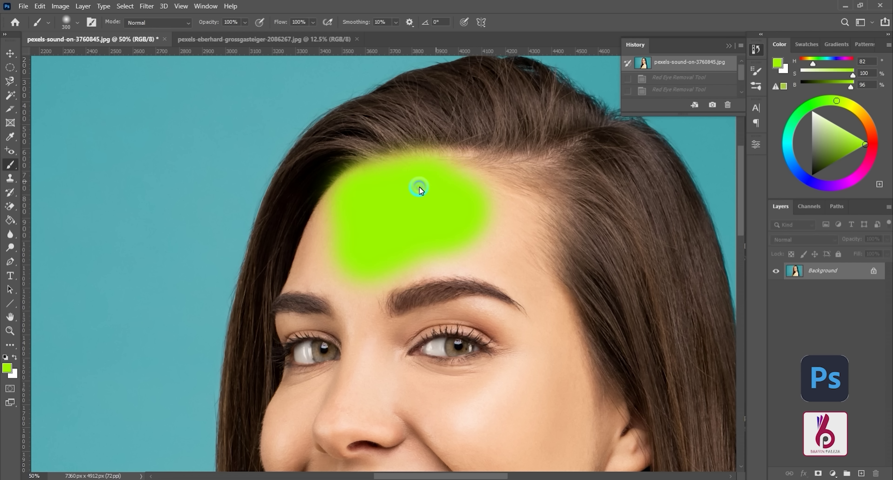
{"action": "left_click_drag", "start_coordinate": [510, 220], "coordinate": [511, 219]}
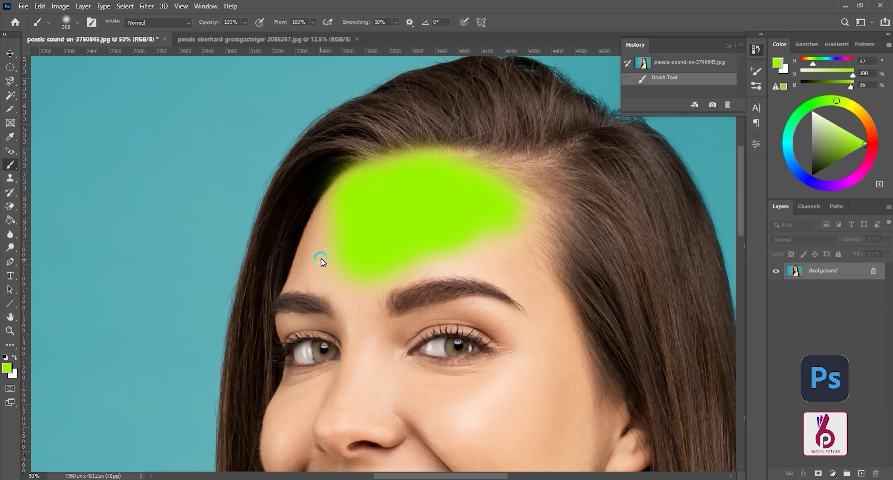
{"action": "key", "text": "ctrl+z"}
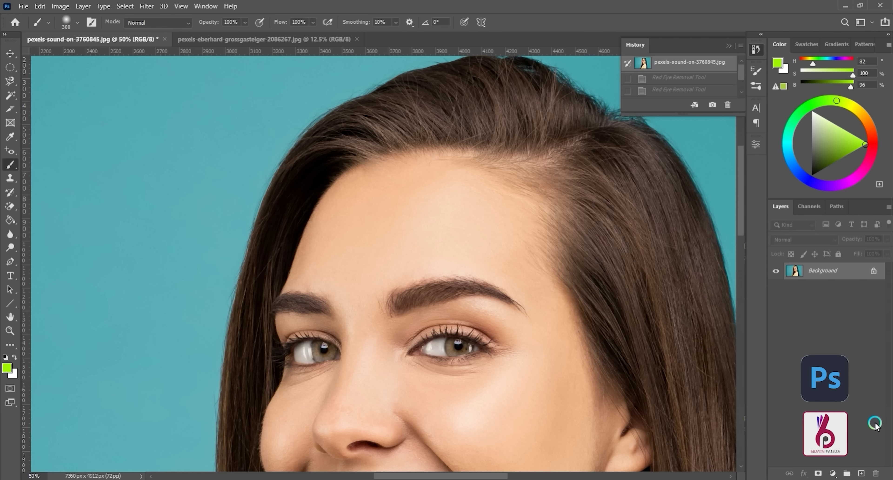
Add a new layer and brush lime green across the woman's forehead on it.
{"action": "left_click", "coordinate": [863, 474]}
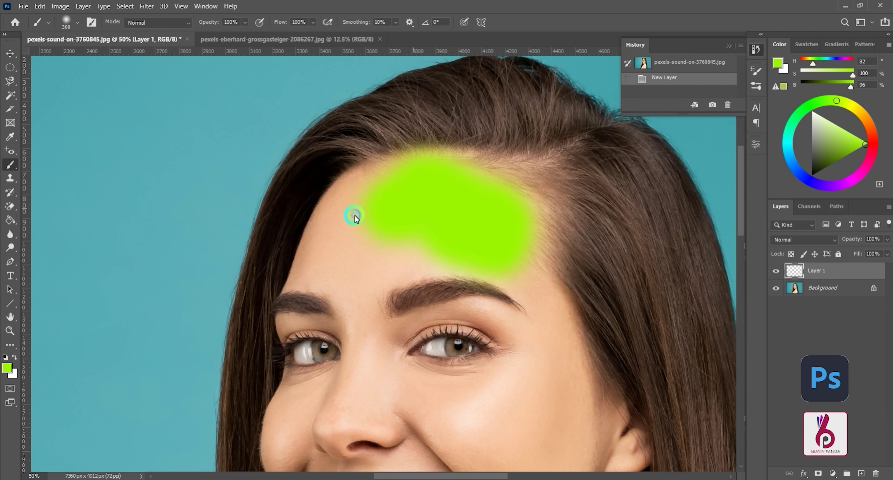
{"action": "mouse_move", "coordinate": [352, 224]}
{"action": "left_mouse_down"}
{"action": "mouse_move", "coordinate": [341, 260]}
{"action": "mouse_move", "coordinate": [329, 266]}
{"action": "mouse_move", "coordinate": [457, 260]}
{"action": "left_mouse_up"}
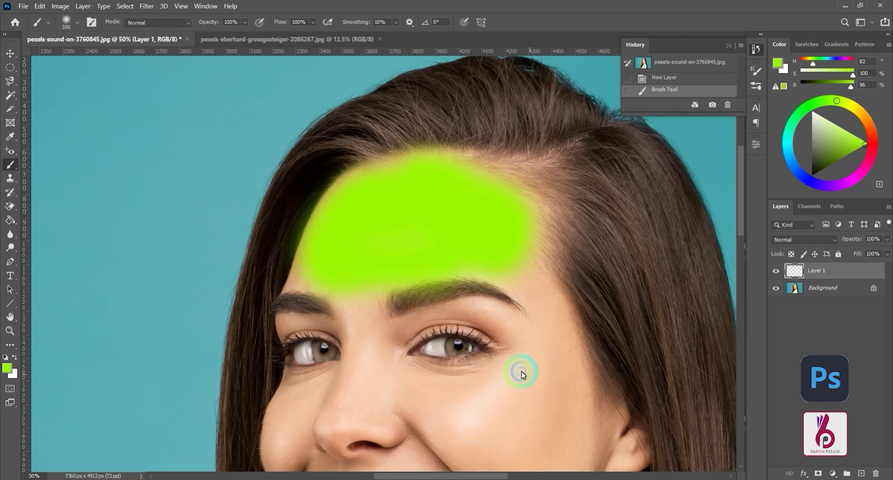
Preview blend modes such as Luminosity on the painted forehead layer, and delete the layer.
{"action": "left_click", "coordinate": [808, 240]}
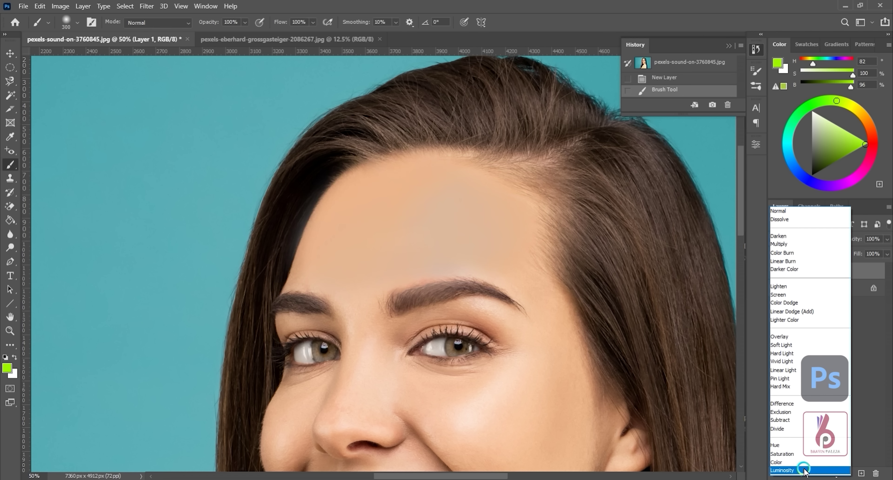
{"action": "left_click", "coordinate": [875, 376]}
{"action": "mouse_move", "coordinate": [854, 272]}
{"action": "left_mouse_down"}
{"action": "mouse_move", "coordinate": [872, 332]}
{"action": "mouse_move", "coordinate": [877, 471]}
{"action": "left_mouse_up"}
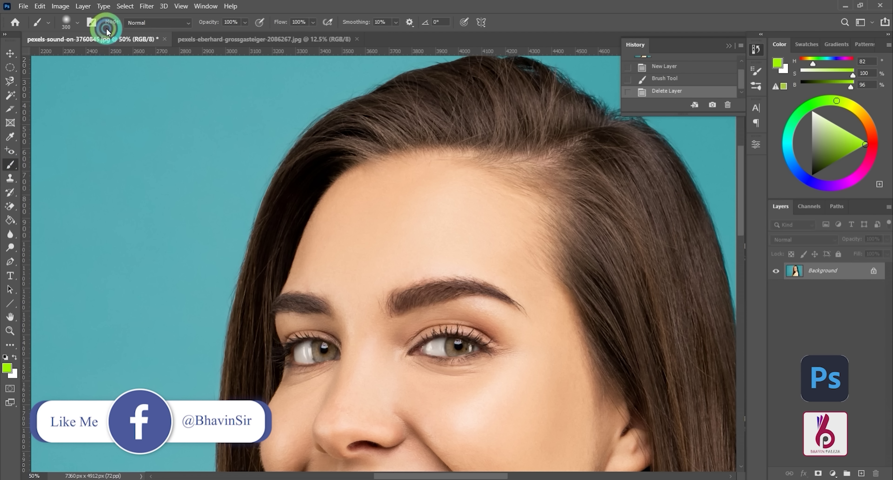
Choose Kyle's Supreme Spatter brush from the Special Effects Brushes for the Brush Tool.
{"action": "left_click", "coordinate": [78, 23]}
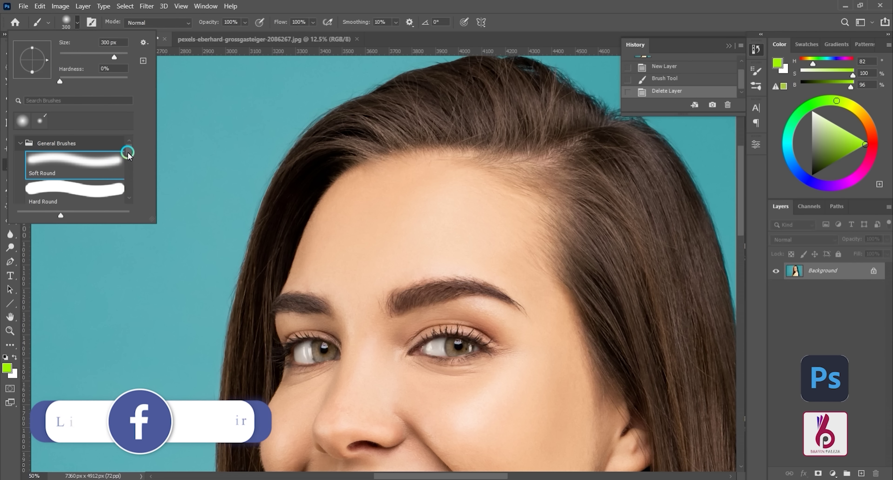
{"action": "left_click_drag", "start_coordinate": [129, 149], "coordinate": [125, 205]}
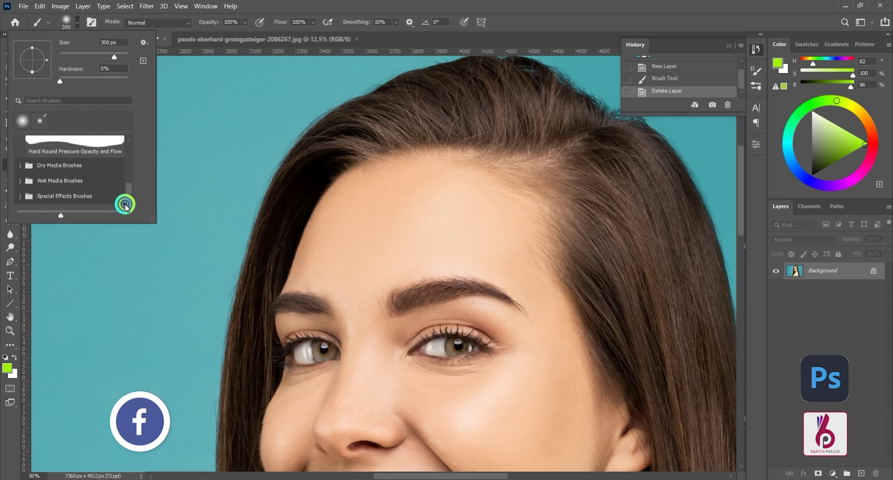
{"action": "left_click", "coordinate": [20, 196]}
{"action": "scroll", "coordinate": [83, 190], "scroll_direction": "down", "scroll_amount": 2}
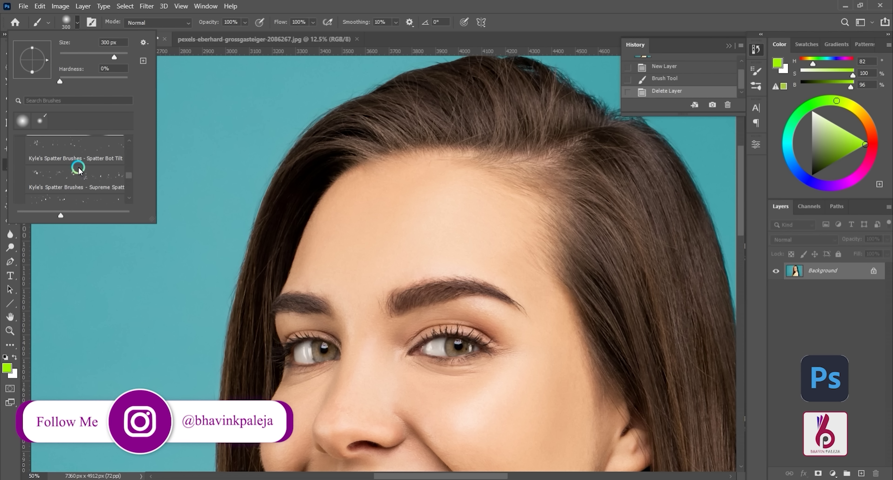
{"action": "left_click", "coordinate": [78, 173]}
Spatter lime green over the woman's forehead and eyebrows, and revert the photo to its opened state in the edit history.
{"action": "left_click_drag", "start_coordinate": [402, 209], "coordinate": [455, 220]}
{"action": "left_click", "coordinate": [370, 272]}
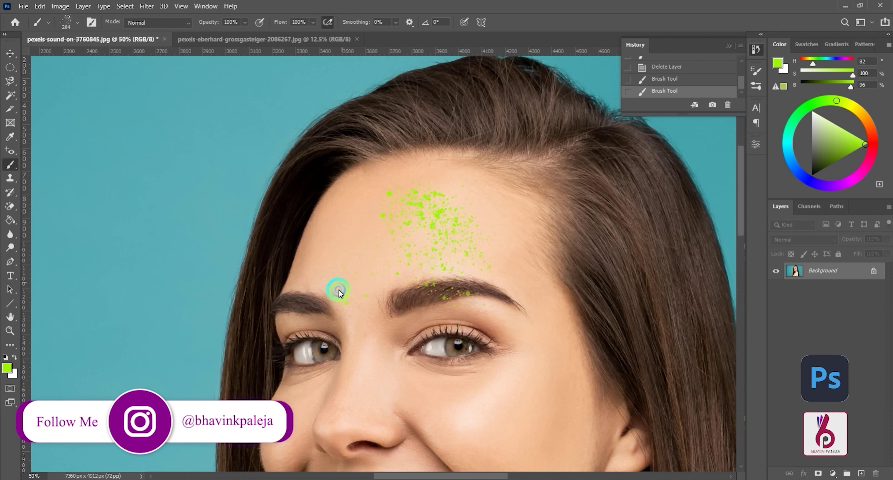
{"action": "mouse_move", "coordinate": [414, 264]}
{"action": "left_mouse_down"}
{"action": "mouse_move", "coordinate": [371, 267]}
{"action": "mouse_move", "coordinate": [304, 334]}
{"action": "left_mouse_up"}
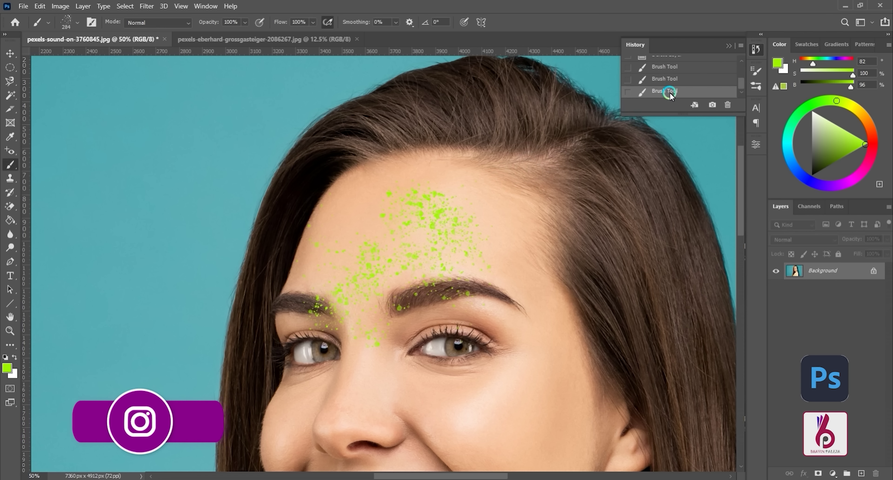
{"action": "scroll", "coordinate": [670, 80], "scroll_direction": "up", "scroll_amount": 3}
{"action": "left_click", "coordinate": [673, 62]}
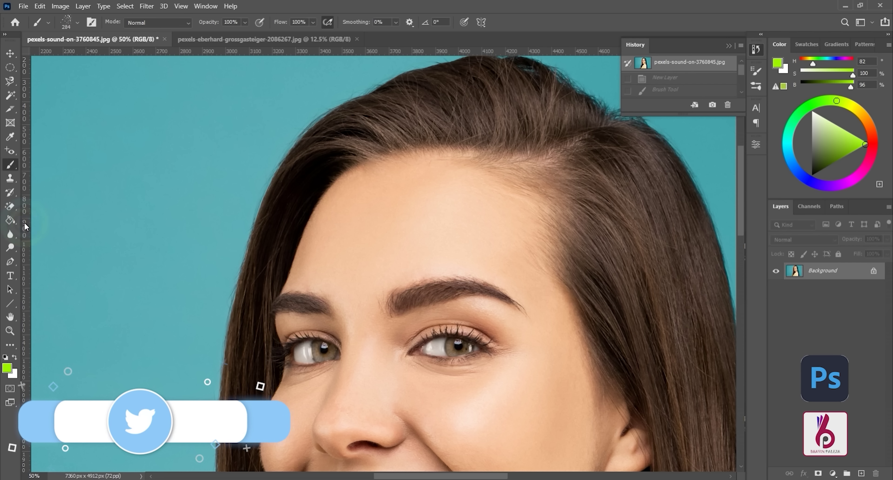
Draw thin lime green lines on the woman's forehead with the Pencil Tool at sizes 1 and 6, undoing each line.
{"action": "left_click", "coordinate": [10, 163]}
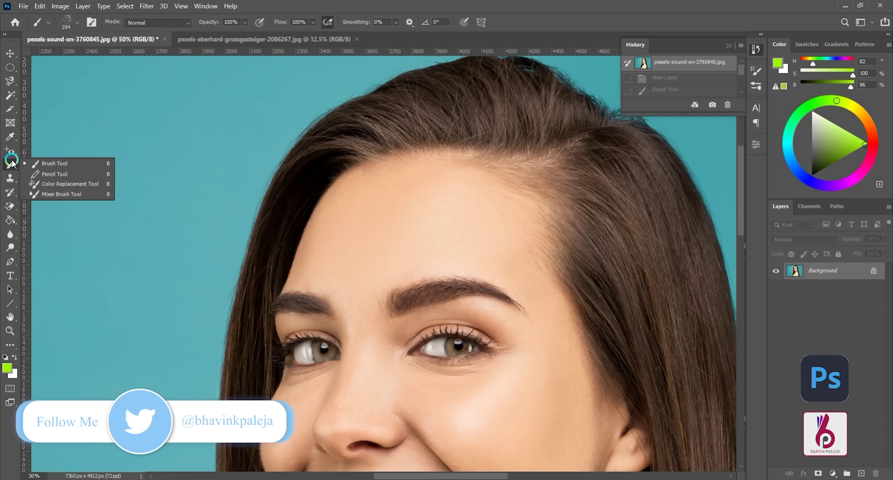
{"action": "left_click", "coordinate": [48, 174]}
{"action": "left_click_drag", "start_coordinate": [367, 287], "coordinate": [363, 292]}
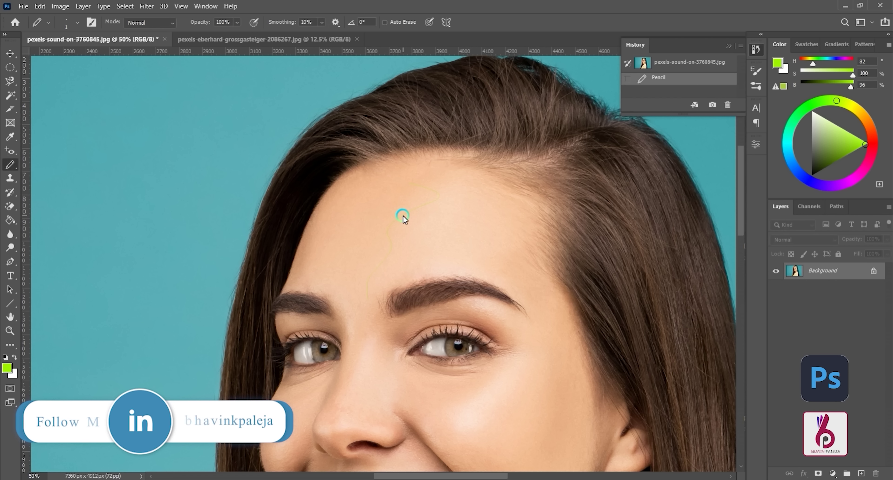
{"action": "key", "text": "ctrl+z"}
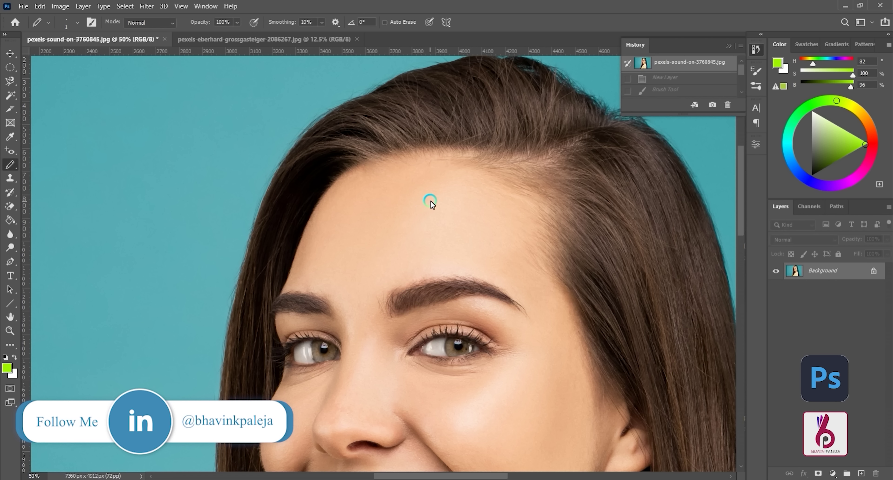
{"action": "mouse_move", "coordinate": [431, 201]}
{"action": "left_mouse_down"}
{"action": "mouse_move", "coordinate": [380, 250]}
{"action": "mouse_move", "coordinate": [371, 292]}
{"action": "left_mouse_up"}
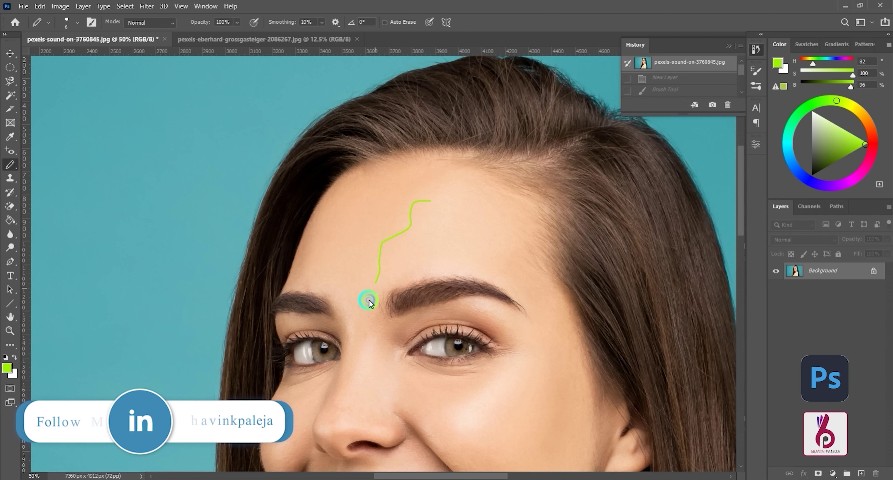
{"action": "key", "text": "ctrl+z"}
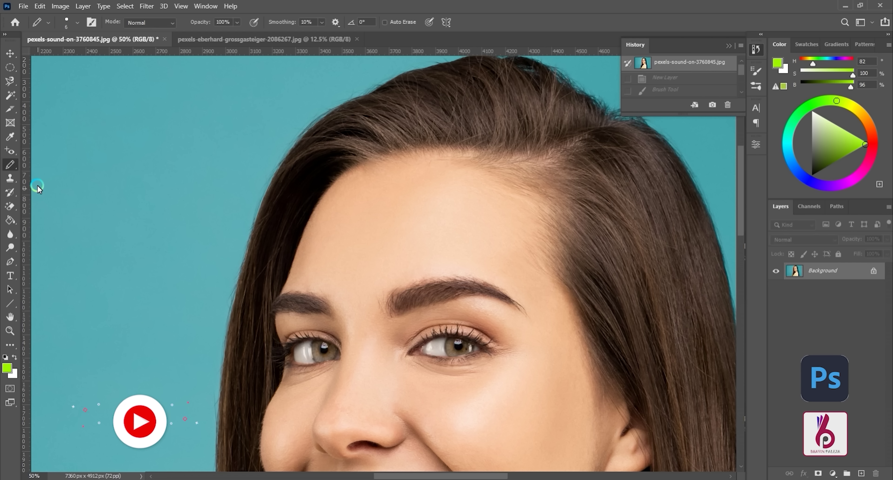
Scribble lime green above the woman's left eyebrow with the Color Replacement Tool in Color mode at size 13, and undo the last stroke.
{"action": "right_click", "coordinate": [14, 164]}
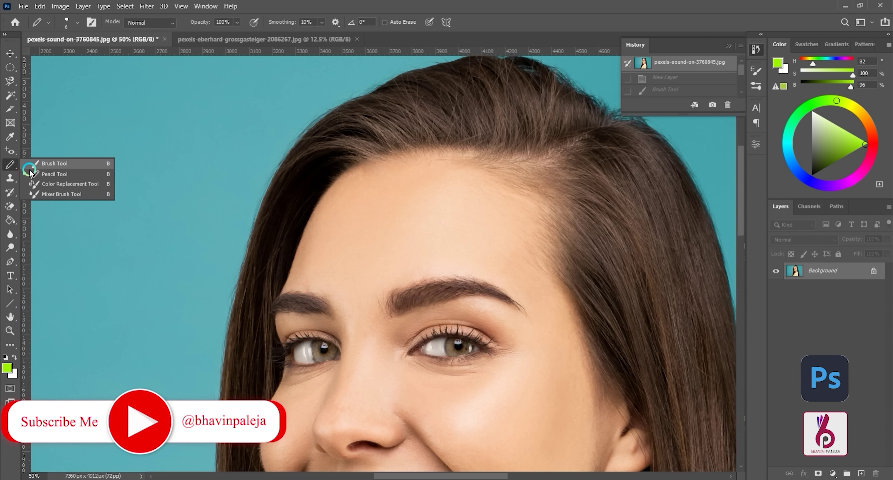
{"action": "left_click", "coordinate": [24, 184]}
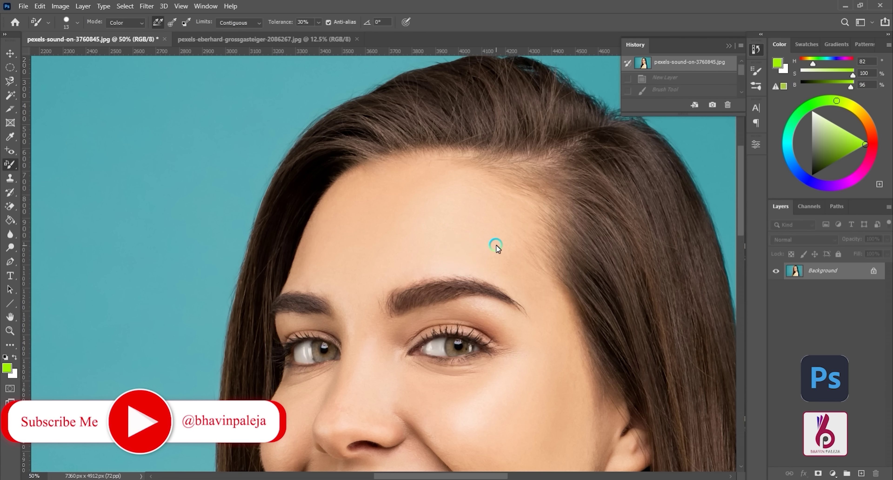
{"action": "mouse_move", "coordinate": [496, 245]}
{"action": "left_mouse_down"}
{"action": "mouse_move", "coordinate": [466, 232]}
{"action": "mouse_move", "coordinate": [484, 244]}
{"action": "mouse_move", "coordinate": [458, 244]}
{"action": "mouse_move", "coordinate": [469, 238]}
{"action": "mouse_move", "coordinate": [469, 221]}
{"action": "mouse_move", "coordinate": [493, 218]}
{"action": "mouse_move", "coordinate": [464, 229]}
{"action": "left_mouse_up"}
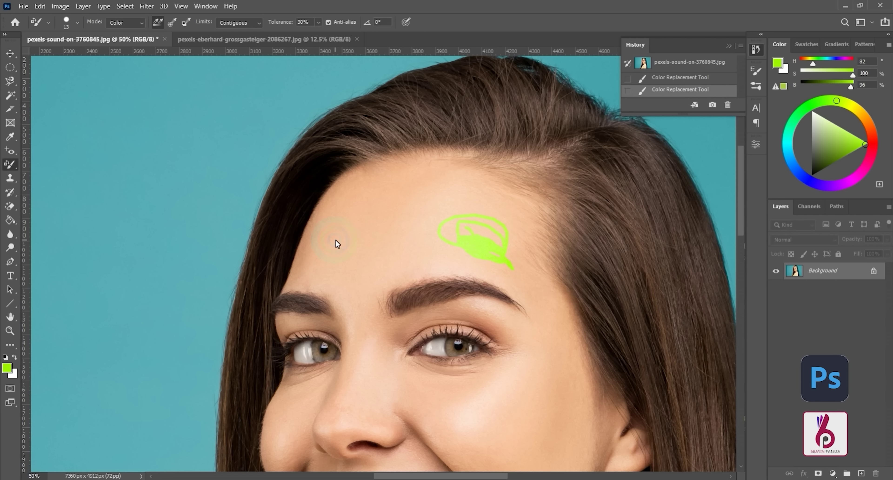
{"action": "key", "text": "ctrl+z"}
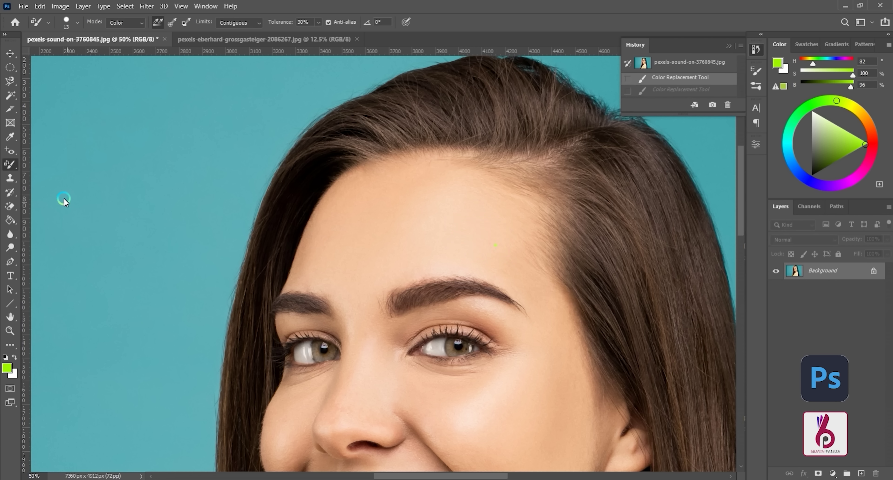
Clone the woman's left eye onto her forehead with the Clone Stamp Tool at size 300.
{"action": "left_click", "coordinate": [11, 179]}
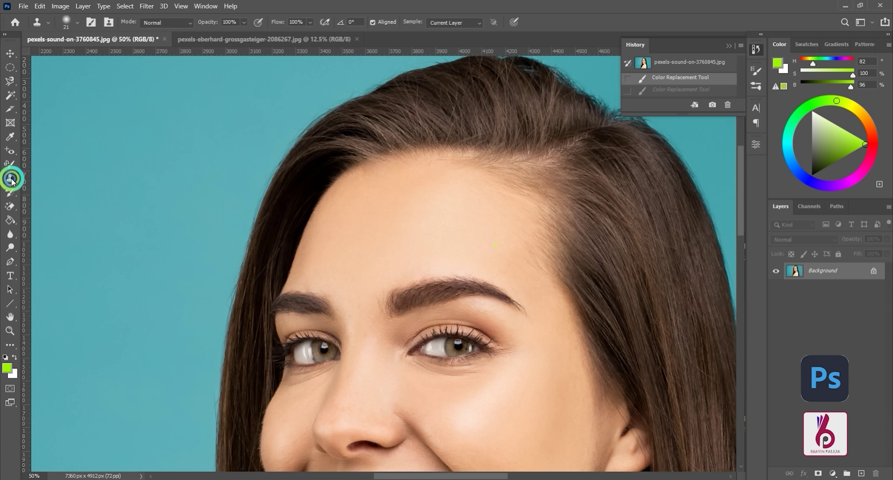
{"action": "left_click", "coordinate": [46, 180]}
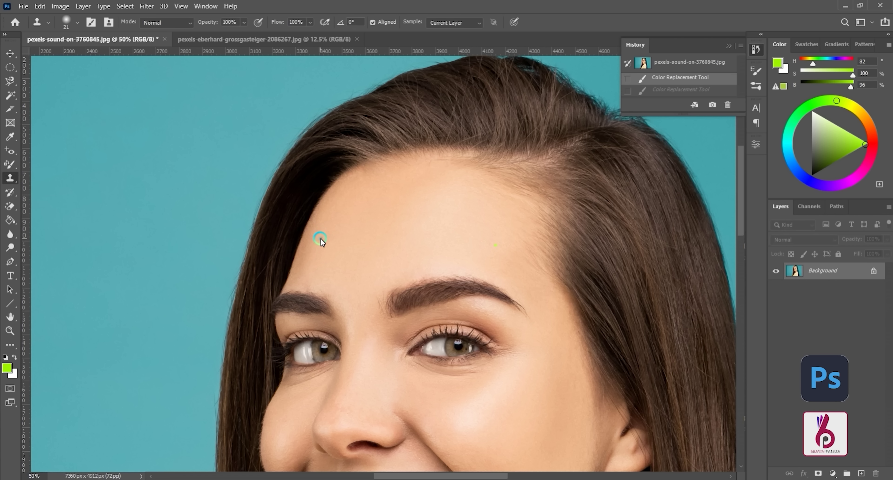
{"action": "key", "text": "bracketright"}
{"action": "left_click", "coordinate": [406, 352], "text": "alt"}
{"action": "mouse_move", "coordinate": [416, 226]}
{"action": "left_mouse_down"}
{"action": "mouse_move", "coordinate": [392, 239]}
{"action": "mouse_move", "coordinate": [354, 241]}
{"action": "mouse_move", "coordinate": [429, 239]}
{"action": "mouse_move", "coordinate": [360, 241]}
{"action": "left_mouse_up"}
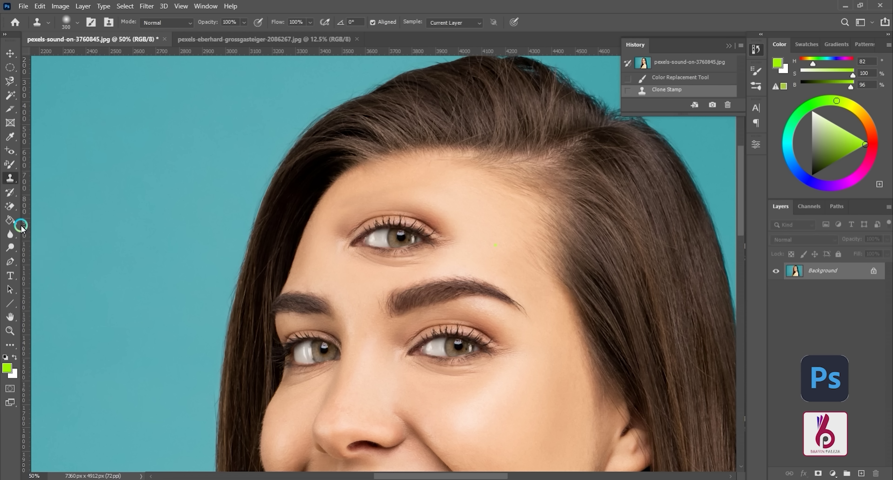
Switch to the Pattern Stamp Tool at size 175 and choose the fourth pattern in the first Trees group.
{"action": "right_click", "coordinate": [9, 180]}
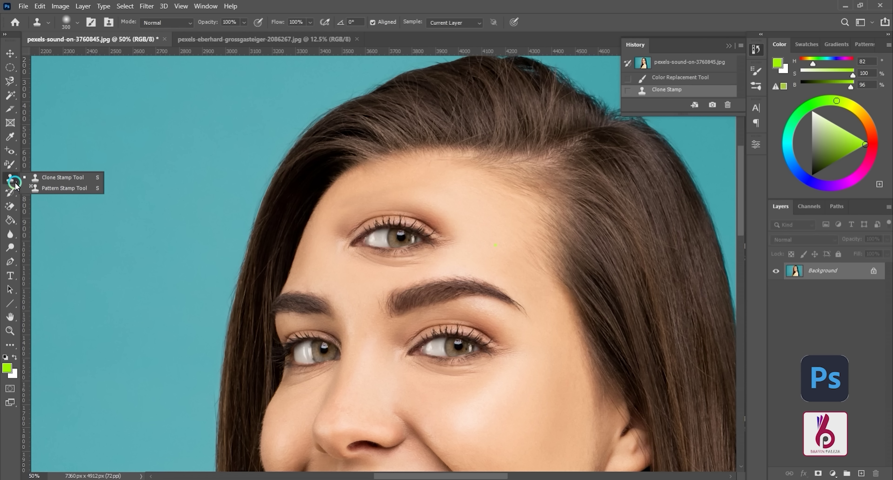
{"action": "left_click", "coordinate": [35, 190]}
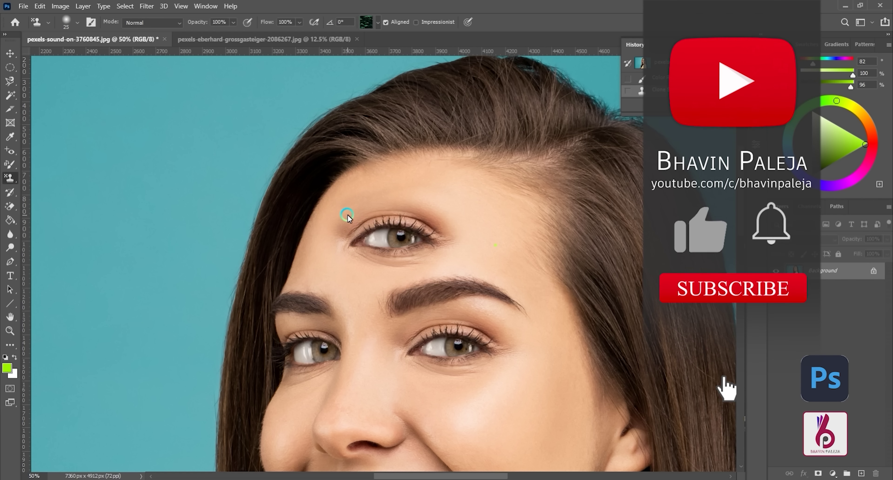
{"action": "key", "text": "bracketright"}
{"action": "key", "text": "bracketright"}
{"action": "key", "text": "bracketright"}
{"action": "key", "text": "bracketright"}
{"action": "key", "text": "bracketright"}
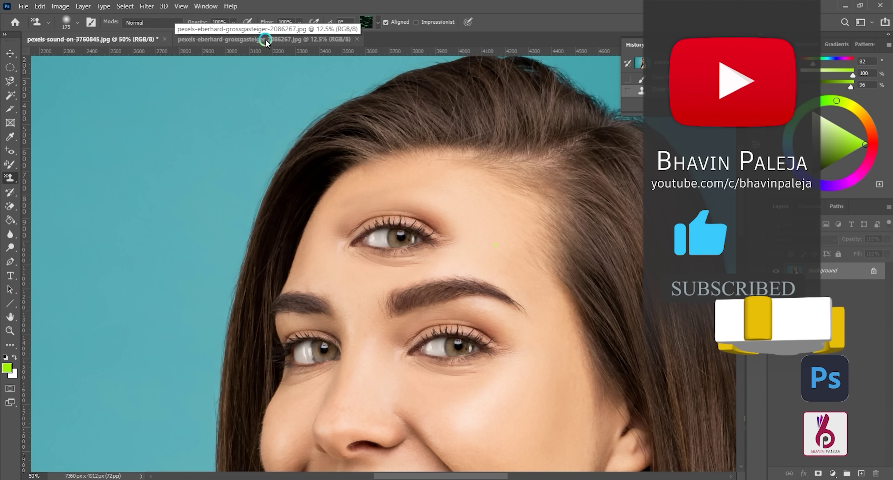
{"action": "left_click", "coordinate": [377, 24]}
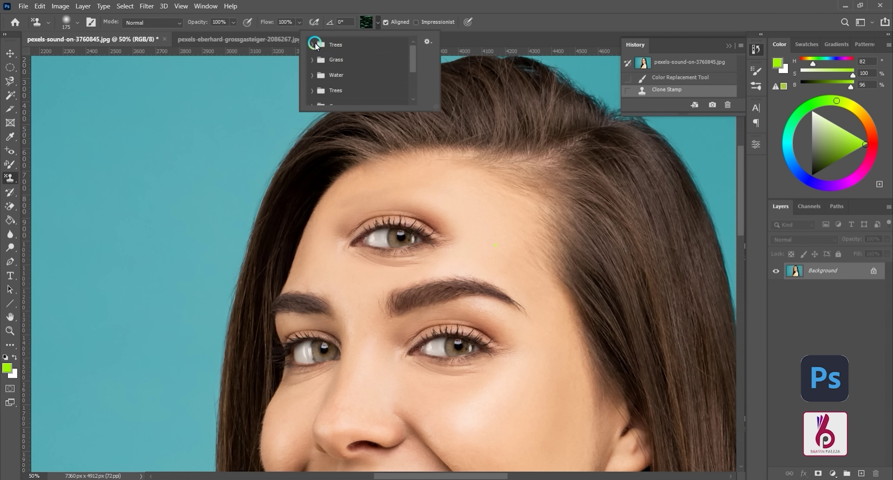
{"action": "left_click", "coordinate": [312, 44]}
{"action": "left_click", "coordinate": [376, 61]}
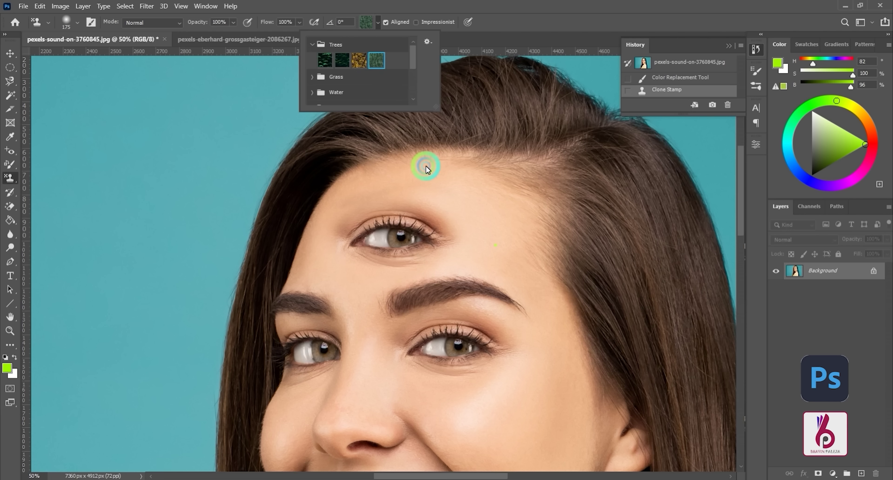
Stamp the tree pattern around the cloned forehead eye, and revert the photo to its opened state in the edit history.
{"action": "left_click", "coordinate": [456, 218]}
{"action": "mouse_move", "coordinate": [452, 205]}
{"action": "left_mouse_down"}
{"action": "mouse_move", "coordinate": [464, 228]}
{"action": "mouse_move", "coordinate": [458, 210]}
{"action": "mouse_move", "coordinate": [355, 206]}
{"action": "mouse_move", "coordinate": [331, 245]}
{"action": "mouse_move", "coordinate": [372, 263]}
{"action": "mouse_move", "coordinate": [423, 267]}
{"action": "mouse_move", "coordinate": [464, 252]}
{"action": "left_mouse_up"}
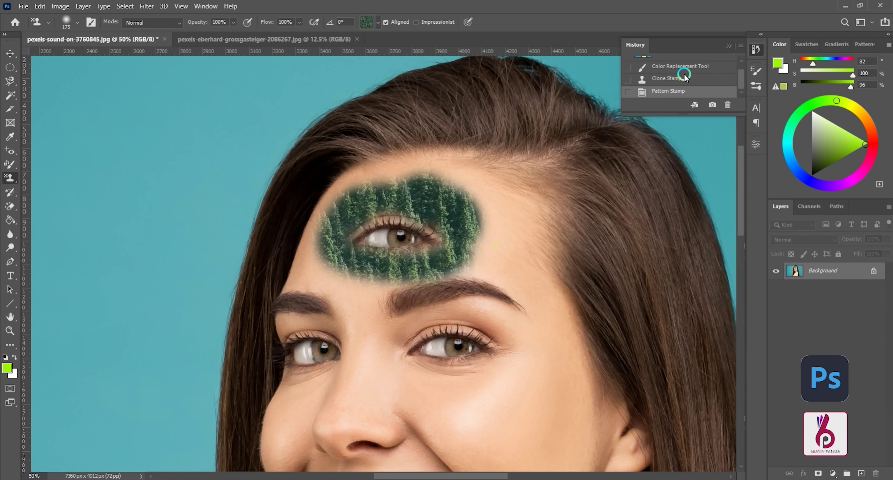
{"action": "scroll", "coordinate": [681, 71], "scroll_direction": "up", "scroll_amount": 2}
{"action": "left_click", "coordinate": [679, 62]}
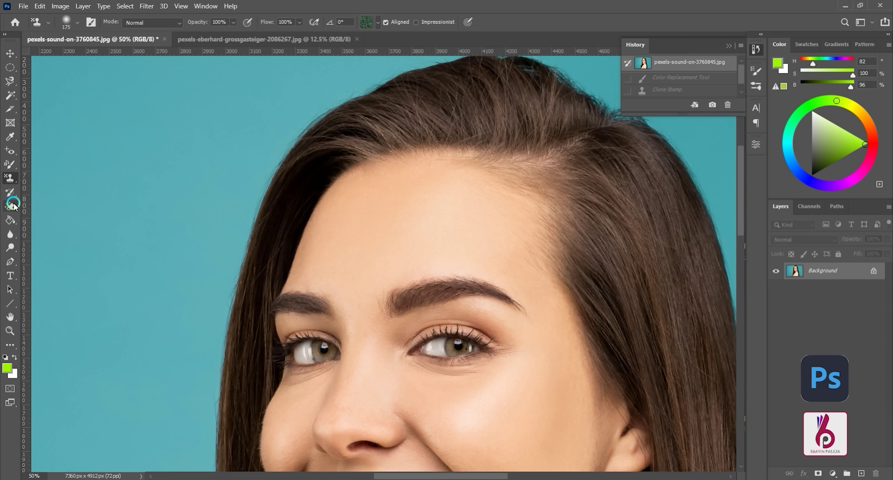
{"action": "left_click", "coordinate": [9, 190]}
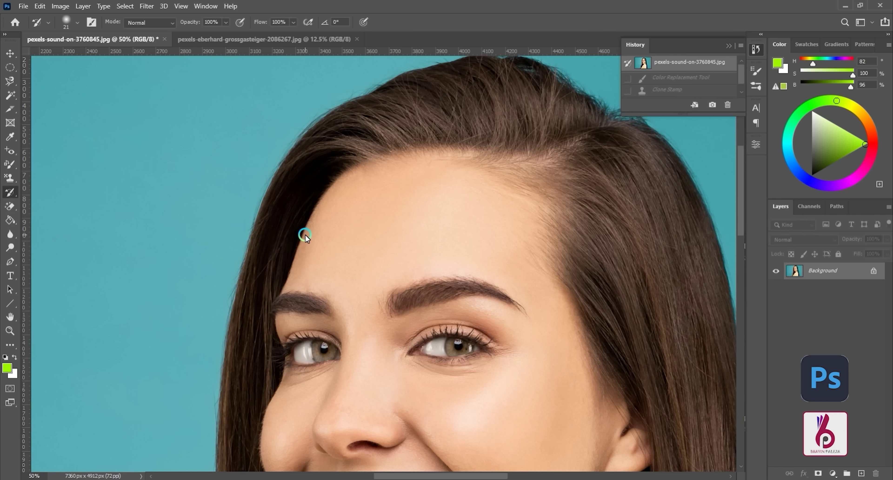
{"action": "left_click", "coordinate": [12, 177]}
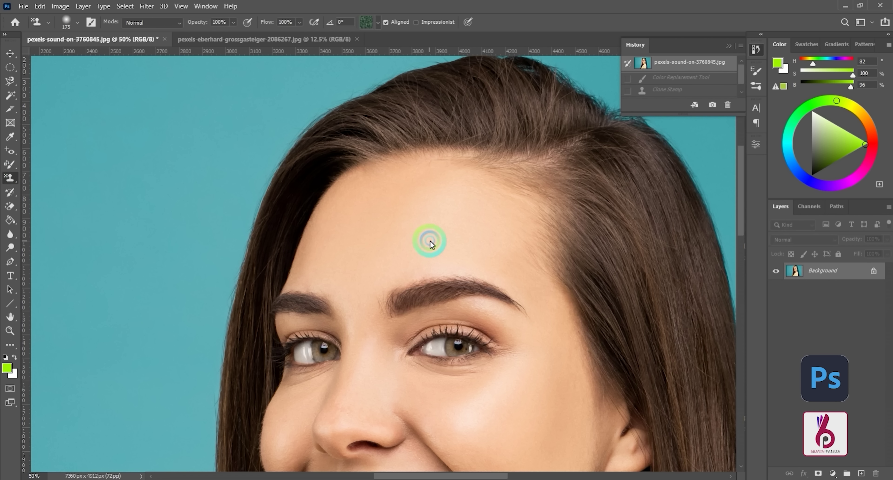
{"action": "left_click", "coordinate": [383, 305]}
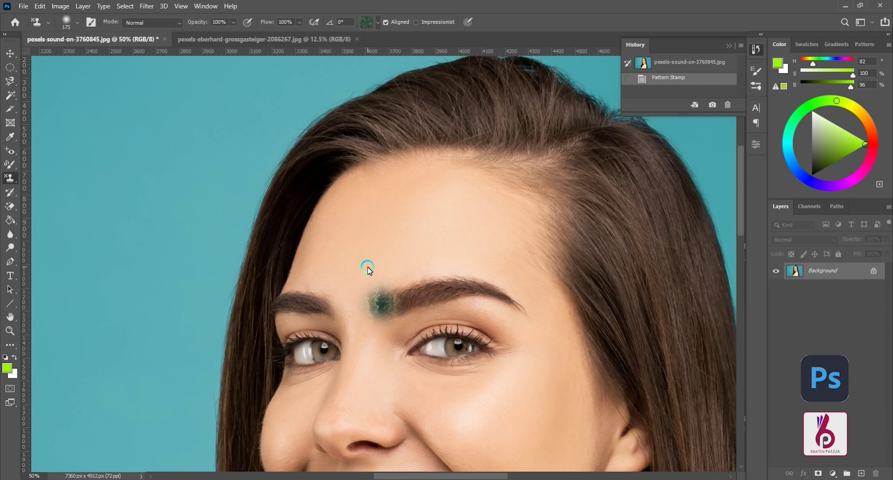
{"action": "key", "text": "ctrl+z"}
Clone the woman's left eyebrow and eye onto her forehead with the Clone Stamp Tool at size 300.
{"action": "right_click", "coordinate": [4, 178]}
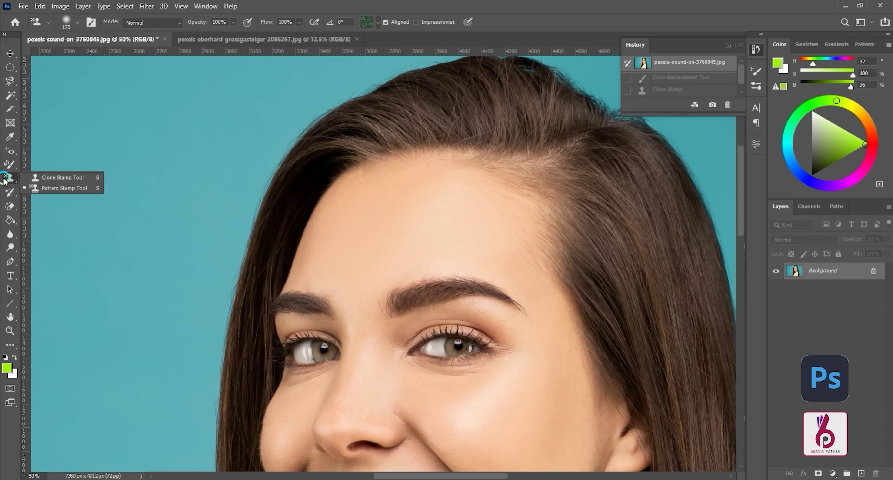
{"action": "left_click", "coordinate": [31, 179]}
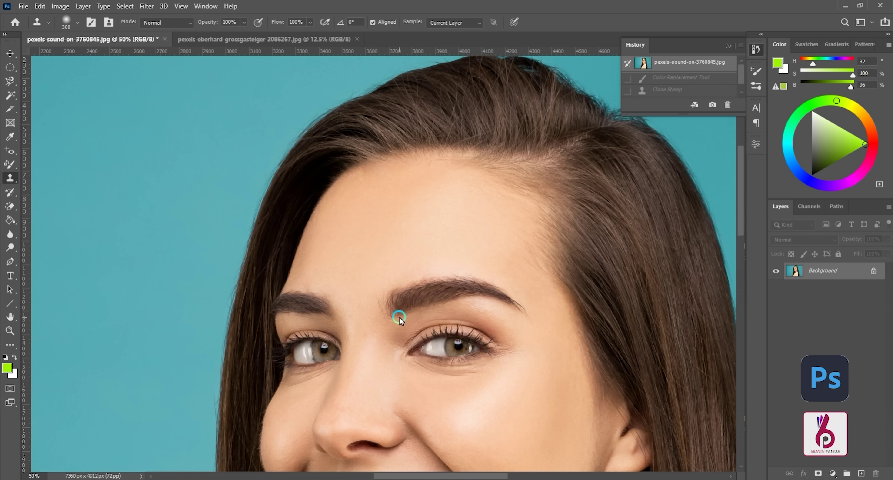
{"action": "left_click", "coordinate": [399, 317]}
{"action": "left_click", "coordinate": [390, 305], "text": "alt"}
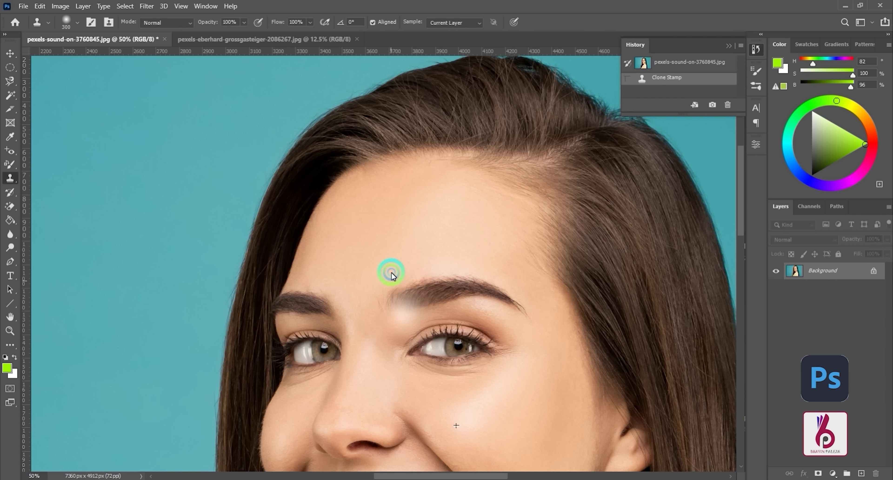
{"action": "mouse_move", "coordinate": [353, 249]}
{"action": "left_mouse_down"}
{"action": "mouse_move", "coordinate": [473, 234]}
{"action": "mouse_move", "coordinate": [375, 239]}
{"action": "mouse_move", "coordinate": [464, 232]}
{"action": "mouse_move", "coordinate": [387, 255]}
{"action": "mouse_move", "coordinate": [433, 255]}
{"action": "mouse_move", "coordinate": [374, 278]}
{"action": "mouse_move", "coordinate": [431, 276]}
{"action": "mouse_move", "coordinate": [386, 291]}
{"action": "mouse_move", "coordinate": [471, 281]}
{"action": "mouse_move", "coordinate": [523, 300]}
{"action": "mouse_move", "coordinate": [362, 272]}
{"action": "left_mouse_up"}
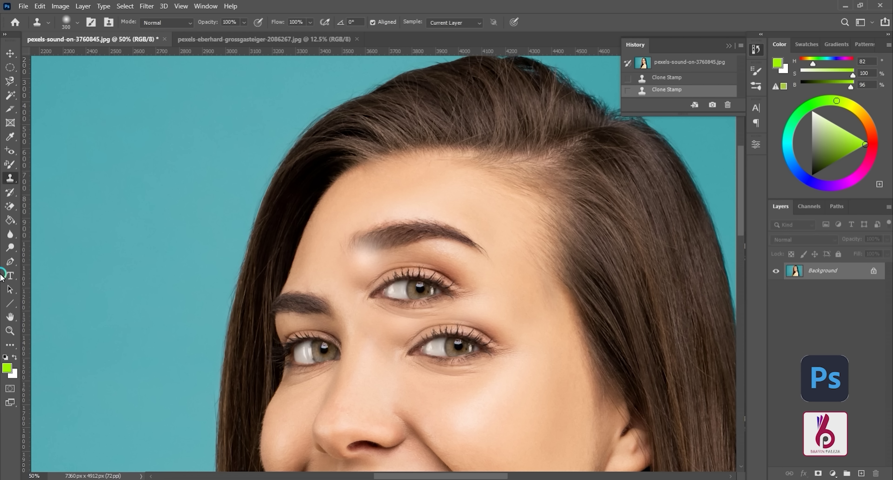
Paint away the cloned eyebrow and eye with the History Brush Tool at size 250, and revert the photo to its opened state.
{"action": "left_click", "coordinate": [8, 196]}
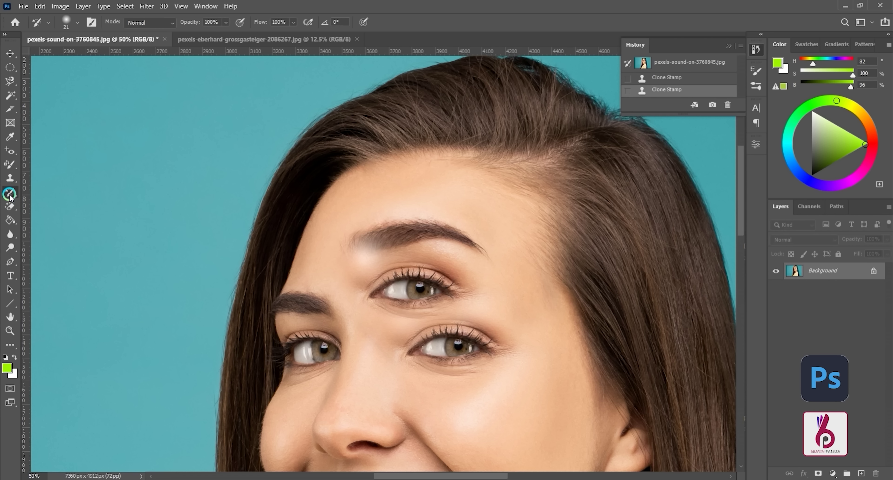
{"action": "right_click", "coordinate": [10, 197]}
{"action": "left_click", "coordinate": [38, 195]}
{"action": "mouse_move", "coordinate": [376, 291]}
{"action": "left_mouse_down"}
{"action": "mouse_move", "coordinate": [423, 299]}
{"action": "mouse_move", "coordinate": [406, 314]}
{"action": "mouse_move", "coordinate": [478, 304]}
{"action": "mouse_move", "coordinate": [448, 310]}
{"action": "mouse_move", "coordinate": [488, 313]}
{"action": "mouse_move", "coordinate": [486, 300]}
{"action": "mouse_move", "coordinate": [368, 290]}
{"action": "mouse_move", "coordinate": [450, 289]}
{"action": "mouse_move", "coordinate": [485, 302]}
{"action": "mouse_move", "coordinate": [414, 281]}
{"action": "mouse_move", "coordinate": [460, 273]}
{"action": "mouse_move", "coordinate": [404, 279]}
{"action": "mouse_move", "coordinate": [447, 266]}
{"action": "mouse_move", "coordinate": [363, 278]}
{"action": "mouse_move", "coordinate": [413, 278]}
{"action": "mouse_move", "coordinate": [394, 267]}
{"action": "mouse_move", "coordinate": [404, 252]}
{"action": "mouse_move", "coordinate": [321, 247]}
{"action": "mouse_move", "coordinate": [446, 241]}
{"action": "mouse_move", "coordinate": [364, 211]}
{"action": "mouse_move", "coordinate": [397, 200]}
{"action": "mouse_move", "coordinate": [388, 204]}
{"action": "mouse_move", "coordinate": [472, 259]}
{"action": "mouse_move", "coordinate": [413, 298]}
{"action": "mouse_move", "coordinate": [452, 298]}
{"action": "mouse_move", "coordinate": [447, 323]}
{"action": "left_mouse_up"}
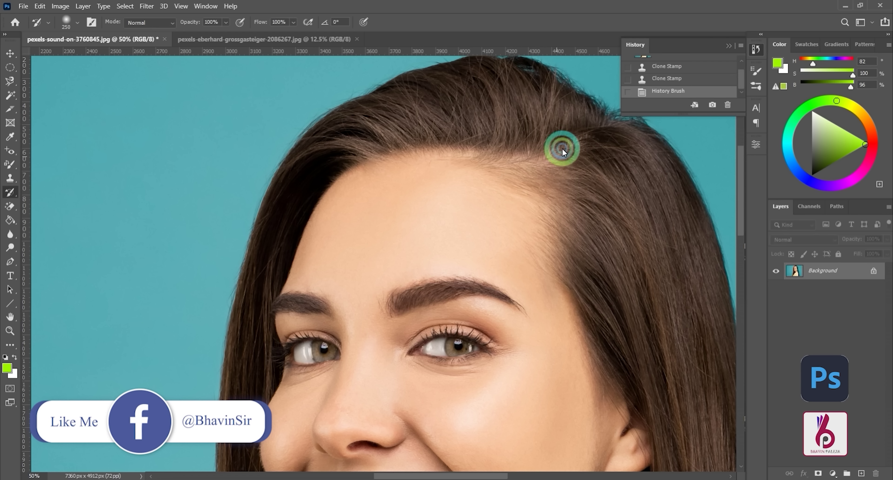
{"action": "scroll", "coordinate": [666, 61], "scroll_direction": "up", "scroll_amount": 1}
{"action": "left_click", "coordinate": [667, 61]}
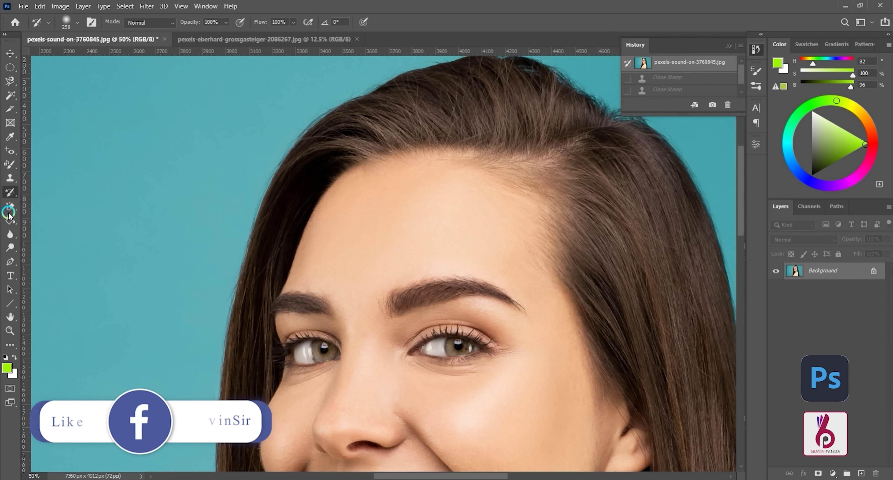
Erase a horizontal strip of the woman's forehead with the Eraser Tool at size 125, and undo the erasing.
{"action": "right_click", "coordinate": [9, 192]}
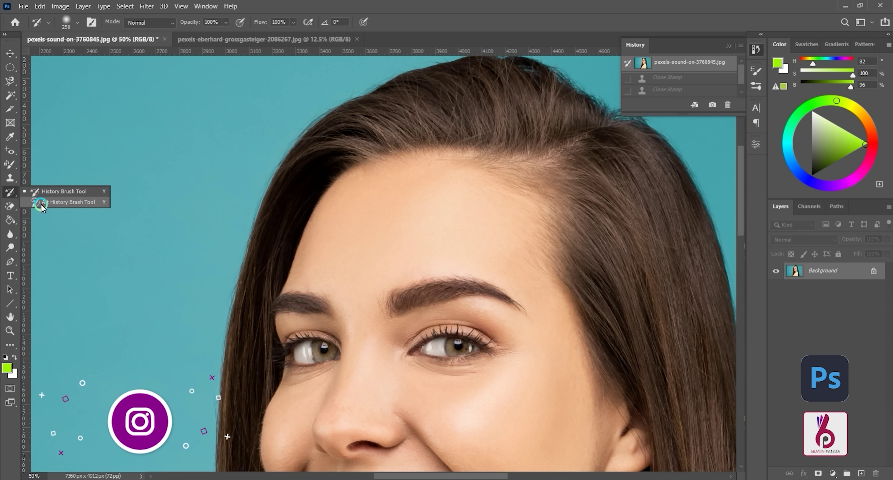
{"action": "left_click", "coordinate": [9, 207]}
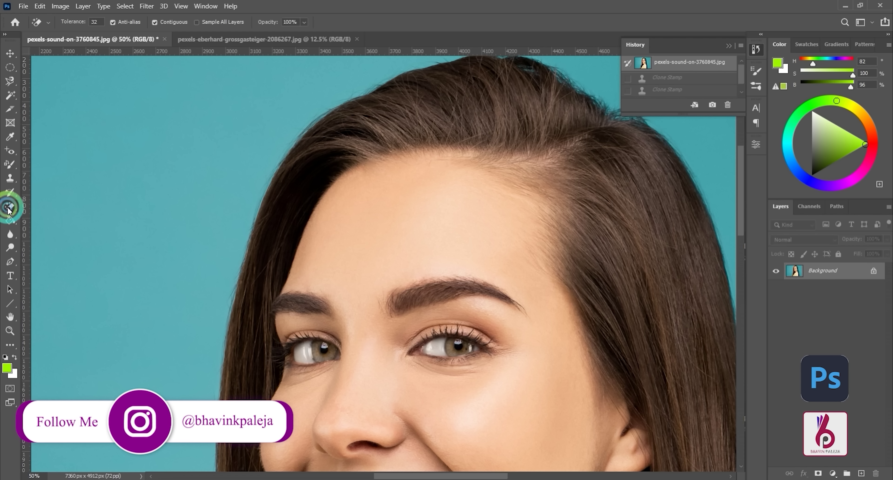
{"action": "right_click", "coordinate": [8, 207]}
{"action": "left_click", "coordinate": [40, 207]}
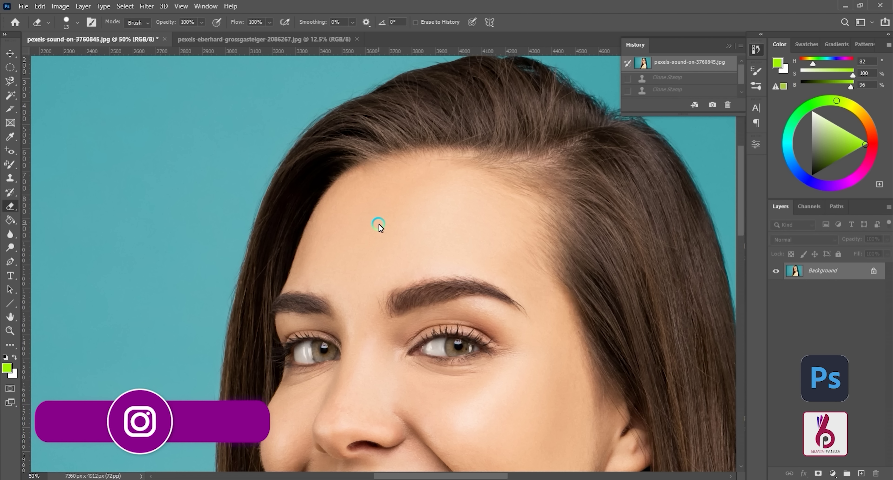
{"action": "key", "text": "bracketright"}
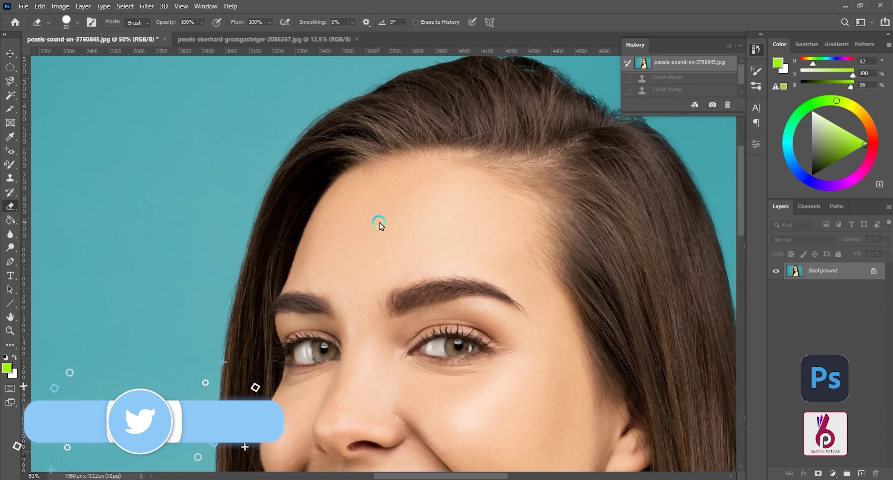
{"action": "key", "text": "bracketright"}
{"action": "key", "text": "bracketright"}
{"action": "key", "text": "bracketright"}
{"action": "key", "text": "bracketright"}
{"action": "key", "text": "bracketright"}
{"action": "key", "text": "bracketright"}
{"action": "key", "text": "bracketright"}
{"action": "key", "text": "bracketright"}
{"action": "key", "text": "bracketright"}
{"action": "mouse_move", "coordinate": [371, 224]}
{"action": "left_mouse_down"}
{"action": "mouse_move", "coordinate": [396, 226]}
{"action": "mouse_move", "coordinate": [340, 228]}
{"action": "mouse_move", "coordinate": [402, 227]}
{"action": "mouse_move", "coordinate": [369, 240]}
{"action": "left_mouse_up"}
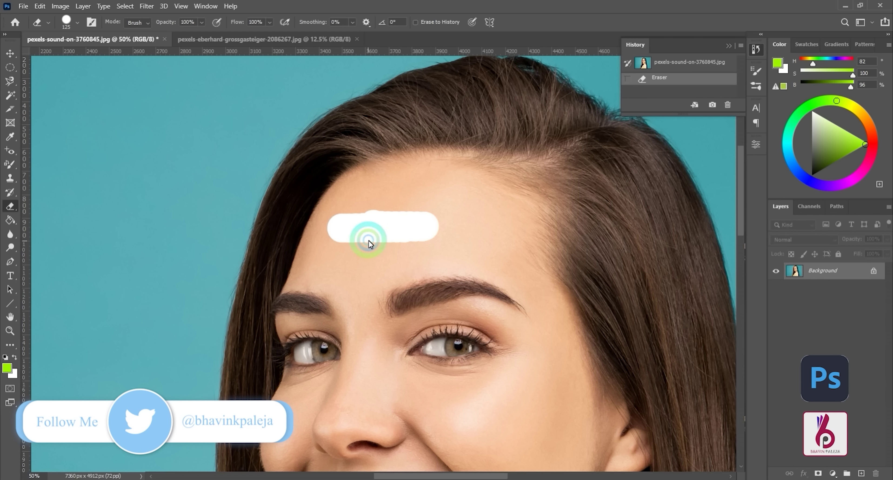
{"action": "key", "text": "ctrl+z"}
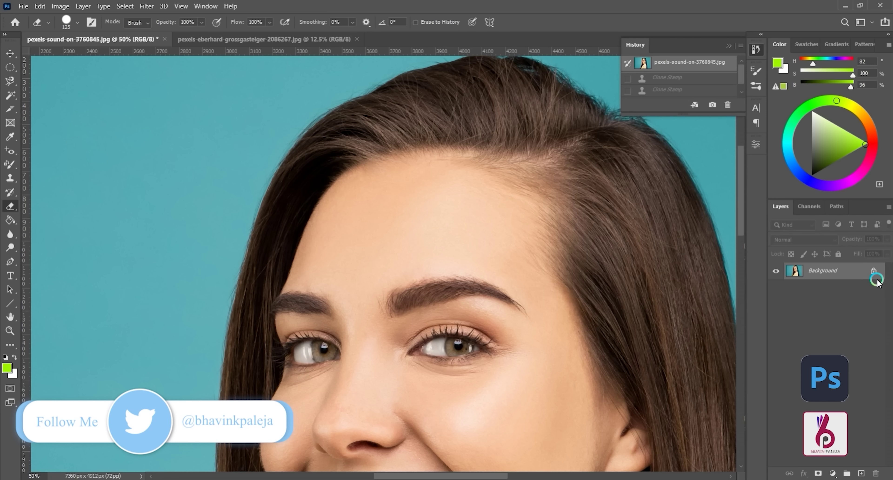
Unlock the Background layer, erase a strip of the forehead on it, and undo the erasing.
{"action": "left_click", "coordinate": [873, 272]}
{"action": "left_click_drag", "start_coordinate": [357, 226], "coordinate": [431, 228]}
{"action": "key", "text": "ctrl+z"}
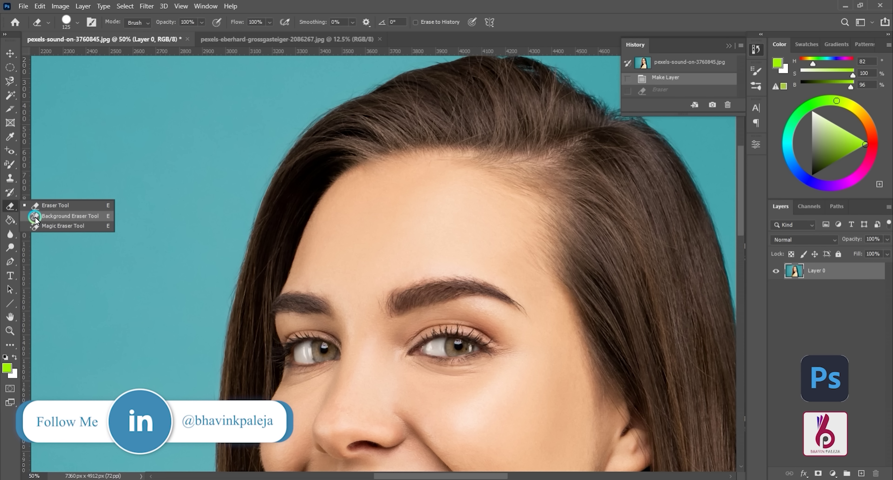
Try the Background Eraser Tool at size 500 on the woman's forehead, and undo the stroke.
{"action": "left_click", "coordinate": [69, 216]}
{"action": "mouse_move", "coordinate": [373, 249]}
{"action": "left_mouse_down"}
{"action": "mouse_move", "coordinate": [398, 247]}
{"action": "mouse_move", "coordinate": [350, 248]}
{"action": "mouse_move", "coordinate": [510, 251]}
{"action": "mouse_move", "coordinate": [513, 329]}
{"action": "mouse_move", "coordinate": [430, 282]}
{"action": "mouse_move", "coordinate": [433, 297]}
{"action": "mouse_move", "coordinate": [385, 313]}
{"action": "mouse_move", "coordinate": [359, 342]}
{"action": "mouse_move", "coordinate": [399, 385]}
{"action": "mouse_move", "coordinate": [535, 268]}
{"action": "mouse_move", "coordinate": [601, 412]}
{"action": "mouse_move", "coordinate": [555, 304]}
{"action": "mouse_move", "coordinate": [462, 143]}
{"action": "mouse_move", "coordinate": [550, 186]}
{"action": "mouse_move", "coordinate": [555, 203]}
{"action": "mouse_move", "coordinate": [403, 177]}
{"action": "left_mouse_up"}
{"action": "key", "text": "ctrl+z"}
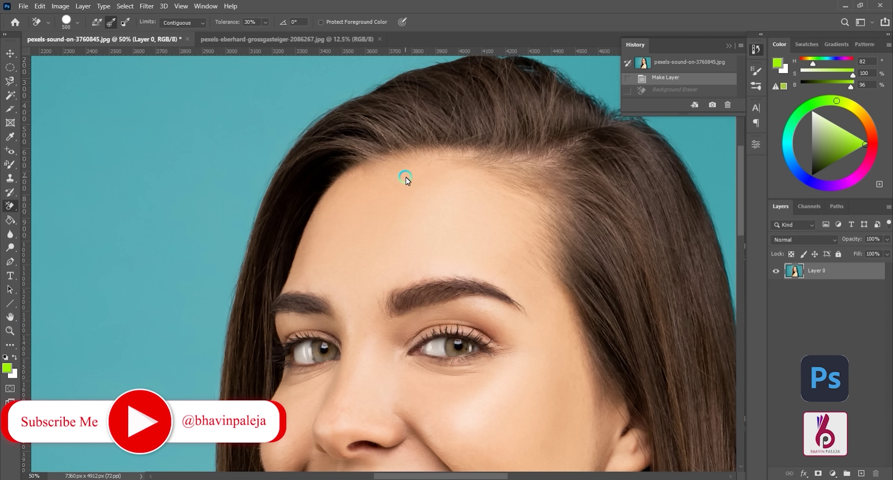
Set the Background Eraser Tool to size 2000 and a tolerance of 11%.
{"action": "key", "text": "ctrl+minus"}
{"action": "key", "text": "ctrl+minus"}
{"action": "key", "text": "ctrl+minus"}
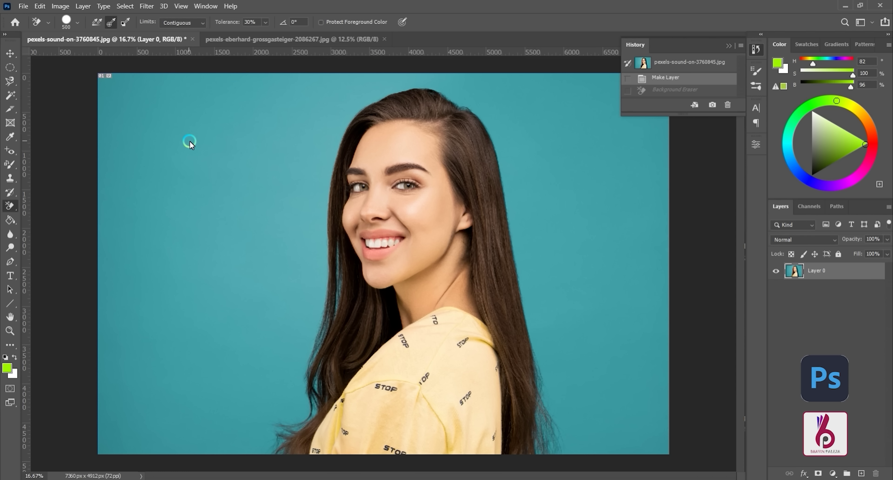
{"action": "key", "text": "bracketright"}
{"action": "key", "text": "bracketright"}
{"action": "key", "text": "bracketright"}
{"action": "key", "text": "bracketright"}
{"action": "key", "text": "bracketright"}
{"action": "key", "text": "bracketright"}
{"action": "key", "text": "bracketright"}
{"action": "left_click_drag", "start_coordinate": [242, 21], "coordinate": [227, 24]}
{"action": "key", "text": "bracketright"}
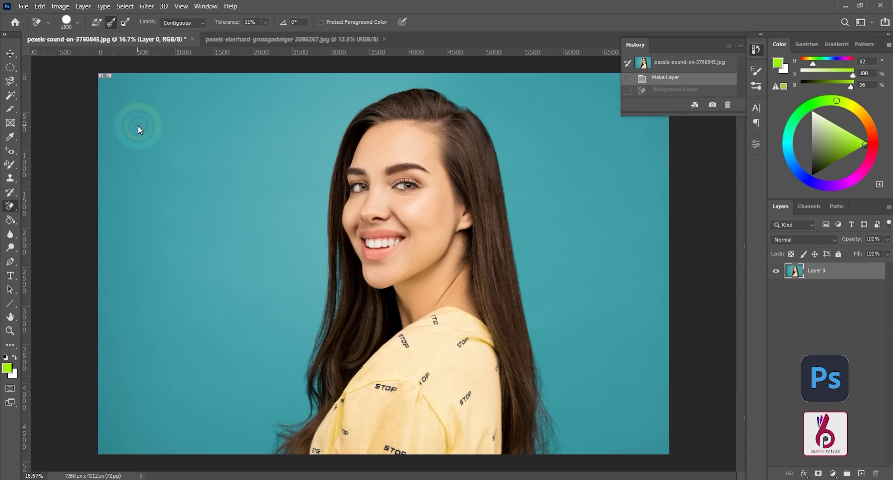
{"action": "key", "text": "bracketright"}
{"action": "key", "text": "bracketright"}
Erase the teal backdrop on both sides of the woman with the Background Eraser Tool at size 2000 and 11% tolerance.
{"action": "left_click", "coordinate": [136, 122]}
{"action": "mouse_move", "coordinate": [127, 213]}
{"action": "left_mouse_down"}
{"action": "mouse_move", "coordinate": [143, 427]}
{"action": "mouse_move", "coordinate": [141, 443]}
{"action": "mouse_move", "coordinate": [121, 441]}
{"action": "mouse_move", "coordinate": [206, 445]}
{"action": "mouse_move", "coordinate": [268, 431]}
{"action": "mouse_move", "coordinate": [285, 441]}
{"action": "mouse_move", "coordinate": [317, 412]}
{"action": "mouse_move", "coordinate": [319, 390]}
{"action": "left_mouse_up"}
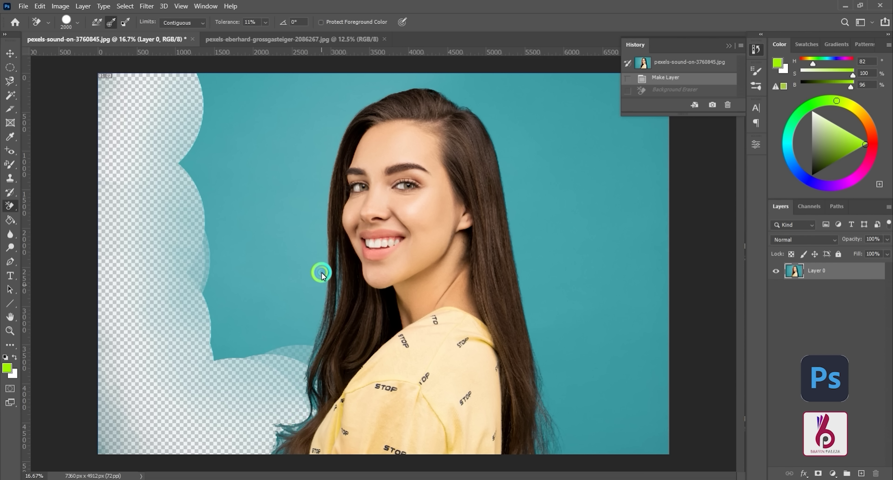
{"action": "mouse_move", "coordinate": [305, 329]}
{"action": "left_mouse_down"}
{"action": "mouse_move", "coordinate": [274, 276]}
{"action": "mouse_move", "coordinate": [263, 354]}
{"action": "mouse_move", "coordinate": [291, 207]}
{"action": "mouse_move", "coordinate": [299, 234]}
{"action": "mouse_move", "coordinate": [279, 150]}
{"action": "mouse_move", "coordinate": [246, 205]}
{"action": "mouse_move", "coordinate": [234, 131]}
{"action": "mouse_move", "coordinate": [259, 98]}
{"action": "mouse_move", "coordinate": [232, 103]}
{"action": "mouse_move", "coordinate": [247, 154]}
{"action": "mouse_move", "coordinate": [235, 236]}
{"action": "mouse_move", "coordinate": [245, 293]}
{"action": "mouse_move", "coordinate": [229, 201]}
{"action": "mouse_move", "coordinate": [224, 332]}
{"action": "left_mouse_up"}
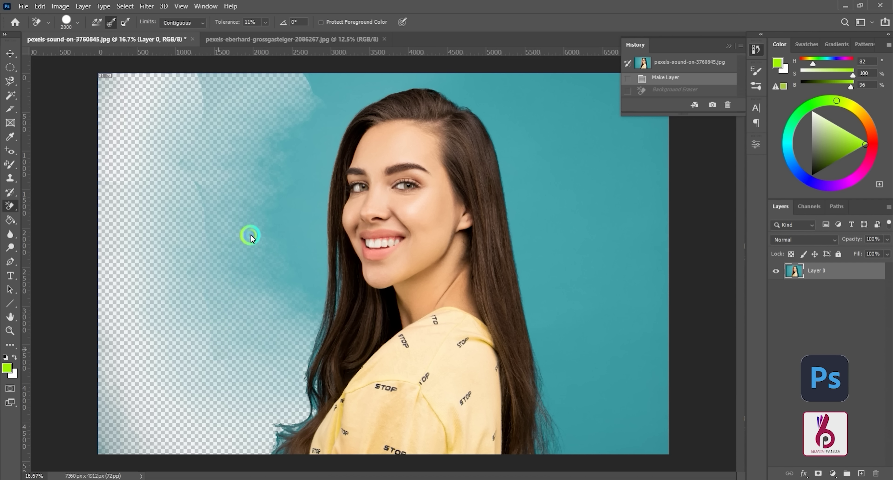
{"action": "mouse_move", "coordinate": [308, 81]}
{"action": "left_mouse_down"}
{"action": "mouse_move", "coordinate": [318, 55]}
{"action": "mouse_move", "coordinate": [332, 72]}
{"action": "mouse_move", "coordinate": [371, 77]}
{"action": "mouse_move", "coordinate": [481, 72]}
{"action": "mouse_move", "coordinate": [582, 89]}
{"action": "left_mouse_up"}
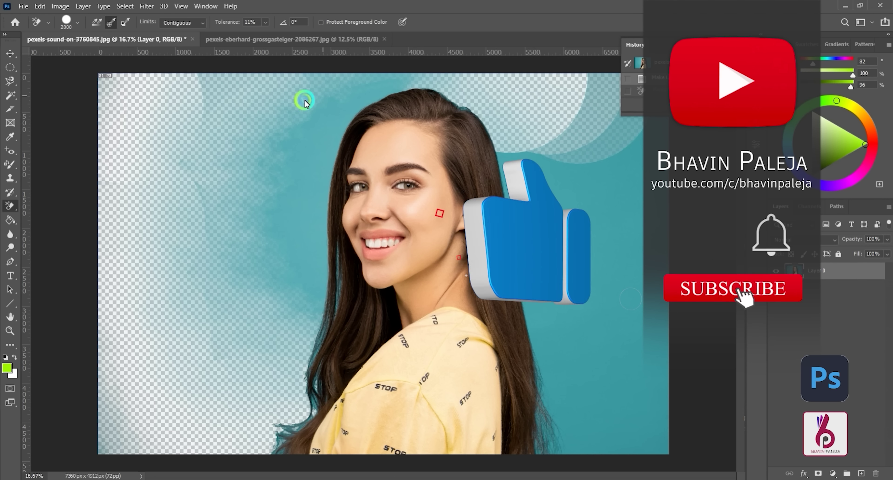
{"action": "mouse_move", "coordinate": [537, 124]}
{"action": "left_mouse_down"}
{"action": "mouse_move", "coordinate": [545, 183]}
{"action": "mouse_move", "coordinate": [571, 195]}
{"action": "mouse_move", "coordinate": [621, 82]}
{"action": "mouse_move", "coordinate": [634, 182]}
{"action": "mouse_move", "coordinate": [659, 190]}
{"action": "mouse_move", "coordinate": [634, 277]}
{"action": "mouse_move", "coordinate": [643, 396]}
{"action": "mouse_move", "coordinate": [616, 426]}
{"action": "mouse_move", "coordinate": [553, 430]}
{"action": "mouse_move", "coordinate": [551, 450]}
{"action": "mouse_move", "coordinate": [544, 421]}
{"action": "left_mouse_up"}
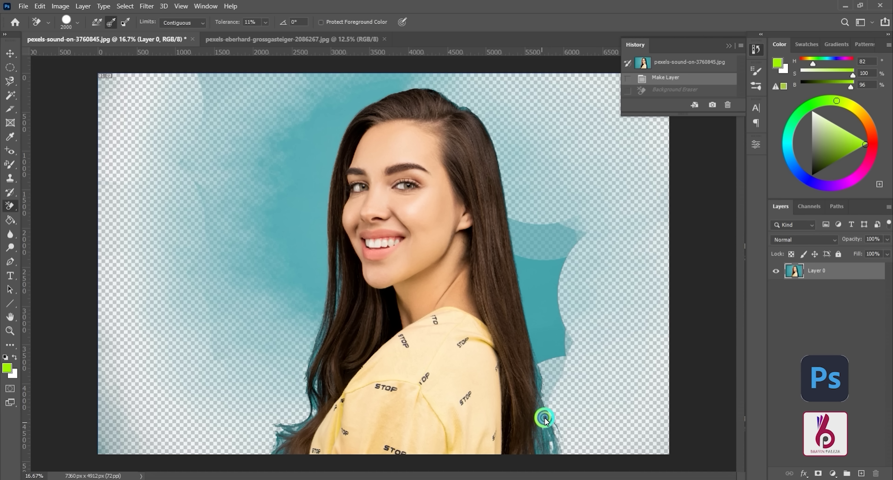
{"action": "left_click_drag", "start_coordinate": [543, 365], "coordinate": [548, 341]}
{"action": "left_click_drag", "start_coordinate": [556, 284], "coordinate": [543, 262]}
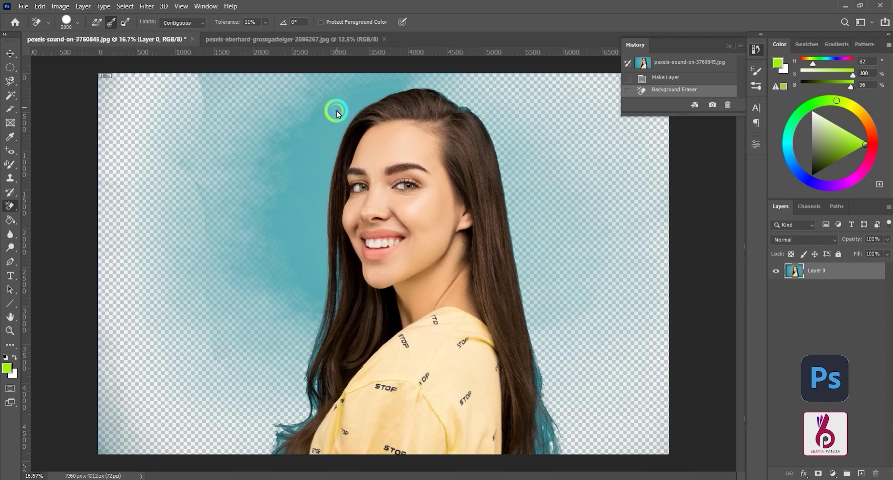
Erase the remaining teal patches above the woman's head and on the side of the backdrop she faces.
{"action": "left_click_drag", "start_coordinate": [336, 110], "coordinate": [326, 139]}
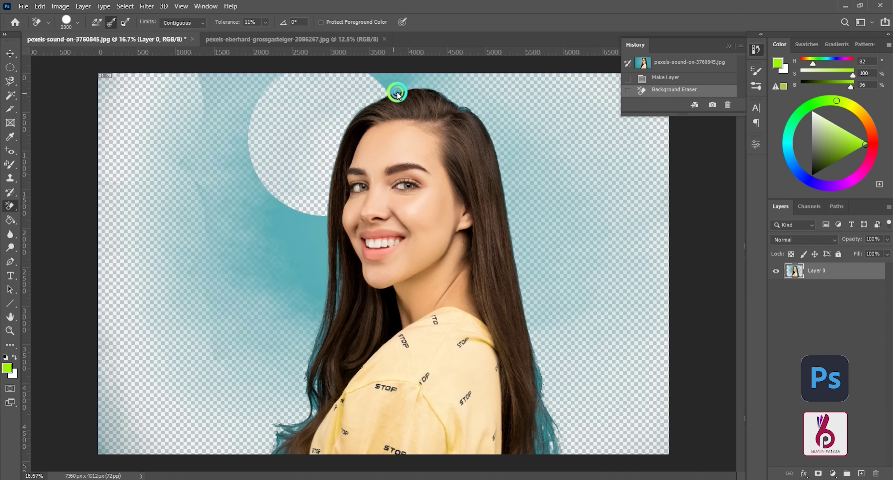
{"action": "left_click_drag", "start_coordinate": [396, 92], "coordinate": [405, 83]}
{"action": "left_click_drag", "start_coordinate": [278, 92], "coordinate": [251, 89]}
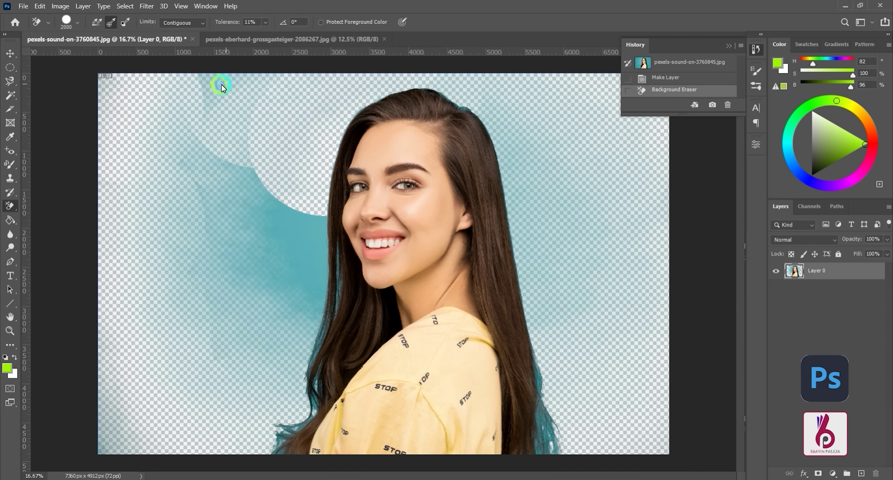
{"action": "mouse_move", "coordinate": [219, 167]}
{"action": "left_mouse_down"}
{"action": "mouse_move", "coordinate": [313, 231]}
{"action": "mouse_move", "coordinate": [316, 249]}
{"action": "left_mouse_up"}
{"action": "mouse_move", "coordinate": [306, 301]}
{"action": "left_mouse_down"}
{"action": "mouse_move", "coordinate": [339, 282]}
{"action": "mouse_move", "coordinate": [336, 259]}
{"action": "left_mouse_up"}
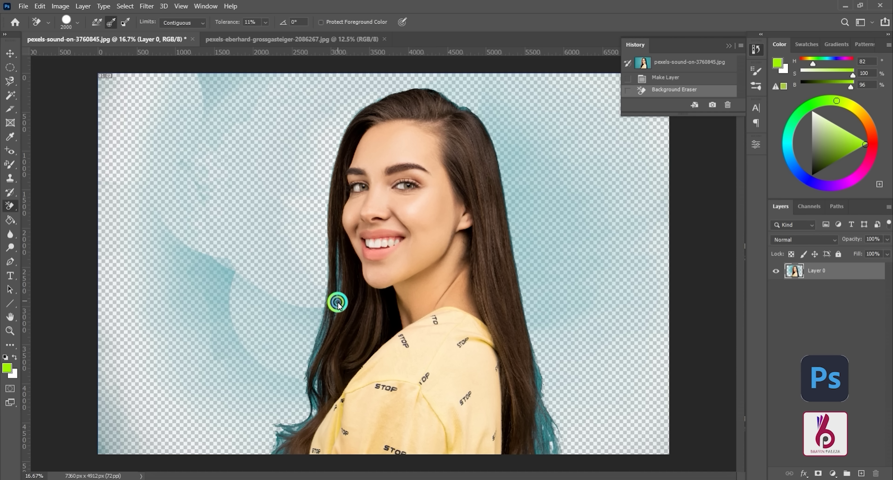
{"action": "left_click", "coordinate": [313, 349]}
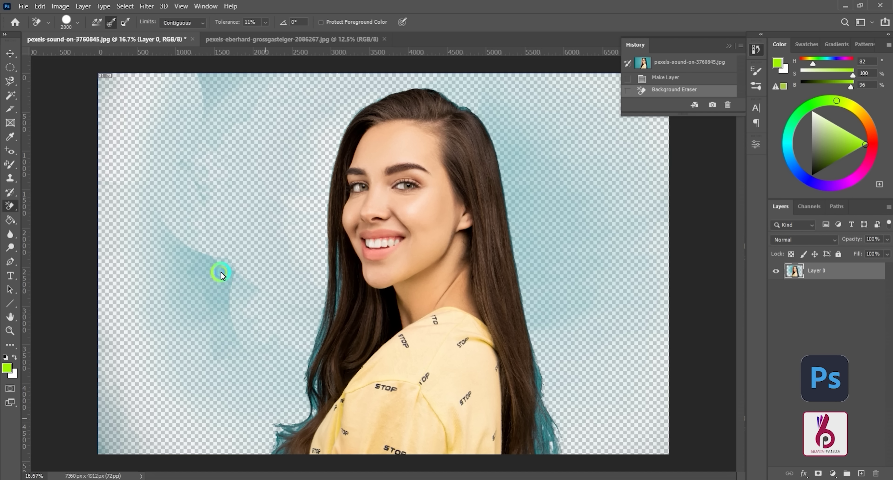
{"action": "left_click_drag", "start_coordinate": [220, 271], "coordinate": [136, 230]}
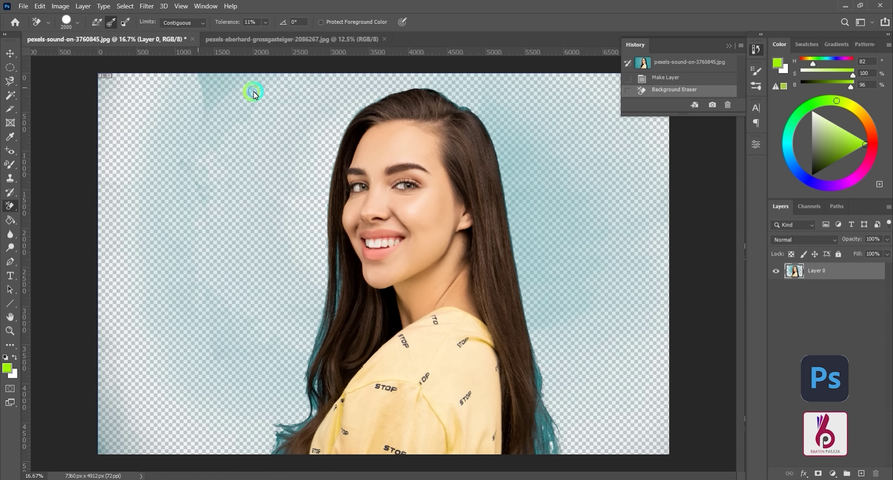
Erase the leftover teal behind the woman and along her hair edges, and revert the photo to its opening history state.
{"action": "left_click_drag", "start_coordinate": [522, 157], "coordinate": [528, 259]}
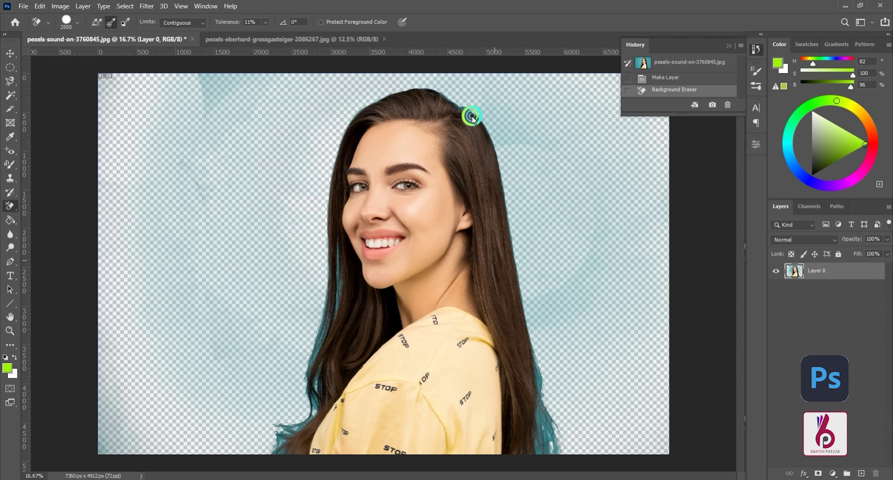
{"action": "left_click_drag", "start_coordinate": [463, 100], "coordinate": [496, 125]}
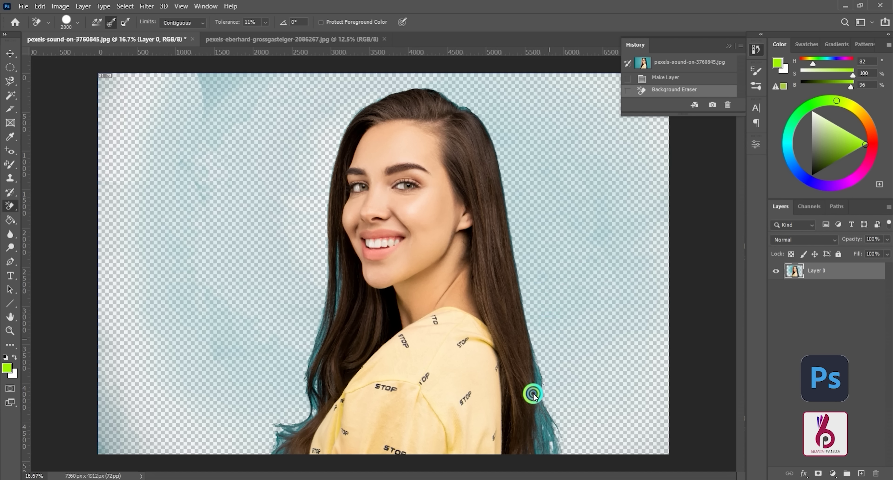
{"action": "left_click_drag", "start_coordinate": [532, 394], "coordinate": [546, 385]}
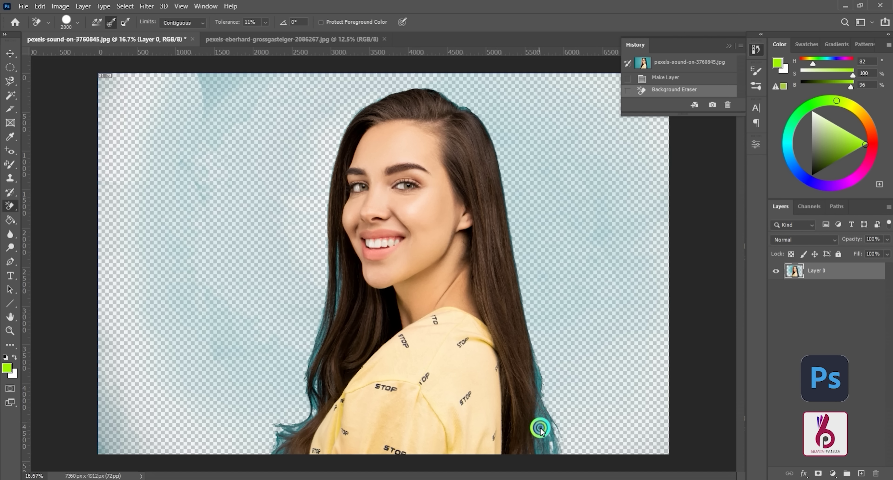
{"action": "mouse_move", "coordinate": [397, 64]}
{"action": "left_mouse_down"}
{"action": "mouse_move", "coordinate": [288, 39]}
{"action": "mouse_move", "coordinate": [223, 53]}
{"action": "left_mouse_up"}
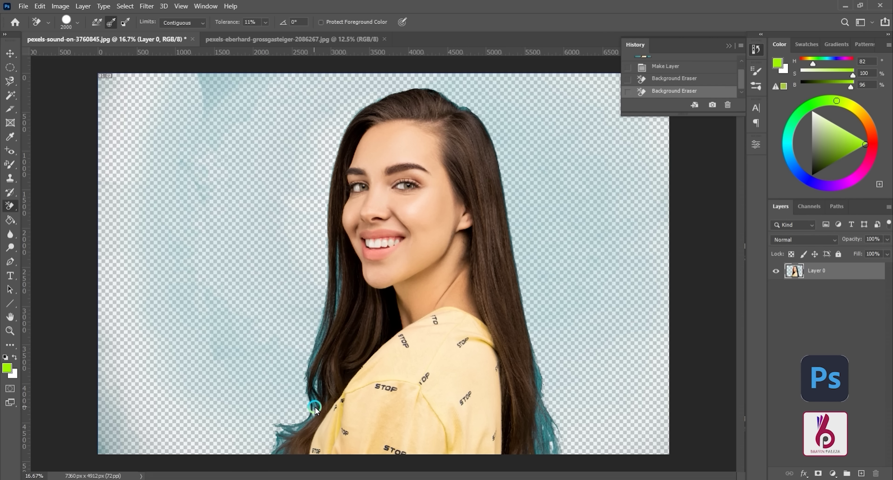
{"action": "mouse_move", "coordinate": [314, 408]}
{"action": "left_mouse_down"}
{"action": "mouse_move", "coordinate": [281, 450]}
{"action": "mouse_move", "coordinate": [329, 411]}
{"action": "mouse_move", "coordinate": [315, 375]}
{"action": "mouse_move", "coordinate": [318, 349]}
{"action": "mouse_move", "coordinate": [310, 360]}
{"action": "left_mouse_up"}
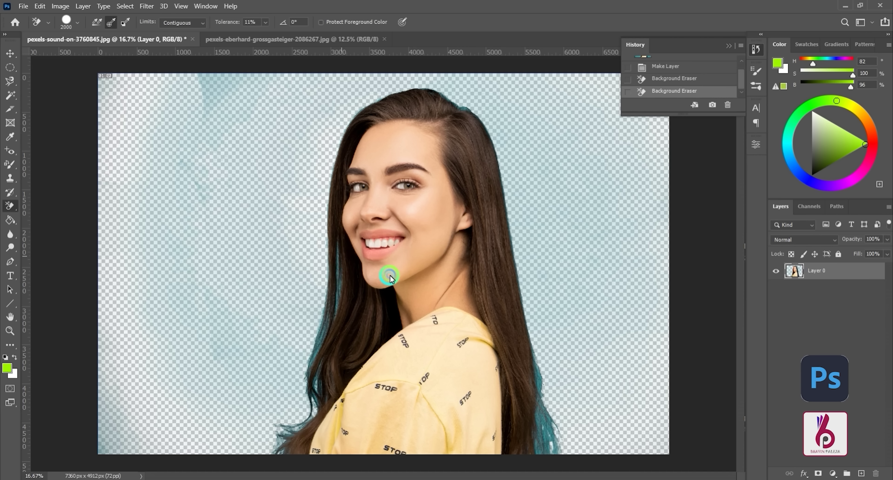
{"action": "left_click_drag", "start_coordinate": [553, 375], "coordinate": [541, 448]}
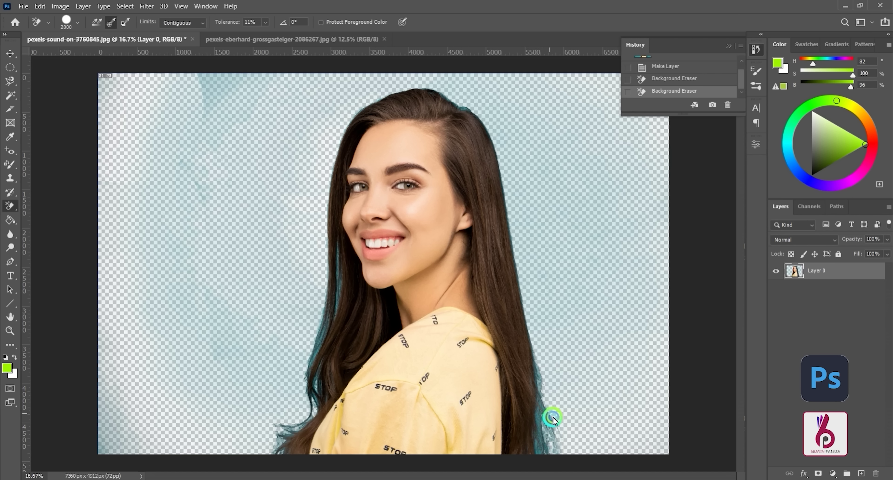
{"action": "left_click", "coordinate": [541, 373]}
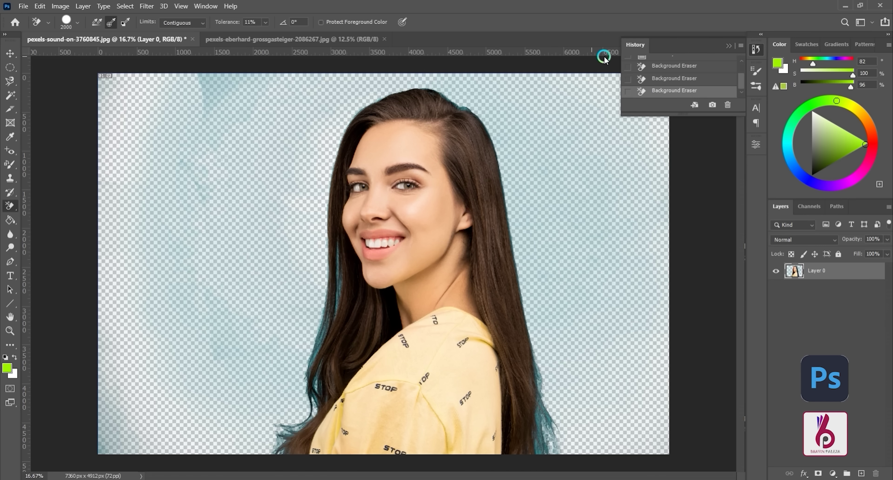
{"action": "scroll", "coordinate": [683, 67], "scroll_direction": "up", "scroll_amount": 5}
{"action": "left_click", "coordinate": [679, 62]}
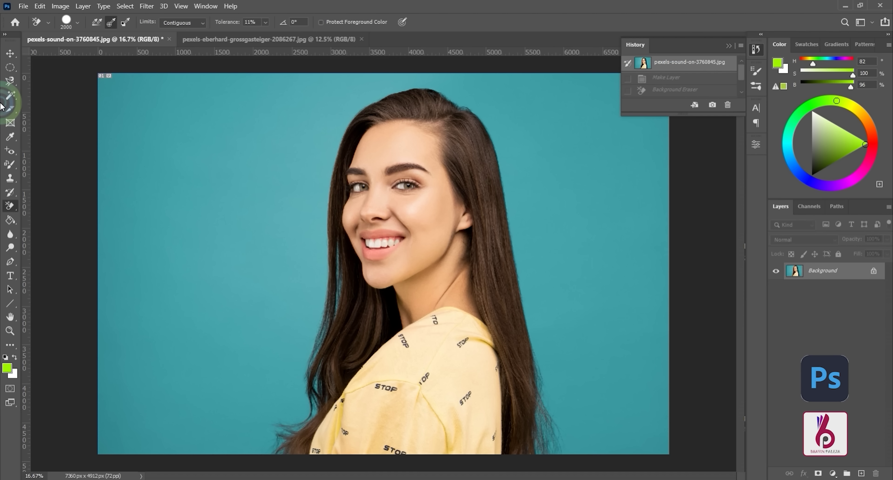
Remove the teal backdrop with the Magic Eraser Tool, try it on the teal fringe by the lower hair, and undo that second erase.
{"action": "right_click", "coordinate": [9, 208]}
{"action": "left_click", "coordinate": [52, 227]}
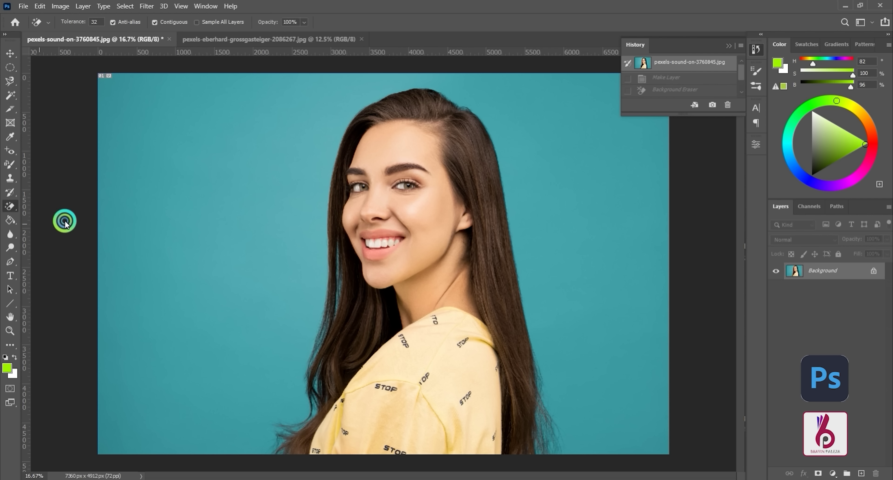
{"action": "left_click", "coordinate": [207, 199]}
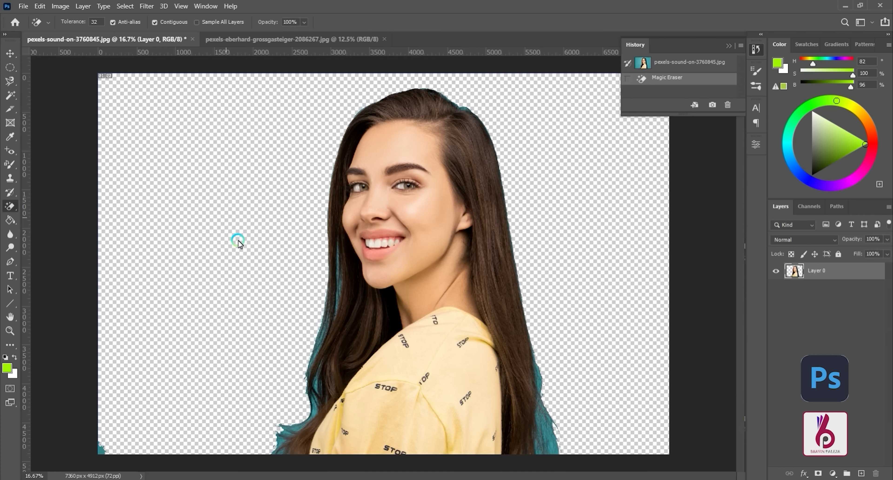
{"action": "left_click", "coordinate": [312, 413]}
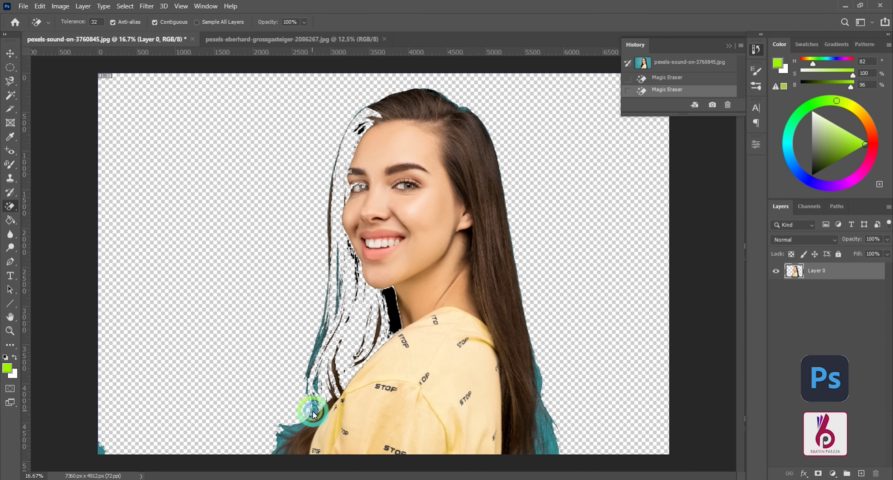
{"action": "key", "text": "ctrl+z"}
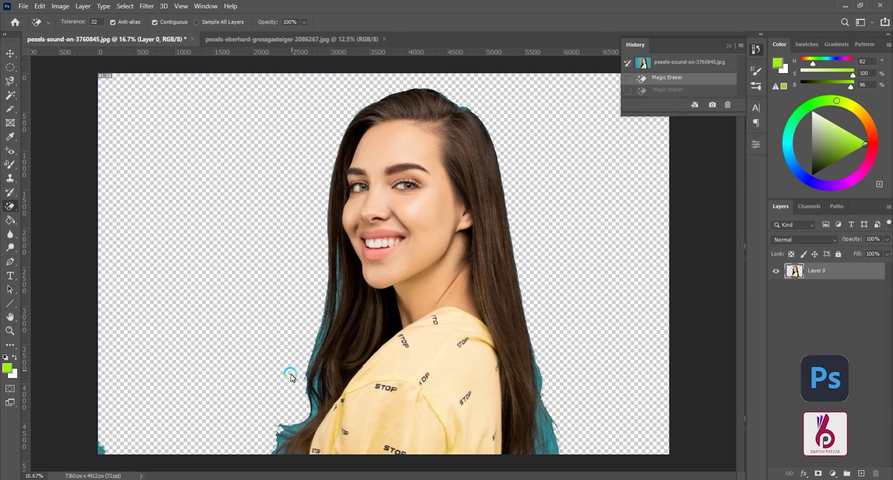
Erase leftover teal patches beside the lower hair on both sides of the woman with the Magic Eraser Tool.
{"action": "left_click", "coordinate": [309, 409]}
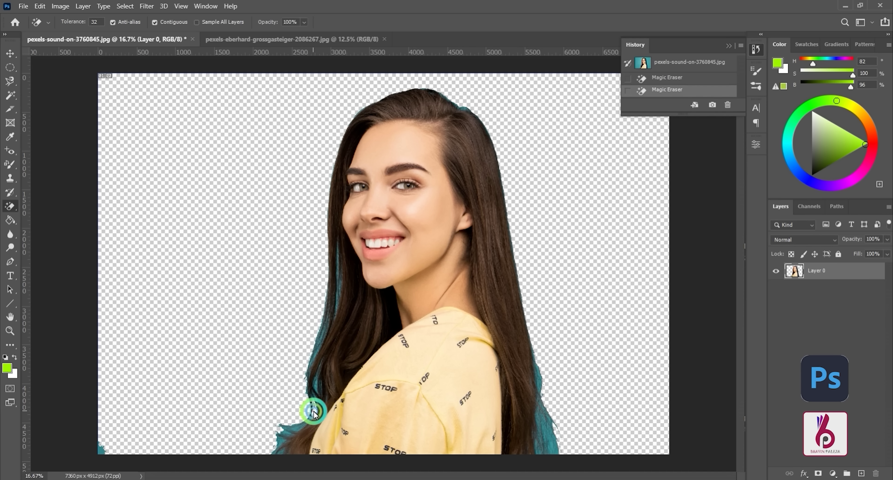
{"action": "left_click", "coordinate": [297, 430]}
{"action": "left_click", "coordinate": [300, 388]}
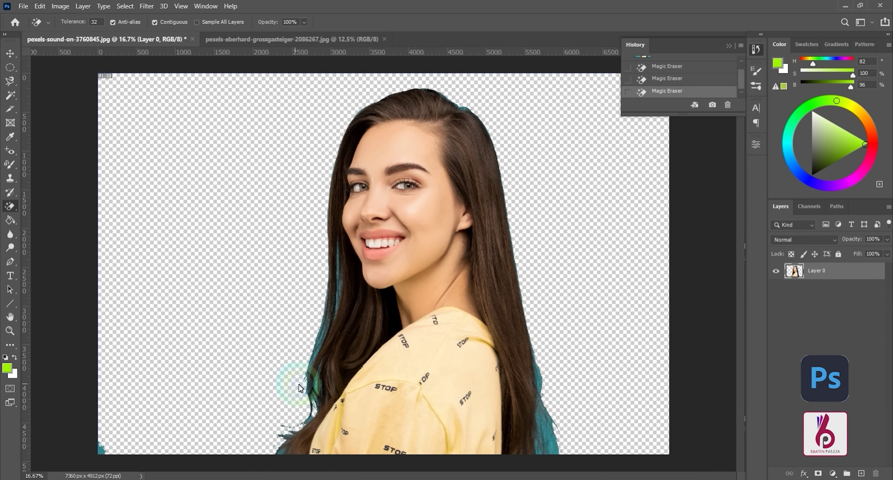
{"action": "left_click", "coordinate": [315, 387]}
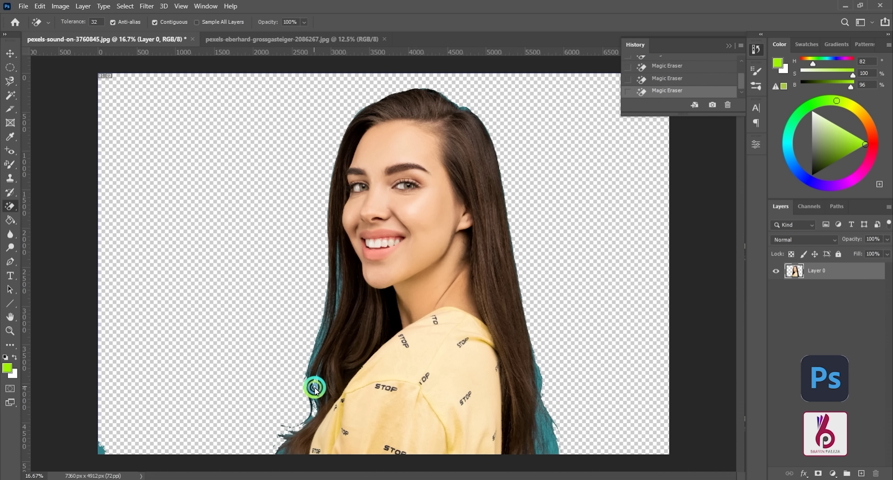
{"action": "left_click", "coordinate": [551, 446]}
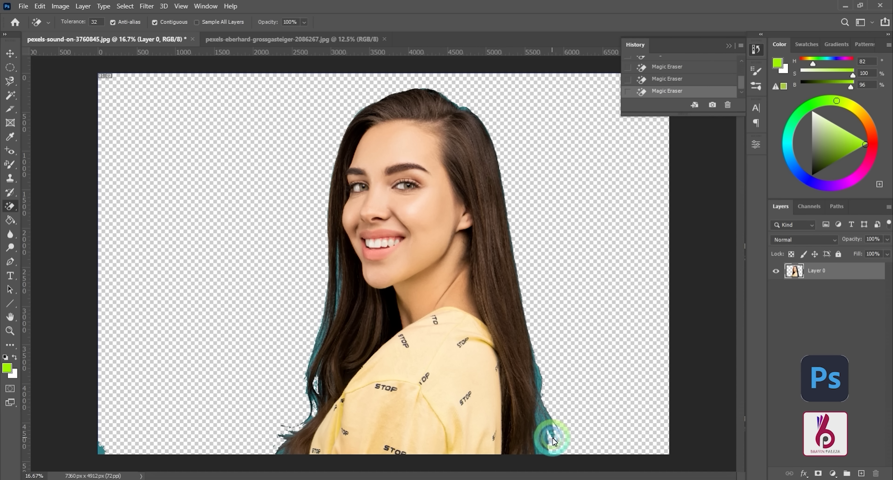
{"action": "left_click", "coordinate": [551, 435]}
Undo the Magic Eraser touch-ups and revert the photo to its opening history state.
{"action": "key", "text": "ctrl+z"}
{"action": "key", "text": "ctrl+z"}
{"action": "key", "text": "ctrl+z"}
{"action": "key", "text": "ctrl+z"}
{"action": "key", "text": "ctrl+z"}
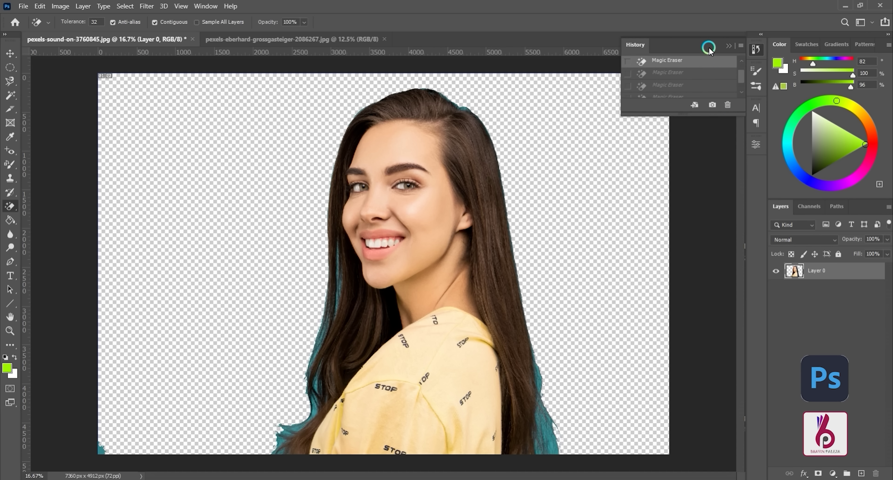
{"action": "scroll", "coordinate": [702, 66], "scroll_direction": "up", "scroll_amount": 5}
{"action": "left_click", "coordinate": [688, 63]}
{"action": "left_click", "coordinate": [212, 209]}
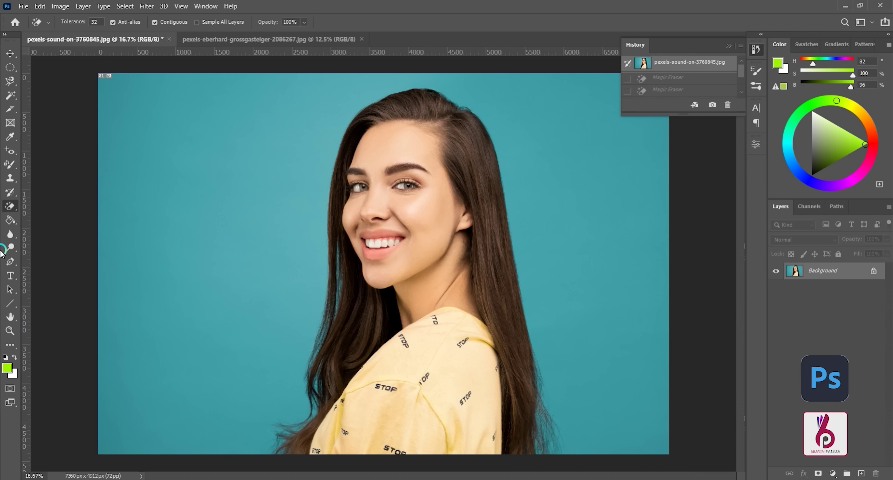
Fill the teal backdrop with the green foreground color using the Paint Bucket Tool, and undo the fill.
{"action": "left_click", "coordinate": [11, 224]}
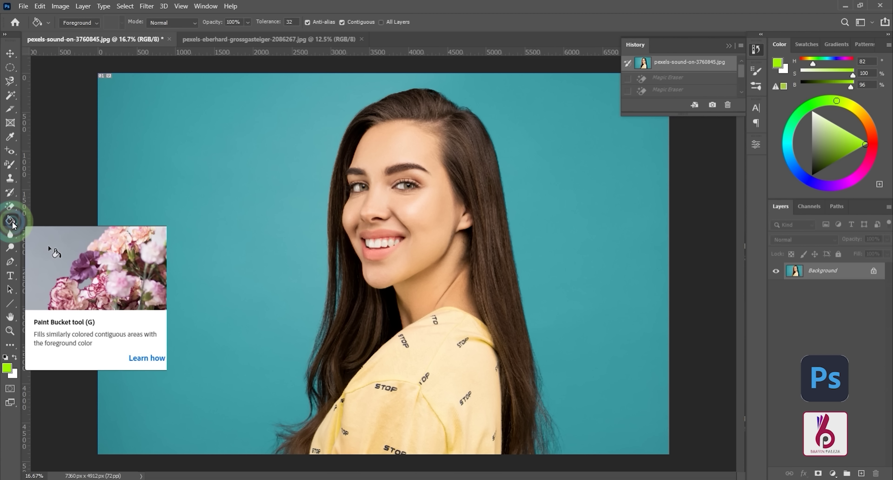
{"action": "left_click", "coordinate": [163, 170]}
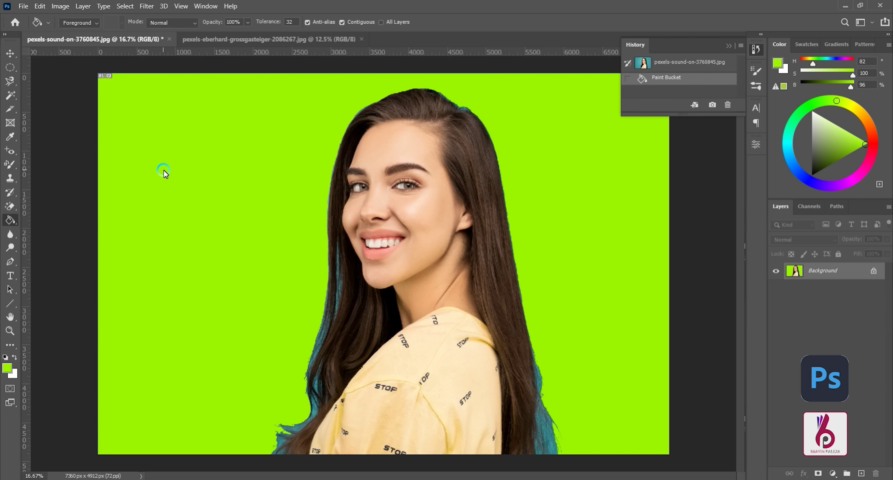
{"action": "key", "text": "ctrl+z"}
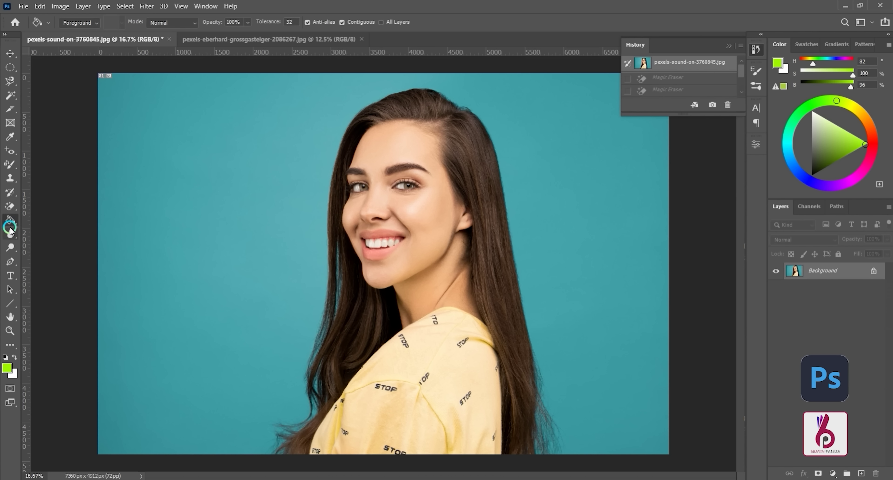
Draw a diagonal green-to-white linear gradient over the photo with the Gradient Tool, and undo it.
{"action": "right_click", "coordinate": [10, 229]}
{"action": "left_click", "coordinate": [68, 214]}
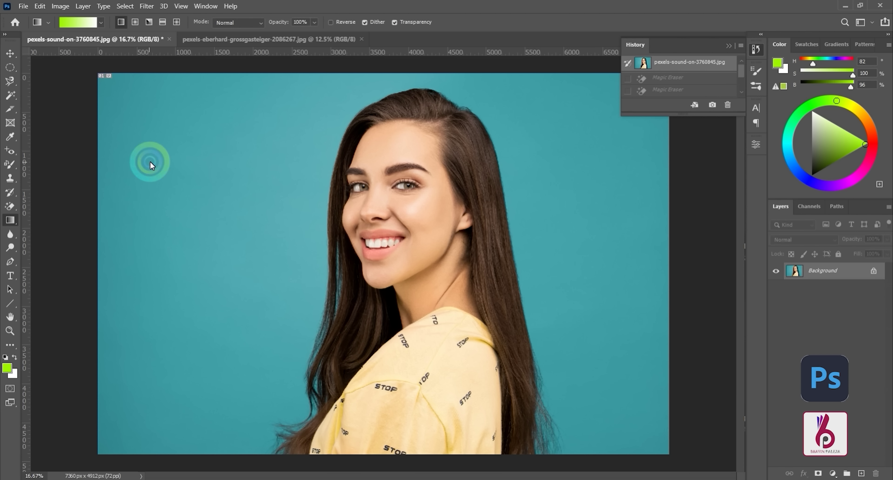
{"action": "left_click_drag", "start_coordinate": [126, 102], "coordinate": [263, 312]}
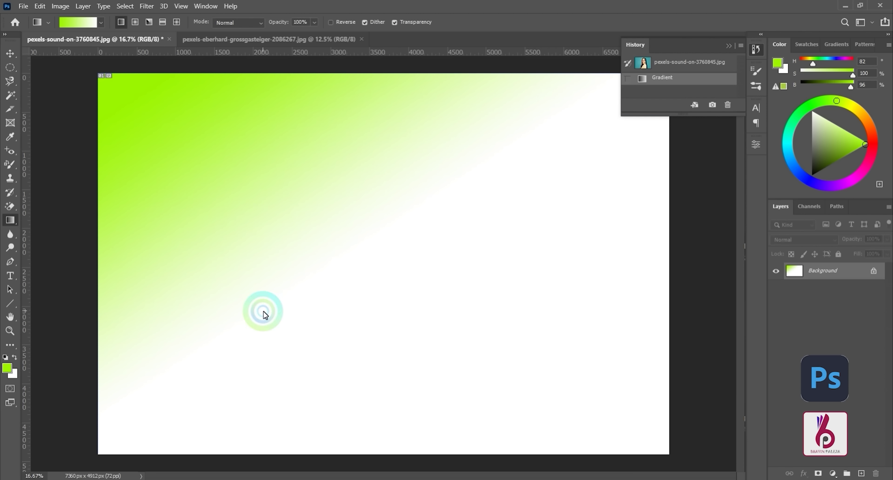
{"action": "key", "text": "ctrl+z"}
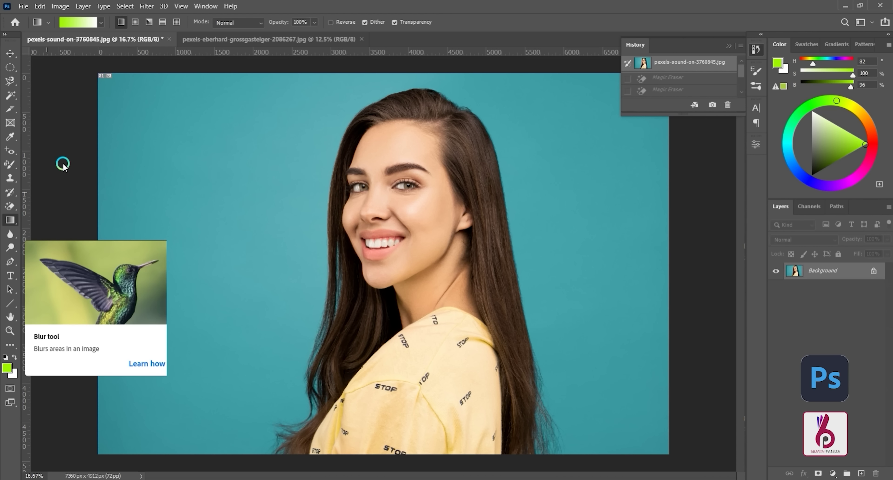
Choose a light blue preset from the Blues group for the Gradient Tool.
{"action": "left_click", "coordinate": [100, 22]}
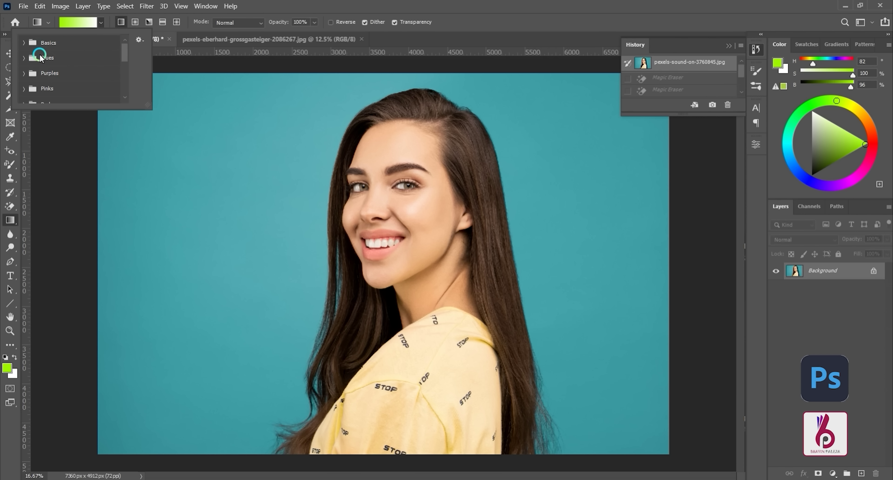
{"action": "left_click", "coordinate": [41, 47]}
{"action": "left_click", "coordinate": [43, 48]}
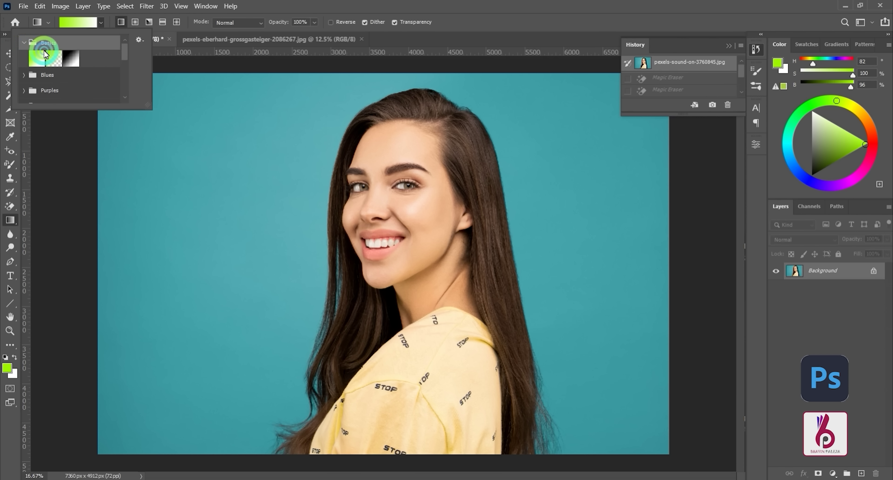
{"action": "left_click", "coordinate": [29, 73]}
{"action": "left_click", "coordinate": [62, 83]}
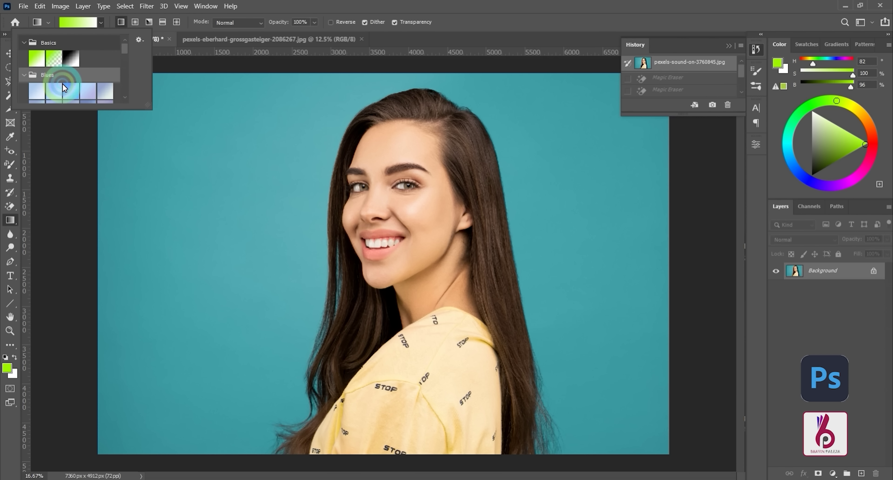
{"action": "left_click", "coordinate": [72, 89]}
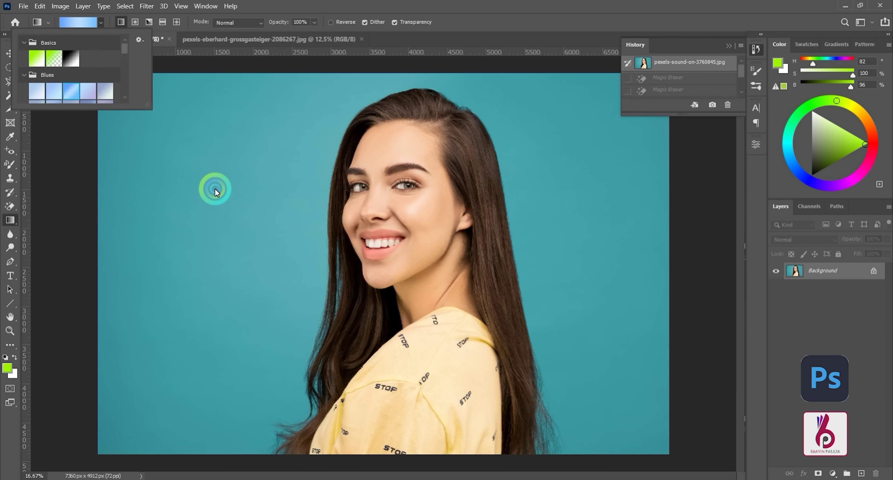
Draw two diagonal linear blue gradients over the photo, followed by a radial gradient around its center.
{"action": "left_click", "coordinate": [191, 151]}
{"action": "left_click_drag", "start_coordinate": [163, 123], "coordinate": [687, 312]}
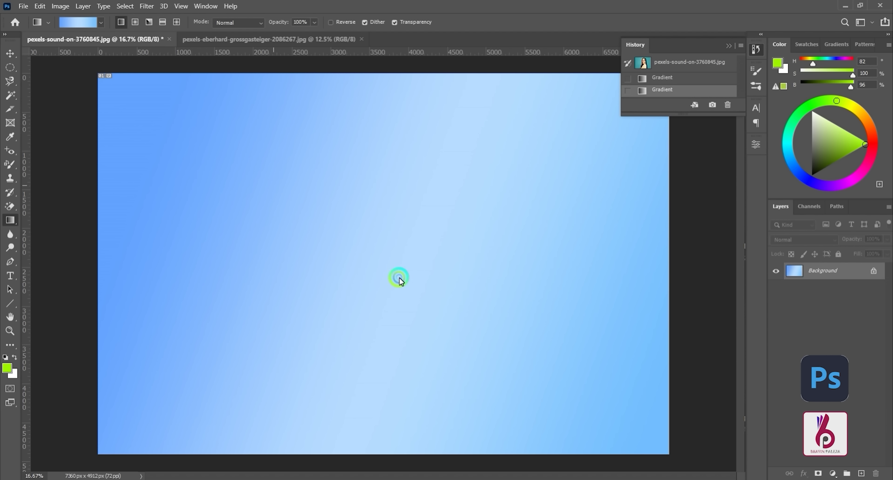
{"action": "left_click_drag", "start_coordinate": [272, 184], "coordinate": [518, 335]}
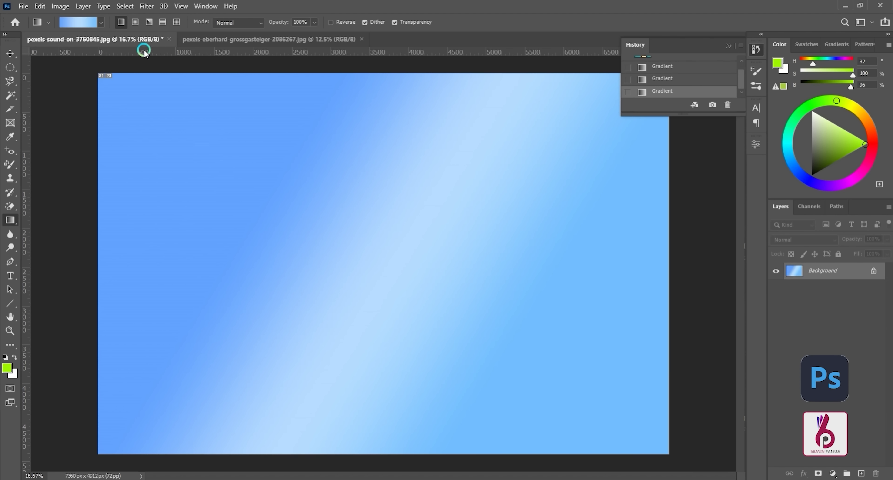
{"action": "left_click", "coordinate": [136, 22]}
{"action": "left_click_drag", "start_coordinate": [407, 245], "coordinate": [516, 357]}
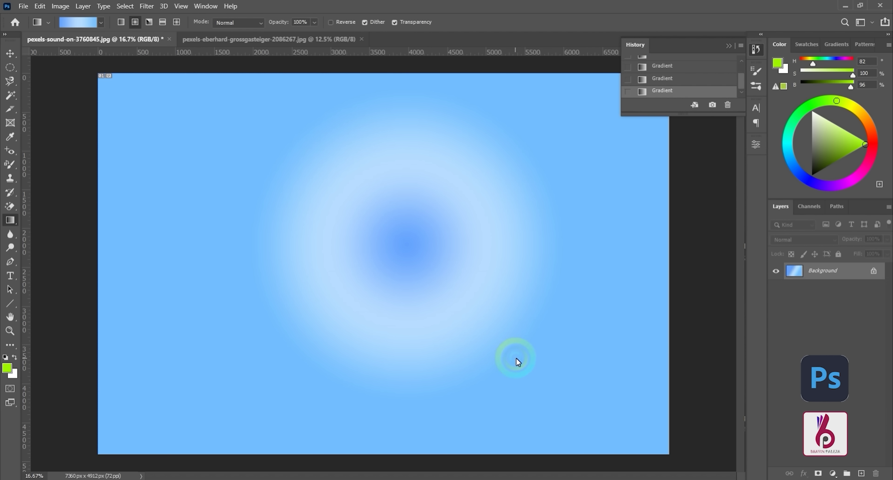
Draw an angle gradient from the upper-left part of the canvas, followed by a diagonal reflected gradient across the middle.
{"action": "left_click", "coordinate": [149, 22]}
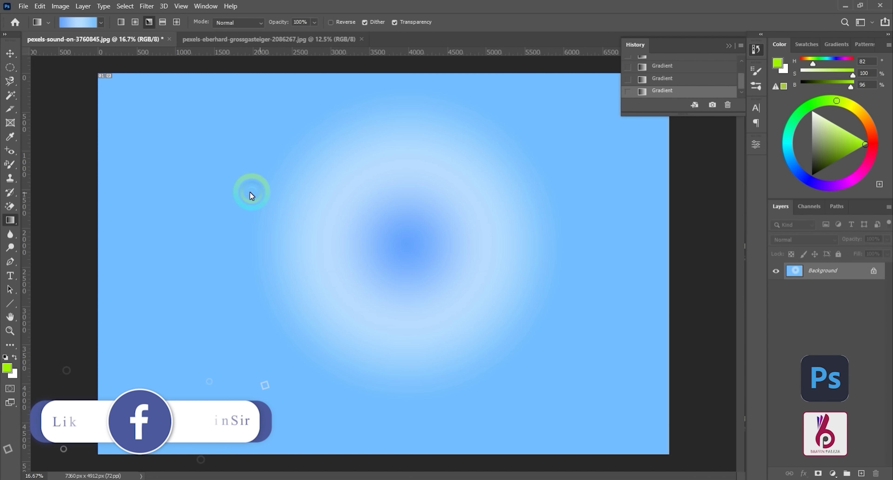
{"action": "left_click_drag", "start_coordinate": [259, 199], "coordinate": [381, 325]}
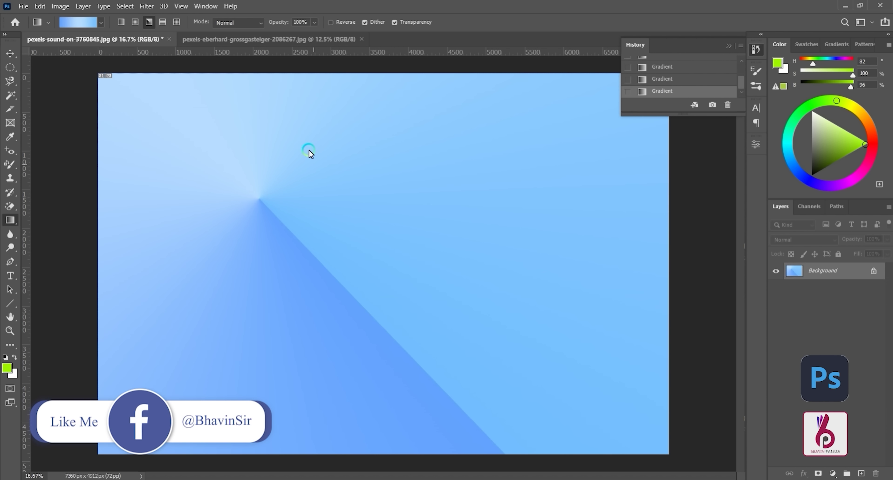
{"action": "left_click", "coordinate": [162, 22]}
{"action": "left_click_drag", "start_coordinate": [354, 219], "coordinate": [448, 269]}
Draw a diamond gradient left of the canvas center, and revert the photo to its opening history state.
{"action": "left_click", "coordinate": [177, 22]}
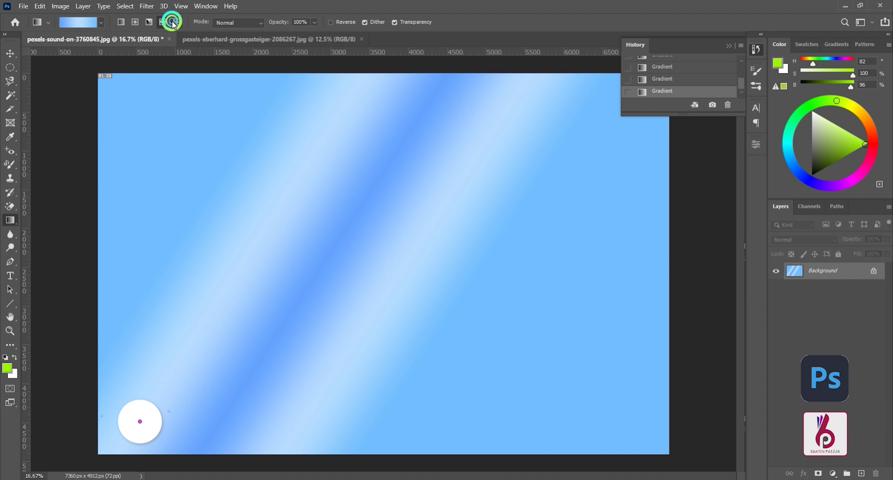
{"action": "left_click_drag", "start_coordinate": [305, 238], "coordinate": [439, 307]}
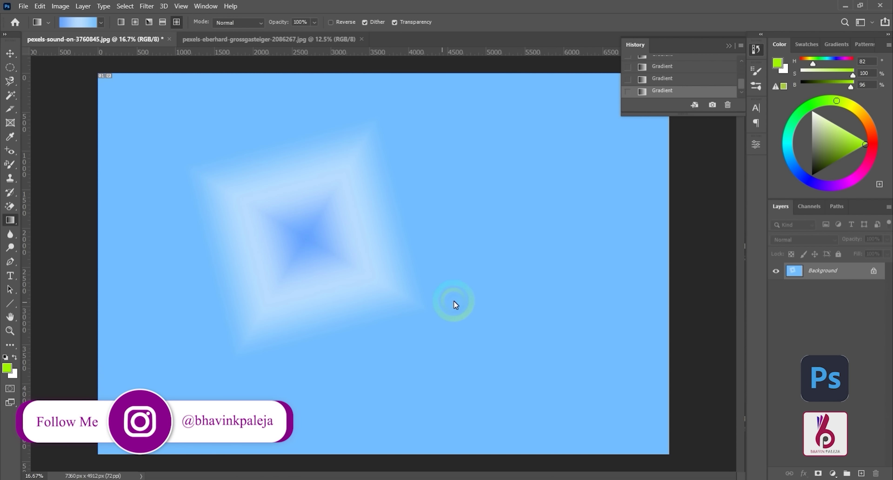
{"action": "scroll", "coordinate": [662, 72], "scroll_direction": "up", "scroll_amount": 2}
{"action": "left_click", "coordinate": [659, 64]}
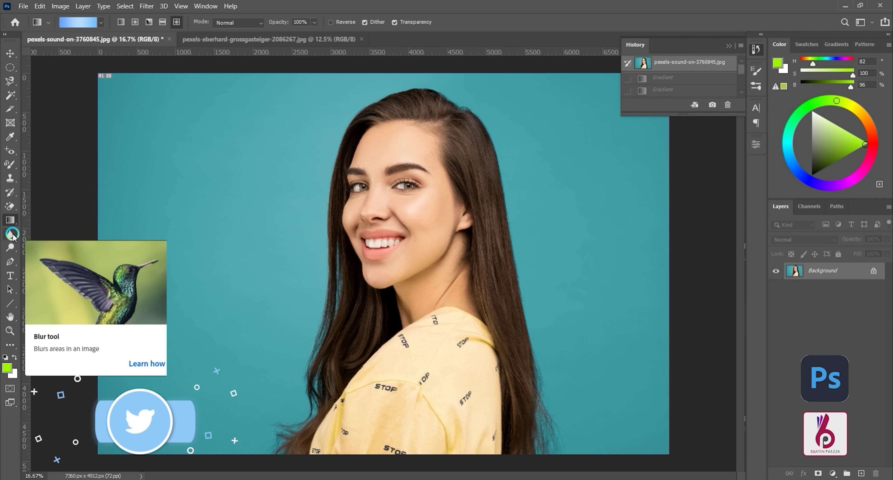
Blur the woman's face with the Blur Tool using a 1400 px brush at 100% strength, and revert to the opening history state.
{"action": "left_click", "coordinate": [11, 234]}
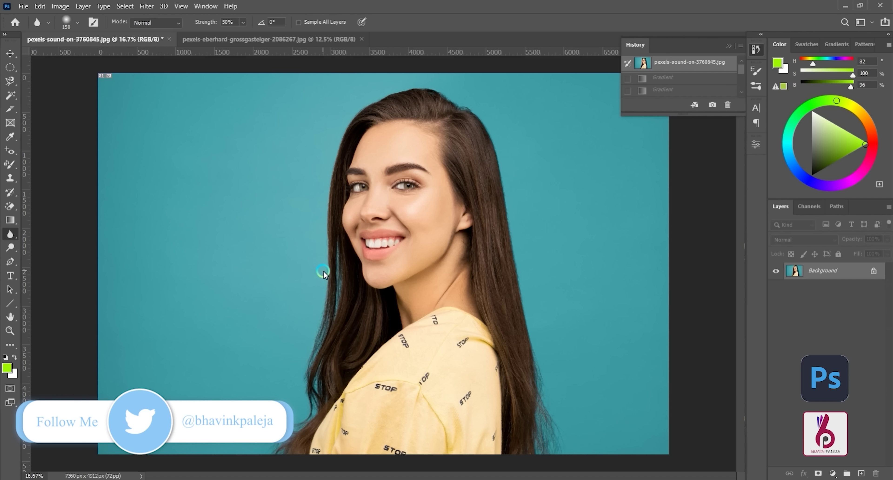
{"action": "key", "text": "bracketright"}
{"action": "key", "text": "bracketright"}
{"action": "key", "text": "bracketright"}
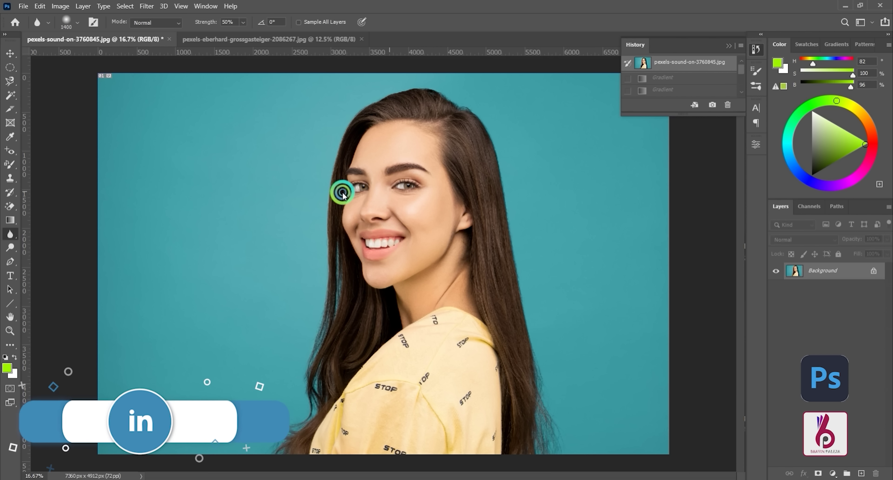
{"action": "left_click_drag", "start_coordinate": [205, 21], "coordinate": [237, 22]}
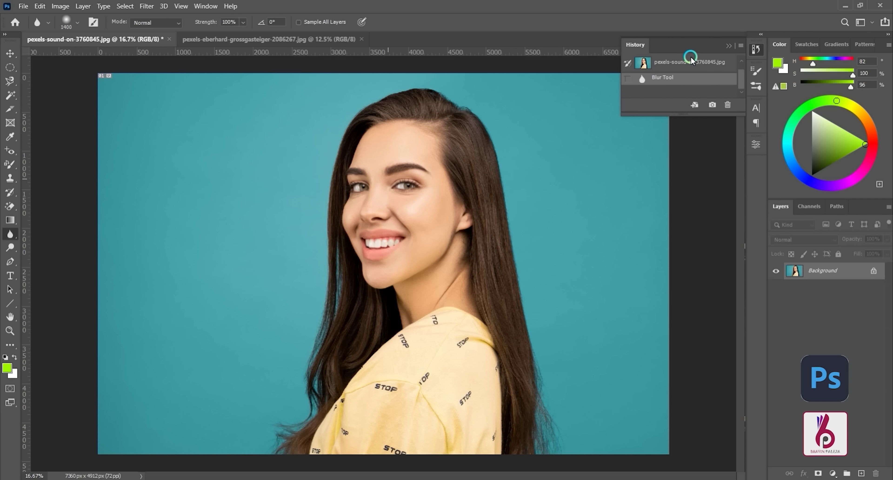
{"action": "scroll", "coordinate": [688, 63], "scroll_direction": "up", "scroll_amount": 1}
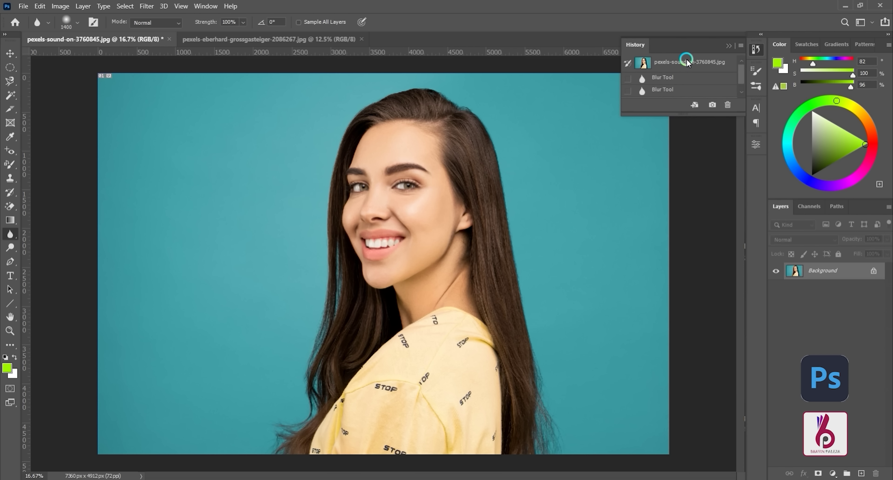
{"action": "left_click", "coordinate": [688, 63]}
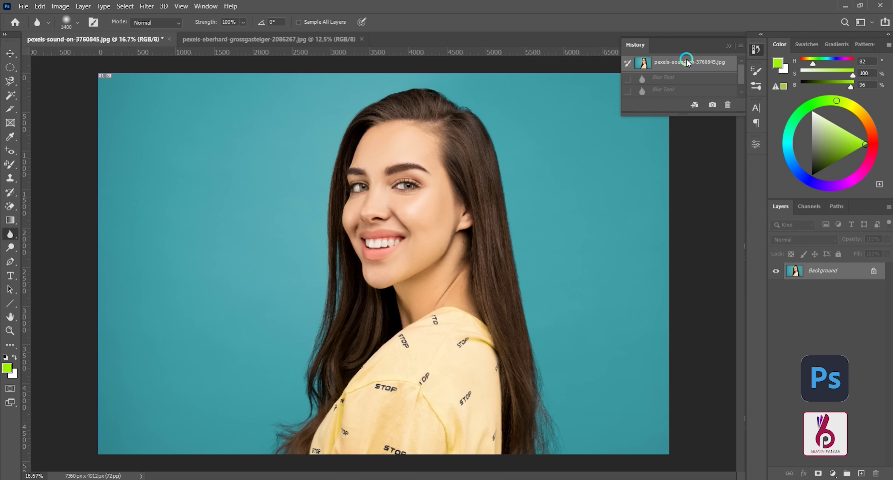
Sharpen the iris of the woman's right eye with the Sharpen Tool using a 250 px brush at 50% strength.
{"action": "right_click", "coordinate": [6, 236]}
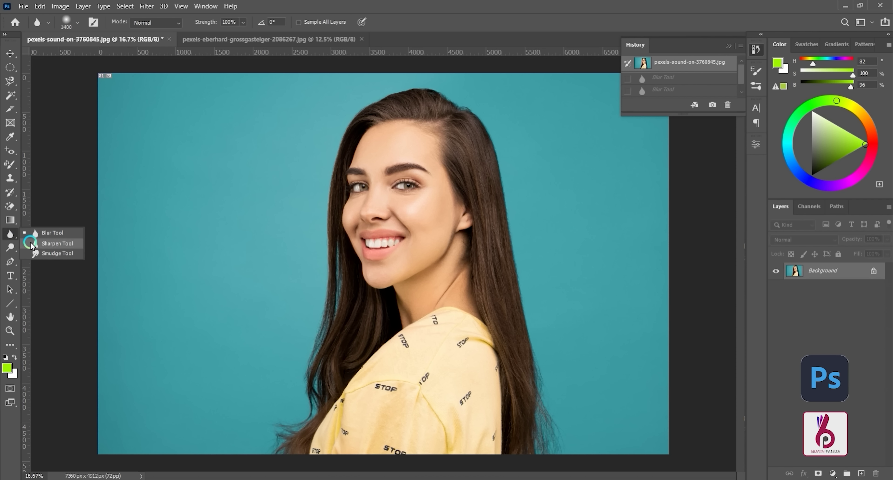
{"action": "left_click", "coordinate": [52, 240]}
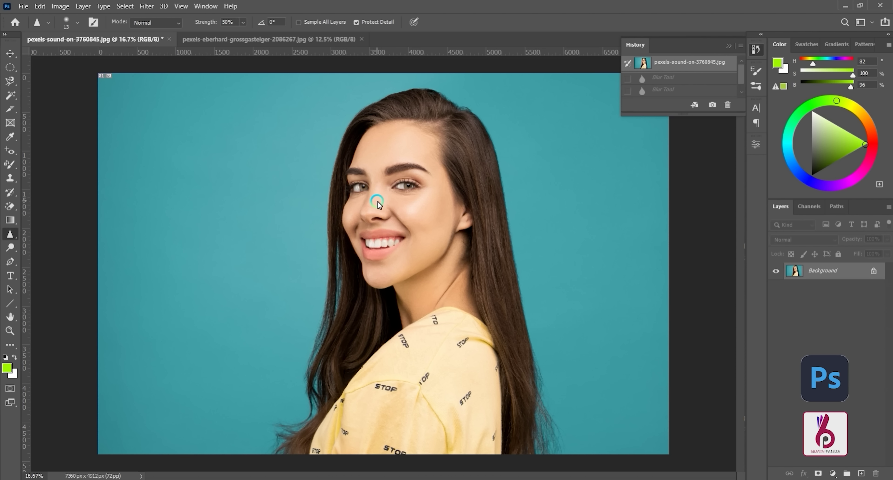
{"action": "key", "text": "ctrl+plus"}
{"action": "key", "text": "ctrl+plus"}
{"action": "key", "text": "ctrl+plus"}
{"action": "scroll", "coordinate": [386, 204], "scroll_direction": "up", "scroll_amount": 5}
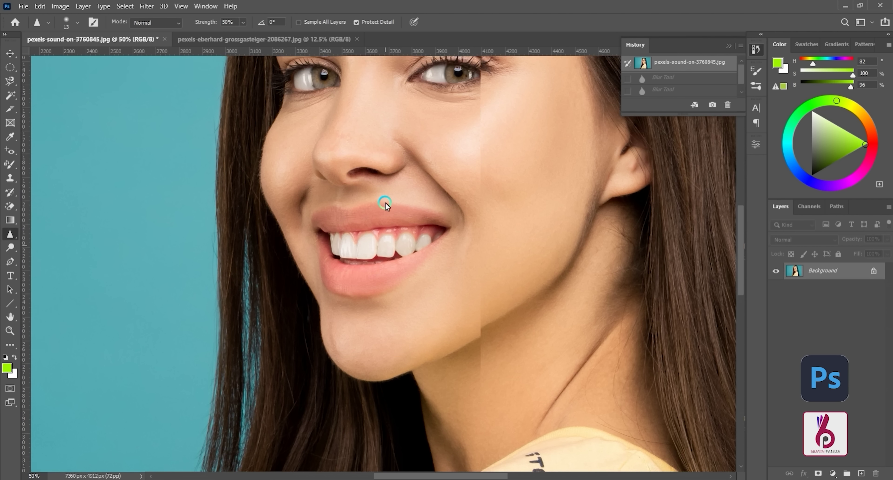
{"action": "key", "text": "ctrl+plus"}
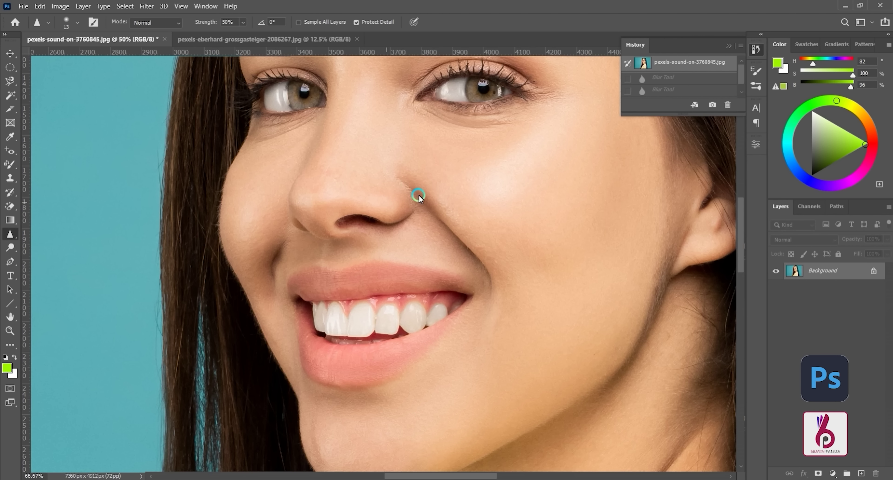
{"action": "scroll", "coordinate": [291, 149], "scroll_direction": "up", "scroll_amount": 4}
{"action": "scroll", "coordinate": [289, 148], "scroll_direction": "up", "scroll_amount": 2}
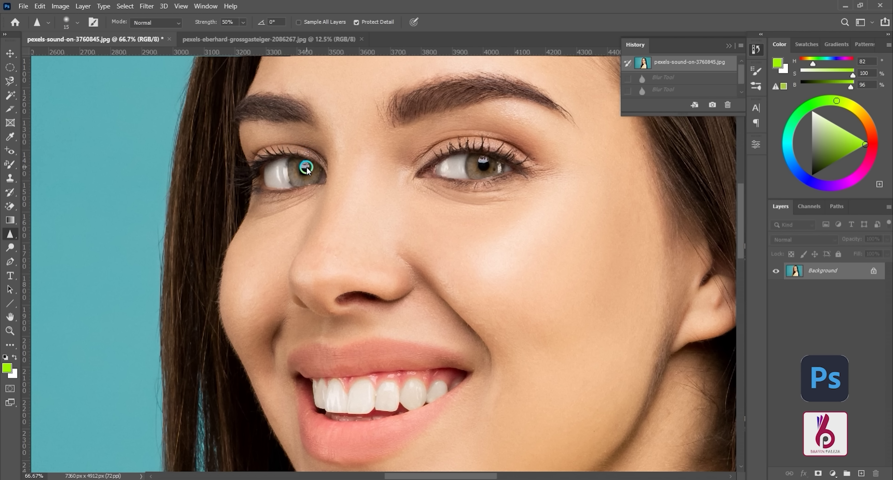
{"action": "key", "text": "bracketright"}
{"action": "key", "text": "bracketright"}
{"action": "left_click", "coordinate": [301, 172]}
{"action": "left_click", "coordinate": [301, 173]}
Sharpen the white of the woman's right eye with several dabs of the Sharpen Tool.
{"action": "left_click", "coordinate": [282, 170]}
{"action": "left_click", "coordinate": [282, 170]}
{"action": "left_click", "coordinate": [280, 173]}
{"action": "left_click", "coordinate": [272, 176]}
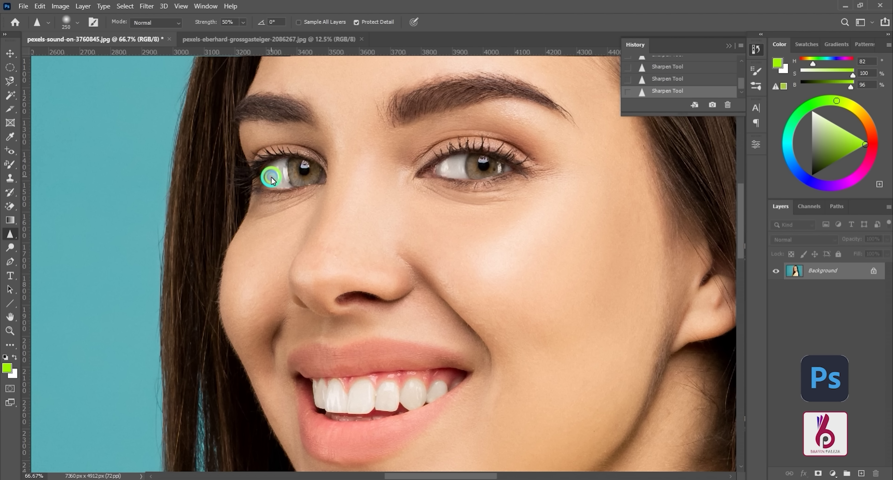
Sharpen the iris and white of the woman's left eye, and her teeth, with the Sharpen Tool.
{"action": "left_click", "coordinate": [461, 168]}
{"action": "left_click", "coordinate": [458, 170]}
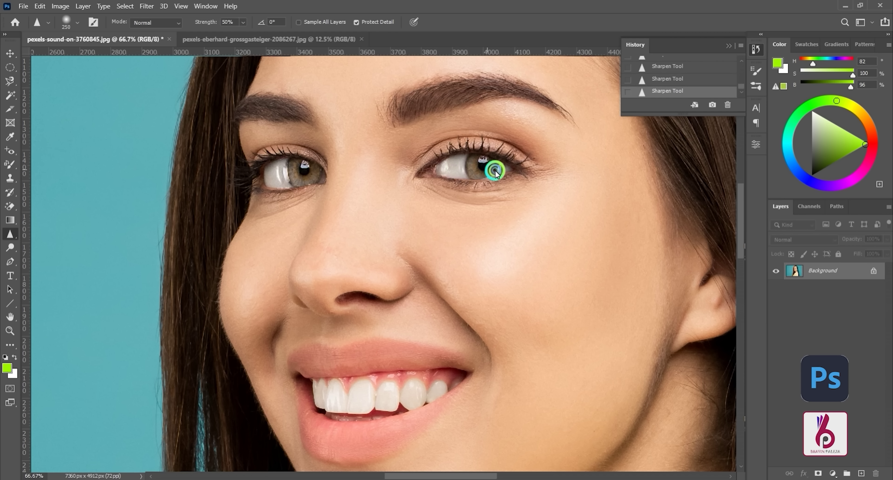
{"action": "left_click", "coordinate": [492, 168]}
{"action": "left_click", "coordinate": [451, 167]}
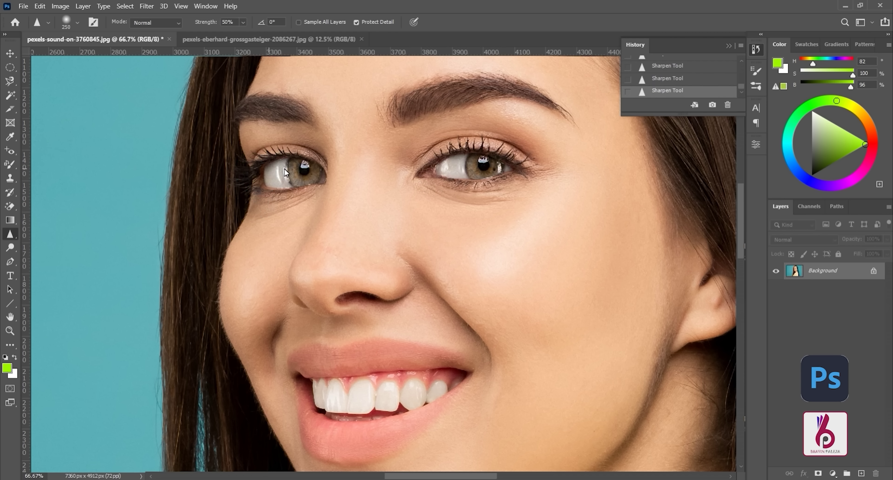
{"action": "mouse_move", "coordinate": [425, 393]}
{"action": "left_mouse_down"}
{"action": "mouse_move", "coordinate": [370, 401]}
{"action": "mouse_move", "coordinate": [314, 394]}
{"action": "mouse_move", "coordinate": [366, 405]}
{"action": "mouse_move", "coordinate": [420, 390]}
{"action": "mouse_move", "coordinate": [375, 370]}
{"action": "mouse_move", "coordinate": [308, 400]}
{"action": "left_mouse_up"}
{"action": "mouse_move", "coordinate": [439, 373]}
{"action": "left_mouse_down"}
{"action": "mouse_move", "coordinate": [353, 443]}
{"action": "mouse_move", "coordinate": [319, 426]}
{"action": "mouse_move", "coordinate": [310, 391]}
{"action": "mouse_move", "coordinate": [339, 380]}
{"action": "left_mouse_up"}
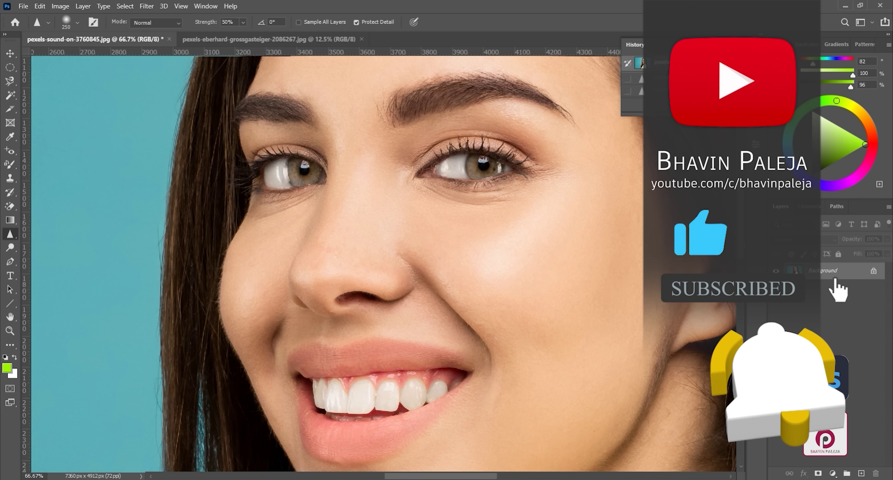
Smooth the lower lashes and skin creases under the woman's left eye with the Smudge Tool, using a 60 px brush at 50% strength.
{"action": "right_click", "coordinate": [10, 237]}
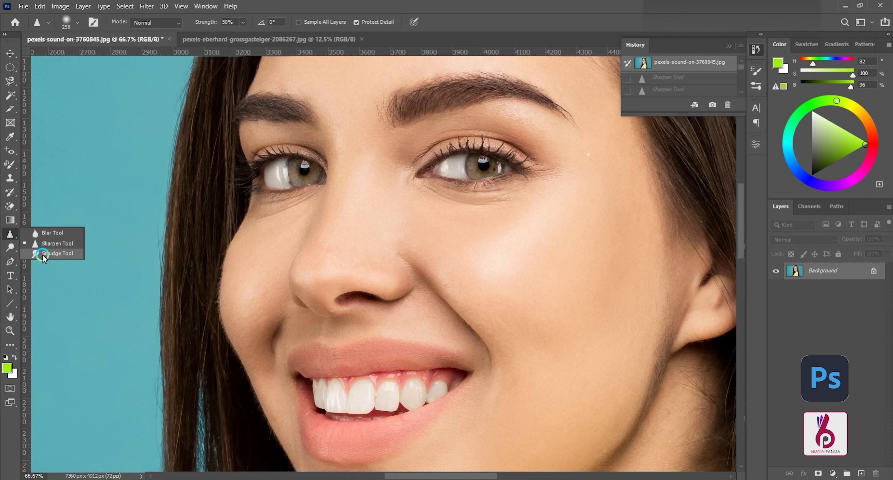
{"action": "left_click", "coordinate": [49, 253]}
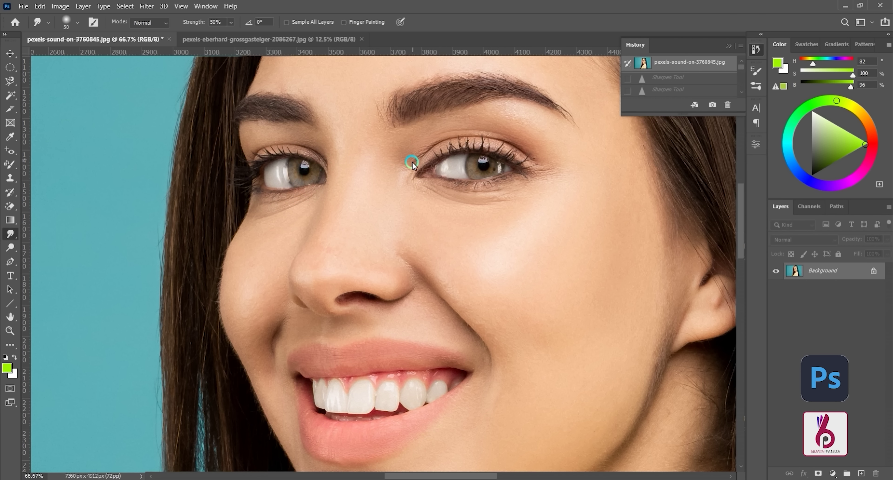
{"action": "mouse_move", "coordinate": [424, 177]}
{"action": "left_mouse_down"}
{"action": "mouse_move", "coordinate": [464, 186]}
{"action": "mouse_move", "coordinate": [537, 176]}
{"action": "mouse_move", "coordinate": [466, 200]}
{"action": "mouse_move", "coordinate": [423, 185]}
{"action": "mouse_move", "coordinate": [493, 197]}
{"action": "mouse_move", "coordinate": [535, 181]}
{"action": "mouse_move", "coordinate": [422, 194]}
{"action": "mouse_move", "coordinate": [447, 200]}
{"action": "left_mouse_up"}
{"action": "left_click_drag", "start_coordinate": [508, 205], "coordinate": [476, 211]}
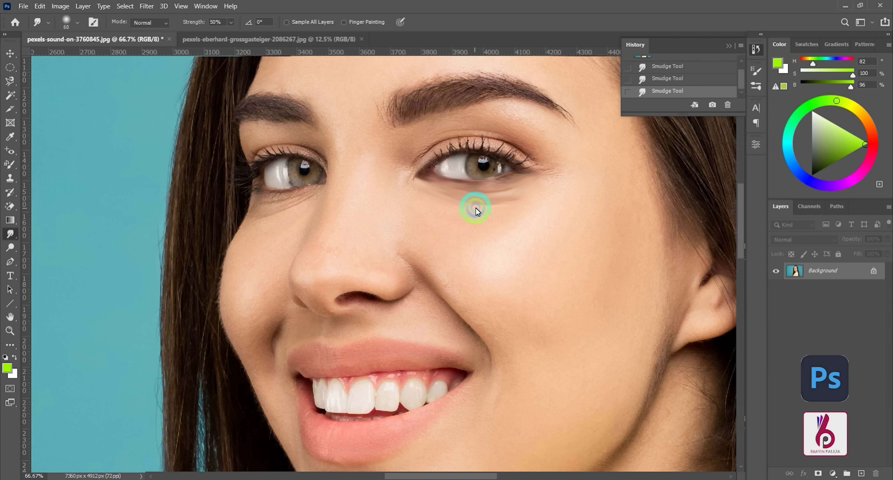
{"action": "left_click_drag", "start_coordinate": [528, 193], "coordinate": [528, 175]}
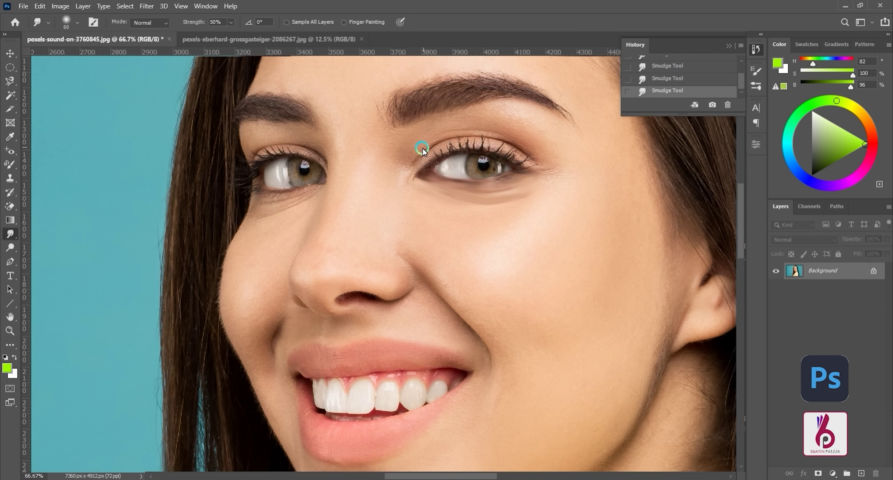
Smudge the upper eyelid and the skin between the woman's left eye and eyebrow into smooth strokes.
{"action": "mouse_move", "coordinate": [414, 161]}
{"action": "left_mouse_down"}
{"action": "mouse_move", "coordinate": [427, 145]}
{"action": "mouse_move", "coordinate": [413, 158]}
{"action": "mouse_move", "coordinate": [450, 138]}
{"action": "mouse_move", "coordinate": [433, 147]}
{"action": "mouse_move", "coordinate": [491, 138]}
{"action": "mouse_move", "coordinate": [569, 173]}
{"action": "left_mouse_up"}
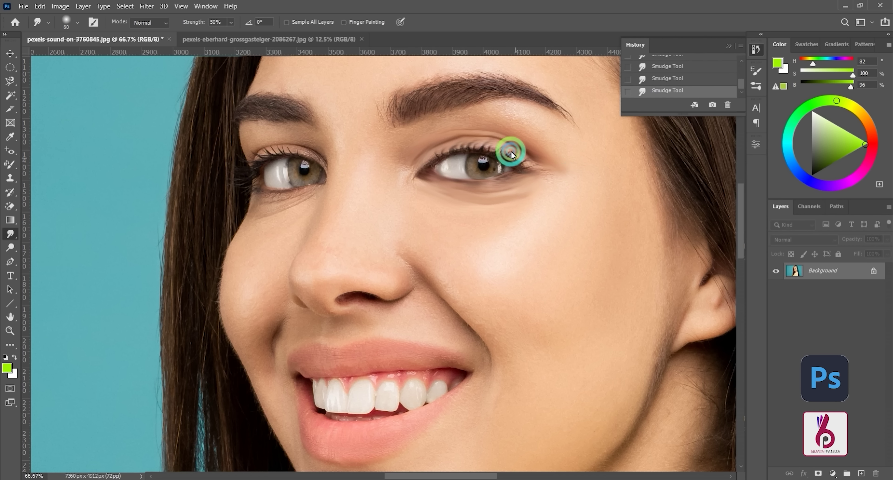
{"action": "left_click_drag", "start_coordinate": [457, 123], "coordinate": [577, 173]}
{"action": "mouse_move", "coordinate": [508, 131]}
{"action": "left_mouse_down"}
{"action": "mouse_move", "coordinate": [542, 155]}
{"action": "mouse_move", "coordinate": [527, 120]}
{"action": "mouse_move", "coordinate": [594, 149]}
{"action": "left_mouse_up"}
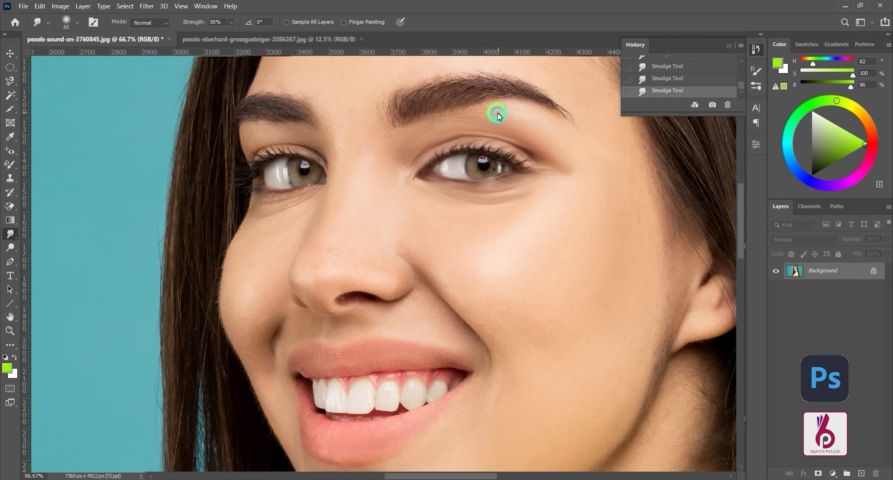
{"action": "left_click_drag", "start_coordinate": [468, 114], "coordinate": [490, 115]}
{"action": "mouse_move", "coordinate": [430, 129]}
{"action": "left_mouse_down"}
{"action": "mouse_move", "coordinate": [462, 118]}
{"action": "mouse_move", "coordinate": [392, 132]}
{"action": "mouse_move", "coordinate": [403, 133]}
{"action": "mouse_move", "coordinate": [400, 171]}
{"action": "mouse_move", "coordinate": [408, 154]}
{"action": "mouse_move", "coordinate": [398, 164]}
{"action": "mouse_move", "coordinate": [381, 134]}
{"action": "left_mouse_up"}
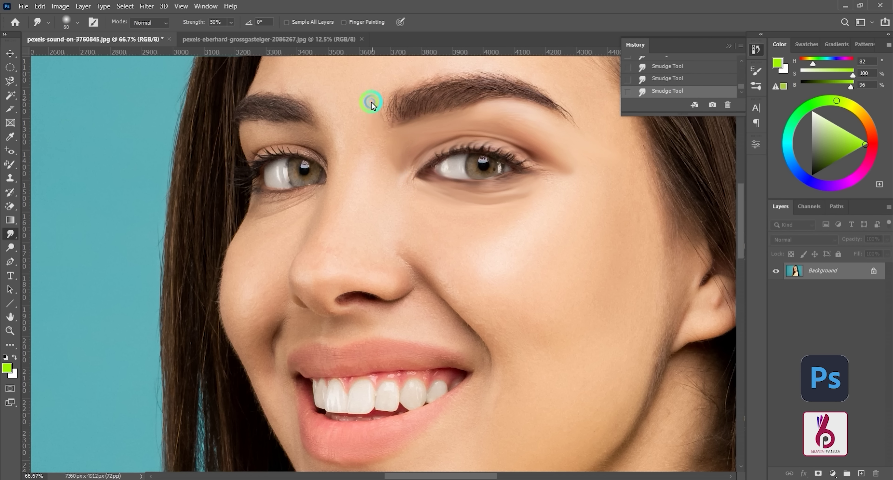
Smudge the hairs of the woman's left eyebrow along its shape, and smooth the upper cheek beside that eye.
{"action": "mouse_move", "coordinate": [371, 101]}
{"action": "left_mouse_down"}
{"action": "mouse_move", "coordinate": [387, 87]}
{"action": "mouse_move", "coordinate": [390, 118]}
{"action": "mouse_move", "coordinate": [408, 83]}
{"action": "mouse_move", "coordinate": [408, 123]}
{"action": "mouse_move", "coordinate": [399, 123]}
{"action": "mouse_move", "coordinate": [423, 83]}
{"action": "mouse_move", "coordinate": [434, 105]}
{"action": "mouse_move", "coordinate": [419, 114]}
{"action": "mouse_move", "coordinate": [439, 80]}
{"action": "mouse_move", "coordinate": [430, 104]}
{"action": "mouse_move", "coordinate": [485, 97]}
{"action": "mouse_move", "coordinate": [454, 109]}
{"action": "mouse_move", "coordinate": [447, 103]}
{"action": "mouse_move", "coordinate": [505, 73]}
{"action": "mouse_move", "coordinate": [475, 101]}
{"action": "mouse_move", "coordinate": [566, 92]}
{"action": "mouse_move", "coordinate": [520, 101]}
{"action": "mouse_move", "coordinate": [512, 93]}
{"action": "mouse_move", "coordinate": [567, 134]}
{"action": "mouse_move", "coordinate": [531, 110]}
{"action": "mouse_move", "coordinate": [527, 88]}
{"action": "mouse_move", "coordinate": [573, 120]}
{"action": "left_mouse_up"}
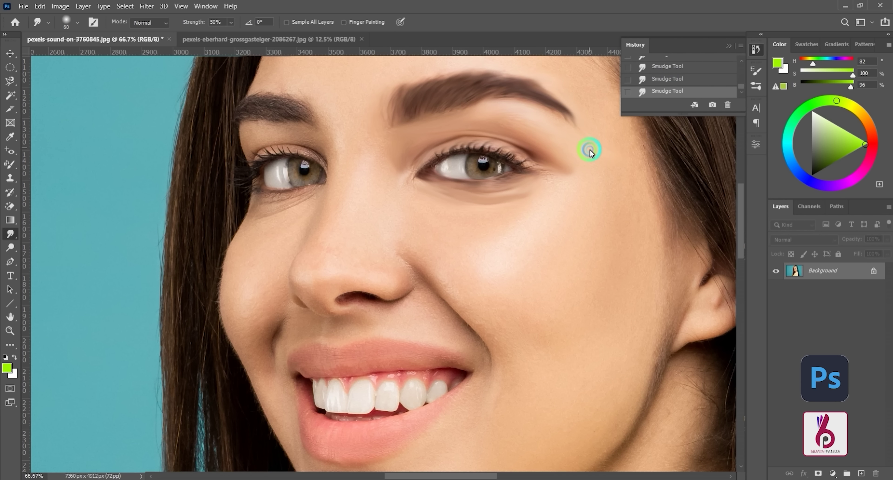
{"action": "left_click_drag", "start_coordinate": [416, 128], "coordinate": [408, 99]}
{"action": "mouse_move", "coordinate": [520, 220]}
{"action": "left_mouse_down"}
{"action": "mouse_move", "coordinate": [422, 212]}
{"action": "mouse_move", "coordinate": [573, 223]}
{"action": "left_mouse_up"}
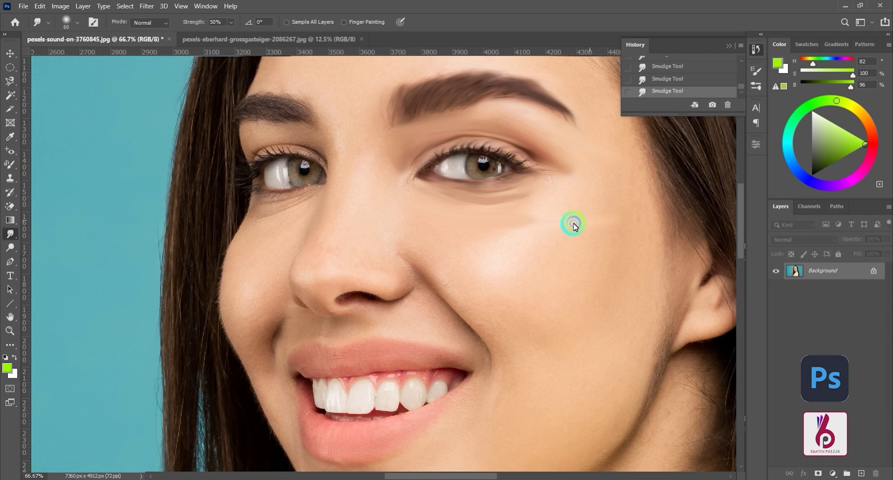
Smudge the skin of the woman's left cheek and outer under-eye area, and revert the photo to its opening state.
{"action": "mouse_move", "coordinate": [577, 190]}
{"action": "left_mouse_down"}
{"action": "mouse_move", "coordinate": [547, 248]}
{"action": "mouse_move", "coordinate": [601, 205]}
{"action": "left_mouse_up"}
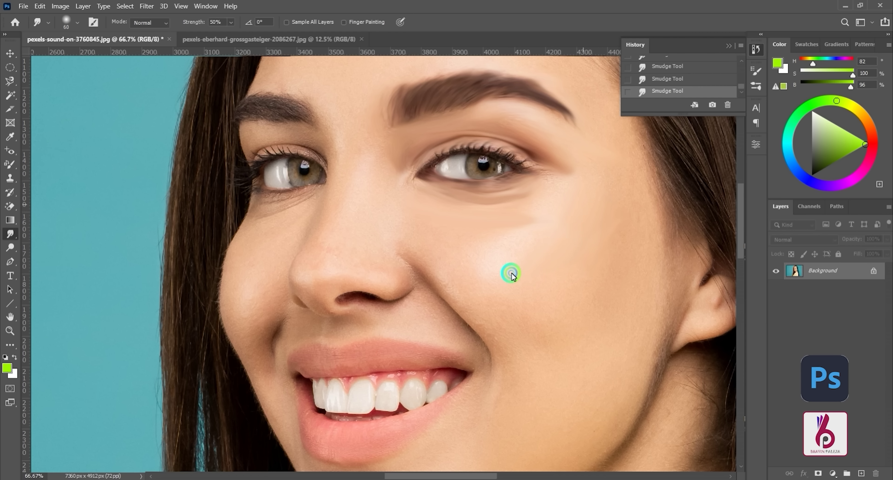
{"action": "mouse_move", "coordinate": [512, 276]}
{"action": "left_mouse_down"}
{"action": "mouse_move", "coordinate": [548, 242]}
{"action": "mouse_move", "coordinate": [571, 208]}
{"action": "left_mouse_up"}
{"action": "scroll", "coordinate": [677, 86], "scroll_direction": "up", "scroll_amount": 1}
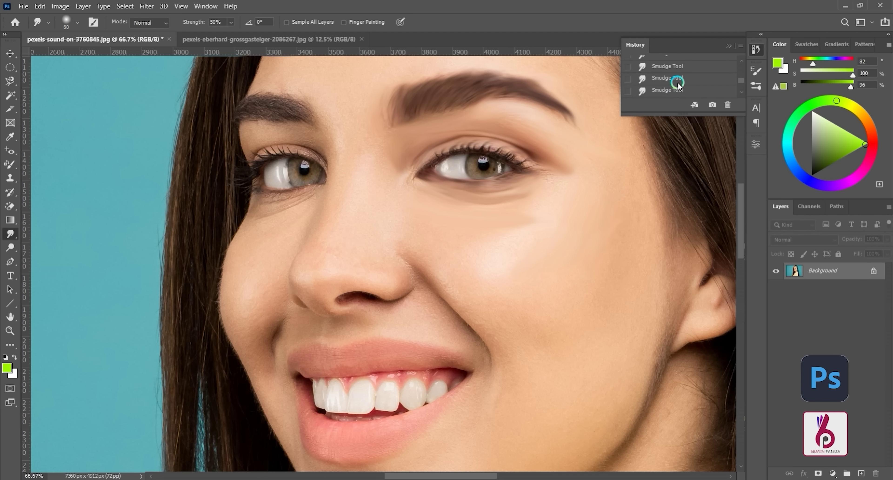
{"action": "scroll", "coordinate": [677, 78], "scroll_direction": "up", "scroll_amount": 4}
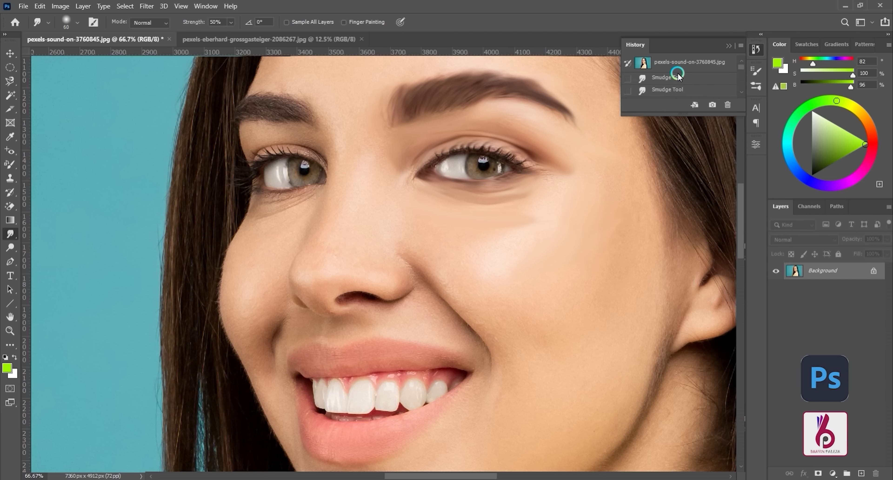
{"action": "left_click", "coordinate": [677, 68]}
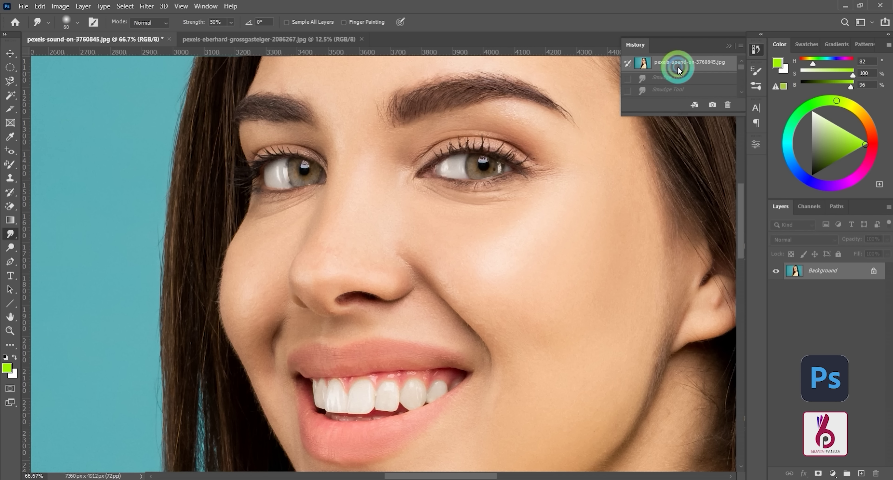
Lighten both of the woman's eyes and the skin around them with the Dodge Tool, using a 500 px brush.
{"action": "right_click", "coordinate": [11, 237]}
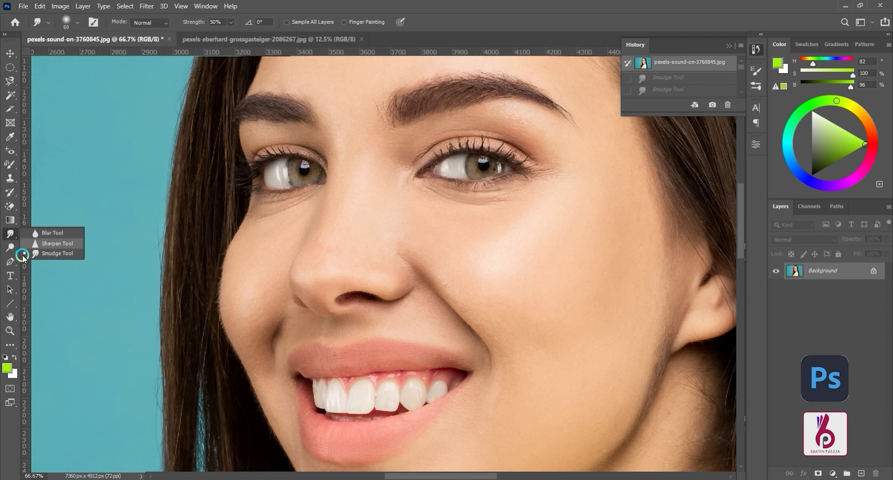
{"action": "right_click", "coordinate": [9, 253]}
{"action": "left_click", "coordinate": [53, 246]}
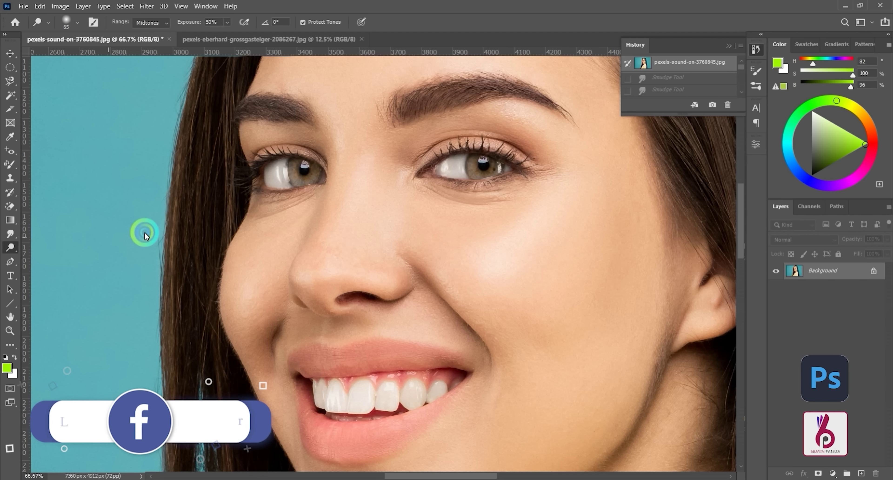
{"action": "key", "text": "bracketright"}
{"action": "key", "text": "bracketright"}
{"action": "key", "text": "bracketright"}
{"action": "key", "text": "bracketright"}
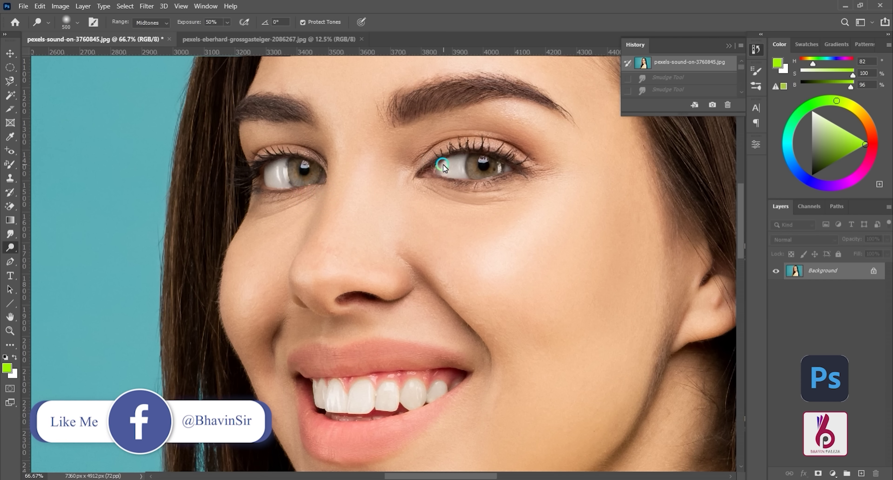
{"action": "mouse_move", "coordinate": [444, 167]}
{"action": "left_mouse_down"}
{"action": "mouse_move", "coordinate": [474, 159]}
{"action": "mouse_move", "coordinate": [463, 166]}
{"action": "mouse_move", "coordinate": [516, 172]}
{"action": "left_mouse_up"}
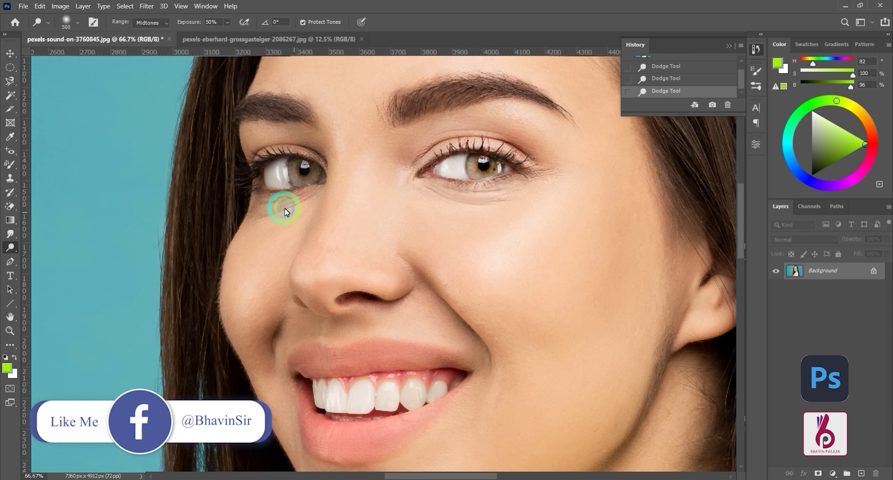
{"action": "mouse_move", "coordinate": [285, 208]}
{"action": "left_mouse_down"}
{"action": "mouse_move", "coordinate": [282, 174]}
{"action": "mouse_move", "coordinate": [272, 337]}
{"action": "mouse_move", "coordinate": [368, 159]}
{"action": "left_mouse_up"}
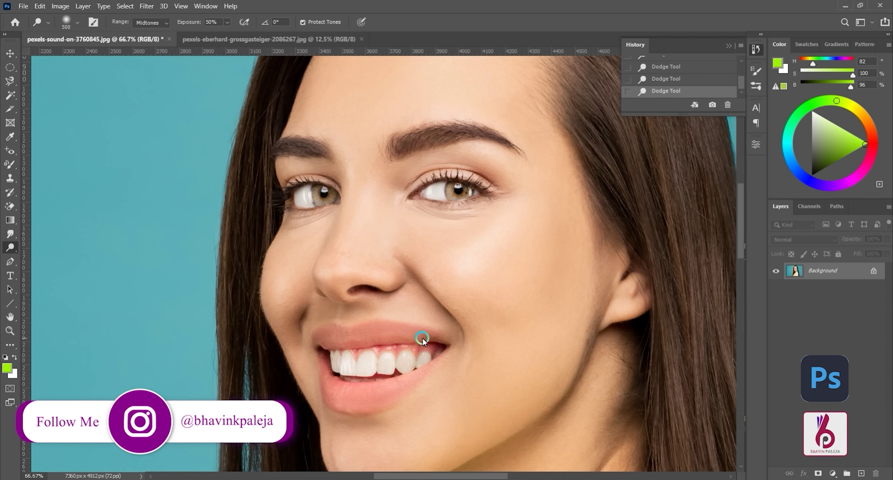
Undo all the Dodge strokes by reverting the photo to its opening snapshot.
{"action": "key", "text": "ctrl+minus"}
{"action": "key", "text": "ctrl+minus"}
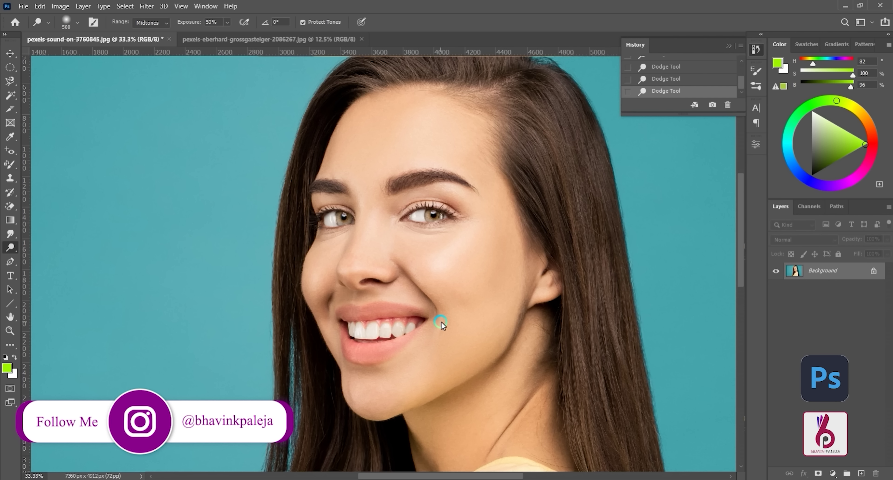
{"action": "scroll", "coordinate": [638, 85], "scroll_direction": "up", "scroll_amount": 3}
{"action": "left_click", "coordinate": [656, 63]}
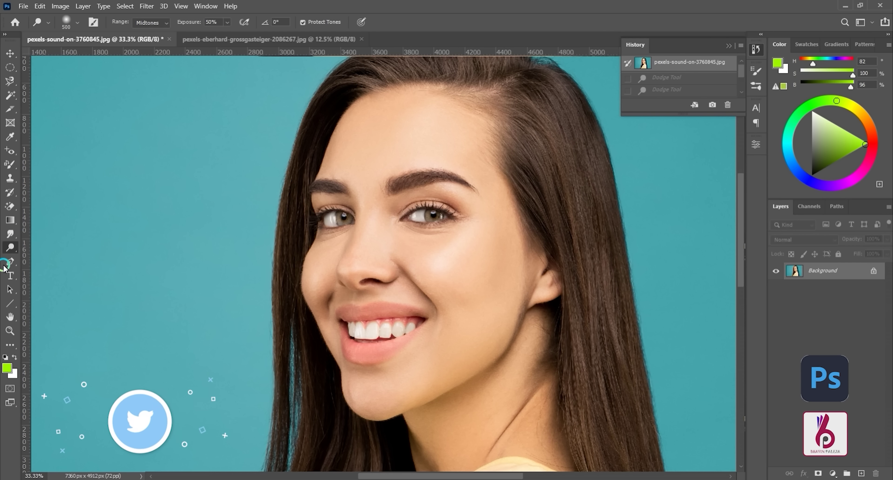
Darken the woman's right eye with repeated Burn Tool dabs, using a 400 px brush.
{"action": "right_click", "coordinate": [10, 248]}
{"action": "left_click", "coordinate": [35, 262]}
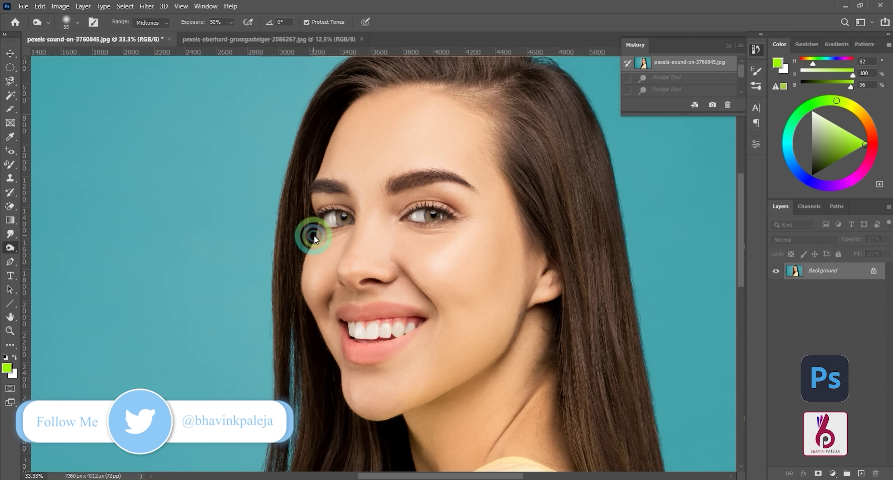
{"action": "key", "text": "bracketright"}
{"action": "key", "text": "bracketright"}
{"action": "key", "text": "bracketright"}
{"action": "left_click", "coordinate": [336, 220]}
{"action": "left_click", "coordinate": [337, 219]}
{"action": "left_click", "coordinate": [336, 219]}
{"action": "left_click", "coordinate": [336, 219]}
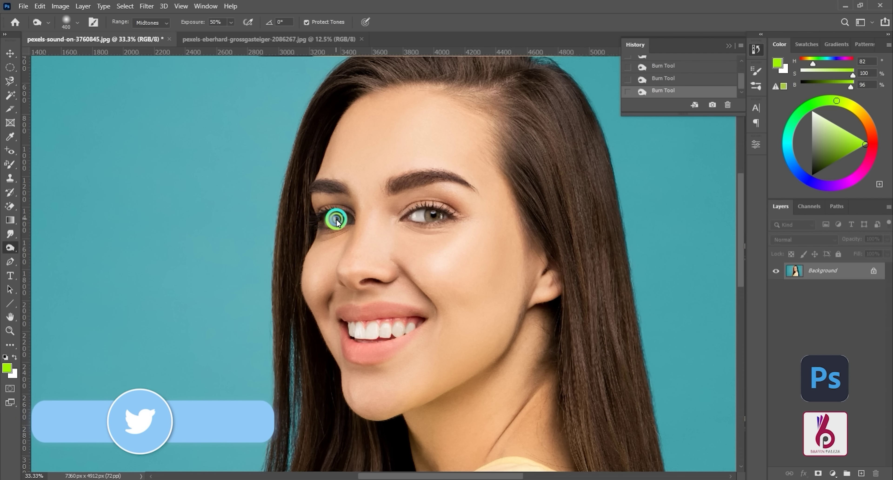
Burn the woman's left eye with repeated dabs, and revert the photo to its opening snapshot.
{"action": "left_click", "coordinate": [432, 211]}
{"action": "left_click", "coordinate": [430, 213]}
{"action": "left_click", "coordinate": [430, 214]}
{"action": "left_click", "coordinate": [430, 215]}
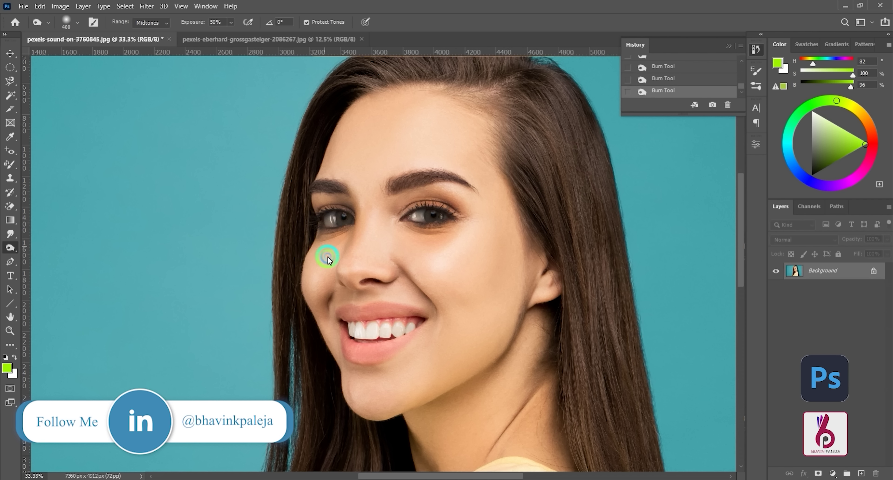
{"action": "scroll", "coordinate": [727, 79], "scroll_direction": "up", "scroll_amount": 5}
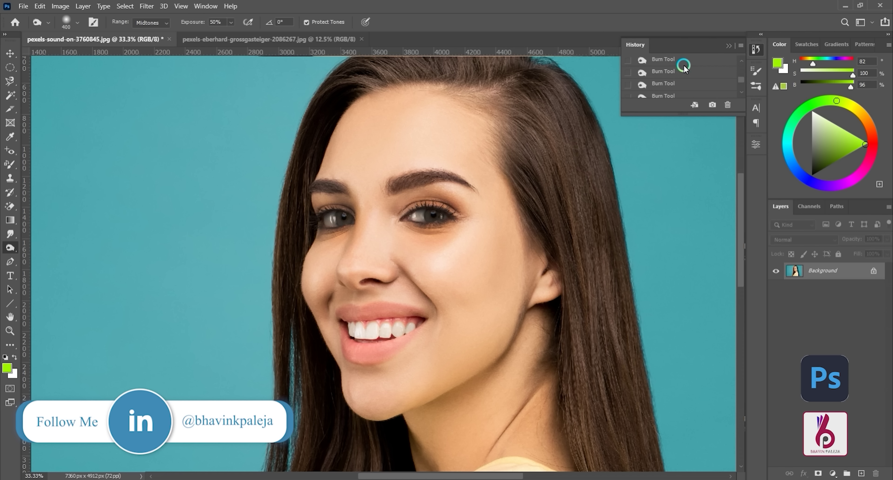
{"action": "left_click", "coordinate": [682, 63]}
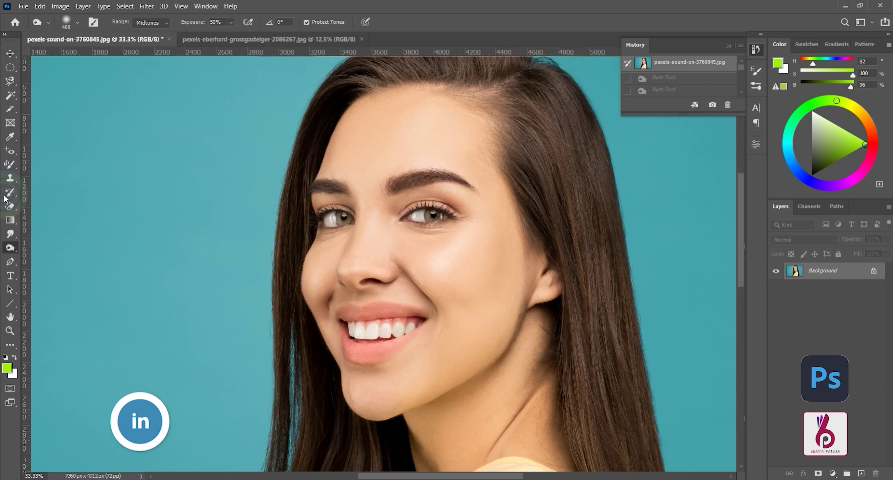
Desaturate the woman's forehead, nose and eye area with the Sponge Tool, using an 800 px brush in Desaturate mode.
{"action": "right_click", "coordinate": [10, 247]}
{"action": "left_click", "coordinate": [37, 268]}
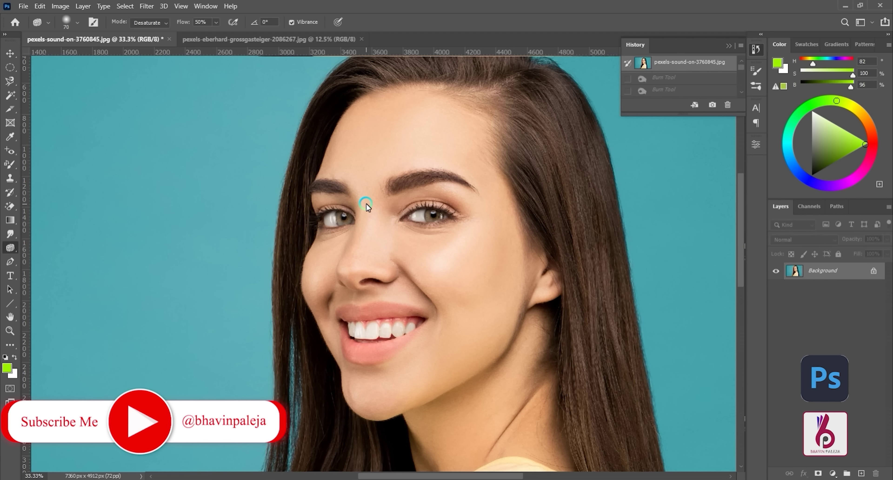
{"action": "key", "text": "bracketright"}
{"action": "key", "text": "bracketright"}
{"action": "key", "text": "bracketright"}
{"action": "key", "text": "bracketright"}
{"action": "left_click", "coordinate": [337, 214]}
{"action": "left_click", "coordinate": [338, 215]}
{"action": "mouse_move", "coordinate": [338, 231]}
{"action": "left_mouse_down"}
{"action": "mouse_move", "coordinate": [352, 194]}
{"action": "mouse_move", "coordinate": [365, 258]}
{"action": "mouse_move", "coordinate": [389, 140]}
{"action": "mouse_move", "coordinate": [381, 118]}
{"action": "mouse_move", "coordinate": [396, 121]}
{"action": "mouse_move", "coordinate": [411, 157]}
{"action": "mouse_move", "coordinate": [447, 179]}
{"action": "left_mouse_up"}
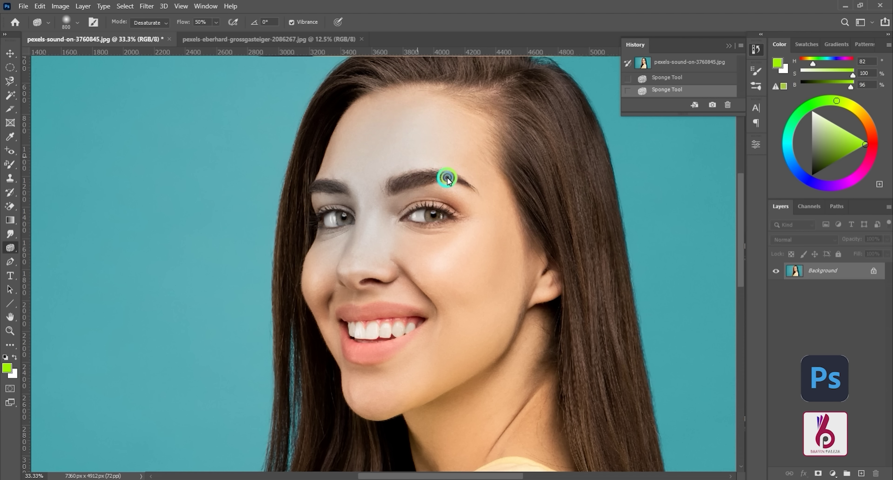
Desaturate the mouth, chin and cheeks, and undo all the Sponge strokes by restoring the opening snapshot.
{"action": "left_click_drag", "start_coordinate": [408, 322], "coordinate": [380, 309]}
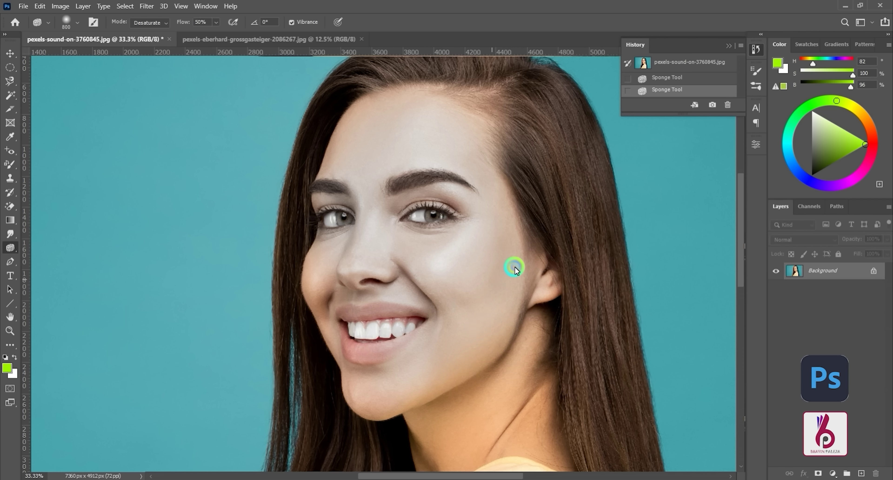
{"action": "mouse_move", "coordinate": [385, 255]}
{"action": "left_mouse_down"}
{"action": "mouse_move", "coordinate": [347, 317]}
{"action": "mouse_move", "coordinate": [347, 252]}
{"action": "left_mouse_up"}
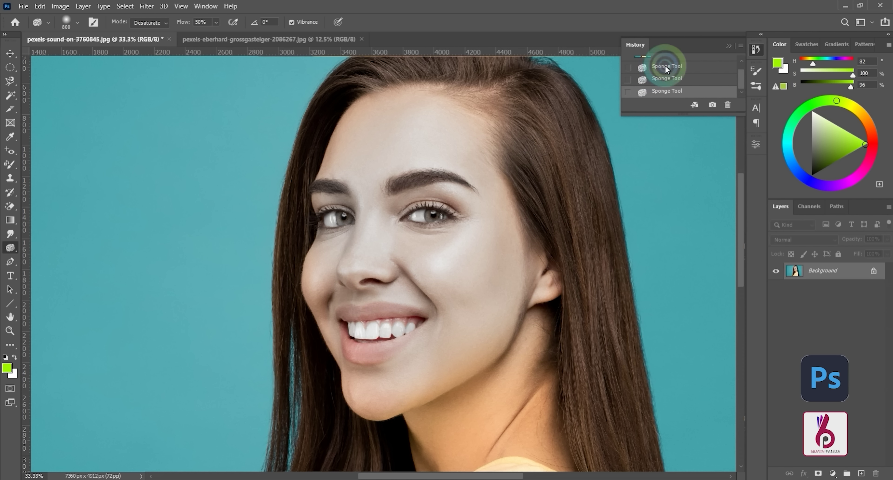
{"action": "scroll", "coordinate": [672, 83], "scroll_direction": "up", "scroll_amount": 2}
{"action": "left_click", "coordinate": [672, 63]}
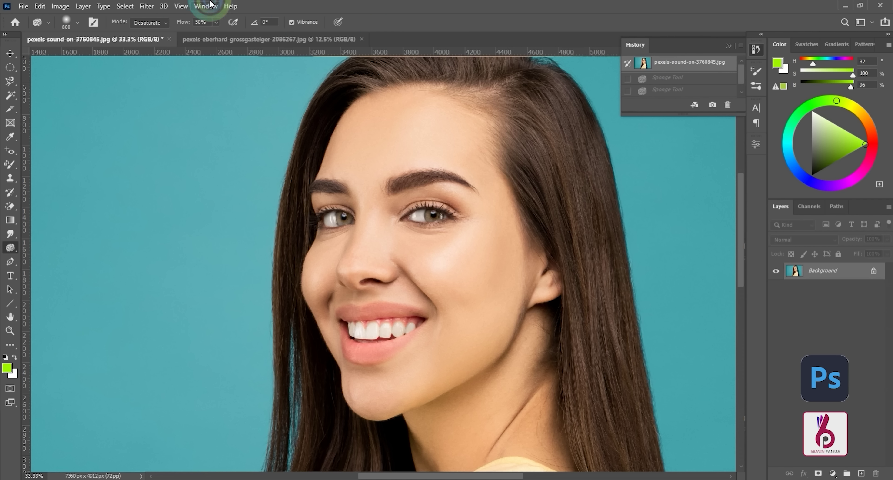
Set the Sponge mode to Saturate, paint over the woman's face, and restore the opening snapshot.
{"action": "left_click", "coordinate": [148, 41]}
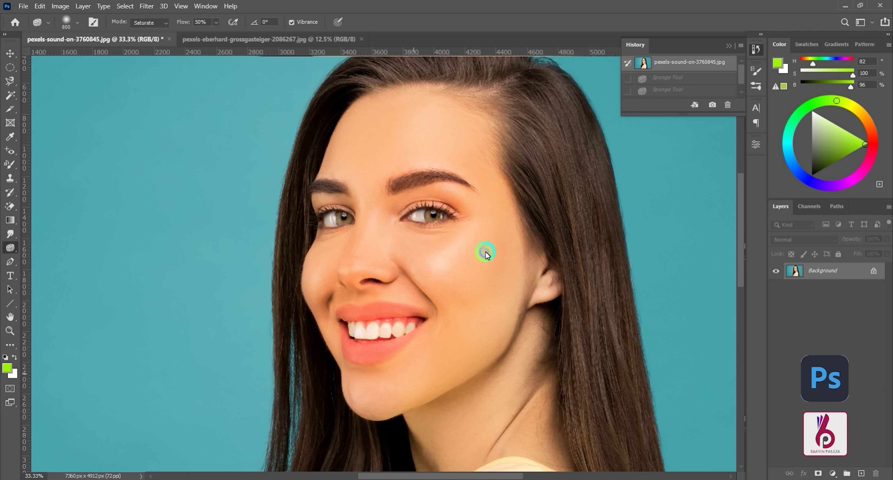
{"action": "left_click_drag", "start_coordinate": [455, 361], "coordinate": [516, 262]}
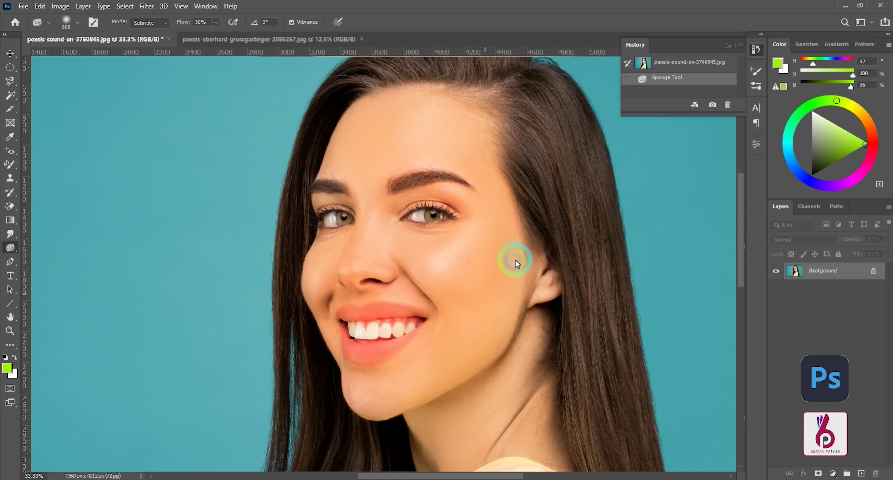
{"action": "left_click", "coordinate": [668, 65]}
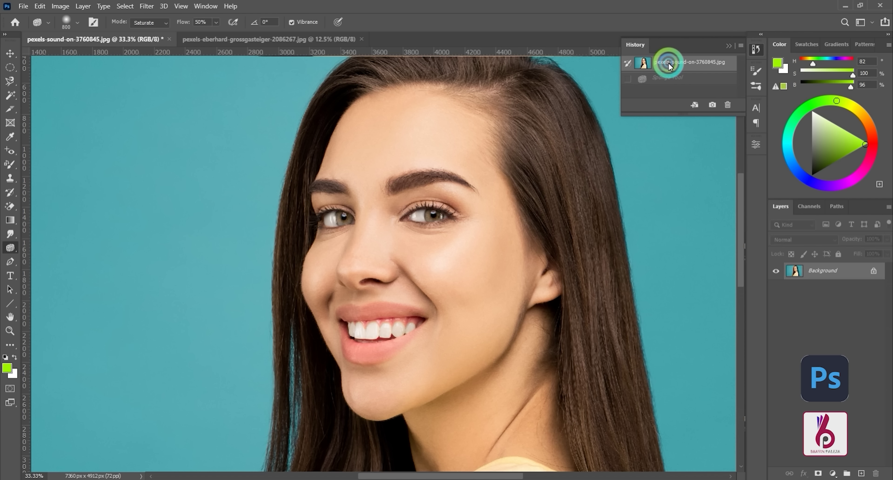
Start a Pen Tool path under the chin with a curved segment along its lower edge, and remove the curve's outgoing handle.
{"action": "left_click", "coordinate": [9, 260]}
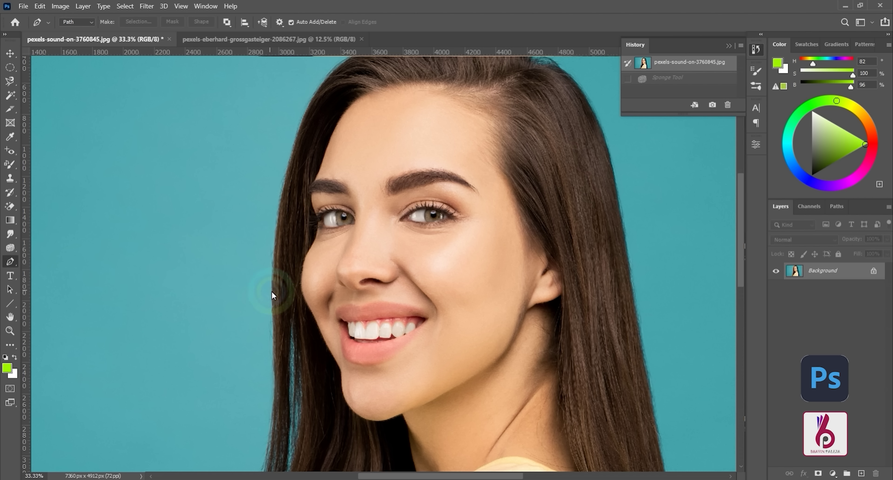
{"action": "key", "text": "ctrl+0"}
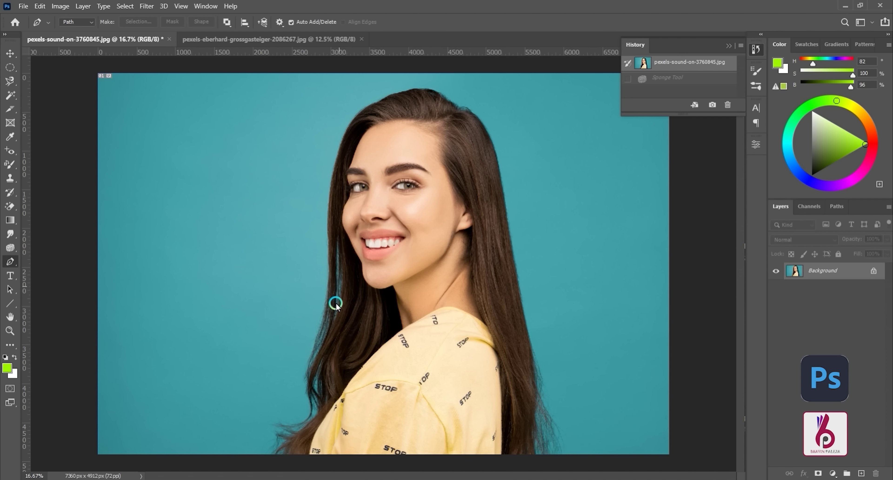
{"action": "key", "text": "ctrl+plus"}
{"action": "key", "text": "ctrl+plus"}
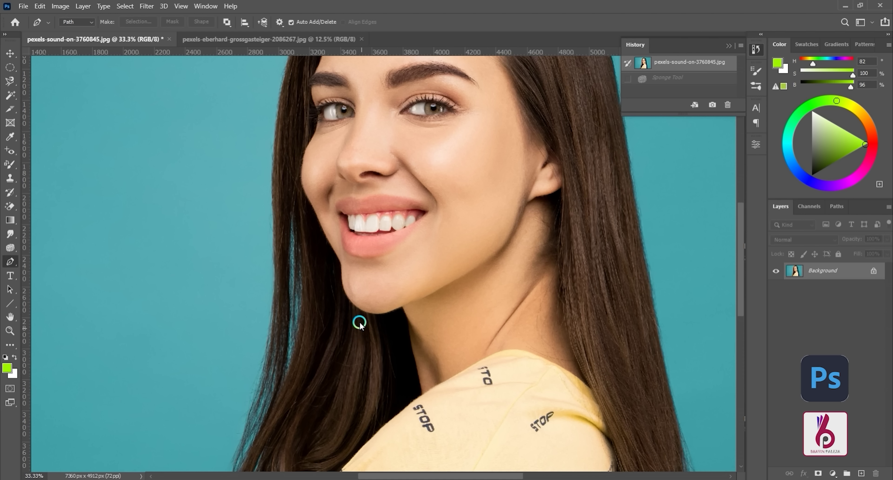
{"action": "key", "text": "ctrl+plus"}
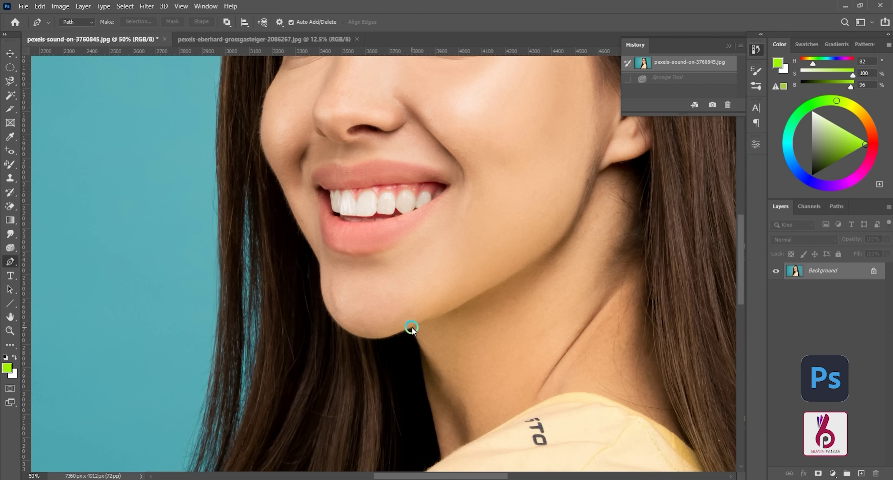
{"action": "left_click", "coordinate": [409, 329]}
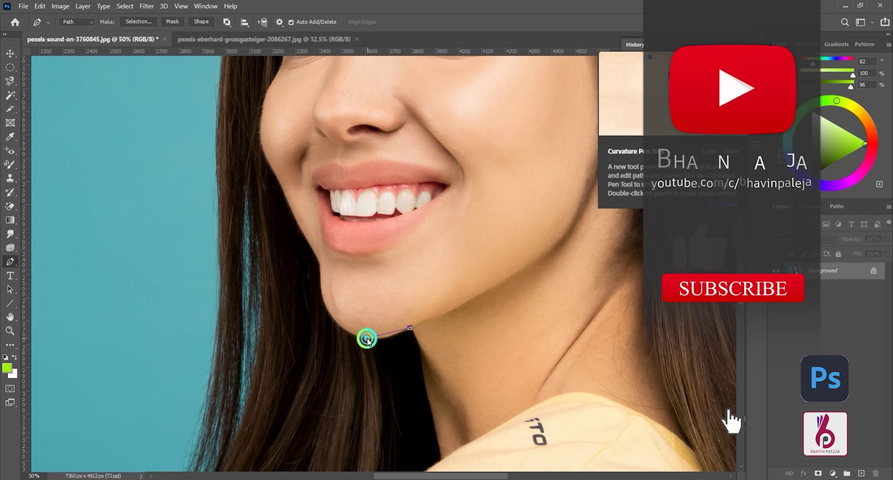
{"action": "left_click", "coordinate": [355, 335]}
{"action": "left_click_drag", "start_coordinate": [355, 335], "coordinate": [350, 334]}
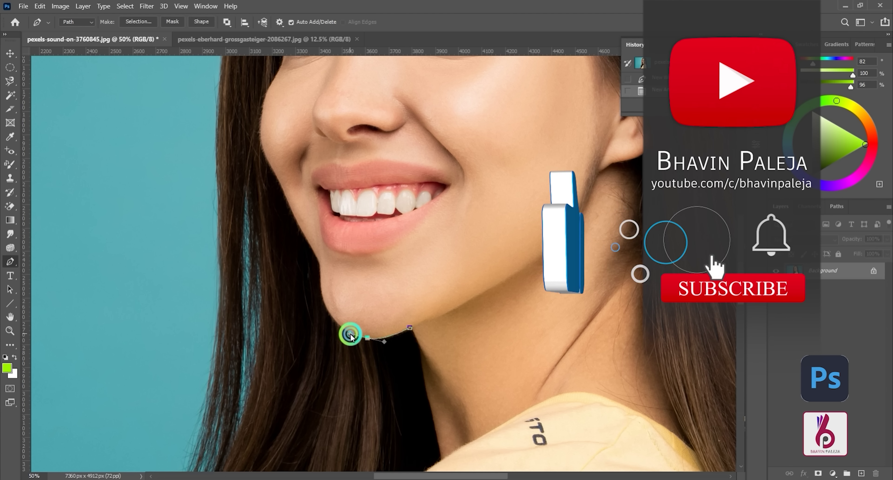
{"action": "left_click", "coordinate": [367, 341]}
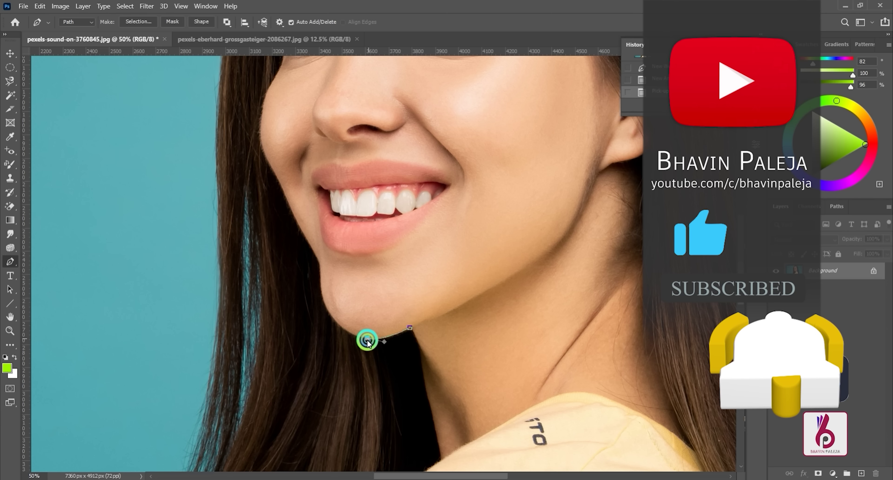
Continue the Pen path around the chin up to just below the lower lip with three curved segments, removing each anchor's outgoing handle.
{"action": "left_click", "coordinate": [330, 316]}
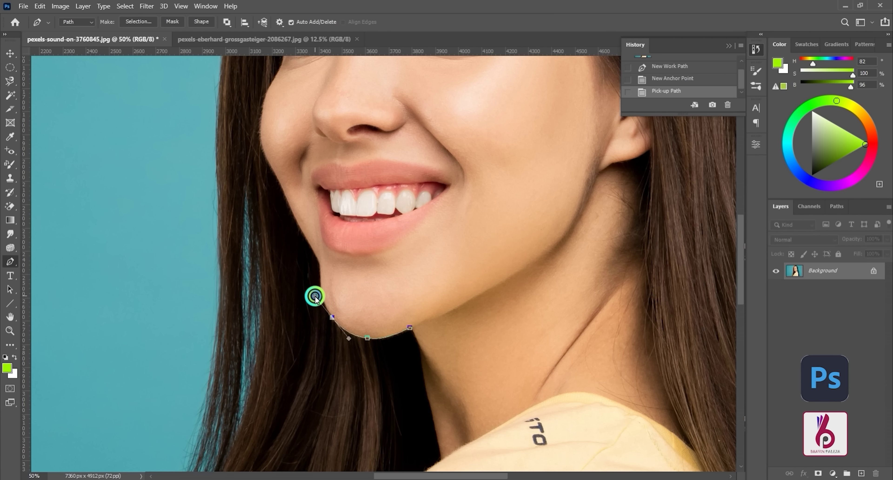
{"action": "left_click_drag", "start_coordinate": [315, 296], "coordinate": [315, 296]}
{"action": "left_click", "coordinate": [333, 318], "text": "alt"}
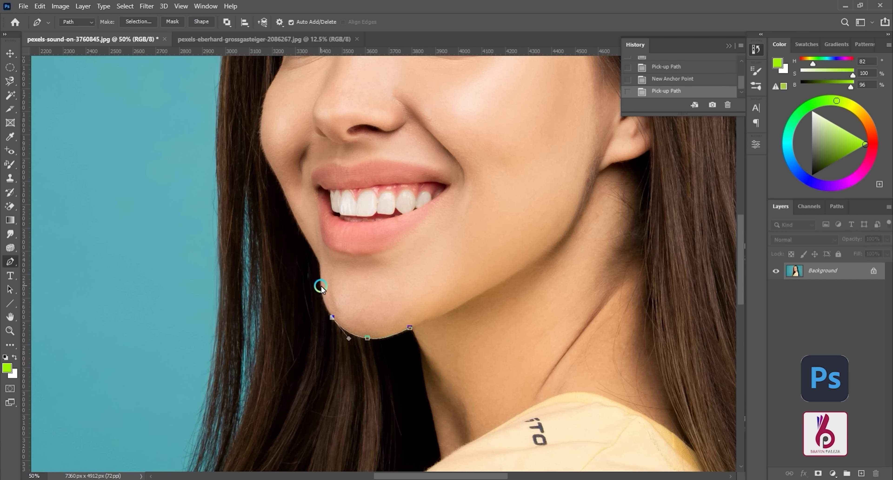
{"action": "left_click_drag", "start_coordinate": [320, 285], "coordinate": [317, 266]}
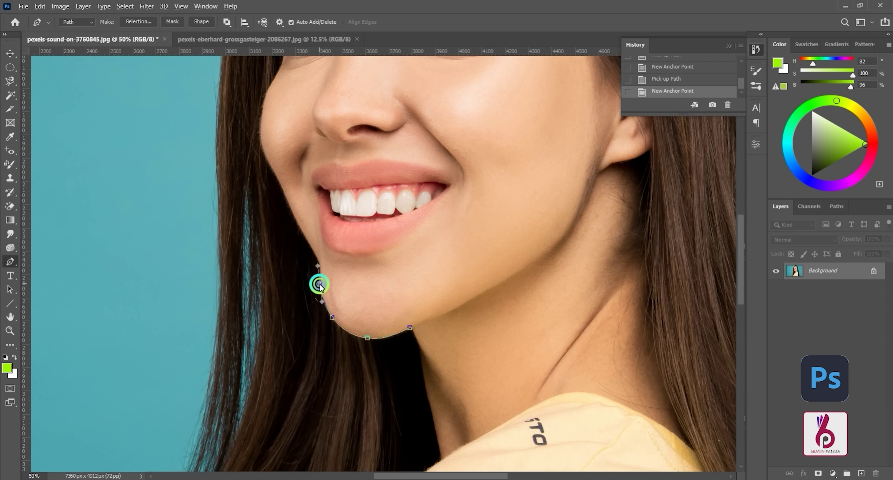
{"action": "left_click", "coordinate": [319, 257]}
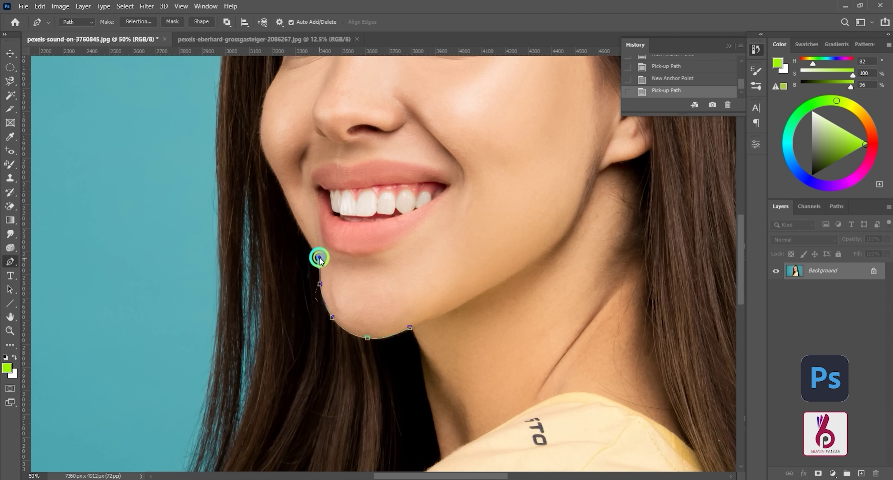
{"action": "left_click_drag", "start_coordinate": [319, 254], "coordinate": [318, 254]}
{"action": "left_click", "coordinate": [319, 263], "text": "alt"}
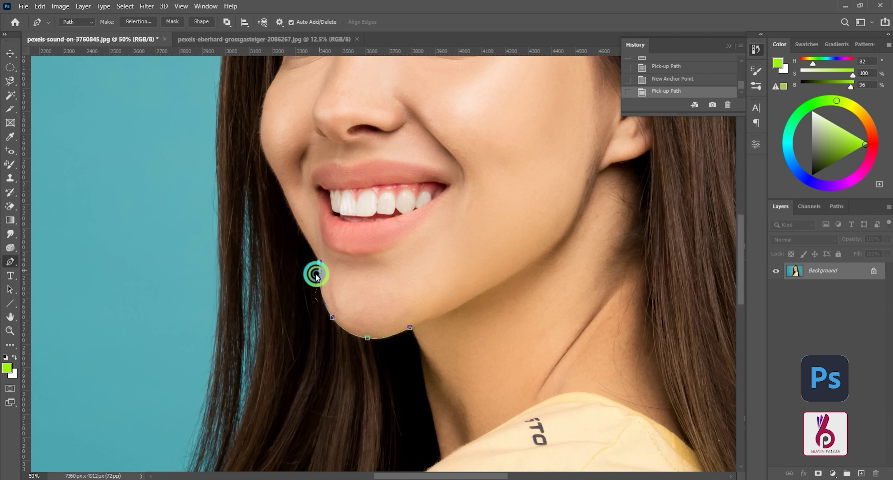
Add a curved segment along the jaw edge up to beside the mouth, and remove its outgoing handle.
{"action": "key", "text": "ctrl+plus"}
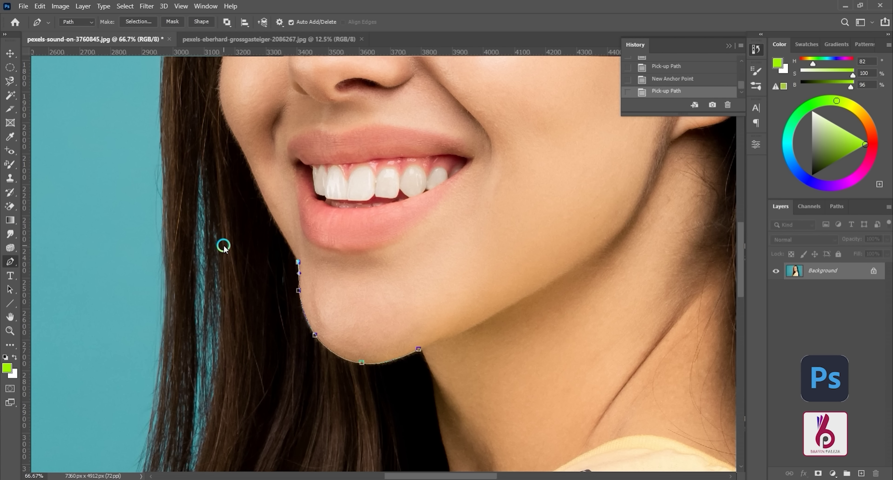
{"action": "key", "text": "ctrl+plus"}
{"action": "scroll", "coordinate": [160, 226], "scroll_direction": "up", "scroll_amount": 3}
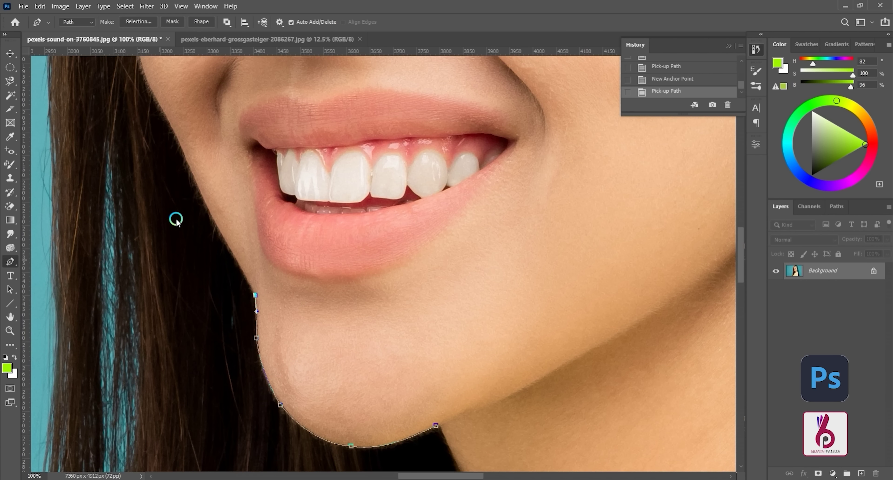
{"action": "scroll", "coordinate": [187, 191], "scroll_direction": "up", "scroll_amount": 3}
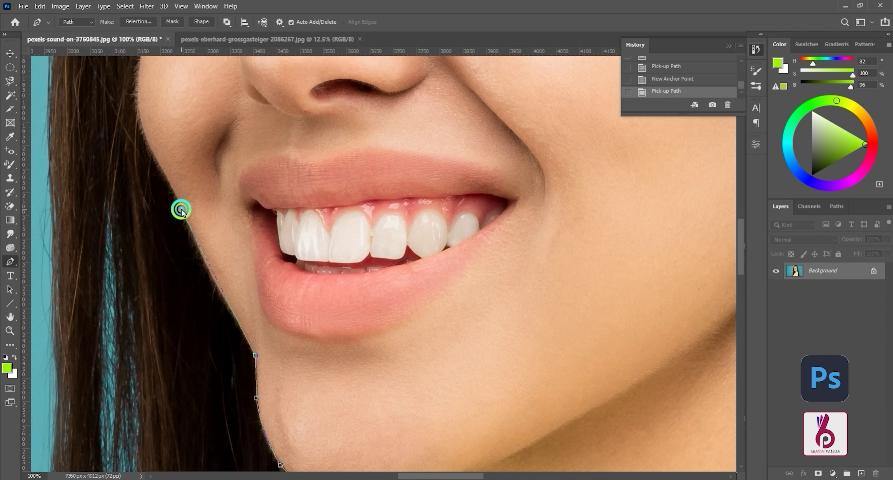
{"action": "left_click", "coordinate": [159, 158]}
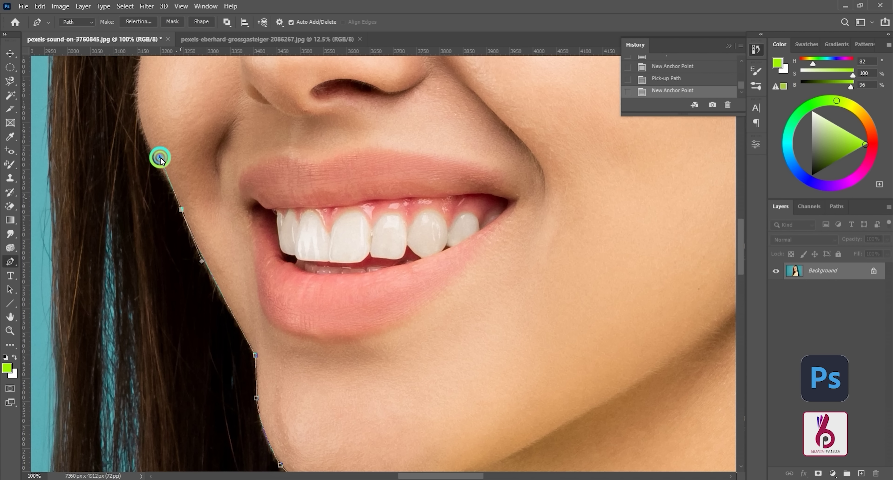
{"action": "key", "text": "ctrl+minus"}
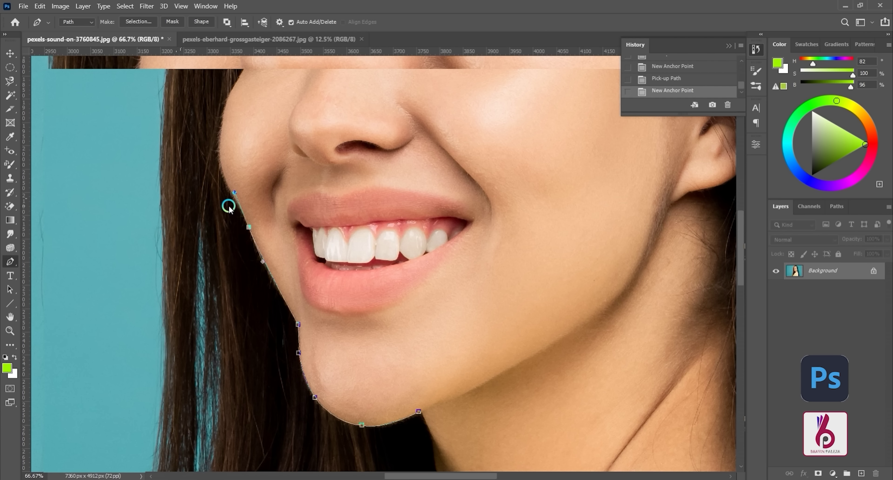
{"action": "left_click", "coordinate": [246, 227]}
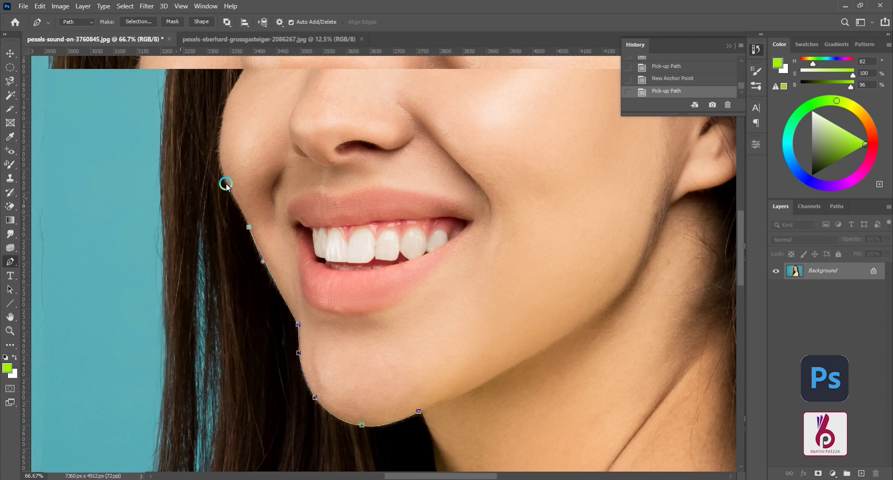
Trace the outer edge of the cheek up to nose level with two more curved segments, removing their outgoing handles.
{"action": "left_click_drag", "start_coordinate": [226, 180], "coordinate": [215, 170]}
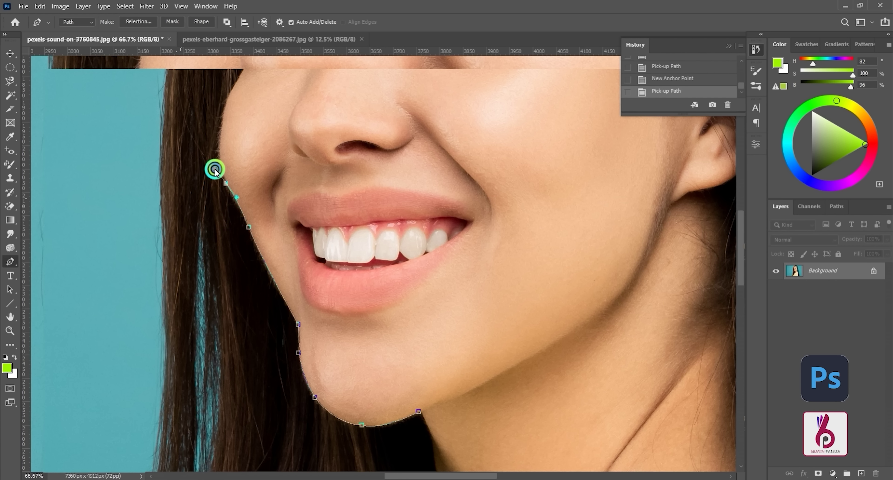
{"action": "left_click", "coordinate": [226, 183], "text": "alt"}
{"action": "left_click", "coordinate": [222, 118]}
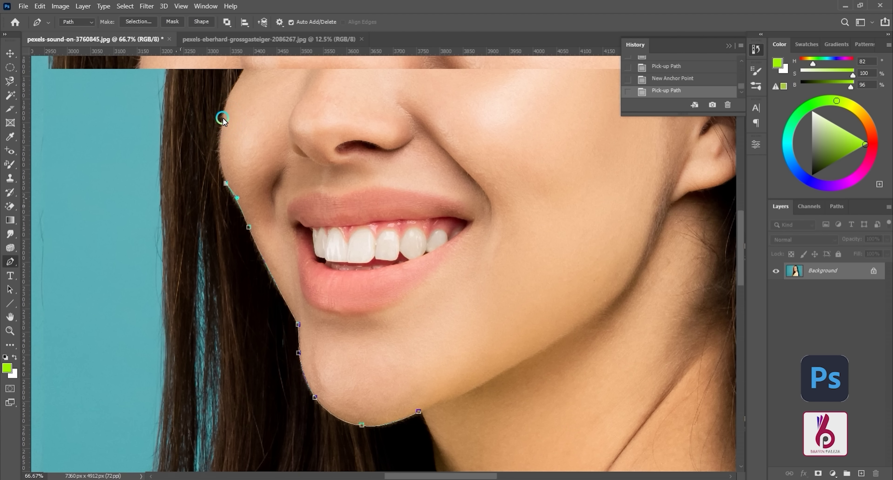
{"action": "left_click_drag", "start_coordinate": [225, 111], "coordinate": [232, 99]}
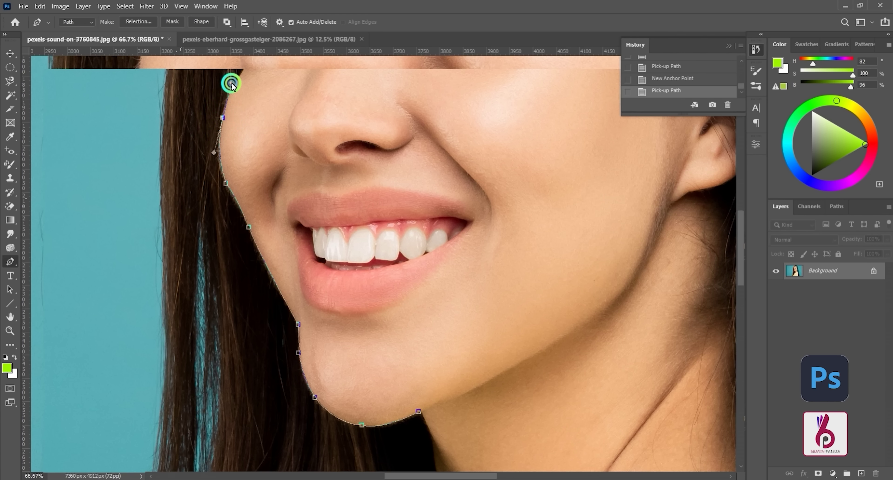
Extend the path up the cheek with a curved segment ending just below the outer corner of the eye.
{"action": "scroll", "coordinate": [226, 155], "scroll_direction": "up", "scroll_amount": 2}
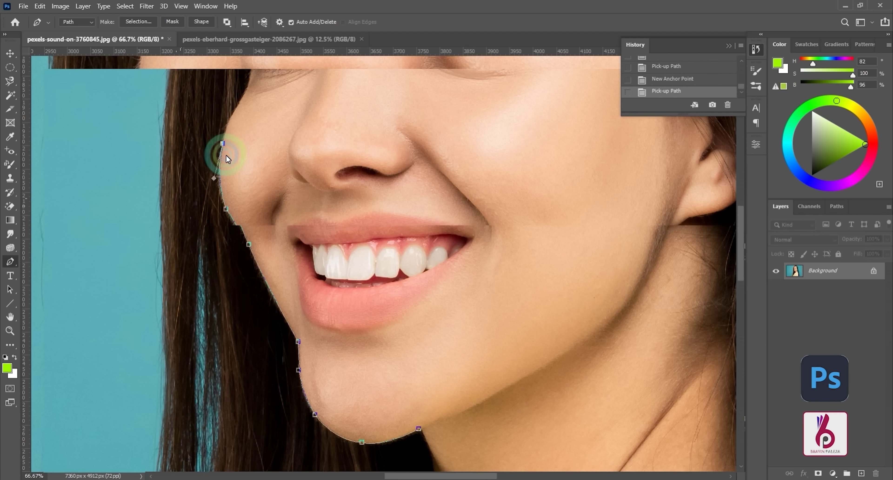
{"action": "scroll", "coordinate": [226, 155], "scroll_direction": "up", "scroll_amount": 5}
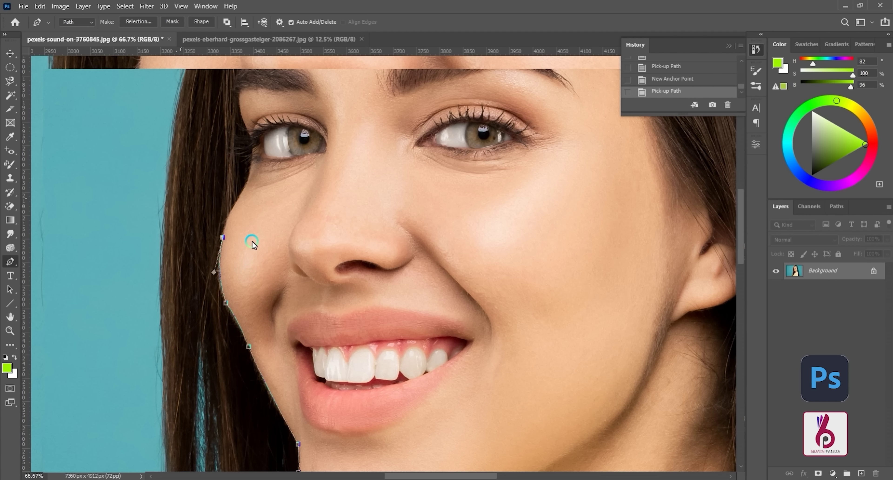
{"action": "left_click_drag", "start_coordinate": [243, 189], "coordinate": [262, 163]}
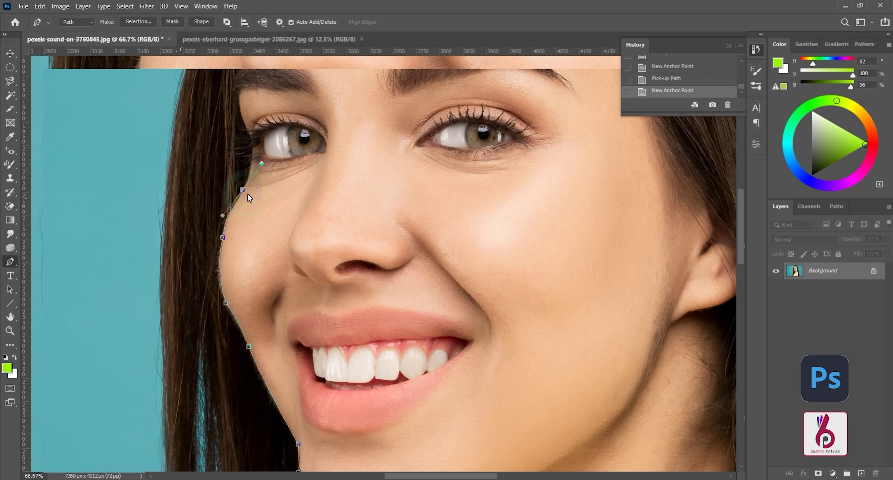
Reposition the last anchor on the far cheek's edge, and extend the pen path past the outer eye corner to the upper eyelid.
{"action": "left_click_drag", "start_coordinate": [240, 191], "coordinate": [240, 201]}
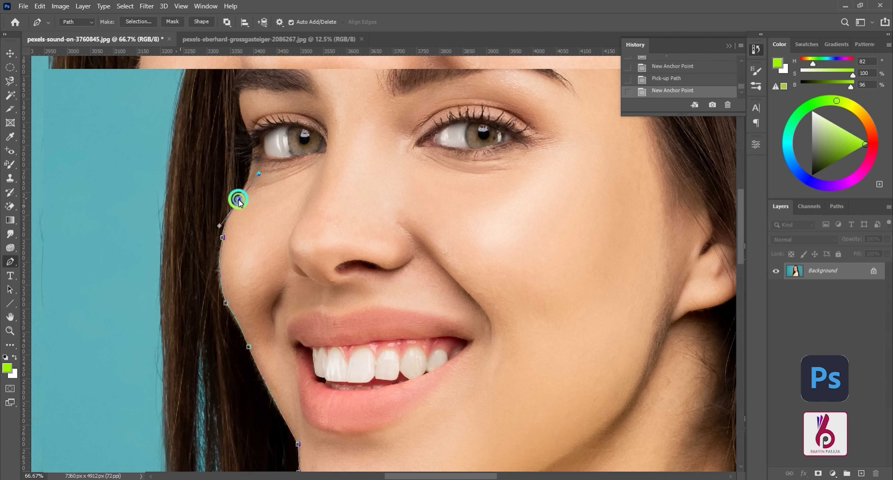
{"action": "left_click_drag", "start_coordinate": [240, 200], "coordinate": [238, 201]}
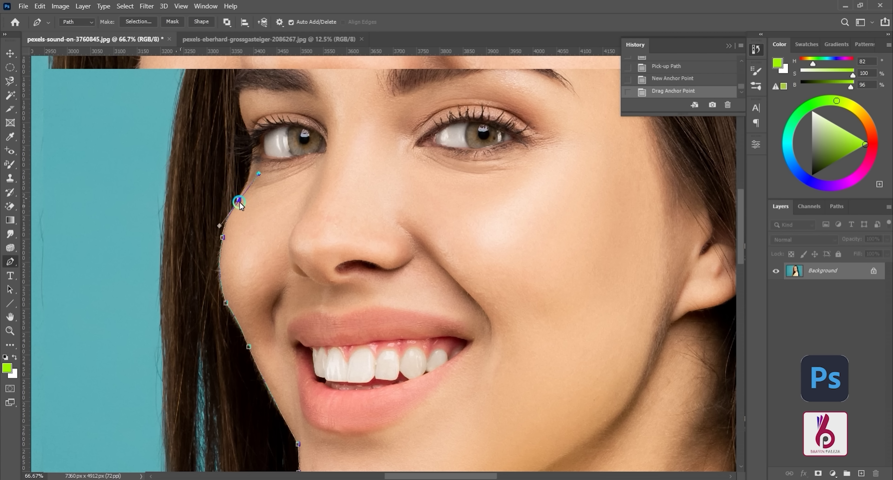
{"action": "left_click", "coordinate": [239, 201]}
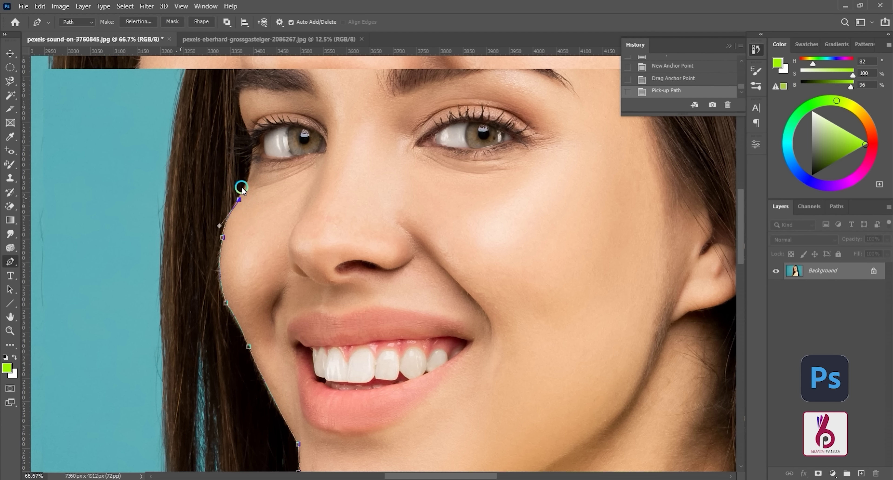
{"action": "left_click", "coordinate": [253, 149]}
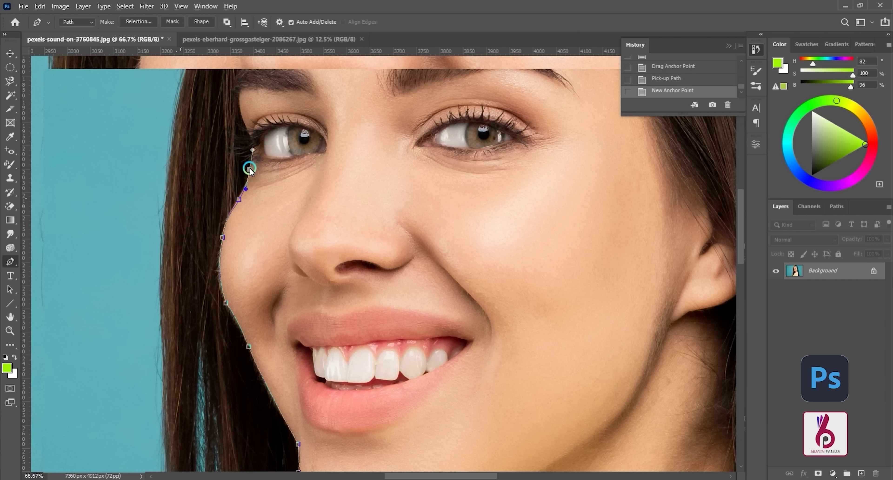
{"action": "left_click_drag", "start_coordinate": [250, 169], "coordinate": [233, 101]}
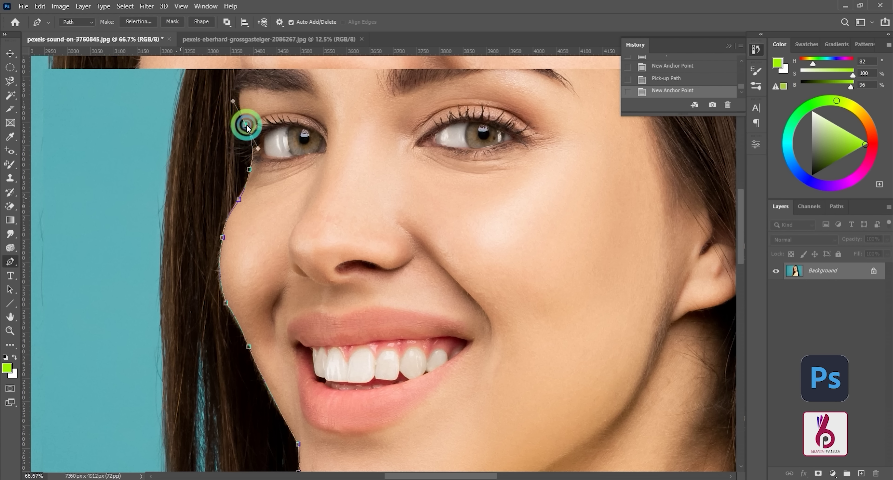
{"action": "left_click", "coordinate": [246, 124], "text": "alt"}
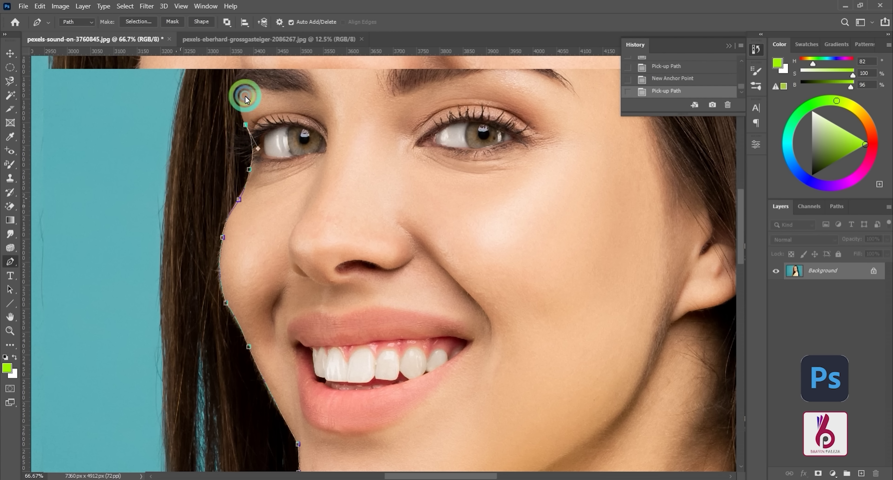
Continue the path around the outer end of the far eyebrow and onto the lower edge of the forehead.
{"action": "scroll", "coordinate": [245, 102], "scroll_direction": "up", "scroll_amount": 5}
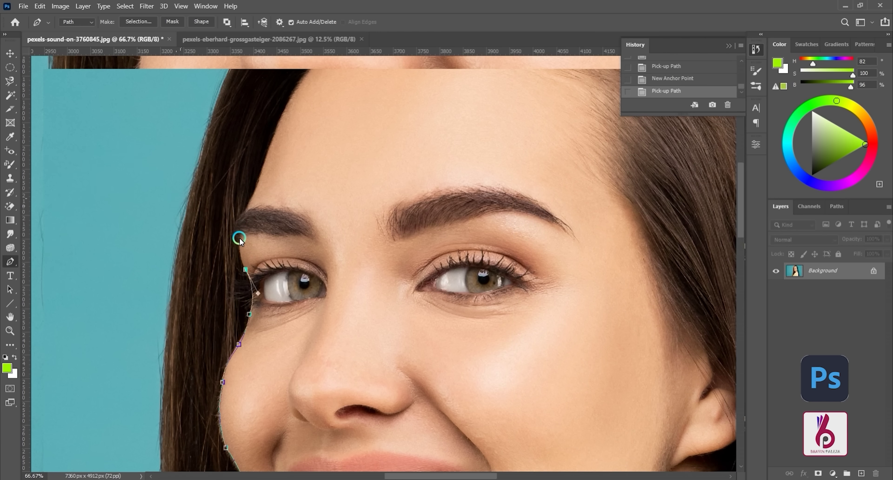
{"action": "left_click_drag", "start_coordinate": [242, 232], "coordinate": [242, 216]}
{"action": "left_click", "coordinate": [238, 235]}
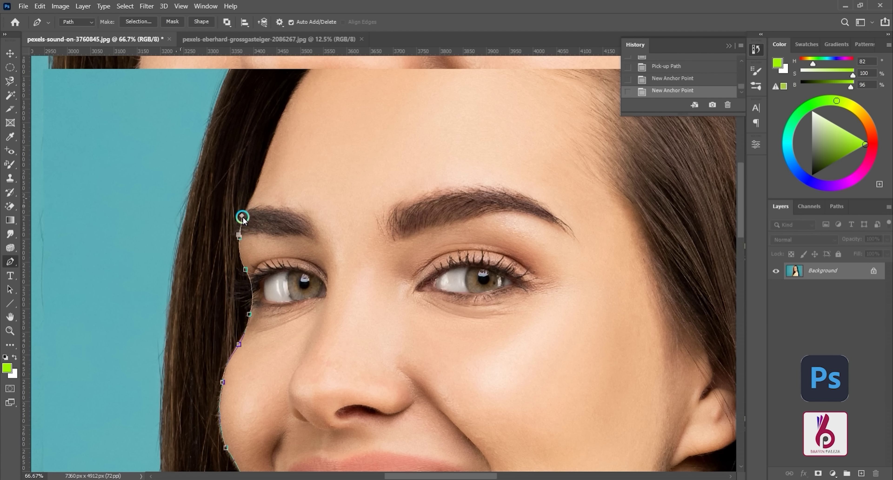
{"action": "left_click", "coordinate": [239, 238]}
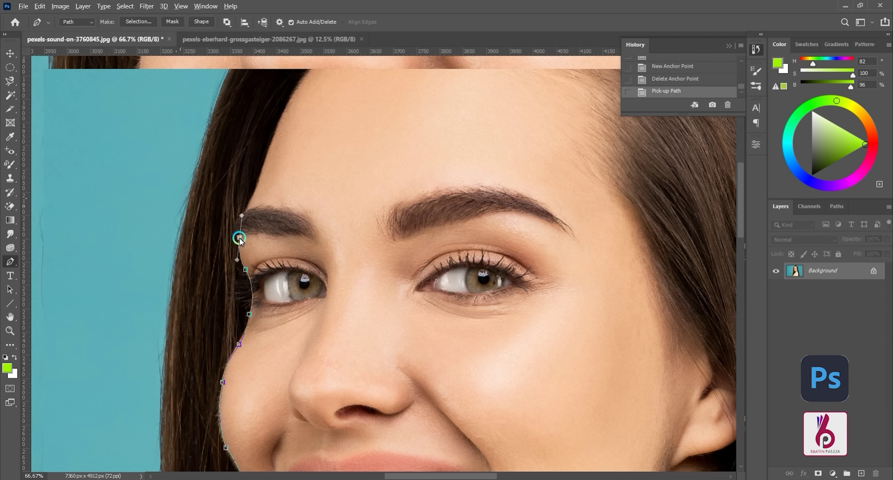
{"action": "left_click", "coordinate": [239, 238], "text": "alt"}
{"action": "left_click_drag", "start_coordinate": [246, 209], "coordinate": [264, 171]}
{"action": "left_click", "coordinate": [245, 208], "text": "alt"}
{"action": "left_click", "coordinate": [259, 179], "text": "alt"}
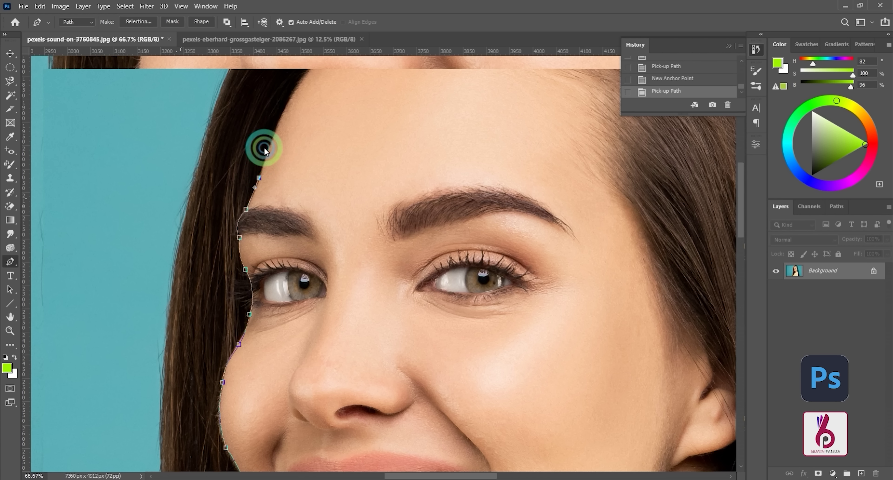
Trace the path up the forehead's edge and across the top hairline to the corner above the near temple.
{"action": "scroll", "coordinate": [277, 139], "scroll_direction": "up", "scroll_amount": 2}
{"action": "scroll", "coordinate": [283, 136], "scroll_direction": "up", "scroll_amount": 3}
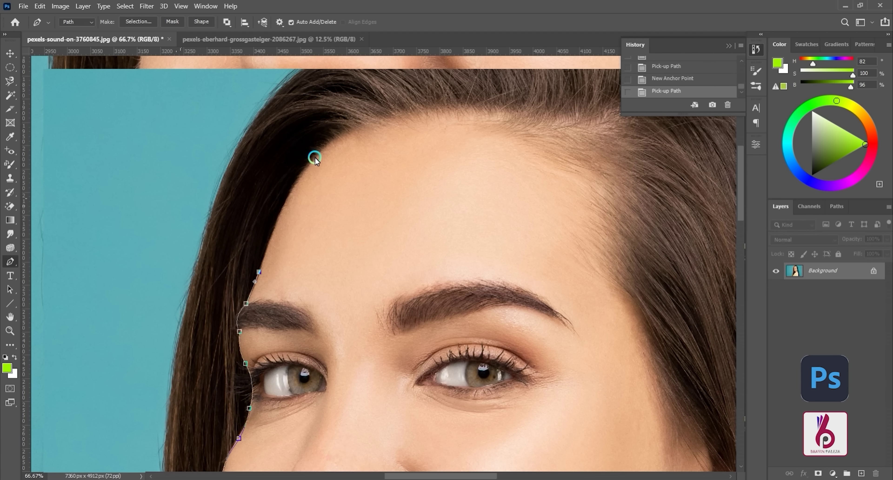
{"action": "left_click_drag", "start_coordinate": [315, 158], "coordinate": [386, 124]}
{"action": "left_click", "coordinate": [314, 156], "text": "alt"}
{"action": "left_click", "coordinate": [364, 124], "text": "alt"}
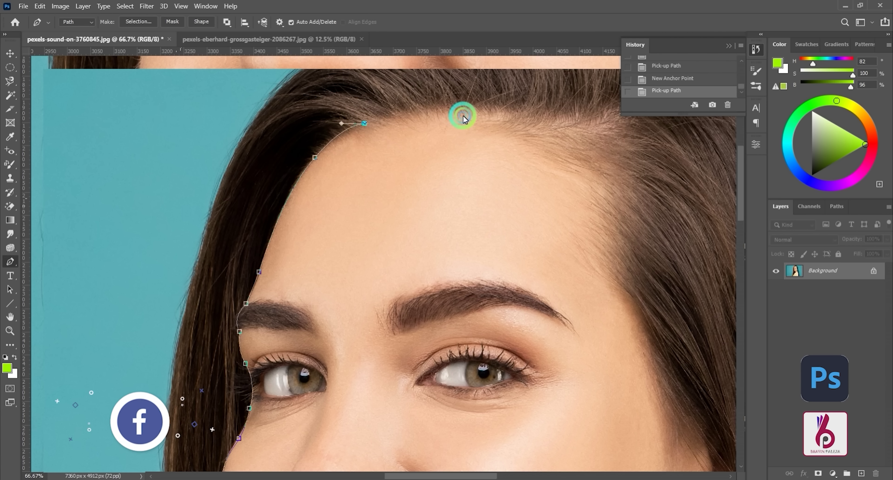
{"action": "left_click_drag", "start_coordinate": [523, 117], "coordinate": [579, 137]}
{"action": "left_click", "coordinate": [521, 116], "text": "alt"}
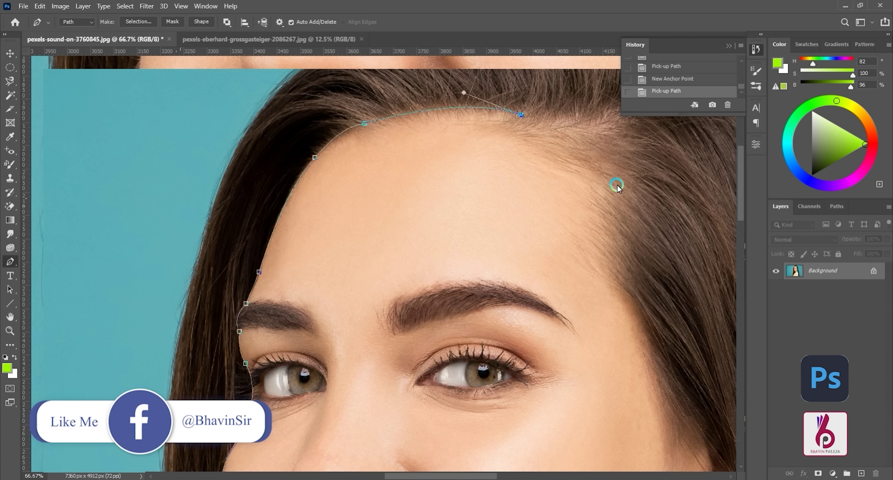
{"action": "mouse_move", "coordinate": [618, 121]}
{"action": "left_mouse_down"}
{"action": "mouse_move", "coordinate": [630, 134]}
{"action": "mouse_move", "coordinate": [625, 117]}
{"action": "left_mouse_up"}
{"action": "left_click", "coordinate": [618, 122], "text": "alt"}
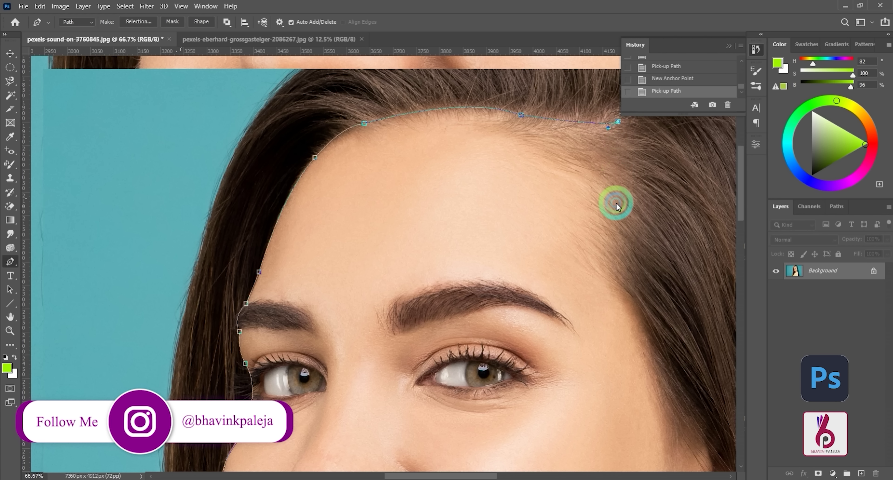
Extend the path with curved segments down the side hairline to the near temple.
{"action": "left_click_drag", "start_coordinate": [627, 238], "coordinate": [649, 335]}
{"action": "left_click", "coordinate": [627, 237], "text": "alt"}
{"action": "left_click", "coordinate": [632, 302], "text": "alt"}
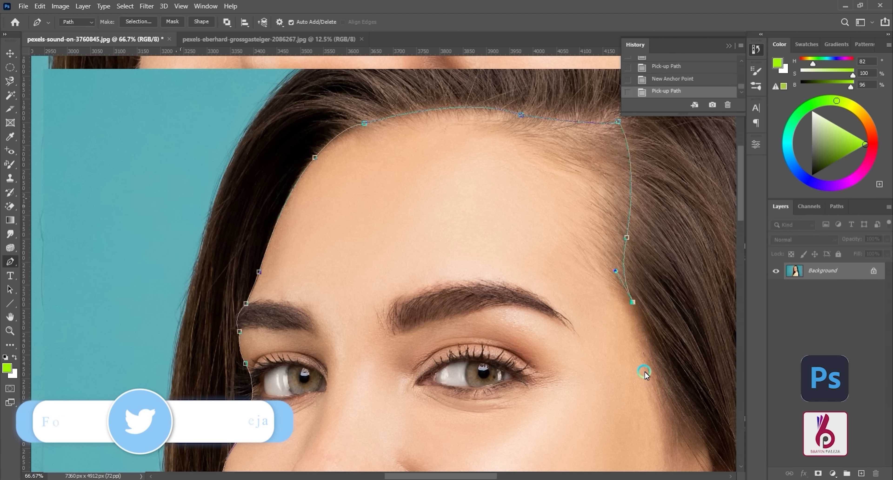
{"action": "left_click", "coordinate": [441, 189]}
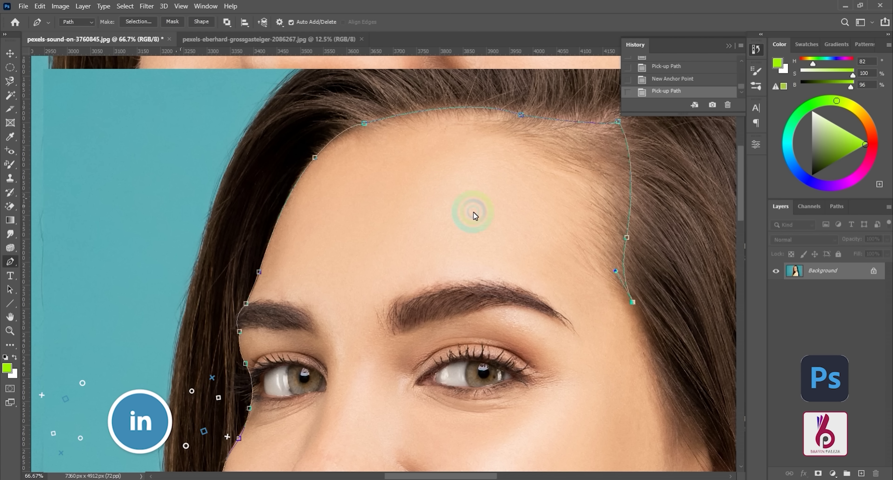
{"action": "left_click", "coordinate": [453, 197]}
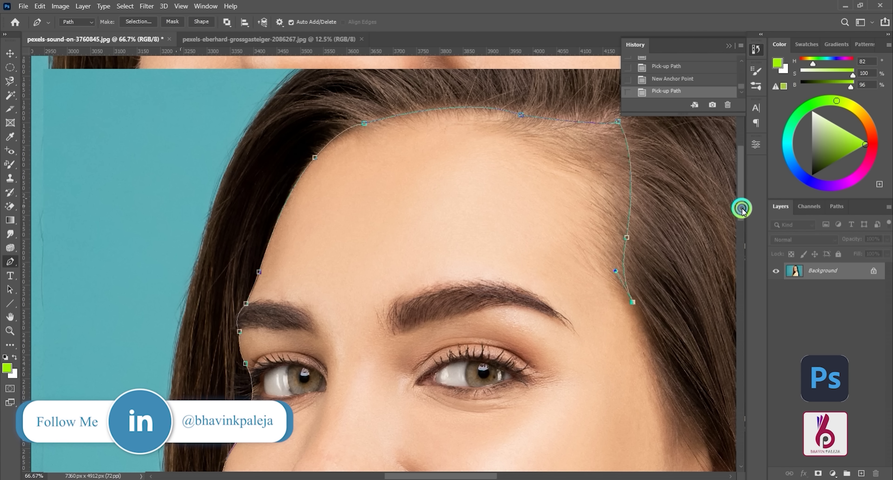
Continue the path from the temple down the hair edge and around the outside of the ear.
{"action": "scroll", "coordinate": [741, 210], "scroll_direction": "down", "scroll_amount": 6}
{"action": "scroll", "coordinate": [750, 236], "scroll_direction": "up", "scroll_amount": 3}
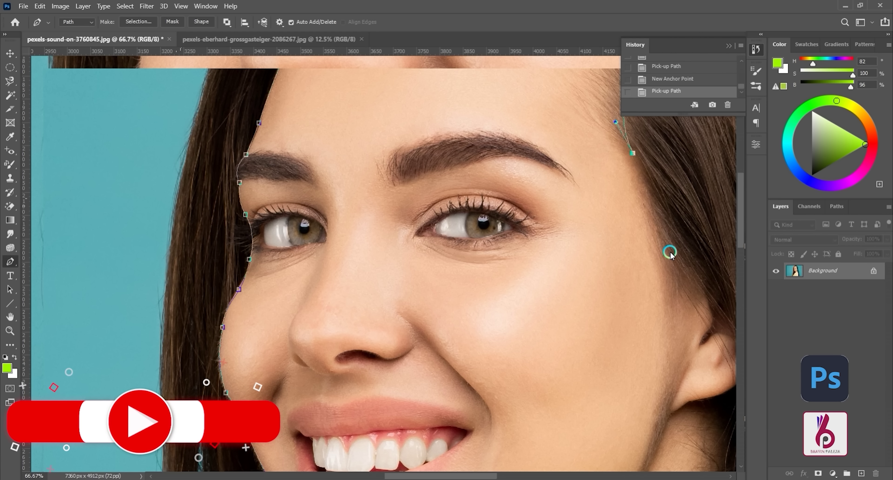
{"action": "left_click_drag", "start_coordinate": [669, 252], "coordinate": [708, 328]}
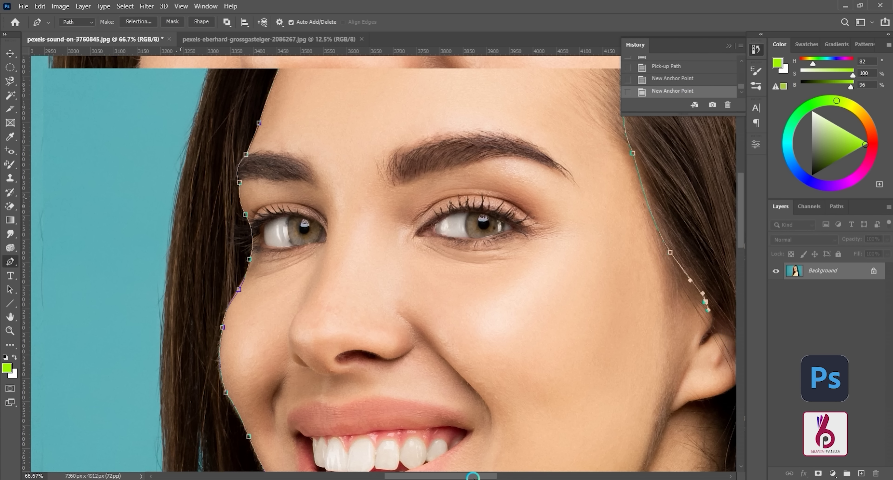
{"action": "left_click_drag", "start_coordinate": [472, 477], "coordinate": [499, 476]}
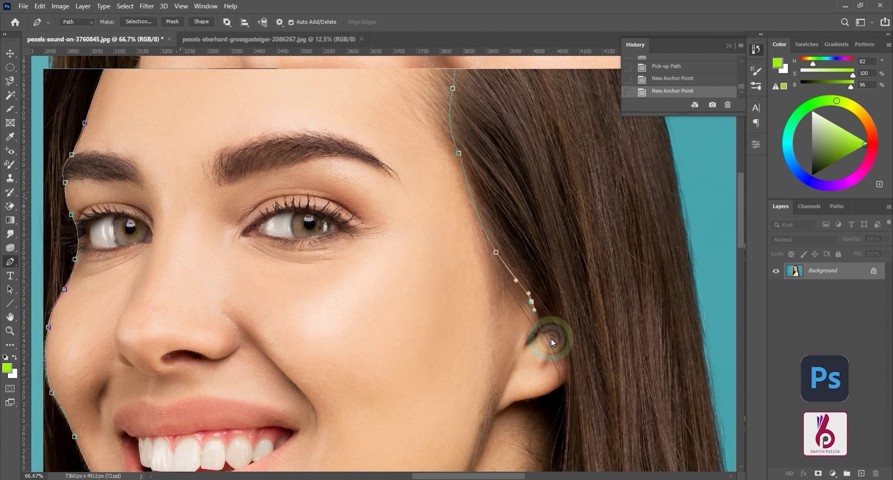
{"action": "left_click_drag", "start_coordinate": [551, 339], "coordinate": [567, 348]}
{"action": "left_click", "coordinate": [569, 380]}
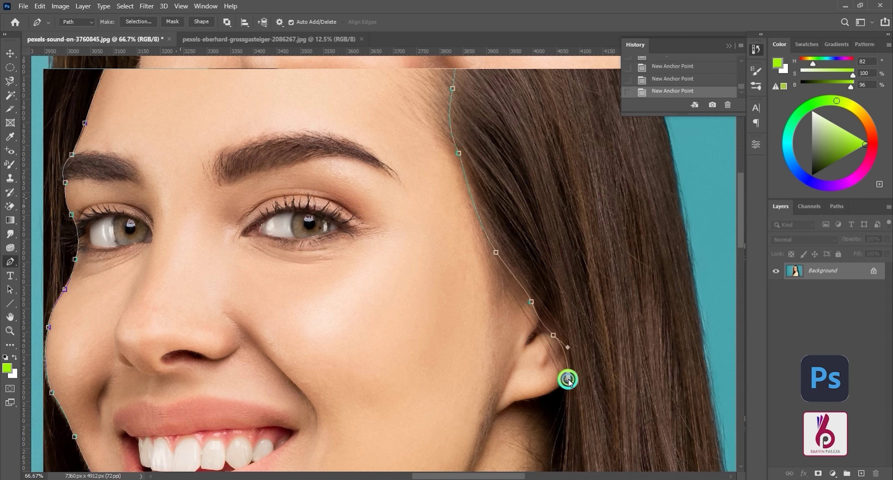
{"action": "left_click_drag", "start_coordinate": [568, 379], "coordinate": [568, 384]}
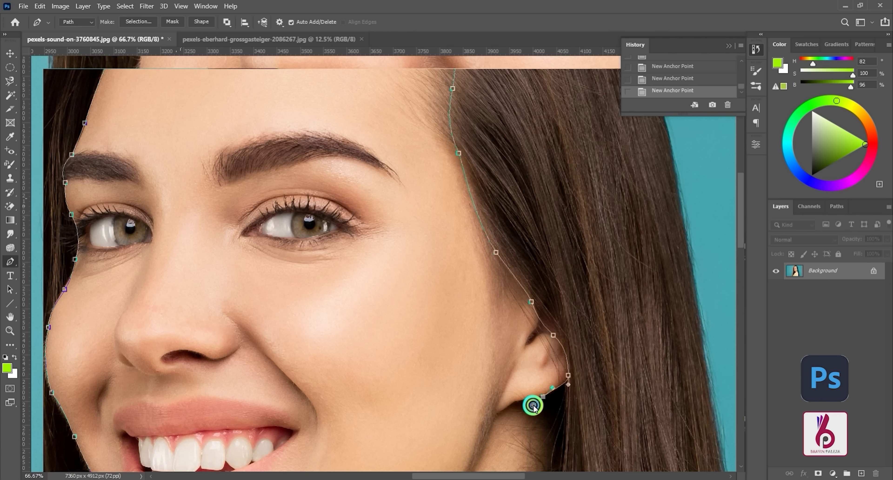
Trace the path along the underside of the earlobe to where the ear meets the jaw.
{"action": "left_click_drag", "start_coordinate": [533, 406], "coordinate": [533, 405]}
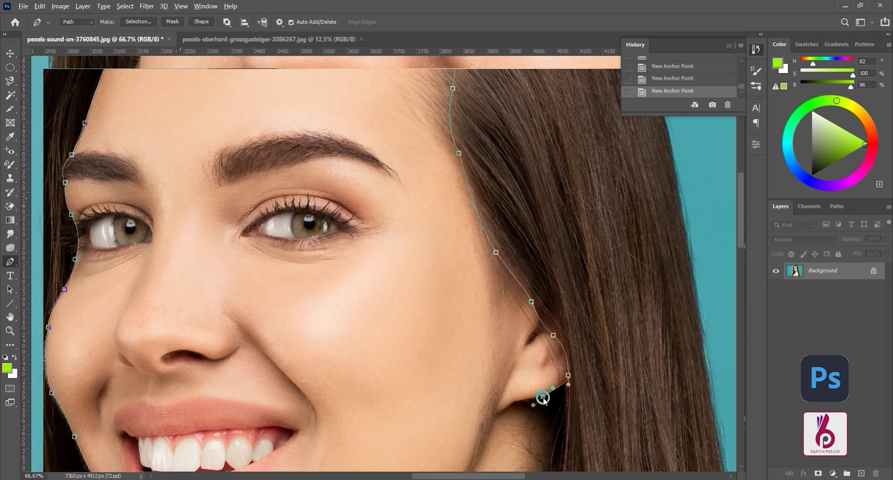
{"action": "left_click", "coordinate": [542, 397]}
{"action": "left_click", "coordinate": [516, 401]}
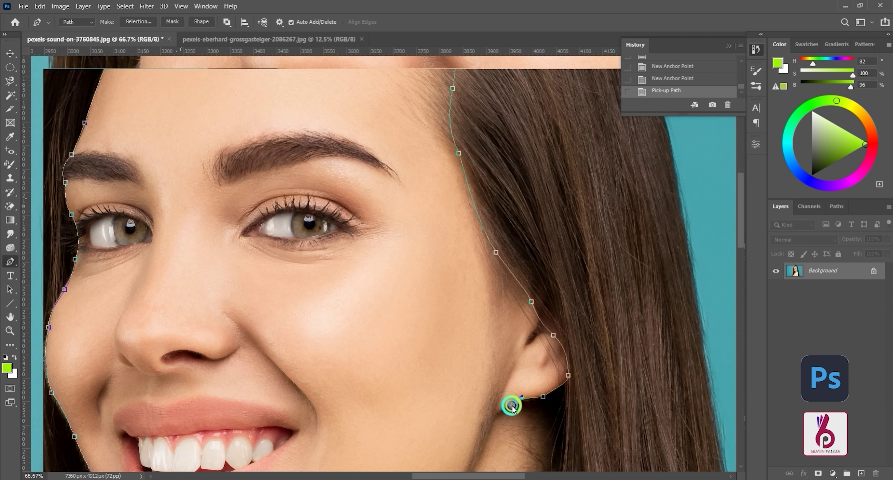
{"action": "left_click_drag", "start_coordinate": [511, 405], "coordinate": [511, 405]}
{"action": "left_click", "coordinate": [514, 400]}
{"action": "left_click", "coordinate": [498, 412]}
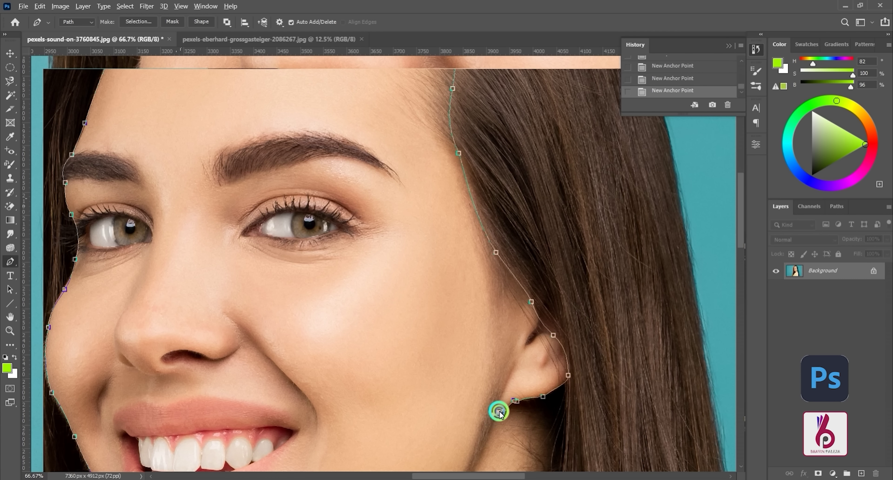
{"action": "left_click", "coordinate": [498, 412]}
Extend the path in curved segments down the jawline towards the chin, removing the misplaced extra anchor point.
{"action": "scroll", "coordinate": [455, 397], "scroll_direction": "down", "scroll_amount": 1}
{"action": "scroll", "coordinate": [455, 396], "scroll_direction": "down", "scroll_amount": 8}
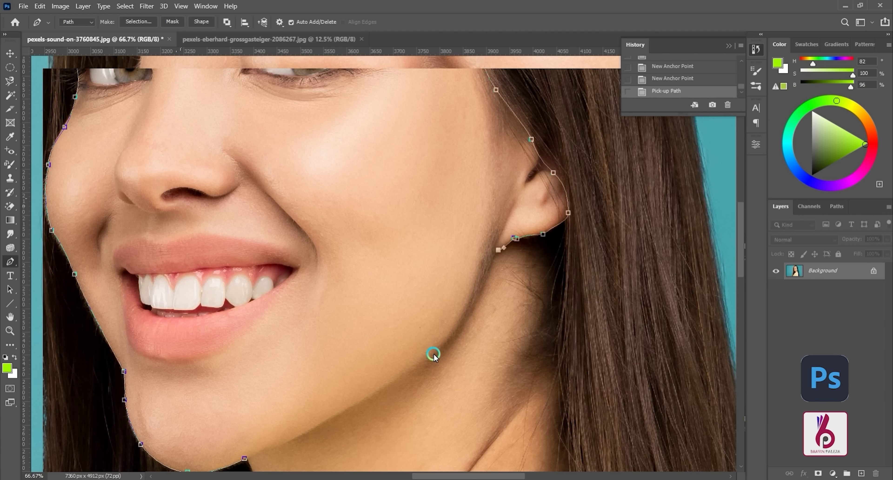
{"action": "left_click_drag", "start_coordinate": [433, 354], "coordinate": [376, 408]}
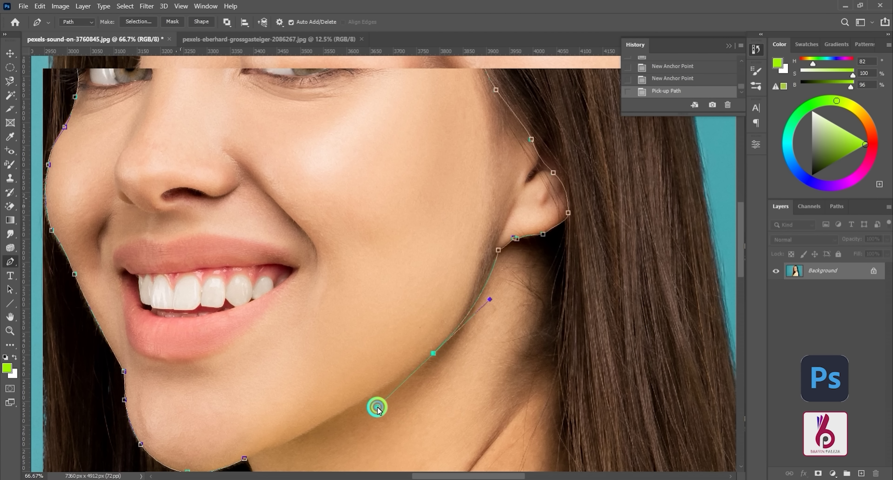
{"action": "left_click", "coordinate": [434, 354], "text": "alt"}
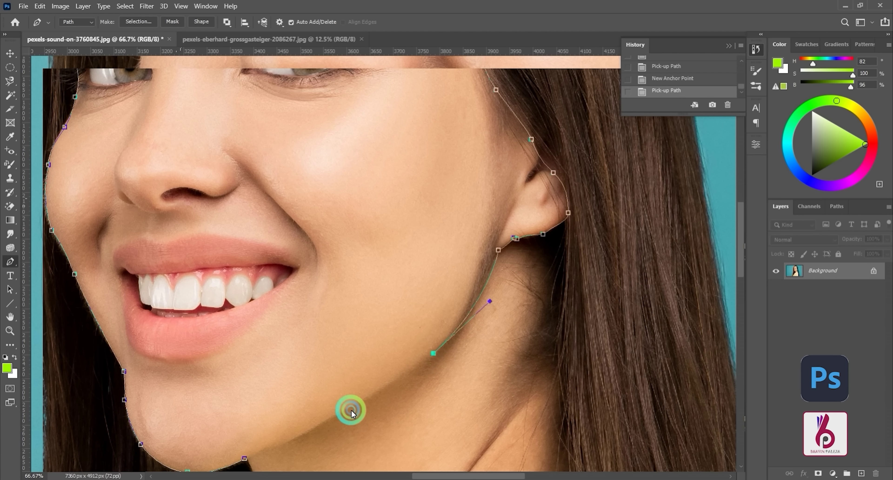
{"action": "left_click_drag", "start_coordinate": [348, 406], "coordinate": [335, 413]}
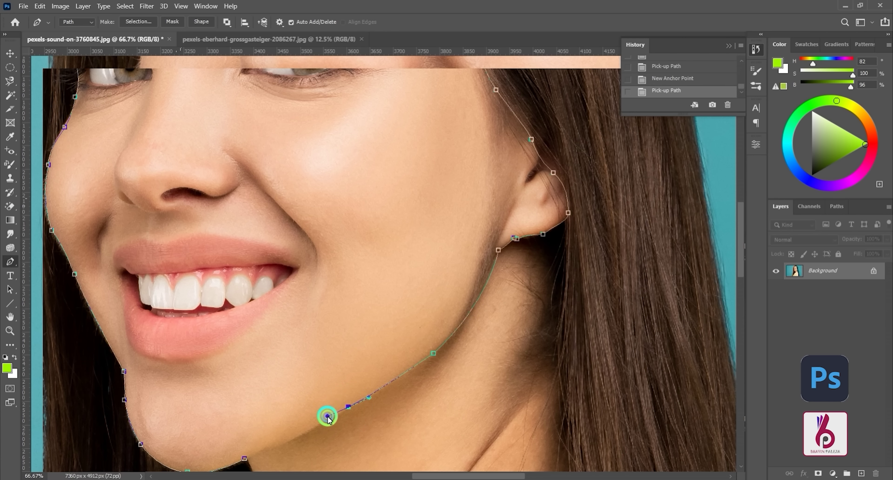
{"action": "left_click", "coordinate": [345, 409]}
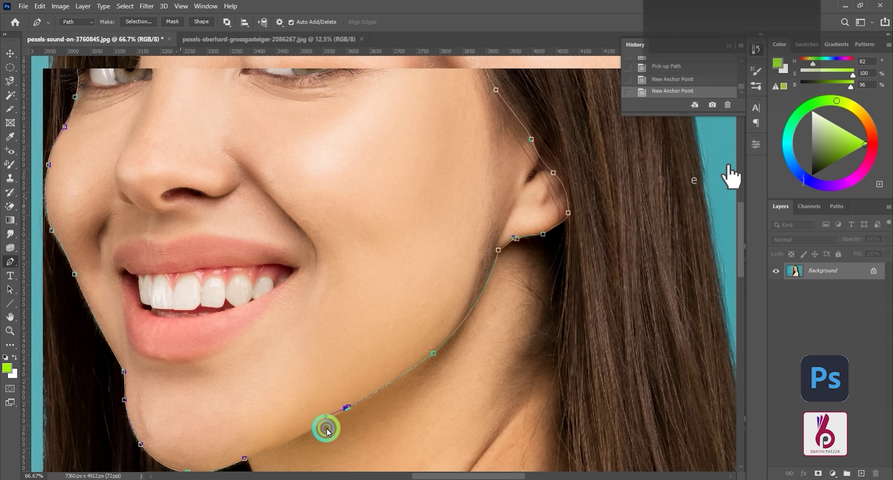
{"action": "key", "text": "Delete"}
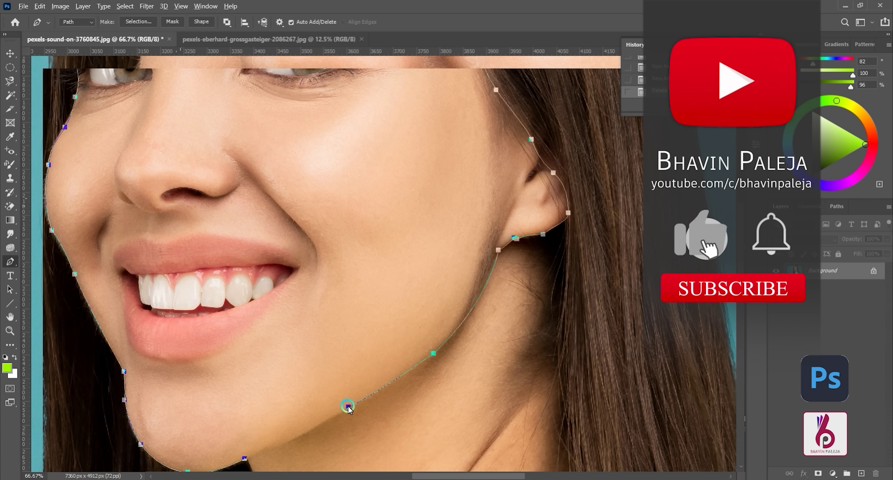
{"action": "left_click", "coordinate": [348, 406], "text": "alt"}
Add a final anchor point near the chin and close the face path at its starting anchor.
{"action": "left_click", "coordinate": [265, 449]}
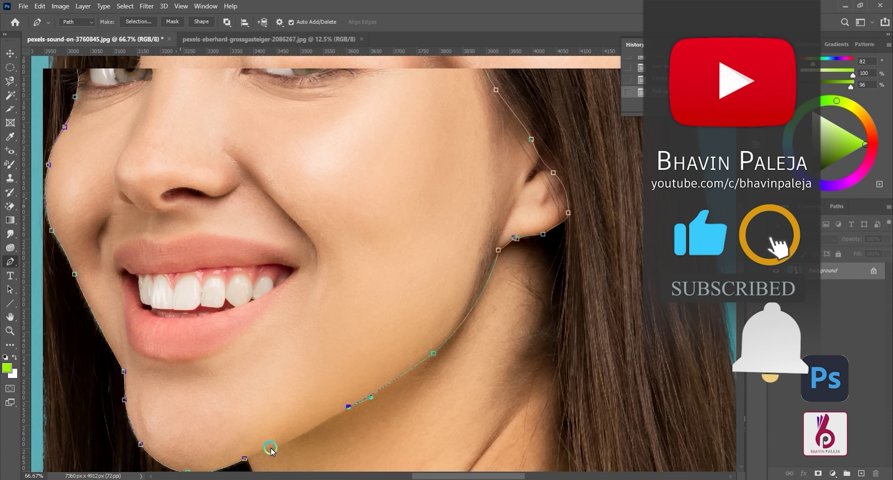
{"action": "left_click_drag", "start_coordinate": [266, 450], "coordinate": [248, 455]}
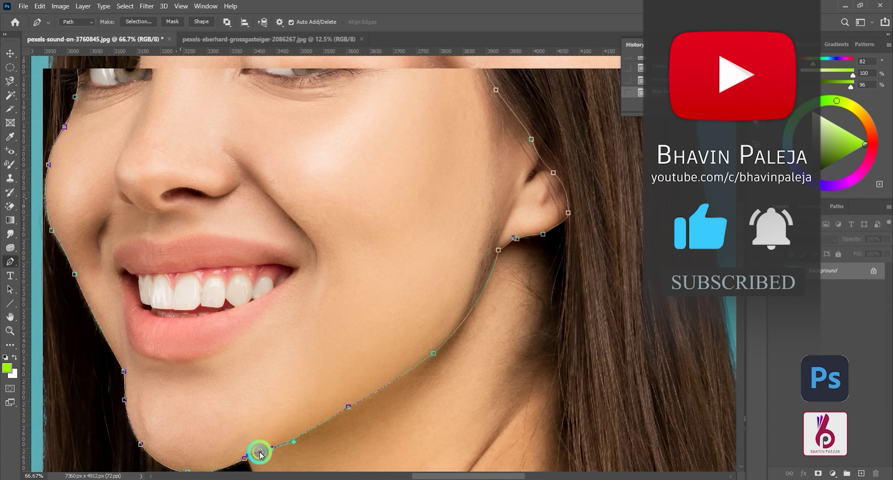
{"action": "left_click", "coordinate": [271, 448], "text": "alt"}
{"action": "left_click", "coordinate": [244, 458]}
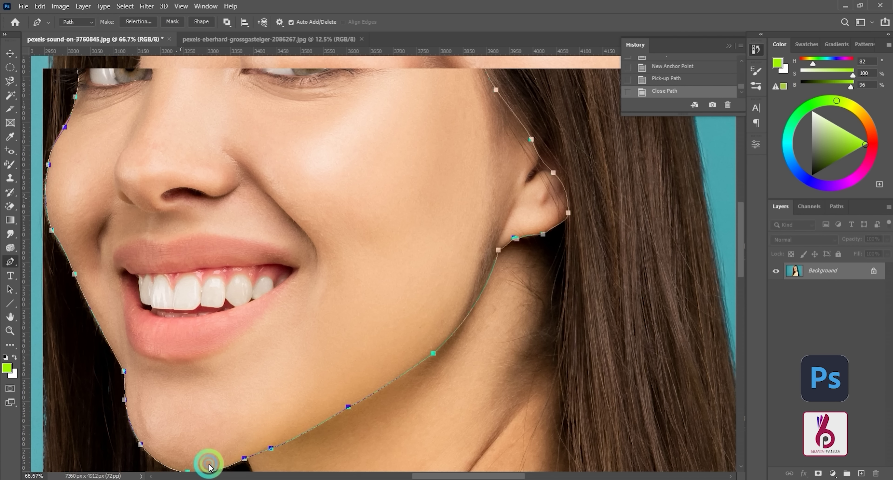
{"action": "key", "text": "ctrl+minus"}
{"action": "key", "text": "ctrl+minus"}
{"action": "key", "text": "ctrl+minus"}
{"action": "key", "text": "ctrl+minus"}
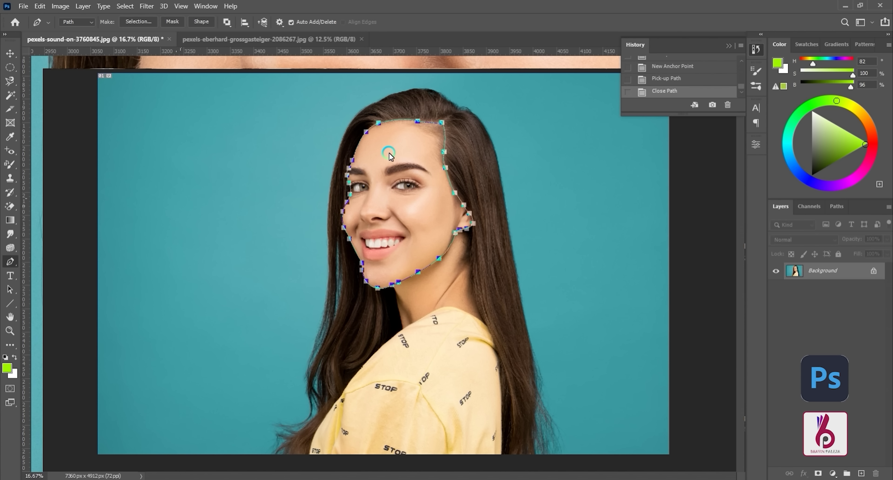
{"action": "right_click", "coordinate": [390, 156]}
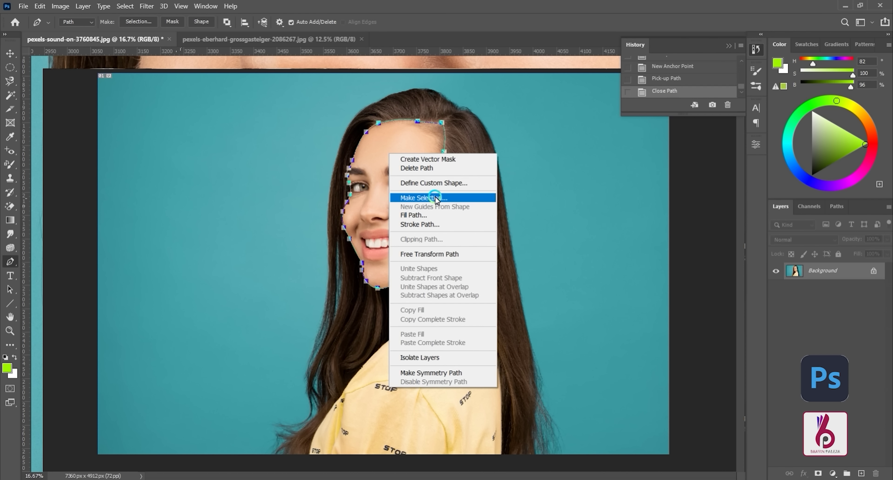
{"action": "left_click", "coordinate": [425, 197]}
{"action": "left_click", "coordinate": [431, 135]}
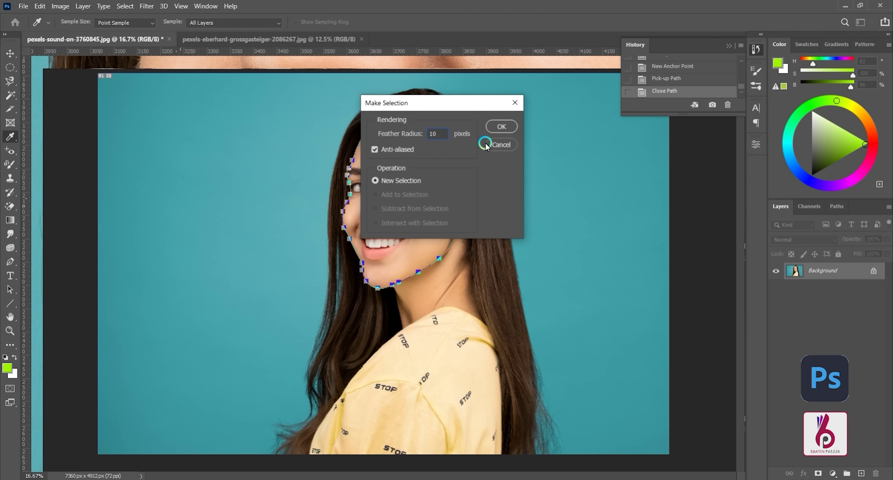
{"action": "left_click", "coordinate": [496, 144]}
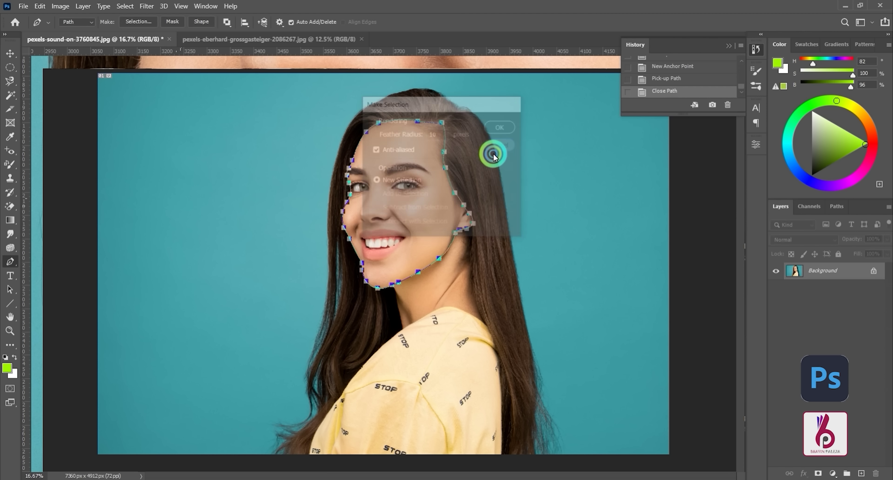
{"action": "left_click", "coordinate": [93, 476]}
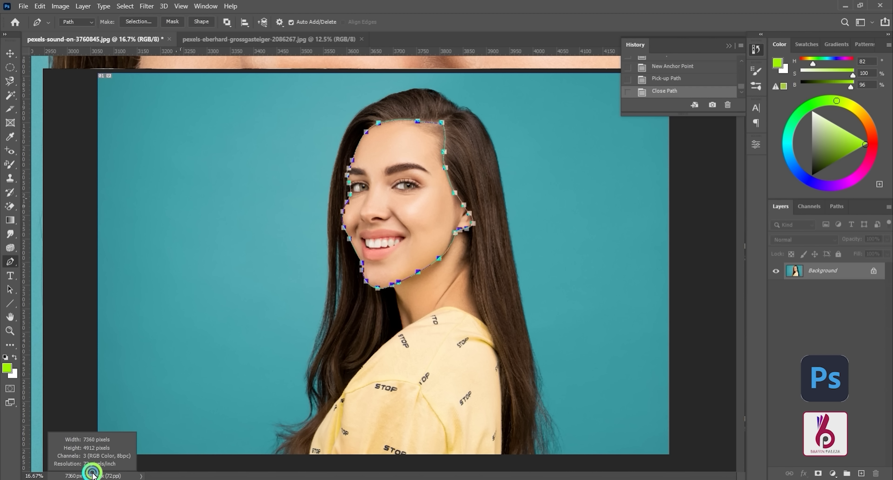
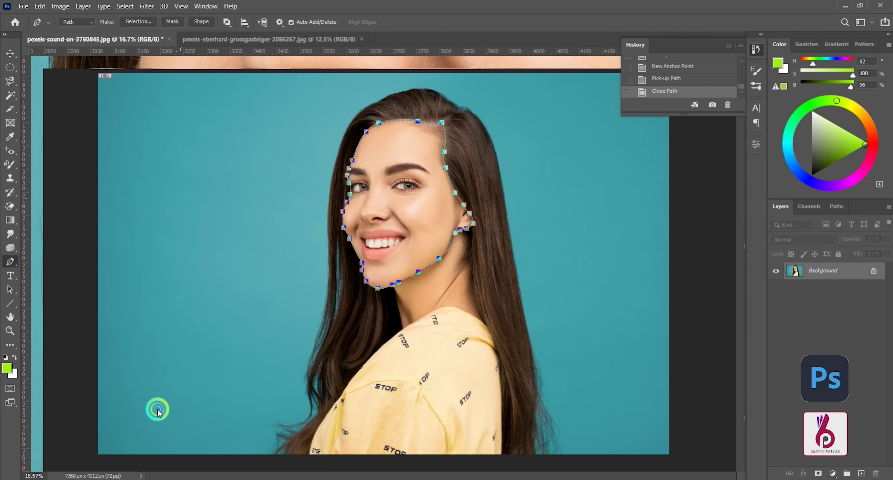
Convert the face path into a new selection with a 49-pixel feather and copy the selected face to a new layer.
{"action": "right_click", "coordinate": [388, 153]}
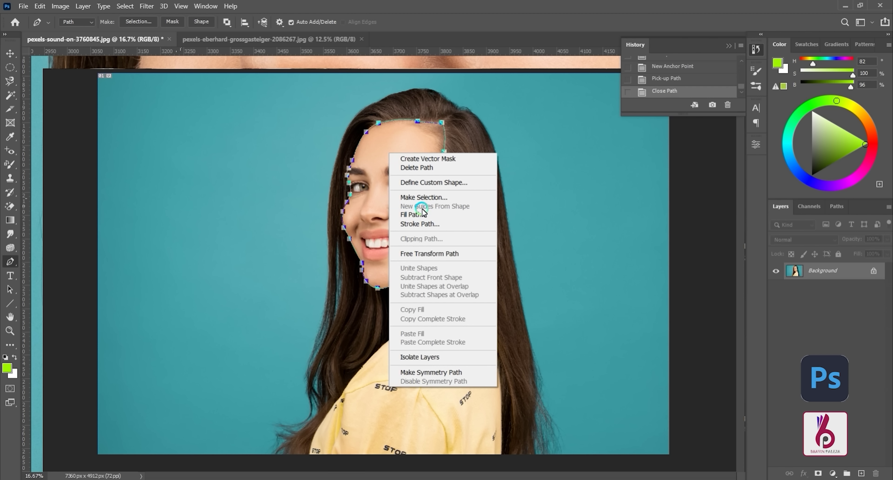
{"action": "left_click", "coordinate": [424, 196]}
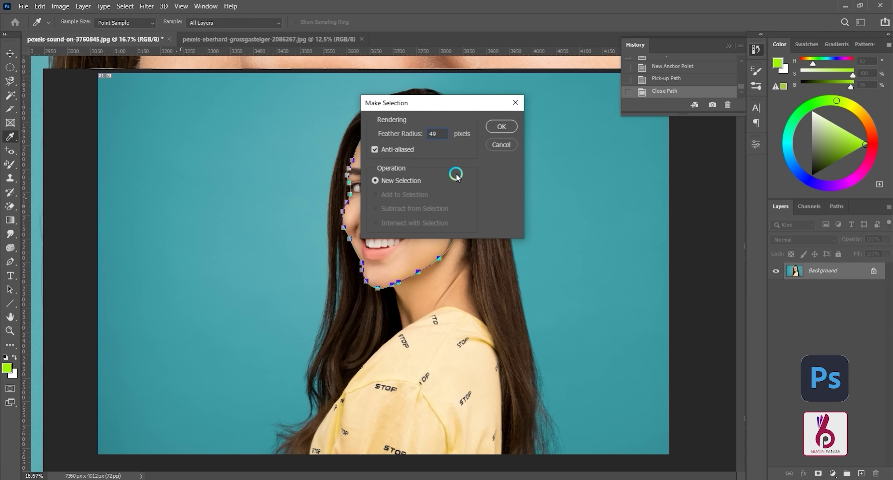
{"action": "left_click", "coordinate": [494, 134]}
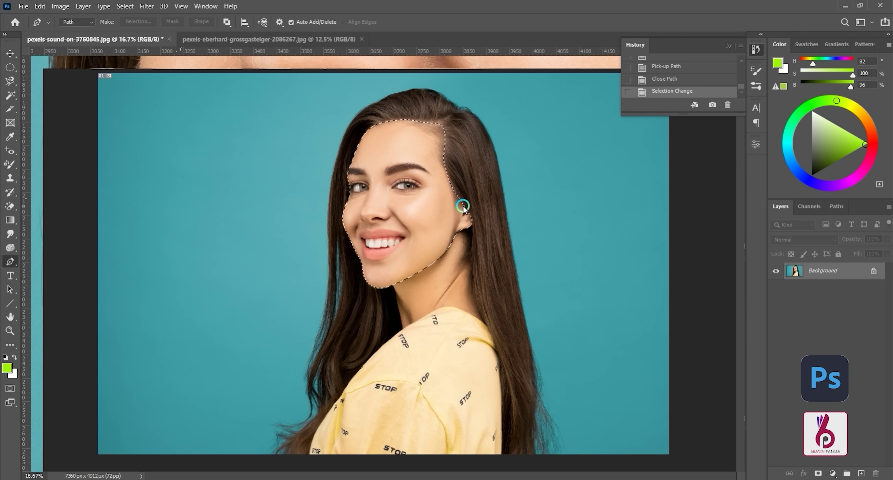
{"action": "key", "text": "ctrl+j"}
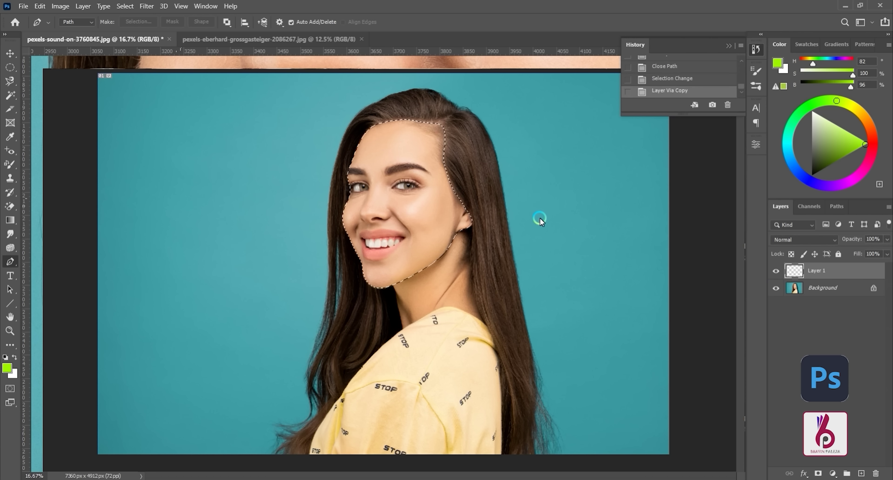
Inspect the feathered face cutout with the Background layer temporarily hidden, and delete the copied layer.
{"action": "left_click", "coordinate": [776, 288]}
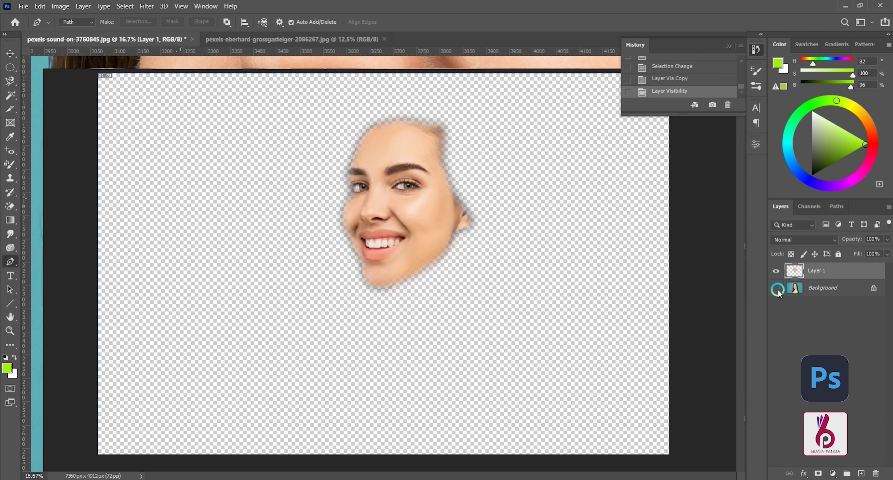
{"action": "left_click", "coordinate": [776, 288]}
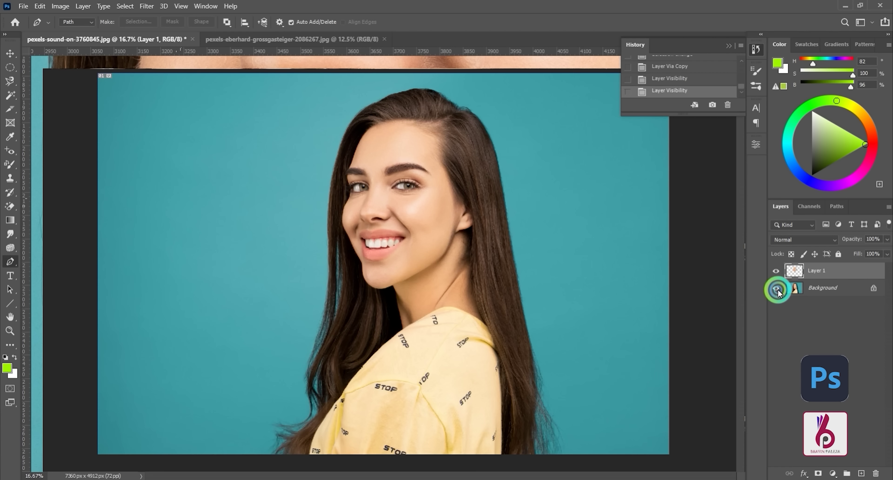
{"action": "left_click_drag", "start_coordinate": [840, 274], "coordinate": [875, 474]}
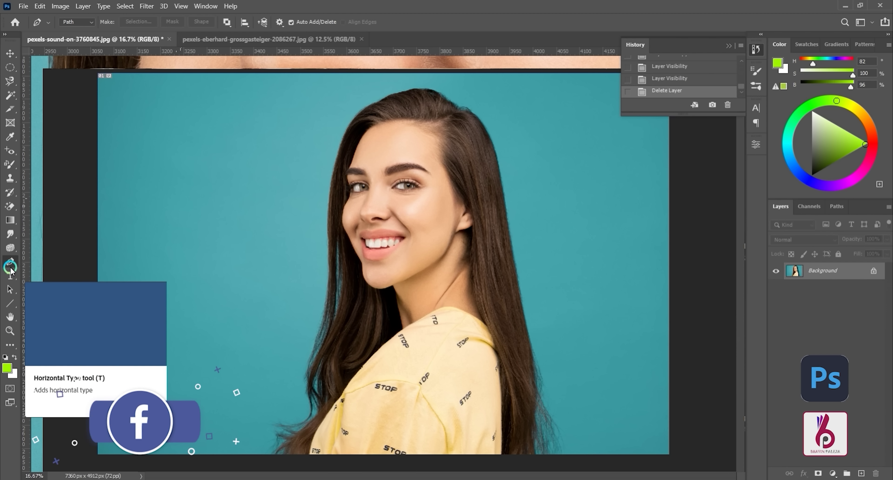
{"action": "key", "text": "ctrl+plus"}
{"action": "key", "text": "ctrl+plus"}
{"action": "key", "text": "ctrl+plus"}
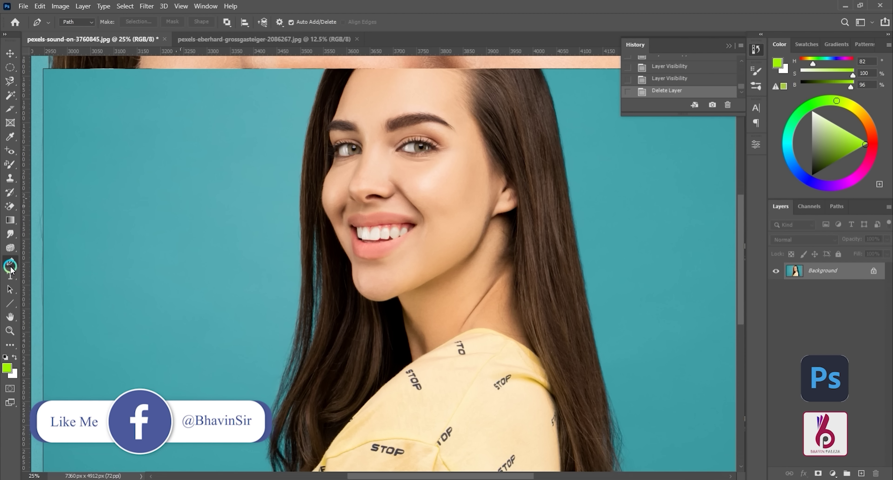
{"action": "key", "text": "ctrl+minus"}
{"action": "key", "text": "ctrl+minus"}
{"action": "key", "text": "ctrl+minus"}
{"action": "key", "text": "ctrl+minus"}
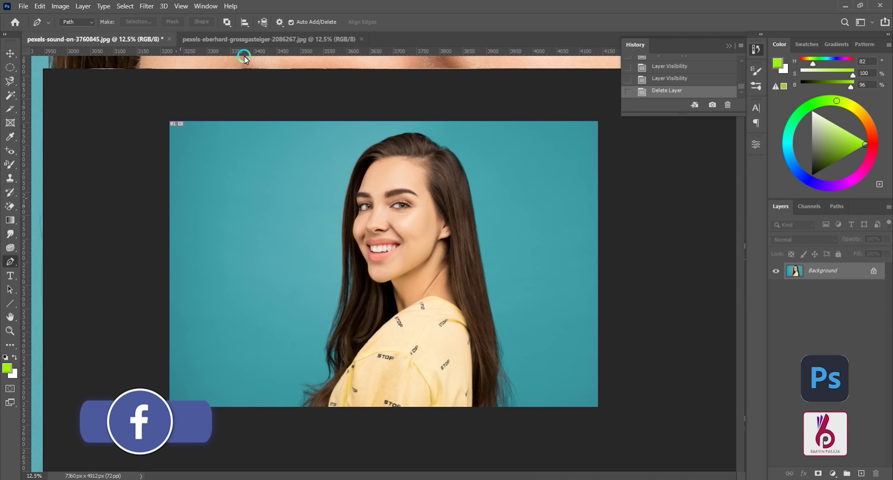
{"action": "left_click", "coordinate": [238, 39]}
{"action": "left_click", "coordinate": [104, 39]}
{"action": "left_click", "coordinate": [354, 124]}
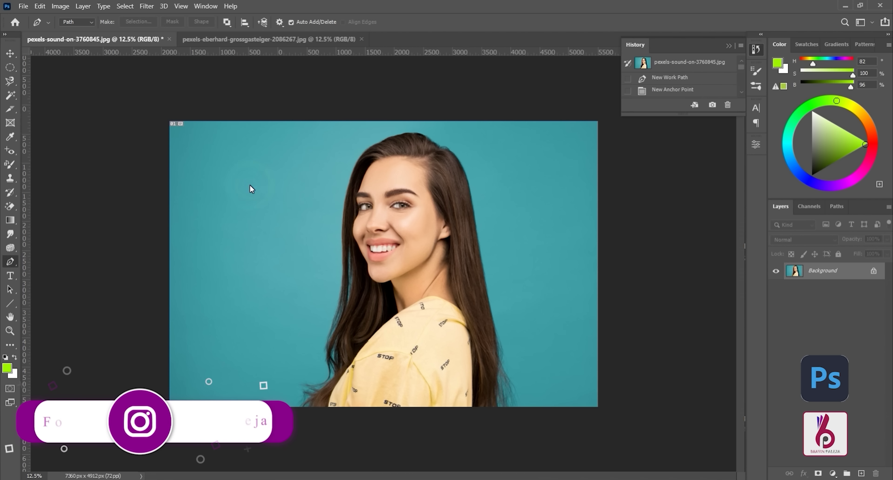
Add the horizontal text "Hi I am Text" at 298 pt on the empty teal area beside the woman.
{"action": "key", "text": "ctrl+plus"}
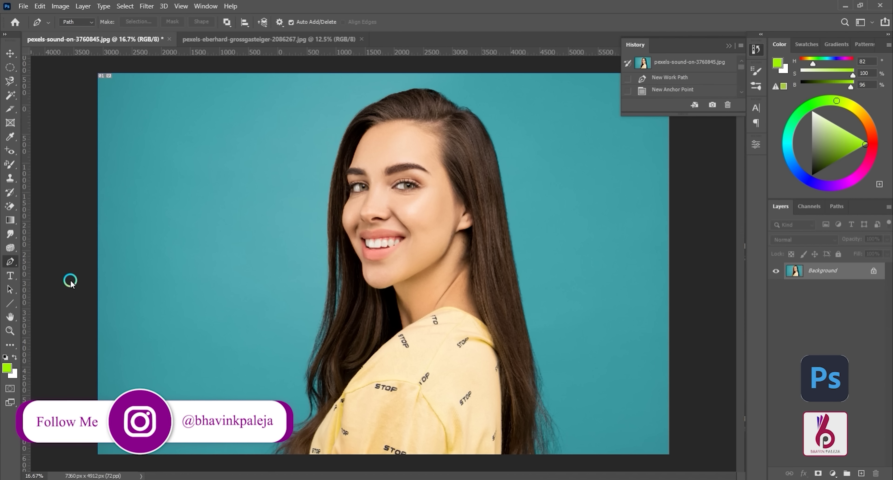
{"action": "left_click", "coordinate": [10, 275]}
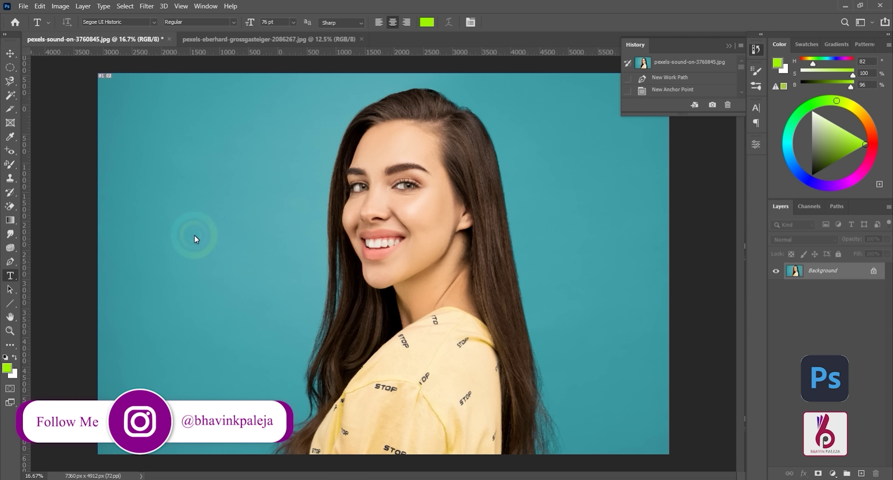
{"action": "left_click", "coordinate": [212, 224]}
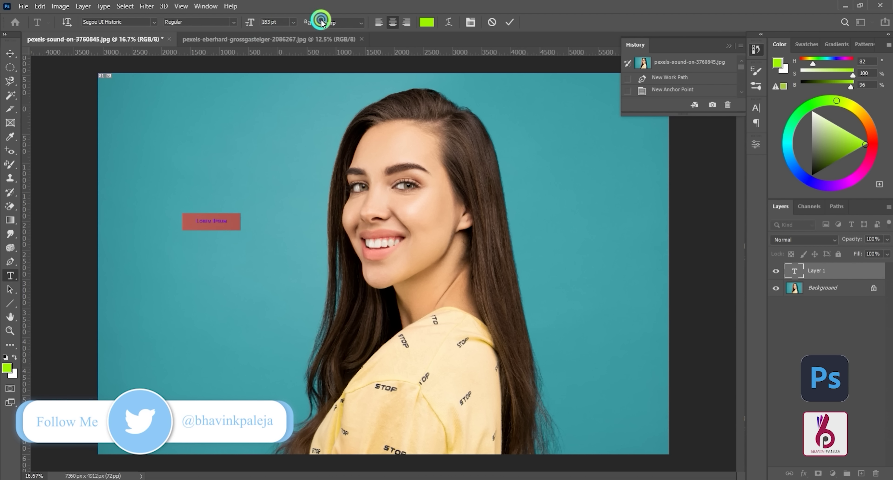
{"action": "left_click_drag", "start_coordinate": [321, 23], "coordinate": [370, 23]}
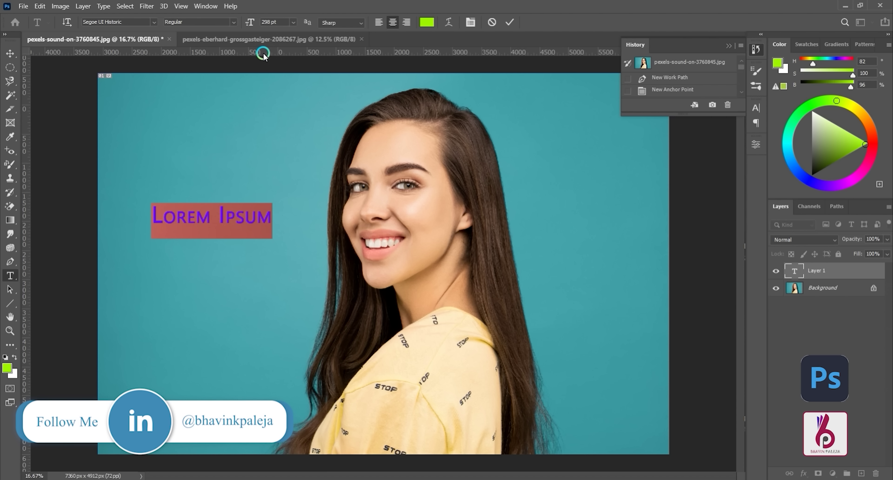
{"action": "type", "text": "Hi I"}
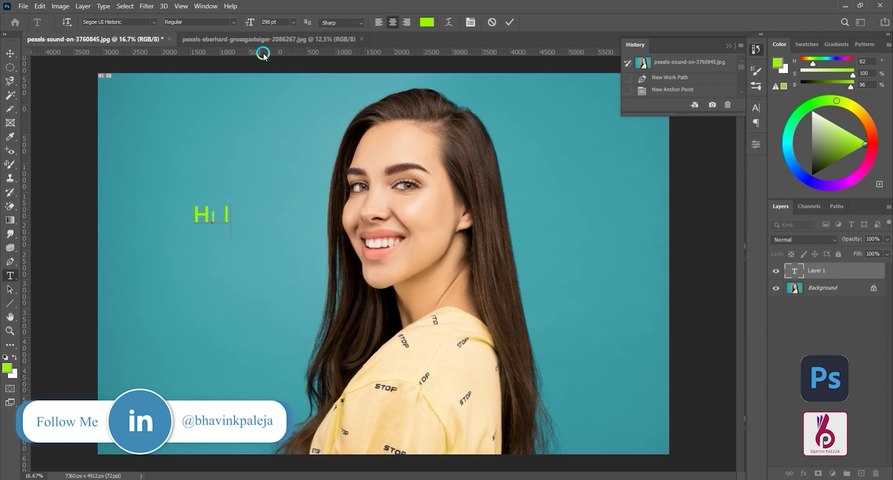
{"action": "type", "text": " AM T"}
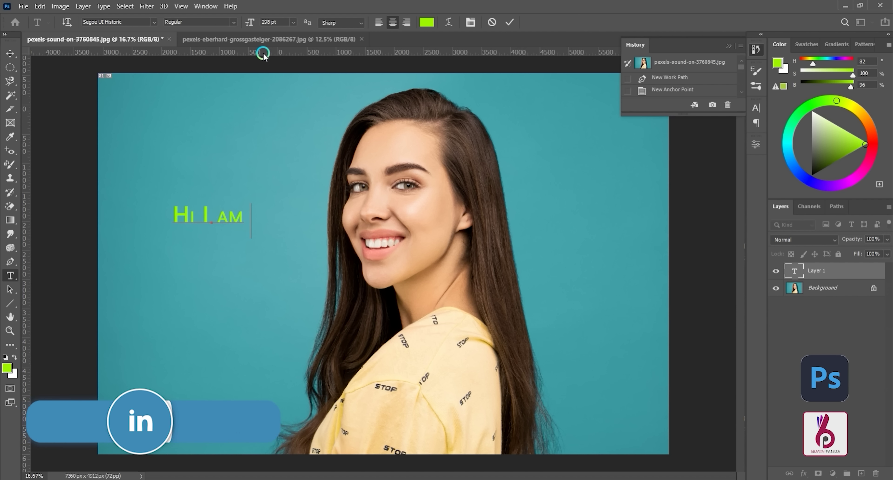
{"action": "type", "text": "ext"}
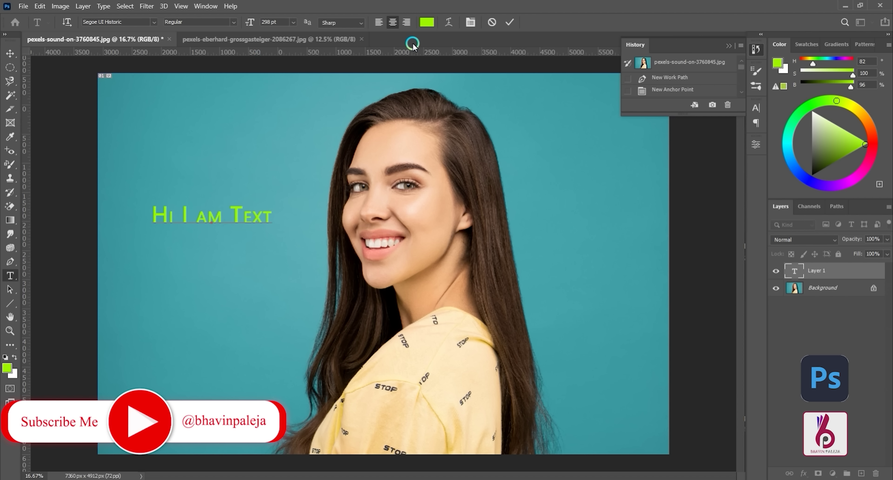
{"action": "left_click", "coordinate": [510, 22]}
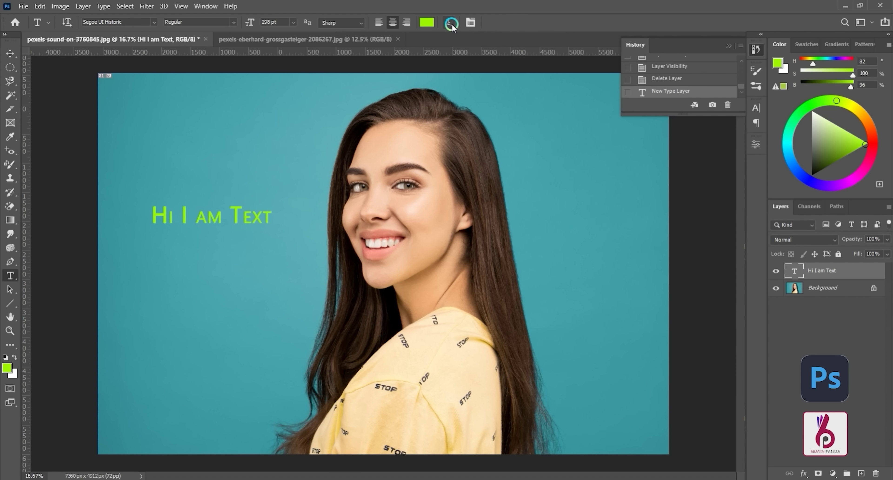
Enlarge the "Hi I am Text" layer's font size to 407 pt and change its colour to bright yellow.
{"action": "left_click", "coordinate": [472, 22]}
{"action": "left_click", "coordinate": [716, 124]}
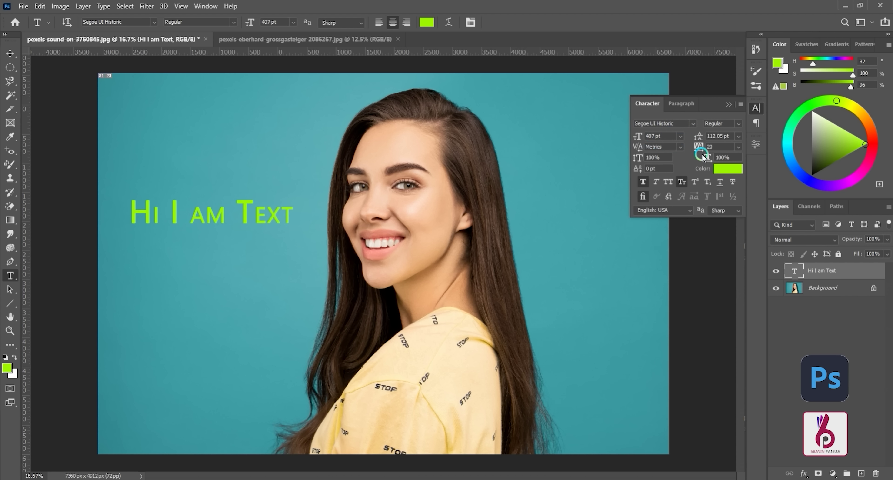
{"action": "left_click", "coordinate": [718, 169]}
{"action": "left_click", "coordinate": [654, 173]}
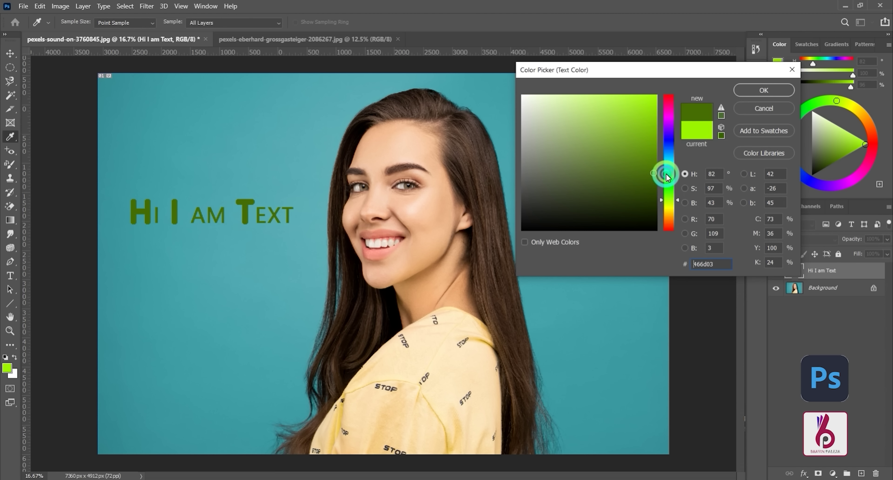
{"action": "left_click_drag", "start_coordinate": [663, 134], "coordinate": [667, 113]}
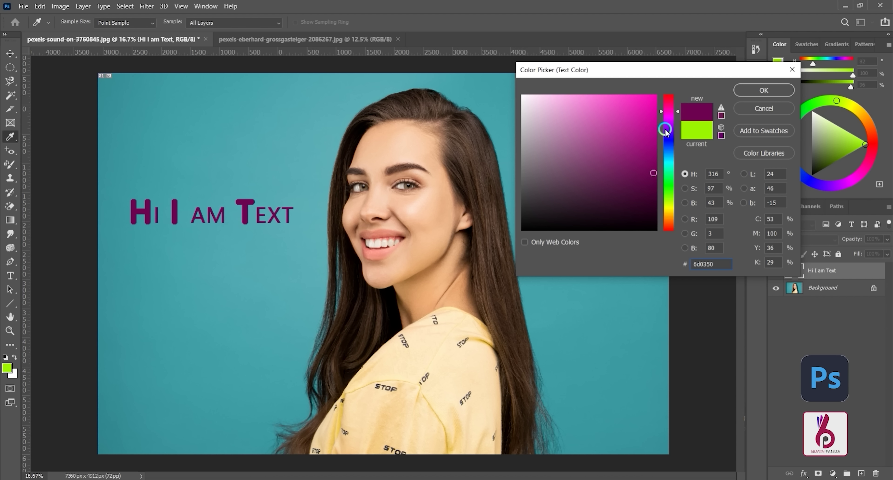
{"action": "left_click", "coordinate": [666, 172]}
{"action": "left_click_drag", "start_coordinate": [671, 195], "coordinate": [673, 217]}
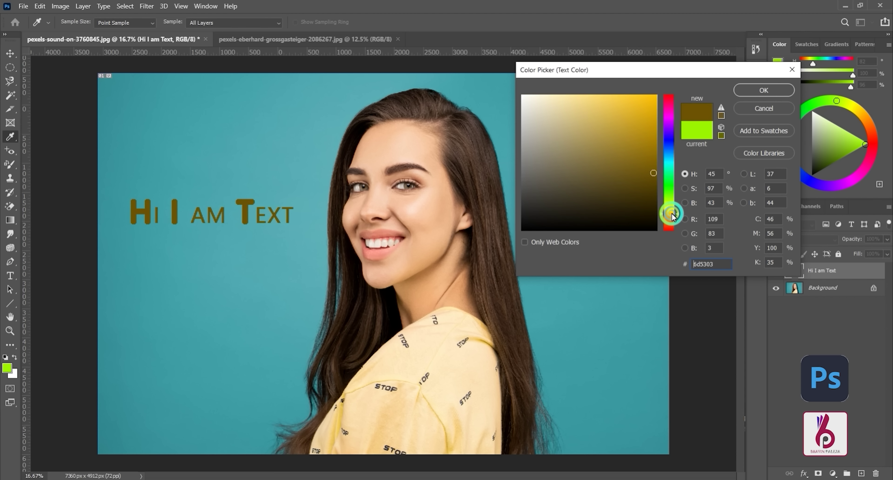
{"action": "left_click_drag", "start_coordinate": [653, 167], "coordinate": [658, 106]}
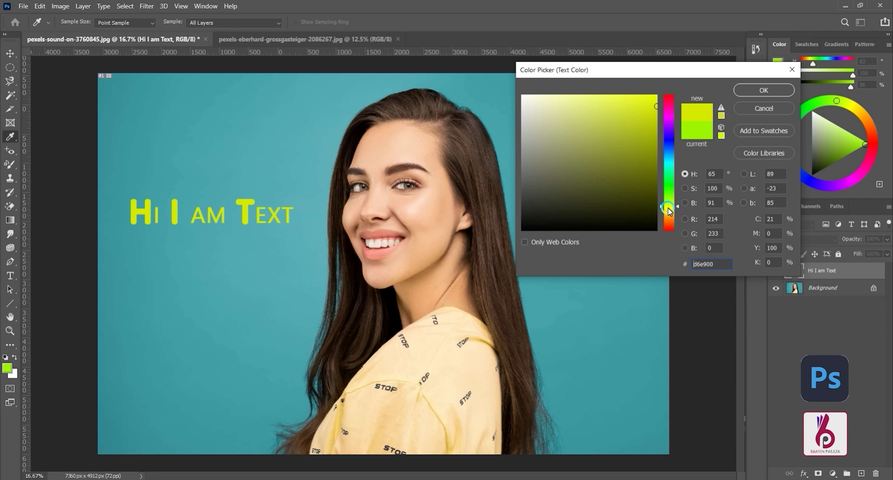
{"action": "left_click", "coordinate": [745, 92]}
{"action": "left_click", "coordinate": [697, 170]}
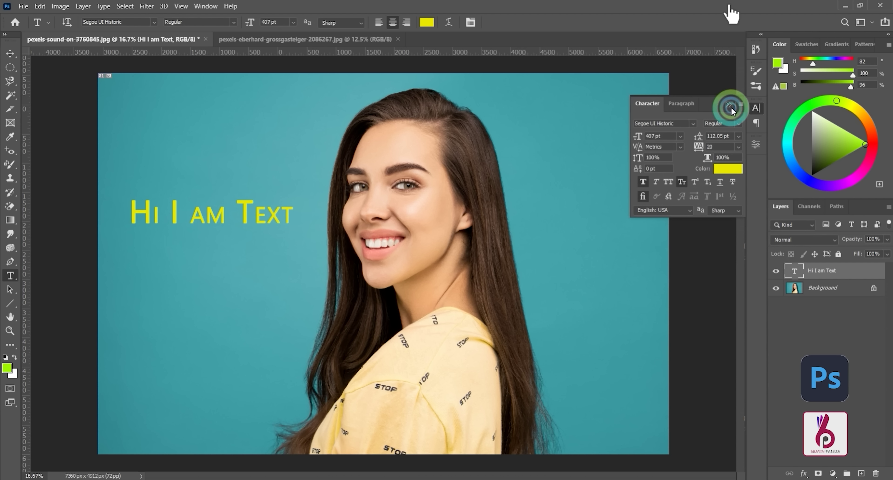
{"action": "left_click", "coordinate": [730, 108]}
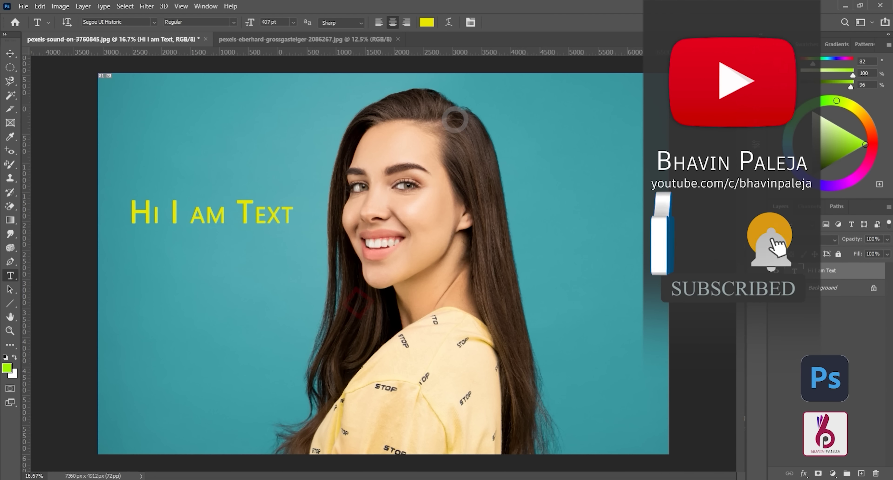
Open the layer style settings for the "Hi I am Text" layer and enable Bevel & Emboss.
{"action": "left_click", "coordinate": [82, 5]}
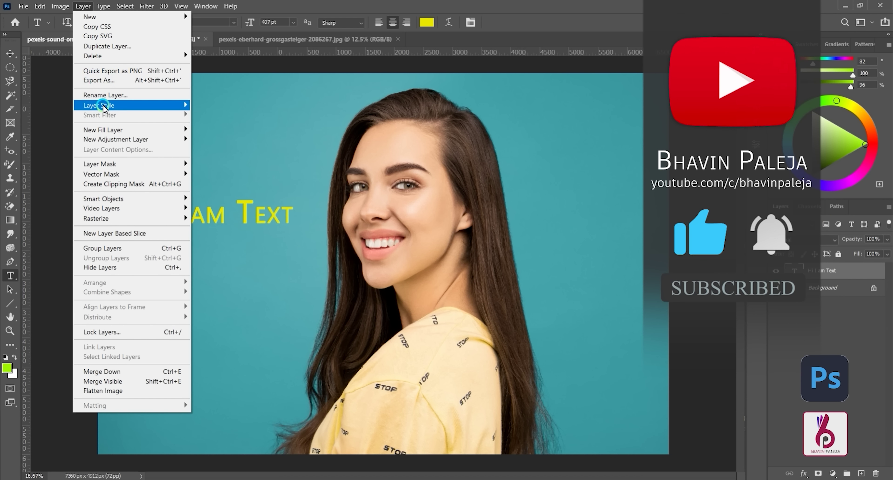
{"action": "mouse_move", "coordinate": [132, 106]}
{"action": "left_click", "coordinate": [209, 105]}
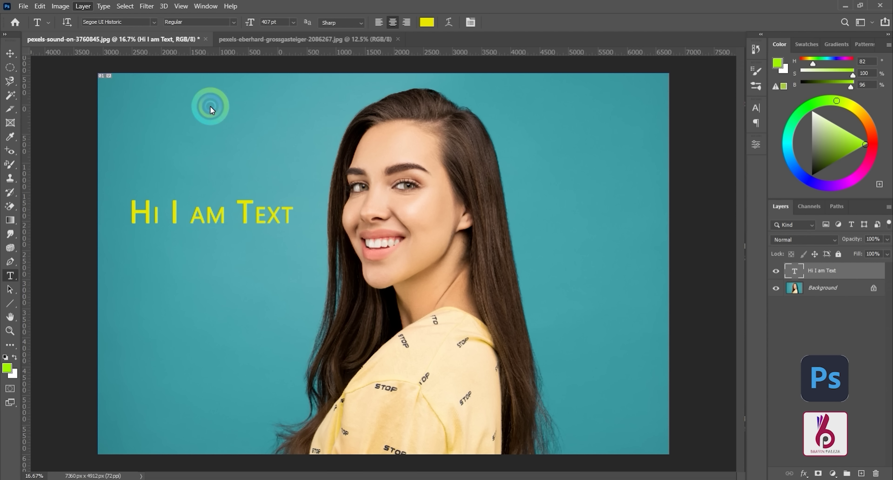
{"action": "left_click_drag", "start_coordinate": [541, 77], "coordinate": [474, 89]}
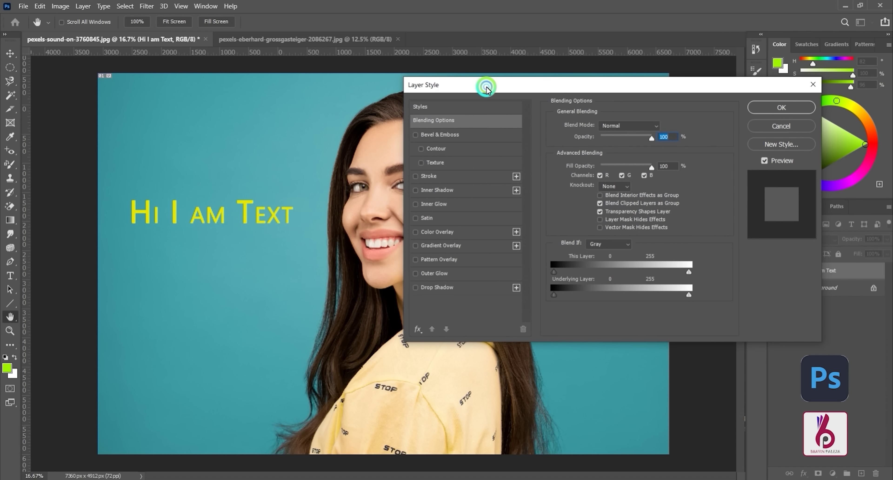
{"action": "left_click", "coordinate": [443, 135]}
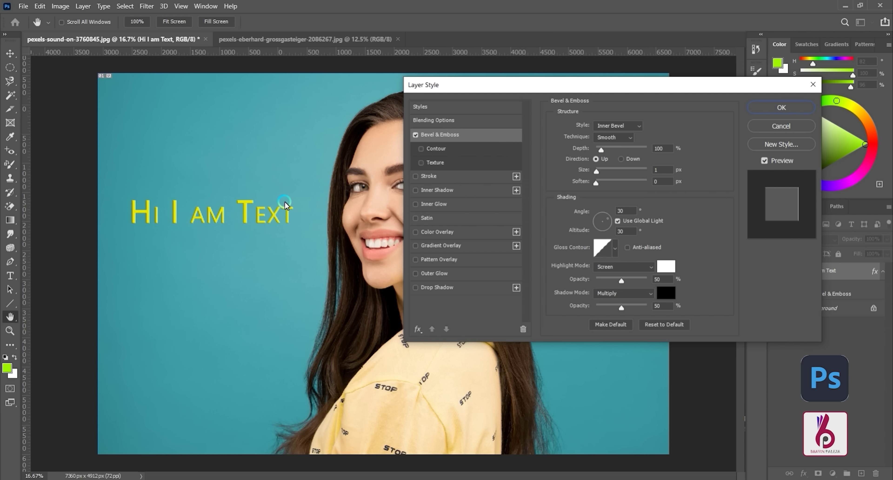
{"action": "key", "text": "ctrl+plus"}
{"action": "key", "text": "ctrl+plus"}
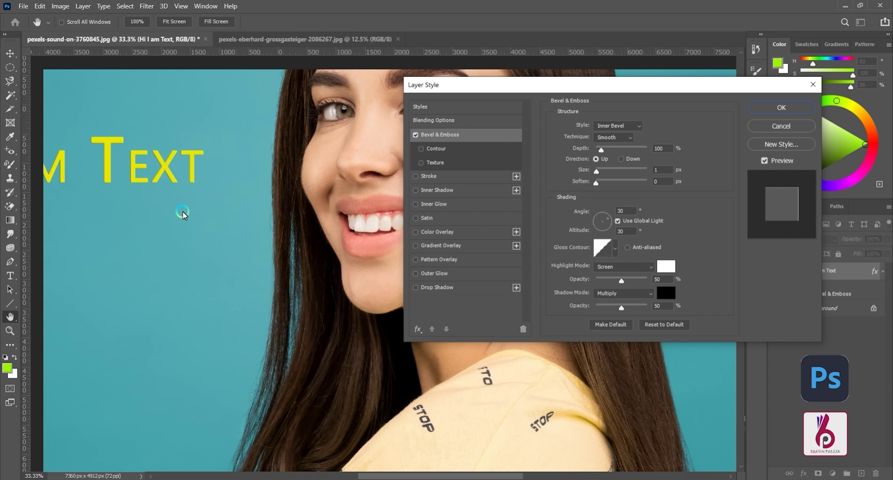
{"action": "left_click_drag", "start_coordinate": [407, 476], "coordinate": [366, 473]}
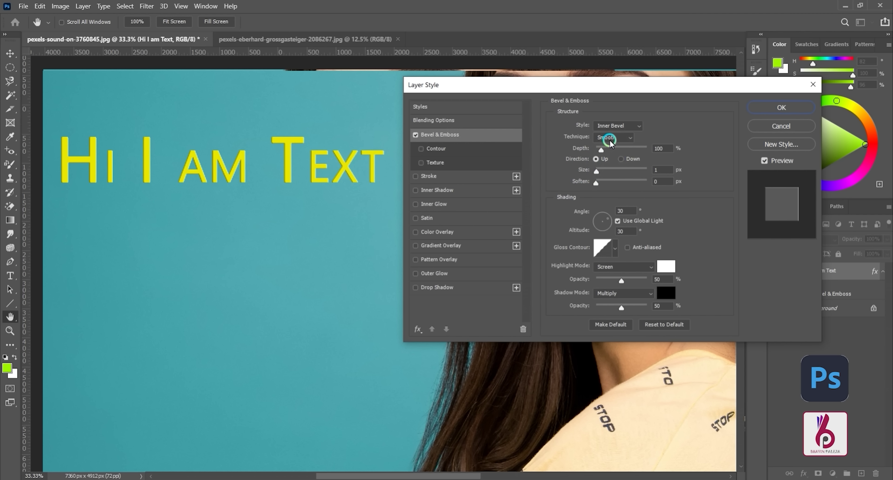
Set the text's bevel style to Outer Bevel with 376% depth, 13 px size and 1 px soften.
{"action": "left_click", "coordinate": [612, 126]}
{"action": "left_click", "coordinate": [614, 135]}
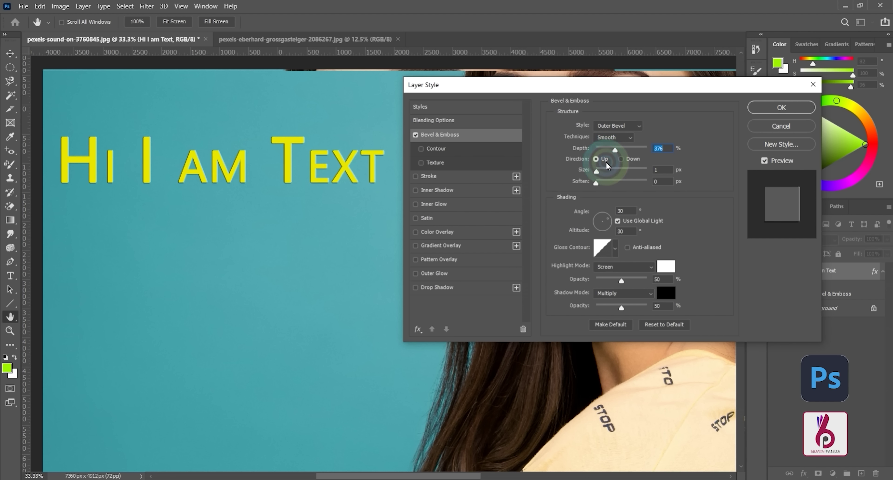
{"action": "left_click", "coordinate": [603, 172]}
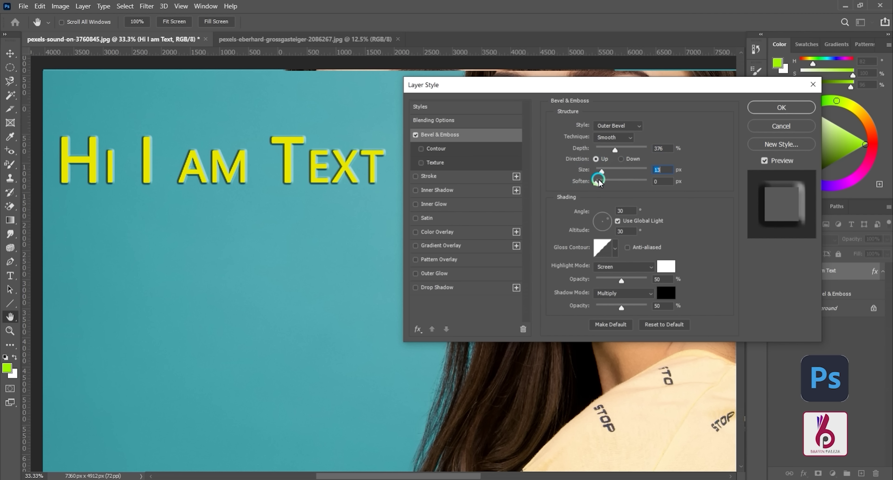
Try the Inner Bevel, Emboss and Pillow Emboss styles on the text, and set the style to Stroke Emboss.
{"action": "left_click", "coordinate": [615, 129]}
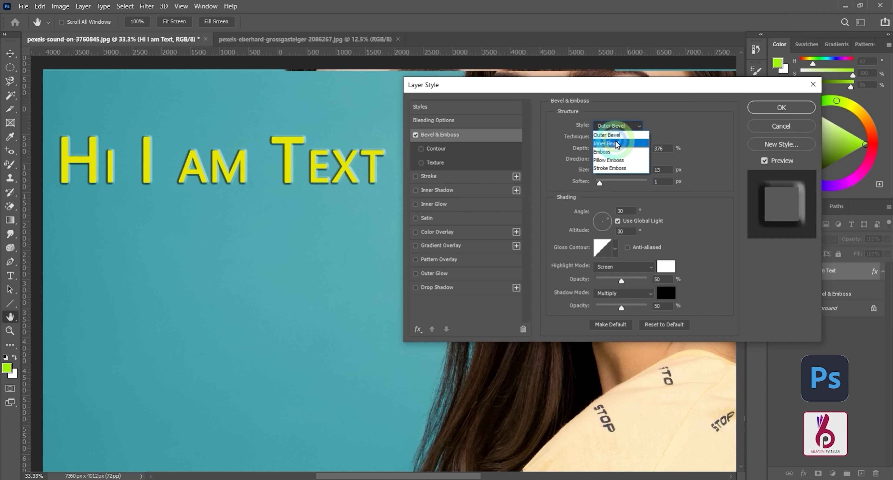
{"action": "left_click", "coordinate": [616, 144]}
{"action": "left_click", "coordinate": [619, 126]}
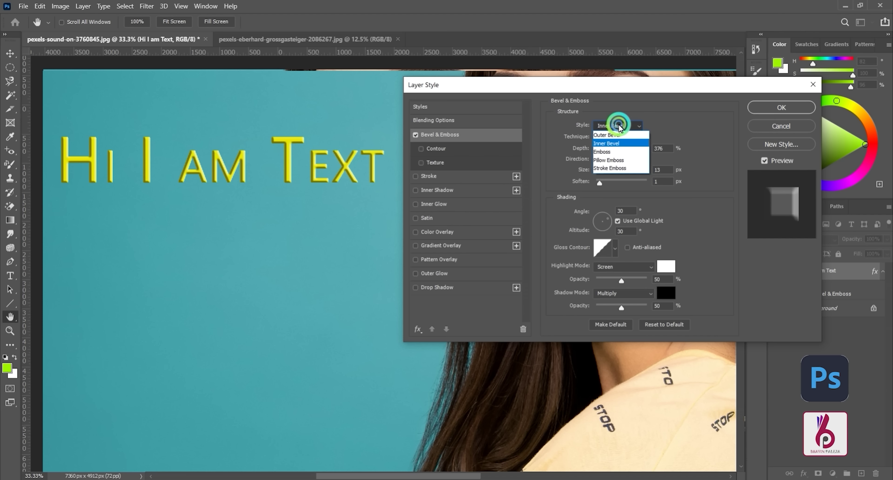
{"action": "left_click", "coordinate": [619, 154]}
{"action": "left_click", "coordinate": [620, 126]}
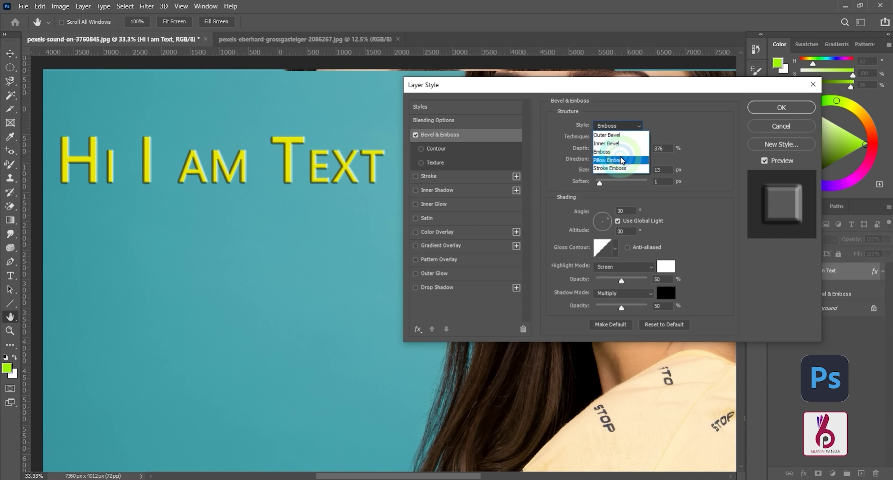
{"action": "left_click", "coordinate": [619, 162]}
{"action": "left_click", "coordinate": [620, 127]}
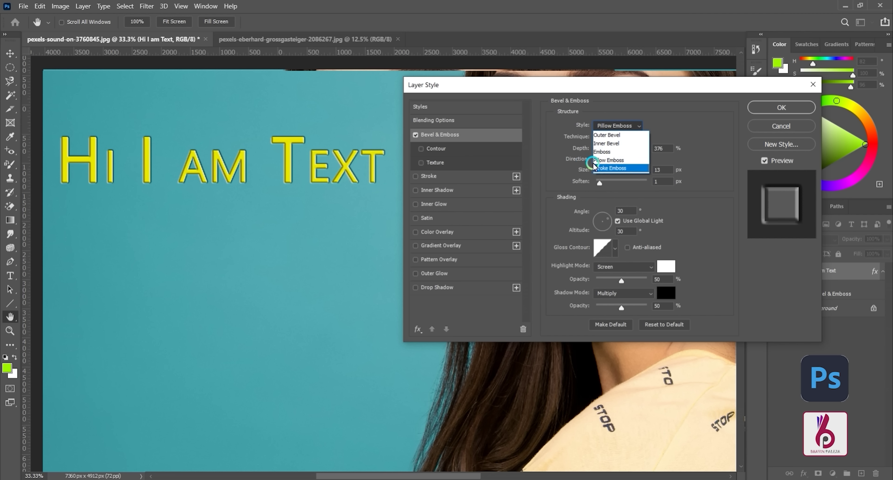
{"action": "left_click", "coordinate": [605, 169]}
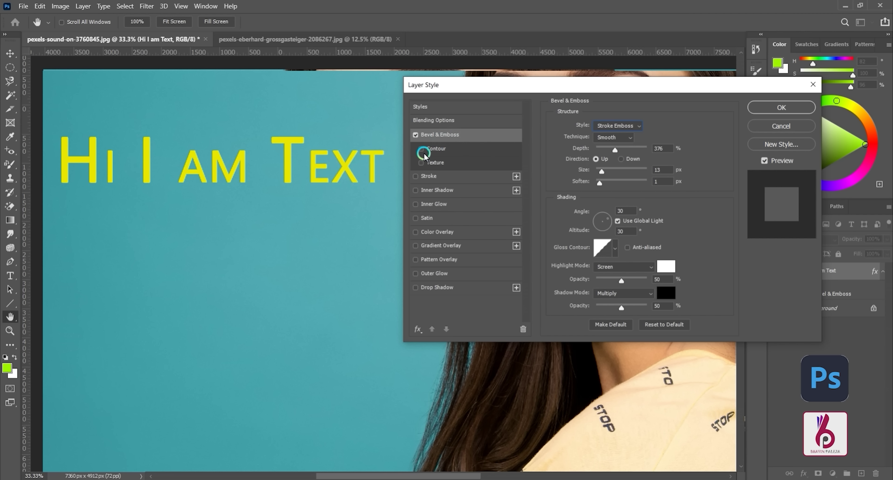
Enable the bevel's Contour option and add a black outside Stroke of 21 px to the text.
{"action": "left_click", "coordinate": [434, 149]}
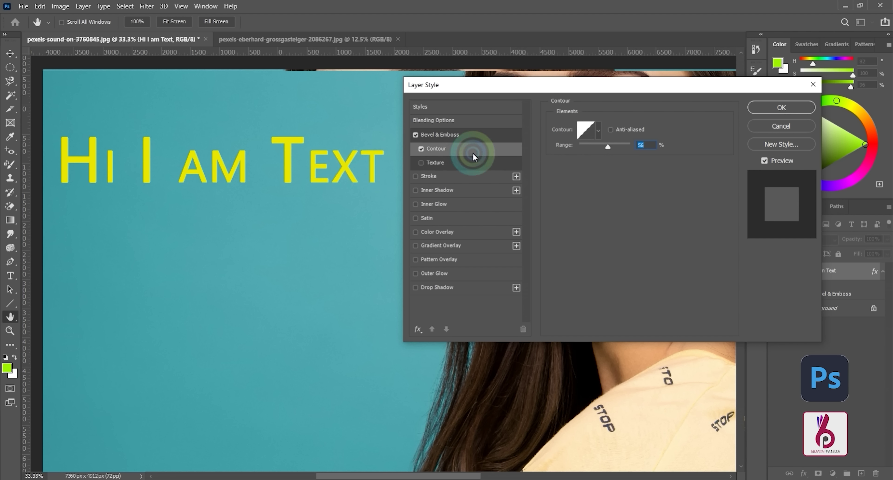
{"action": "left_click", "coordinate": [474, 178]}
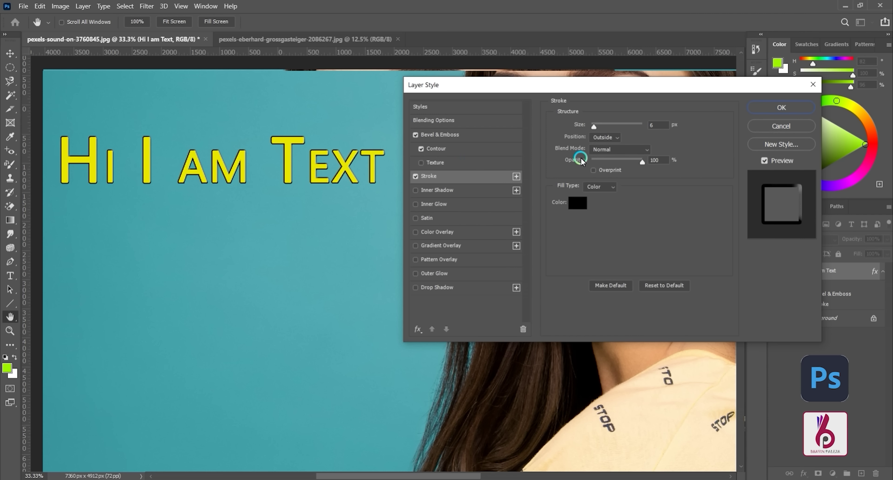
{"action": "left_click_drag", "start_coordinate": [596, 129], "coordinate": [603, 128]}
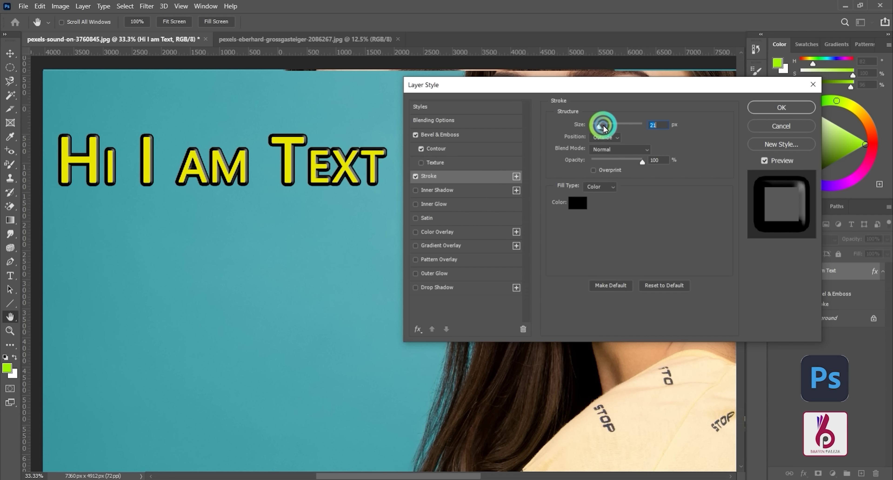
Compare the stroked text with and without Bevel & Emboss, and leave that effect disabled.
{"action": "left_click", "coordinate": [419, 135]}
{"action": "left_click", "coordinate": [417, 135]}
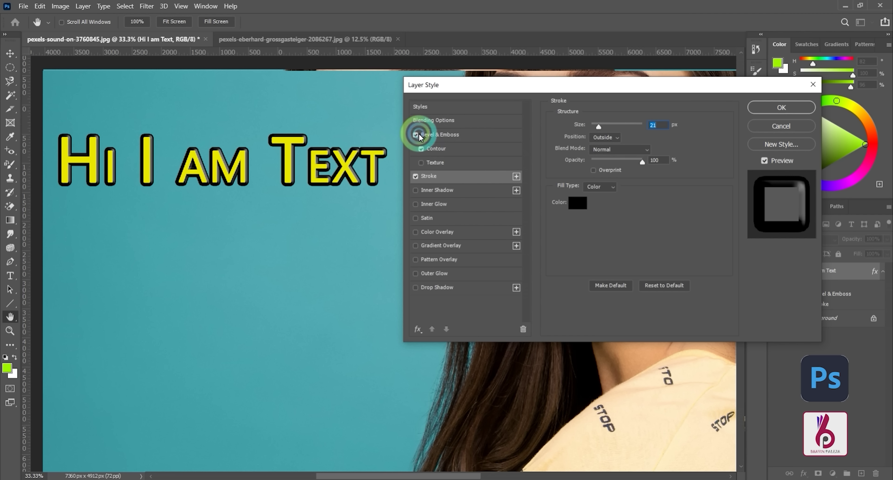
{"action": "left_click", "coordinate": [418, 135]}
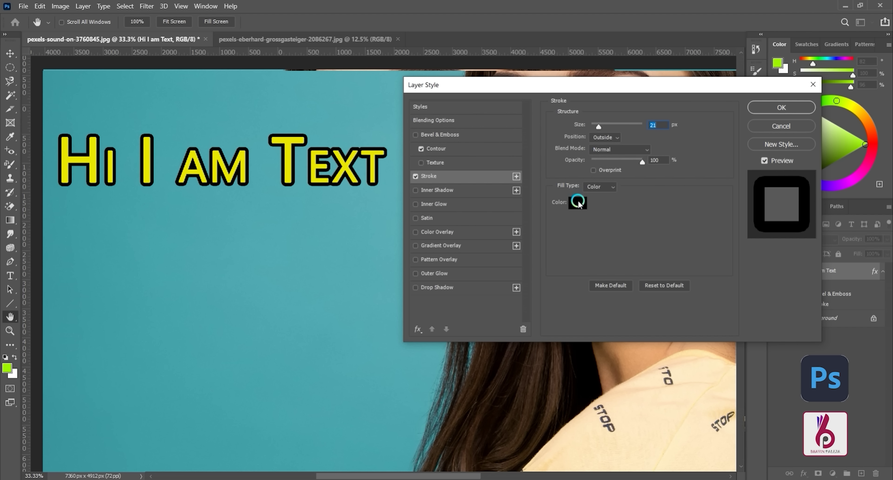
Change the text stroke's fill type to Gradient using the Pink_04 preset from the Pinks group.
{"action": "left_click", "coordinate": [597, 192]}
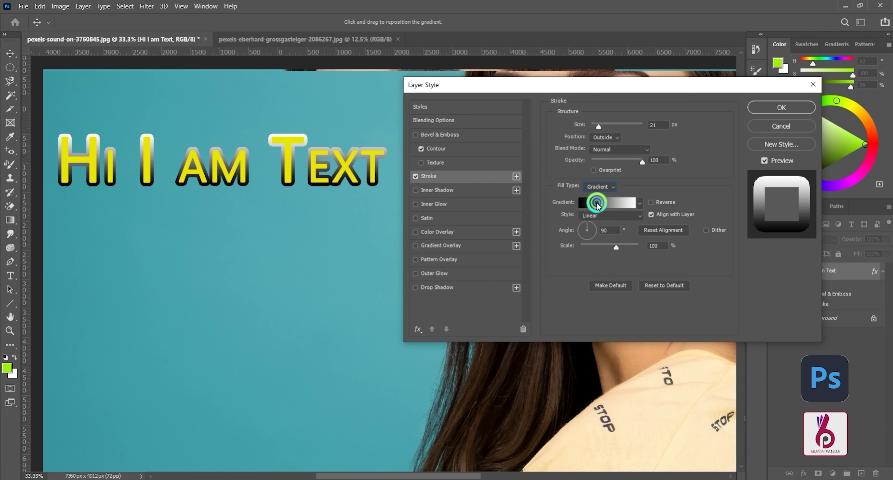
{"action": "left_click", "coordinate": [597, 204]}
{"action": "left_click", "coordinate": [371, 135]}
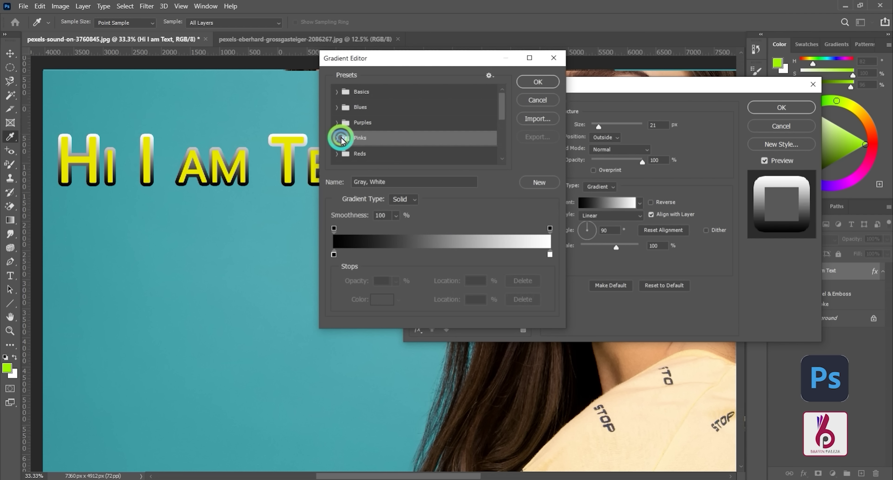
{"action": "left_click", "coordinate": [396, 160]}
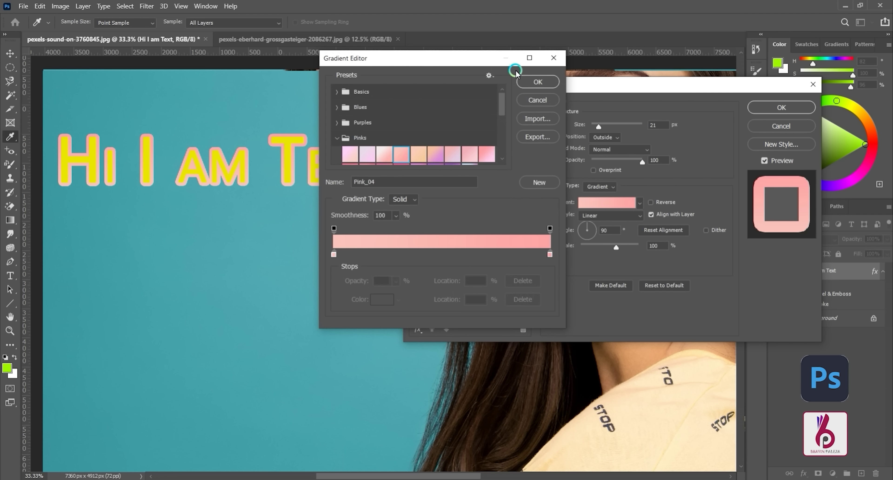
{"action": "left_click", "coordinate": [537, 83]}
Switch the stroke's fill type to Pattern, try several Trees patterns, and choose the light green foliage one.
{"action": "left_click", "coordinate": [607, 187]}
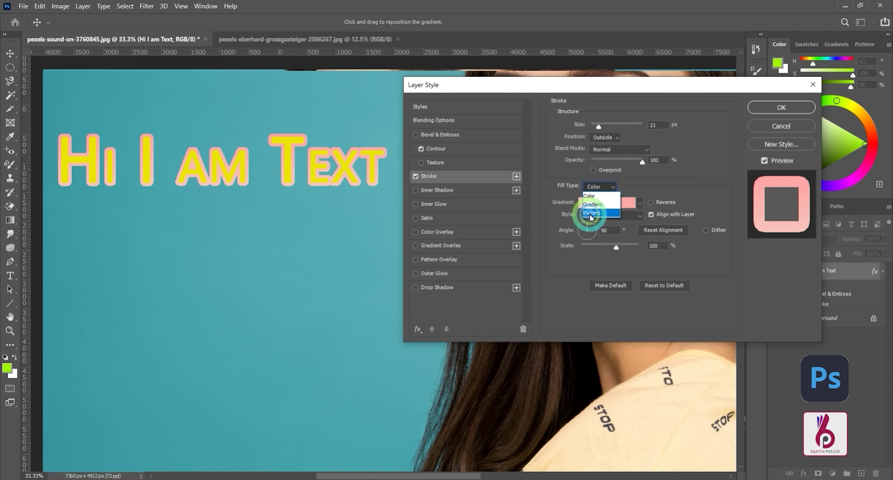
{"action": "left_click", "coordinate": [590, 215]}
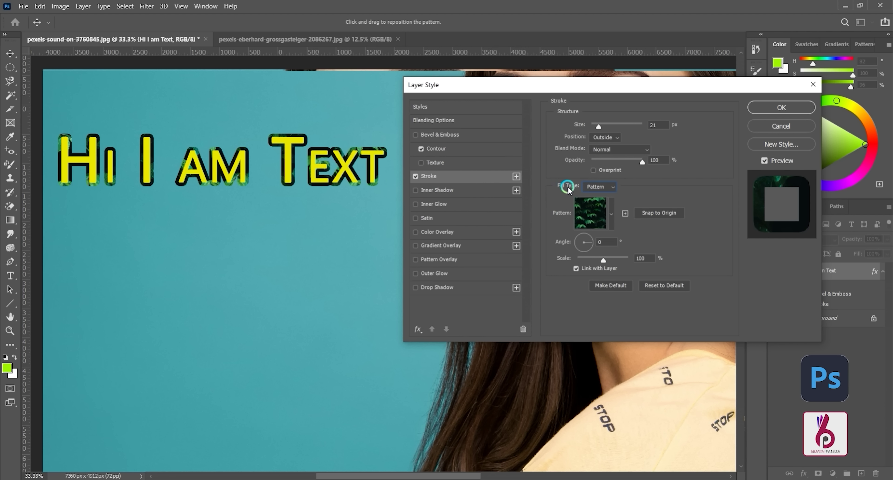
{"action": "left_click", "coordinate": [606, 209]}
{"action": "left_click", "coordinate": [581, 260]}
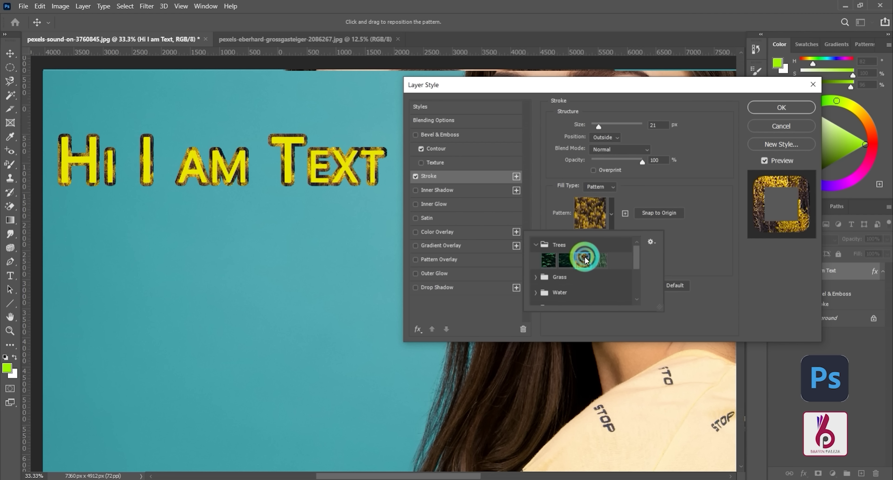
{"action": "left_click", "coordinate": [599, 260]}
{"action": "left_click", "coordinate": [565, 260]}
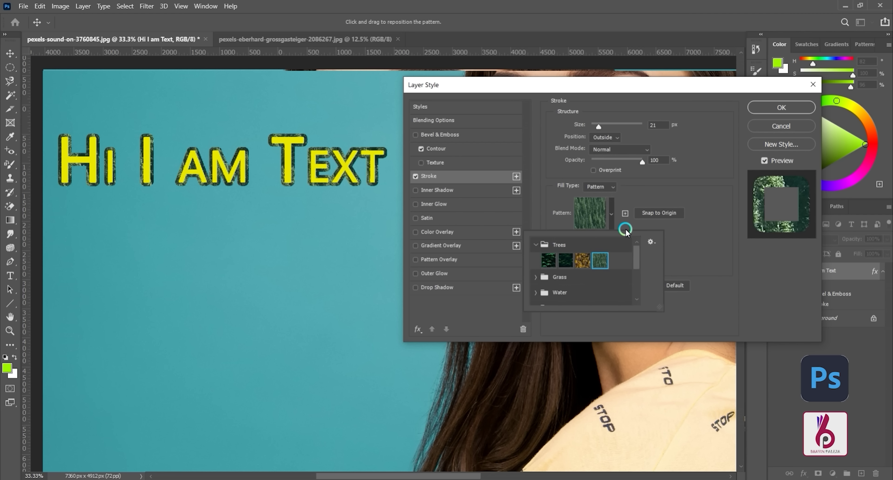
{"action": "left_click", "coordinate": [625, 230]}
Set the stroke size to 54 px, try the Inside and Center positions, and disable the Stroke effect.
{"action": "left_click", "coordinate": [606, 124]}
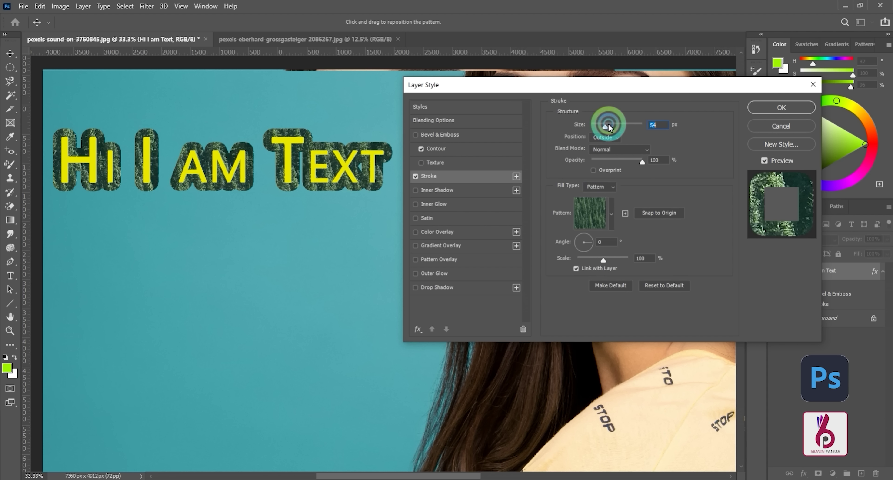
{"action": "left_click", "coordinate": [602, 140]}
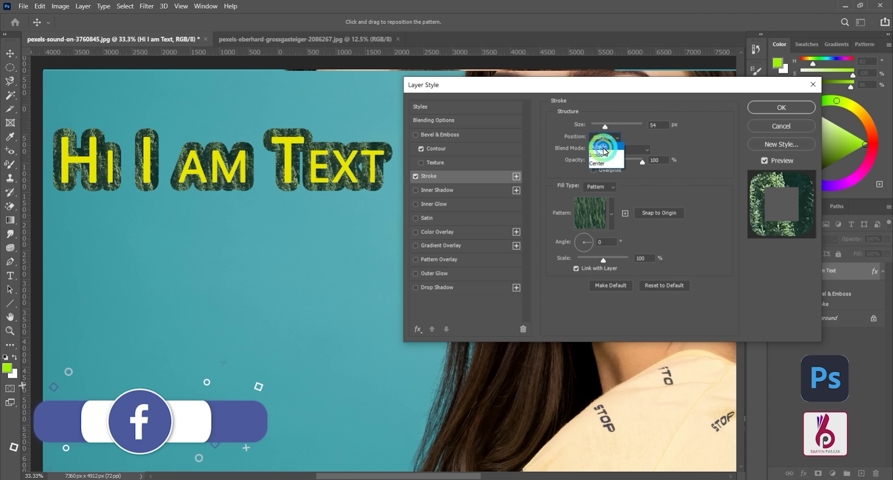
{"action": "left_click", "coordinate": [603, 156]}
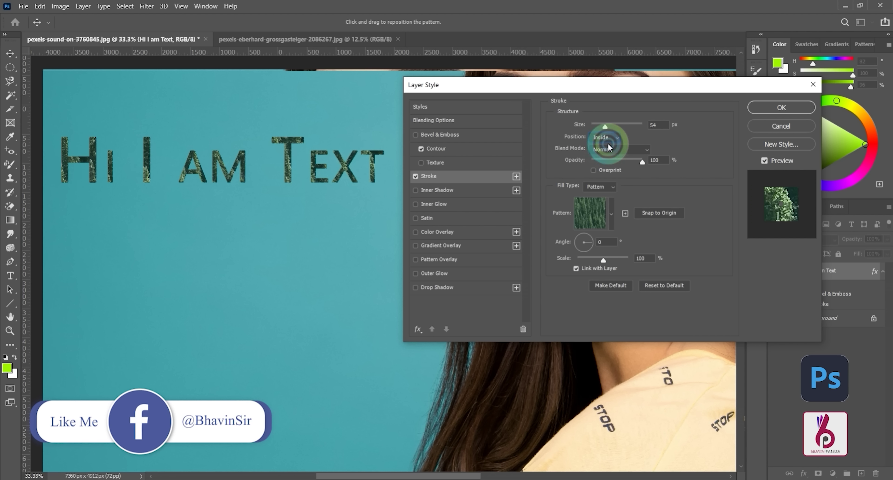
{"action": "left_click", "coordinate": [611, 137]}
{"action": "left_click", "coordinate": [616, 158]}
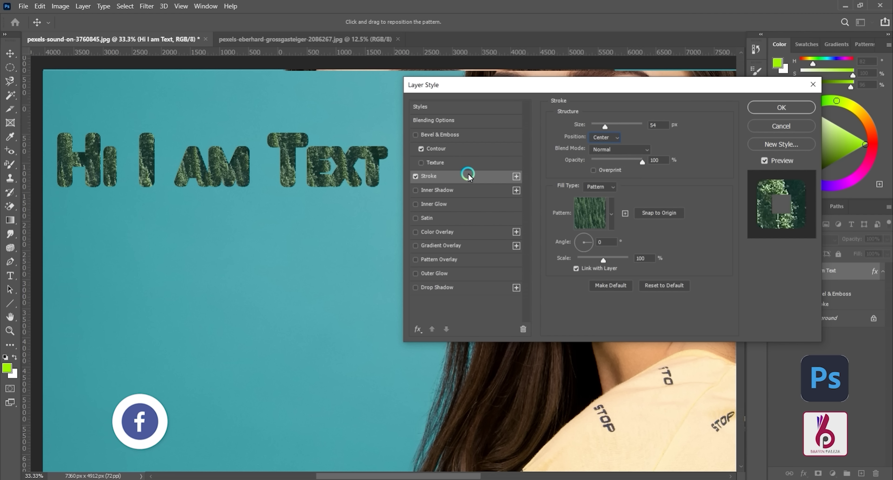
{"action": "left_click", "coordinate": [415, 176]}
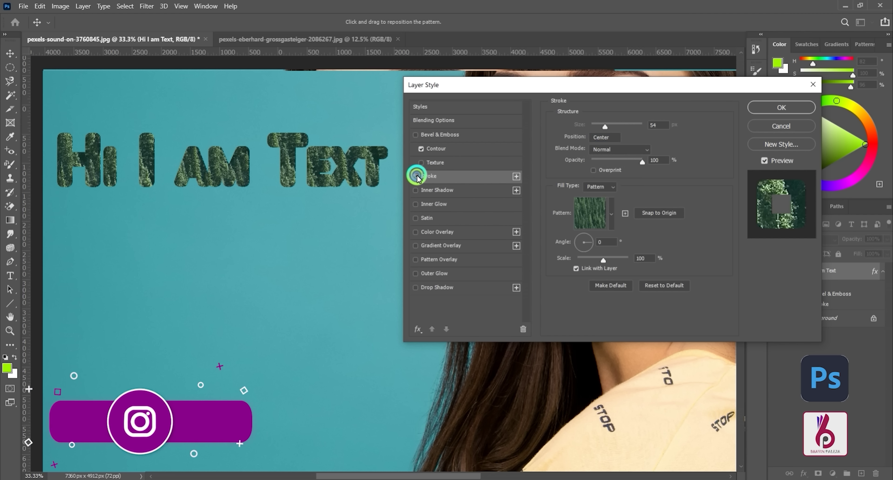
Try an Inner Shadow on the text with 8 px distance, 13% choke and 24 px size, and disable it.
{"action": "left_click", "coordinate": [448, 189]}
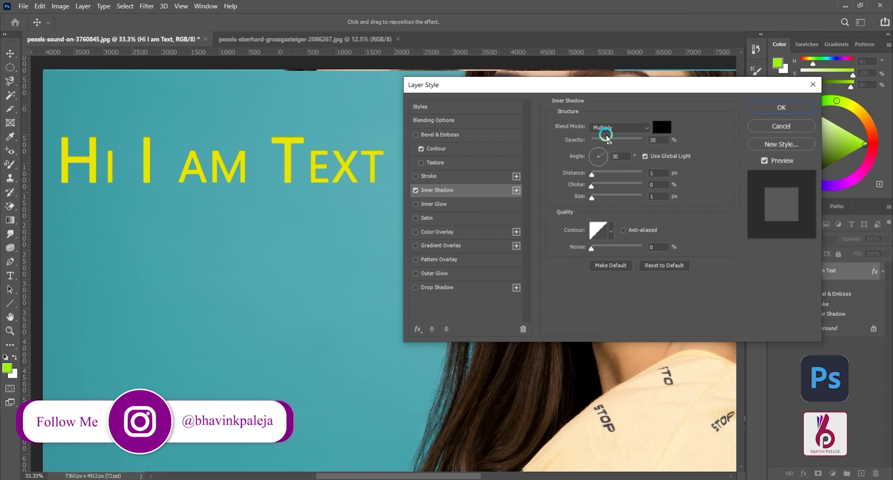
{"action": "left_click_drag", "start_coordinate": [593, 185], "coordinate": [600, 198]}
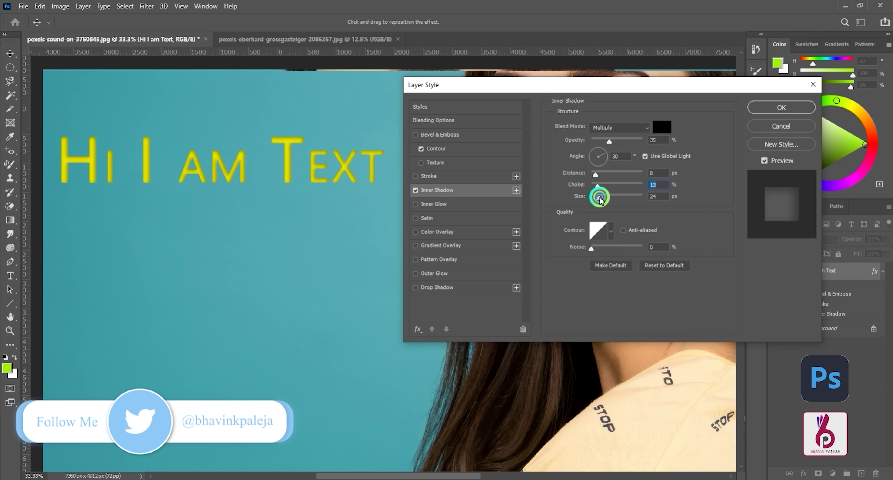
{"action": "left_click", "coordinate": [416, 190]}
Try an Inner Glow on the text with increased choke and size, and disable the effect.
{"action": "left_click", "coordinate": [457, 204]}
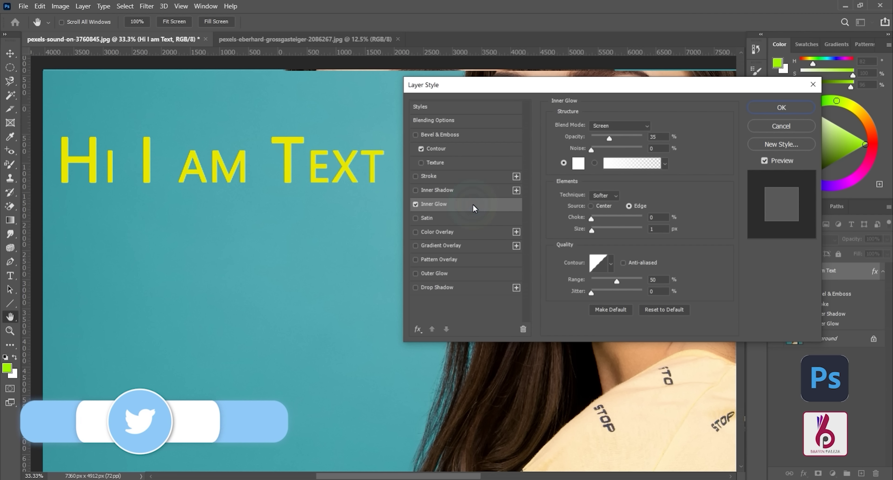
{"action": "mouse_move", "coordinate": [591, 219]}
{"action": "left_mouse_down"}
{"action": "mouse_move", "coordinate": [605, 219]}
{"action": "mouse_move", "coordinate": [593, 230]}
{"action": "mouse_move", "coordinate": [600, 232]}
{"action": "mouse_move", "coordinate": [590, 229]}
{"action": "mouse_move", "coordinate": [596, 230]}
{"action": "left_mouse_up"}
{"action": "left_click", "coordinate": [428, 207]}
{"action": "left_click", "coordinate": [416, 204]}
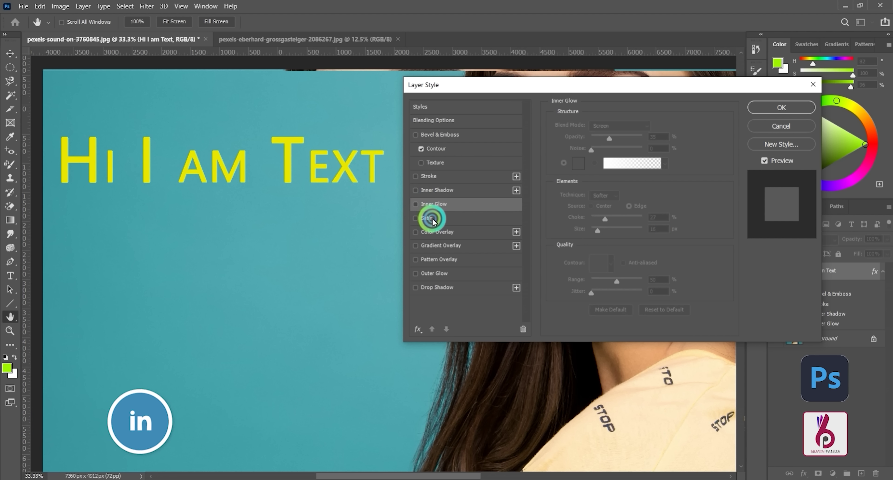
Try a Satin effect on the text with 36 px distance, 32 px size and red color ba2222, and disable it.
{"action": "left_click", "coordinate": [444, 217]}
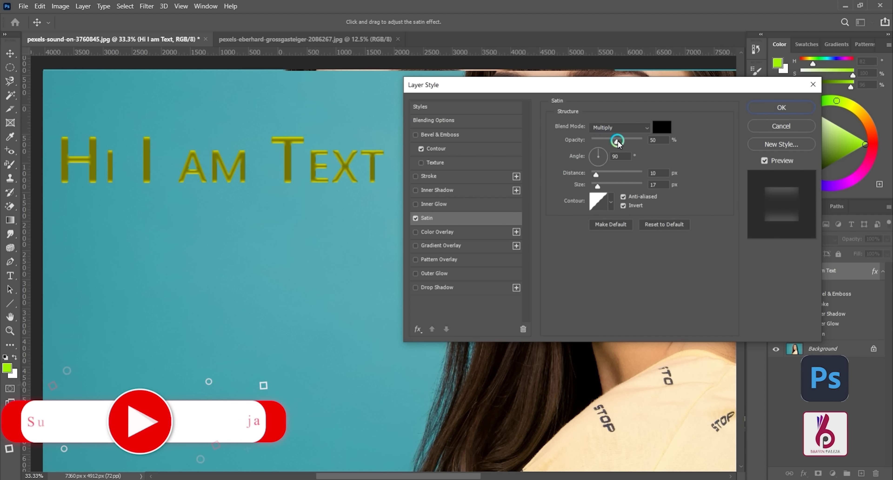
{"action": "mouse_move", "coordinate": [596, 173]}
{"action": "left_mouse_down"}
{"action": "mouse_move", "coordinate": [610, 173]}
{"action": "mouse_move", "coordinate": [597, 188]}
{"action": "mouse_move", "coordinate": [608, 186]}
{"action": "mouse_move", "coordinate": [601, 186]}
{"action": "mouse_move", "coordinate": [634, 131]}
{"action": "left_mouse_up"}
{"action": "left_click", "coordinate": [620, 158]}
{"action": "left_click", "coordinate": [659, 126]}
{"action": "left_click", "coordinate": [741, 90]}
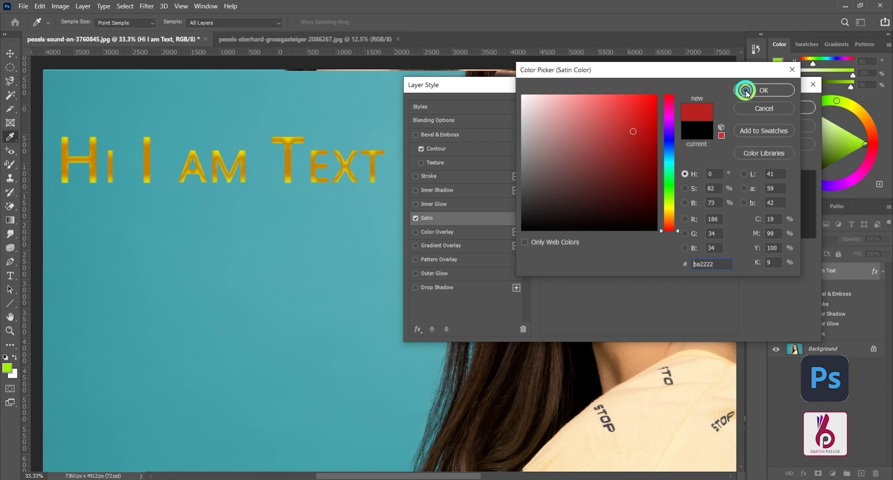
{"action": "left_click", "coordinate": [582, 218]}
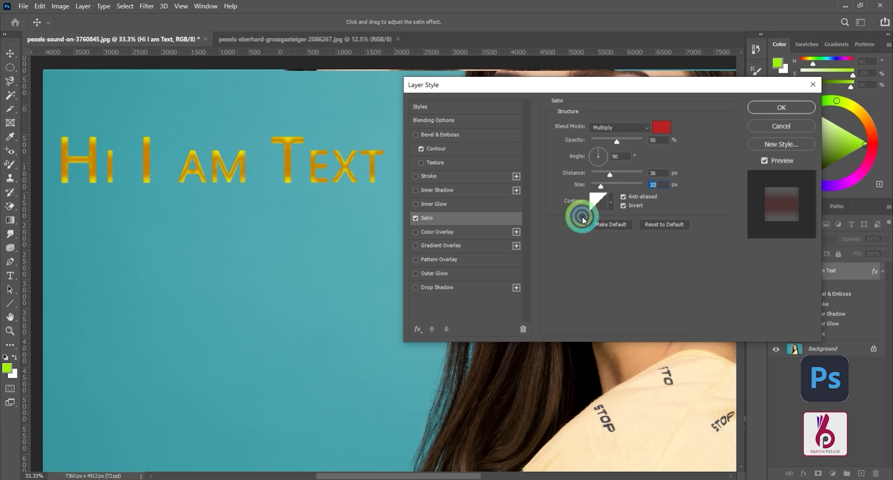
{"action": "left_click", "coordinate": [420, 220]}
Try a Color Overlay on the text in dark red 990707 at 33% opacity, and disable the effect.
{"action": "left_click", "coordinate": [447, 233]}
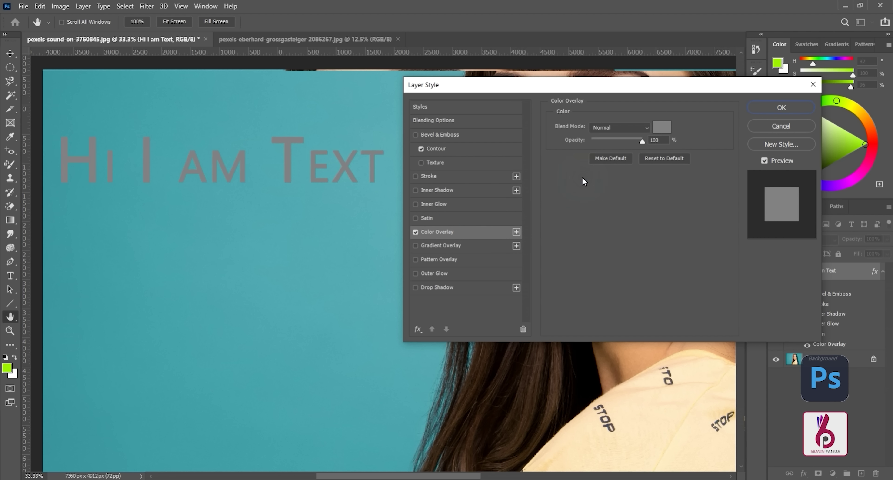
{"action": "left_click", "coordinate": [659, 134]}
{"action": "left_click", "coordinate": [650, 149]}
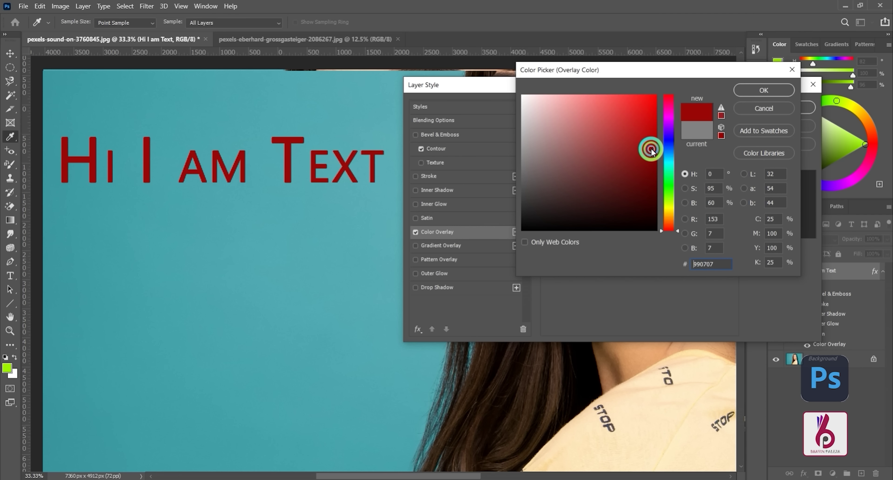
{"action": "left_click", "coordinate": [764, 90]}
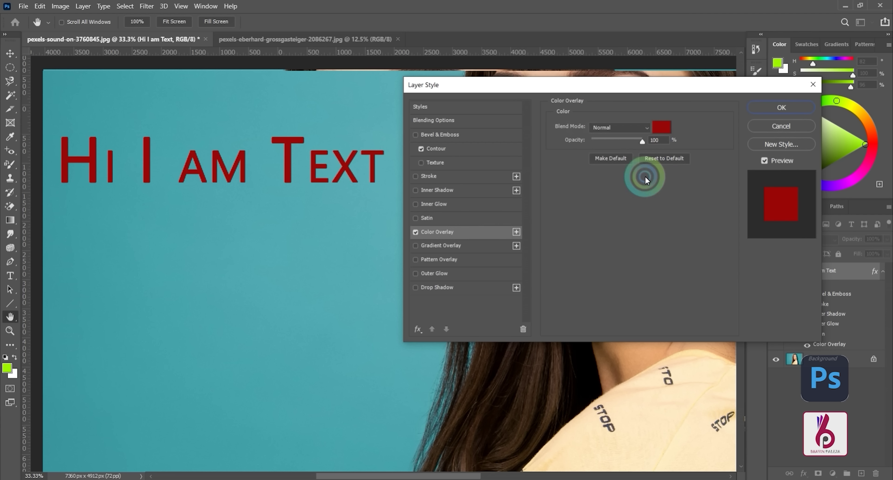
{"action": "left_click_drag", "start_coordinate": [633, 140], "coordinate": [609, 144]}
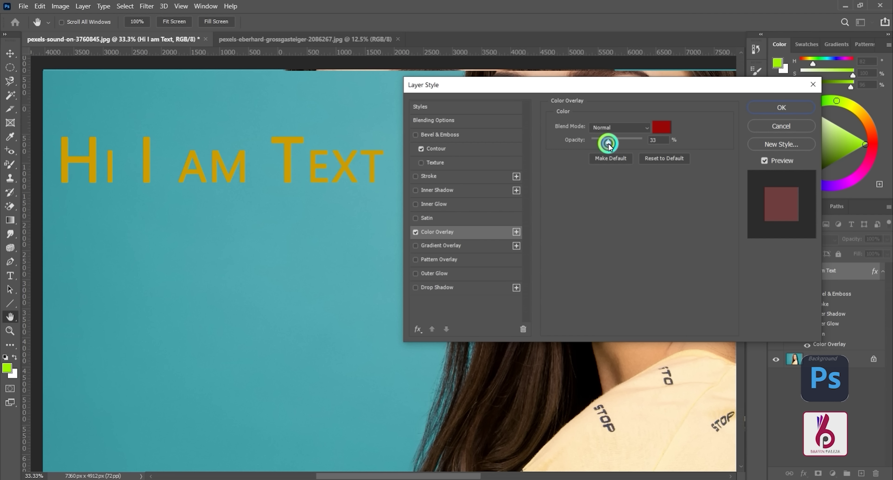
{"action": "left_click", "coordinate": [415, 232]}
Enable a Gradient Overlay on the text and apply the purple-to-pink preset from the Reds group.
{"action": "left_click", "coordinate": [439, 247]}
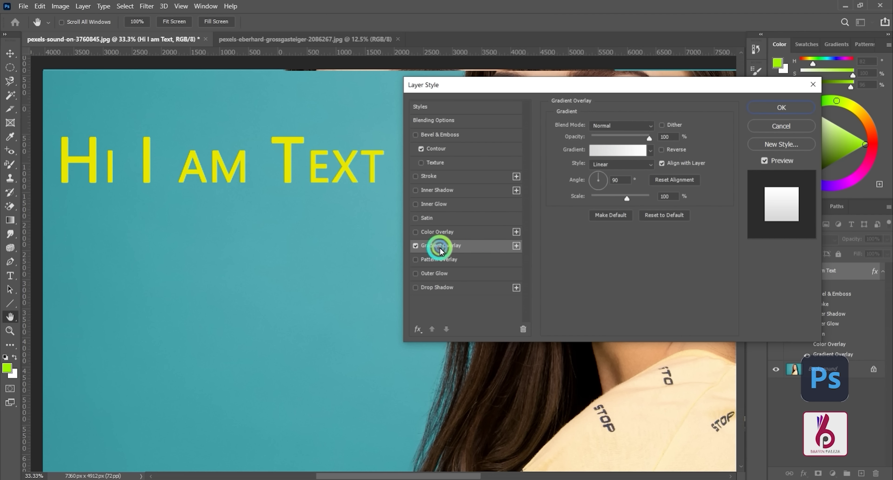
{"action": "left_click", "coordinate": [637, 152]}
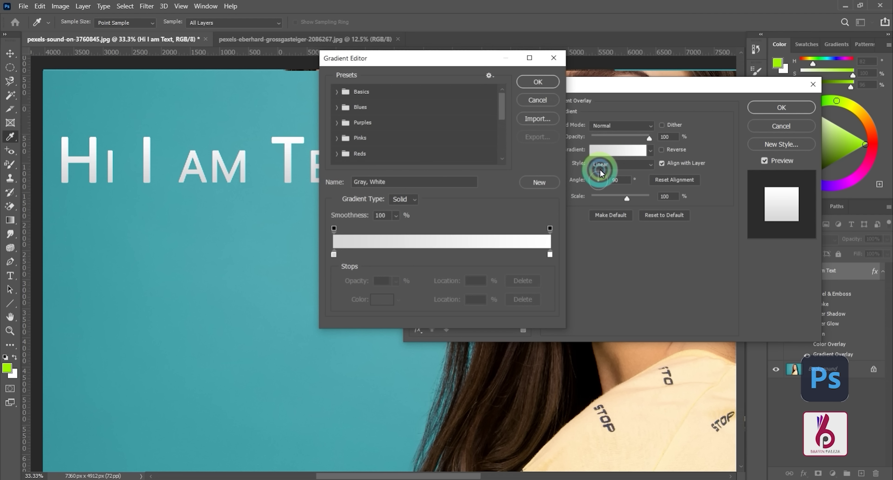
{"action": "left_click", "coordinate": [341, 155]}
{"action": "scroll", "coordinate": [392, 150], "scroll_direction": "down", "scroll_amount": 1}
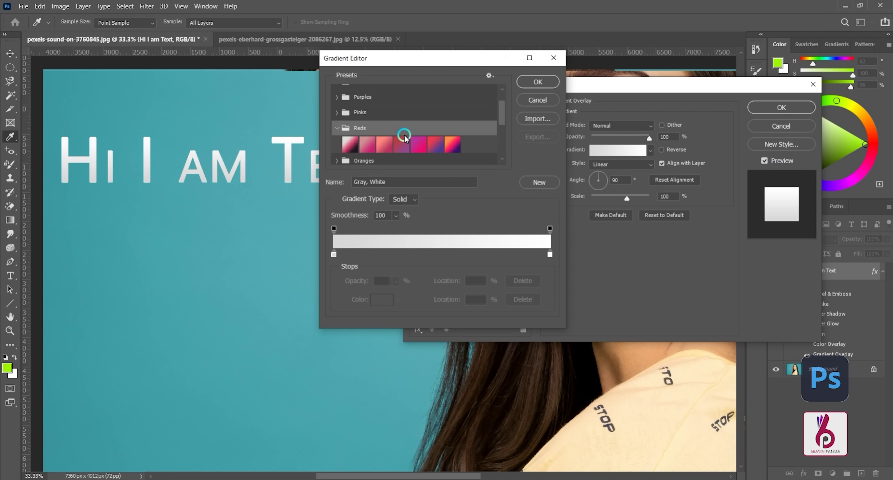
{"action": "left_click", "coordinate": [420, 144]}
{"action": "left_click", "coordinate": [530, 83]}
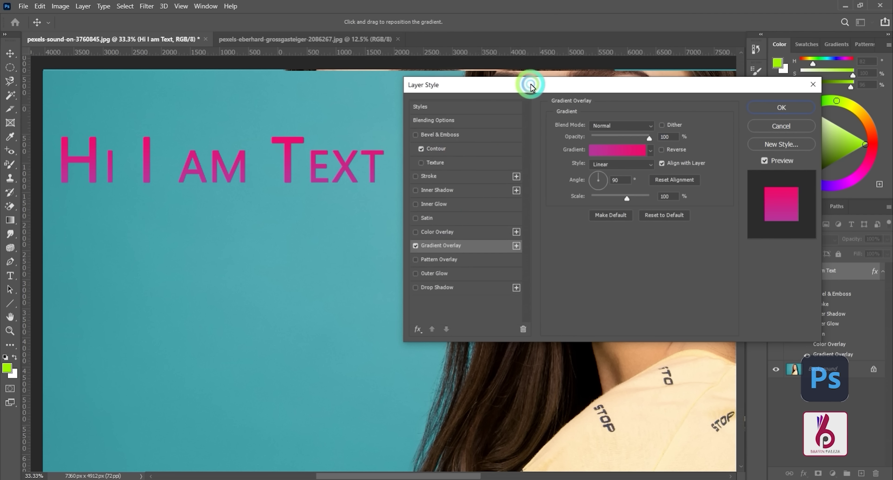
Try the Radial and Angle gradient styles with a 29° angle and reduced scale, and disable the Gradient Overlay.
{"action": "left_click", "coordinate": [605, 165]}
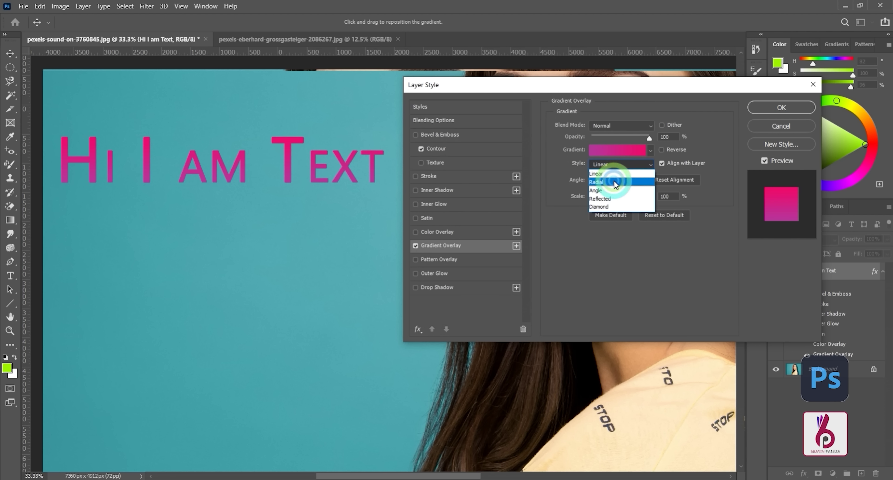
{"action": "left_click", "coordinate": [613, 181]}
{"action": "left_click", "coordinate": [615, 165]}
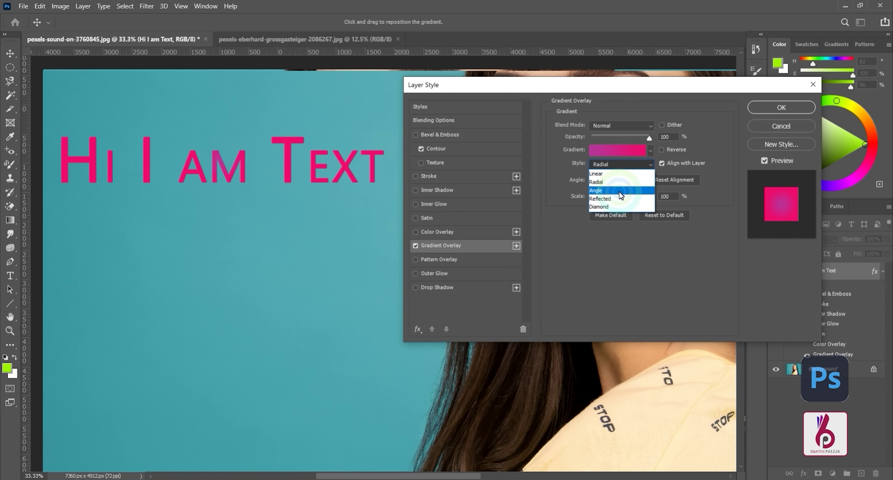
{"action": "left_click", "coordinate": [620, 195]}
{"action": "left_click", "coordinate": [629, 199]}
{"action": "left_click_drag", "start_coordinate": [627, 198], "coordinate": [606, 177]}
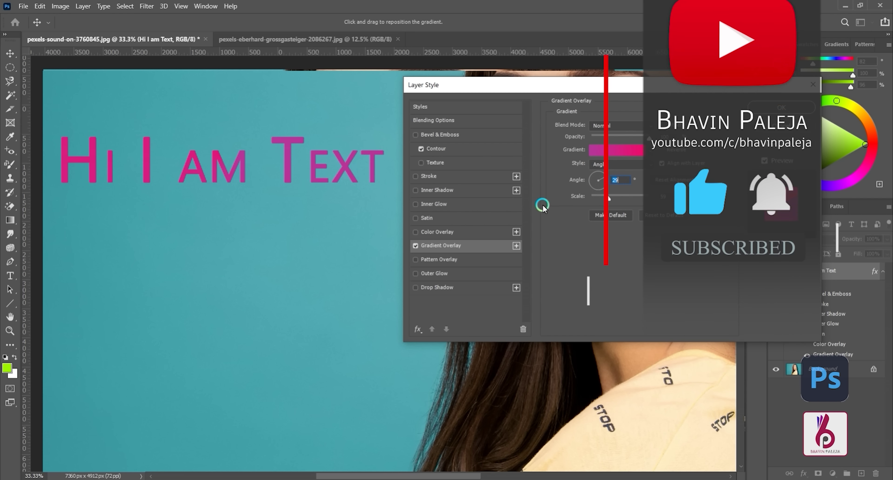
{"action": "left_click", "coordinate": [416, 245]}
Enable a Pattern Overlay on the text and apply the first pattern of the Grass group.
{"action": "left_click", "coordinate": [430, 258]}
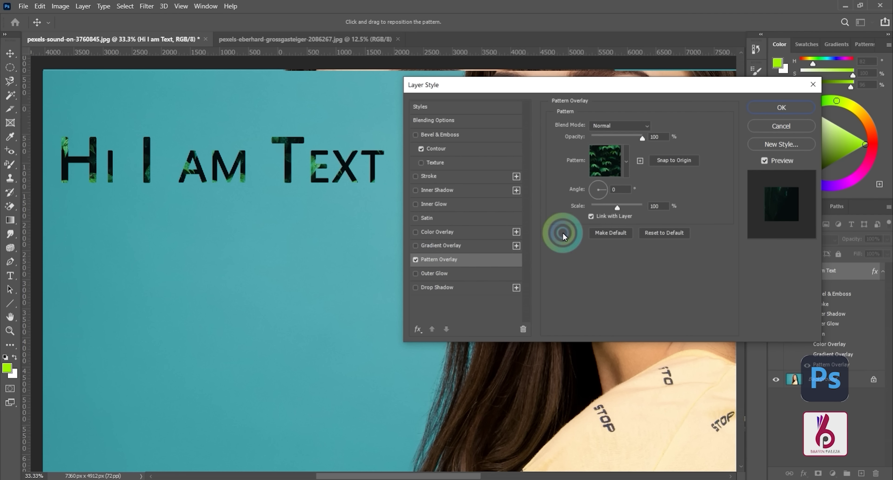
{"action": "left_click", "coordinate": [624, 161]}
{"action": "left_click", "coordinate": [552, 225]}
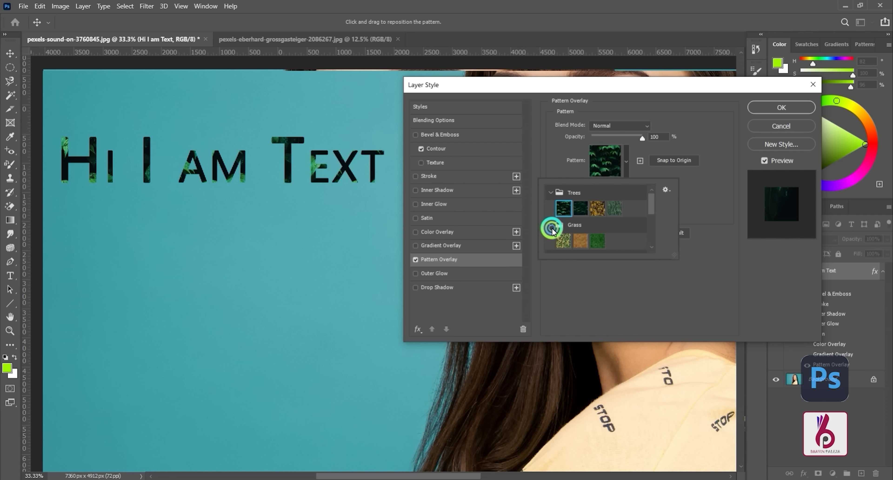
{"action": "left_click", "coordinate": [562, 241]}
{"action": "scroll", "coordinate": [564, 240], "scroll_direction": "down", "scroll_amount": 3}
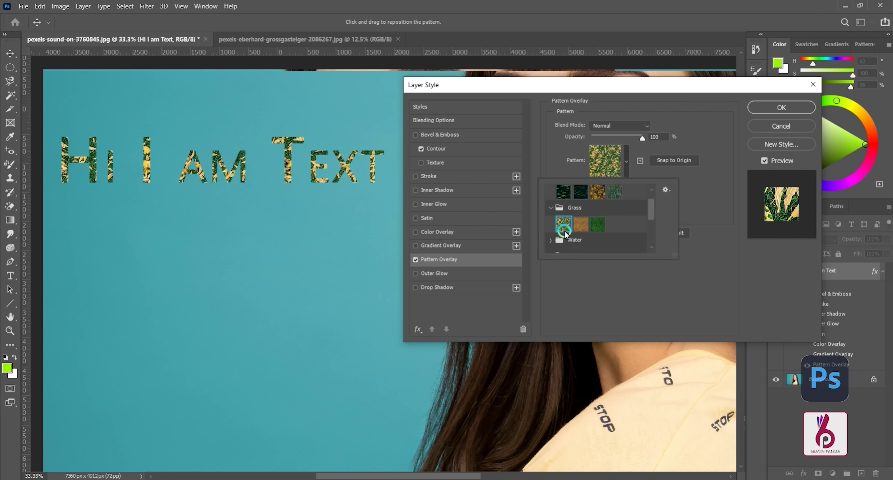
Try the blue Water pattern and the first dark Trees pattern on the text, and disable the Pattern Overlay.
{"action": "left_click", "coordinate": [550, 231]}
{"action": "left_click", "coordinate": [566, 245]}
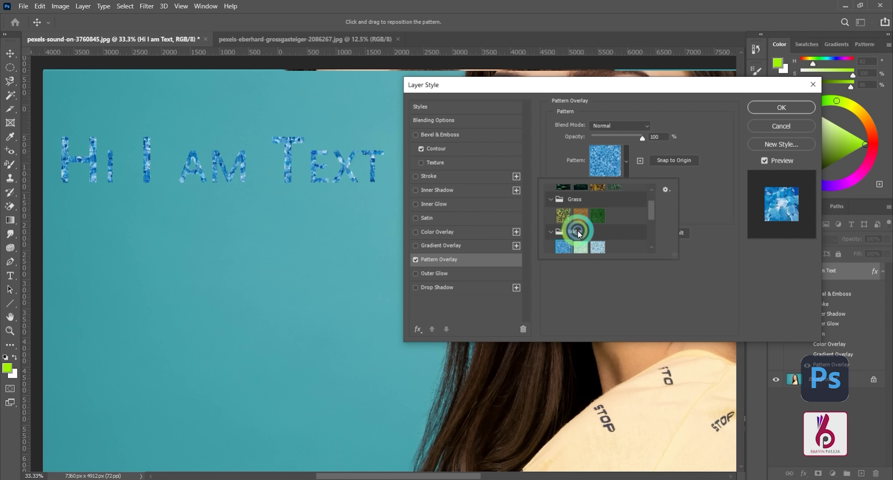
{"action": "scroll", "coordinate": [578, 233], "scroll_direction": "down", "scroll_amount": 3}
{"action": "left_click", "coordinate": [551, 222]}
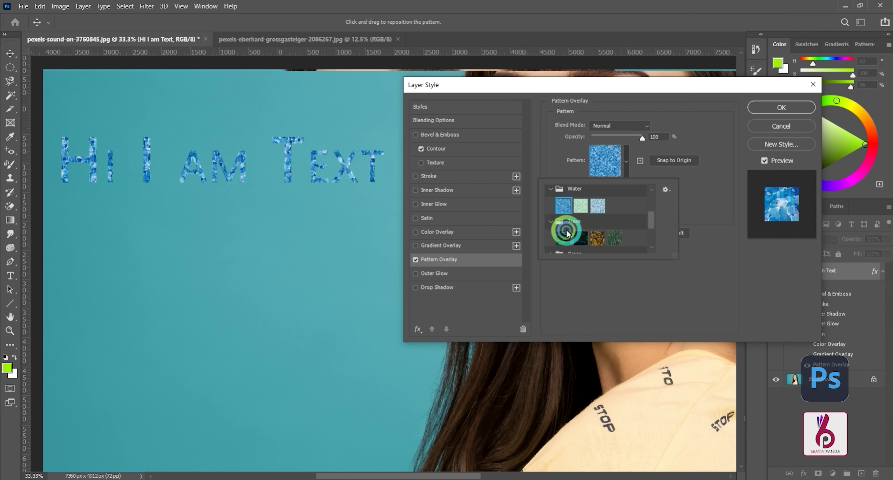
{"action": "left_click", "coordinate": [563, 238]}
{"action": "left_click", "coordinate": [702, 215]}
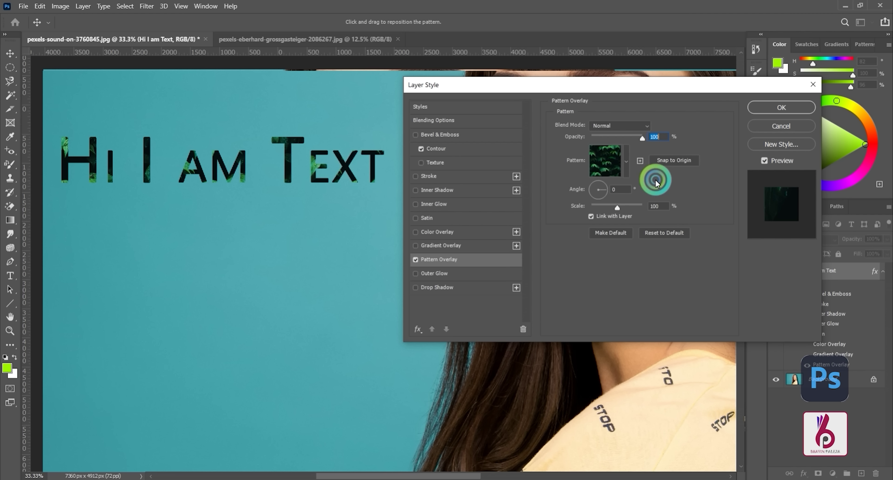
{"action": "left_click", "coordinate": [415, 260]}
Try an Outer Glow around the text with 20% spread and 32 px size, and disable the effect.
{"action": "left_click", "coordinate": [429, 275]}
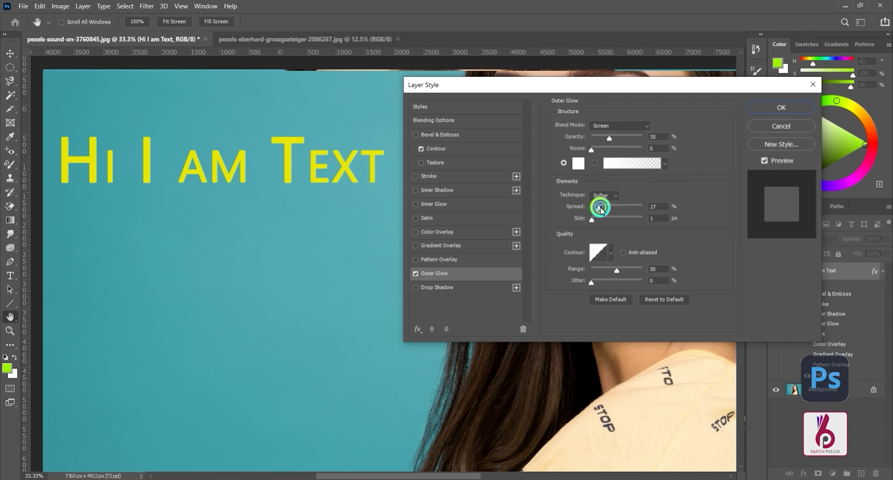
{"action": "left_click_drag", "start_coordinate": [593, 219], "coordinate": [601, 219]}
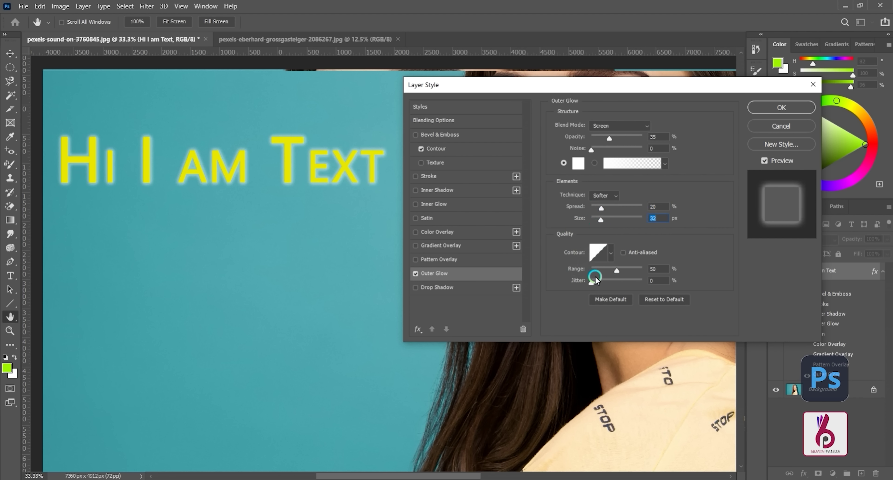
{"action": "left_click", "coordinate": [421, 274]}
Try a Drop Shadow at 141° with 31 px distance, 41% spread and 43 px size, disable it, and discard the layer style changes.
{"action": "left_click", "coordinate": [437, 287]}
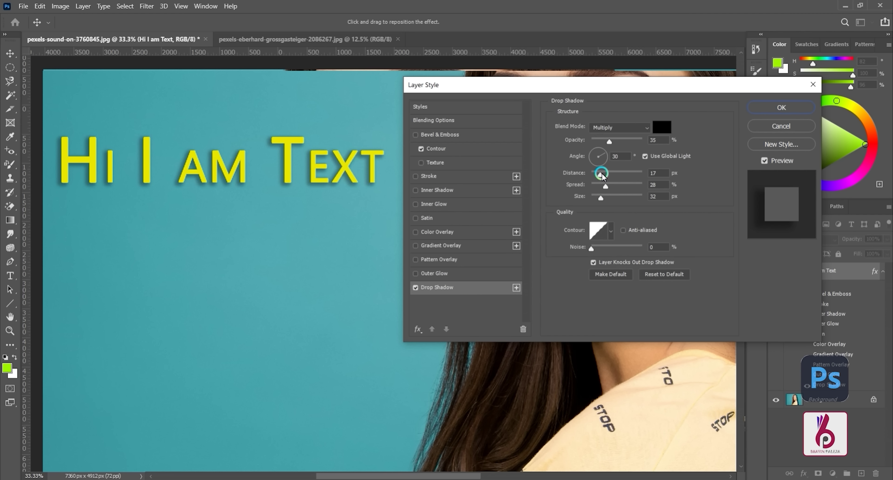
{"action": "left_click_drag", "start_coordinate": [601, 175], "coordinate": [608, 175]}
{"action": "left_click", "coordinate": [593, 155]}
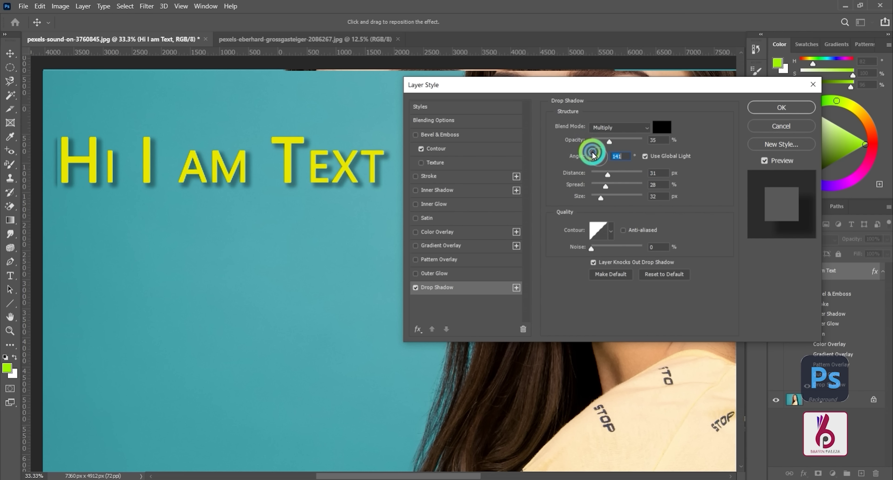
{"action": "left_click", "coordinate": [601, 205]}
{"action": "left_click_drag", "start_coordinate": [600, 198], "coordinate": [610, 185]}
{"action": "left_click", "coordinate": [612, 185]}
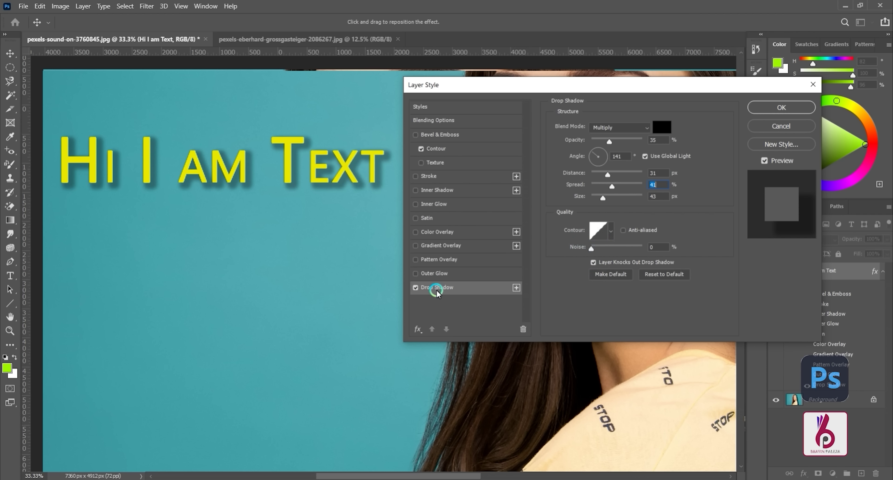
{"action": "left_click", "coordinate": [415, 288]}
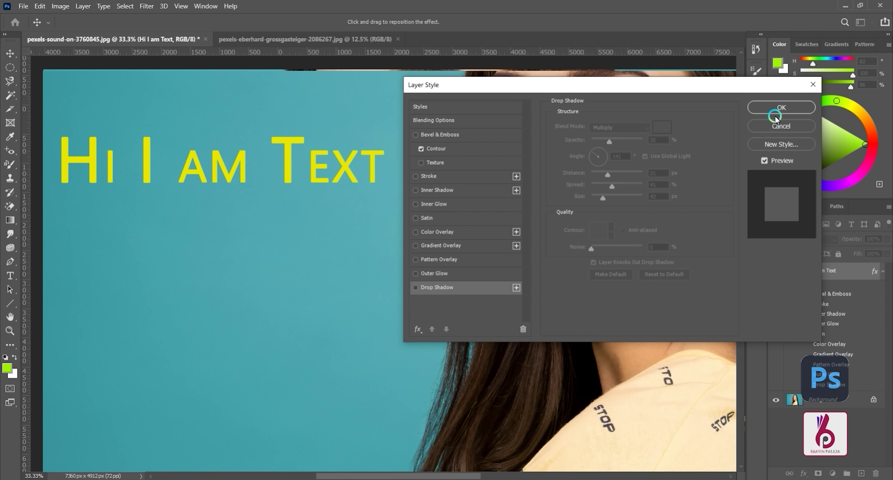
{"action": "left_click", "coordinate": [778, 125]}
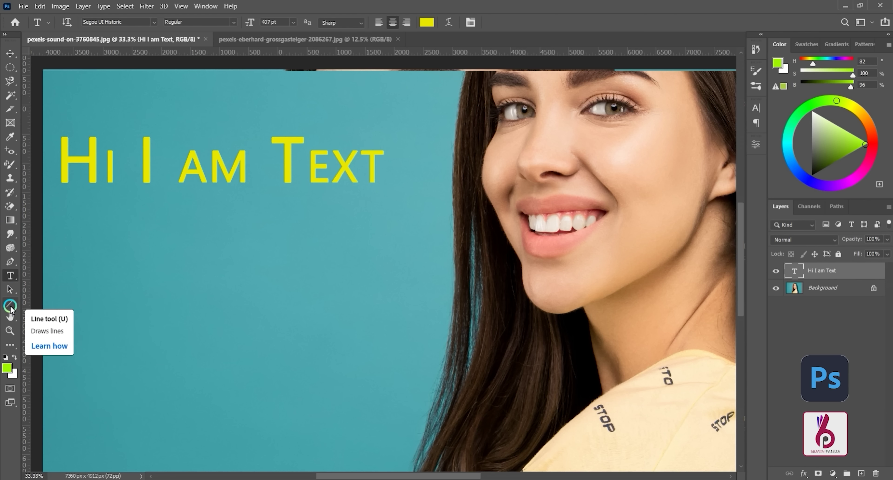
Try a green rectangle with fully rounded corners below the text, about 754 by 220 px, and delete it.
{"action": "left_click_drag", "start_coordinate": [11, 310], "coordinate": [52, 301]}
{"action": "left_click_drag", "start_coordinate": [148, 232], "coordinate": [265, 275]}
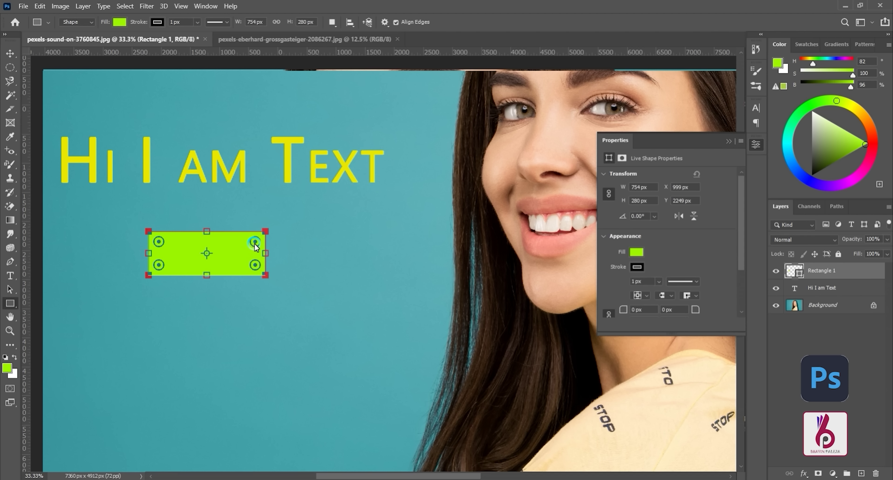
{"action": "left_click_drag", "start_coordinate": [254, 243], "coordinate": [243, 251]}
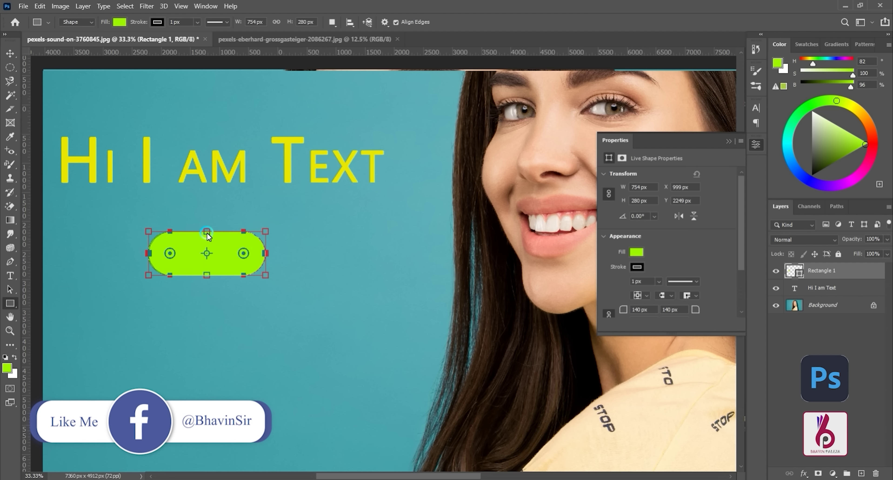
{"action": "left_click_drag", "start_coordinate": [207, 235], "coordinate": [208, 244]}
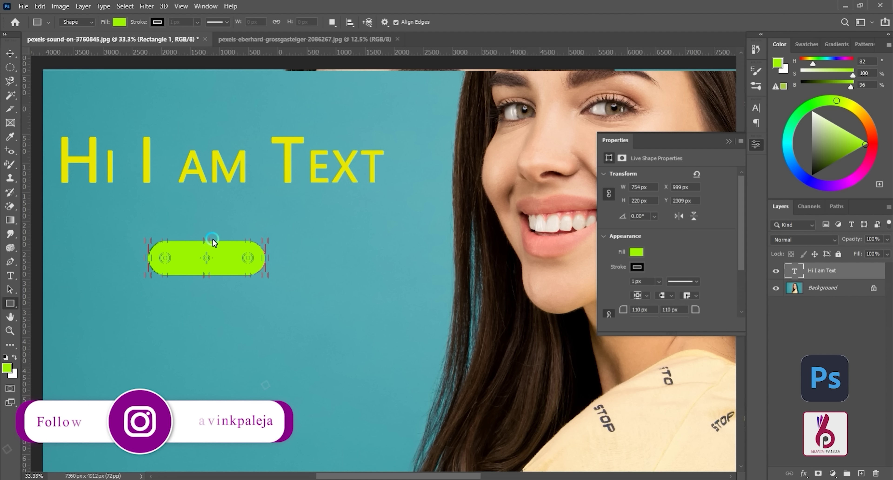
{"action": "key", "text": "Delete"}
Try a green ellipse of about 522 by 421 px below the text, and undo it.
{"action": "left_click_drag", "start_coordinate": [10, 303], "coordinate": [39, 323]}
{"action": "left_click_drag", "start_coordinate": [132, 253], "coordinate": [212, 318]}
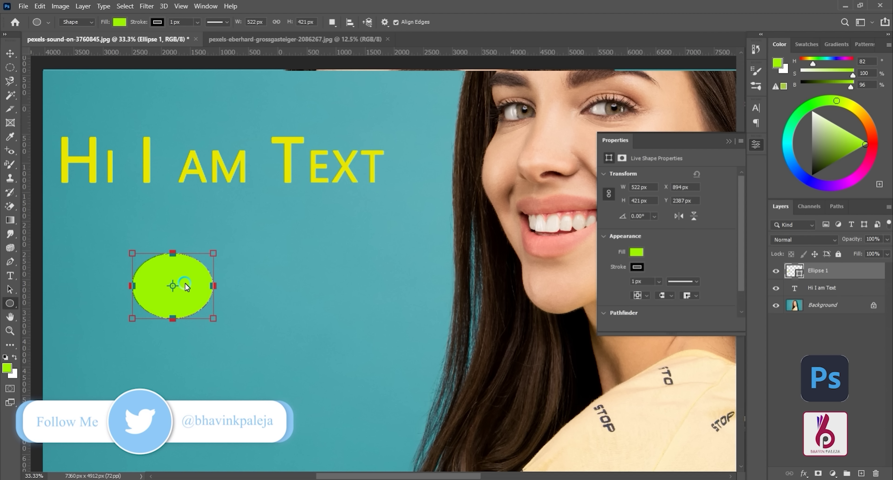
{"action": "key", "text": "ctrl+z"}
Try a green triangle drawn about 459 by 563 px below the text, round its corners to 83 px, and delete it.
{"action": "right_click", "coordinate": [10, 303]}
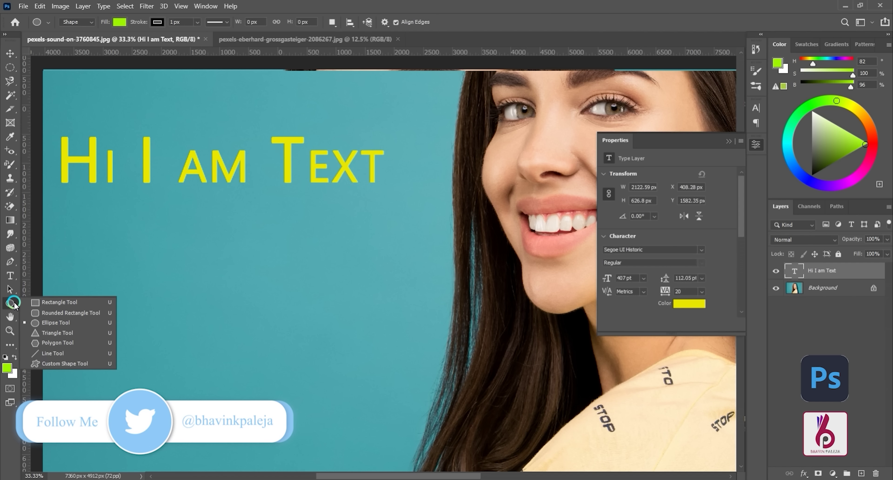
{"action": "left_click", "coordinate": [52, 335]}
{"action": "left_click_drag", "start_coordinate": [152, 262], "coordinate": [223, 349]}
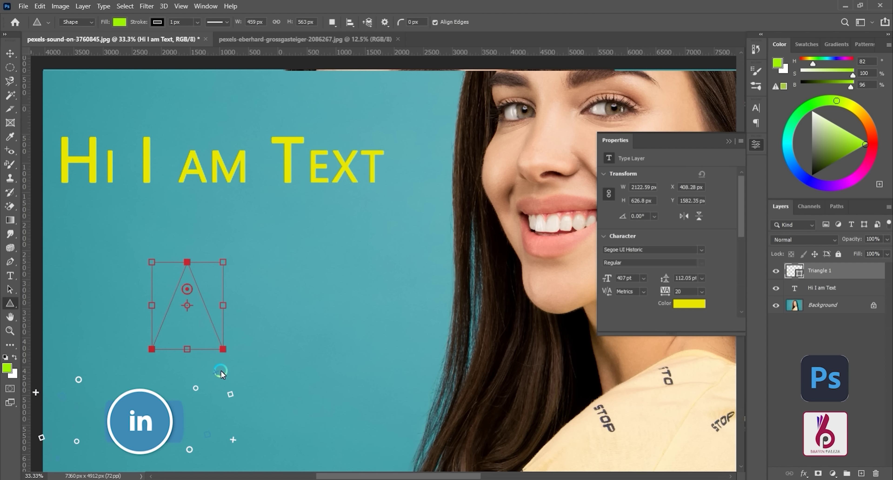
{"action": "left_click_drag", "start_coordinate": [187, 289], "coordinate": [188, 297]}
{"action": "key", "text": "Delete"}
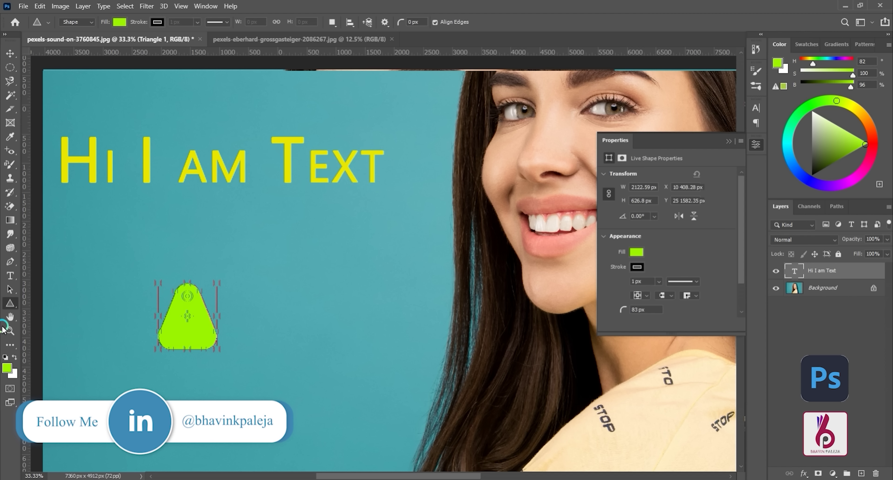
Try a green five-sided polygon of about 524 by 542 px below the text, change it to four rounded corners, and delete it.
{"action": "right_click", "coordinate": [10, 303]}
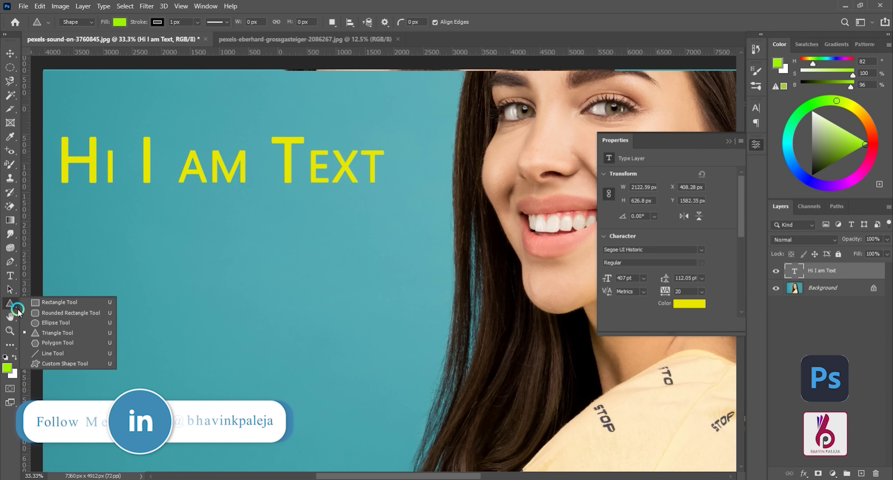
{"action": "left_click", "coordinate": [46, 347]}
{"action": "left_click_drag", "start_coordinate": [170, 263], "coordinate": [247, 341]}
{"action": "left_click_drag", "start_coordinate": [205, 270], "coordinate": [205, 277]}
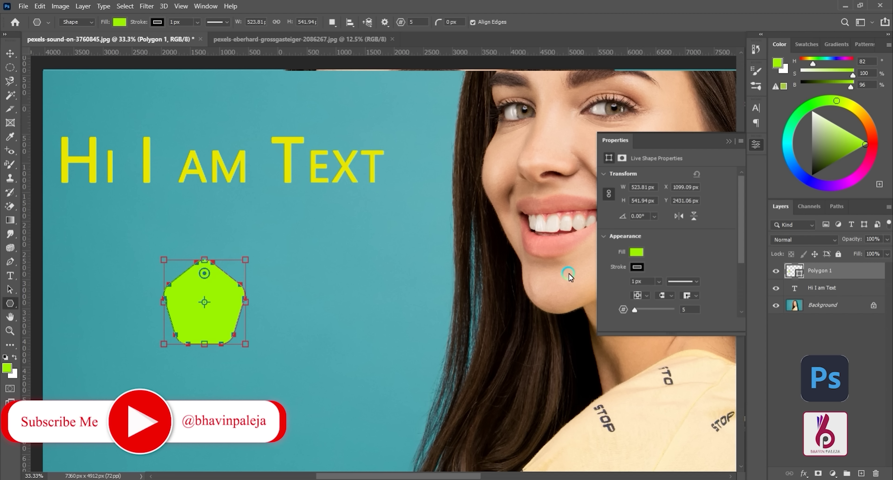
{"action": "mouse_move", "coordinate": [634, 309]}
{"action": "left_mouse_down"}
{"action": "mouse_move", "coordinate": [650, 311]}
{"action": "mouse_move", "coordinate": [637, 309]}
{"action": "left_mouse_up"}
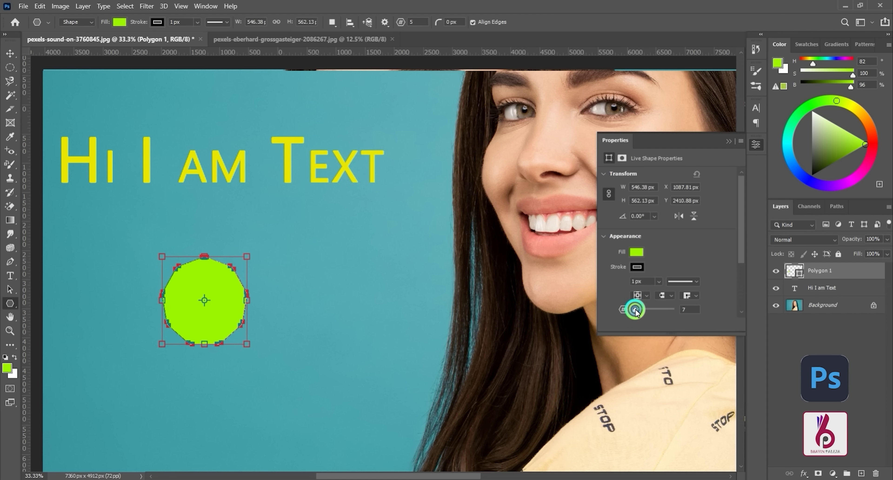
{"action": "left_click_drag", "start_coordinate": [634, 310], "coordinate": [634, 309]}
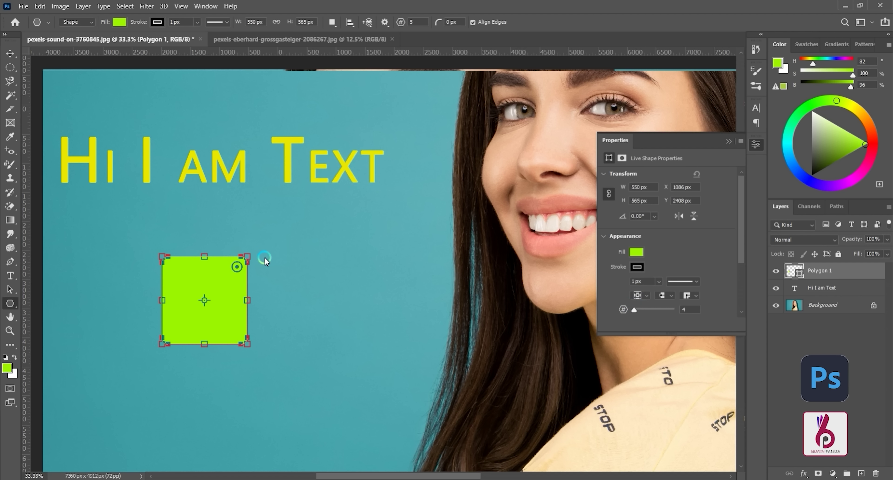
{"action": "left_click_drag", "start_coordinate": [238, 269], "coordinate": [225, 298]}
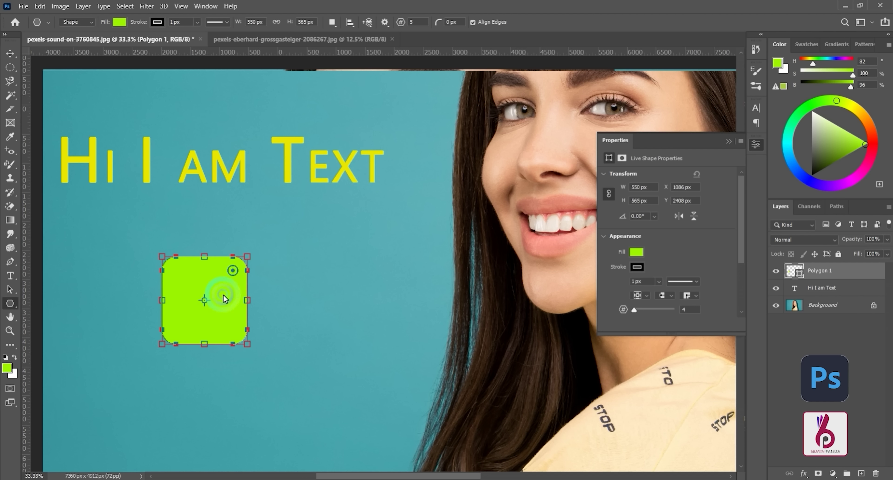
{"action": "key", "text": "Delete"}
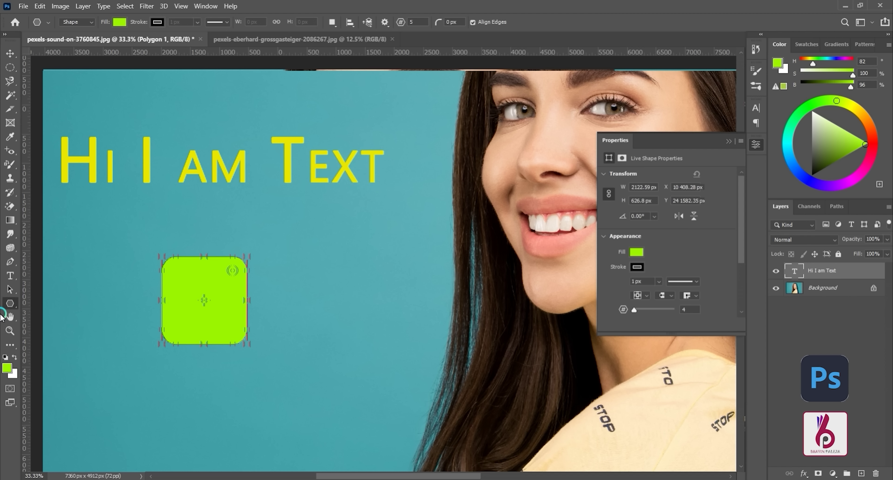
Try a nearly horizontal line about 1305 px long below the text with a 16.61 px pink stroke, and delete it.
{"action": "right_click", "coordinate": [10, 303]}
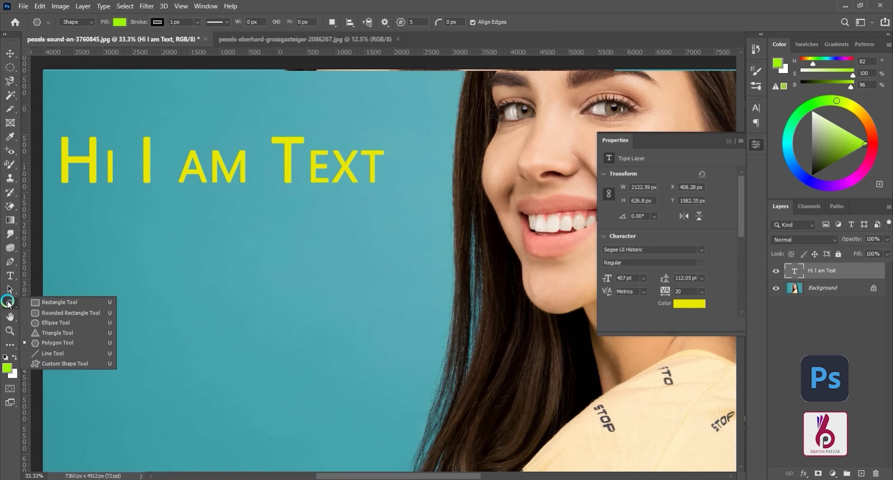
{"action": "left_click", "coordinate": [38, 353]}
{"action": "left_click_drag", "start_coordinate": [116, 265], "coordinate": [317, 264]}
{"action": "left_click", "coordinate": [201, 99]}
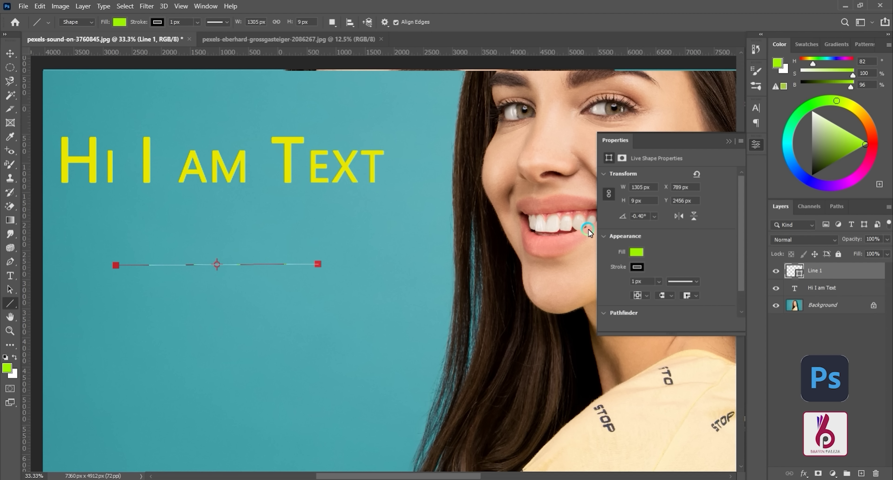
{"action": "left_click", "coordinate": [655, 281]}
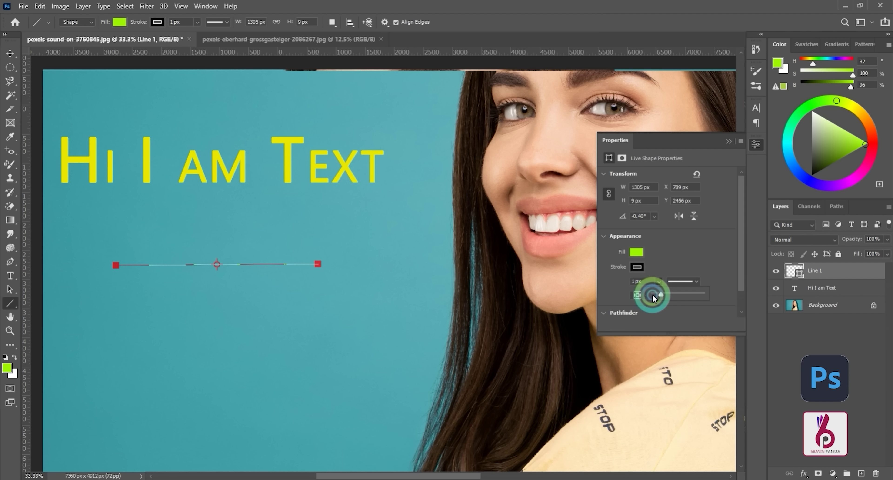
{"action": "left_click", "coordinate": [665, 294]}
{"action": "left_click_drag", "start_coordinate": [665, 294], "coordinate": [675, 294]}
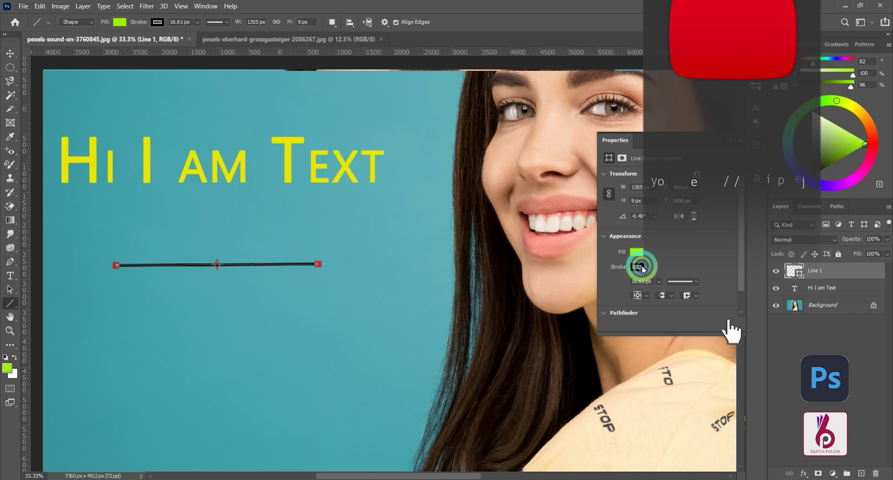
{"action": "left_click", "coordinate": [638, 255]}
{"action": "left_click", "coordinate": [648, 323]}
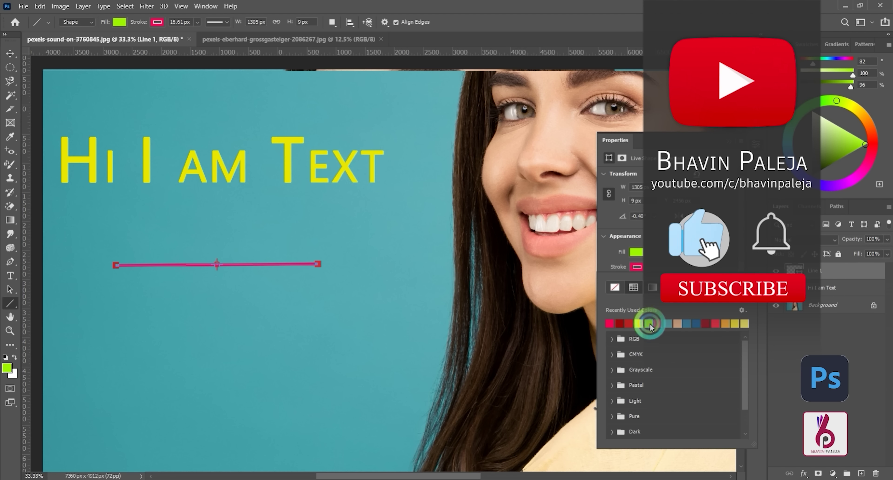
{"action": "left_click", "coordinate": [684, 251]}
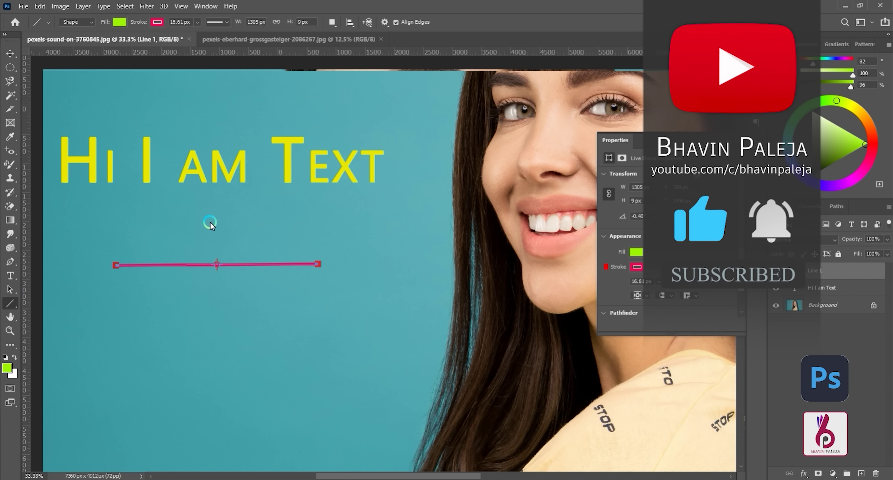
{"action": "key", "text": "Delete"}
Try a green custom tree shape from the Leaf Trees set, about 806 by 932 px, below the text, and delete it.
{"action": "right_click", "coordinate": [10, 303]}
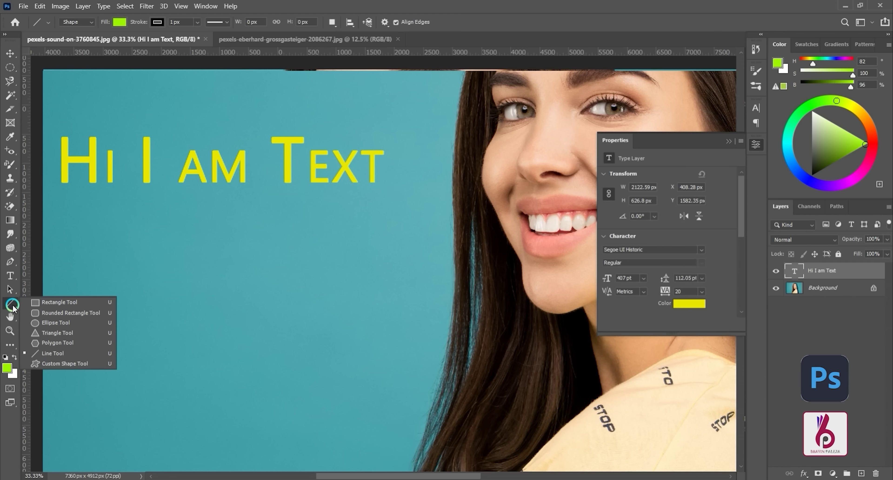
{"action": "left_click", "coordinate": [55, 363]}
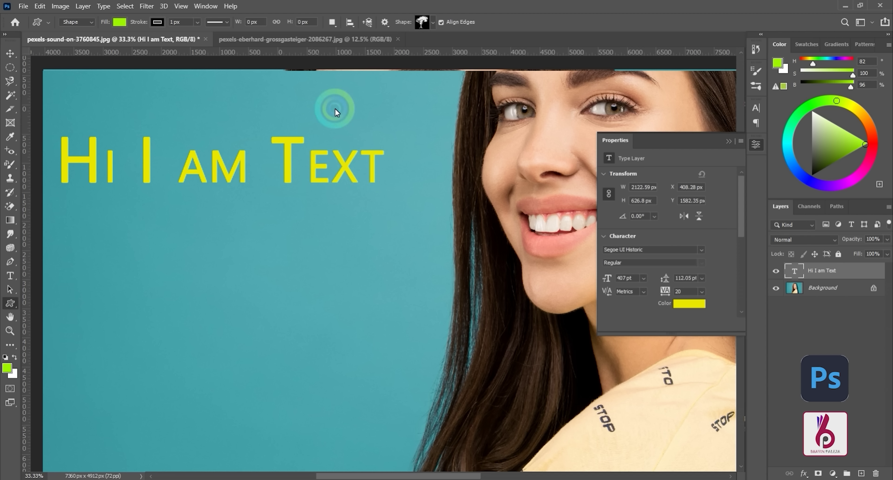
{"action": "left_click", "coordinate": [430, 21]}
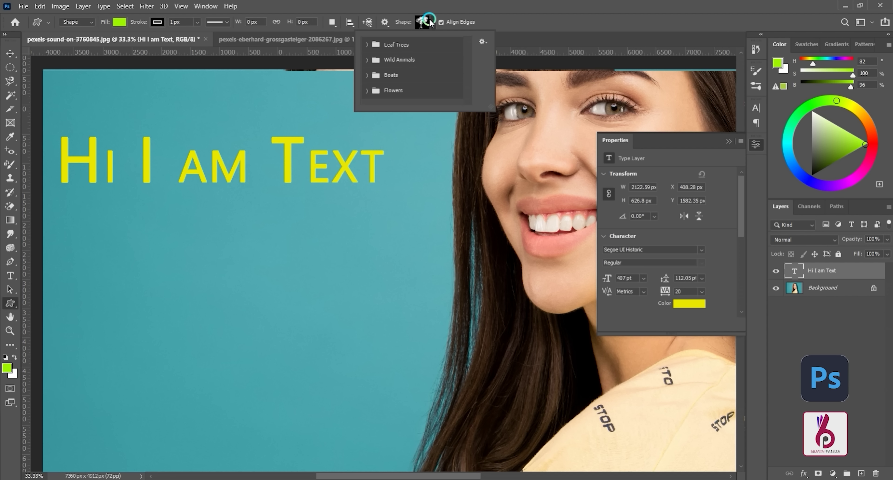
{"action": "left_click", "coordinate": [367, 45]}
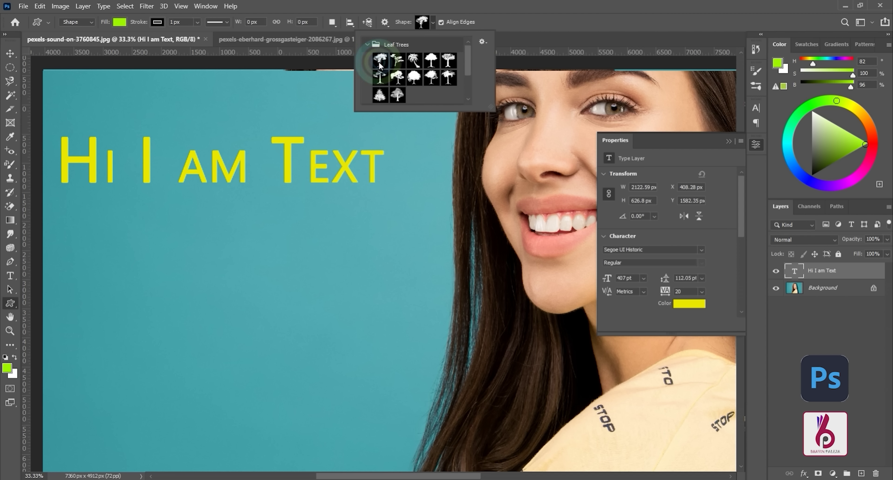
{"action": "left_click_drag", "start_coordinate": [208, 238], "coordinate": [332, 382]}
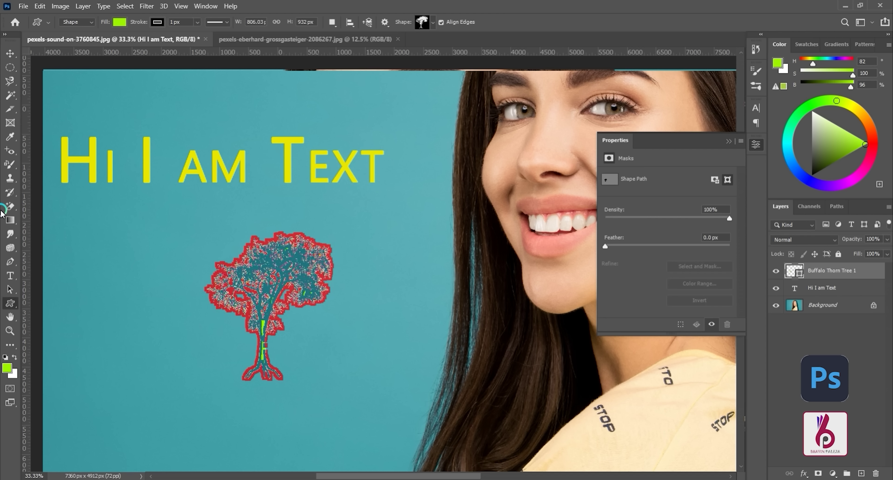
{"action": "left_click", "coordinate": [5, 56]}
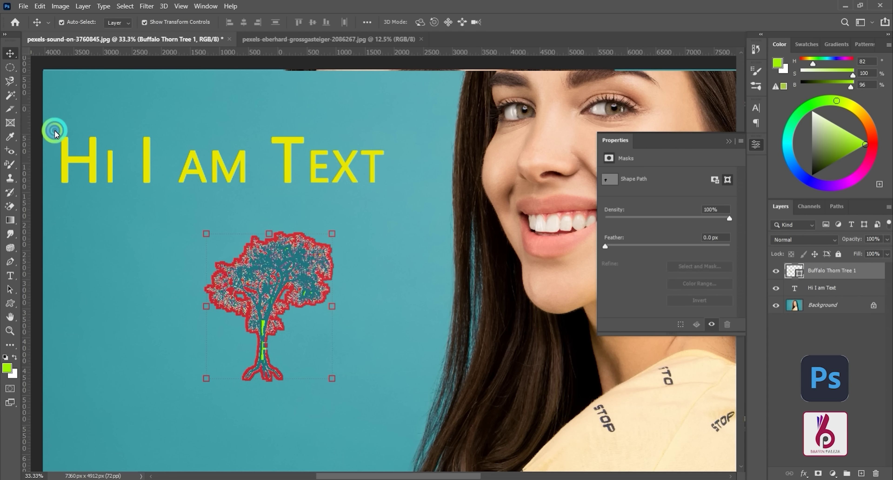
{"action": "left_click", "coordinate": [146, 279]}
{"action": "left_click", "coordinate": [260, 280]}
{"action": "key", "text": "Delete"}
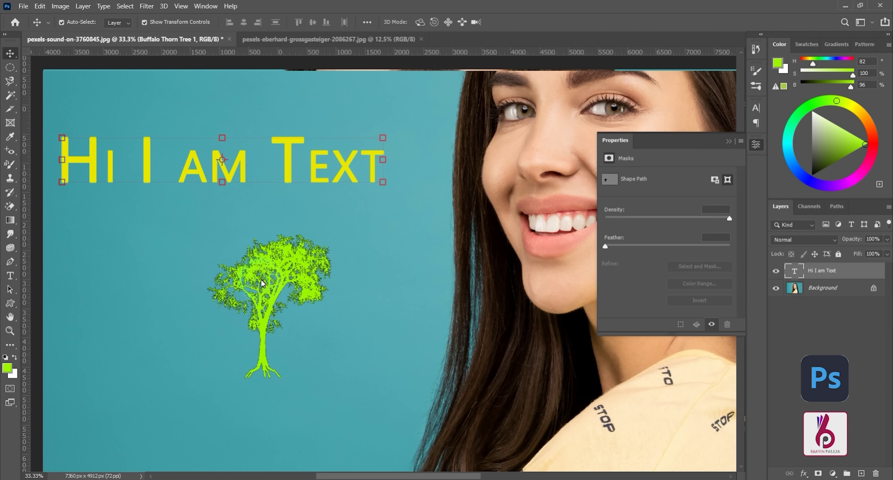
Zoom in on the text to 66.67% and back out to 12.5% to view the whole portrait image.
{"action": "left_click", "coordinate": [10, 330]}
{"action": "left_click", "coordinate": [280, 256]}
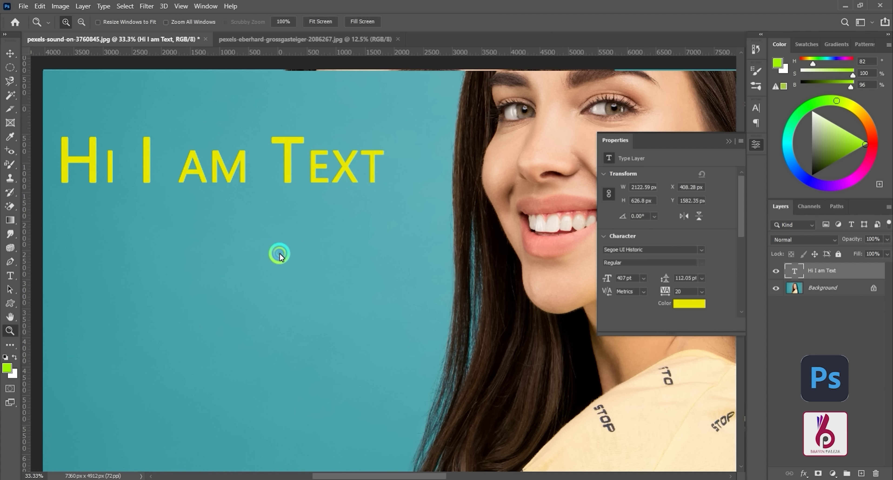
{"action": "left_click", "coordinate": [115, 116]}
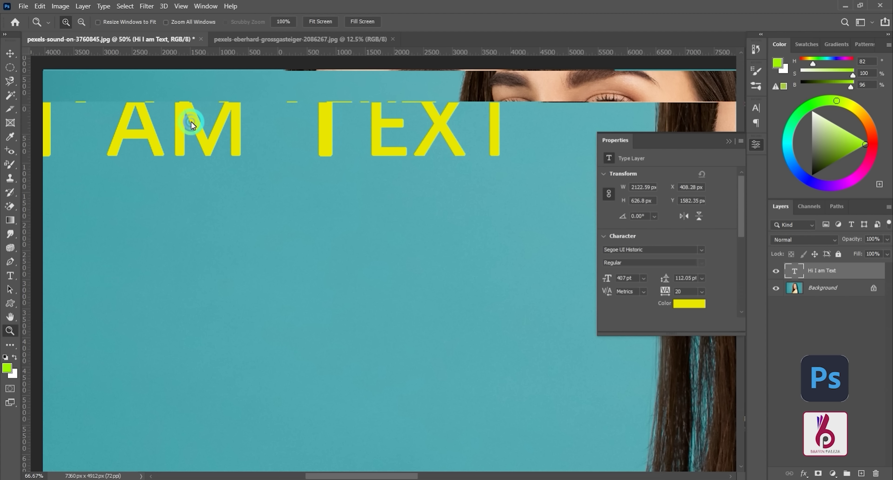
{"action": "left_click", "coordinate": [80, 22]}
{"action": "left_click", "coordinate": [203, 170]}
{"action": "left_click", "coordinate": [222, 169]}
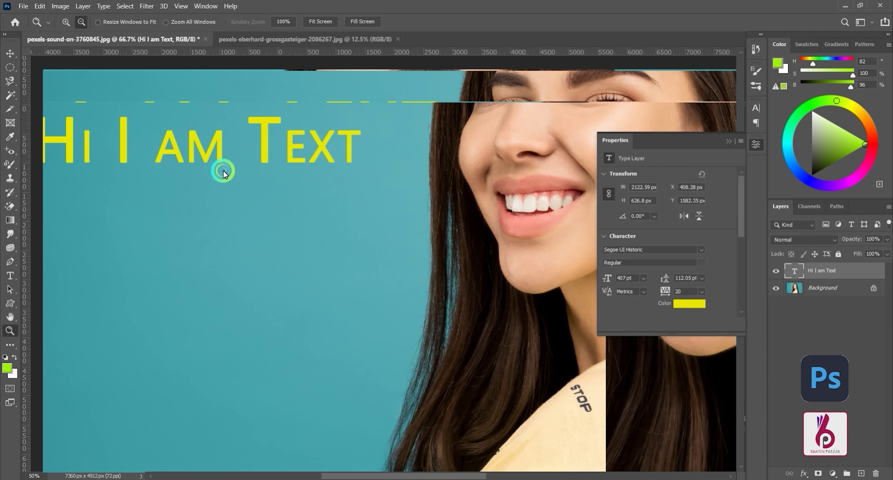
{"action": "left_click", "coordinate": [243, 175]}
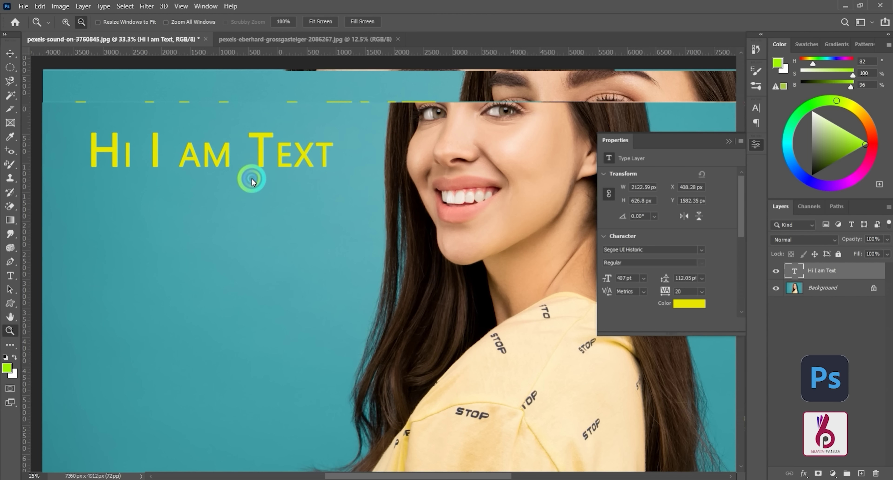
{"action": "left_click", "coordinate": [247, 40]}
{"action": "left_click", "coordinate": [168, 38]}
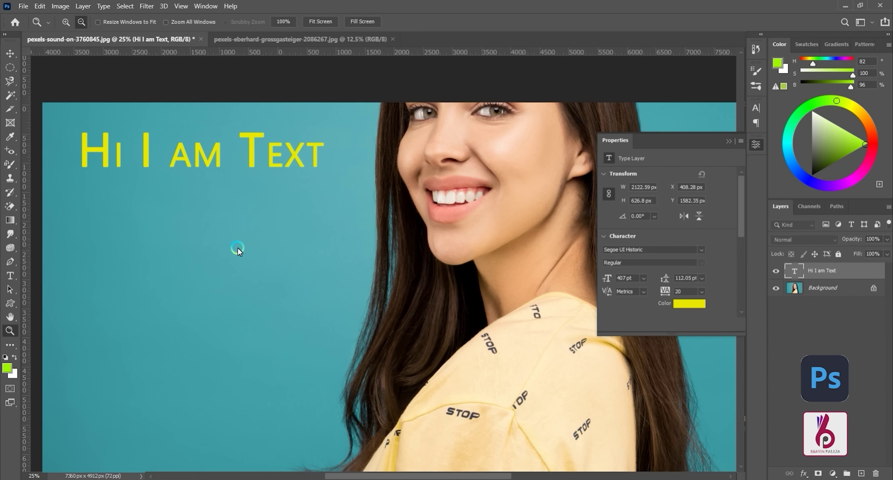
{"action": "left_click", "coordinate": [244, 247]}
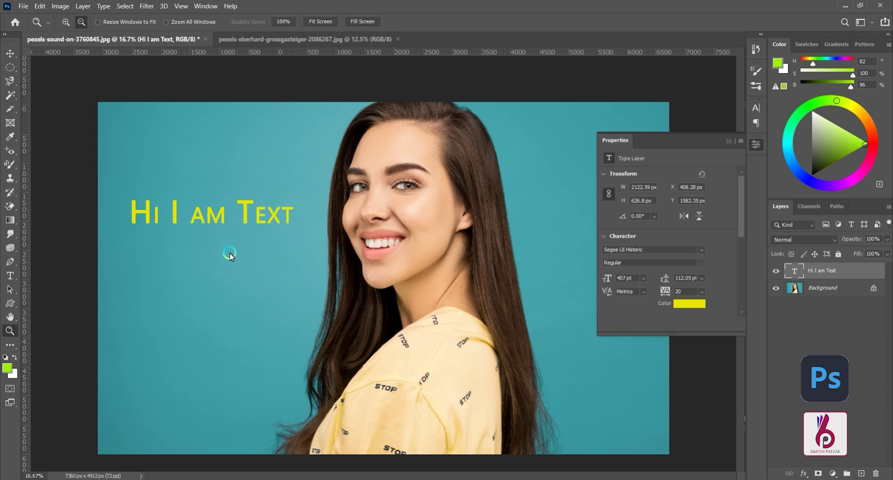
{"action": "left_click", "coordinate": [275, 246]}
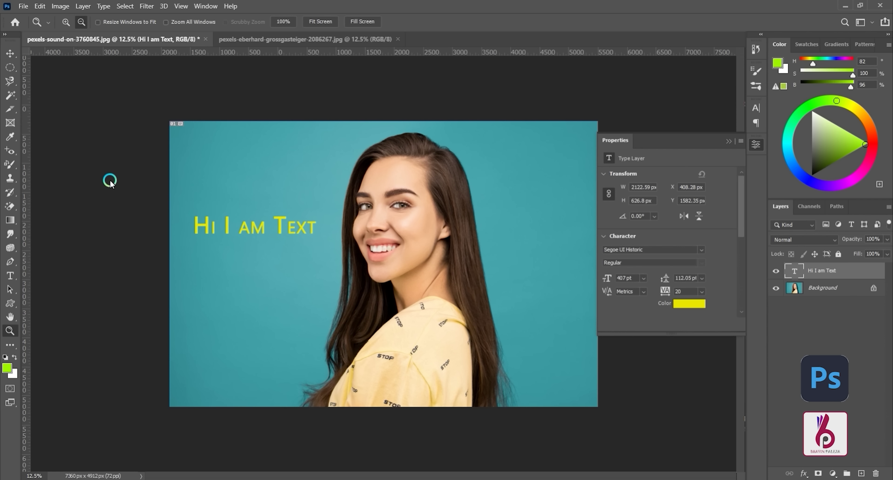
Delete the yellow "Hi I am Text" layer from the portrait image.
{"action": "left_click", "coordinate": [8, 54]}
{"action": "left_click", "coordinate": [260, 266]}
{"action": "key", "text": "Delete"}
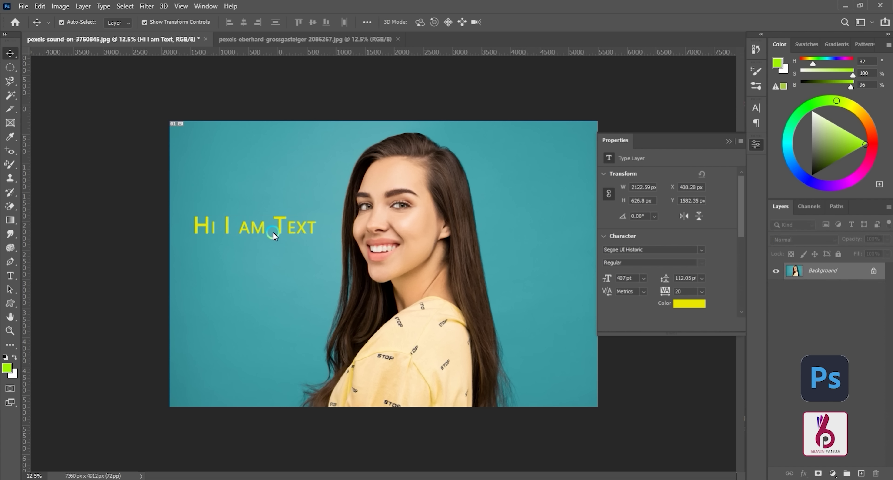
Unlock the portrait's Background layer and apply Remove Background to isolate the woman.
{"action": "left_click", "coordinate": [429, 251]}
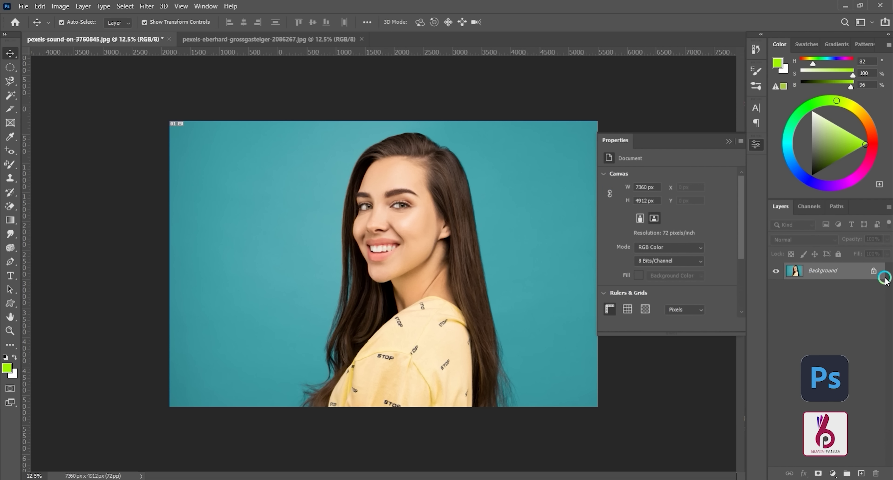
{"action": "left_click", "coordinate": [874, 271]}
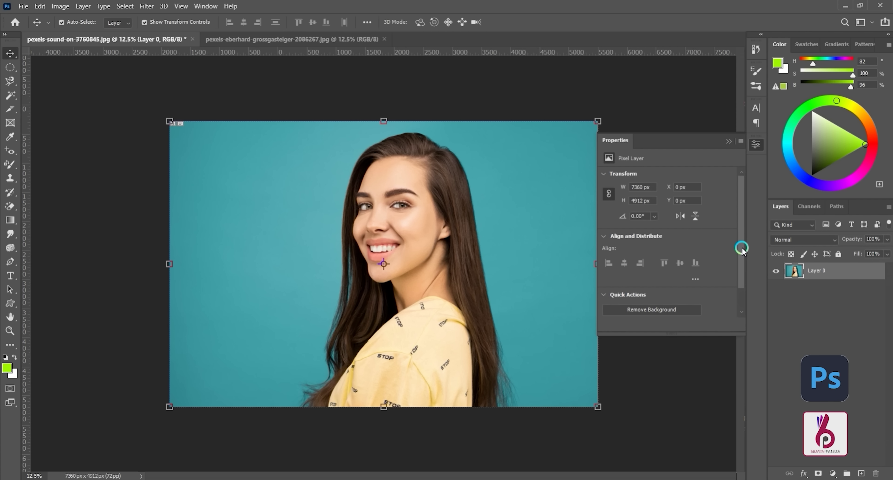
{"action": "left_click_drag", "start_coordinate": [741, 247], "coordinate": [740, 278]}
{"action": "left_click", "coordinate": [646, 286]}
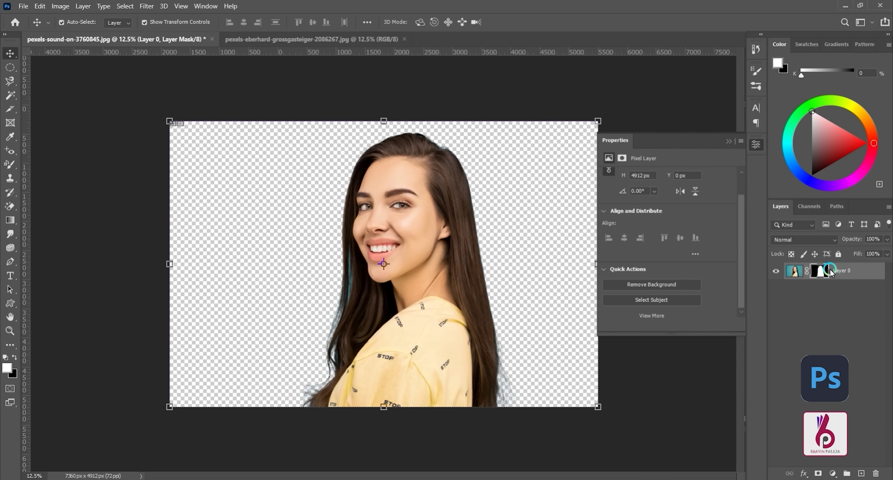
Open Select and Mask for the portrait's layer mask and brush along the outer hair edges with a 600 px Refine Edge Brush.
{"action": "right_click", "coordinate": [823, 268]}
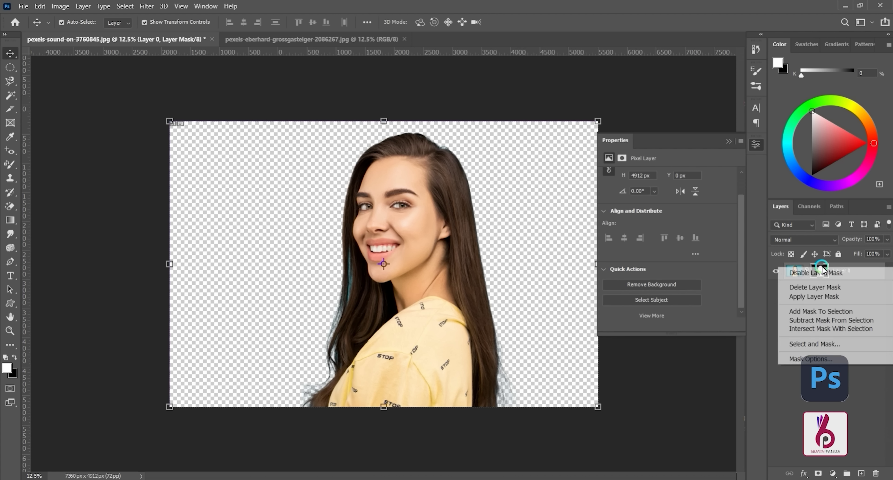
{"action": "left_click", "coordinate": [820, 344]}
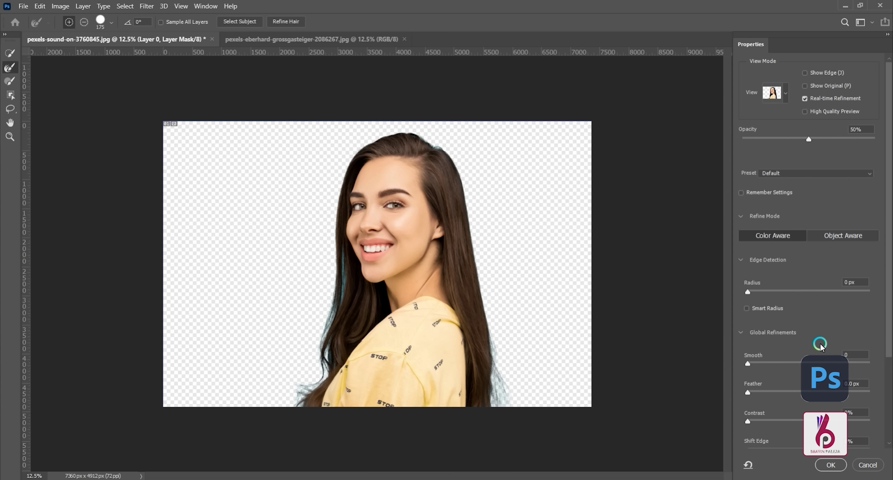
{"action": "left_click", "coordinate": [10, 68]}
{"action": "left_click", "coordinate": [108, 24]}
{"action": "left_click_drag", "start_coordinate": [123, 53], "coordinate": [128, 53]}
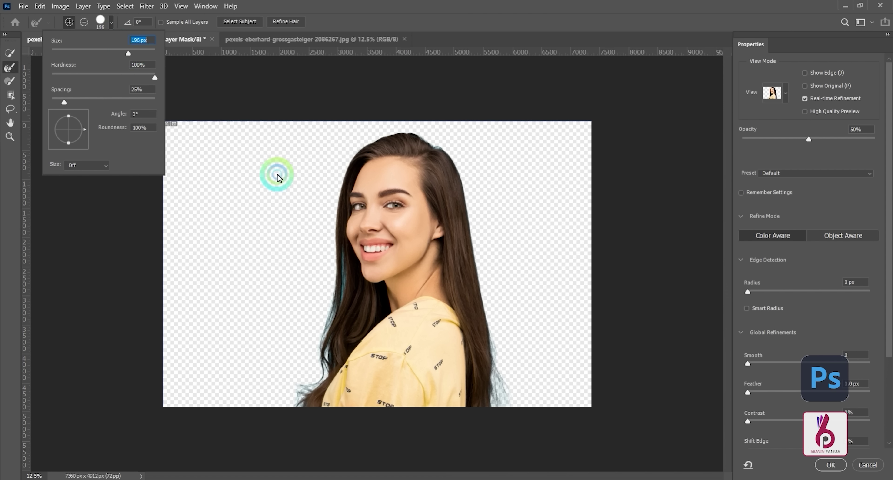
{"action": "left_click", "coordinate": [323, 182]}
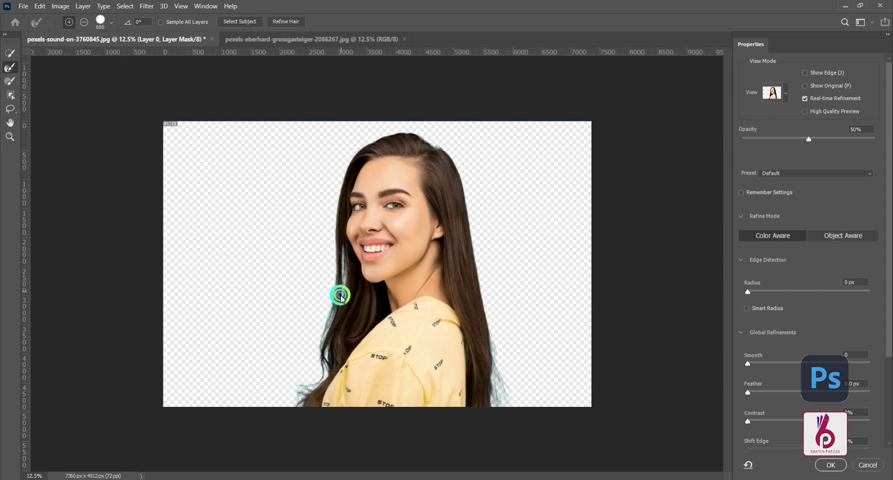
{"action": "left_click_drag", "start_coordinate": [332, 320], "coordinate": [300, 392]}
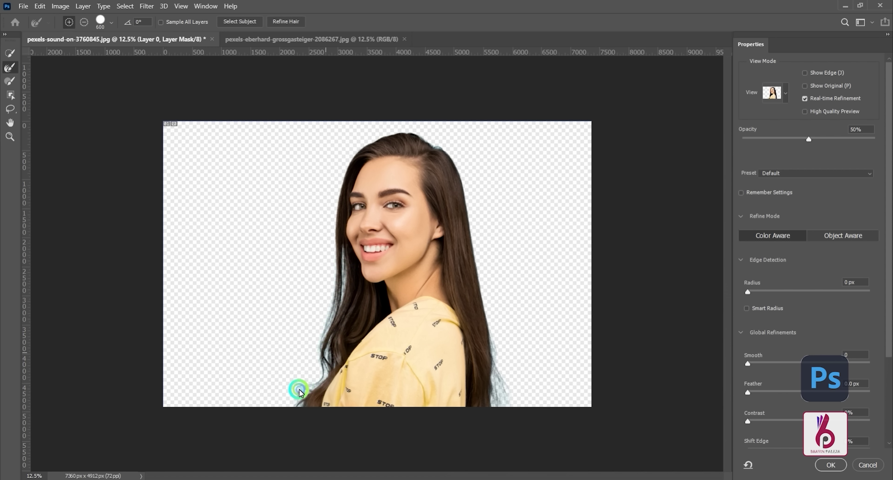
{"action": "left_click_drag", "start_coordinate": [326, 359], "coordinate": [334, 231]}
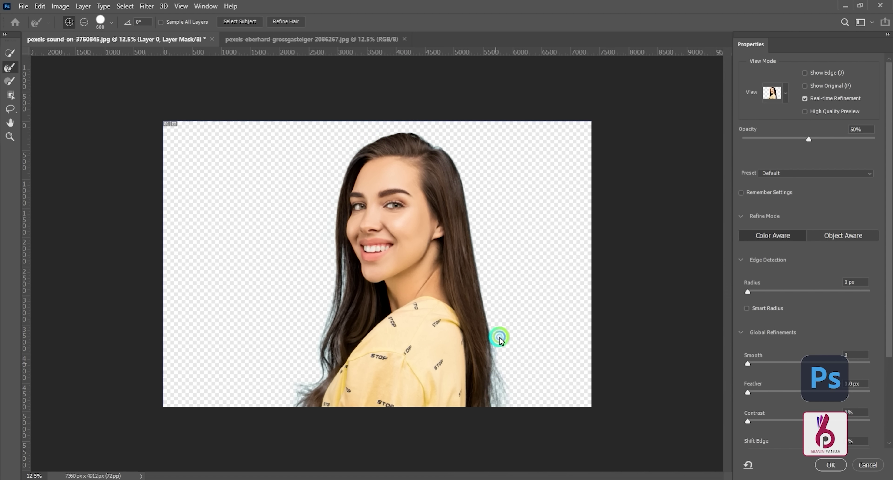
{"action": "left_click", "coordinate": [506, 253]}
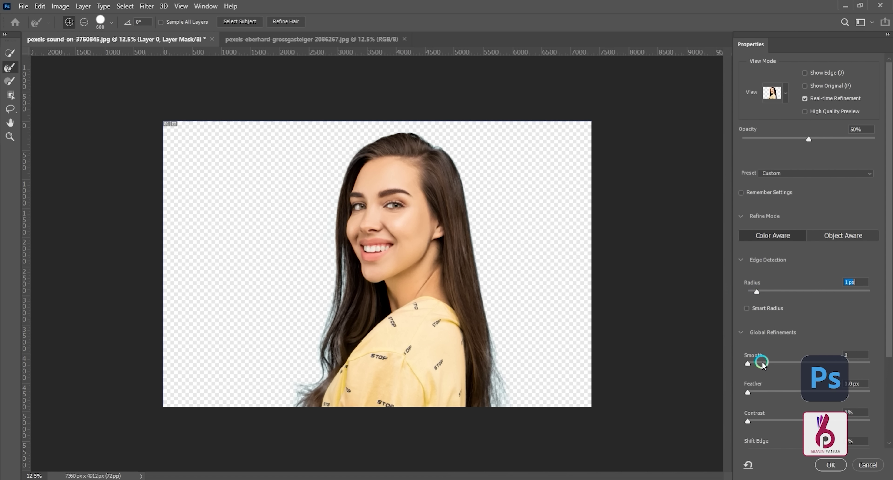
Set the mask refinements to Radius 1 px, Smooth 12, Feather 1.8 px and Contrast 15%.
{"action": "left_click", "coordinate": [760, 392]}
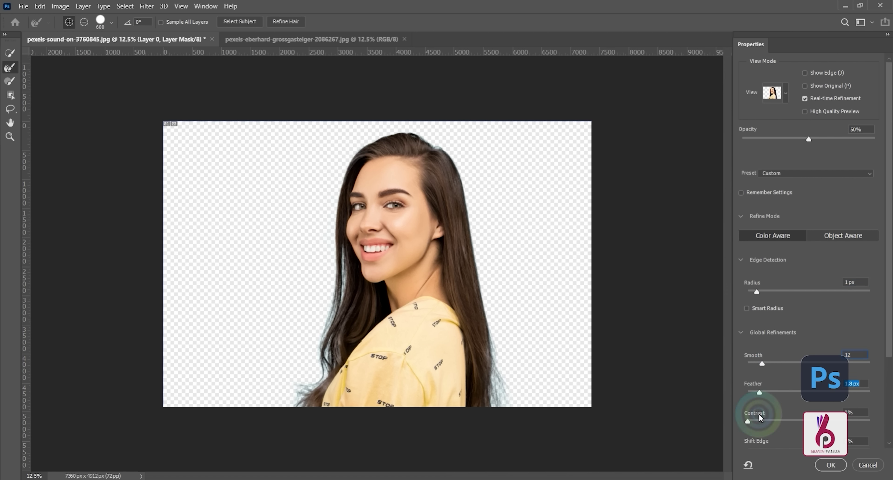
{"action": "left_click", "coordinate": [771, 420]}
{"action": "left_click", "coordinate": [767, 420]}
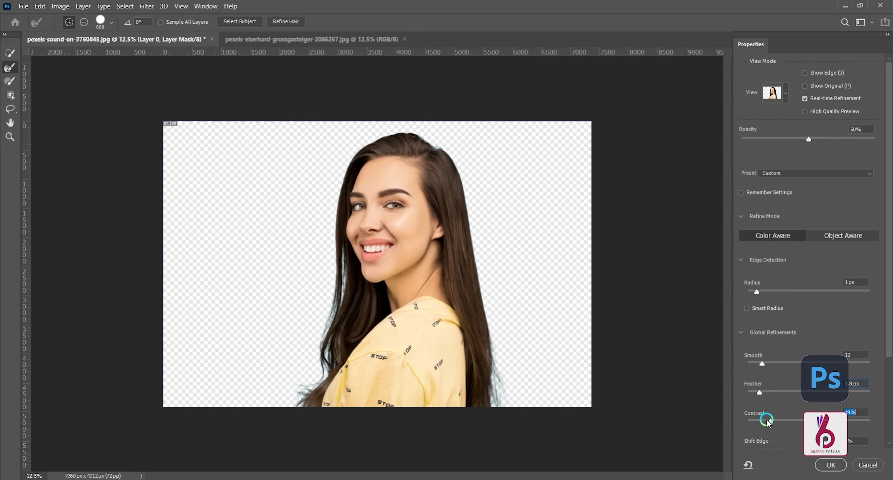
{"action": "left_click", "coordinate": [803, 420]}
{"action": "left_click_drag", "start_coordinate": [890, 341], "coordinate": [891, 419]}
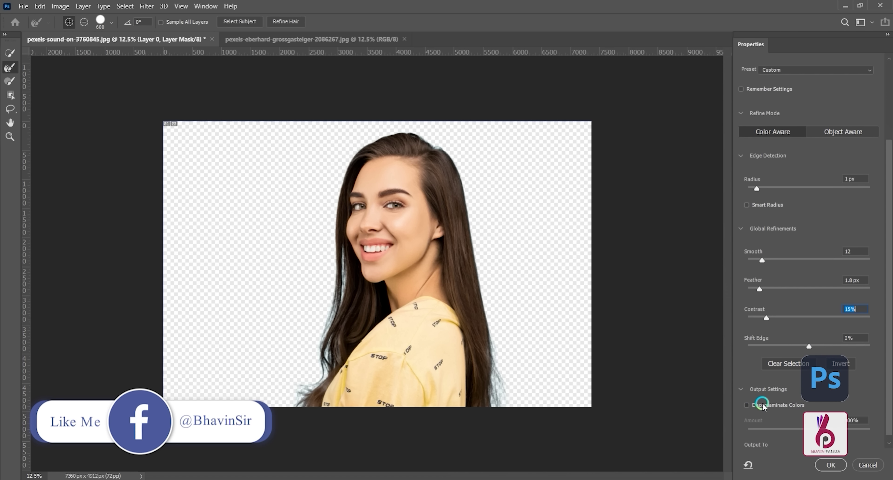
Enable Decontaminate Colors, lower its amount slightly and apply the Select and Mask refinement.
{"action": "left_click", "coordinate": [747, 405]}
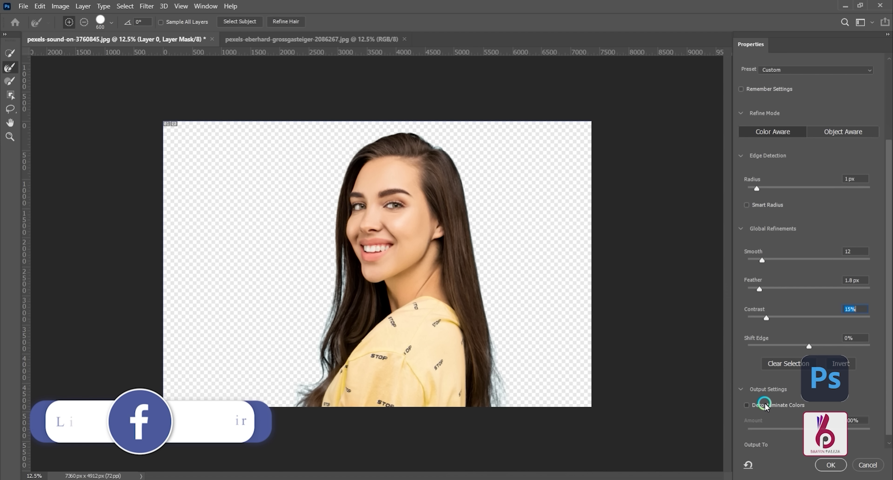
{"action": "left_click", "coordinate": [861, 430]}
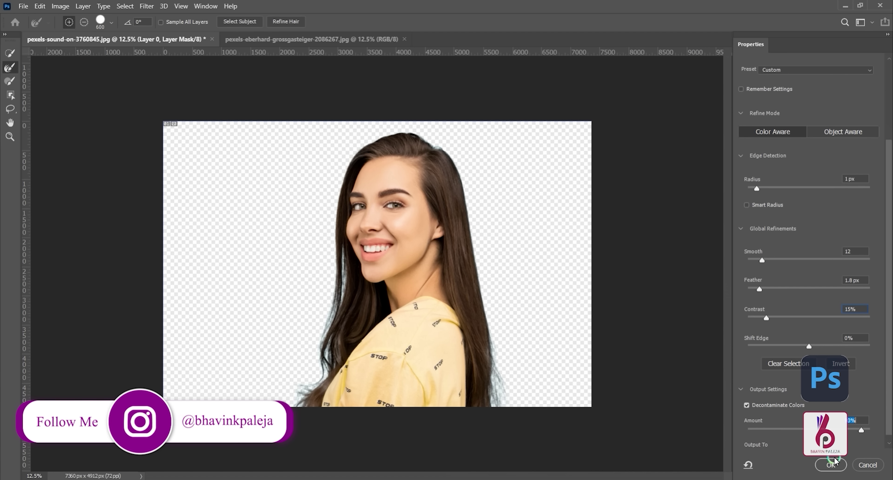
{"action": "left_click", "coordinate": [830, 465]}
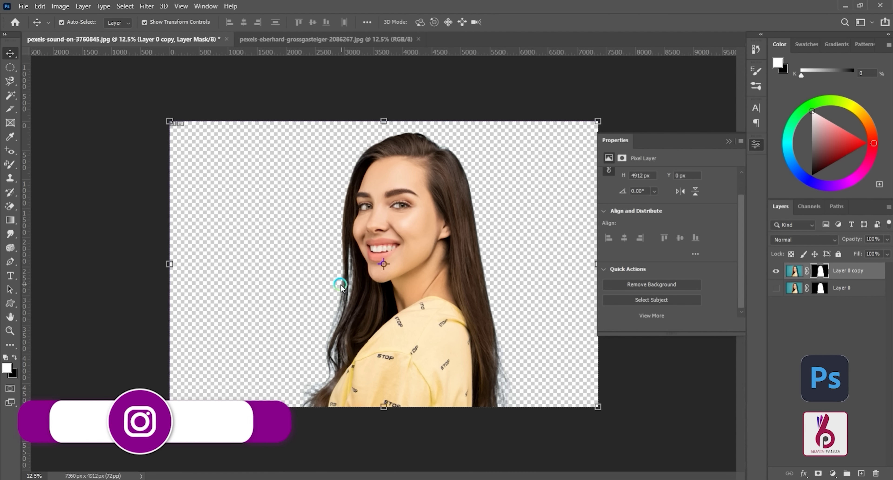
Copy the frozen lake and forest photo from its own document into the portrait document as a new layer.
{"action": "left_click", "coordinate": [287, 39]}
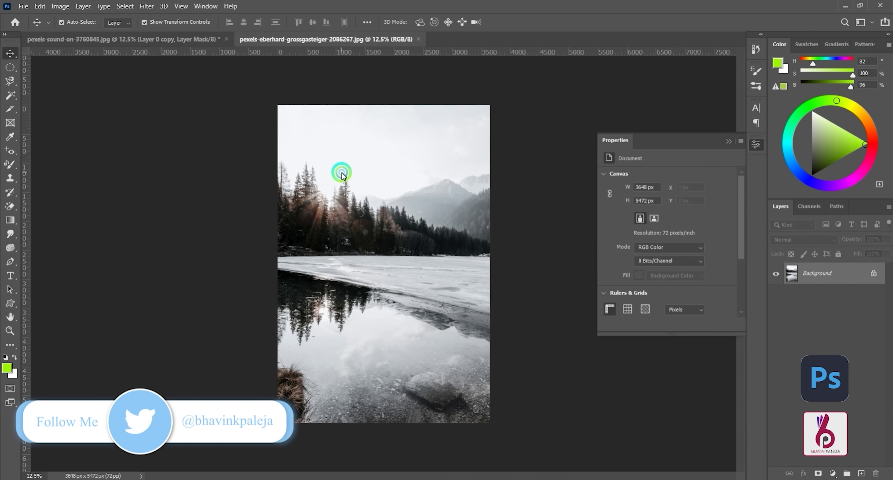
{"action": "left_click_drag", "start_coordinate": [341, 175], "coordinate": [138, 40]}
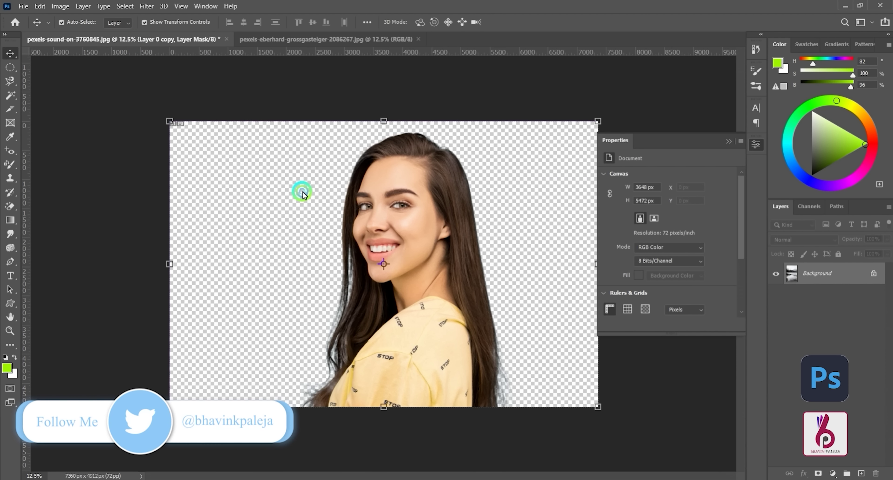
{"action": "left_click_drag", "start_coordinate": [302, 193], "coordinate": [299, 191]}
{"action": "left_click_drag", "start_coordinate": [315, 271], "coordinate": [387, 329]}
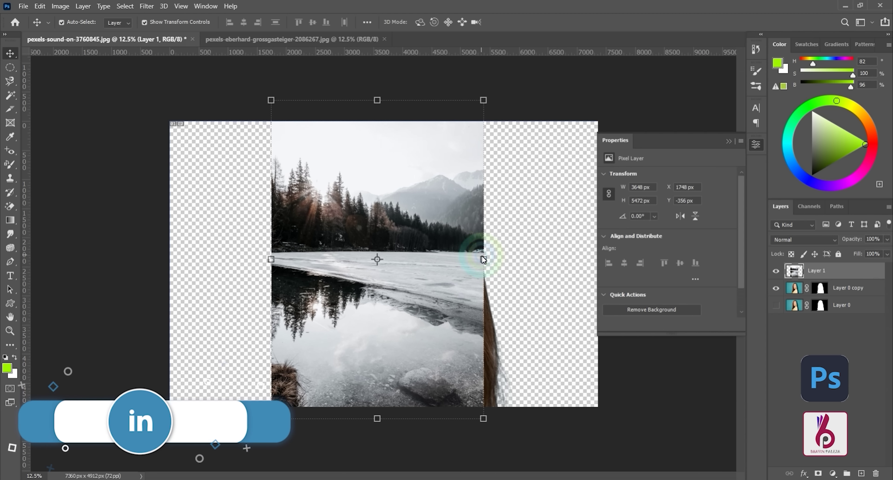
Scale the lake photo to 201.75% so it spans the canvas width, and place its layer below Layer 0 copy.
{"action": "left_click_drag", "start_coordinate": [483, 259], "coordinate": [593, 240]}
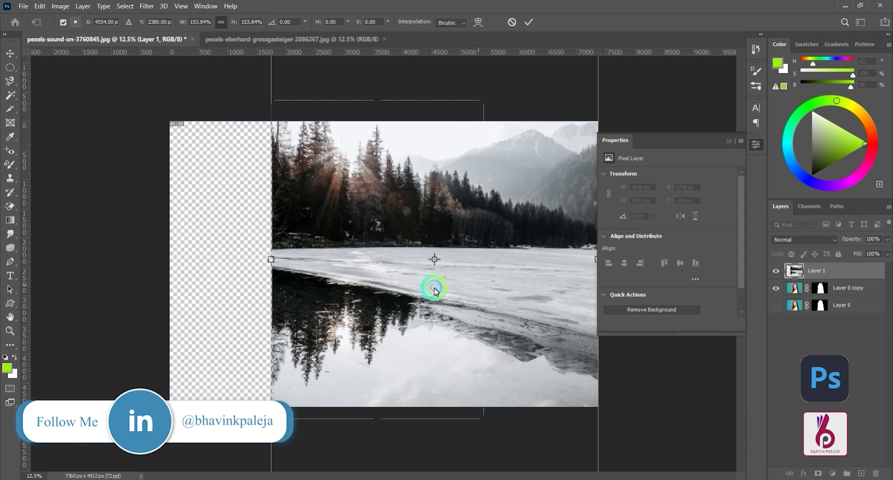
{"action": "left_click_drag", "start_coordinate": [268, 263], "coordinate": [169, 259]}
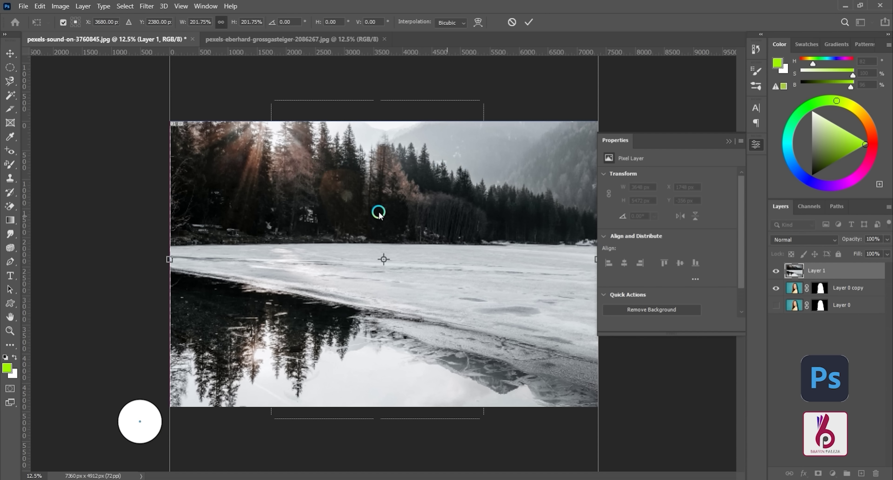
{"action": "left_click", "coordinate": [529, 20]}
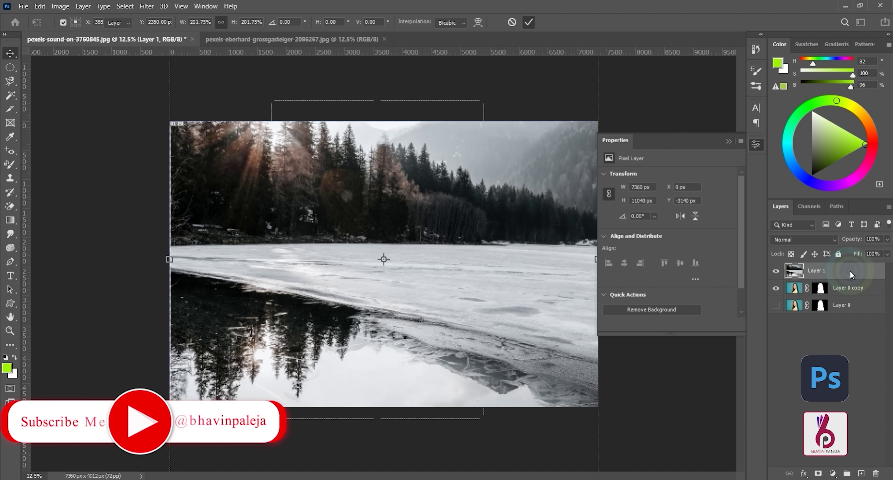
{"action": "left_click_drag", "start_coordinate": [849, 272], "coordinate": [845, 297]}
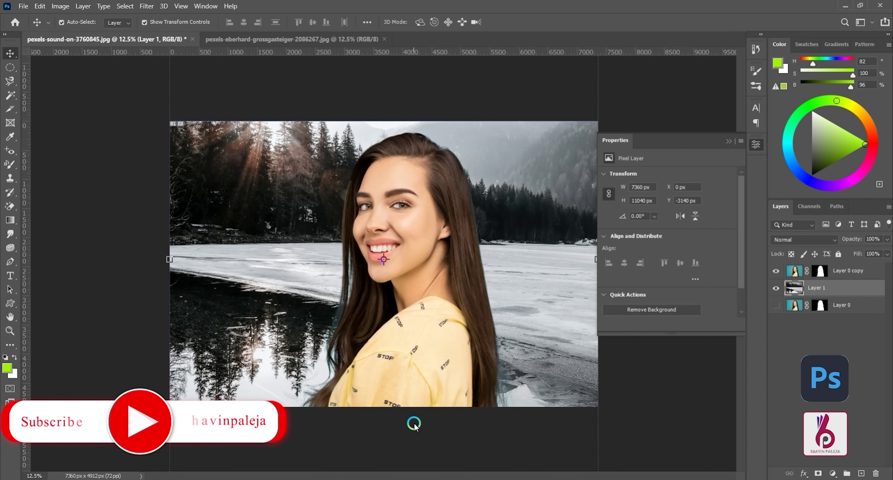
Open Match Color for Layer 0 copy, with pexels-sound-on-3760845.jpg as the source document and Layer 1 as the source layer.
{"action": "left_click", "coordinate": [800, 277]}
{"action": "left_click", "coordinate": [793, 271]}
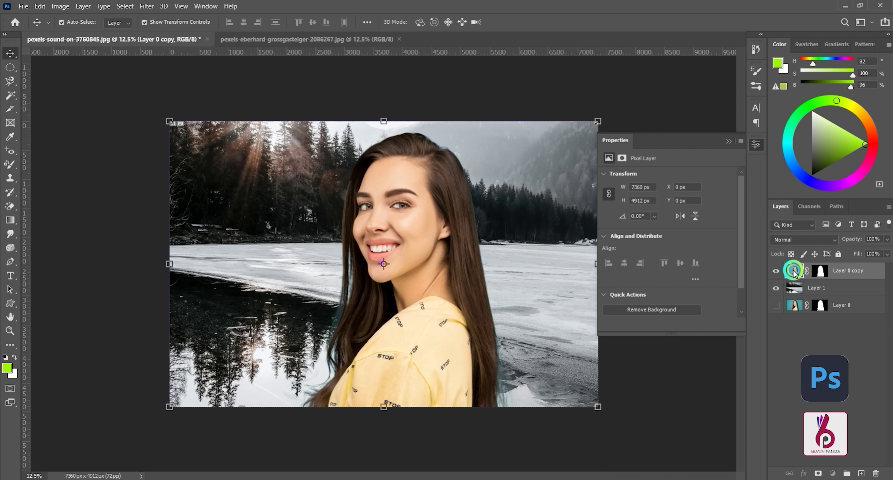
{"action": "left_click", "coordinate": [55, 7]}
{"action": "left_click", "coordinate": [131, 28]}
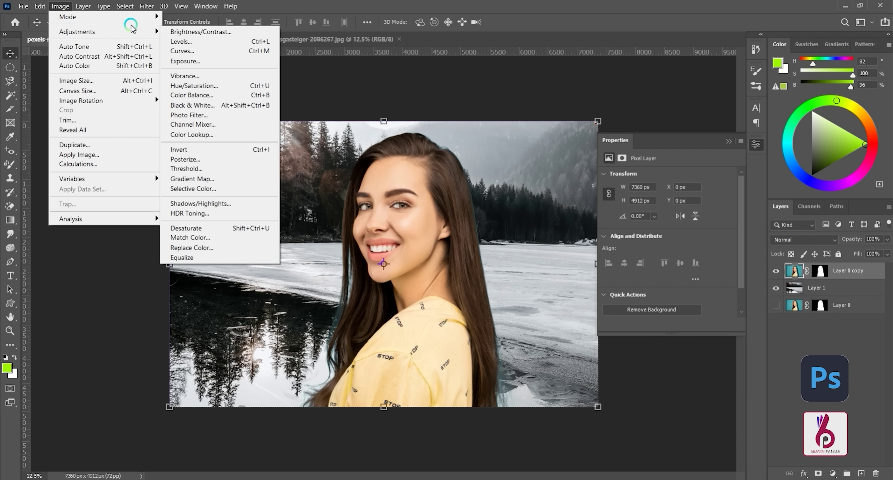
{"action": "left_click", "coordinate": [216, 204]}
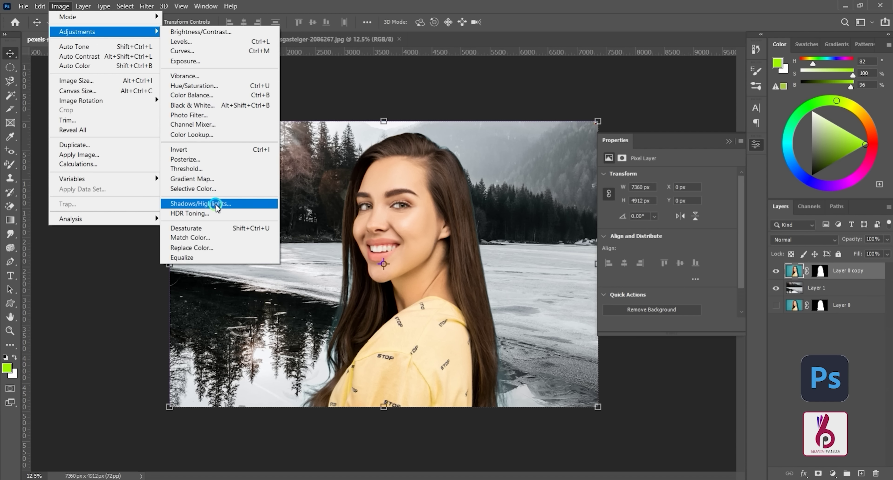
{"action": "left_click", "coordinate": [220, 240]}
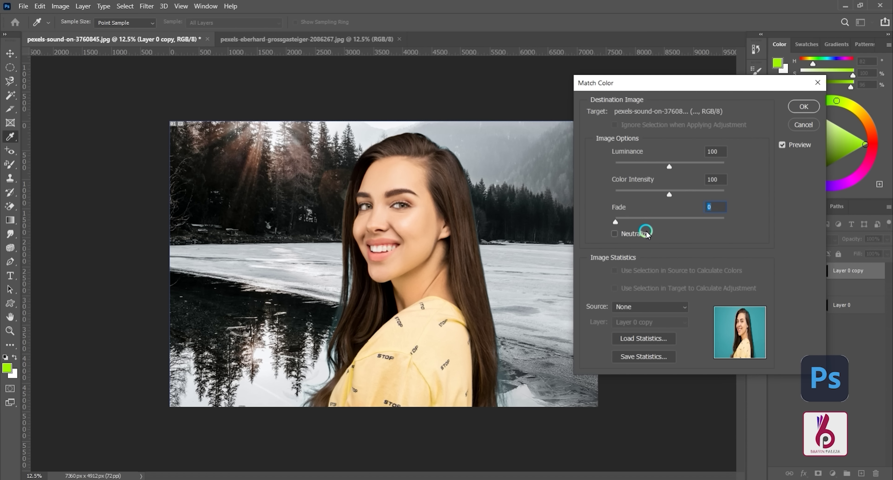
{"action": "left_click", "coordinate": [641, 306]}
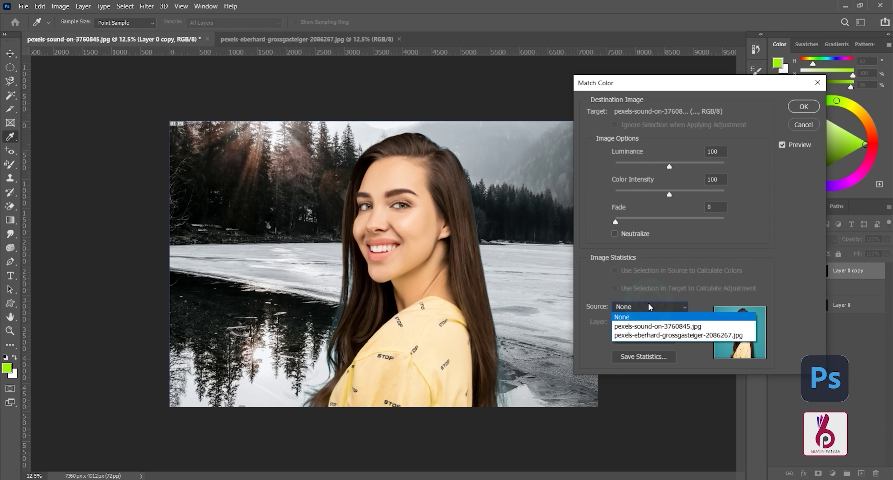
{"action": "left_click", "coordinate": [661, 325]}
{"action": "left_click", "coordinate": [660, 321]}
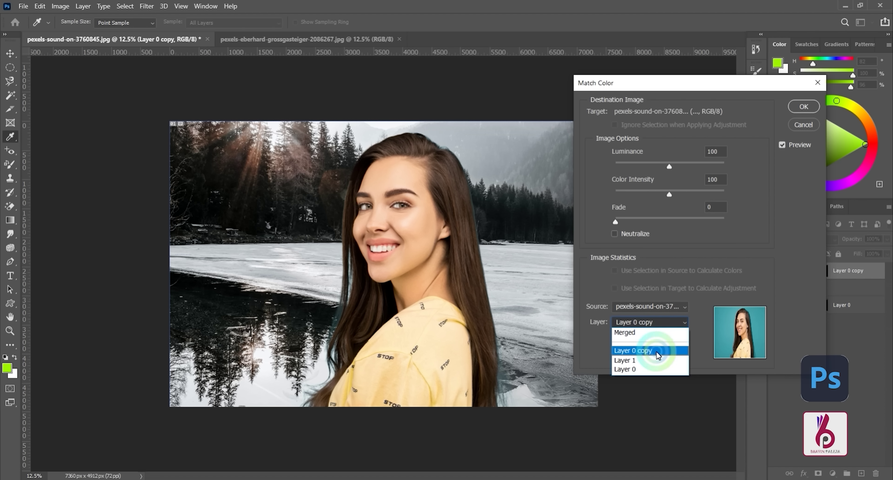
{"action": "left_click", "coordinate": [655, 361]}
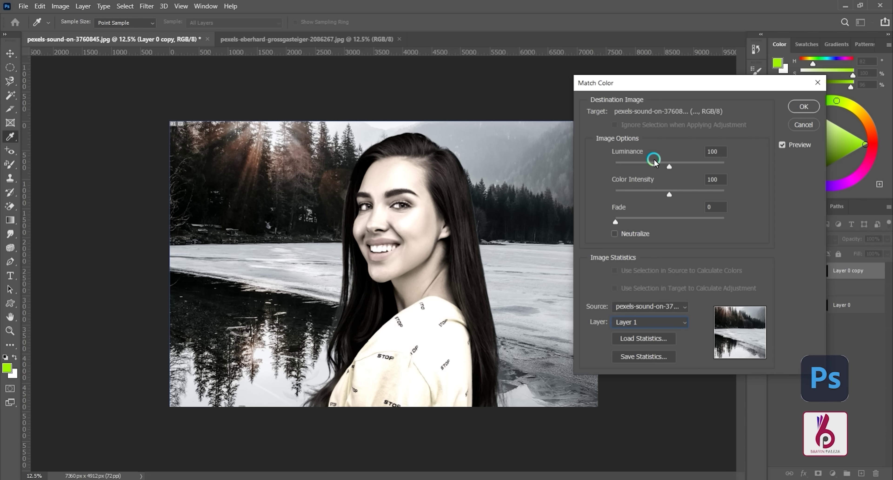
Try Match Color with Luminance 96, Color Intensity 136 and Fade 29, toggle Neutralize on and off, and cancel the adjustment.
{"action": "left_click_drag", "start_coordinate": [685, 166], "coordinate": [689, 192]}
{"action": "mouse_move", "coordinate": [650, 219]}
{"action": "left_mouse_down"}
{"action": "mouse_move", "coordinate": [626, 218]}
{"action": "mouse_move", "coordinate": [645, 222]}
{"action": "left_mouse_up"}
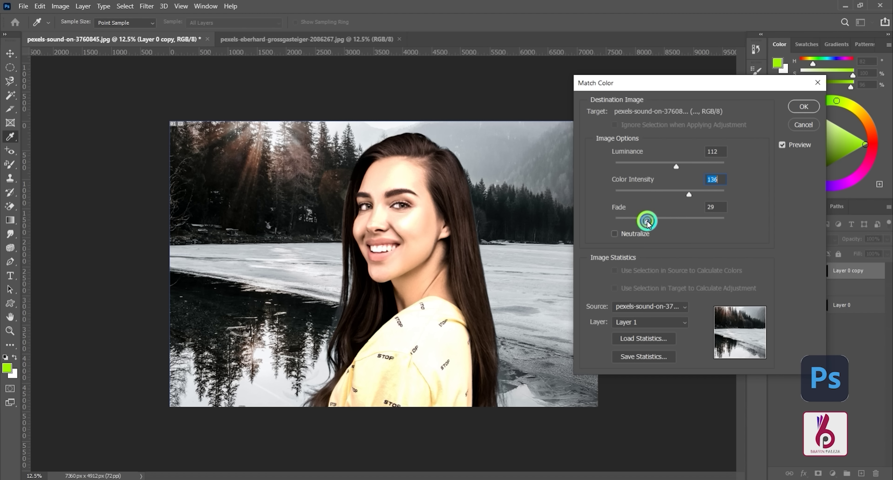
{"action": "left_click", "coordinate": [633, 235]}
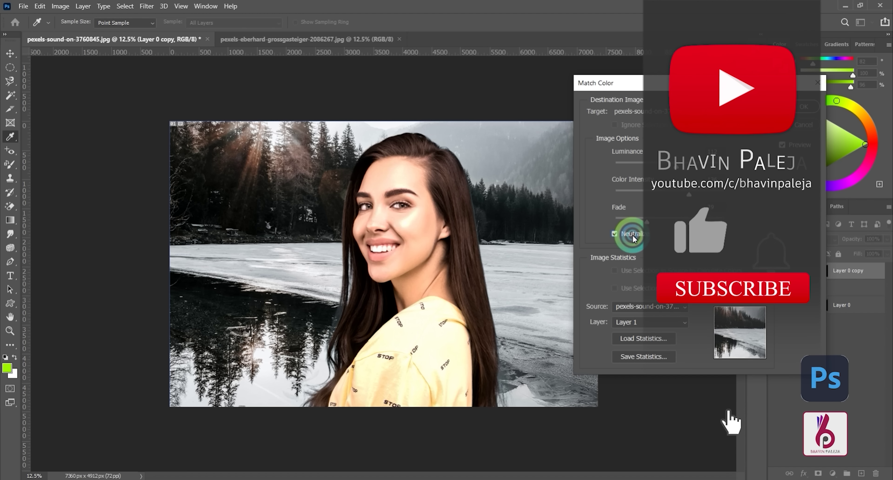
{"action": "left_click", "coordinate": [633, 235]}
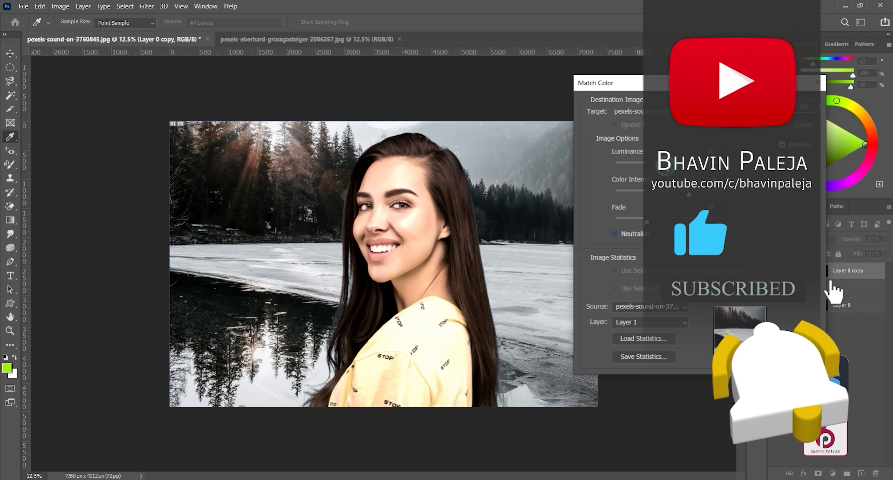
{"action": "left_click_drag", "start_coordinate": [676, 168], "coordinate": [668, 162]}
{"action": "left_click", "coordinate": [792, 126]}
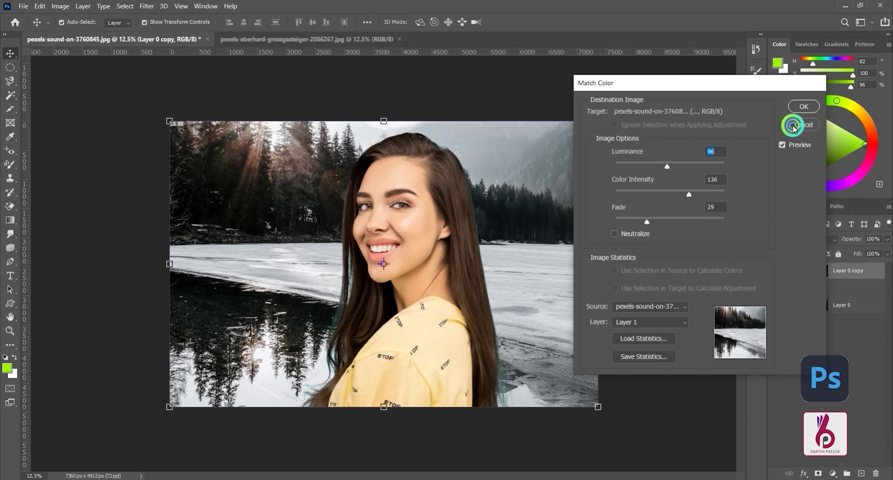
Open Color Balance for Layer 1 and set the midtone color levels to +15, +15 and -28.
{"action": "left_click", "coordinate": [822, 277]}
{"action": "left_click", "coordinate": [839, 294]}
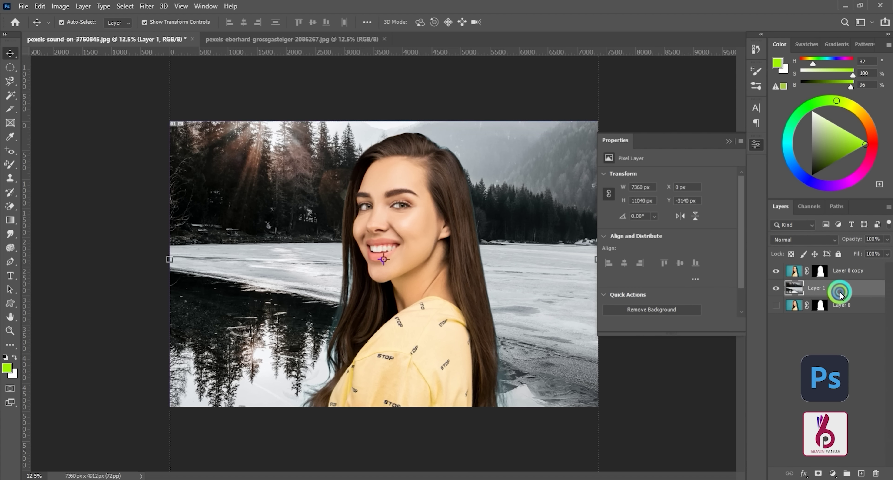
{"action": "left_click", "coordinate": [225, 76]}
{"action": "left_click", "coordinate": [62, 6]}
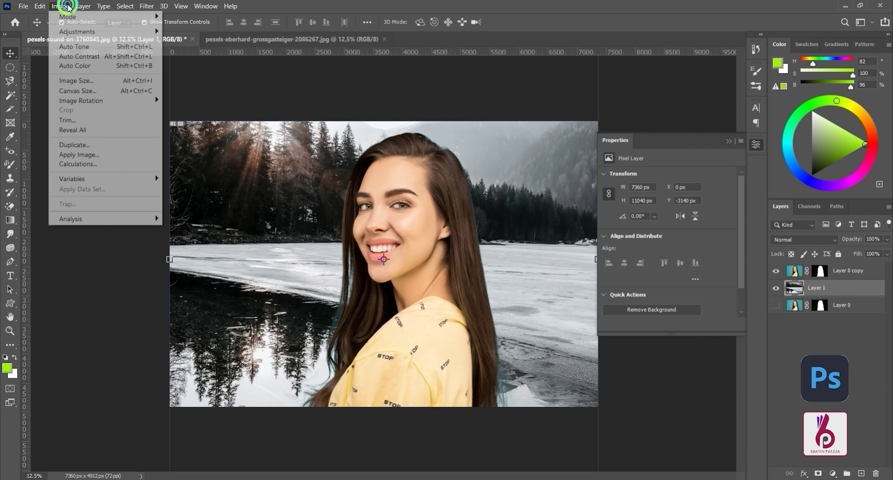
{"action": "left_click", "coordinate": [77, 31]}
{"action": "left_click", "coordinate": [190, 43]}
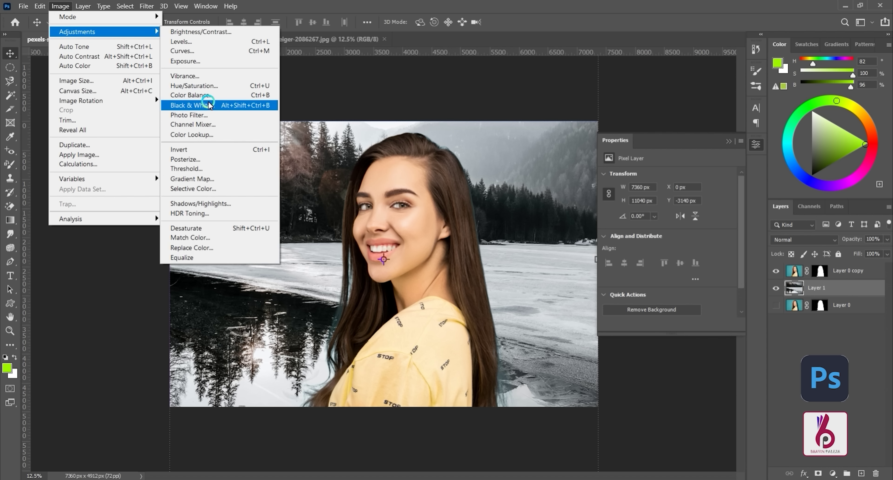
{"action": "left_click", "coordinate": [203, 95]}
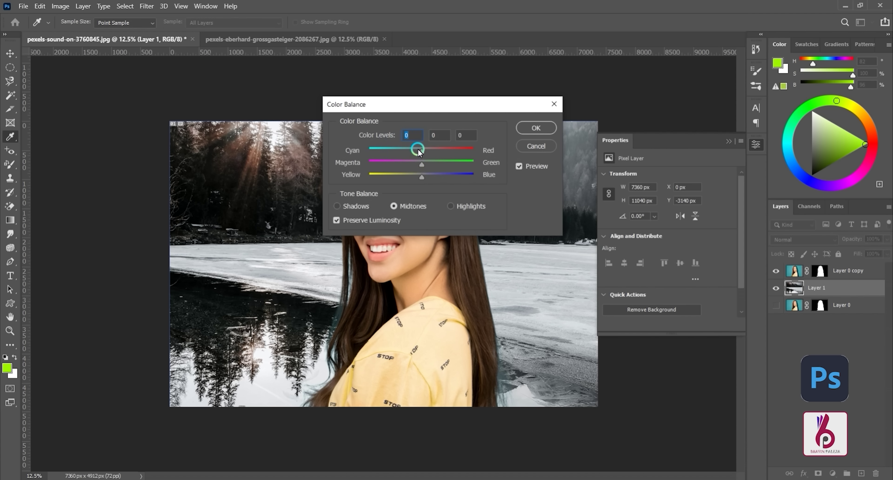
{"action": "left_click_drag", "start_coordinate": [427, 110], "coordinate": [546, 107]}
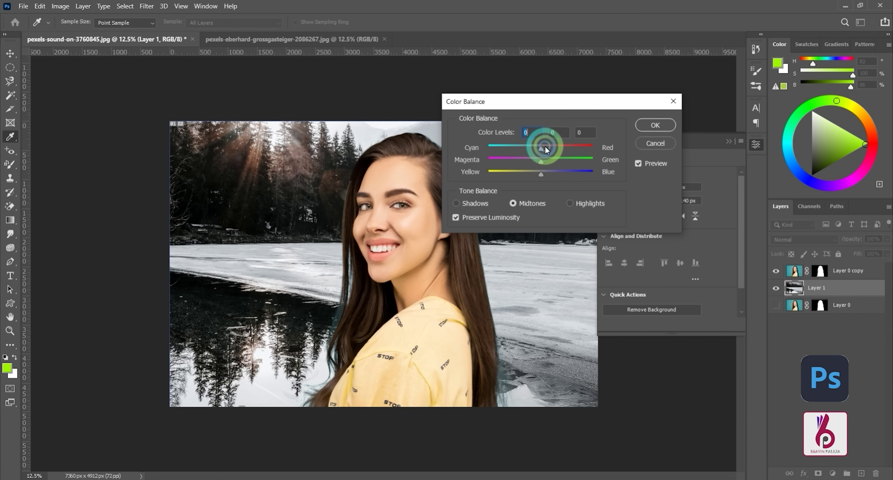
{"action": "left_click_drag", "start_coordinate": [541, 147], "coordinate": [545, 164]}
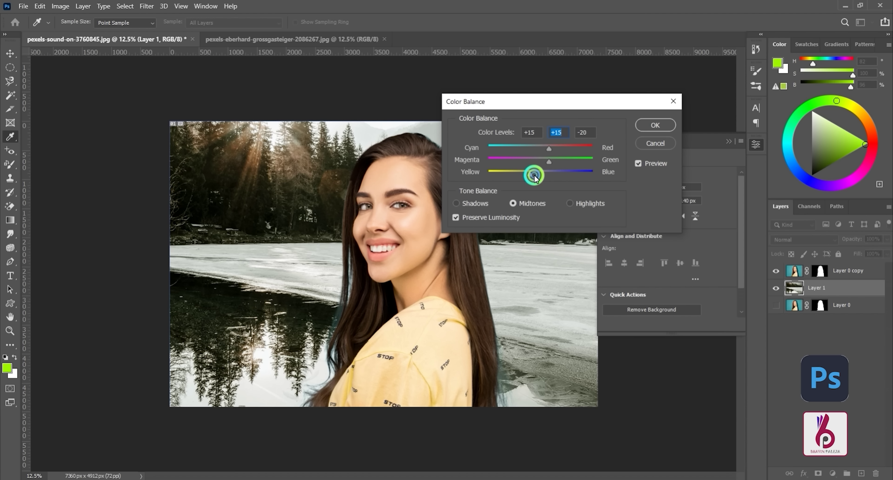
{"action": "left_click_drag", "start_coordinate": [549, 177], "coordinate": [528, 176]}
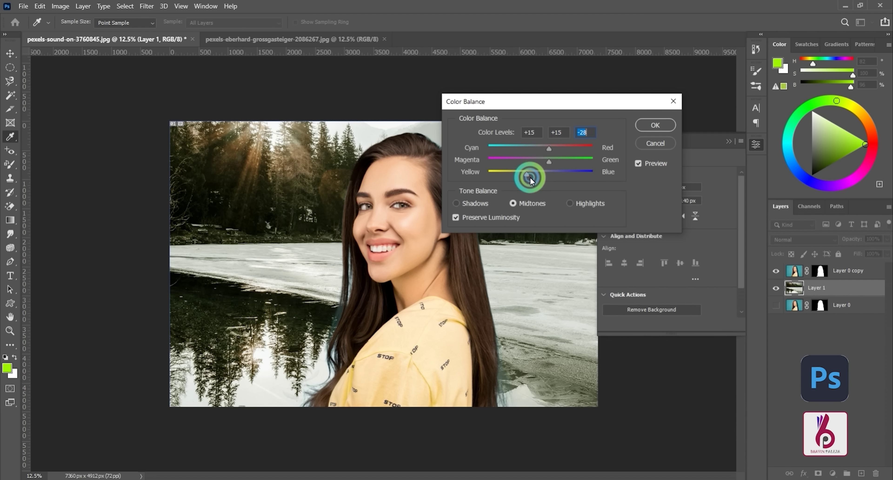
Set the Color Balance highlights of Layer 1 to color levels +14, -18 and -27.
{"action": "left_click", "coordinate": [569, 203]}
{"action": "left_click", "coordinate": [541, 149]}
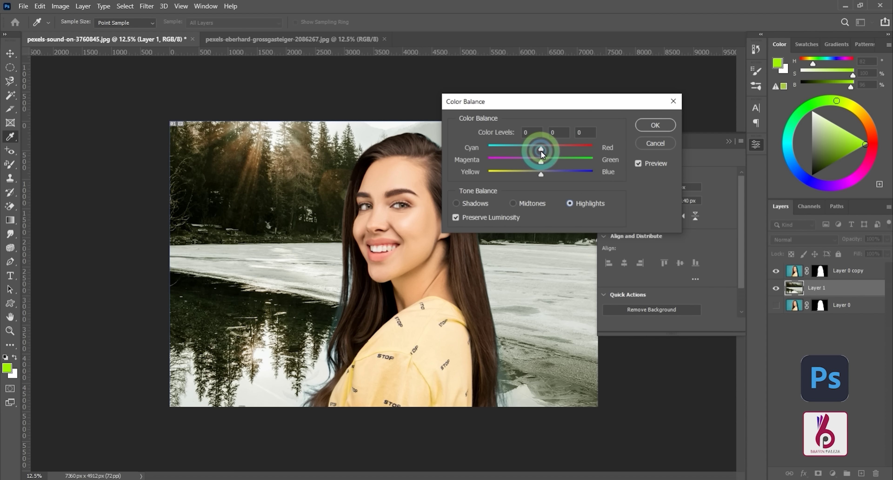
{"action": "left_click_drag", "start_coordinate": [541, 160], "coordinate": [527, 175]}
{"action": "left_click", "coordinate": [540, 174]}
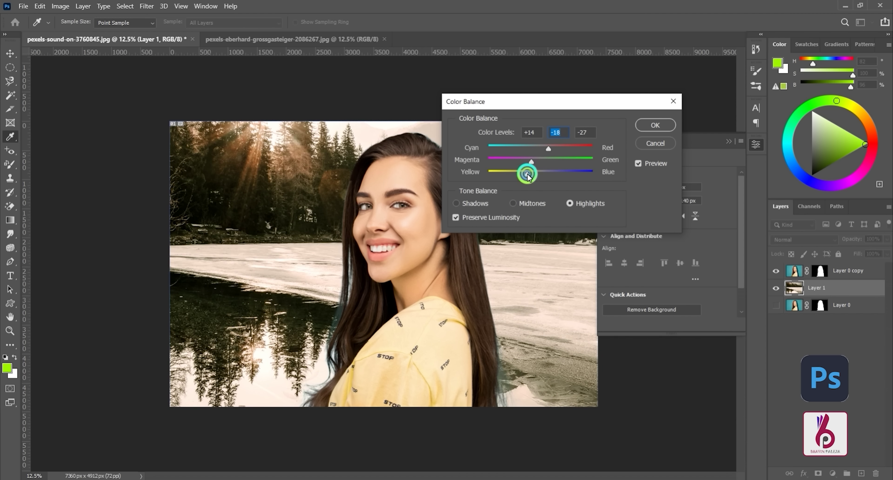
Set the Color Balance shadows to color levels -20, +19 and +22, and apply the adjustment to Layer 1.
{"action": "left_click", "coordinate": [456, 203]}
{"action": "left_click", "coordinate": [539, 148]}
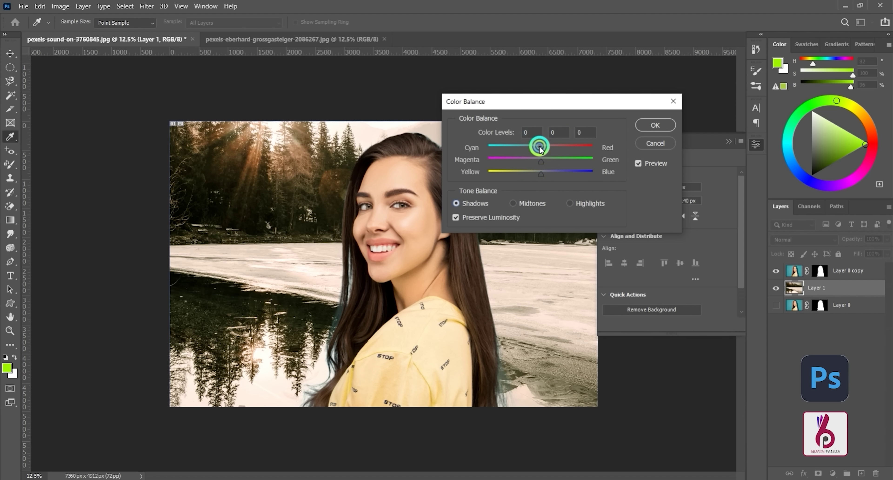
{"action": "left_click_drag", "start_coordinate": [540, 147], "coordinate": [542, 175]}
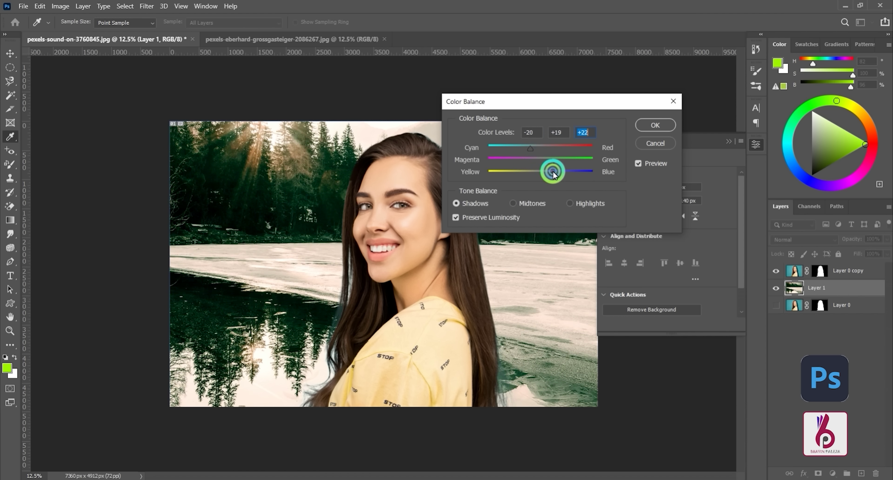
{"action": "left_click", "coordinate": [643, 126]}
{"action": "key", "text": "v"}
{"action": "left_click", "coordinate": [279, 177]}
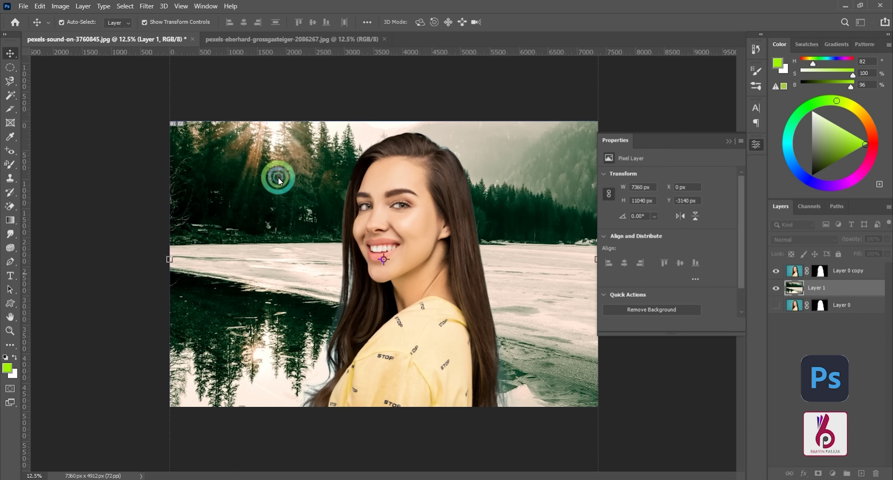
{"action": "left_click", "coordinate": [251, 203]}
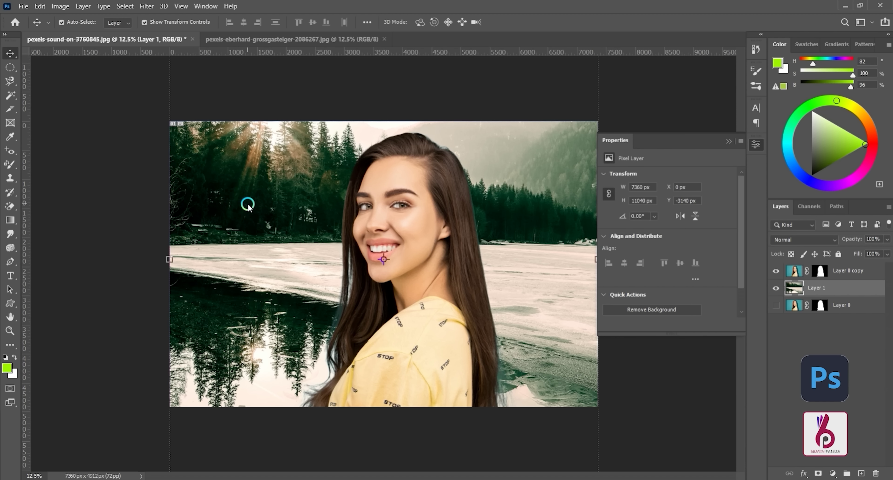
Open Curves for Layer 1 and shape the RGB curve with points at input 144, output 176 and input 60, output 69.
{"action": "left_click", "coordinate": [69, 4]}
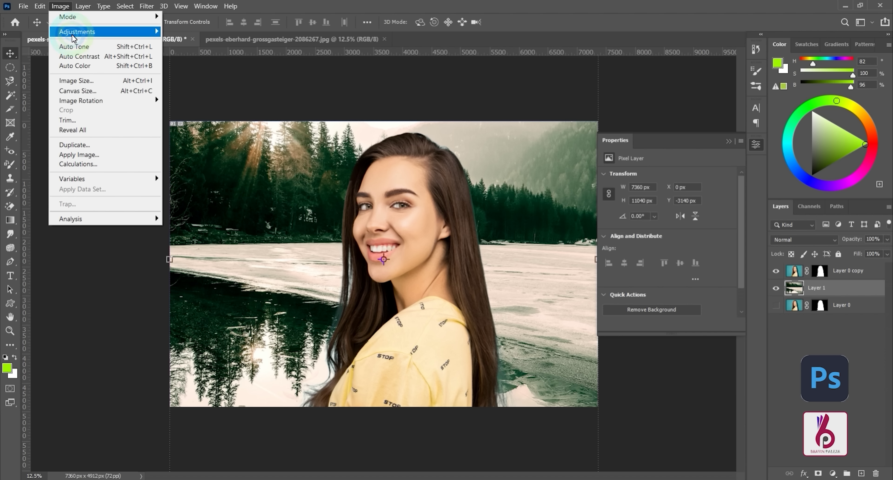
{"action": "left_click", "coordinate": [79, 31]}
{"action": "left_click", "coordinate": [206, 88]}
{"action": "left_click", "coordinate": [182, 51]}
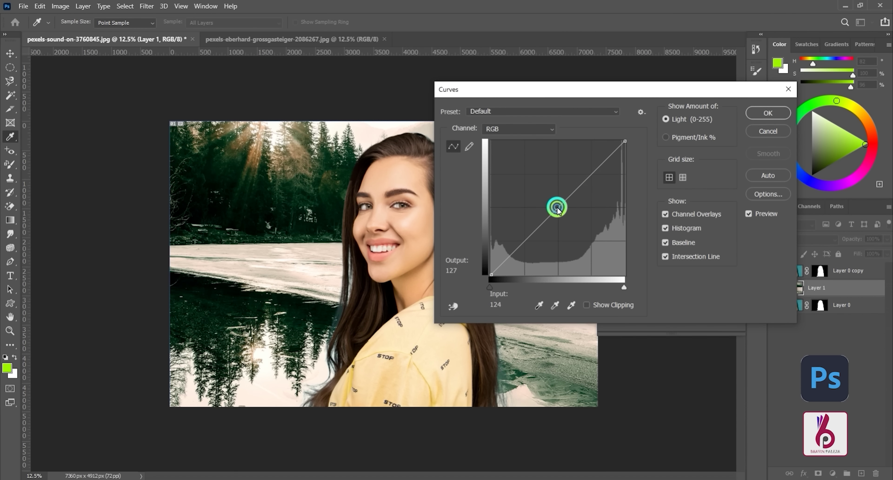
{"action": "left_click_drag", "start_coordinate": [557, 208], "coordinate": [560, 201]}
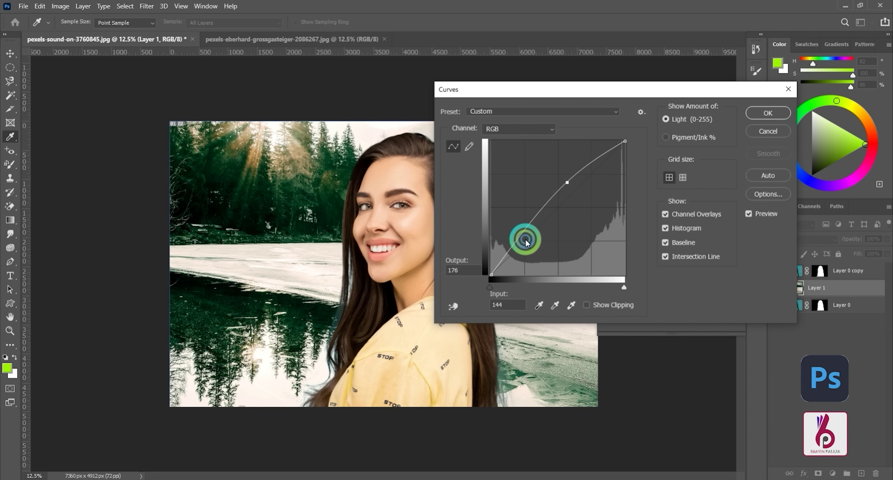
{"action": "left_click_drag", "start_coordinate": [517, 238], "coordinate": [524, 242]}
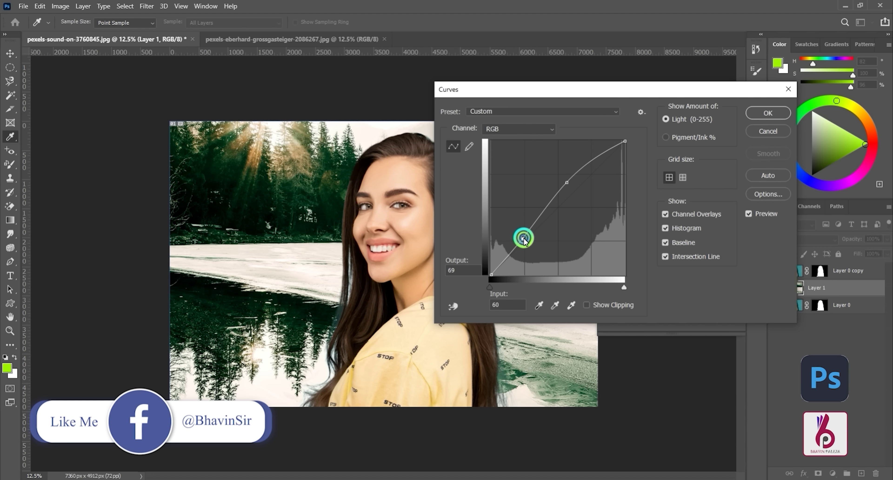
Raise the Red curve to output 203 at input 186 and the Green curve to about output 163 at input 142.
{"action": "left_click", "coordinate": [538, 129]}
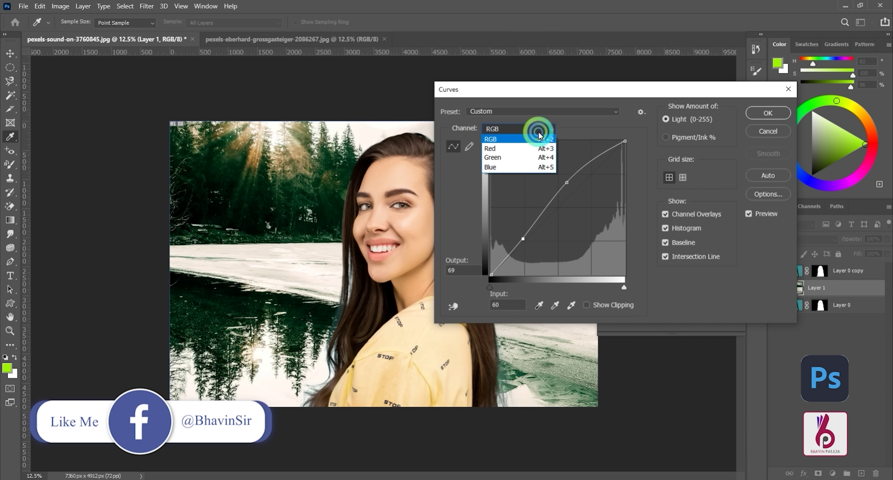
{"action": "left_click", "coordinate": [513, 149]}
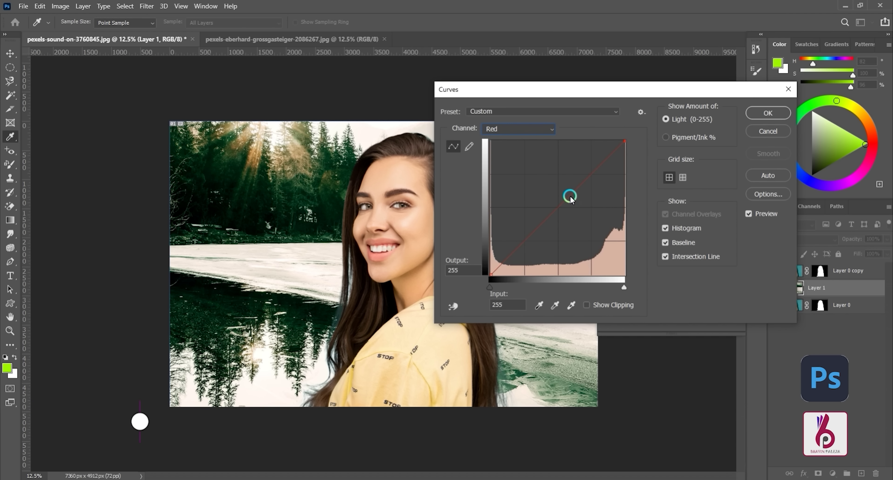
{"action": "left_click_drag", "start_coordinate": [589, 178], "coordinate": [589, 168]}
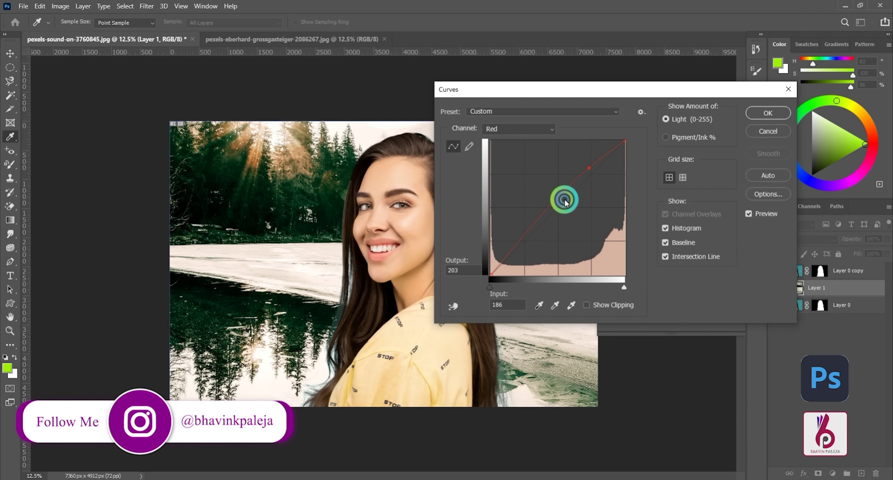
{"action": "left_click", "coordinate": [537, 220]}
{"action": "left_click", "coordinate": [518, 131]}
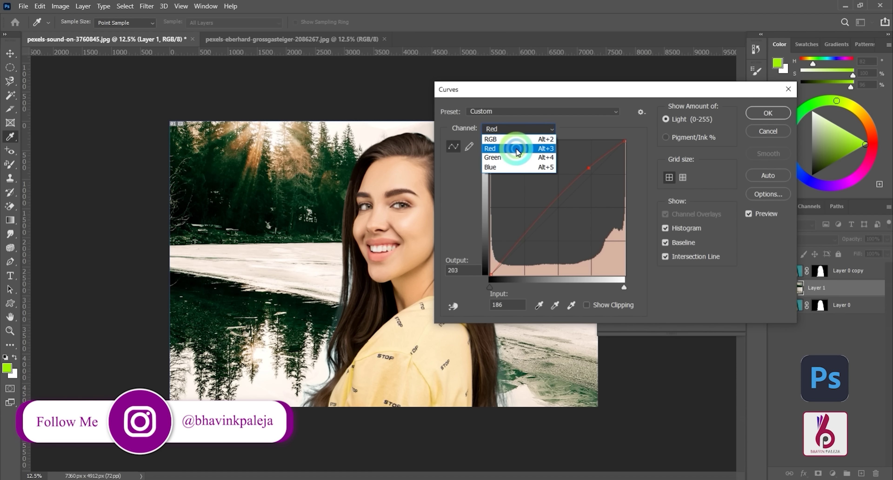
{"action": "left_click", "coordinate": [513, 159]}
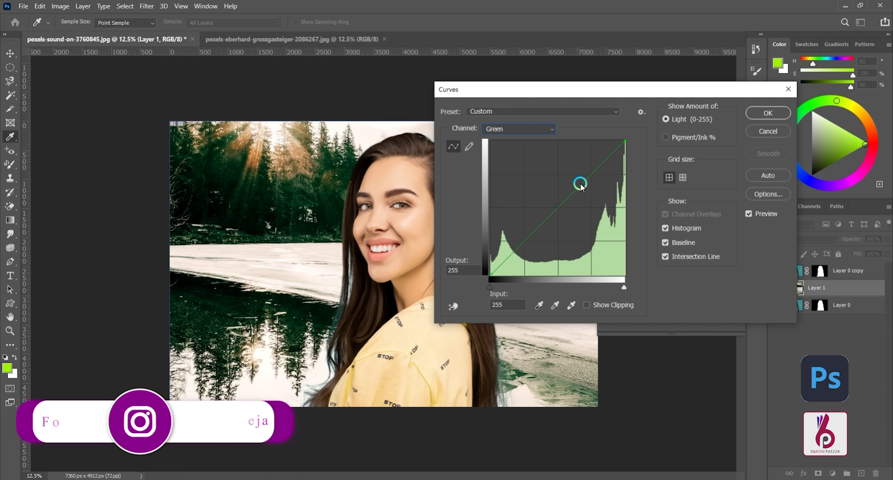
{"action": "left_click", "coordinate": [566, 189]}
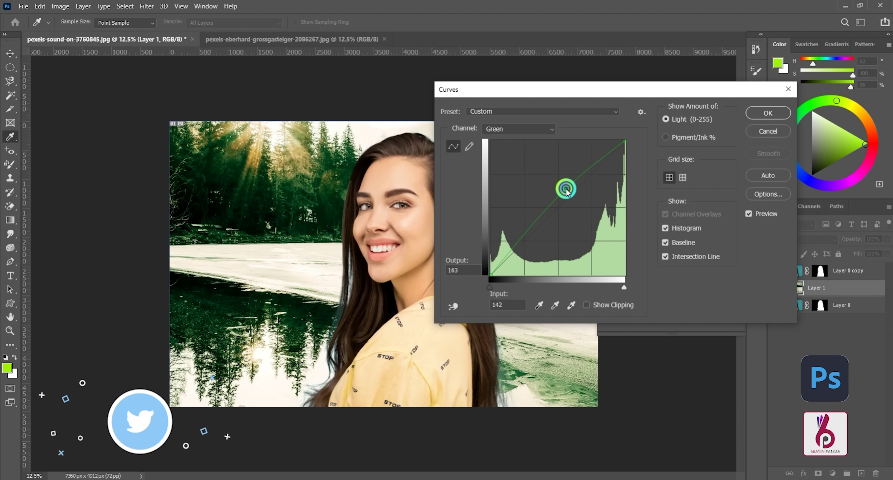
Lower the Blue curve to output 129 at input 151, and apply the Curves adjustment to Layer 1.
{"action": "left_click", "coordinate": [518, 129]}
{"action": "left_click", "coordinate": [528, 173]}
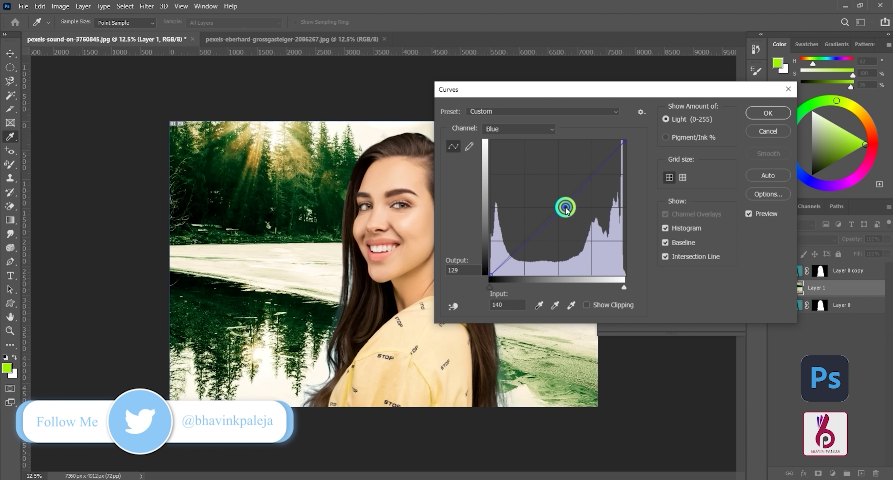
{"action": "left_click_drag", "start_coordinate": [572, 210], "coordinate": [571, 208]}
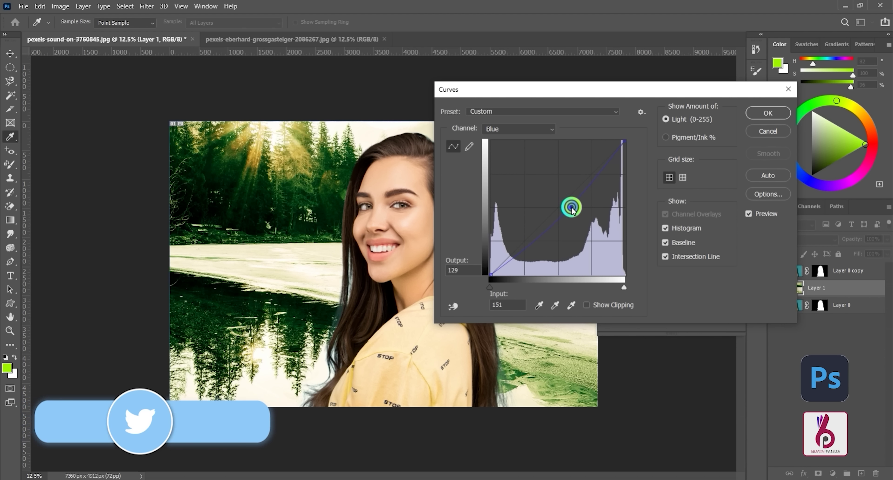
{"action": "left_click", "coordinate": [767, 112]}
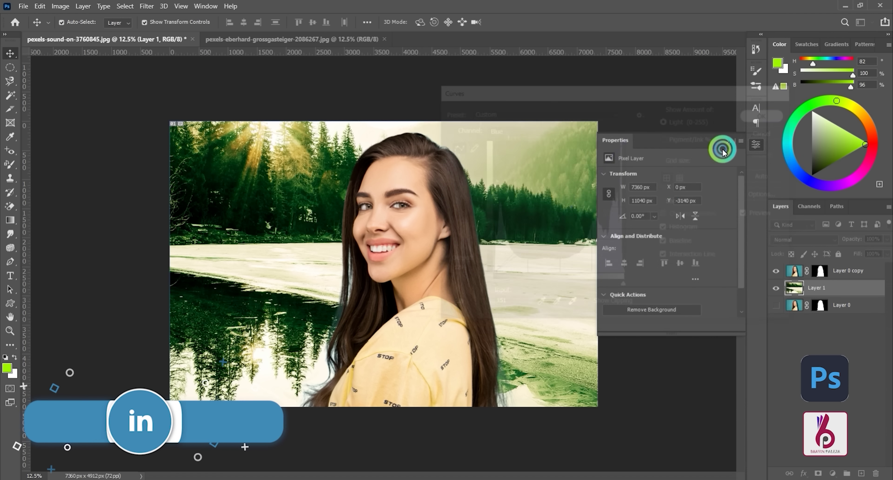
{"action": "key", "text": "v"}
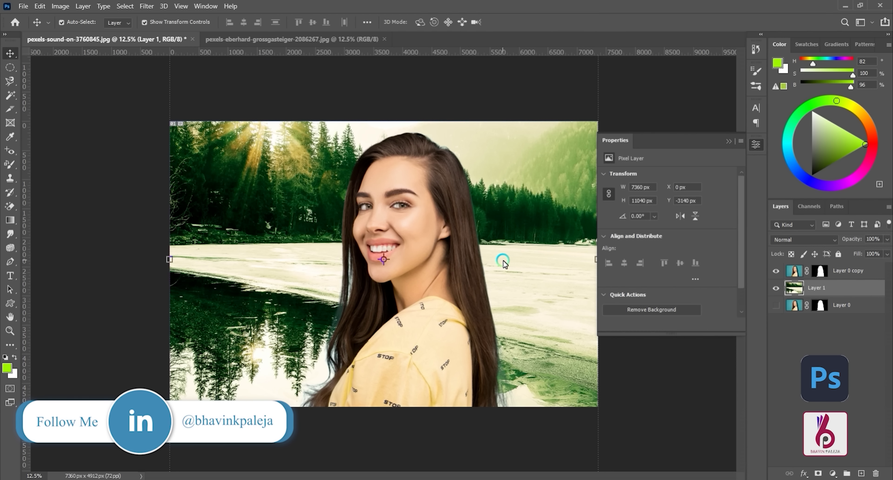
Open Replace Color for Layer 0 copy and position its dialog clear of the woman's portrait.
{"action": "left_click", "coordinate": [794, 270]}
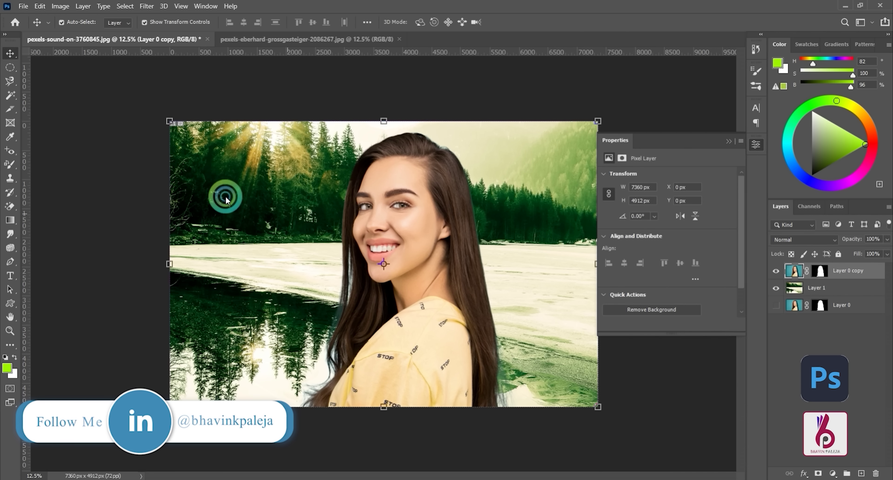
{"action": "left_click", "coordinate": [63, 10]}
{"action": "left_click", "coordinate": [86, 31]}
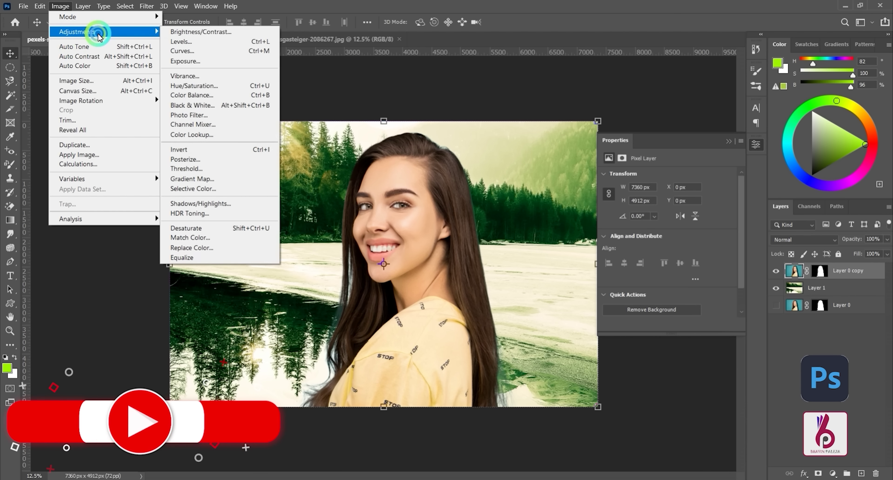
{"action": "left_click", "coordinate": [240, 249]}
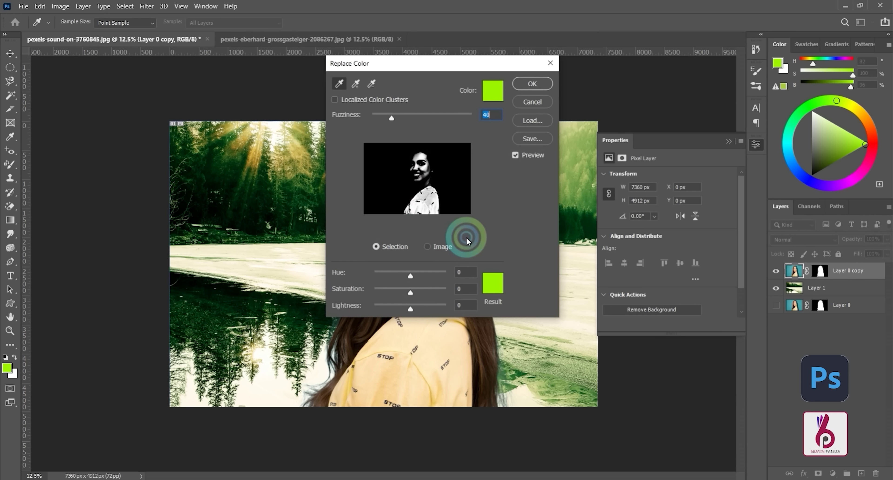
{"action": "left_click_drag", "start_coordinate": [412, 66], "coordinate": [612, 100]}
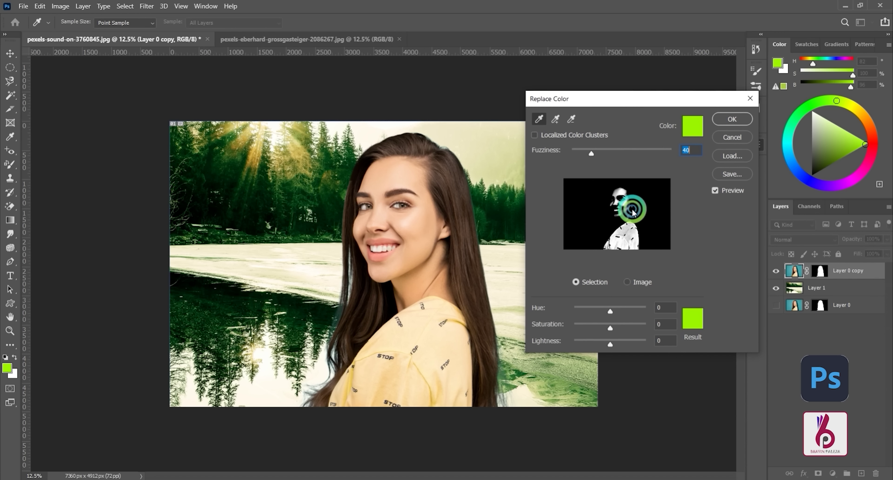
Sample the yellow shirt as the selection color for Replace Color, after trying the cheek's skin tone.
{"action": "left_click", "coordinate": [690, 134]}
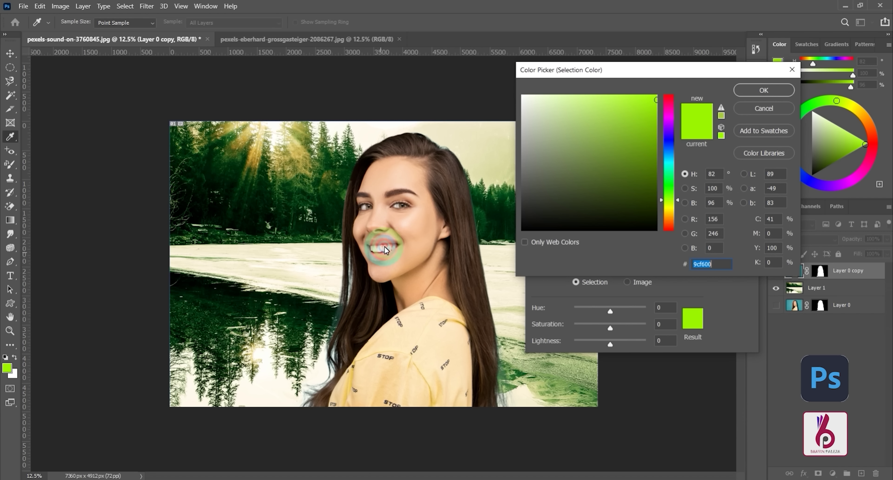
{"action": "left_click", "coordinate": [412, 226]}
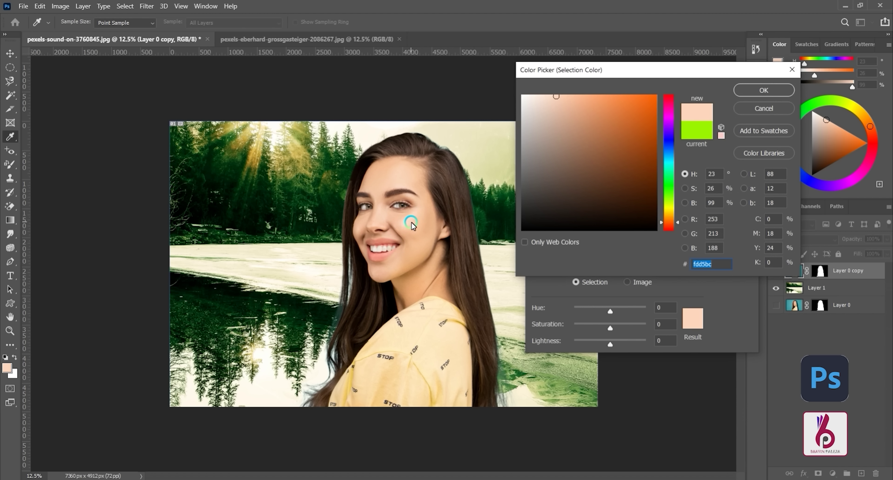
{"action": "left_click", "coordinate": [411, 326]}
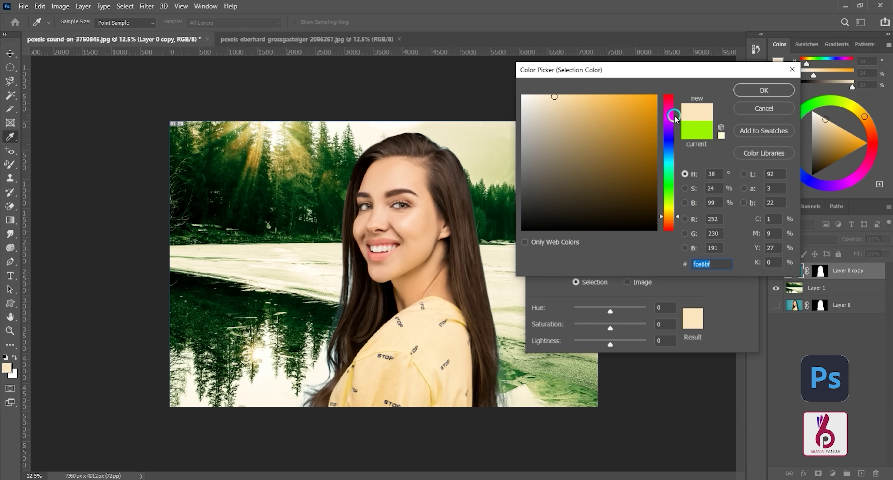
{"action": "left_click", "coordinate": [460, 321]}
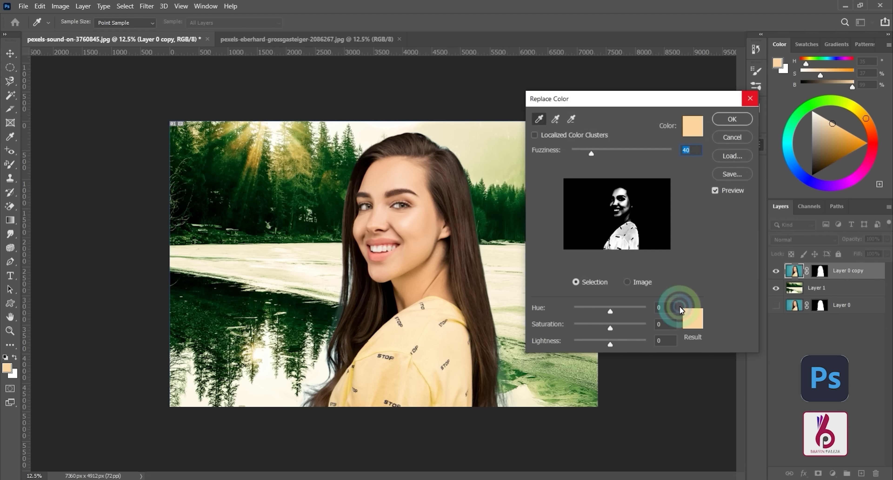
Try replacing the sampled yellow with hue -180, saturation +60 and lightness +7, and cancel Replace Color.
{"action": "left_click", "coordinate": [608, 311]}
{"action": "left_click_drag", "start_coordinate": [611, 312], "coordinate": [604, 344]}
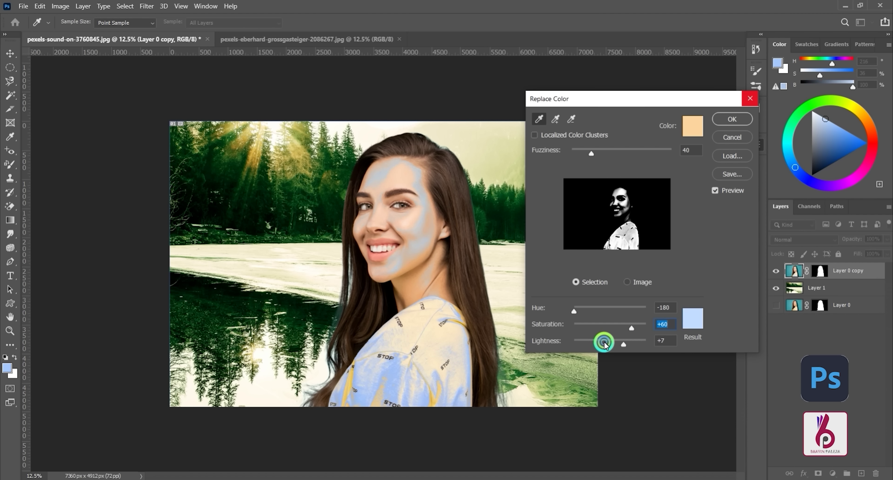
{"action": "left_click", "coordinate": [728, 136]}
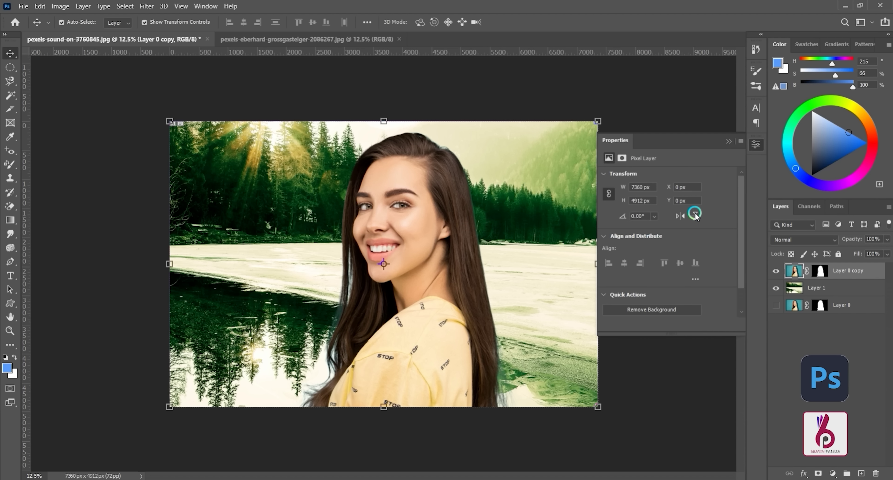
{"action": "left_click", "coordinate": [728, 141]}
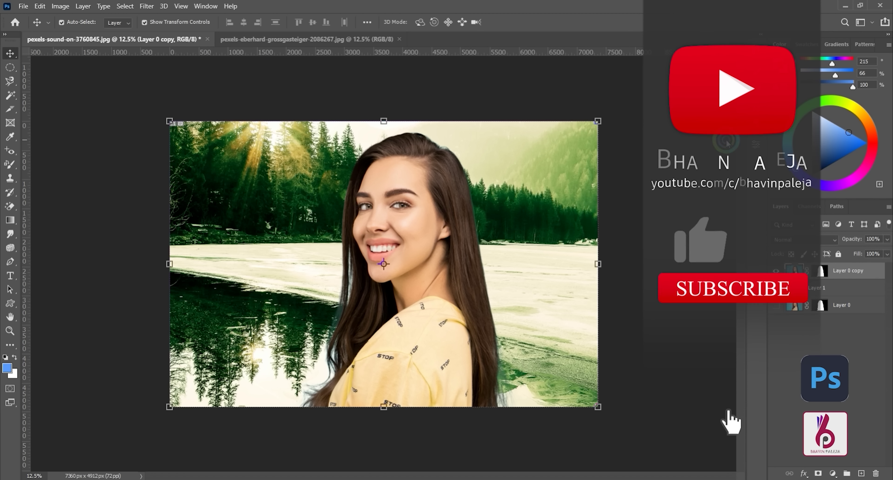
Deselect the layers and add a Gradient Map adjustment layer at the top of the layer stack.
{"action": "left_click", "coordinate": [60, 7]}
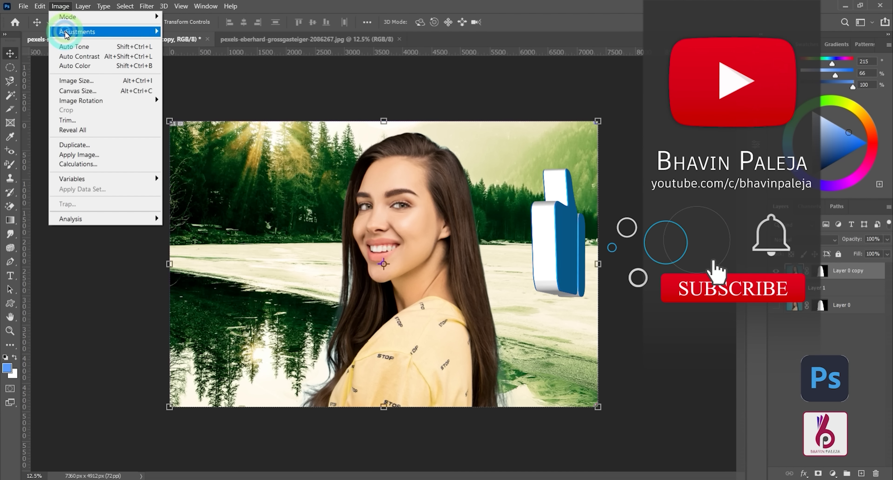
{"action": "mouse_move", "coordinate": [77, 32]}
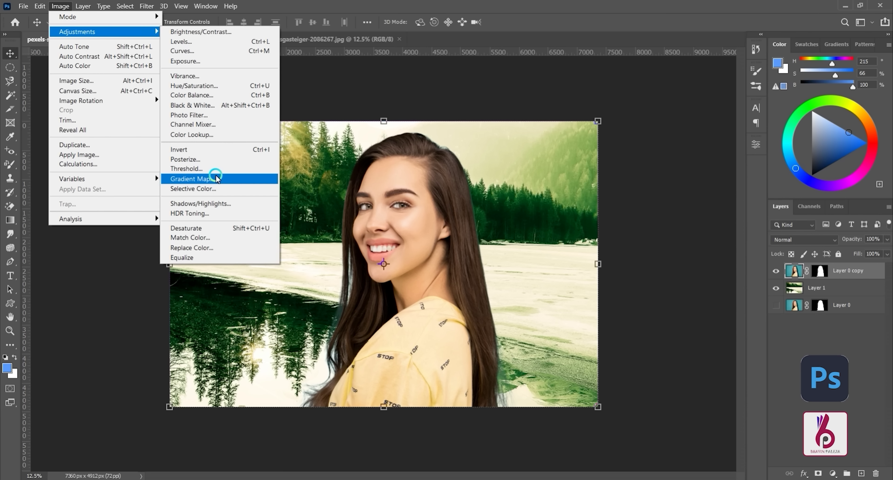
{"action": "left_click", "coordinate": [806, 341]}
{"action": "left_click", "coordinate": [801, 407]}
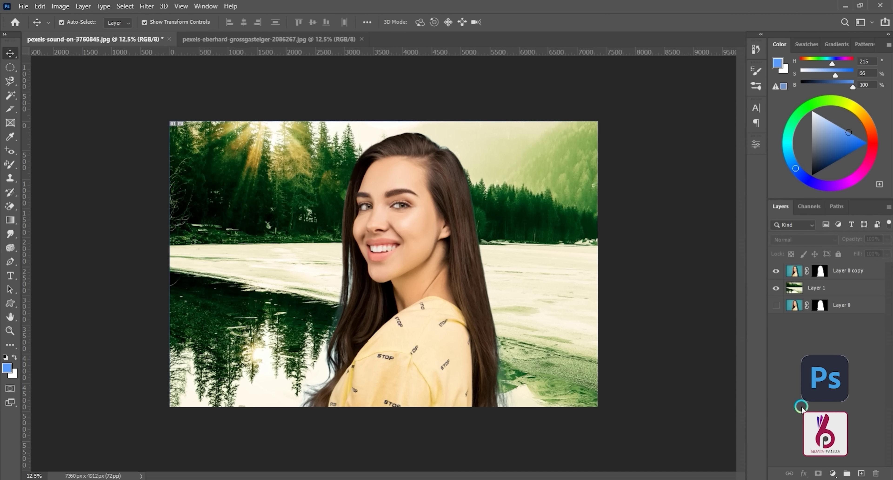
{"action": "left_click", "coordinate": [834, 473]}
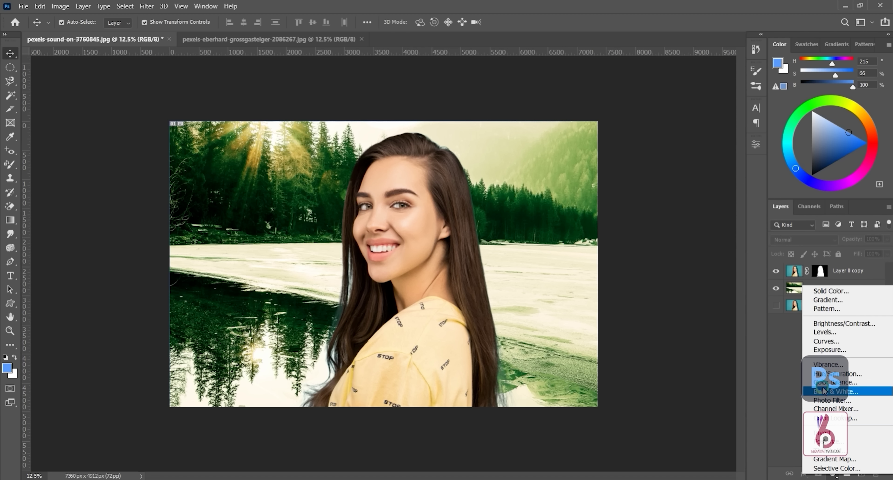
{"action": "left_click", "coordinate": [833, 461]}
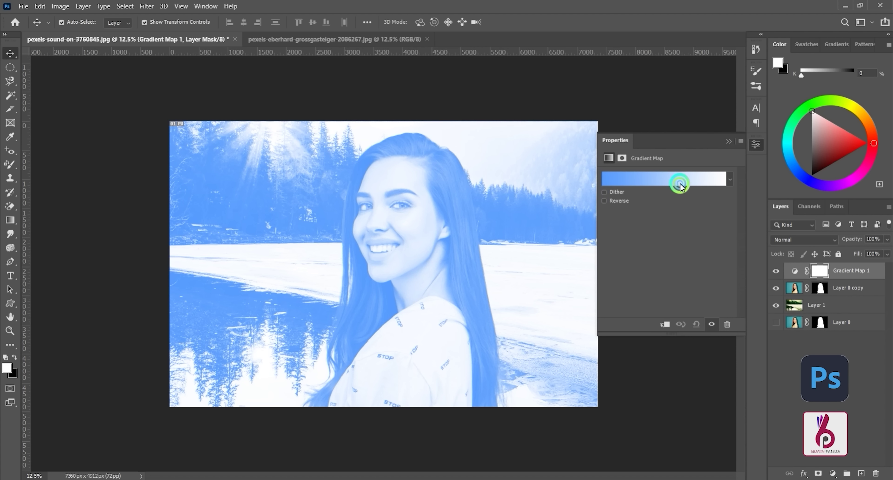
Apply the Blue_24 preset from the Blues group to the gradient map.
{"action": "left_click", "coordinate": [680, 184]}
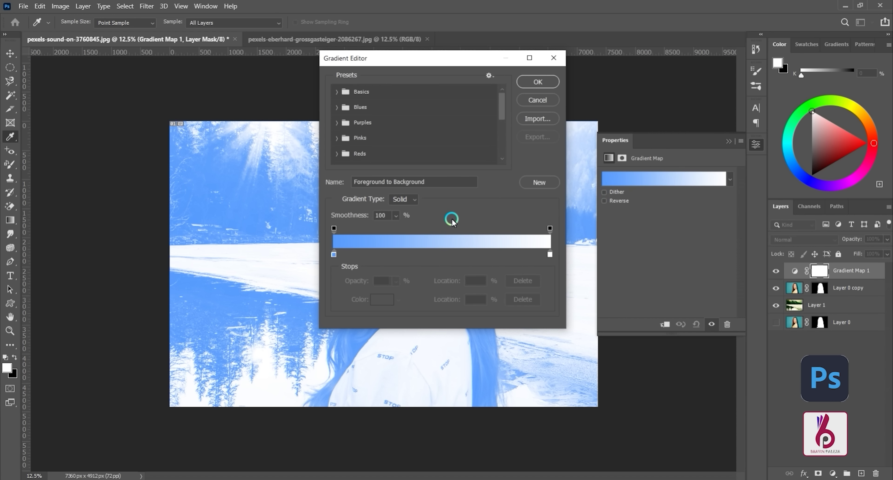
{"action": "left_click", "coordinate": [342, 124]}
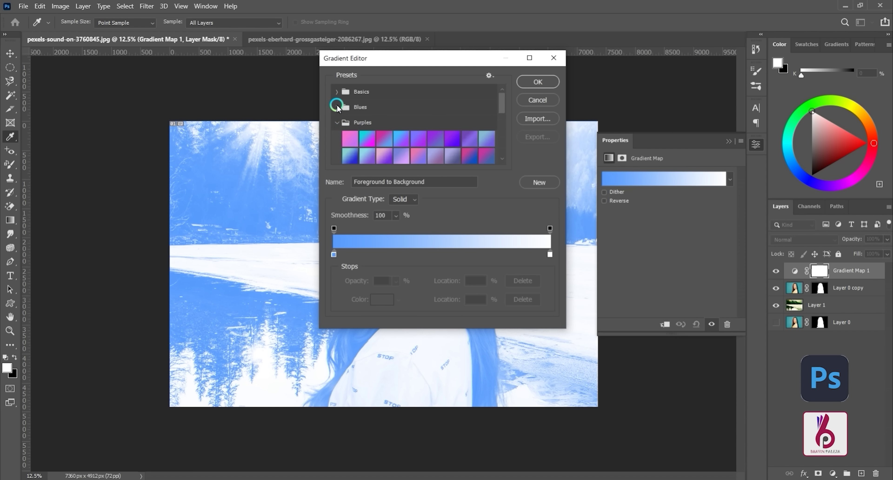
{"action": "left_click", "coordinate": [336, 108]}
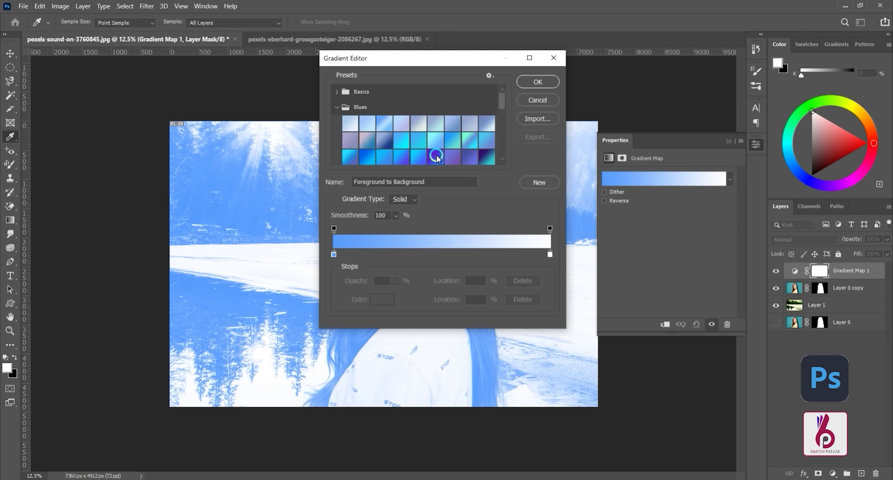
{"action": "left_click", "coordinate": [436, 156]}
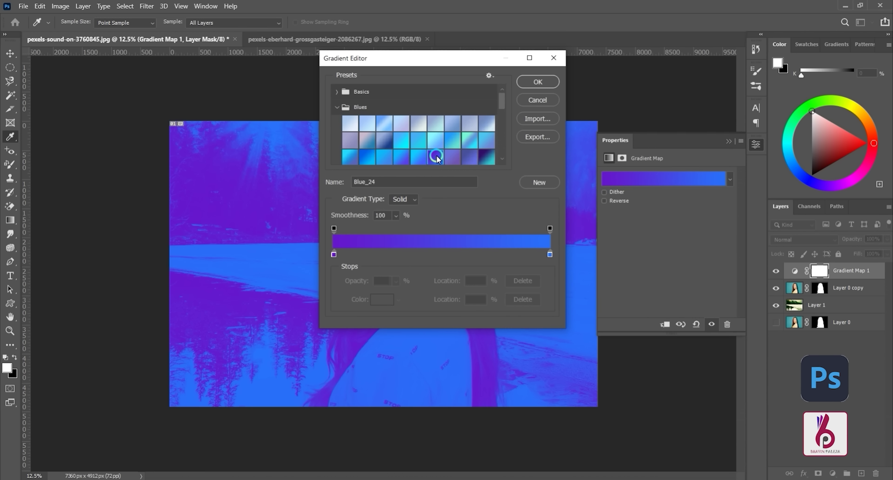
{"action": "left_click", "coordinate": [536, 81]}
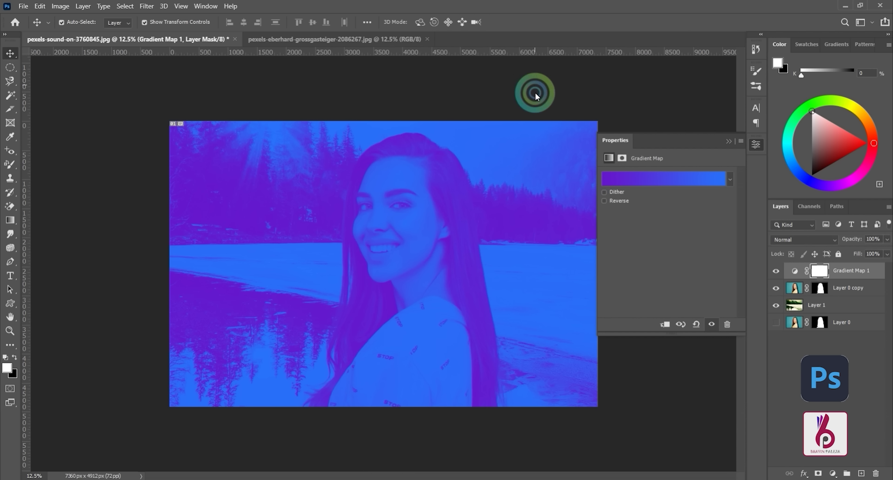
Reopen the gradient for editing and recolor its stop at location 100% to light blue, about #92b8ff.
{"action": "left_click", "coordinate": [679, 181]}
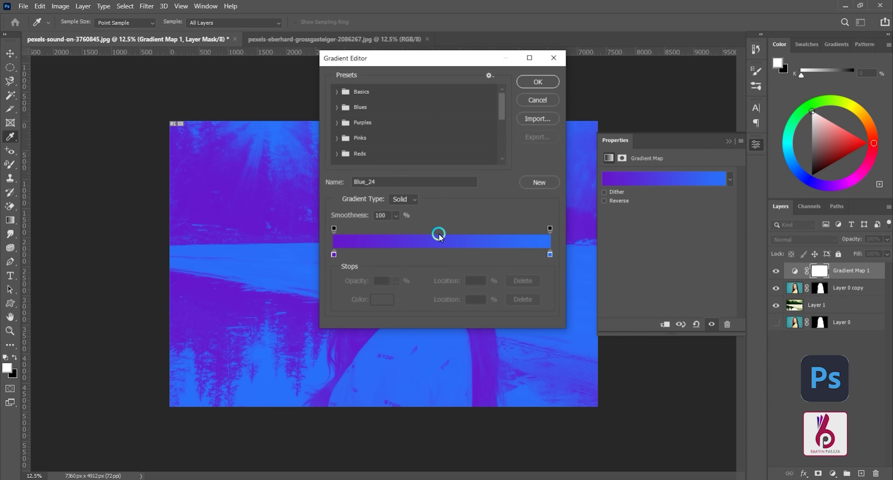
{"action": "left_click_drag", "start_coordinate": [426, 71], "coordinate": [575, 48]}
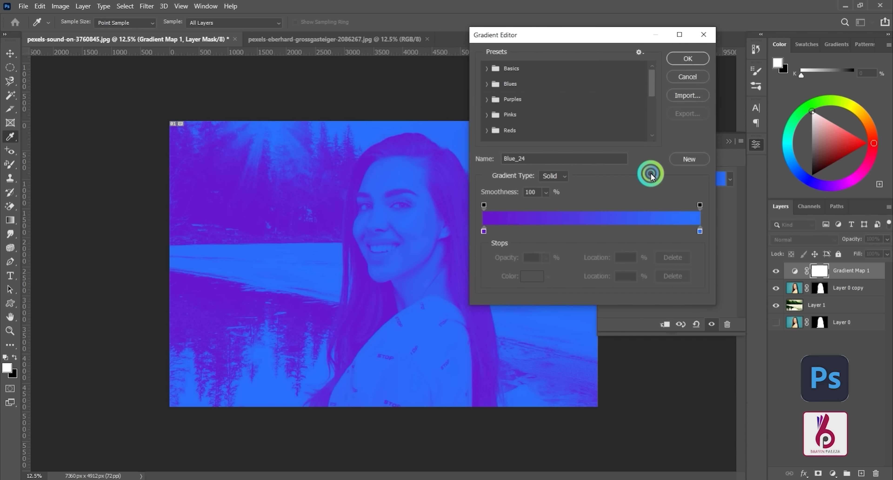
{"action": "left_click", "coordinate": [699, 232]}
{"action": "left_click_drag", "start_coordinate": [699, 232], "coordinate": [699, 231]}
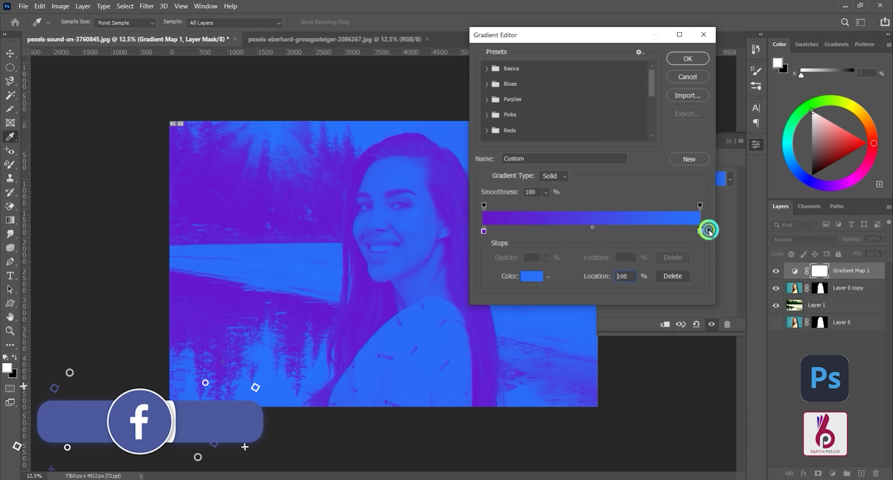
{"action": "left_click", "coordinate": [532, 277]}
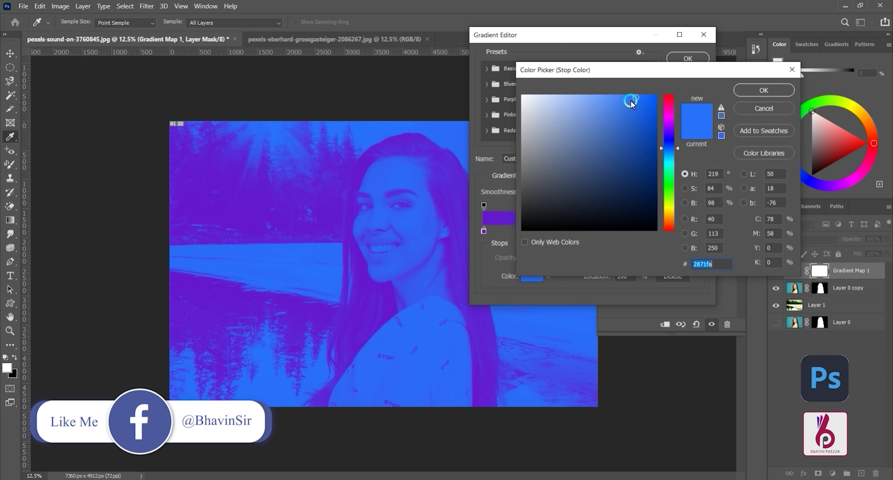
{"action": "left_click_drag", "start_coordinate": [633, 98], "coordinate": [593, 91]}
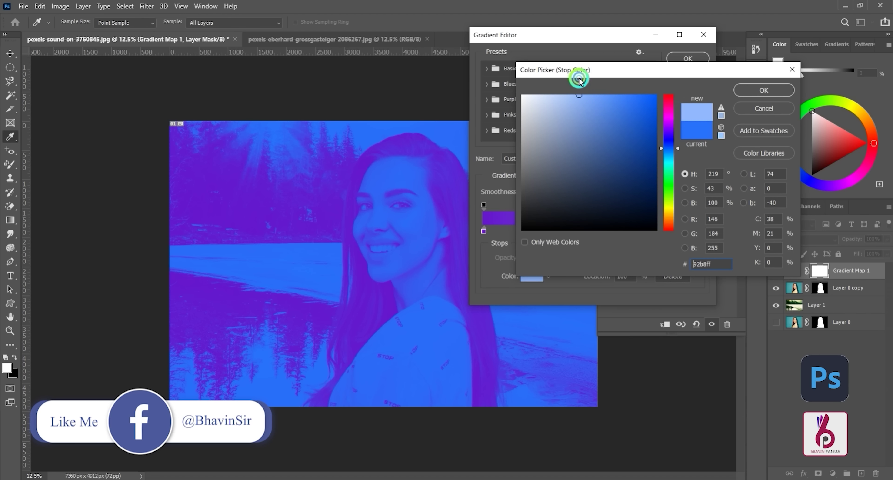
{"action": "left_click", "coordinate": [744, 88]}
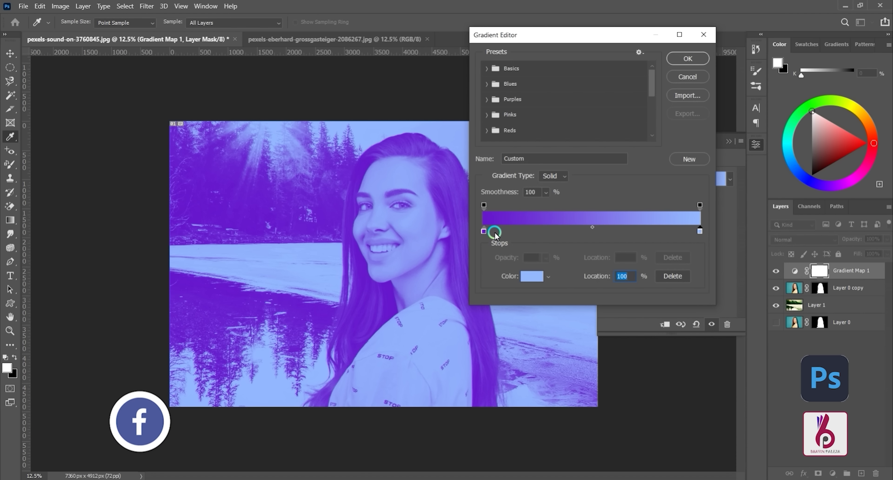
Recolor the gradient's stop at location 0% to dark purple #3e008c.
{"action": "left_click", "coordinate": [484, 231]}
{"action": "left_click", "coordinate": [531, 276]}
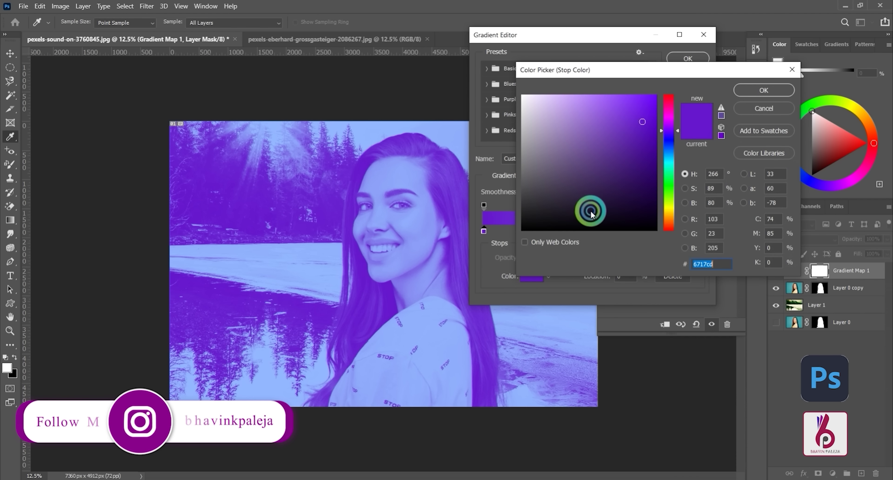
{"action": "left_click_drag", "start_coordinate": [644, 125], "coordinate": [668, 158]}
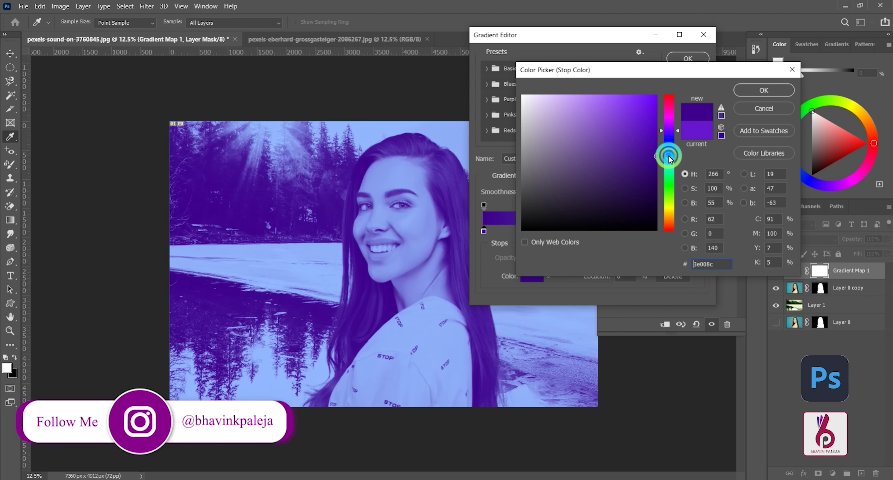
{"action": "left_click", "coordinate": [759, 90]}
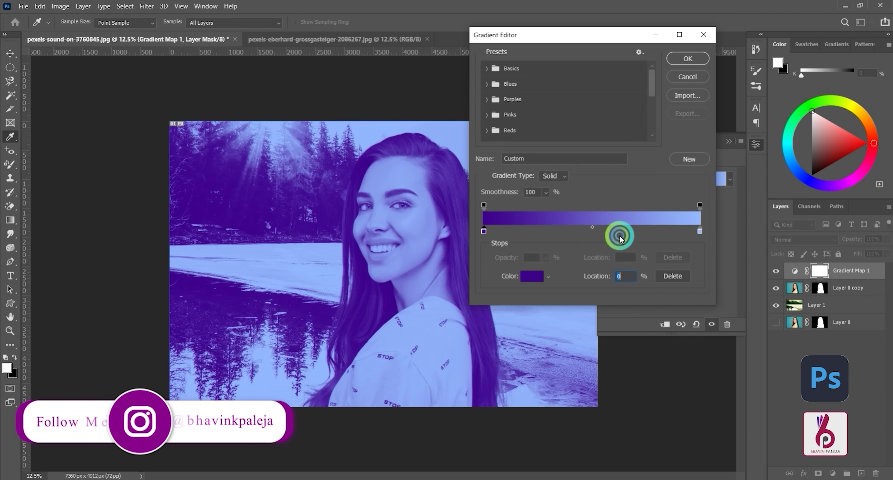
Add a color stop at location 51% of the gradient and color it bright violet #6900f0.
{"action": "left_click", "coordinate": [593, 230]}
{"action": "double_click", "coordinate": [594, 230]}
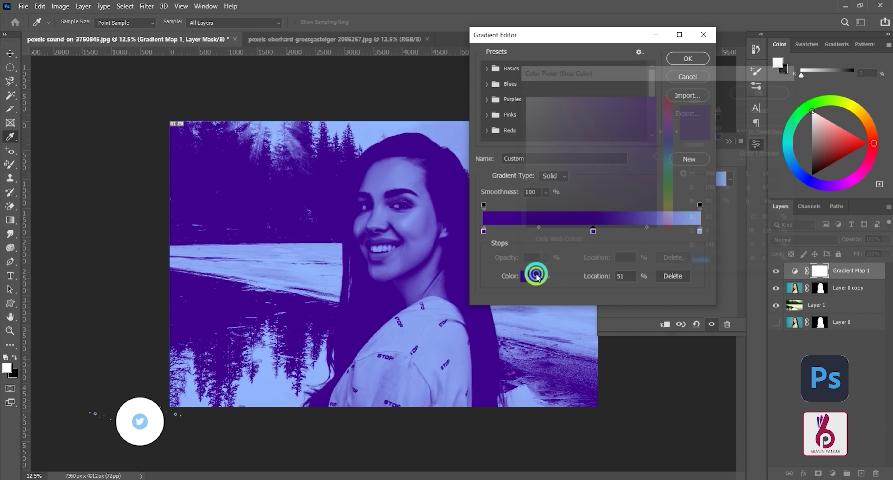
{"action": "left_click", "coordinate": [659, 100]}
{"action": "left_click_drag", "start_coordinate": [659, 100], "coordinate": [668, 103]}
{"action": "left_click", "coordinate": [749, 89]}
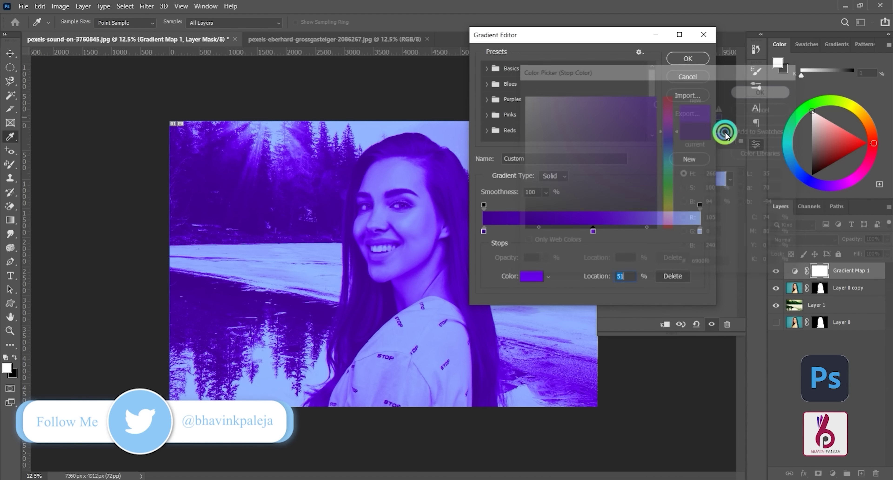
Add a color stop at location 25% of the gradient and color it deep purple #4900a6.
{"action": "left_click", "coordinate": [538, 233]}
{"action": "left_click", "coordinate": [534, 280]}
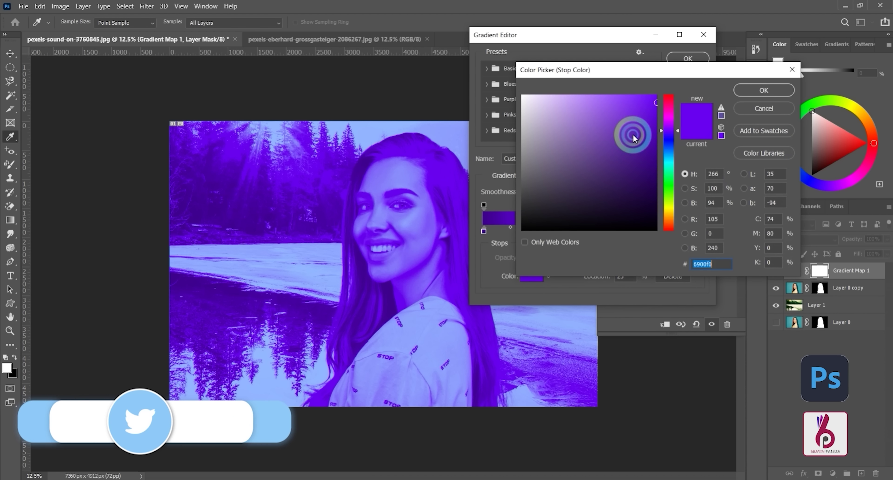
{"action": "mouse_move", "coordinate": [646, 127]}
{"action": "left_mouse_down"}
{"action": "mouse_move", "coordinate": [654, 141]}
{"action": "mouse_move", "coordinate": [664, 140]}
{"action": "left_mouse_up"}
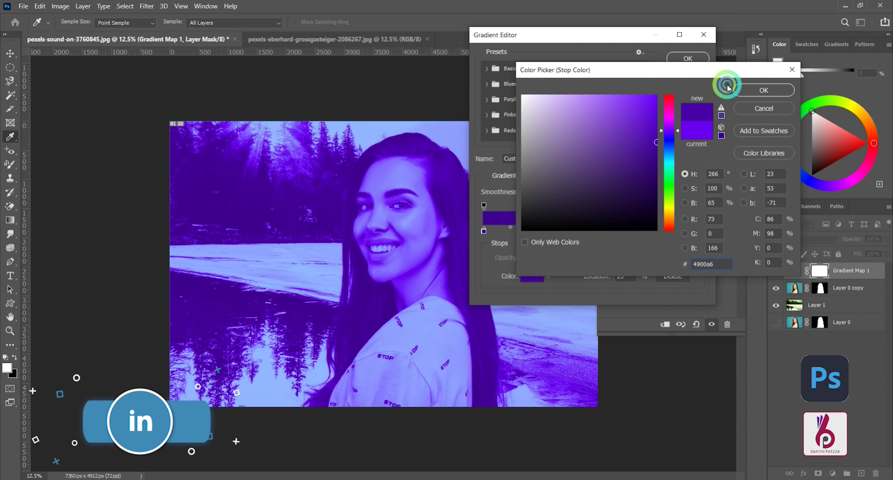
{"action": "left_click", "coordinate": [744, 91]}
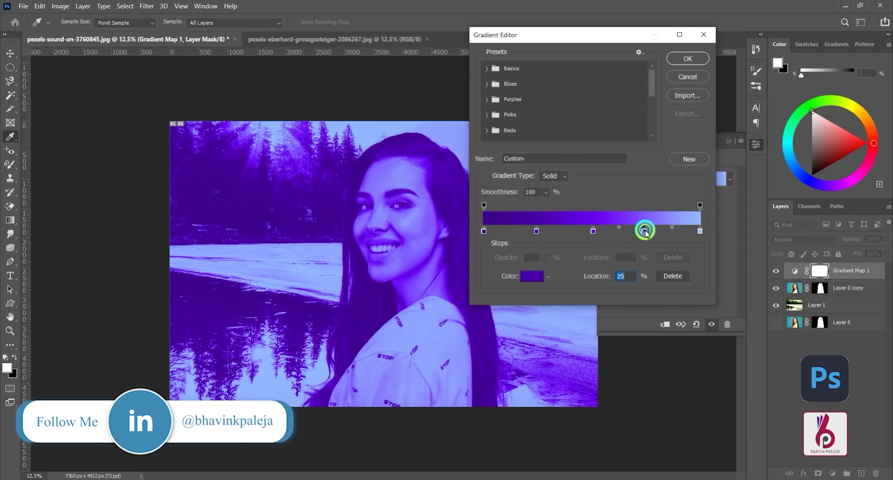
Add a light purple color stop at location 74% and apply the custom gradient to the Gradient Map layer.
{"action": "left_click", "coordinate": [644, 231]}
{"action": "left_click", "coordinate": [531, 276]}
{"action": "left_click_drag", "start_coordinate": [628, 144], "coordinate": [604, 86]}
{"action": "left_click", "coordinate": [745, 90]}
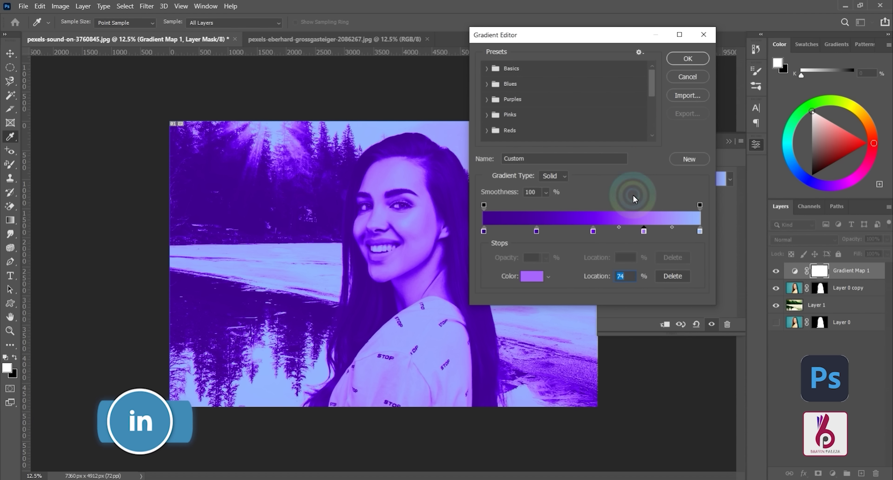
{"action": "left_click", "coordinate": [644, 231]}
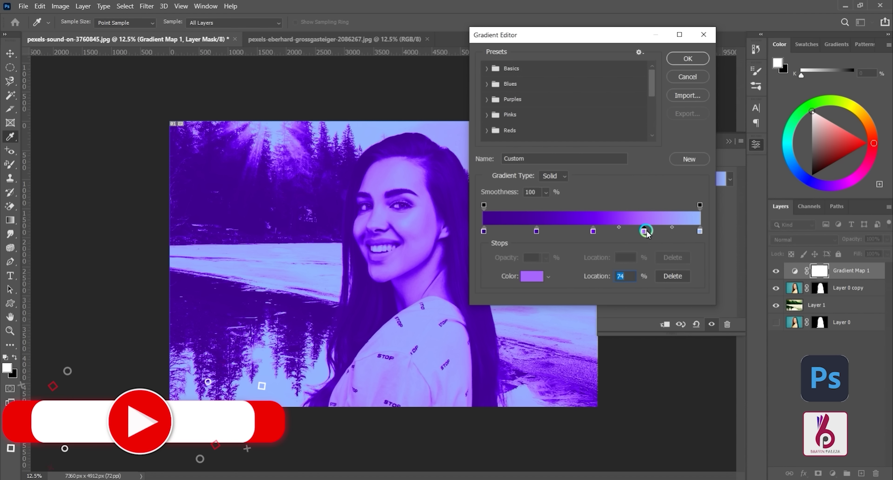
{"action": "left_click", "coordinate": [686, 59]}
{"action": "left_click", "coordinate": [689, 170]}
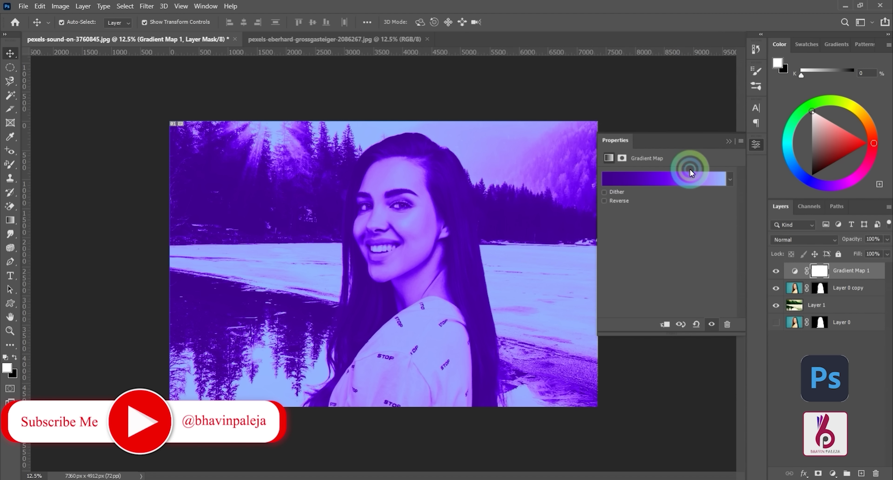
{"action": "left_click", "coordinate": [715, 176]}
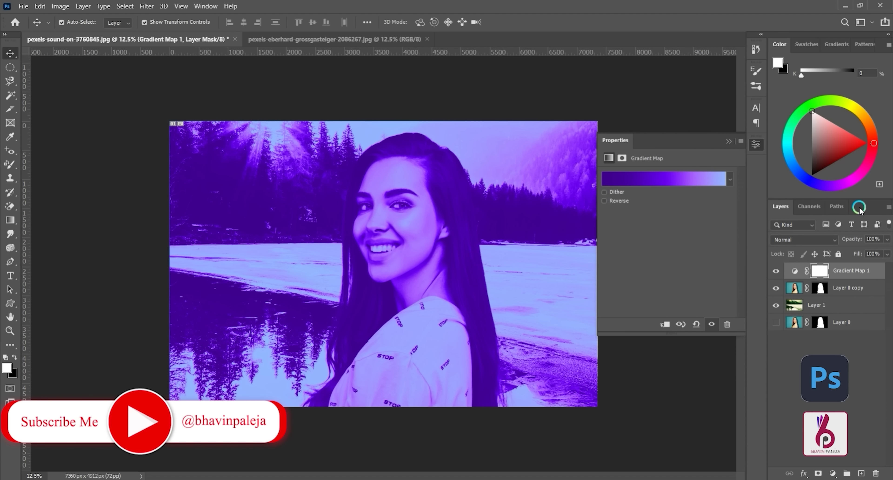
Set the Gradient Map layer's blend mode to Color and its fill to 70%.
{"action": "left_click", "coordinate": [803, 239]}
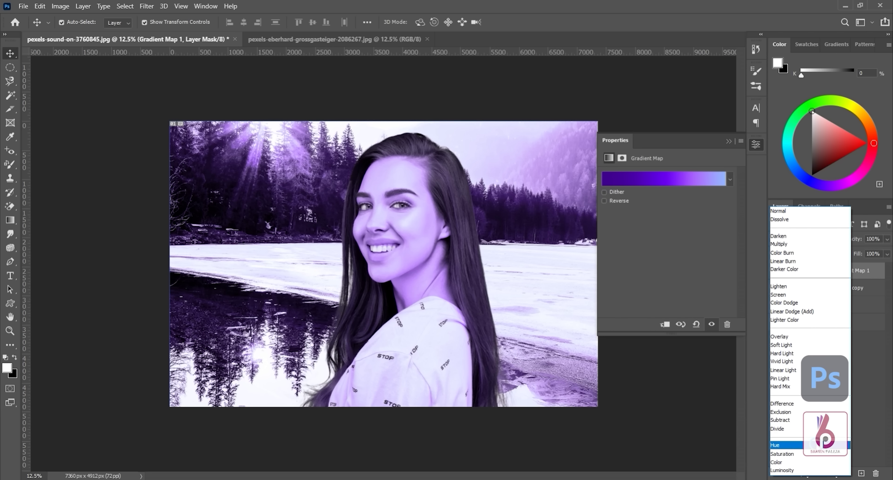
{"action": "left_click", "coordinate": [816, 462]}
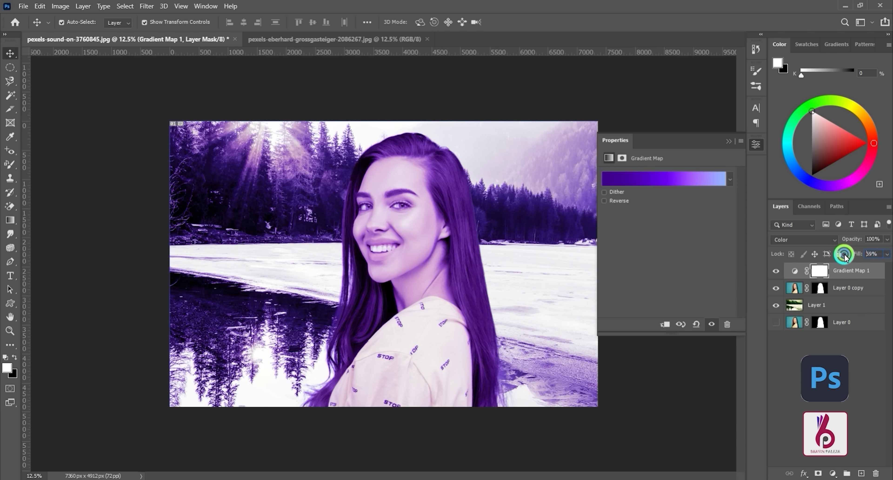
{"action": "left_click", "coordinate": [434, 341]}
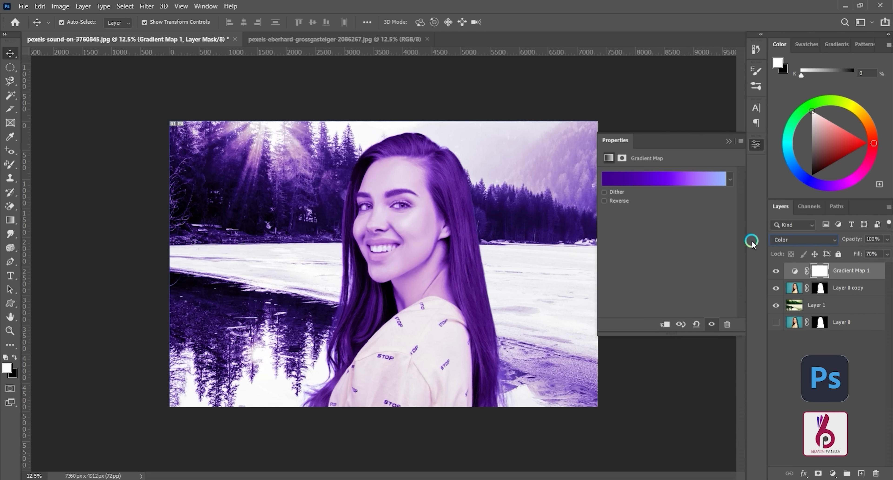
Delete the Gradient Map 1 adjustment layer.
{"action": "left_click_drag", "start_coordinate": [871, 272], "coordinate": [875, 475]}
{"action": "left_click", "coordinate": [860, 374]}
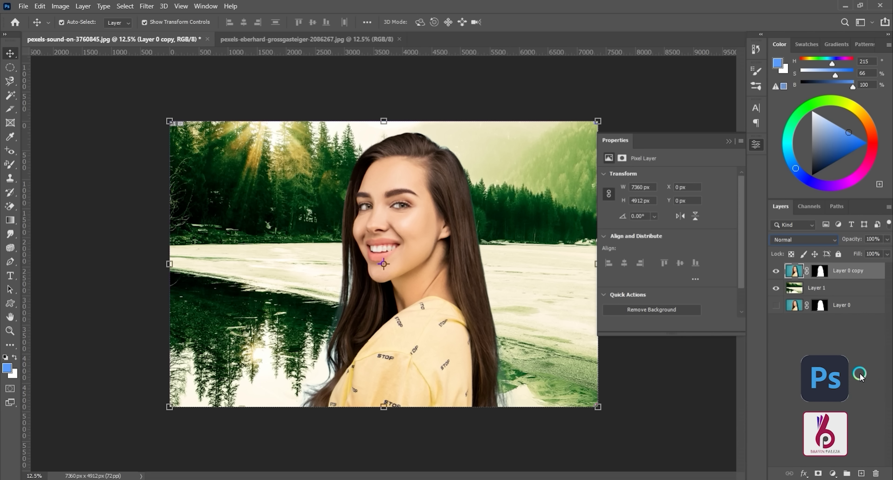
Try a Brightness/Contrast adjustment layer above the woman's cutout with brightness 41 and contrast 38, and delete it.
{"action": "left_click", "coordinate": [731, 143]}
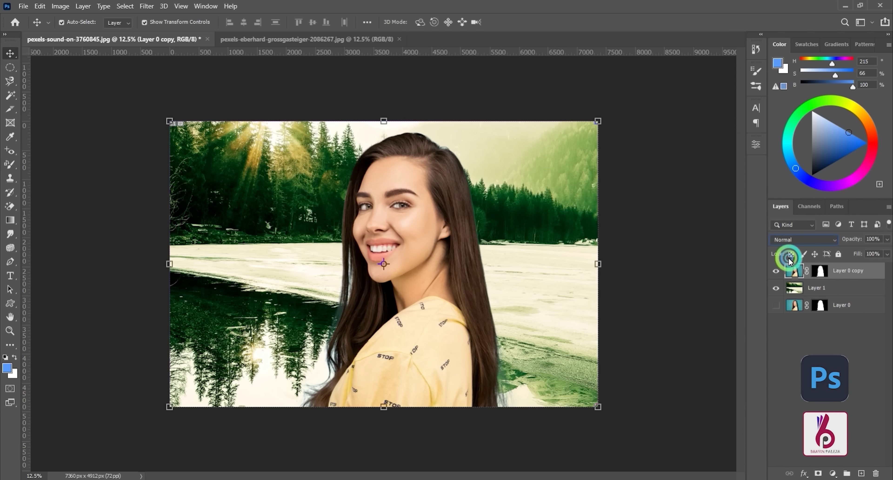
{"action": "left_click", "coordinate": [833, 473]}
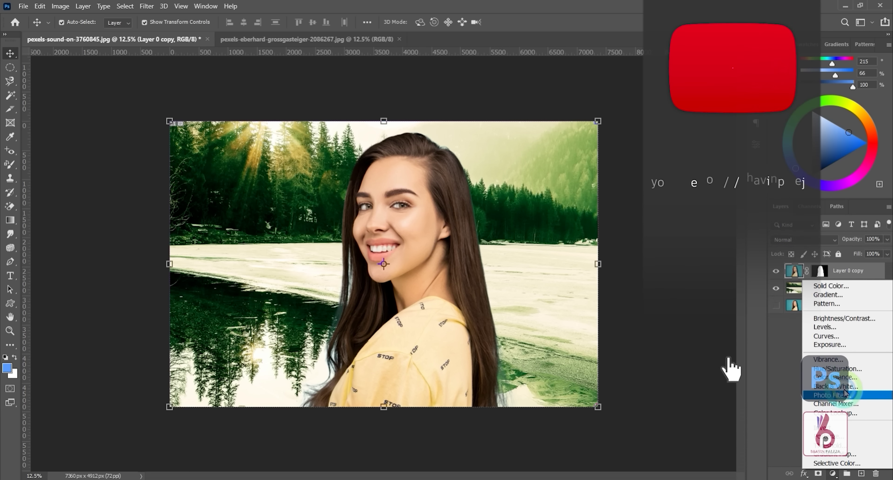
{"action": "left_click", "coordinate": [852, 318]}
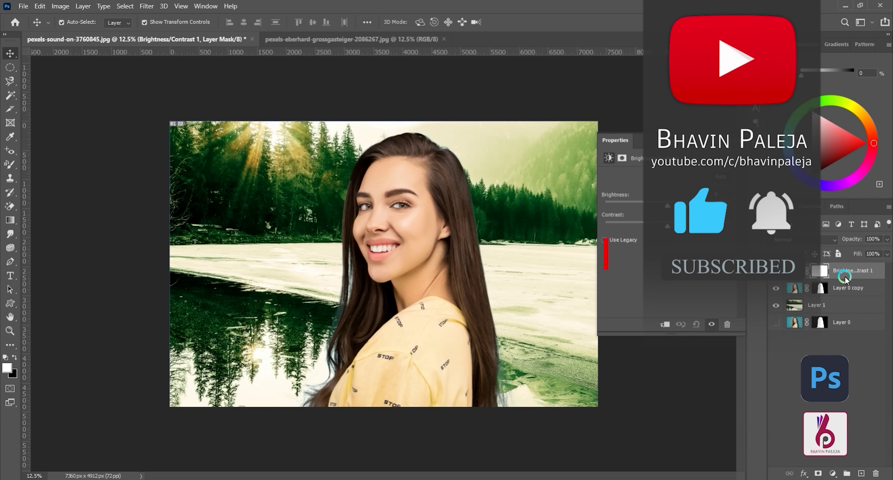
{"action": "left_click_drag", "start_coordinate": [677, 205], "coordinate": [682, 204]}
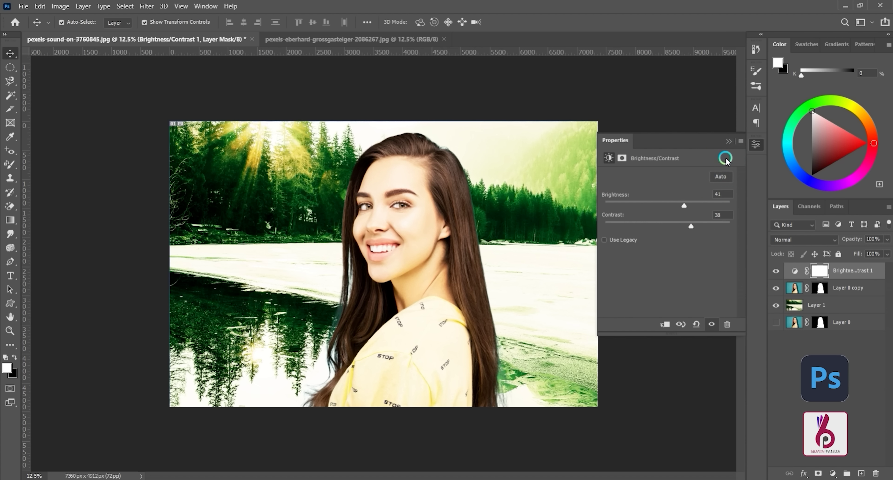
{"action": "left_click", "coordinate": [728, 143]}
{"action": "left_click_drag", "start_coordinate": [869, 267], "coordinate": [875, 473]}
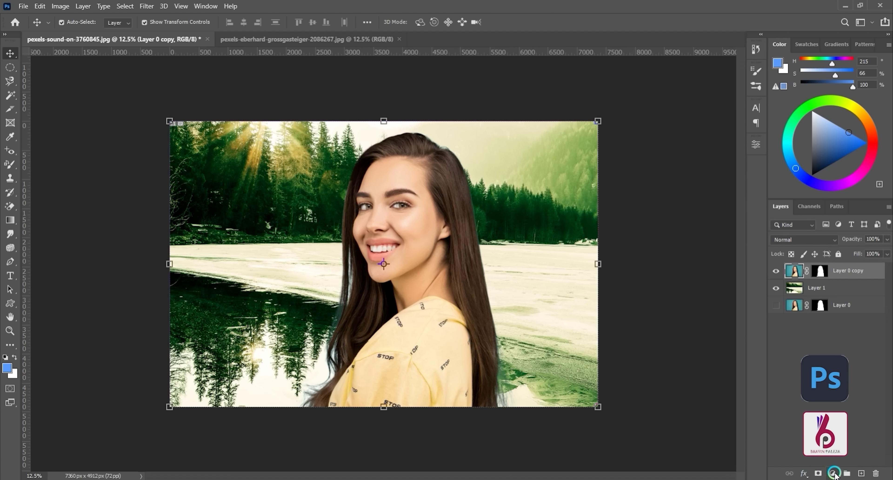
Add a Black & White adjustment layer with Reds 55, Yellows 17, Greens 79, Cyans 135, Blues 66 and Magentas 90.
{"action": "left_click", "coordinate": [833, 473]}
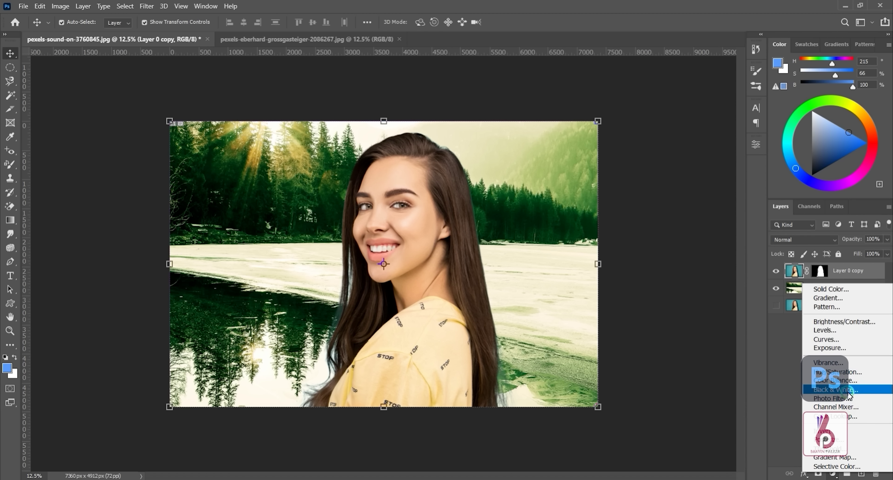
{"action": "left_click", "coordinate": [849, 392]}
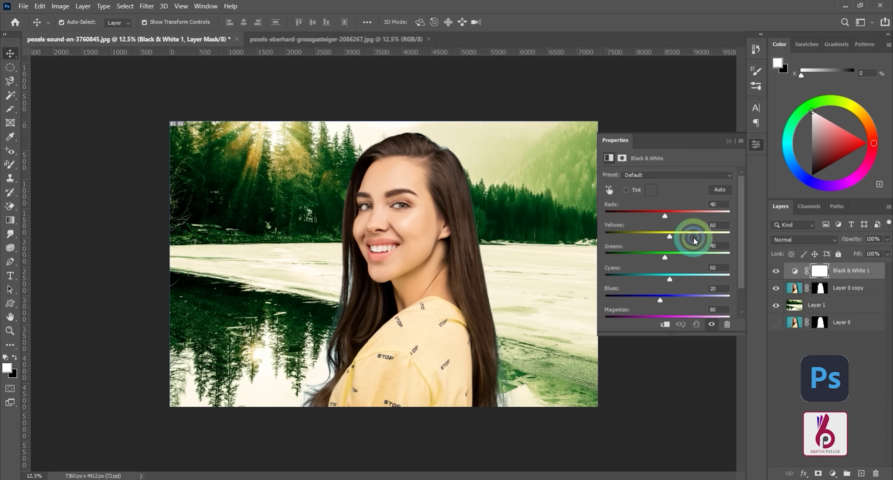
{"action": "left_click_drag", "start_coordinate": [663, 215], "coordinate": [669, 300]}
{"action": "left_click", "coordinate": [670, 279]}
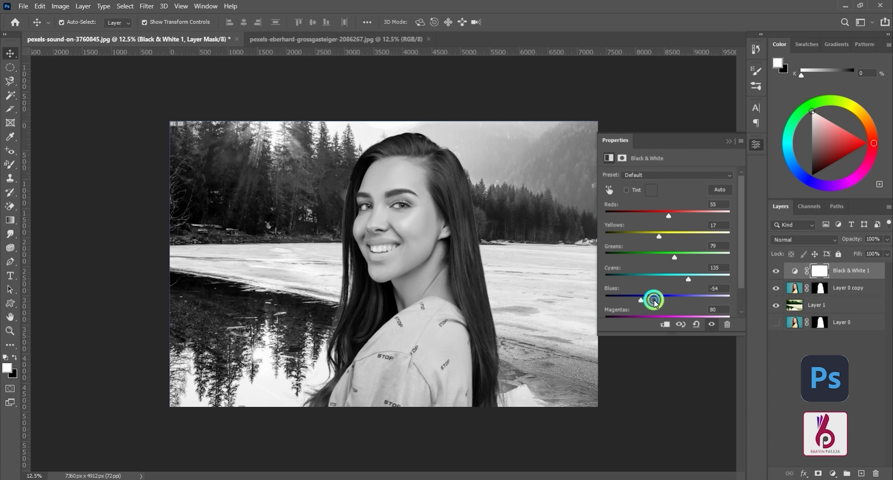
{"action": "scroll", "coordinate": [664, 312], "scroll_direction": "down", "scroll_amount": 1}
{"action": "left_click", "coordinate": [666, 292]}
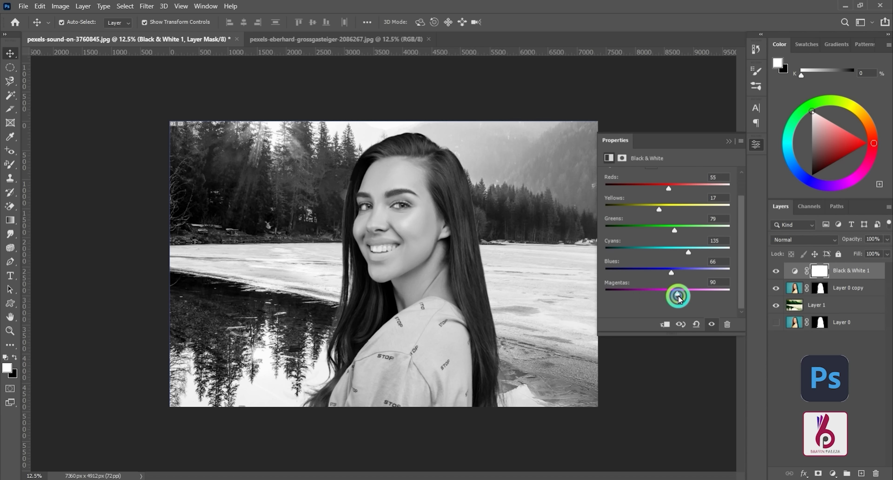
{"action": "left_click", "coordinate": [679, 326]}
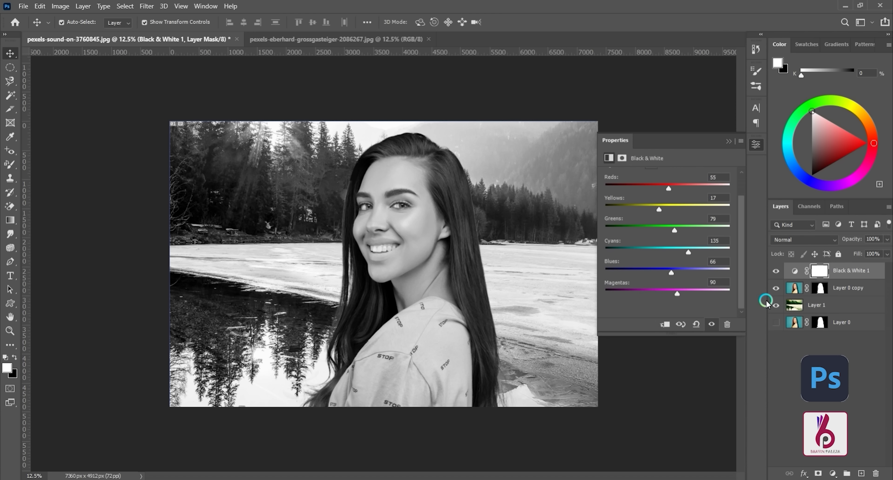
{"action": "left_click", "coordinate": [725, 145]}
Clip the Black & White adjustment layer to the woman's Layer 0 copy.
{"action": "left_click", "coordinate": [884, 274]}
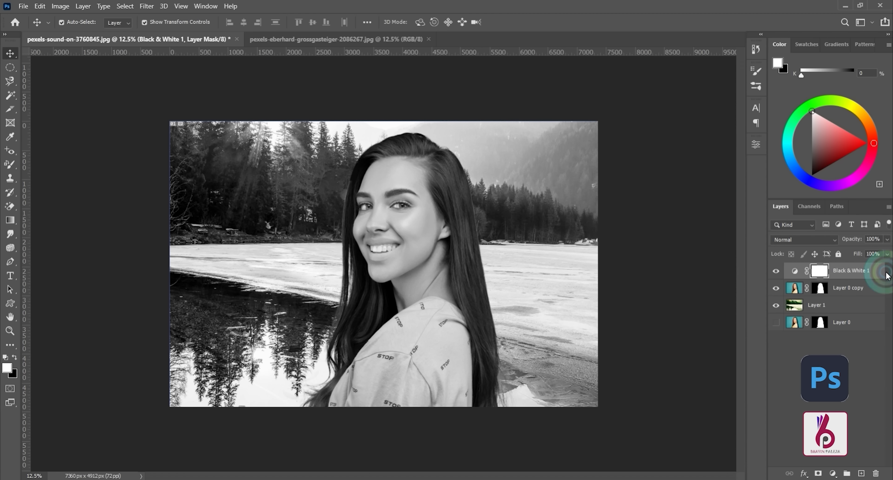
{"action": "right_click", "coordinate": [880, 269]}
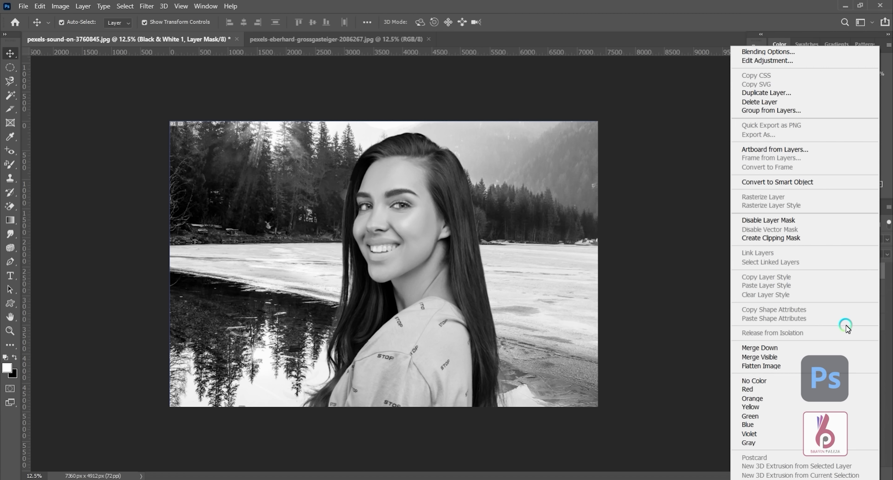
{"action": "left_click", "coordinate": [770, 238]}
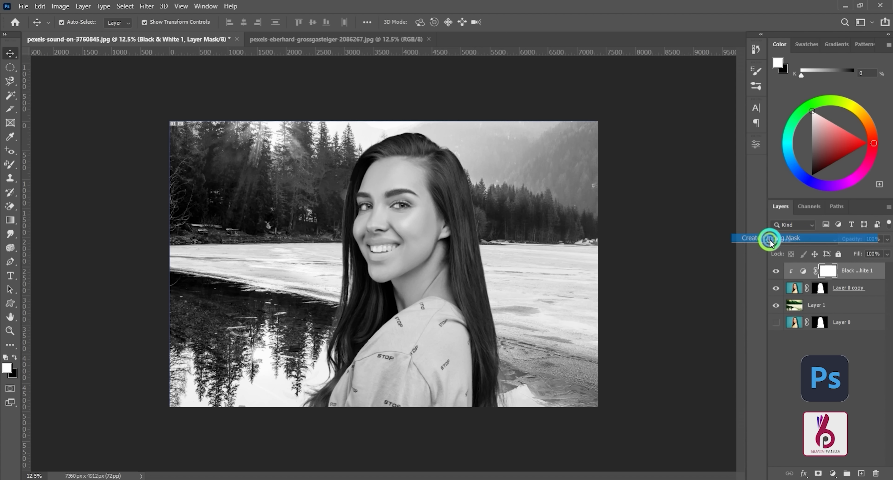
Move the Black & White adjustment layer between Layer 0 copy and Layer 1 to affect only the background, and delete it.
{"action": "left_click", "coordinate": [856, 271]}
{"action": "left_click_drag", "start_coordinate": [861, 272], "coordinate": [855, 297]}
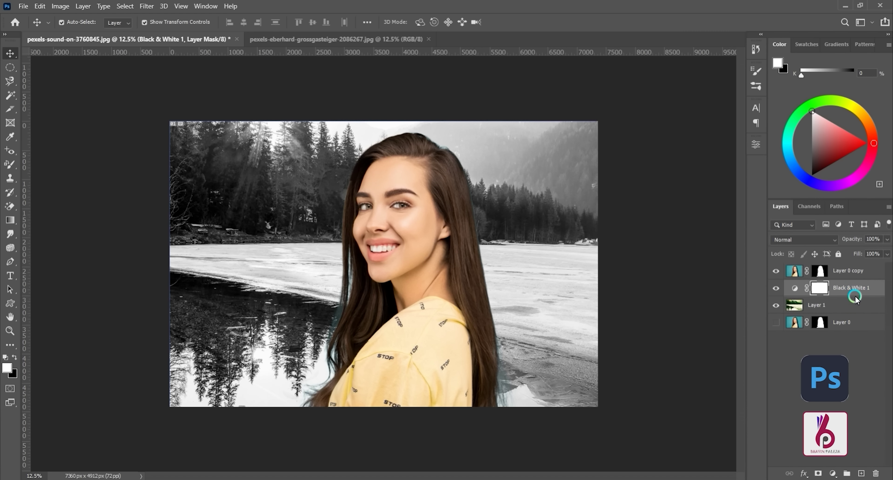
{"action": "left_click_drag", "start_coordinate": [871, 288], "coordinate": [876, 473]}
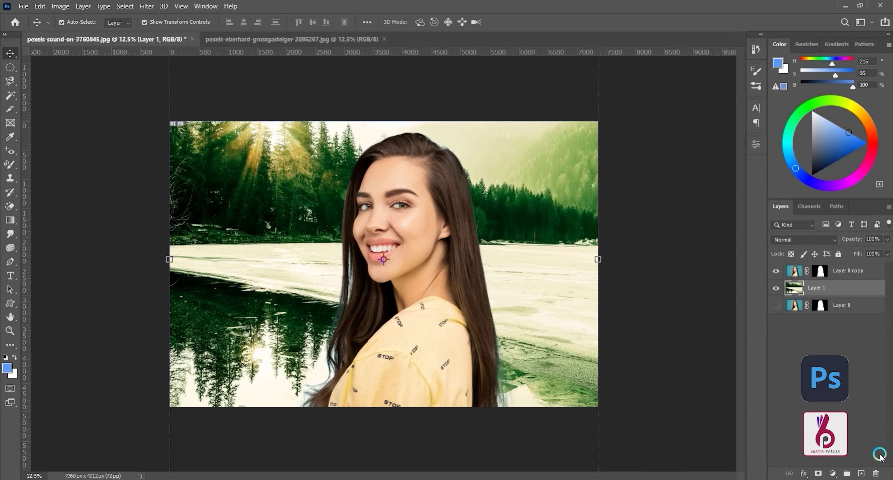